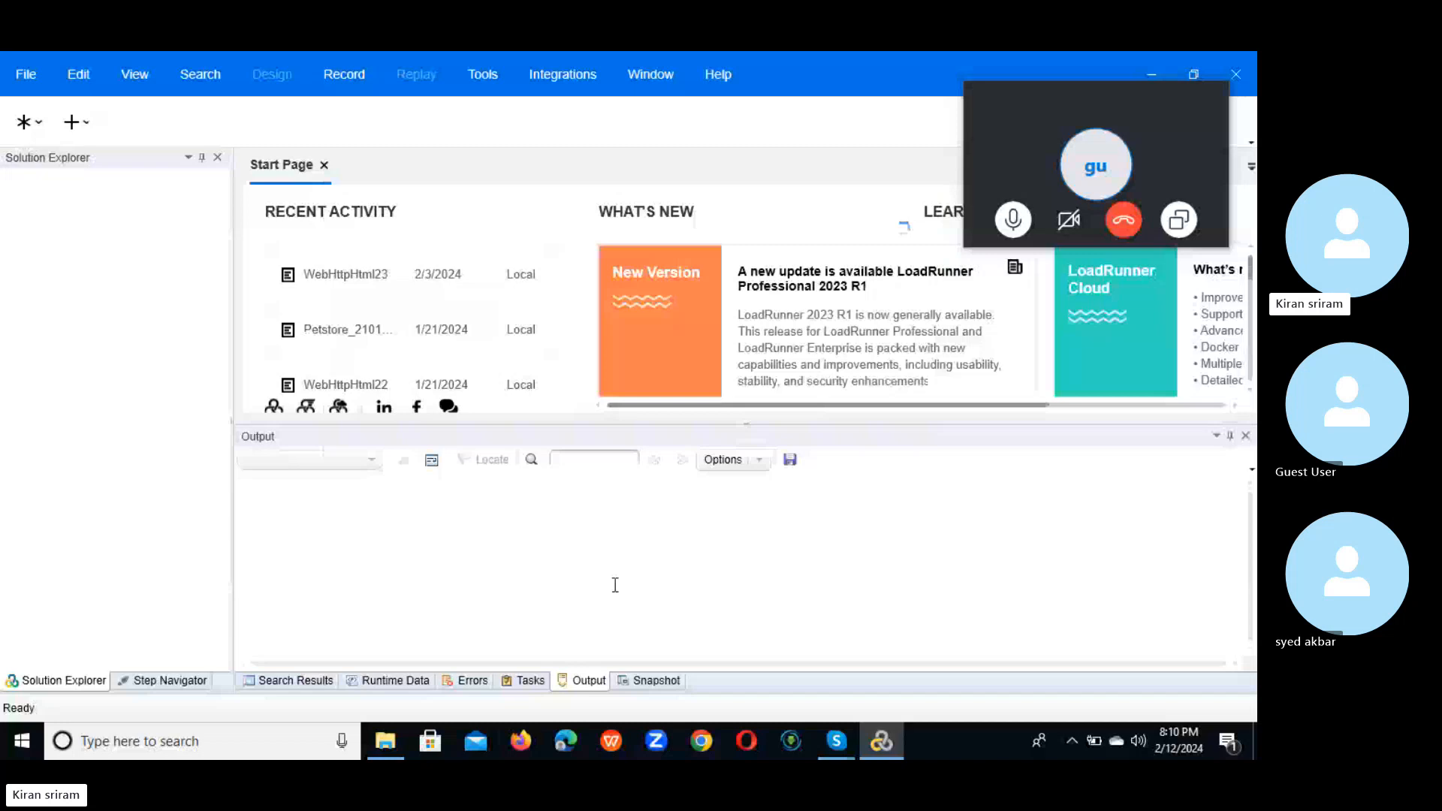
Step: Return to the Petstore_21012024 Action.c script and scroll through its Catalog and Sign In requests
click(1071, 741)
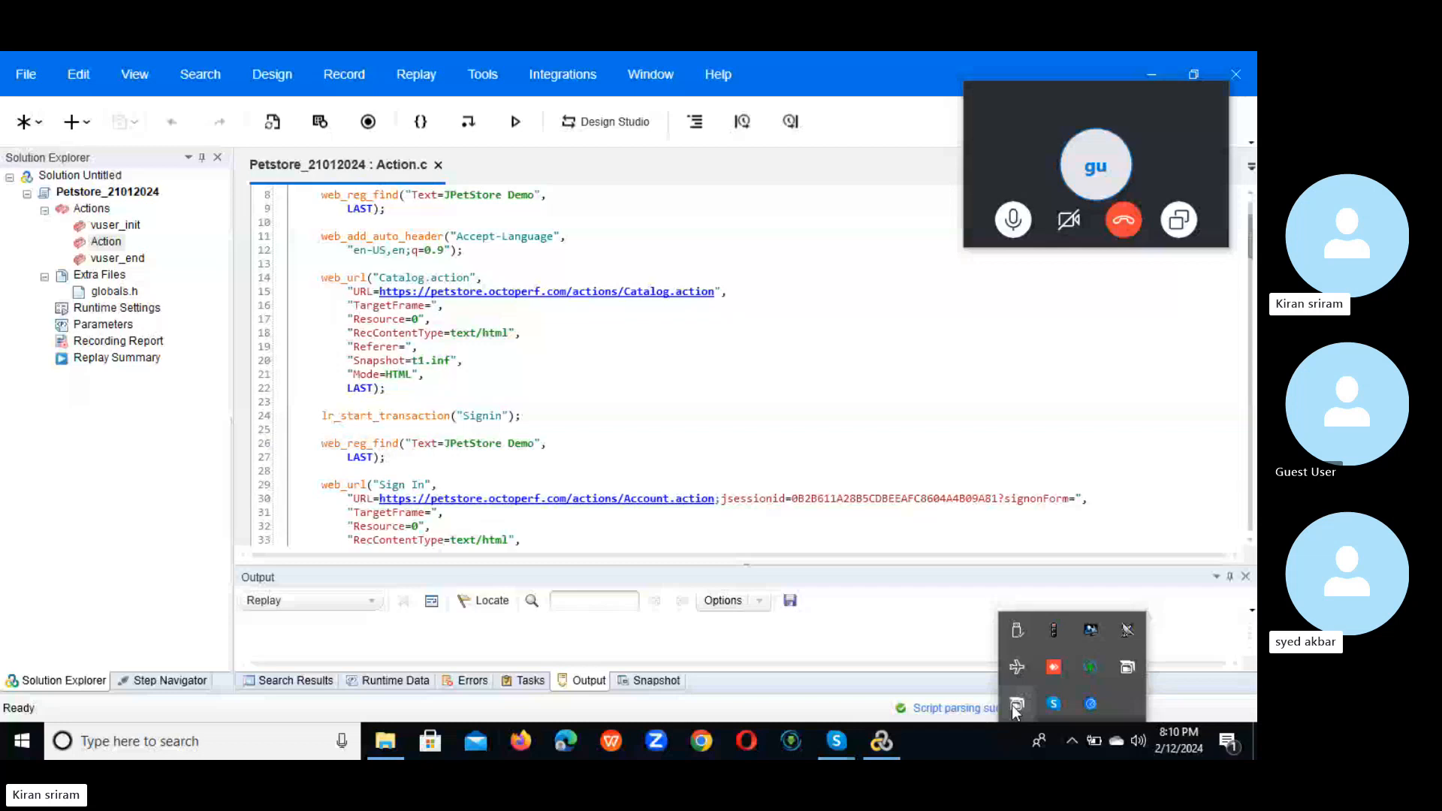
click(1096, 498)
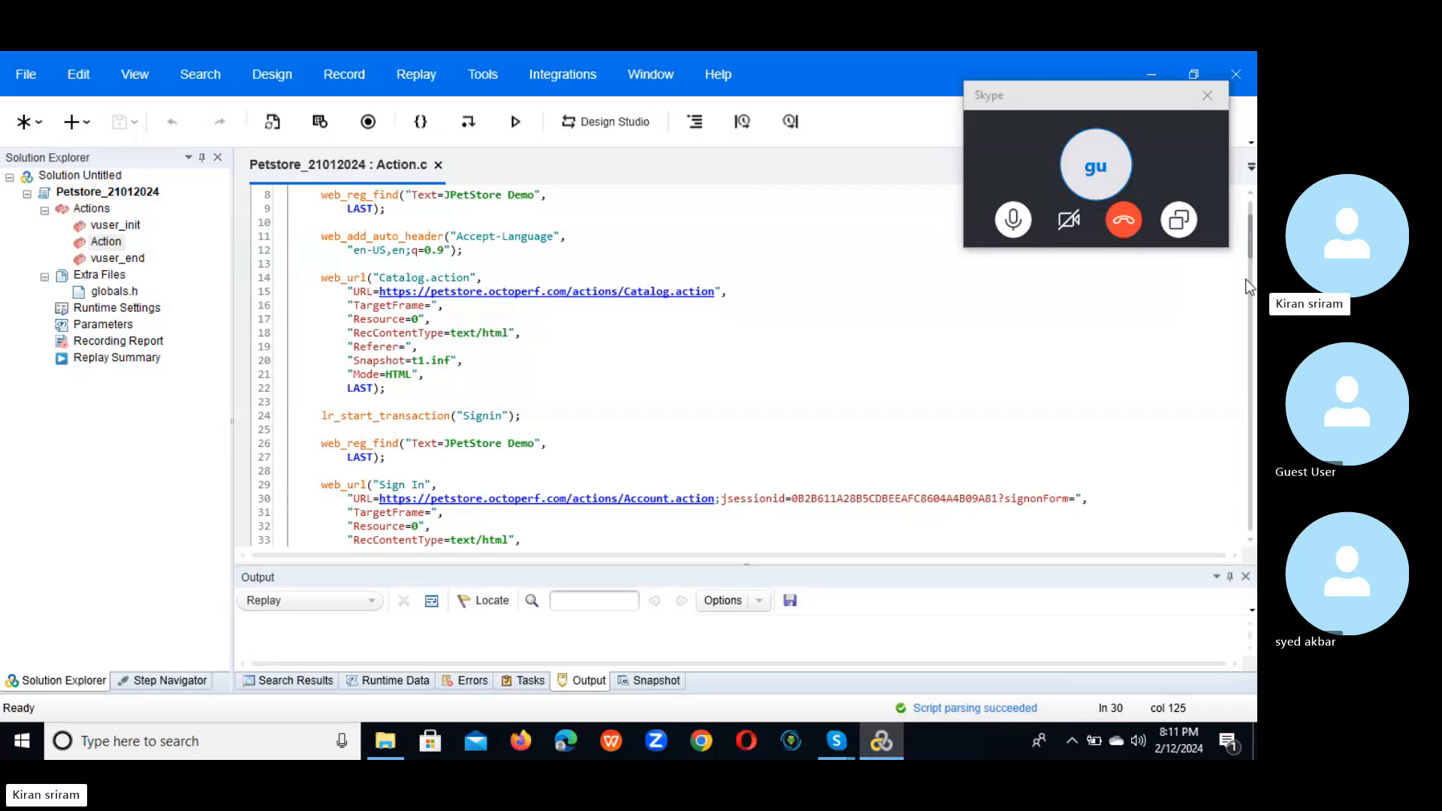
scroll(1252, 227, down, 5)
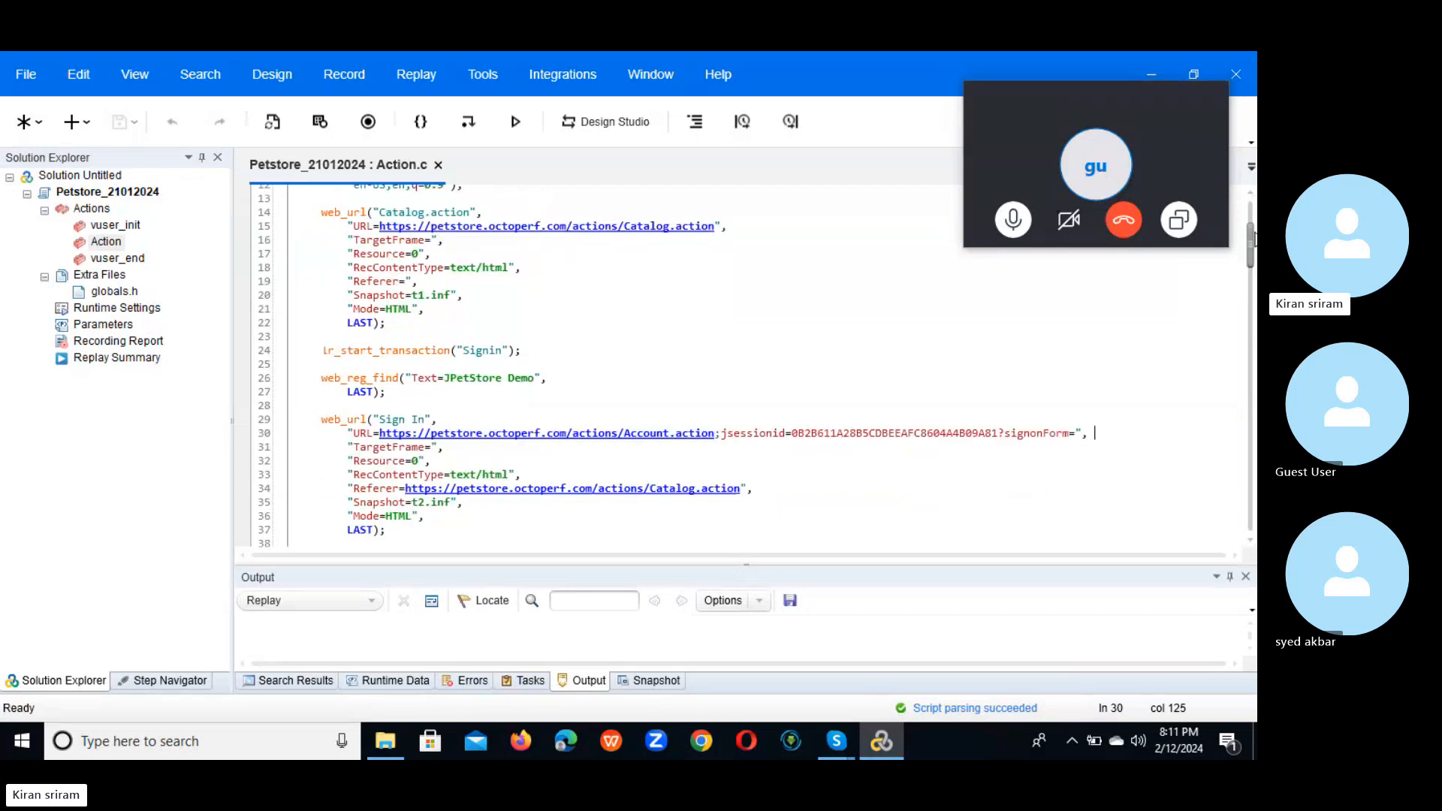
scroll(1253, 218, up, 5)
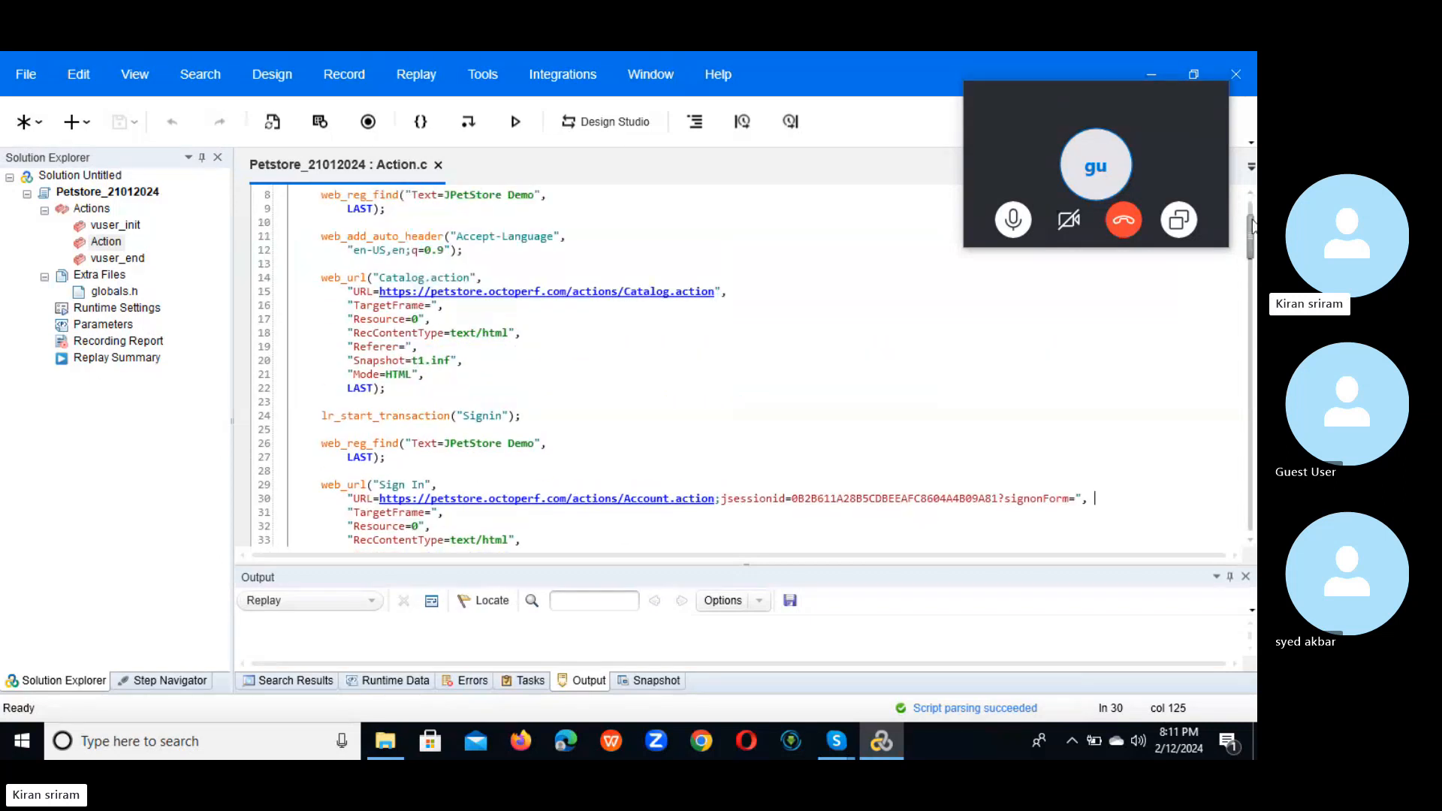
scroll(1252, 212, up, 3)
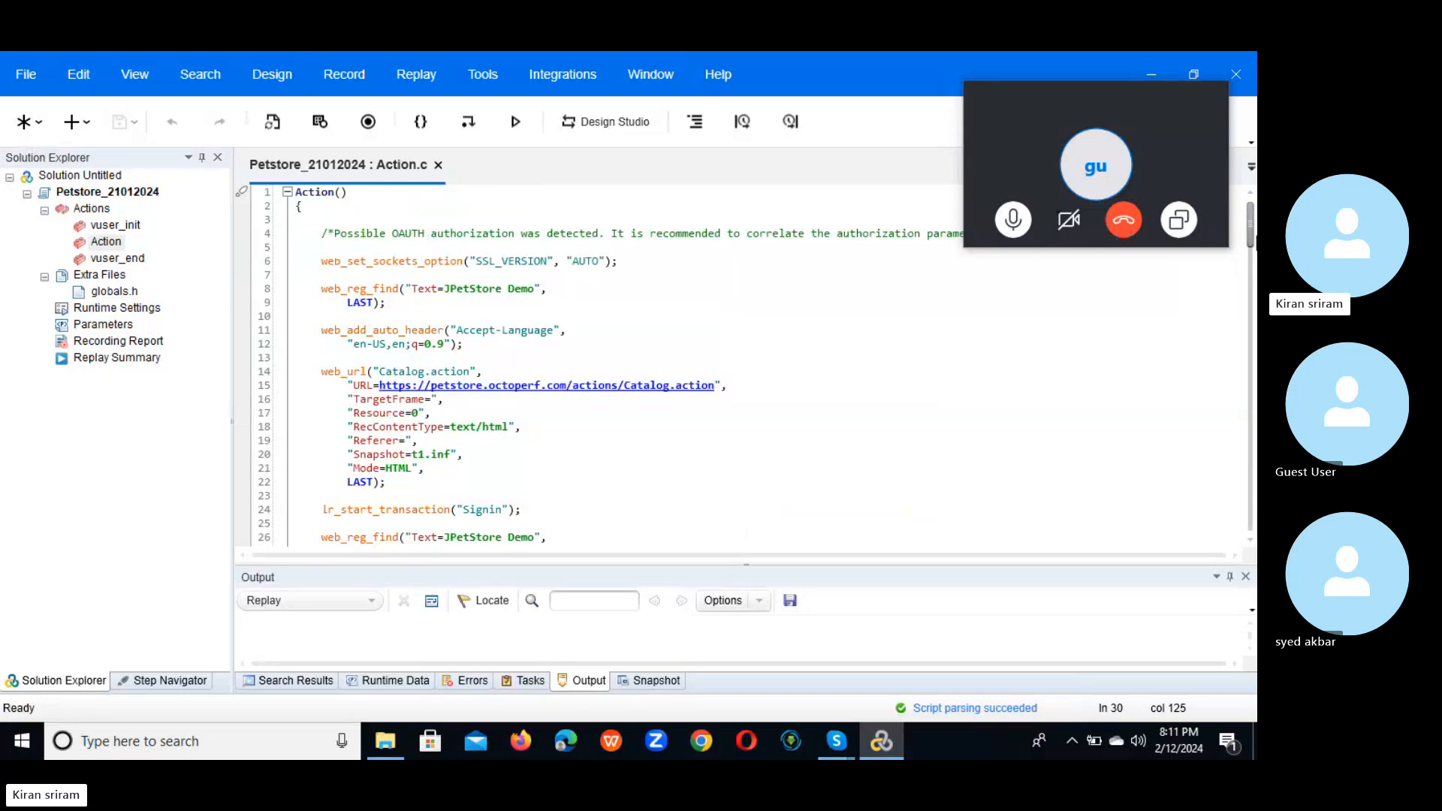
Step: Select the 12/03 expiry date on line 140 and create a new parameter named ExpDate_Param from it
drag(1252, 238, 1241, 456)
drag(554, 444, 583, 445)
right_click(563, 443)
click(841, 436)
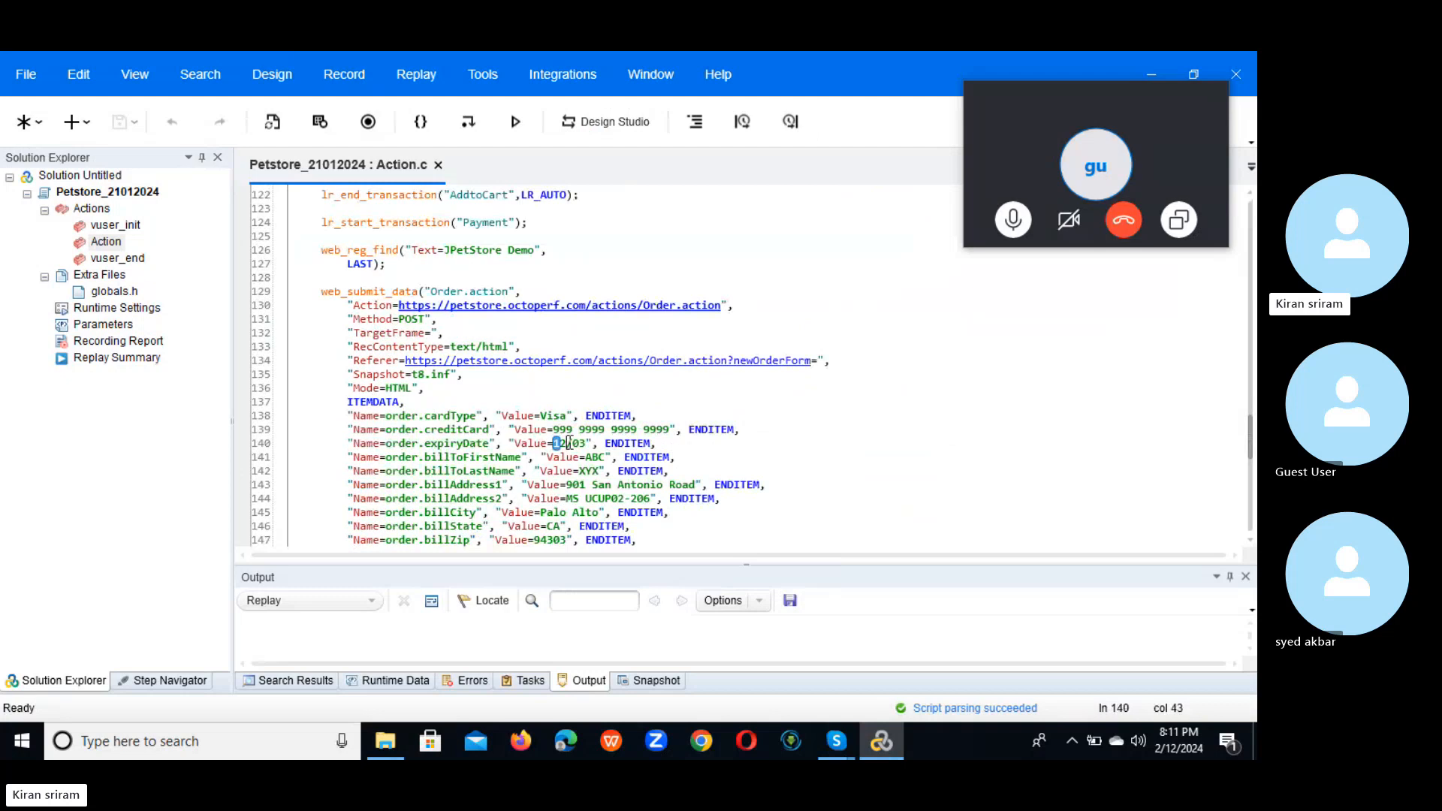
drag(554, 443, 579, 448)
right_click(579, 448)
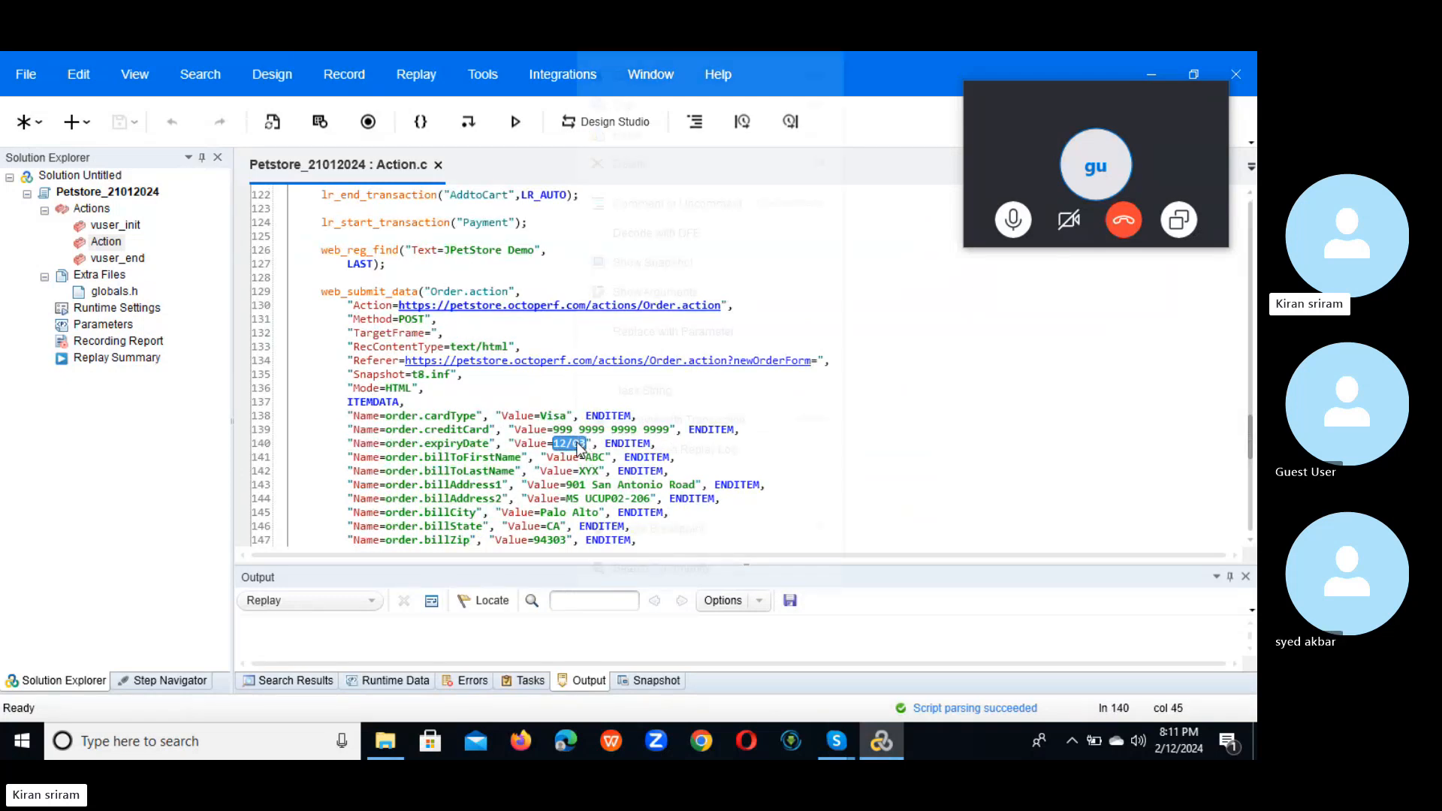
mouse_move(818, 332)
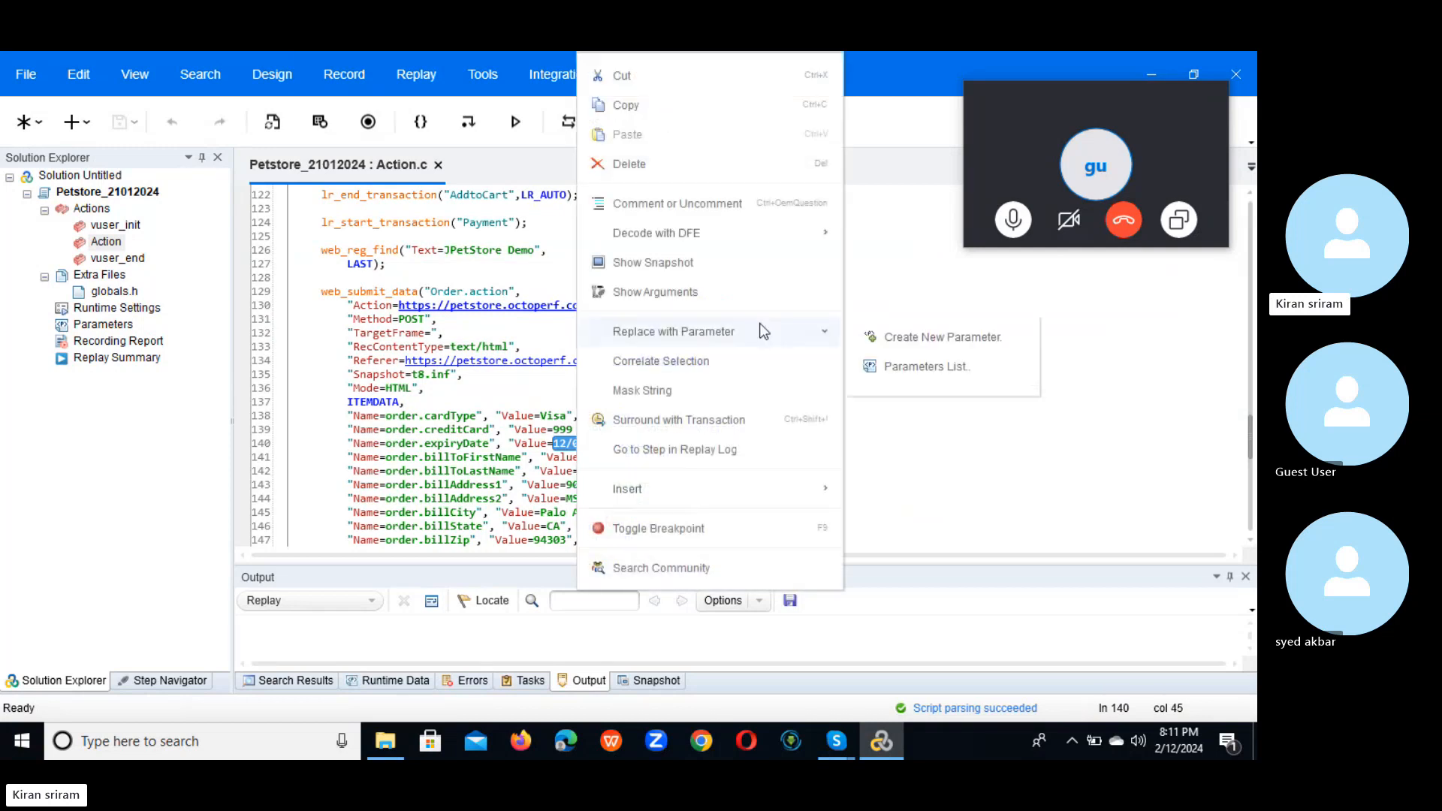
click(928, 340)
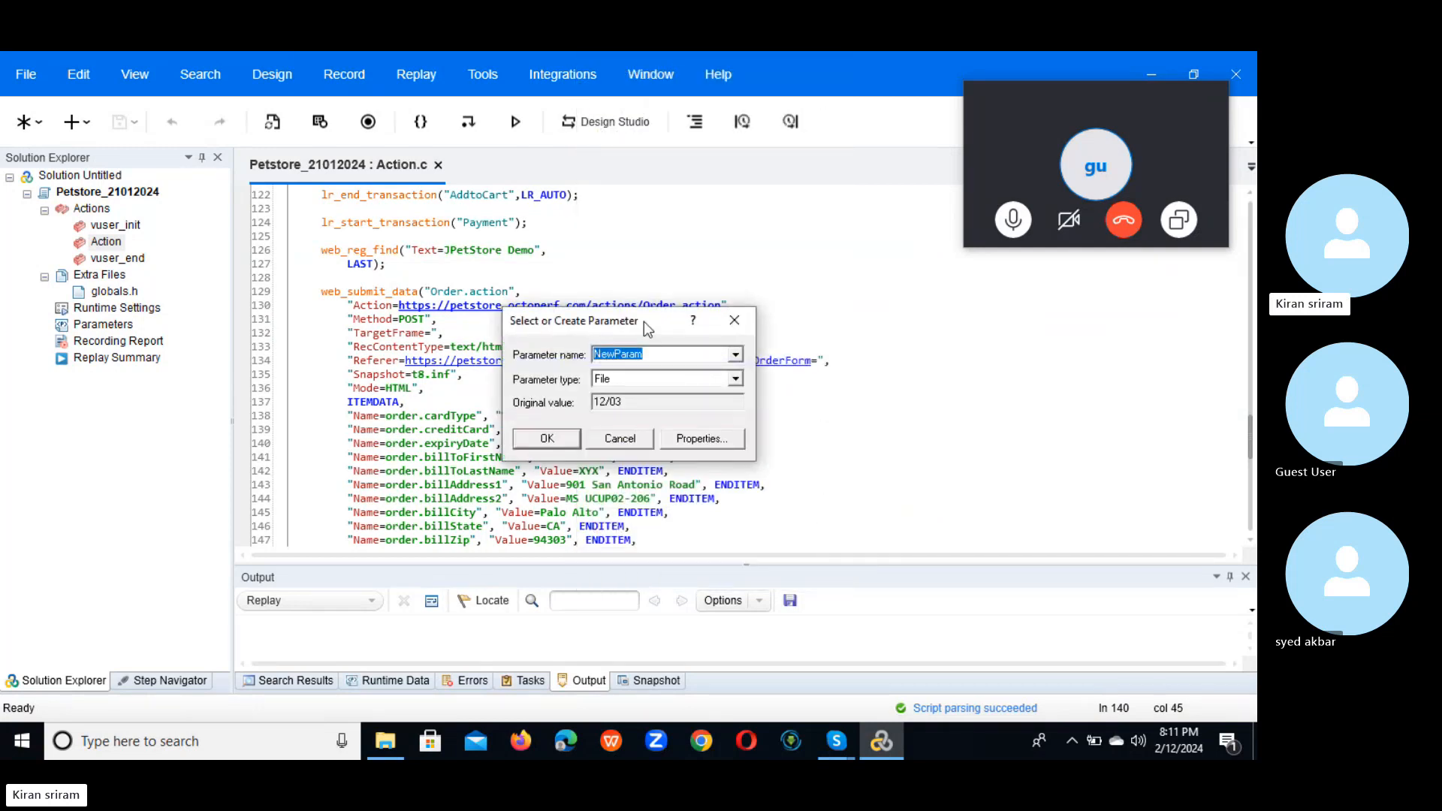
drag(643, 321, 786, 362)
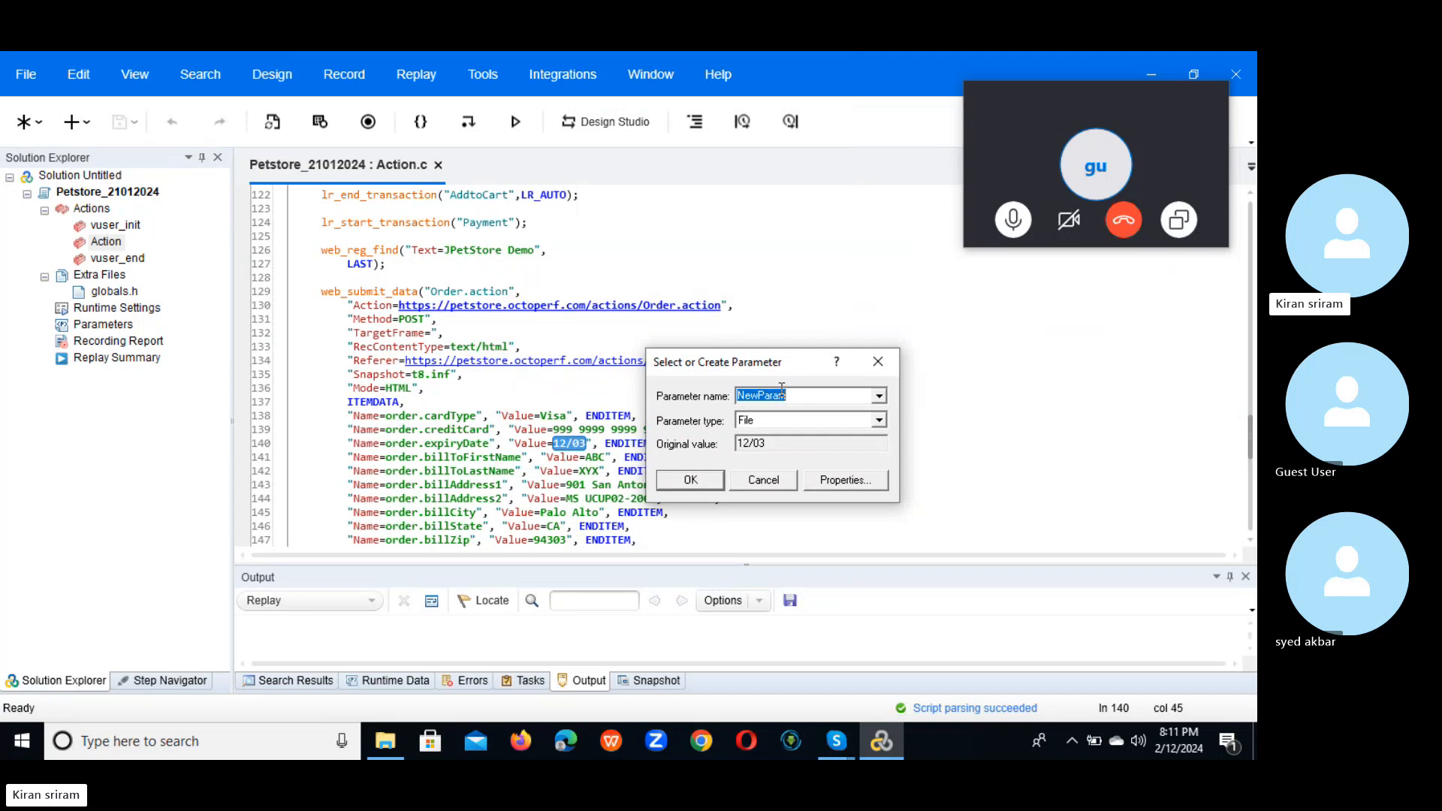
text(ExpDate_Param)
Step: Change ExpDate_Param to a Date/Time parameter with %d/%m format (sample 12/02) and a day offset enabled
click(854, 483)
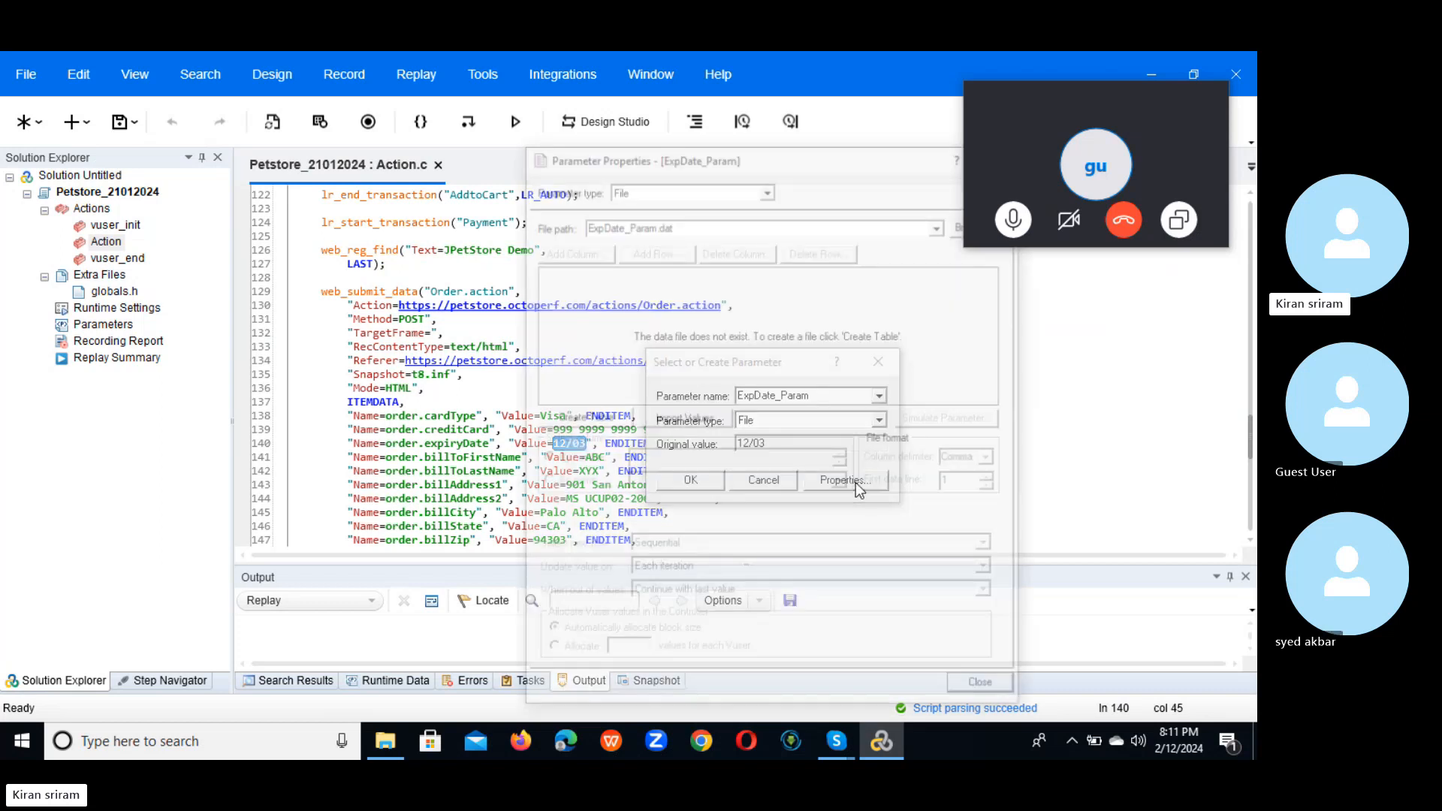
drag(790, 154, 720, 108)
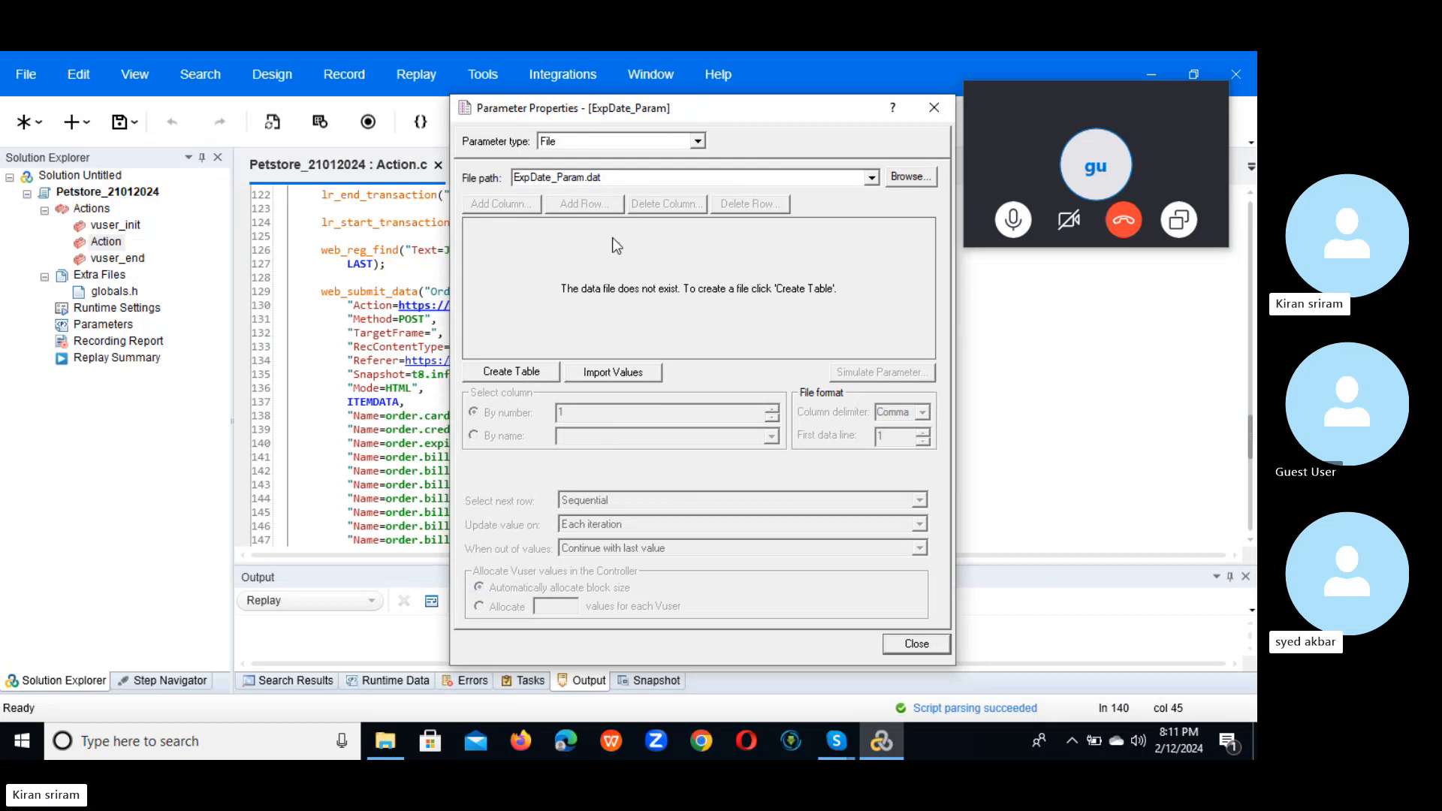
click(697, 142)
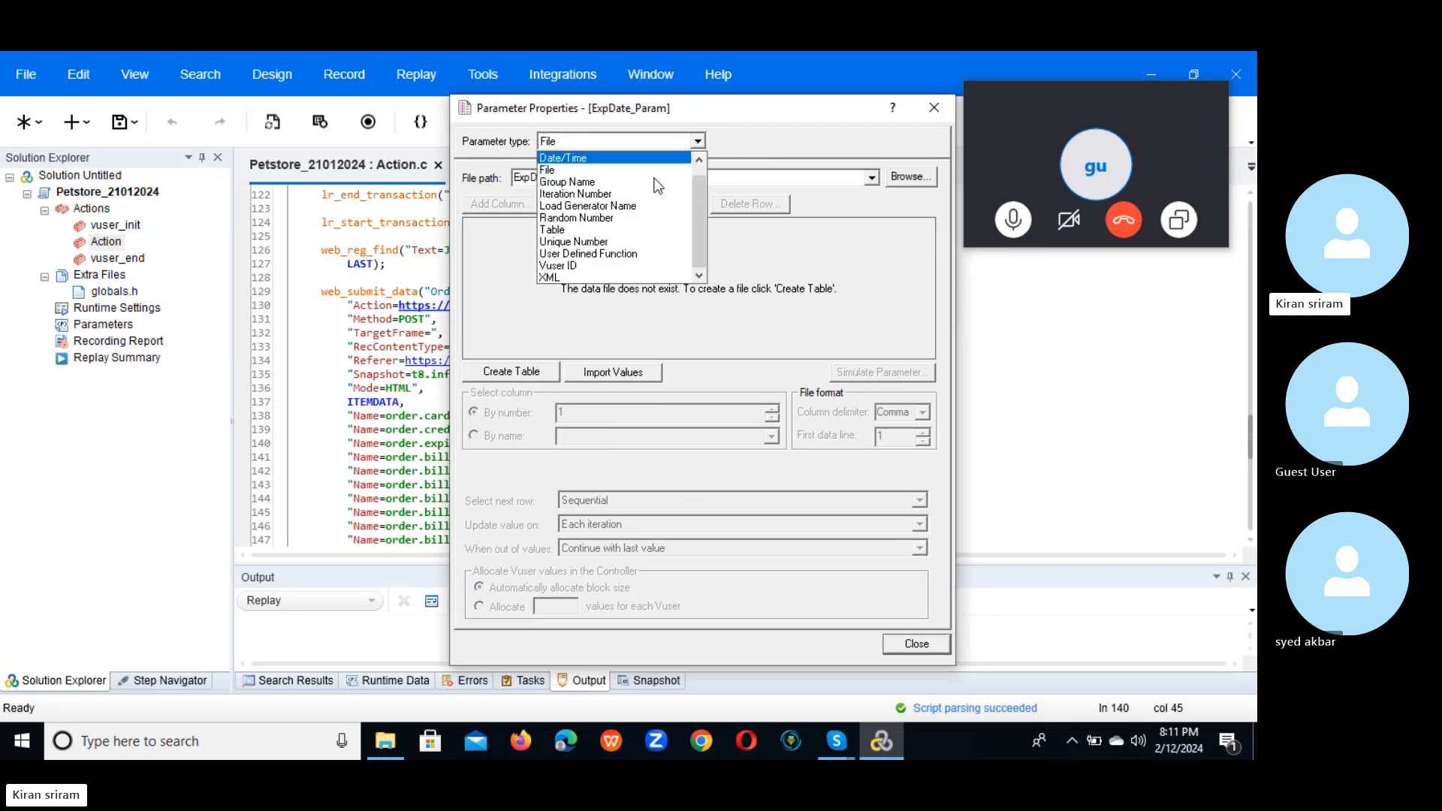
click(638, 156)
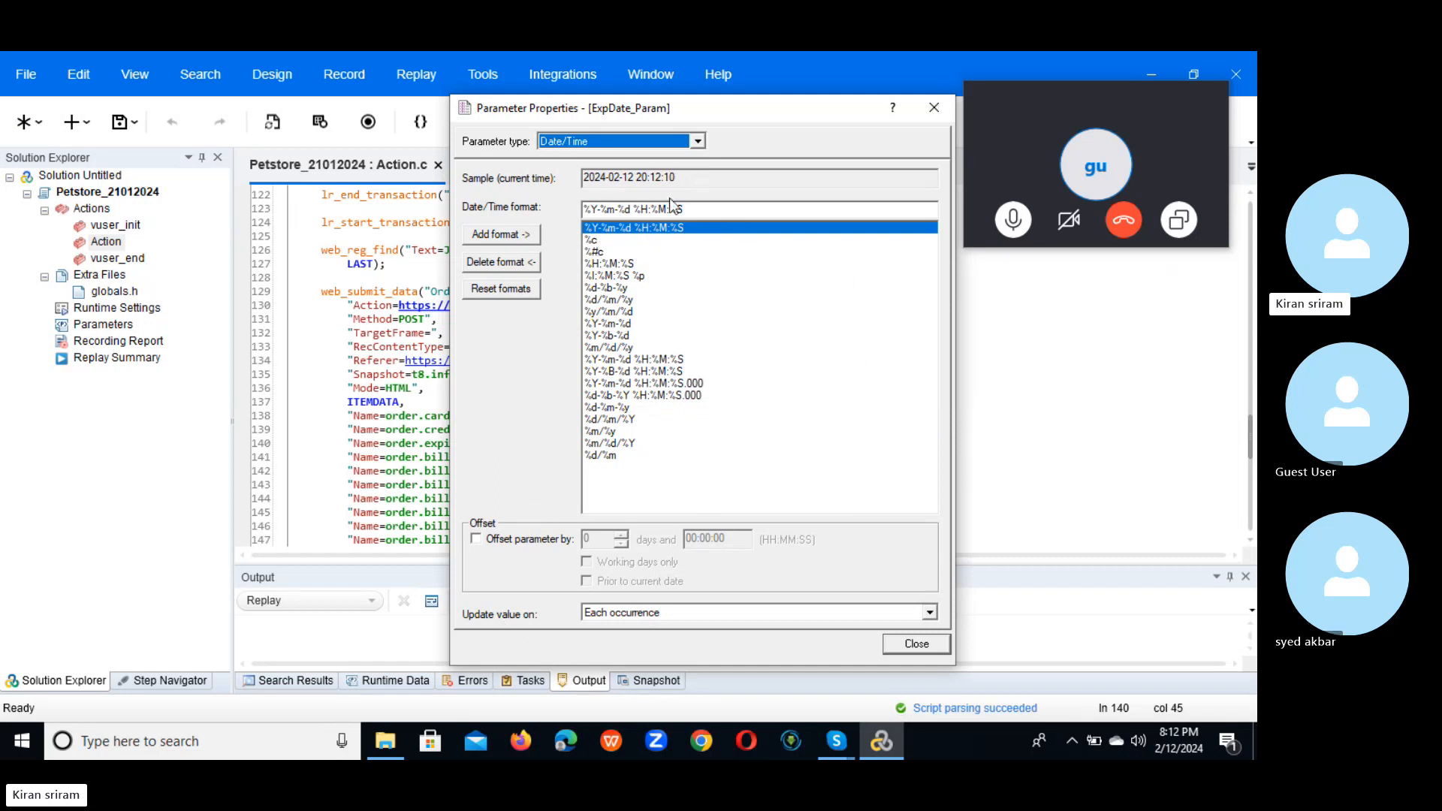
click(612, 455)
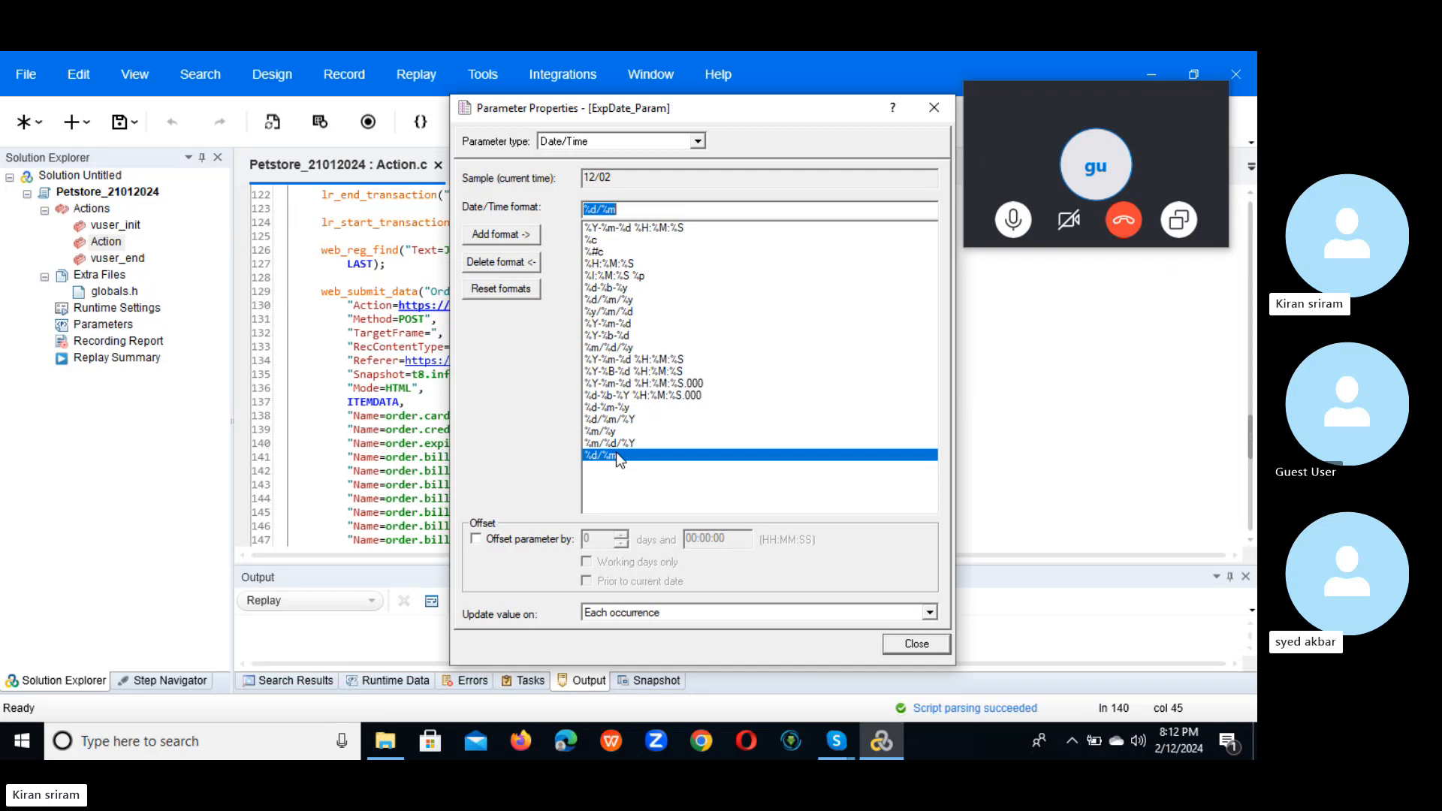
click(479, 538)
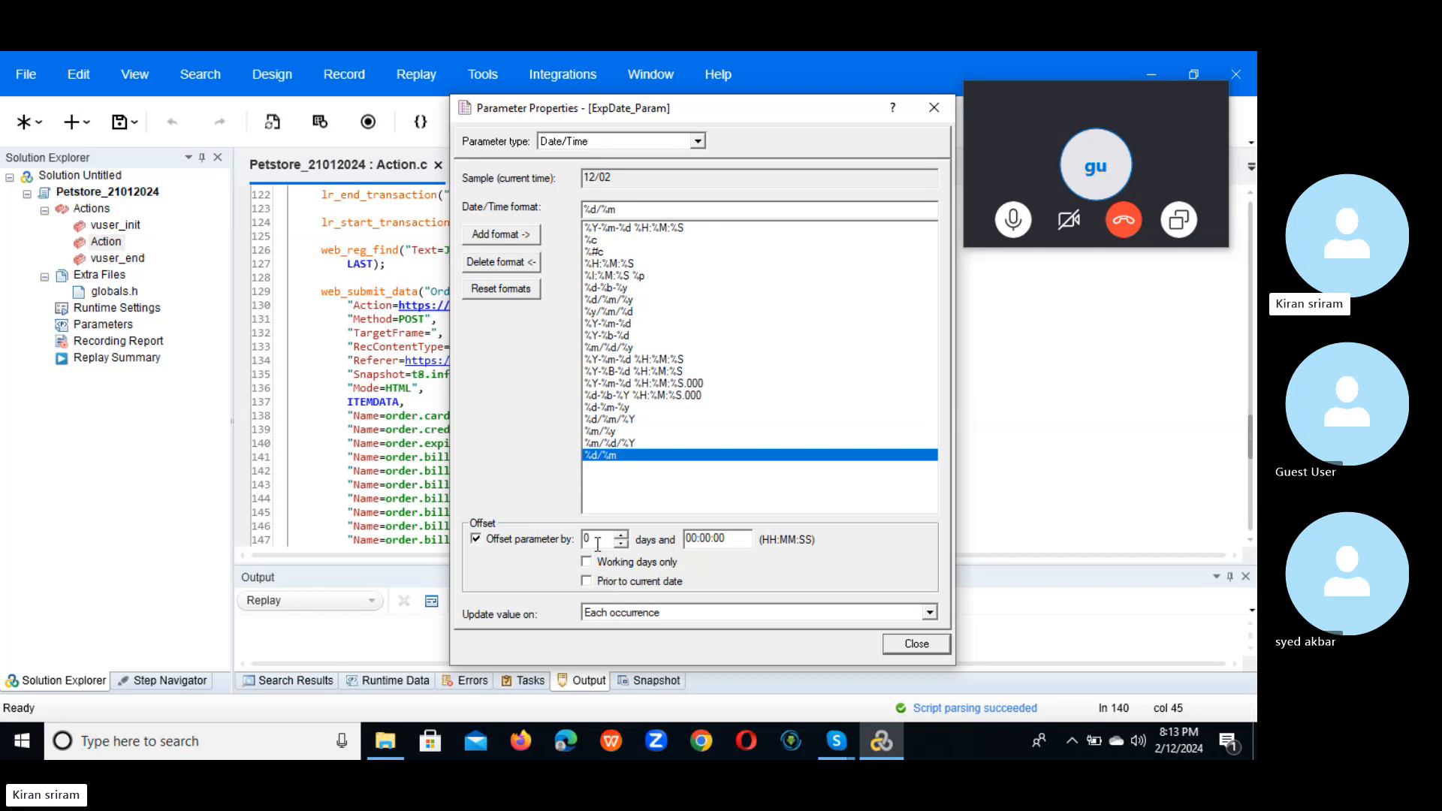
Step: After trying Each iteration and Each occurrence, set ExpDate_Param to update Once and close its properties
click(929, 610)
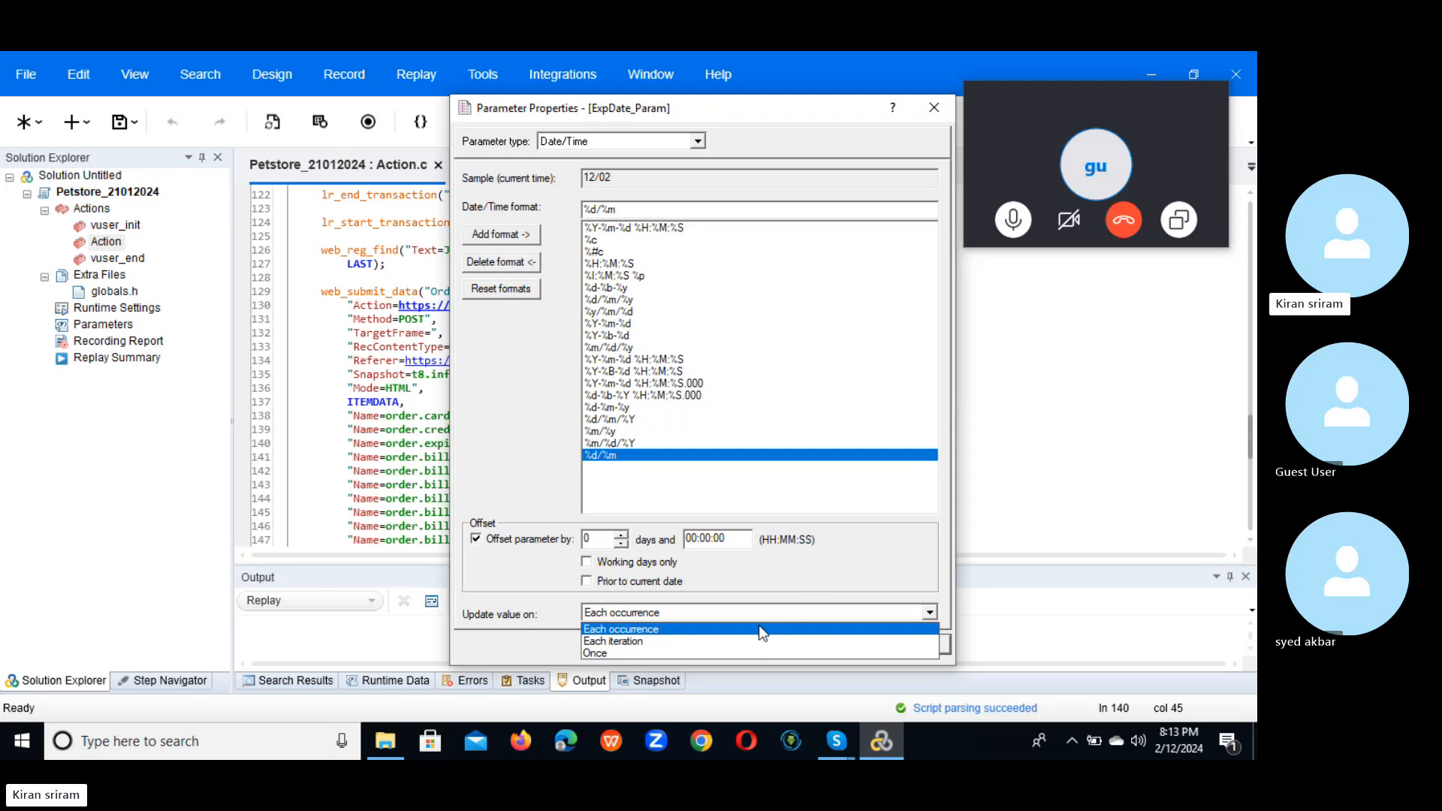
click(720, 640)
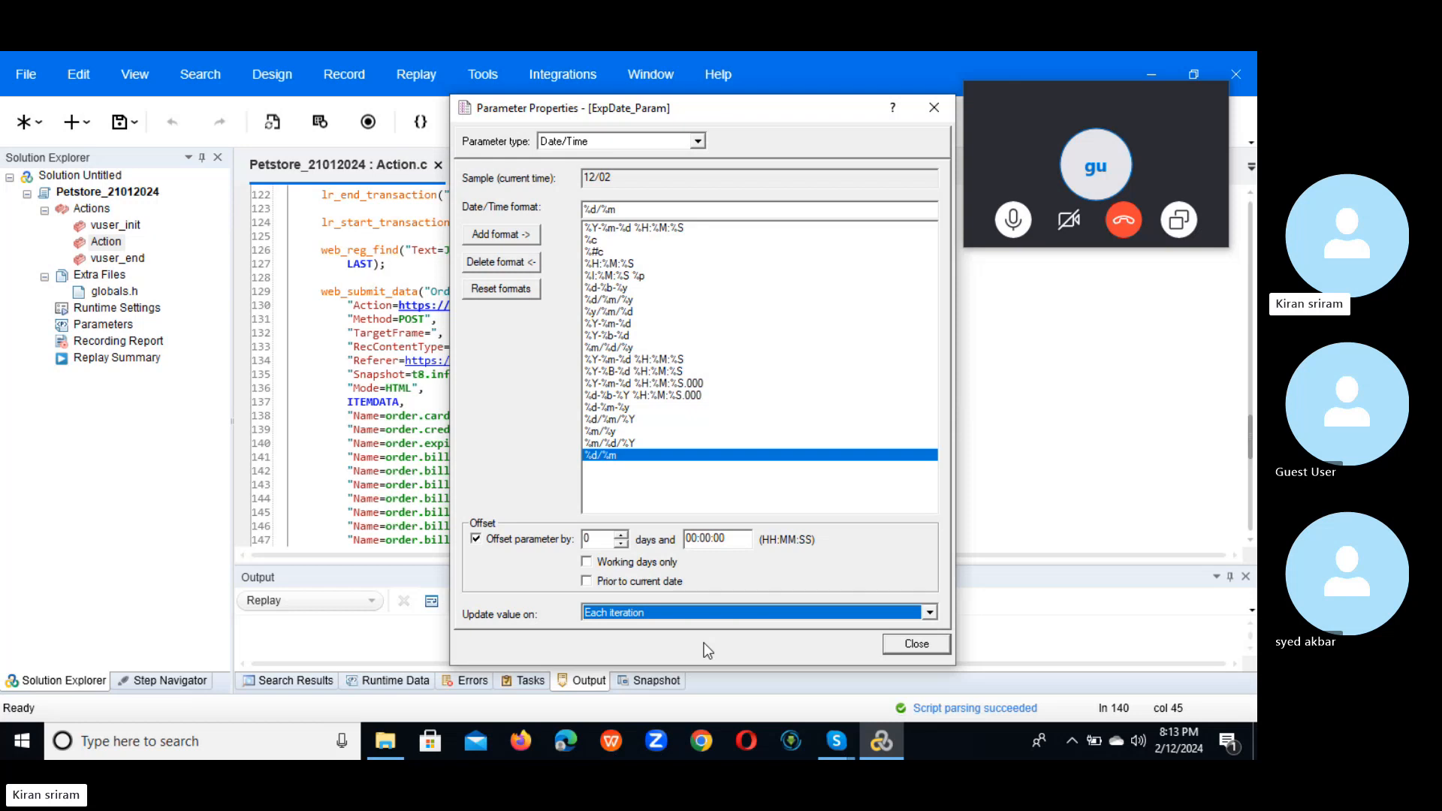
click(929, 614)
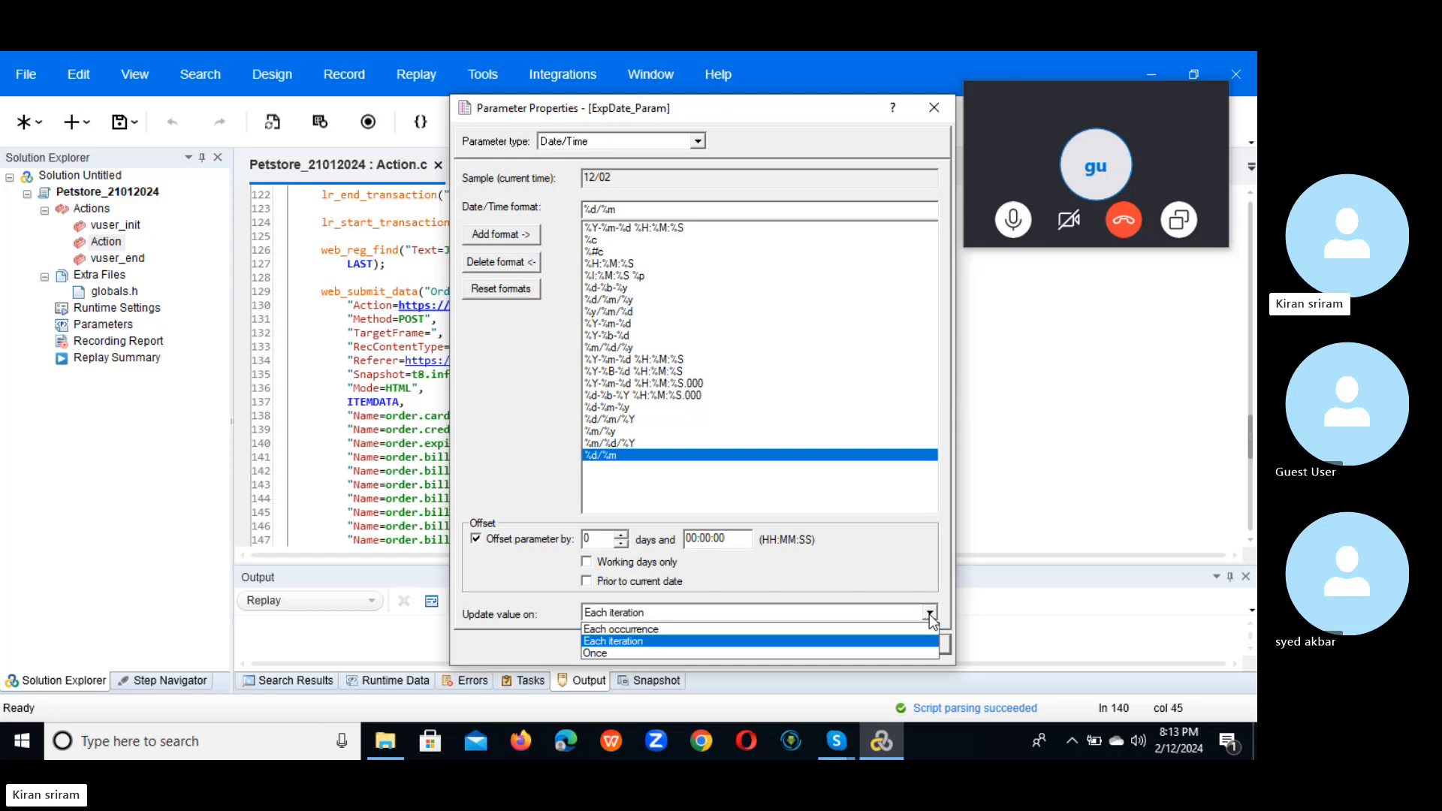
click(732, 630)
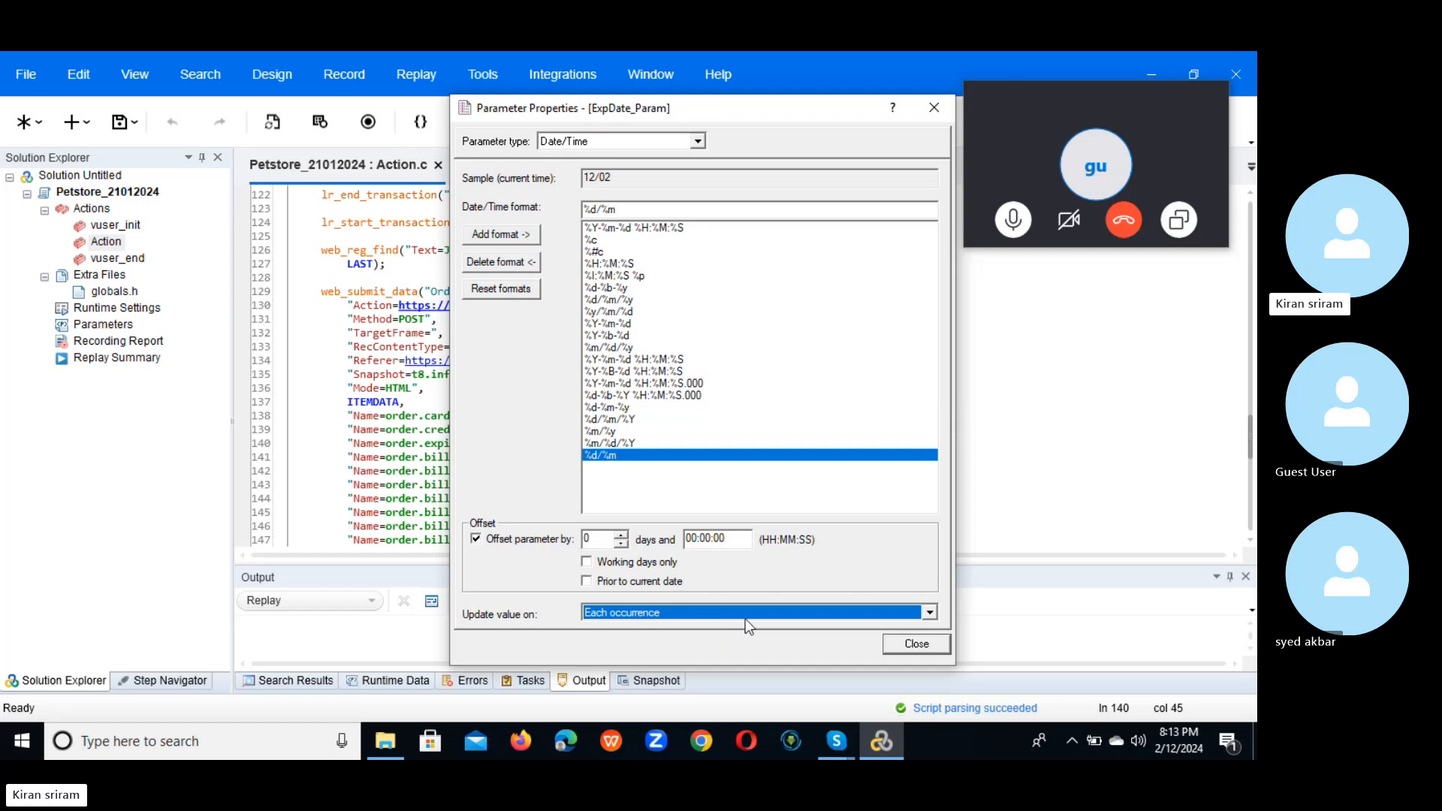
click(754, 614)
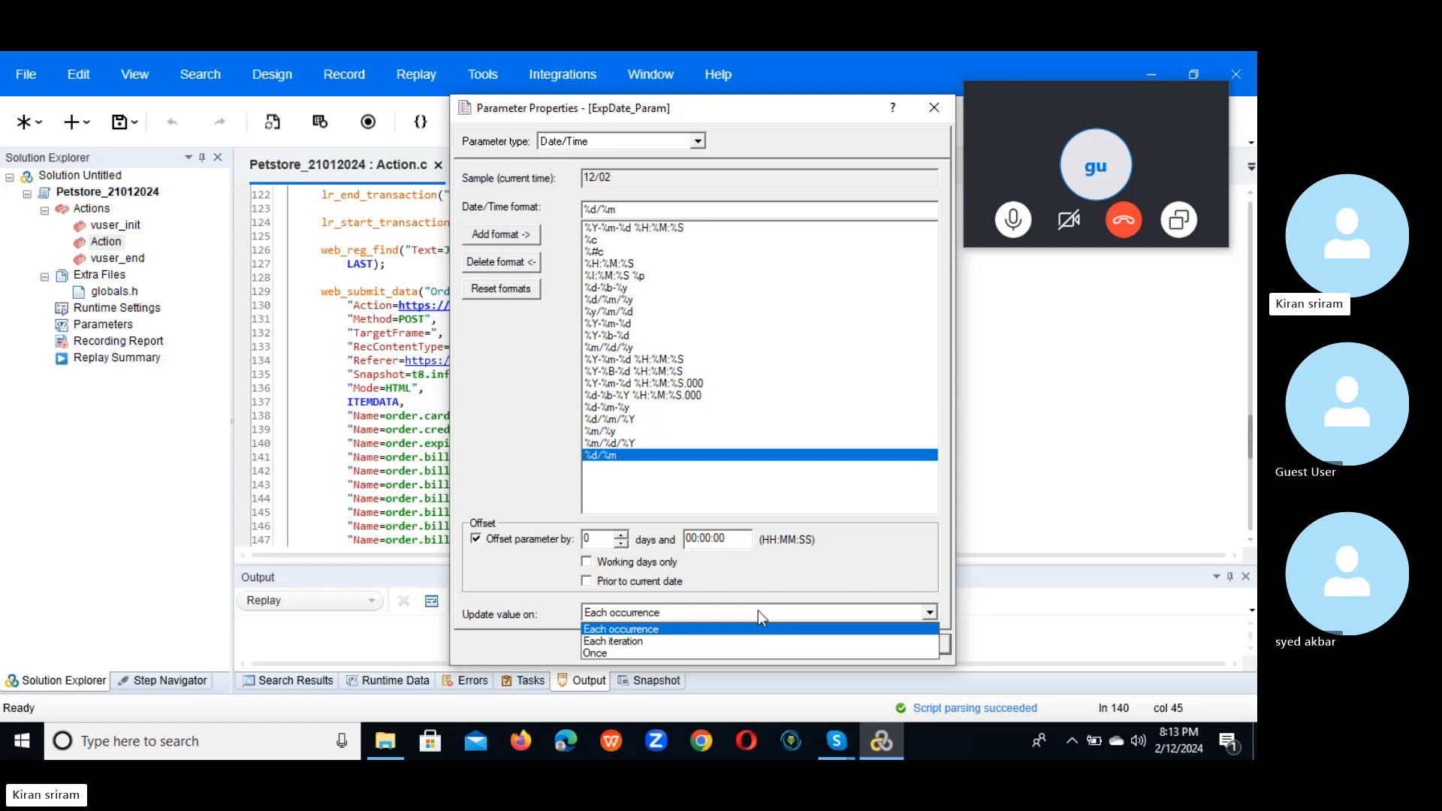
click(673, 655)
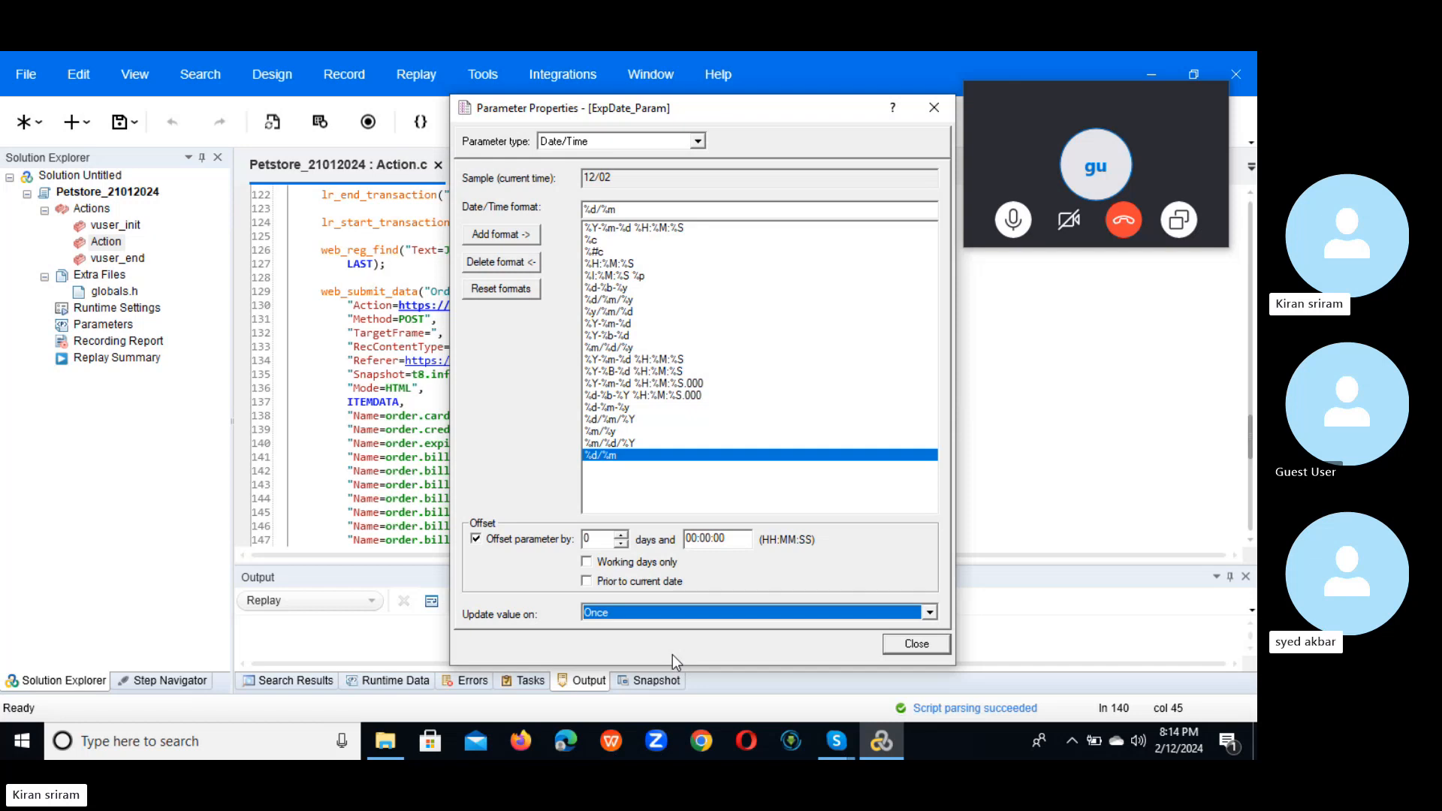
click(916, 644)
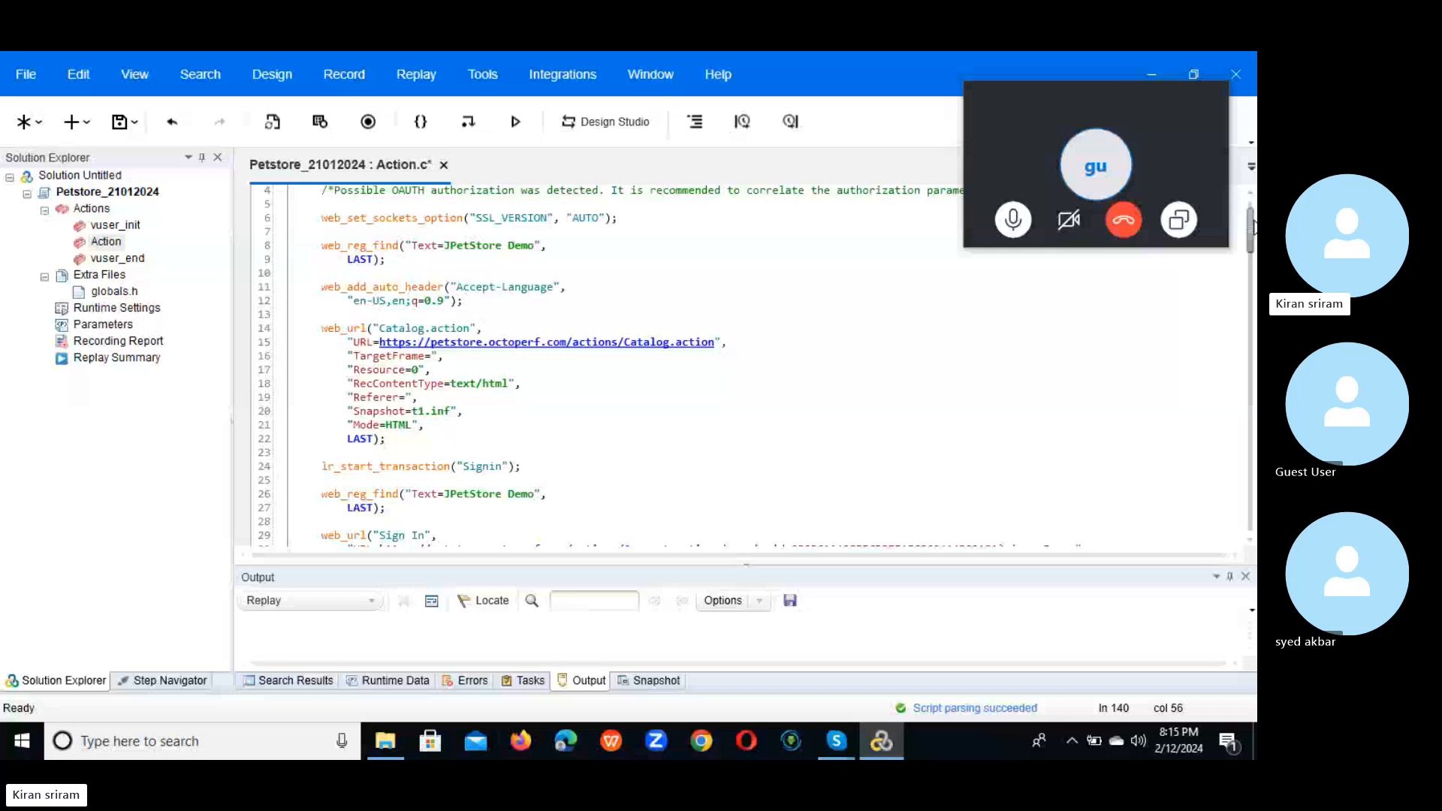
Step: Launch Notepad by searching 'not' and paste the header line username,Password
click(277, 743)
text(no)
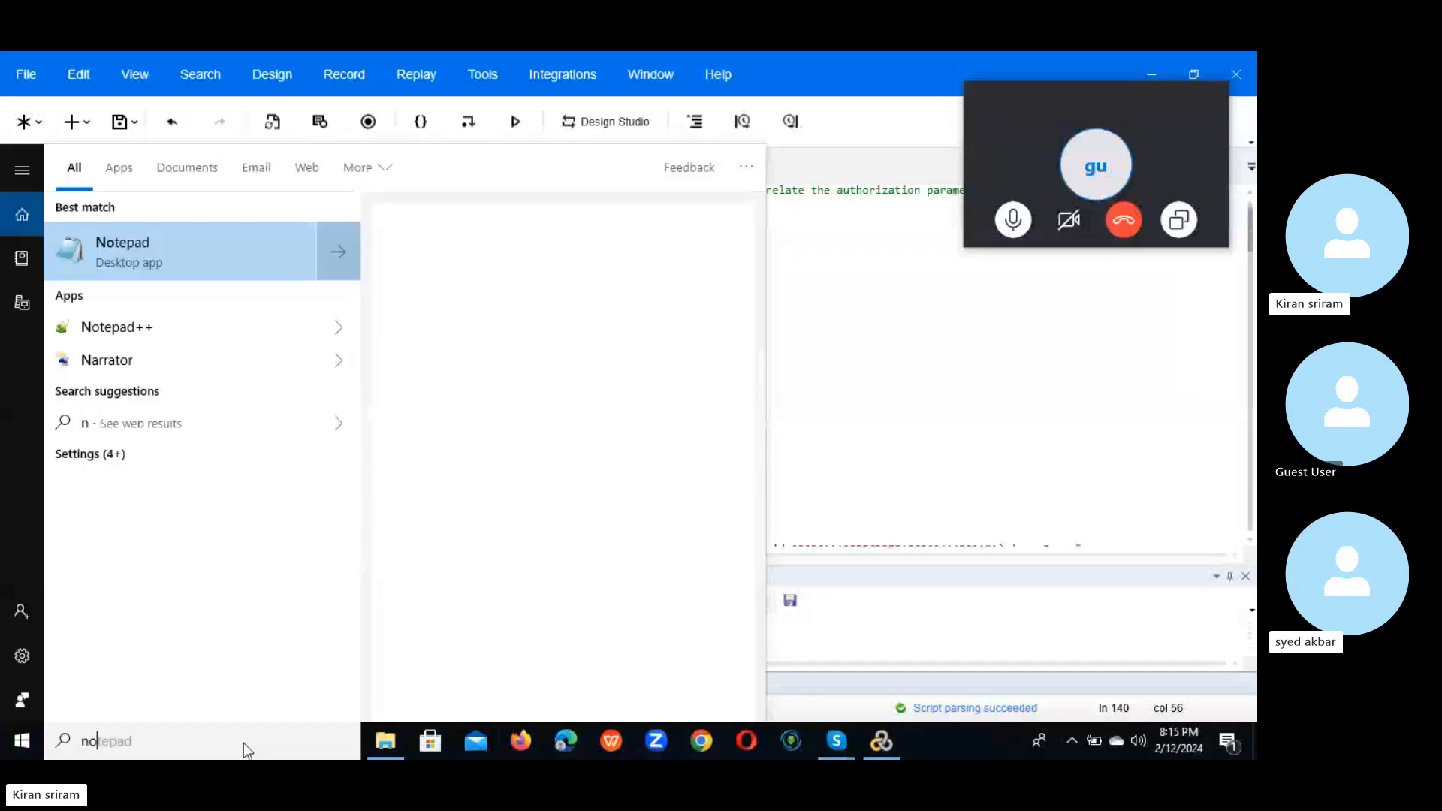
text(t)
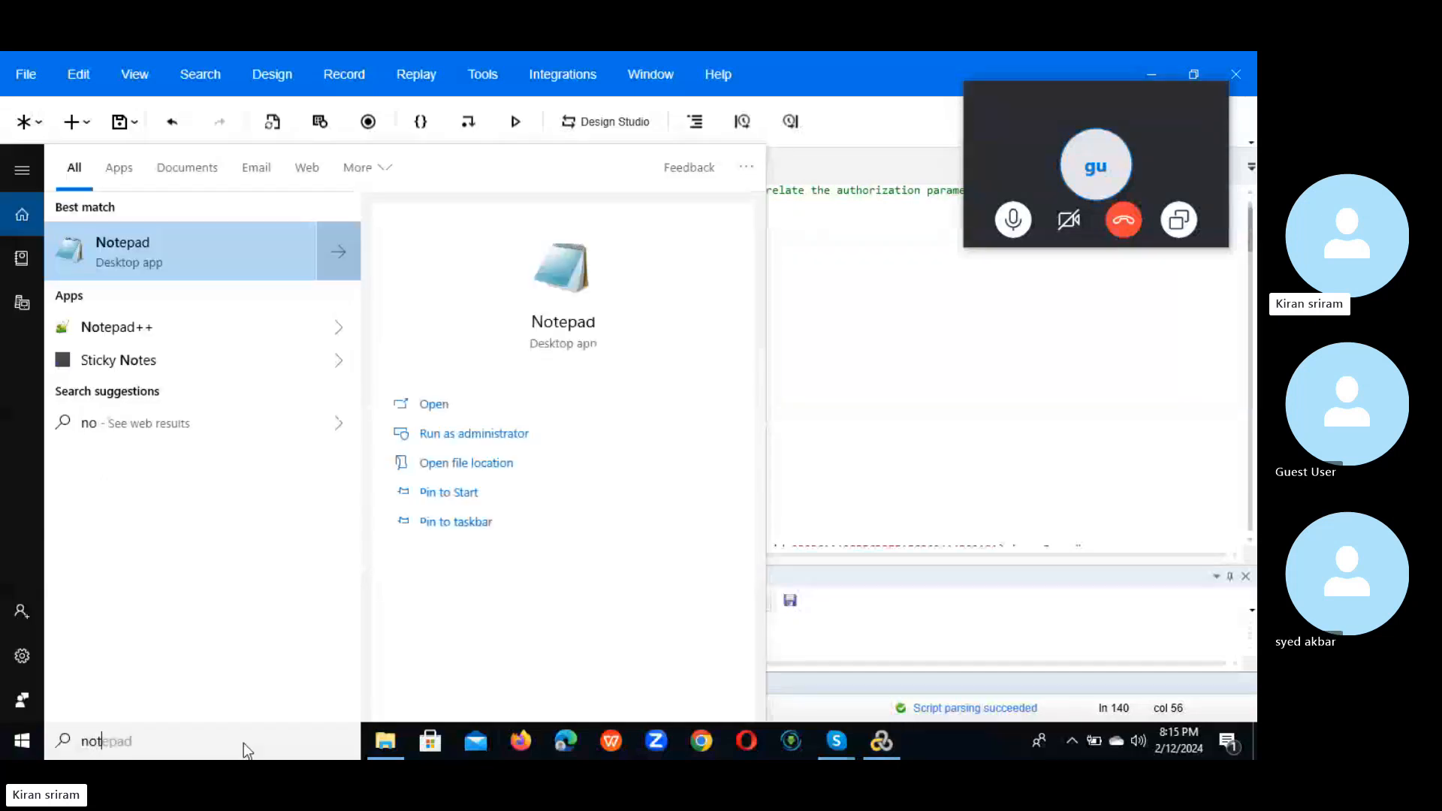
key(Return)
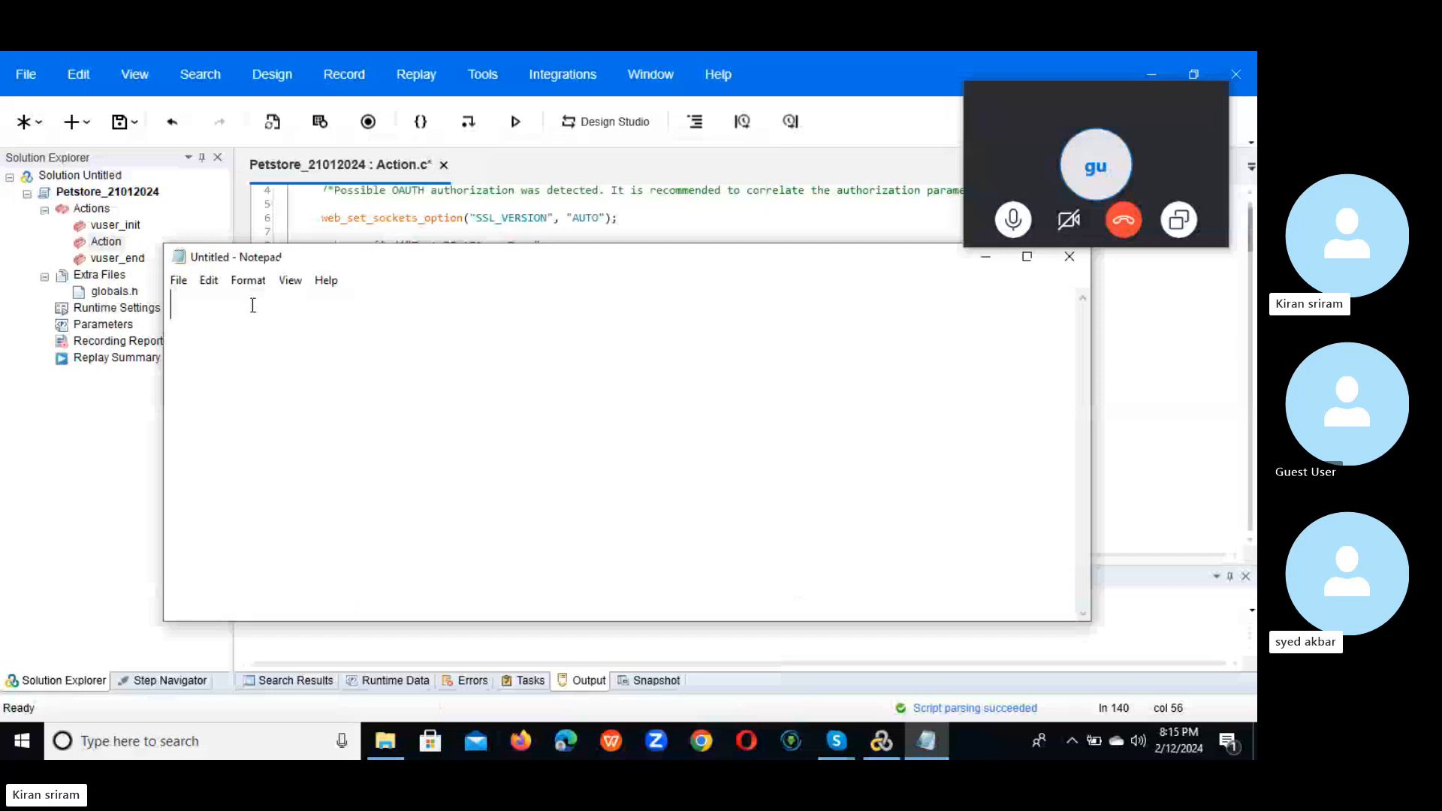
key(ctrl+v)
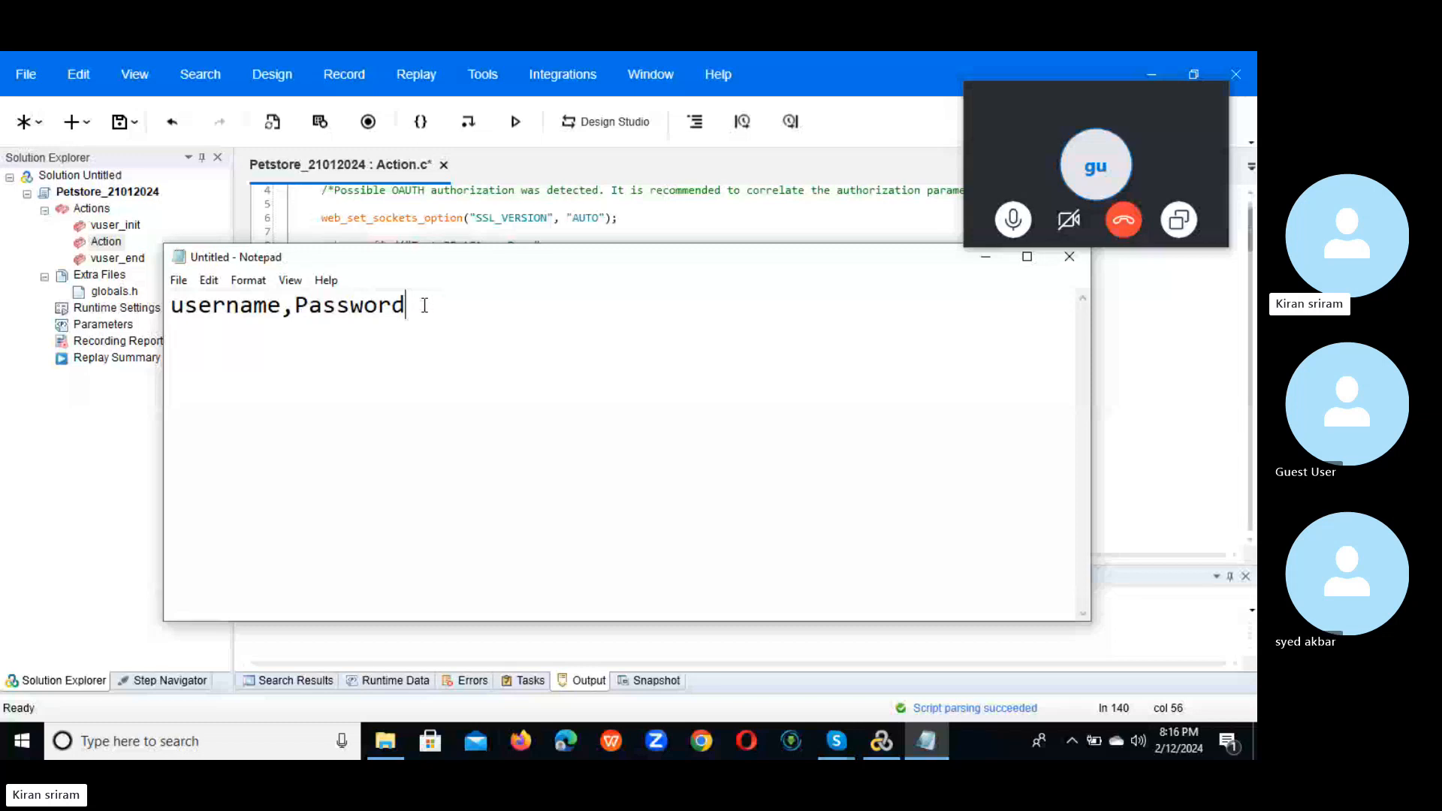
click(1071, 740)
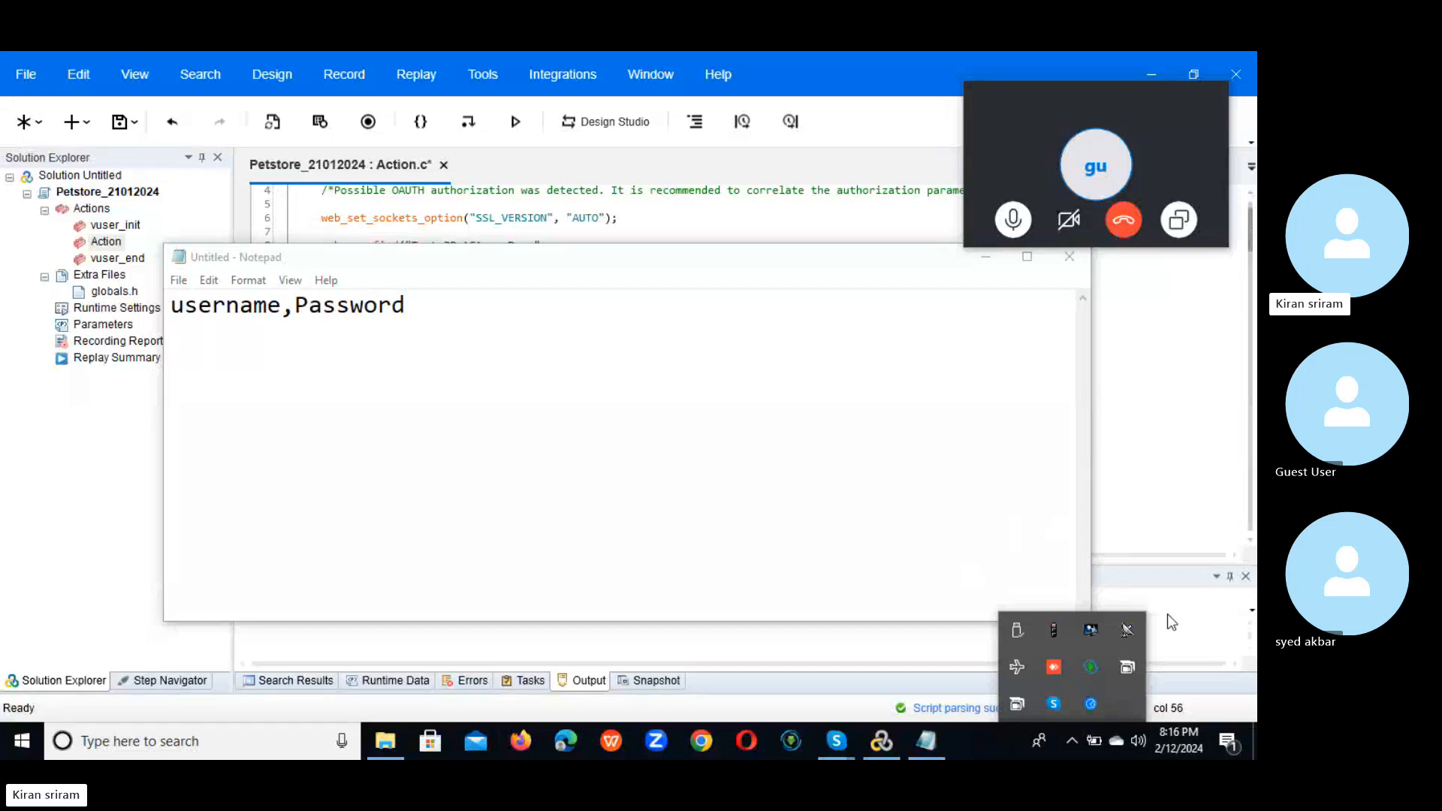
click(1104, 463)
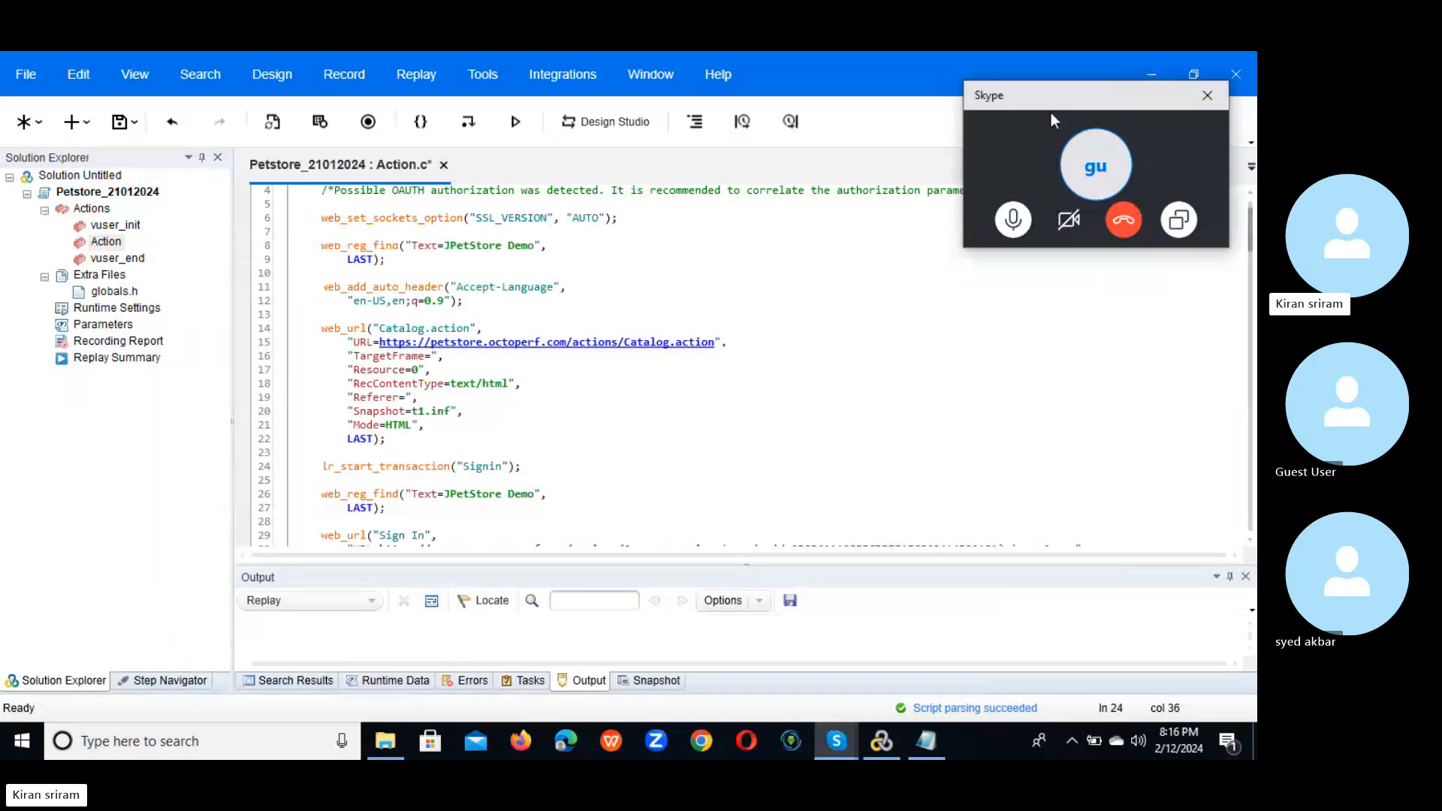
click(1018, 157)
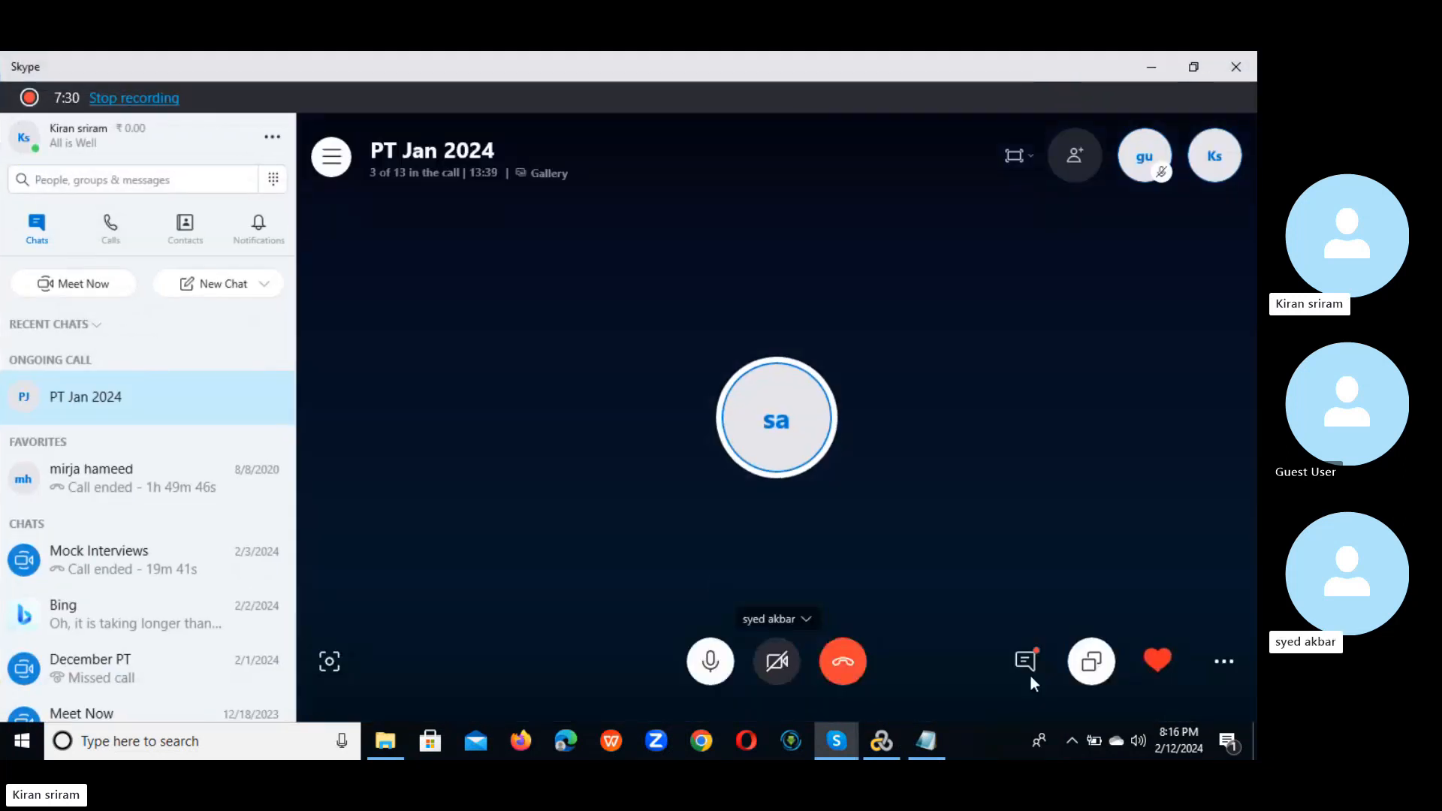
click(1020, 659)
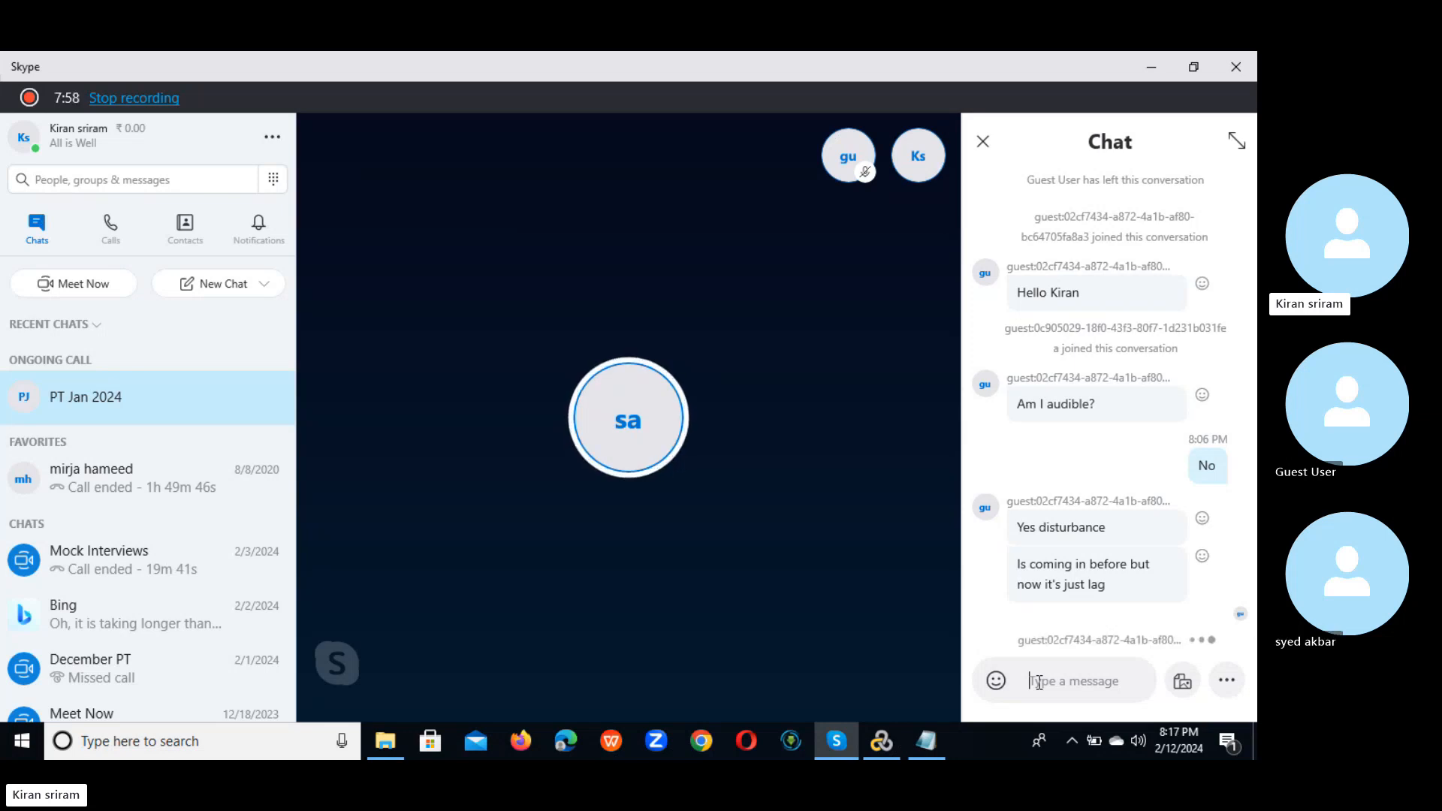
mouse_move(908, 503)
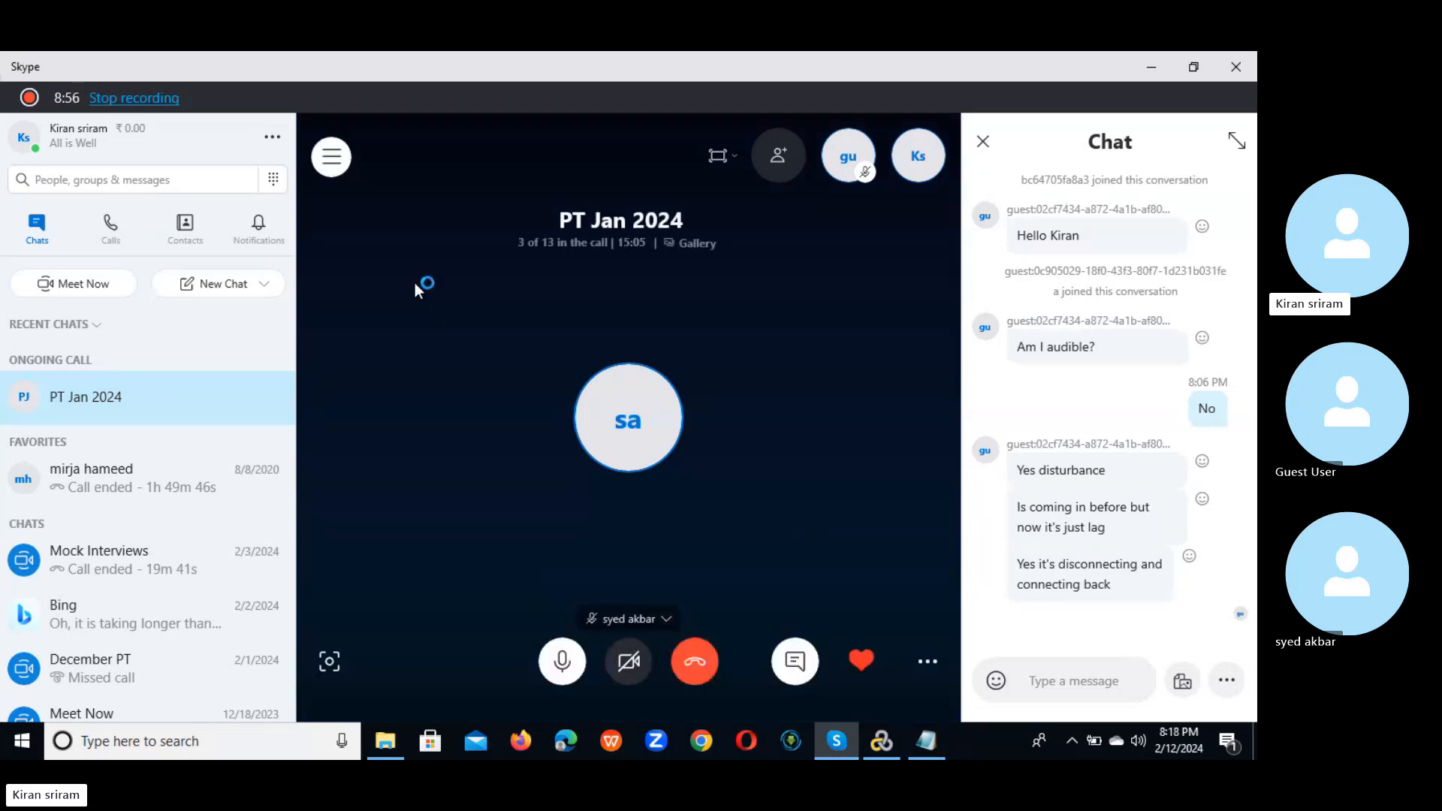
Step: Close the Skype chat, check the PT Jan 2024 call's participants, then switch back to VuGen
click(983, 143)
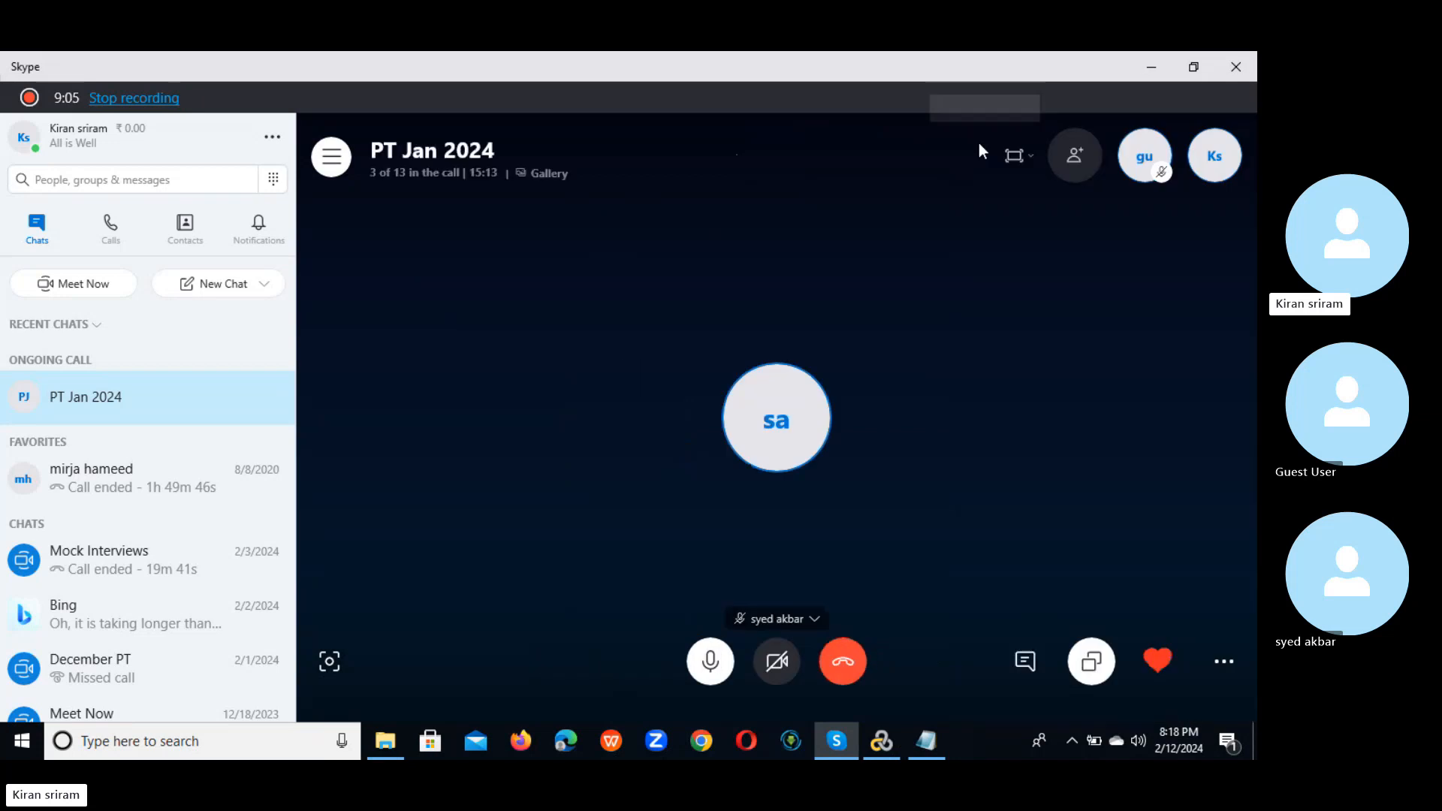
click(402, 171)
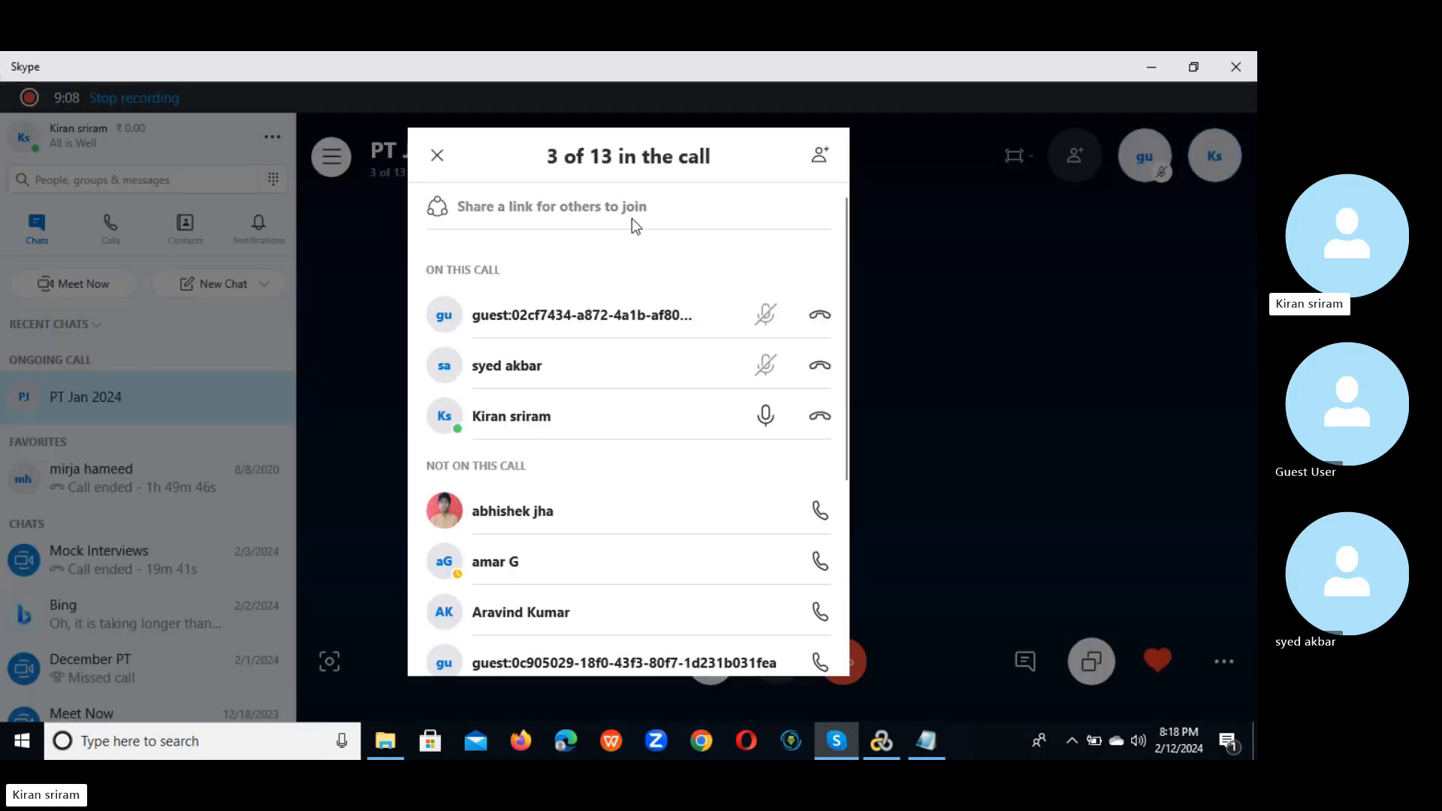
click(437, 157)
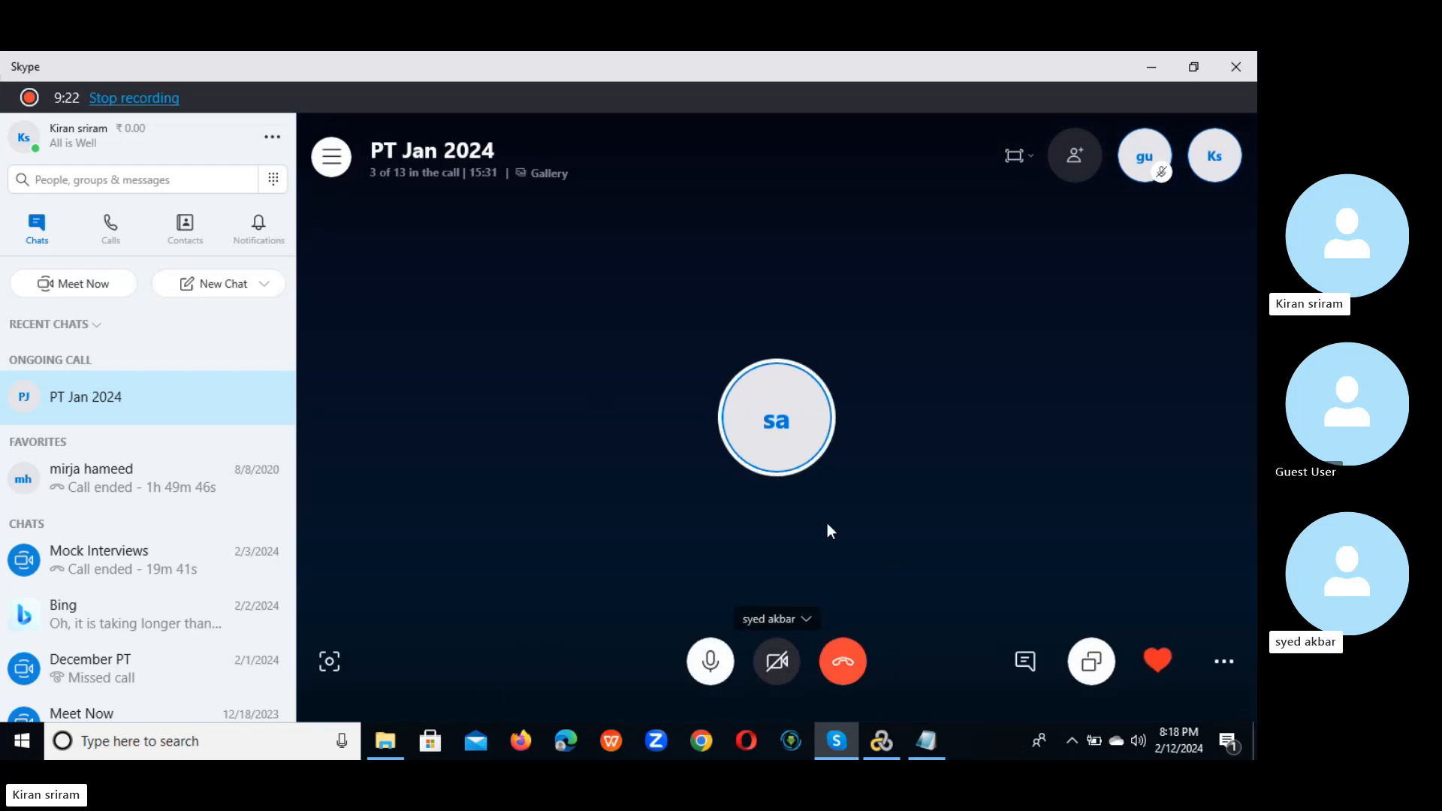
click(889, 746)
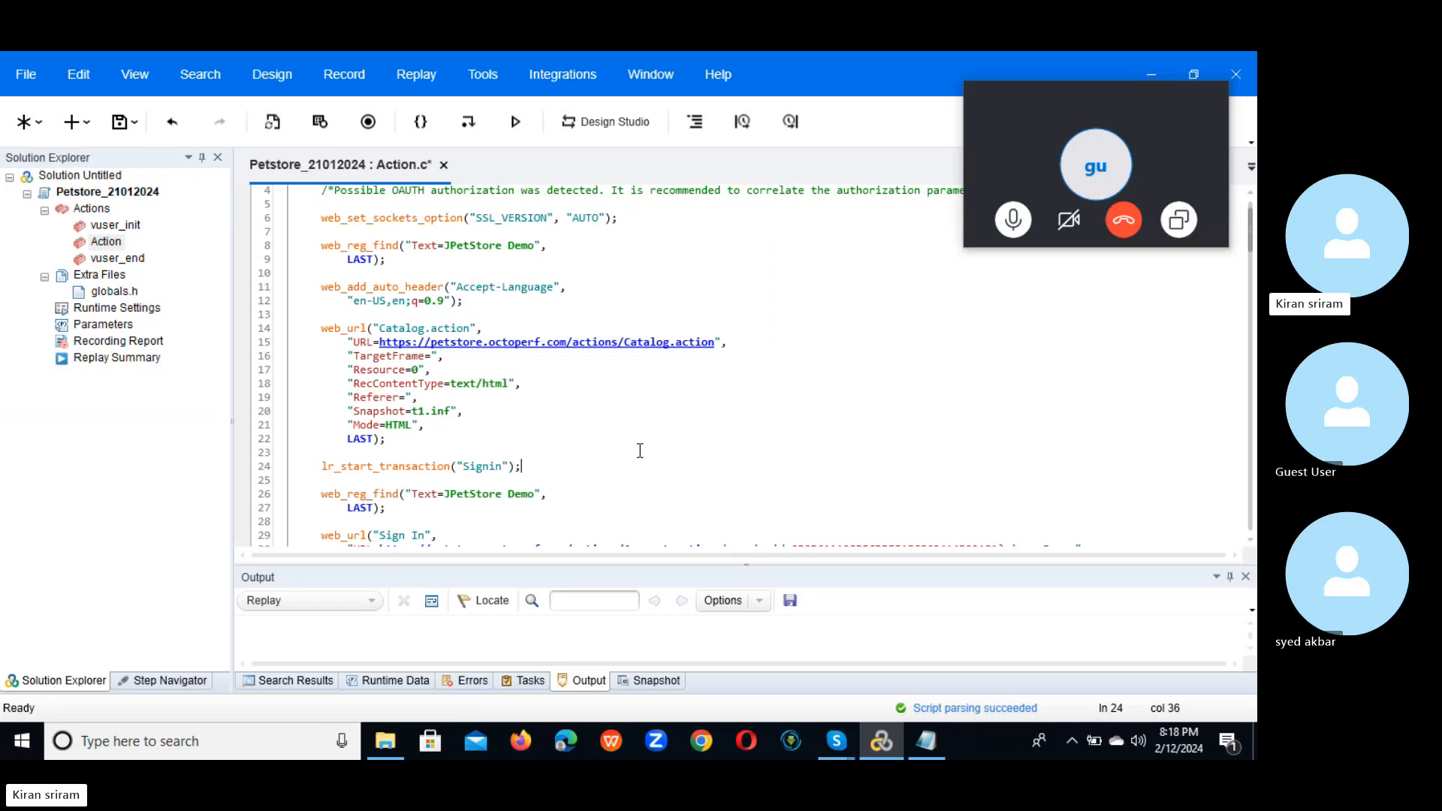
Step: Bring the Notepad file with the username,Password header to the front and maximize it
click(542, 466)
click(920, 734)
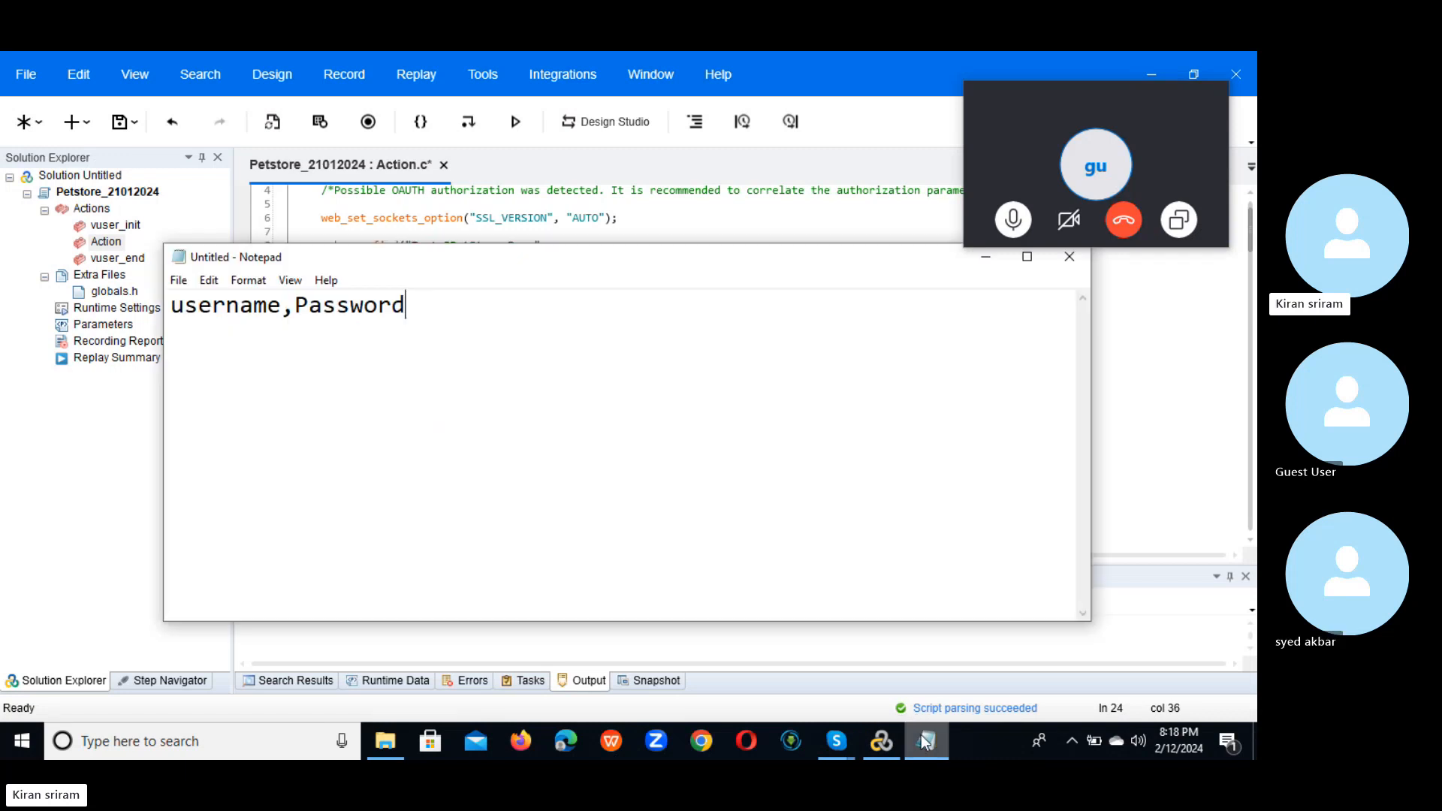
click(1027, 258)
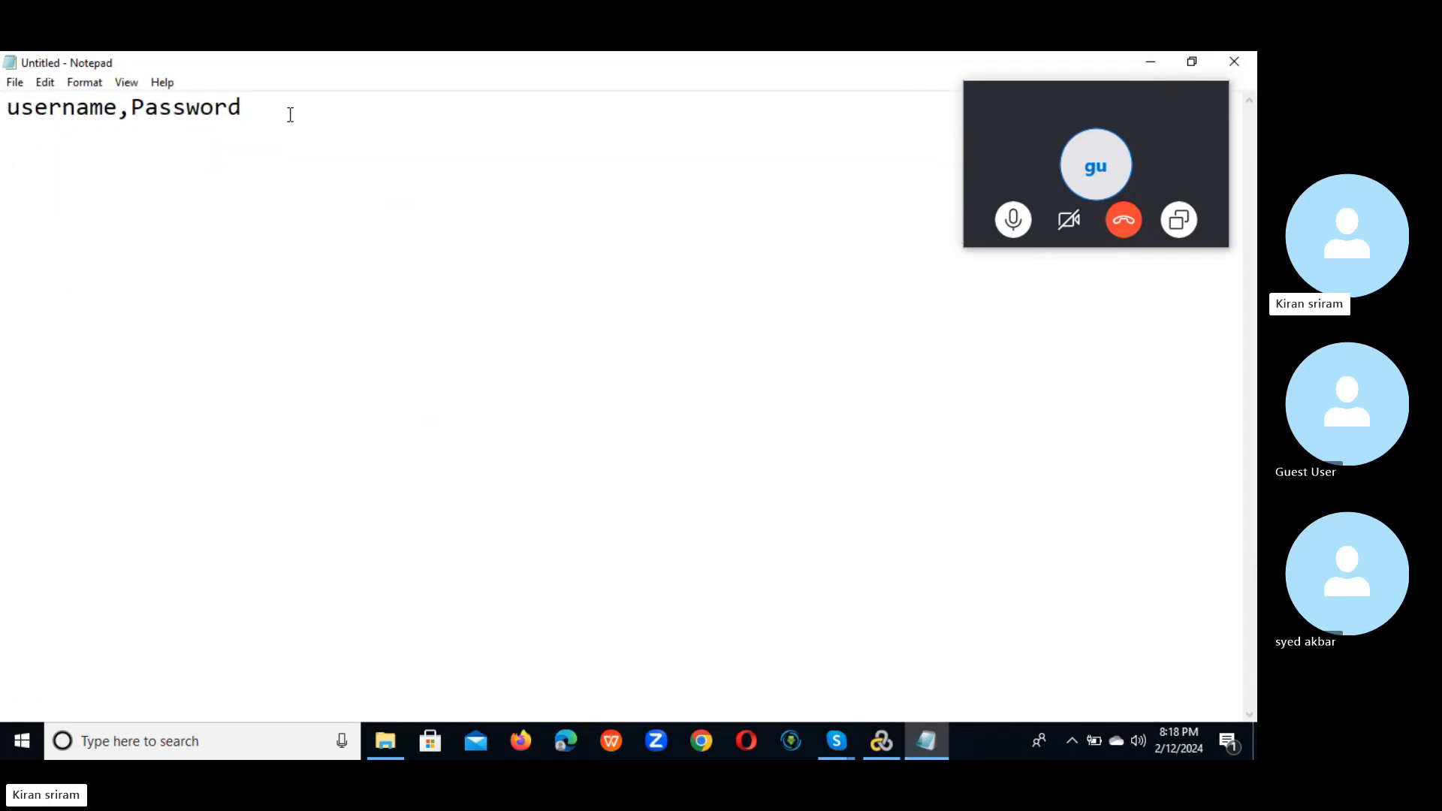
Step: Add a row with a username and its password below the header, then minimize Notepad
key(Return)
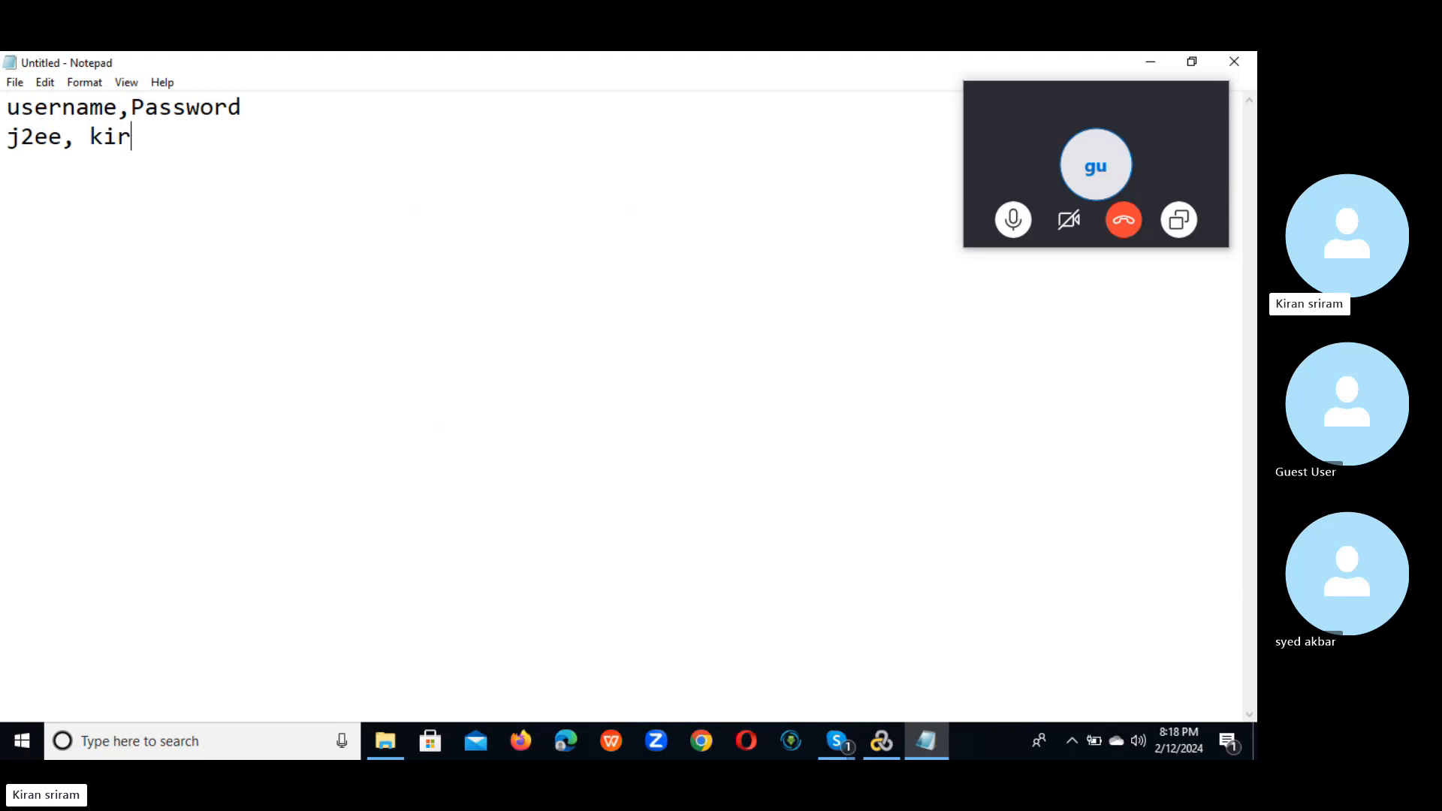
mouse_move(1097, 92)
drag(1097, 93, 1142, 220)
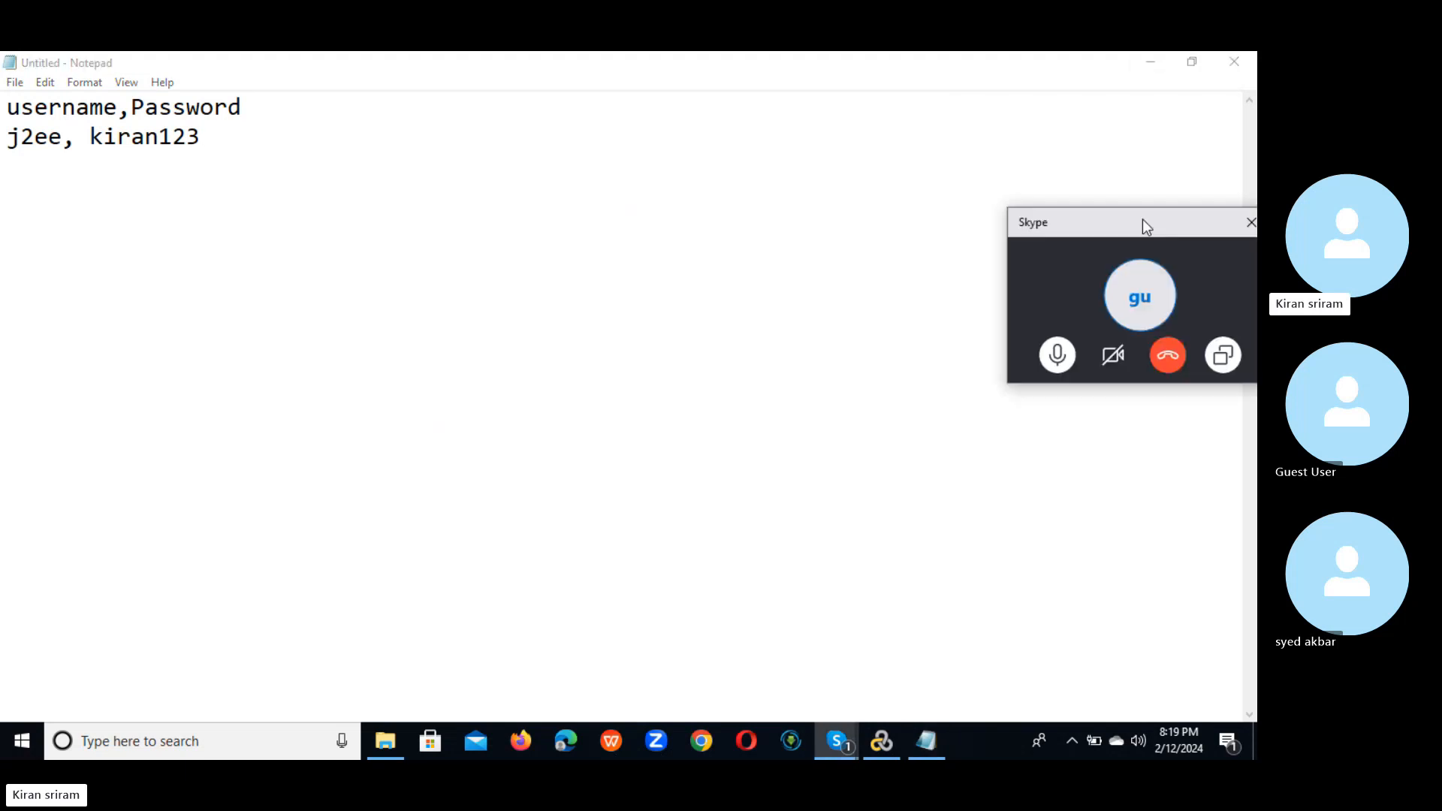
click(1147, 67)
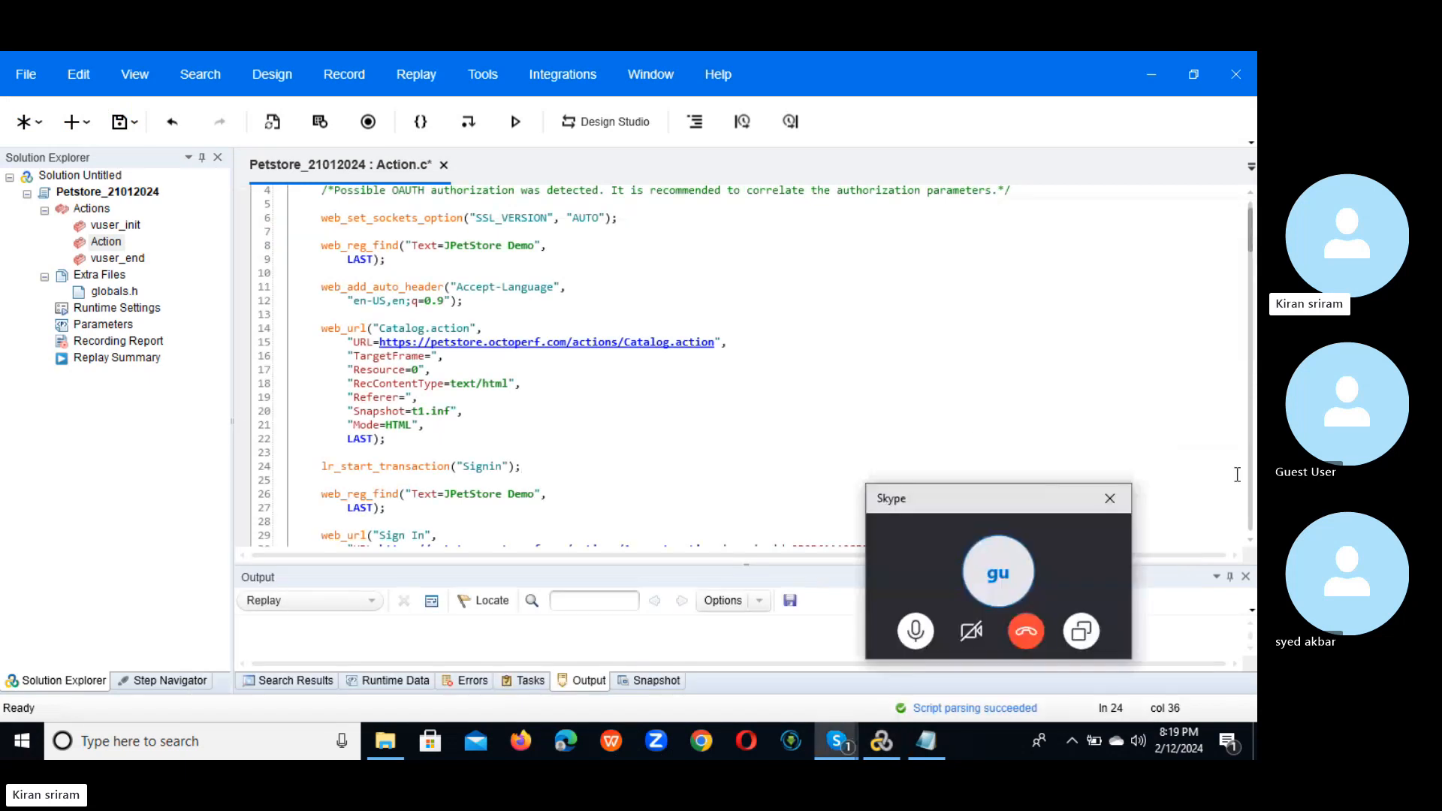
Step: Create a new parameter named UserName from the recorded username value on line 51
scroll(1246, 232, up, 1)
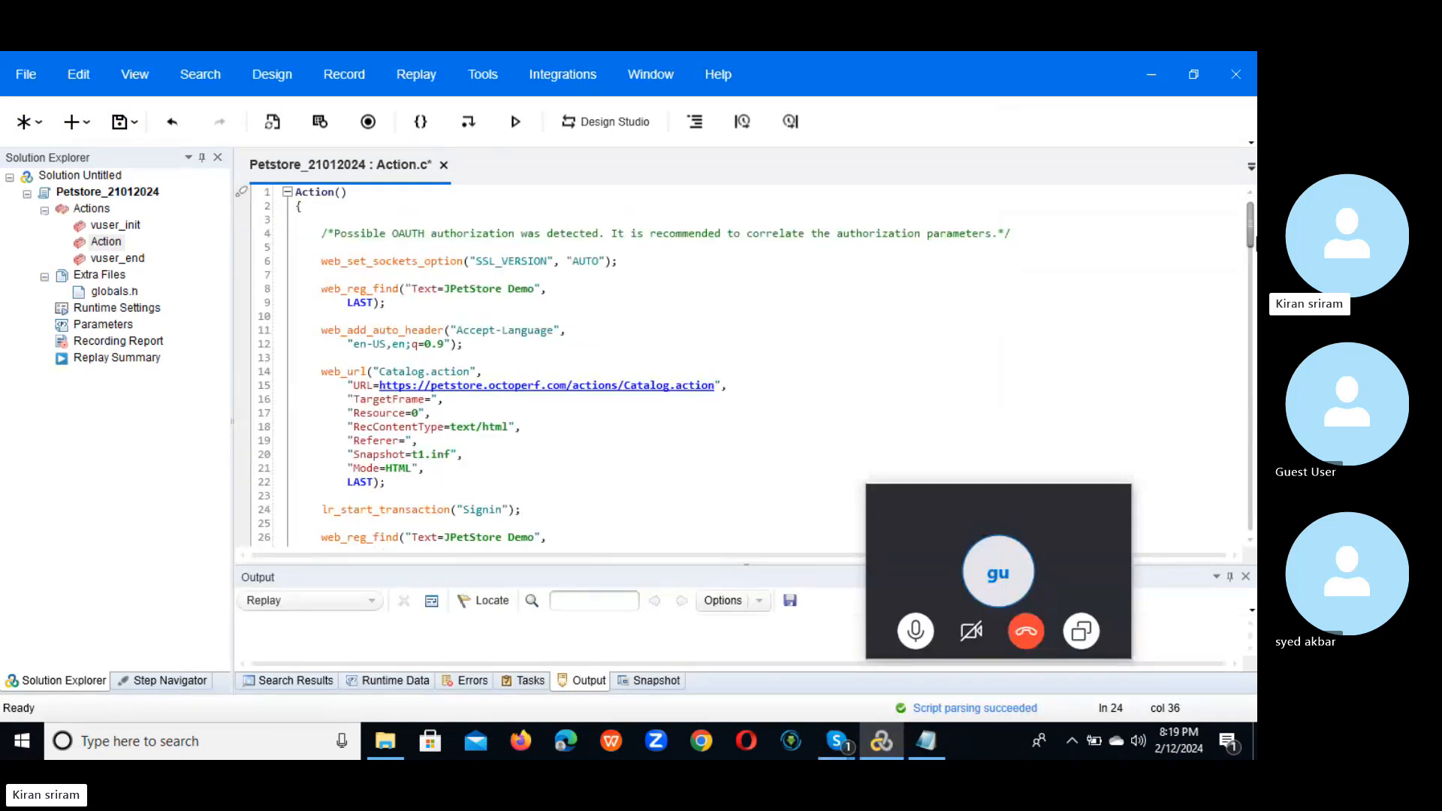
drag(1251, 229, 1250, 289)
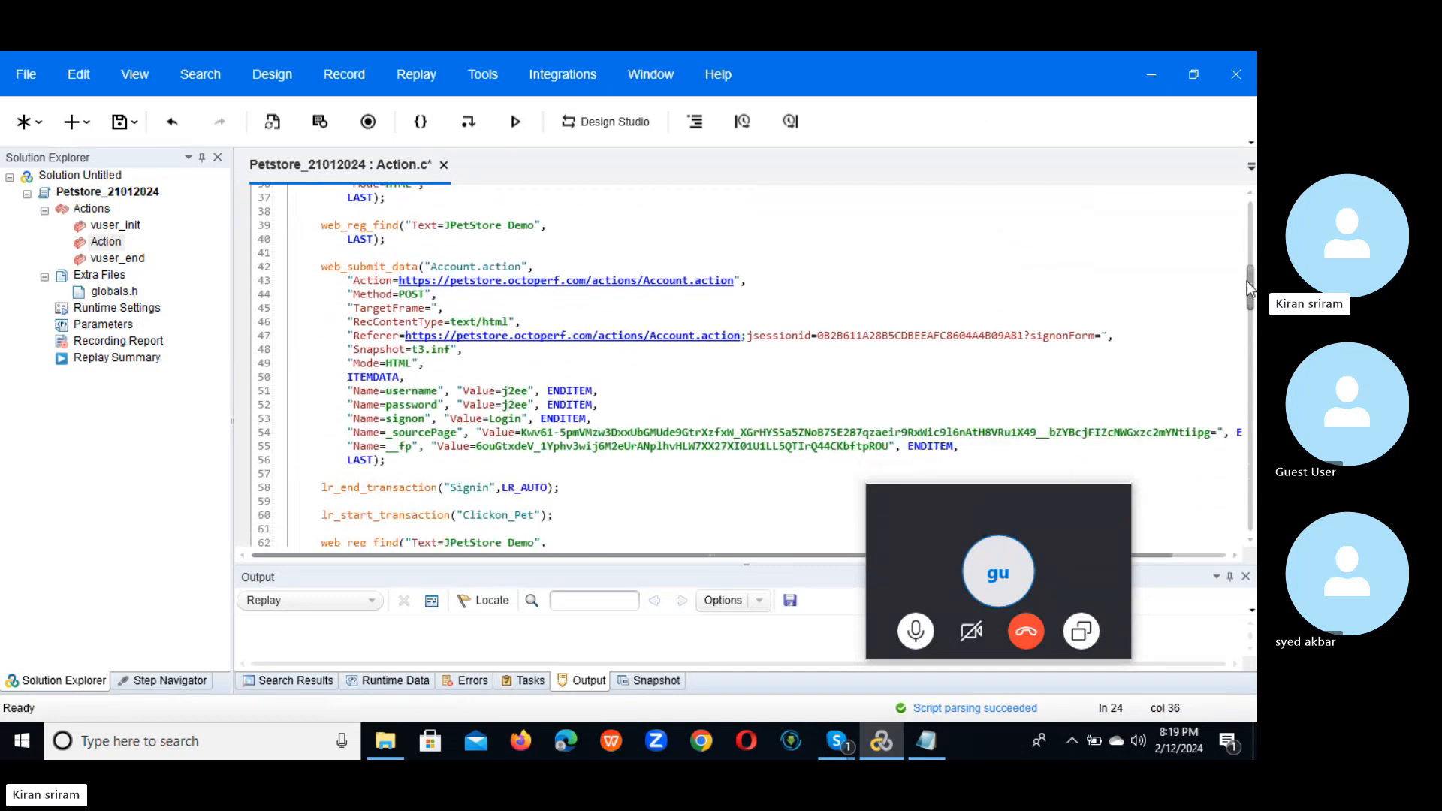
double_click(513, 391)
right_click(513, 396)
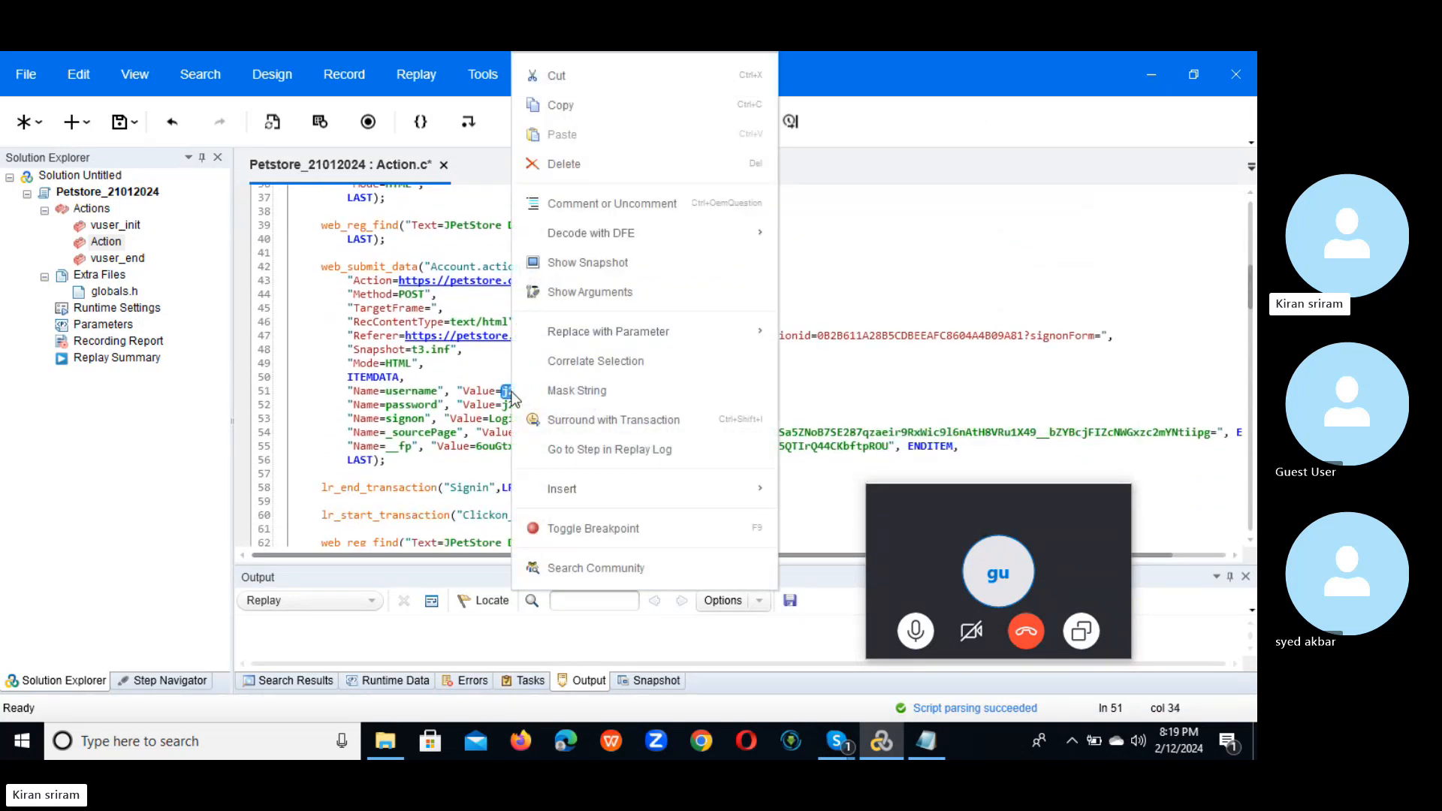
mouse_move(634, 335)
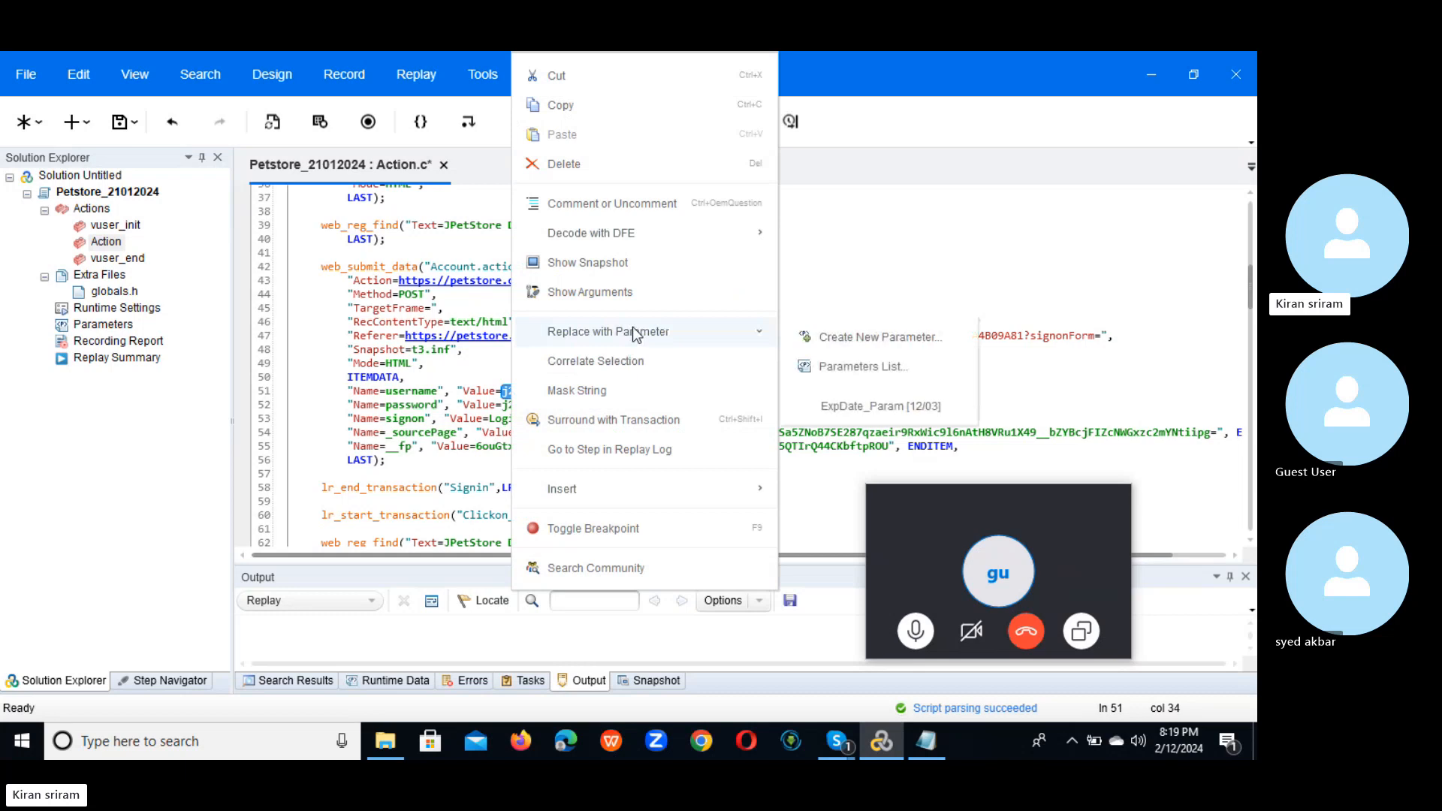
click(877, 342)
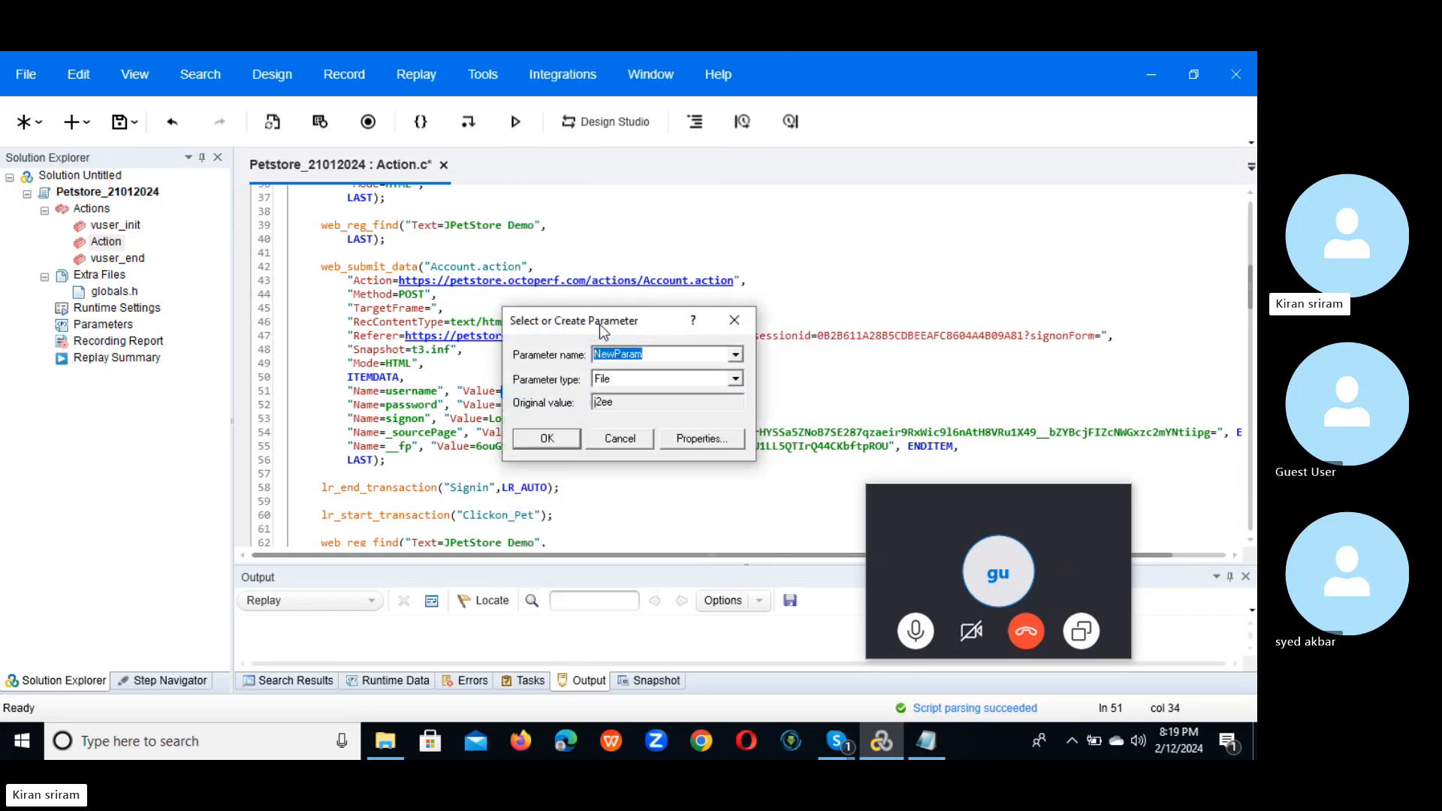
drag(599, 323, 844, 329)
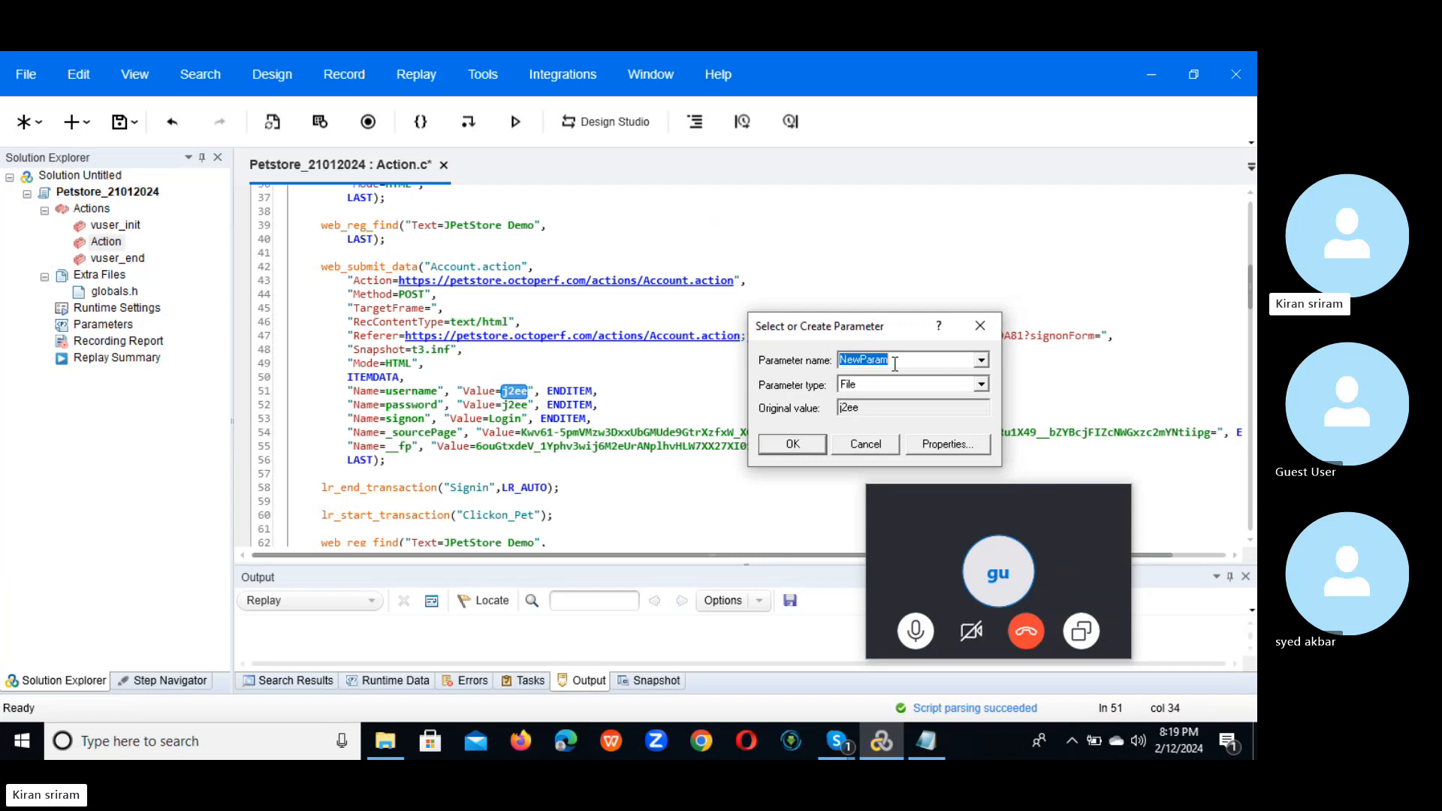
text(UserN)
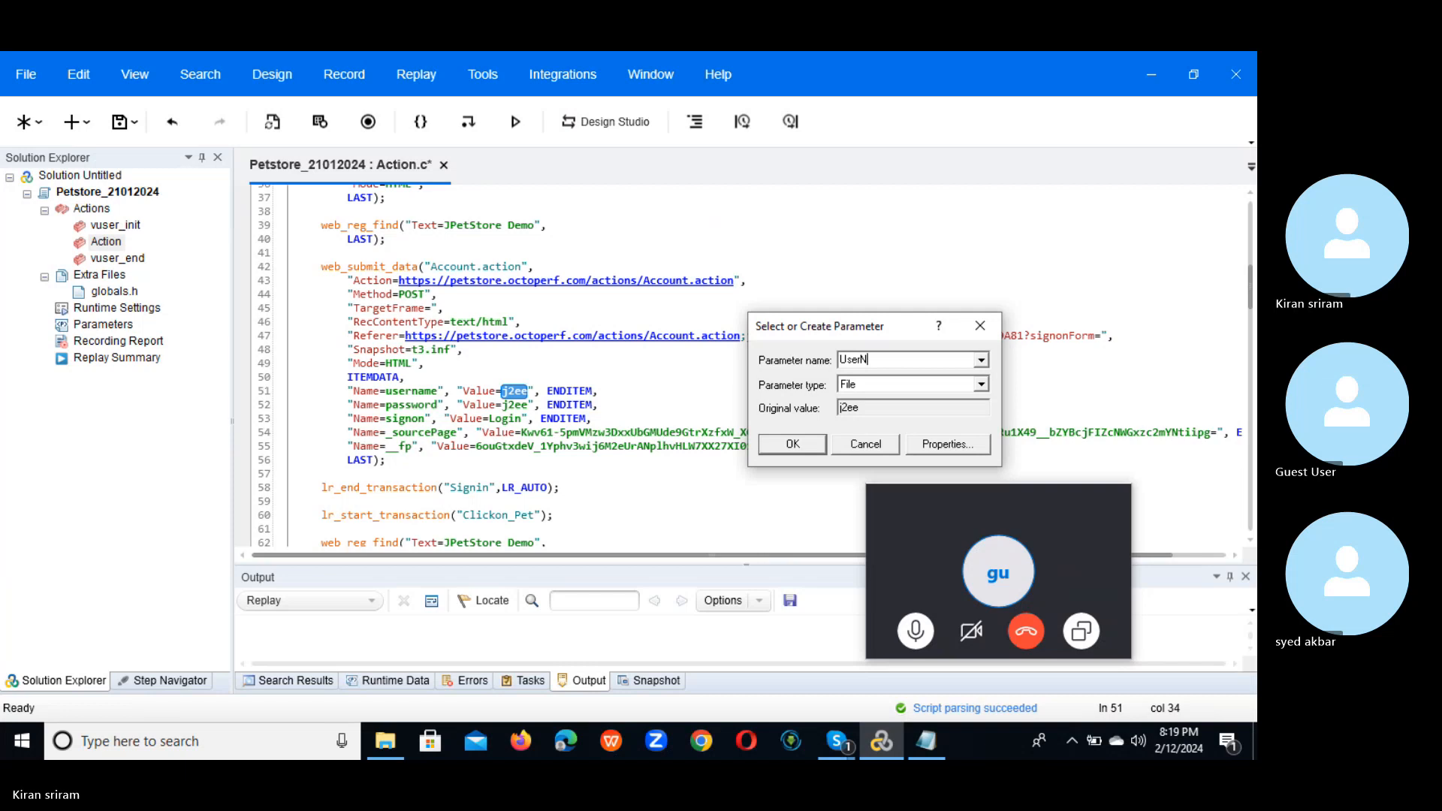
text(ame)
Step: Create the UserName.dat table, select the UserName column by name, and confirm without replacing other occurrences
click(947, 444)
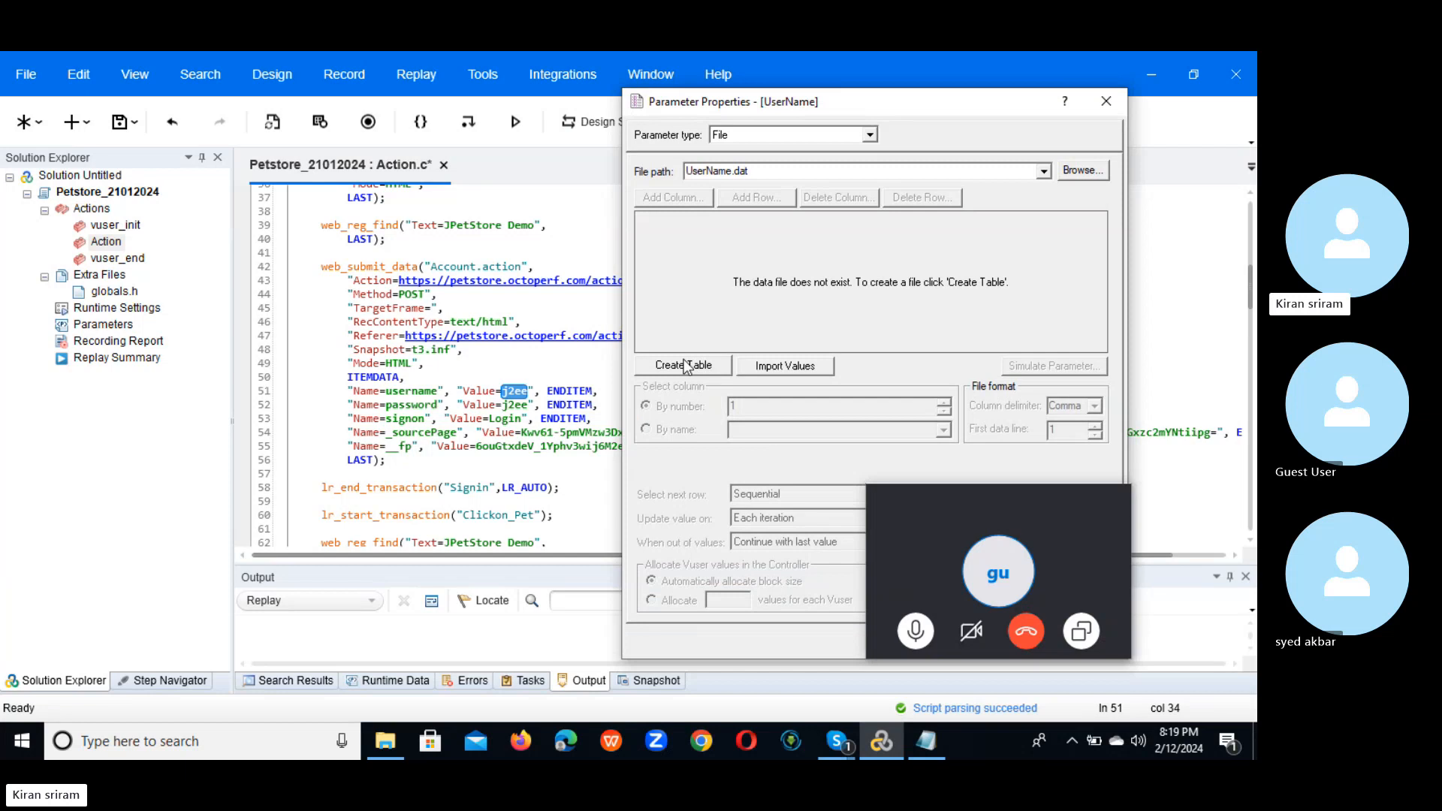
click(686, 366)
click(701, 465)
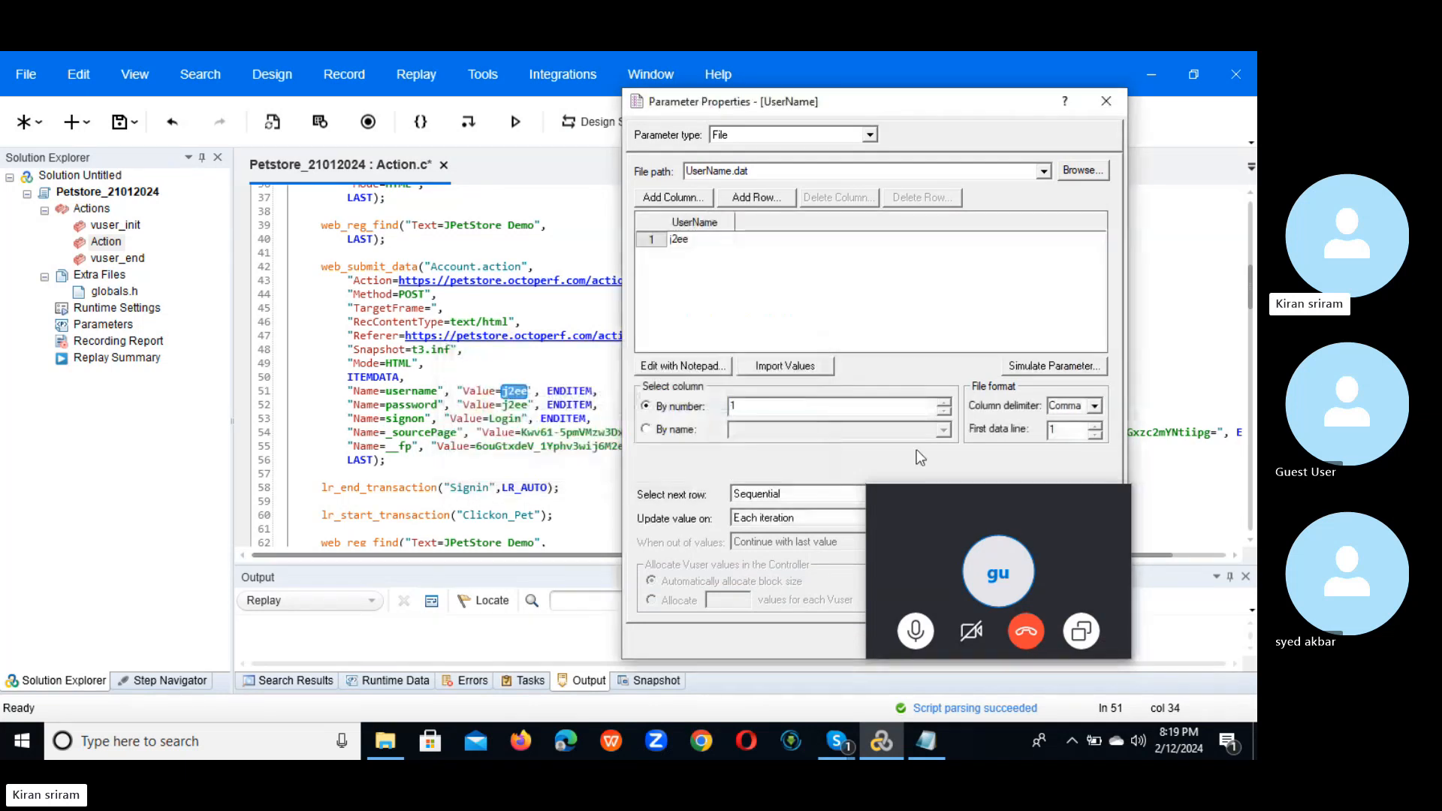
drag(998, 512, 1166, 623)
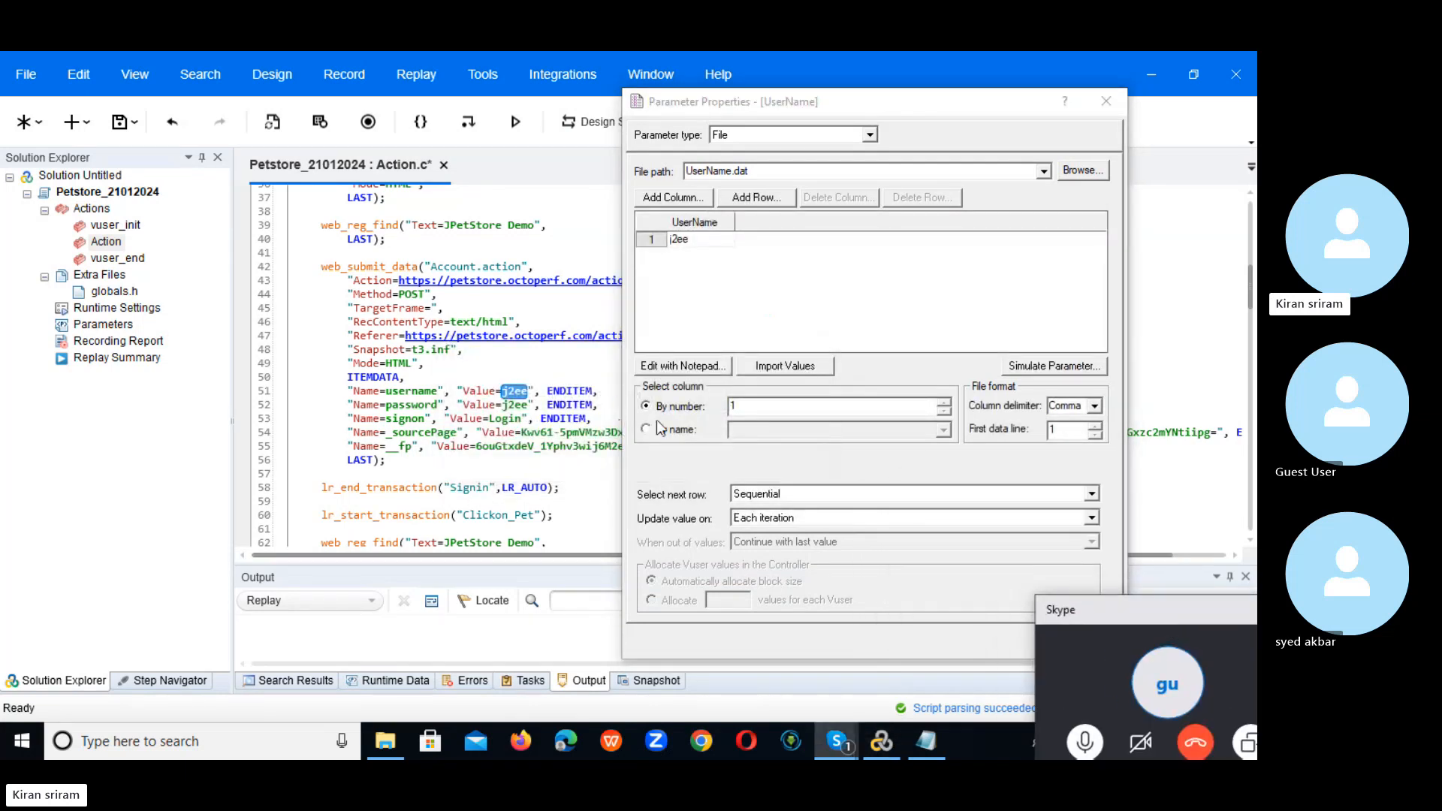
click(677, 425)
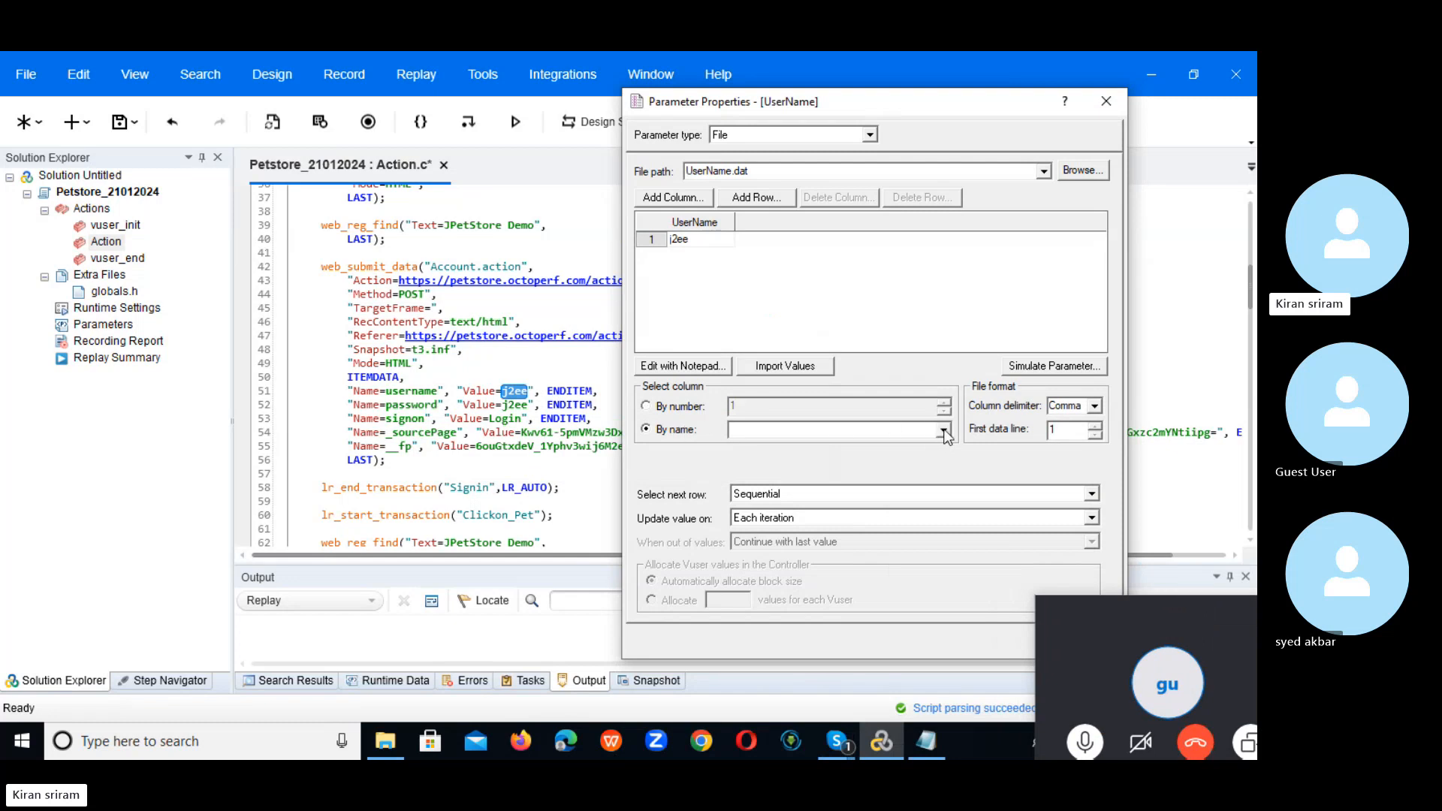
click(940, 430)
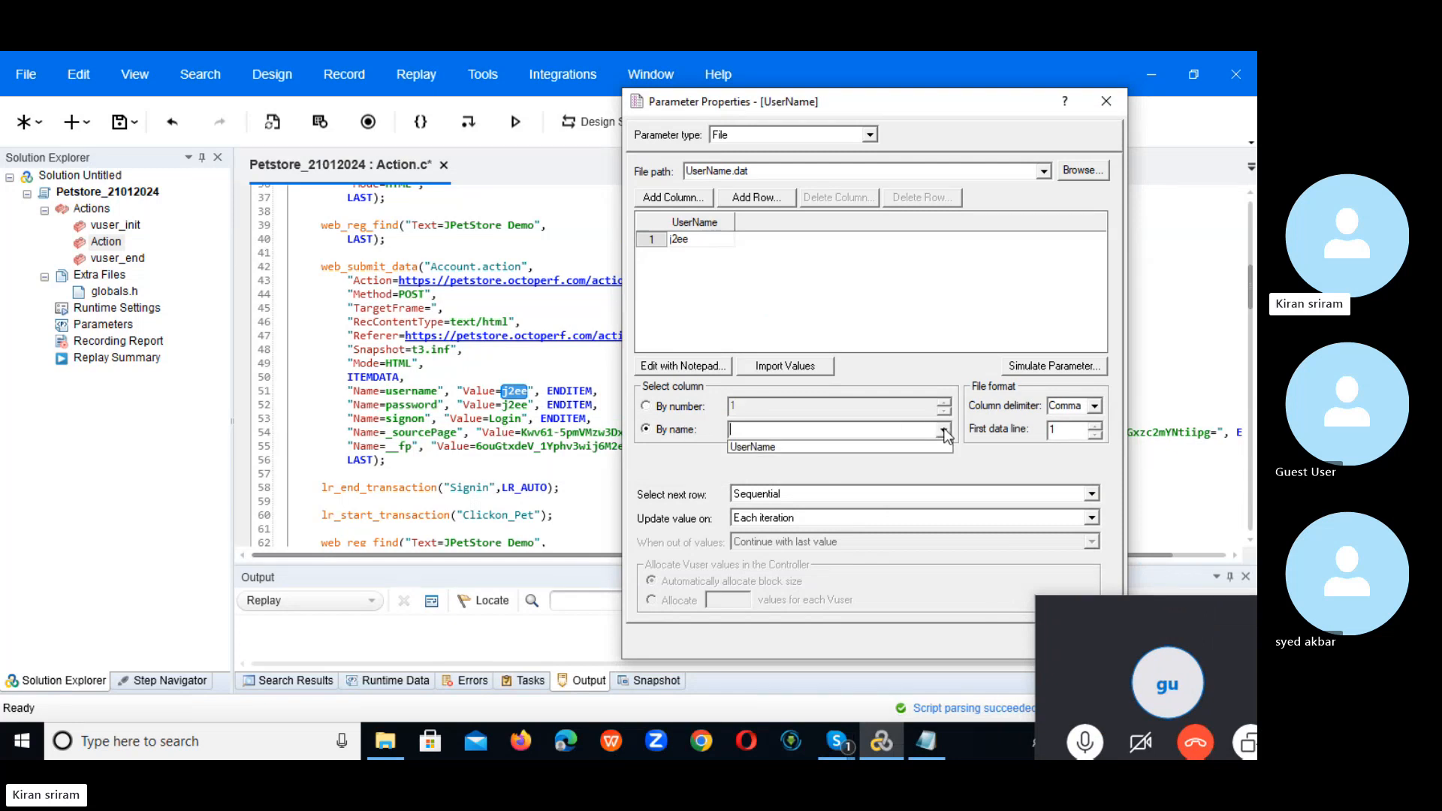
click(856, 446)
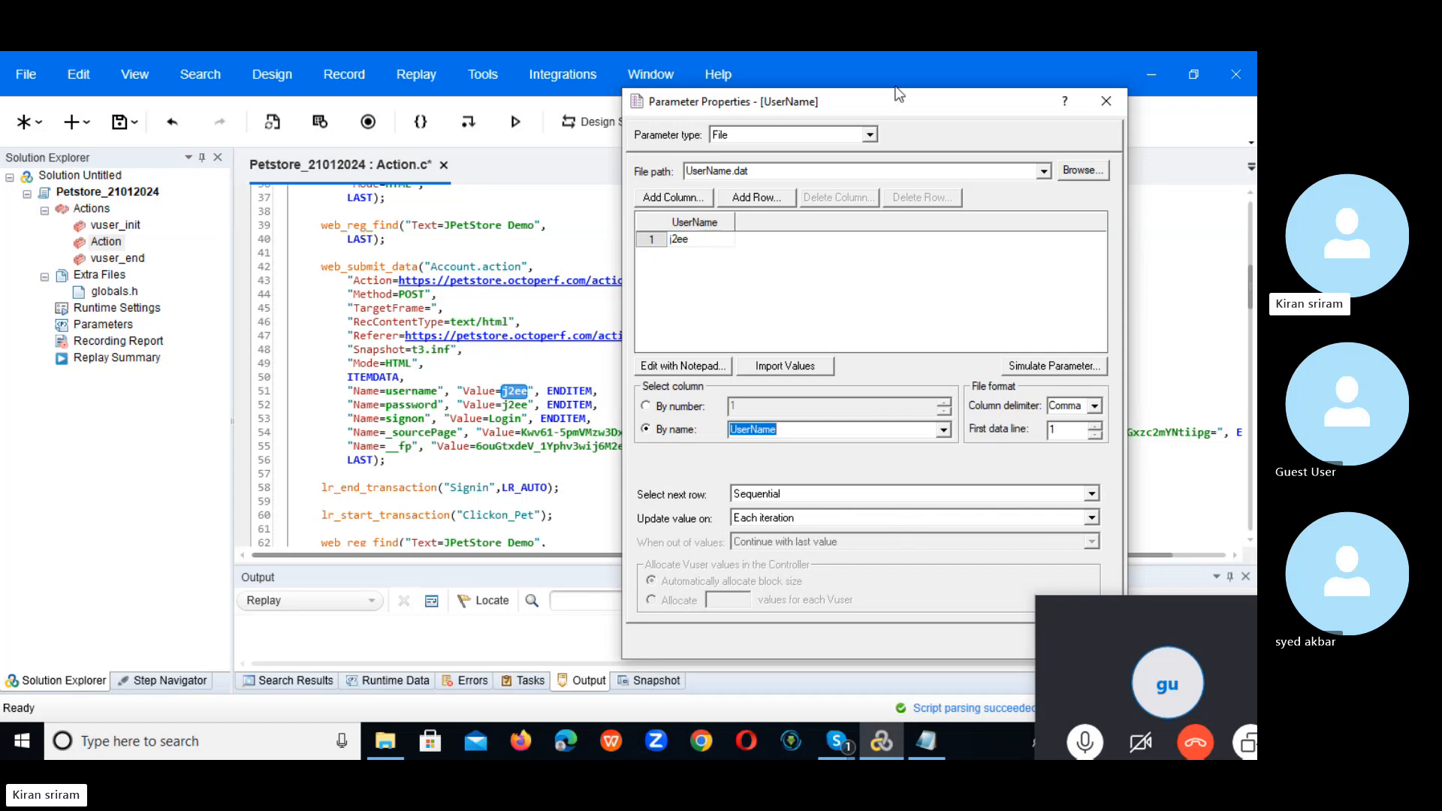
drag(894, 102, 776, 67)
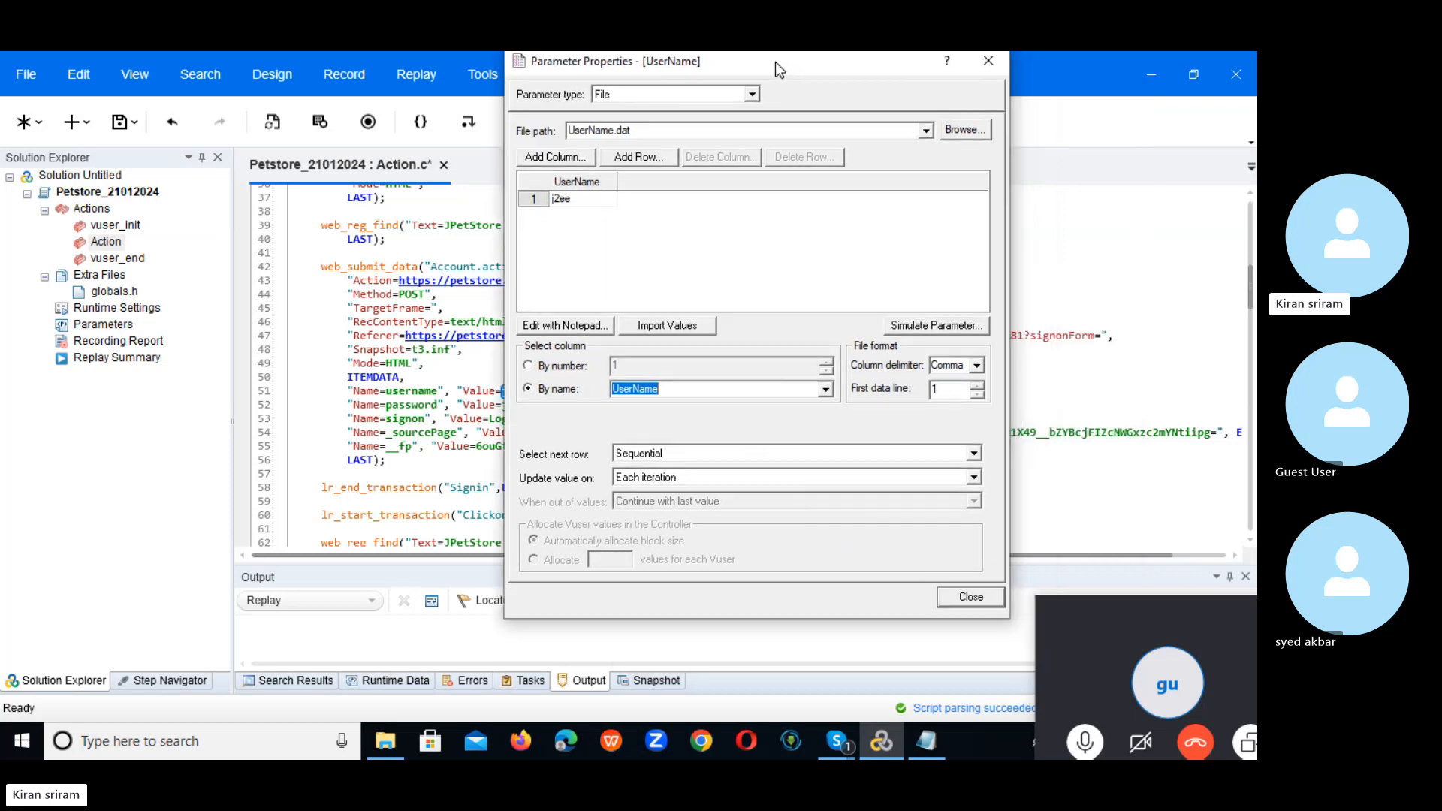
click(969, 601)
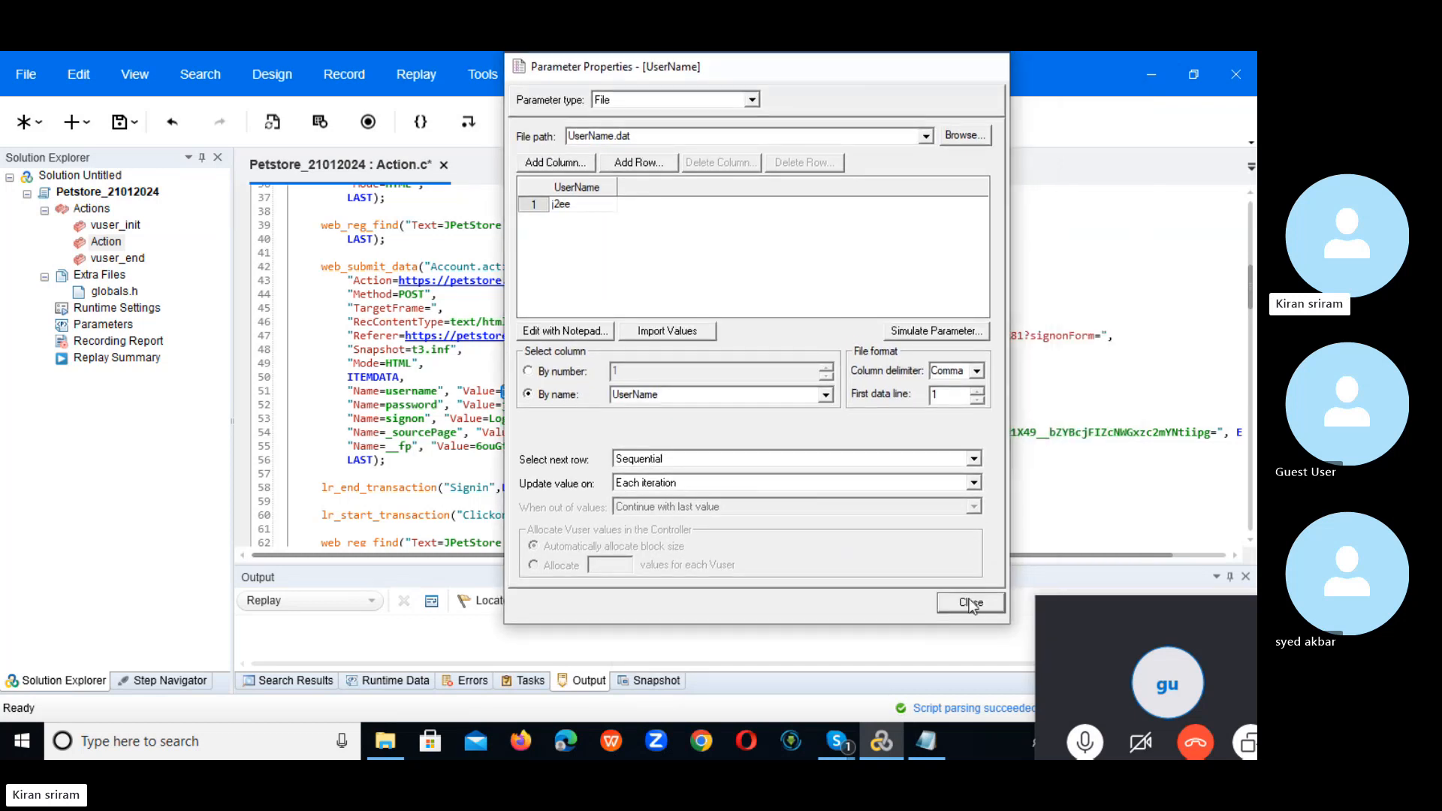
click(783, 448)
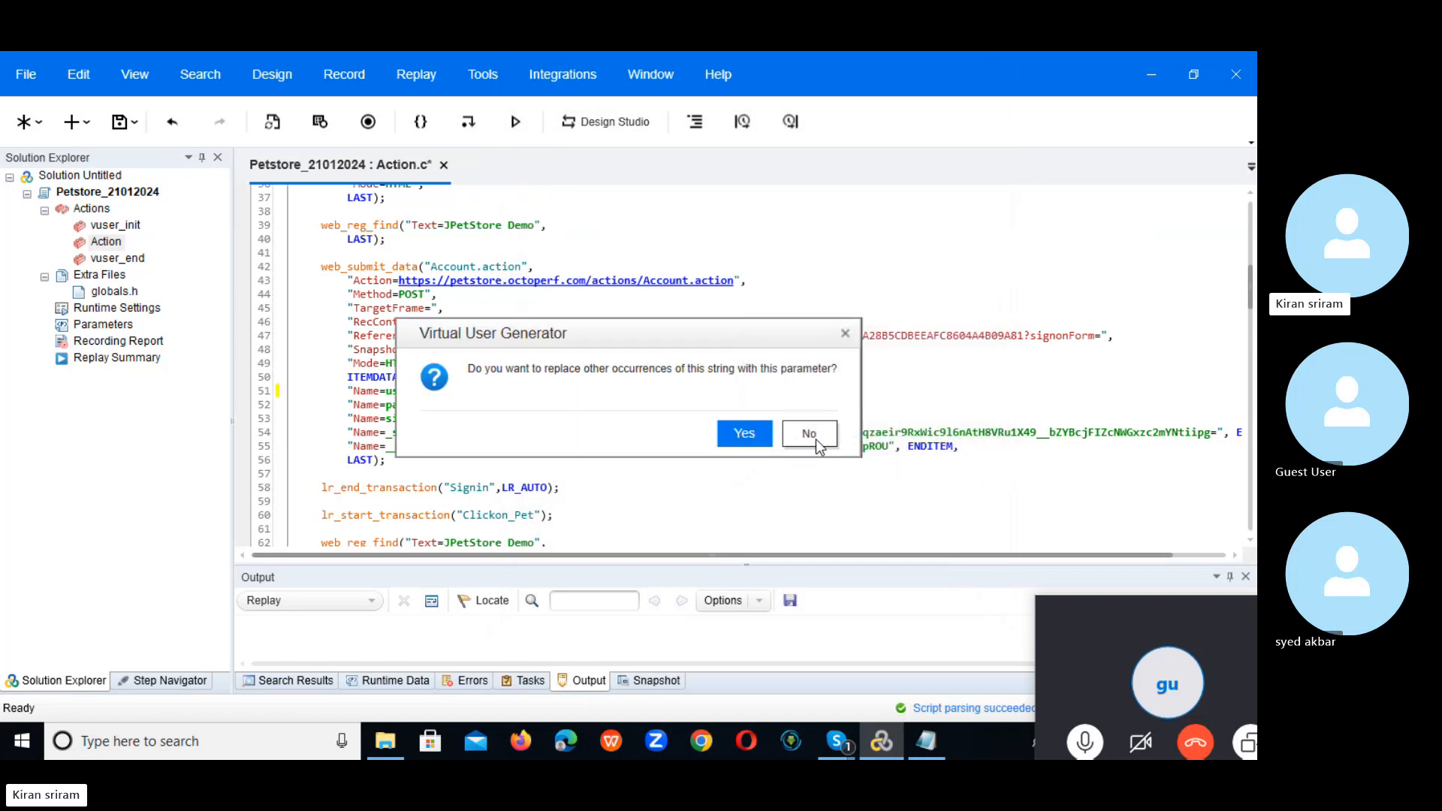
click(817, 439)
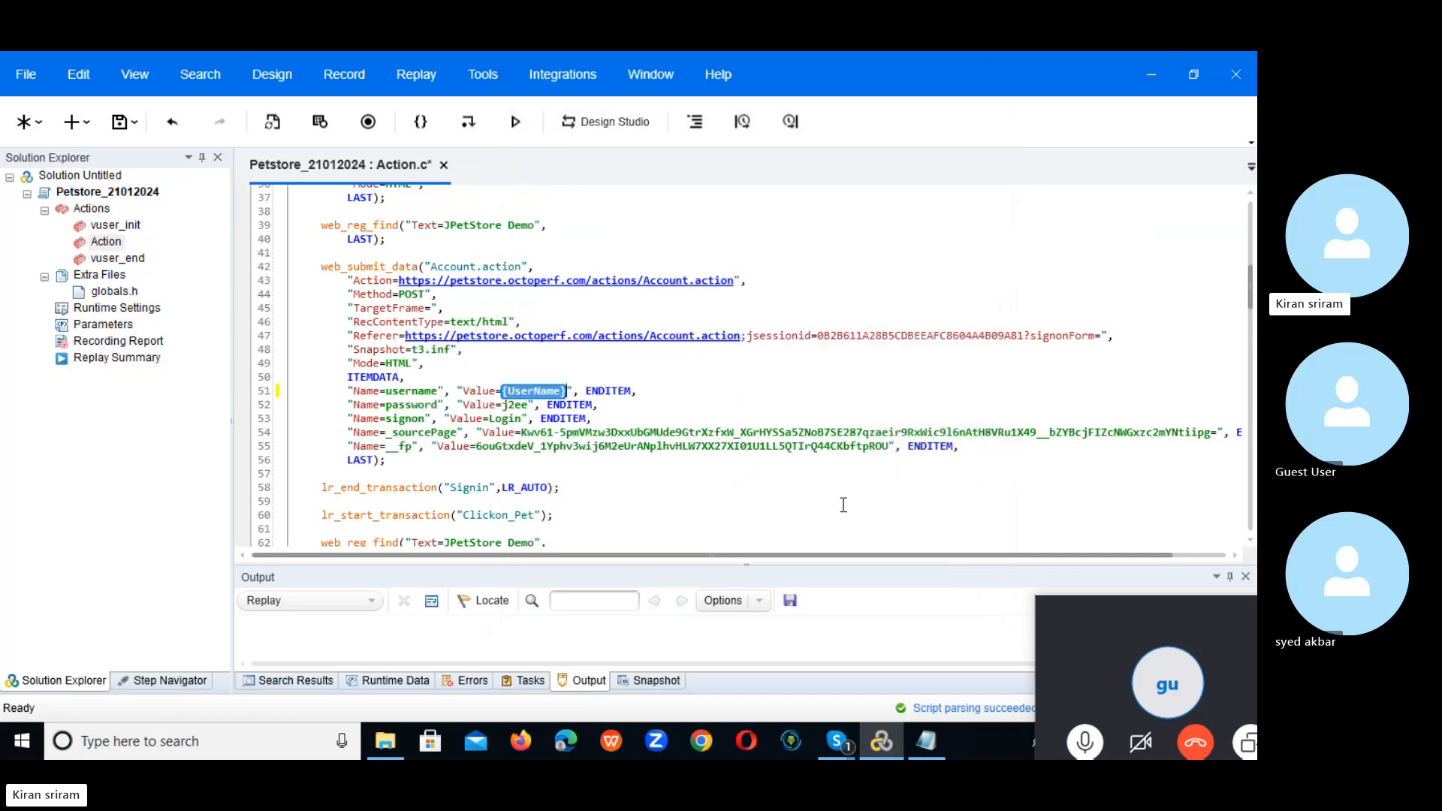
Step: Create a new parameter named Pwd from the recorded password value on line 52
click(681, 483)
double_click(514, 405)
right_click(515, 409)
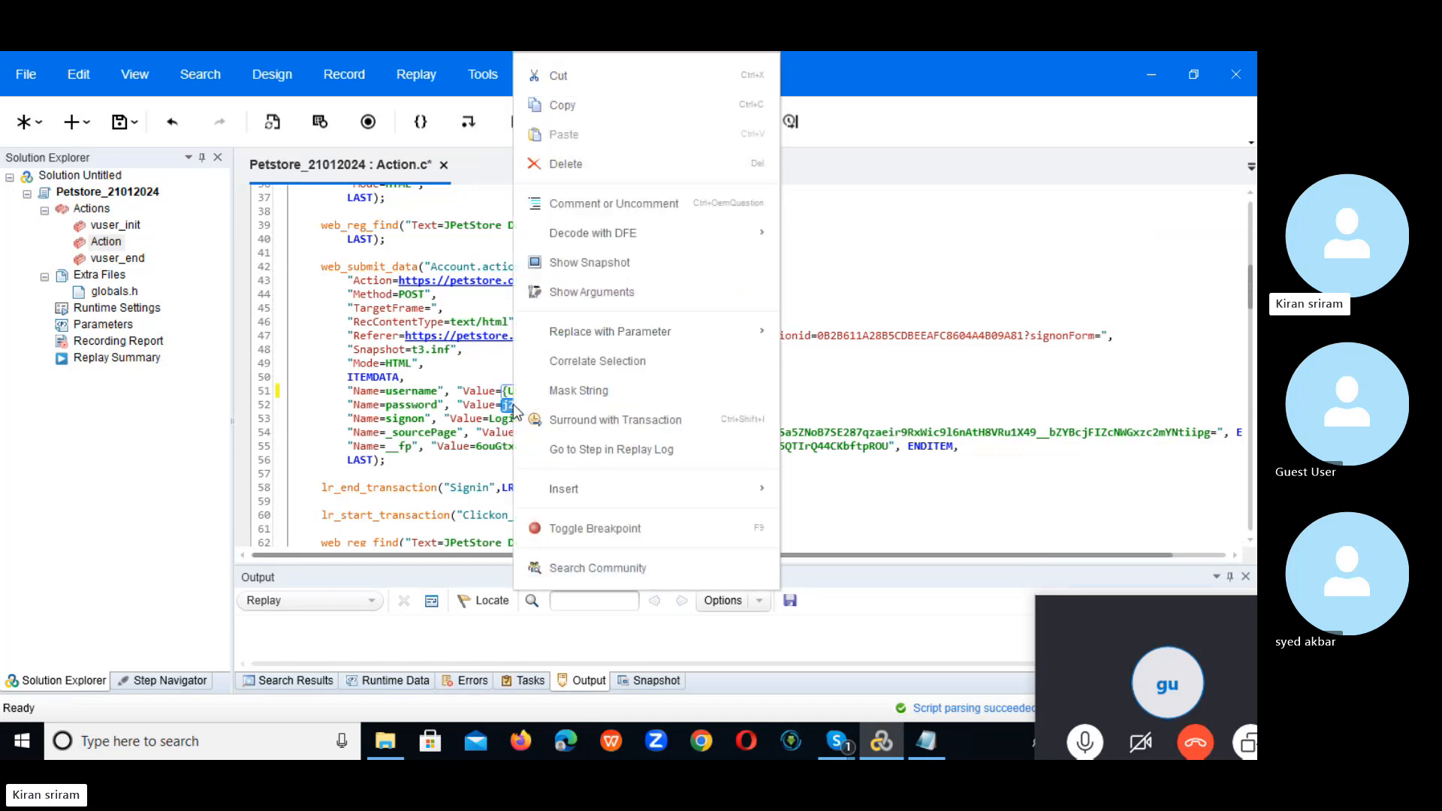
mouse_move(608, 330)
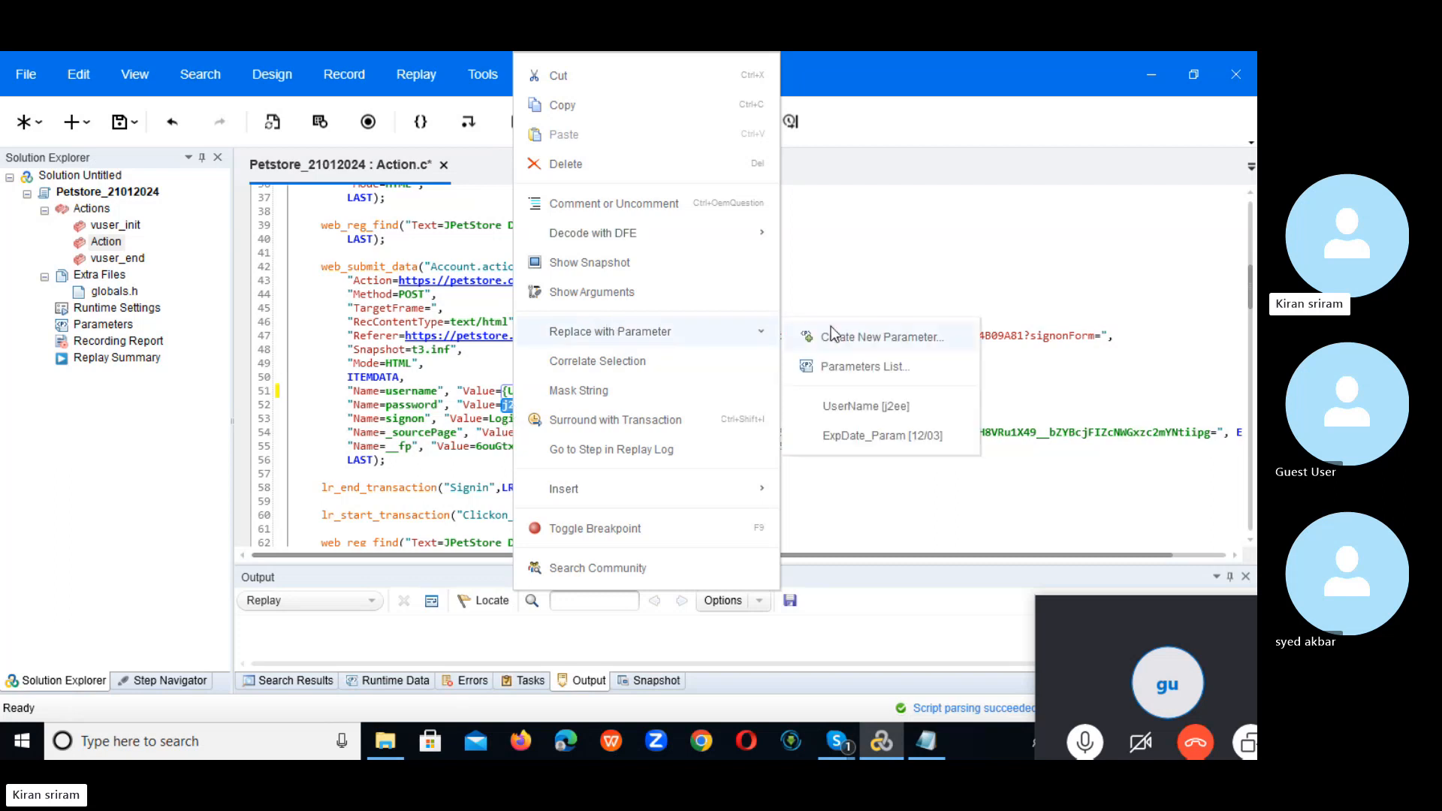
click(864, 344)
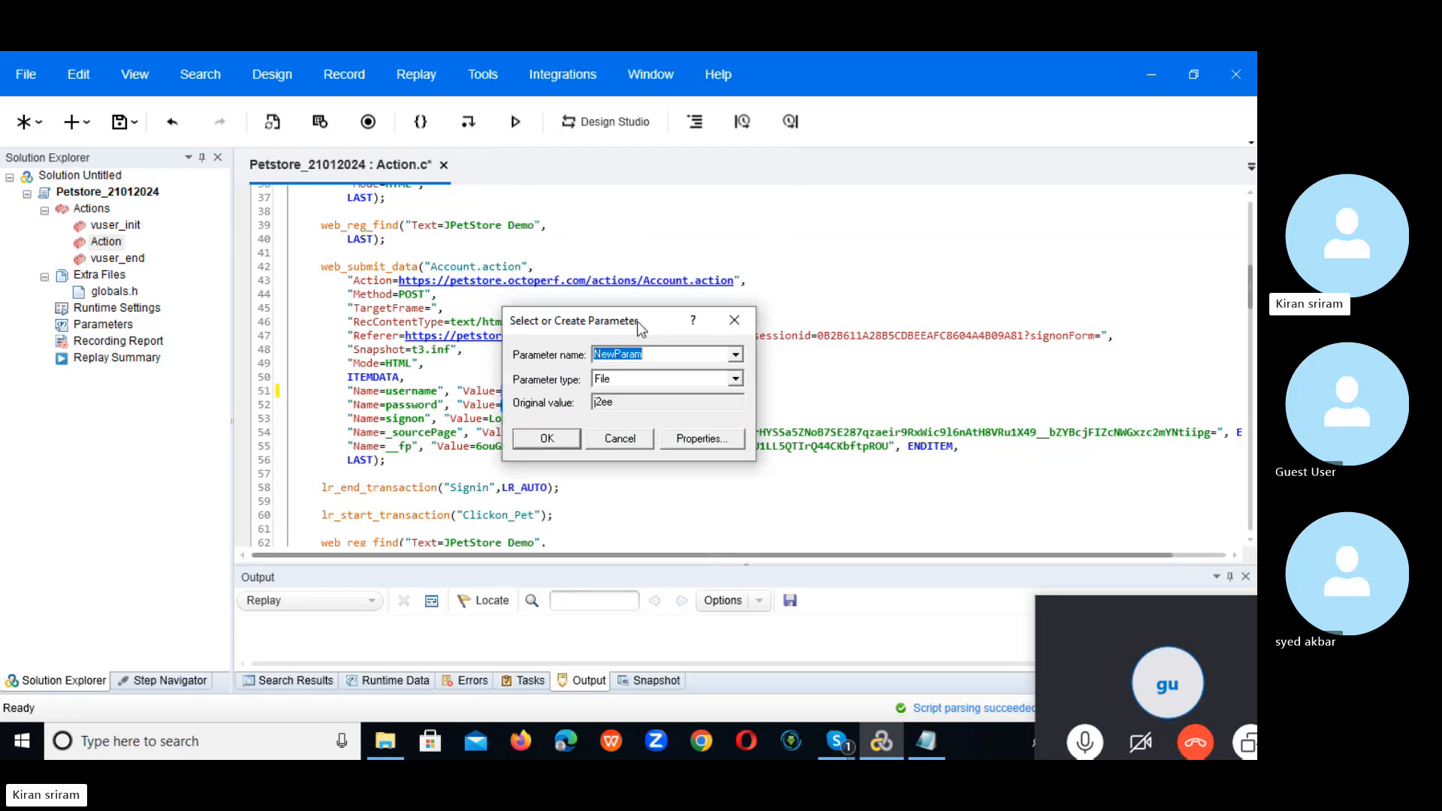
text(Pwd)
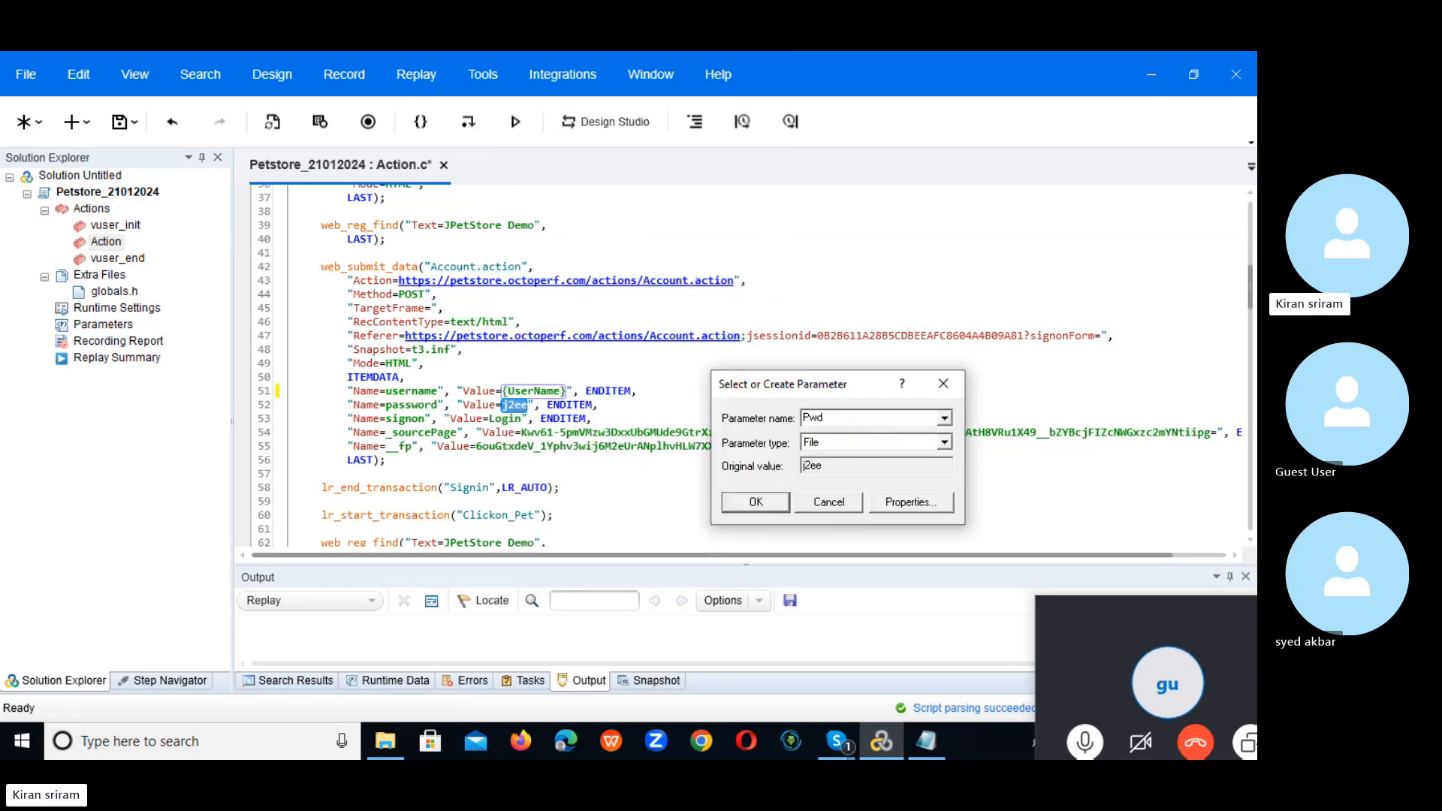
Step: Set the Pwd parameter's data file to UserName.dat in its properties
click(904, 502)
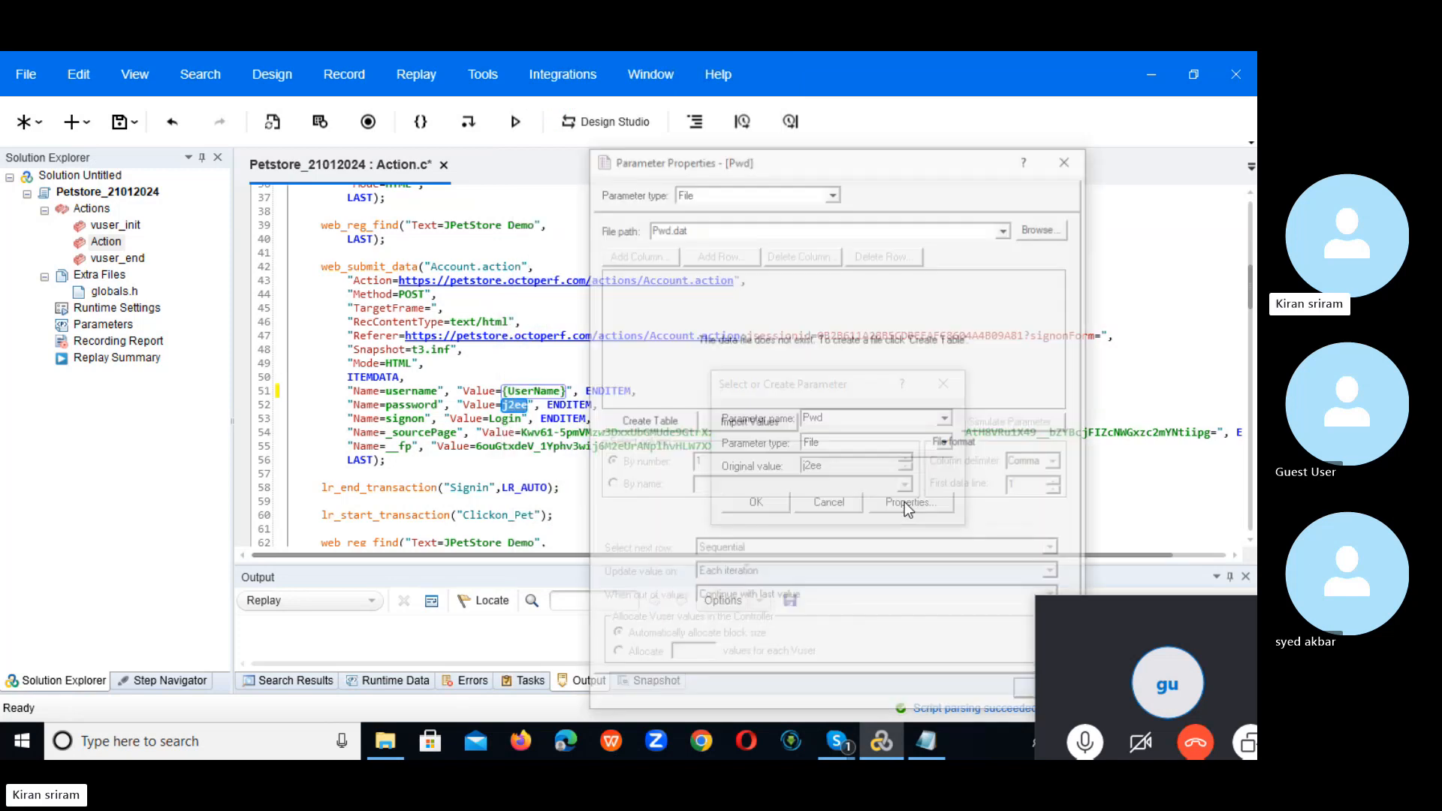
drag(886, 161, 840, 147)
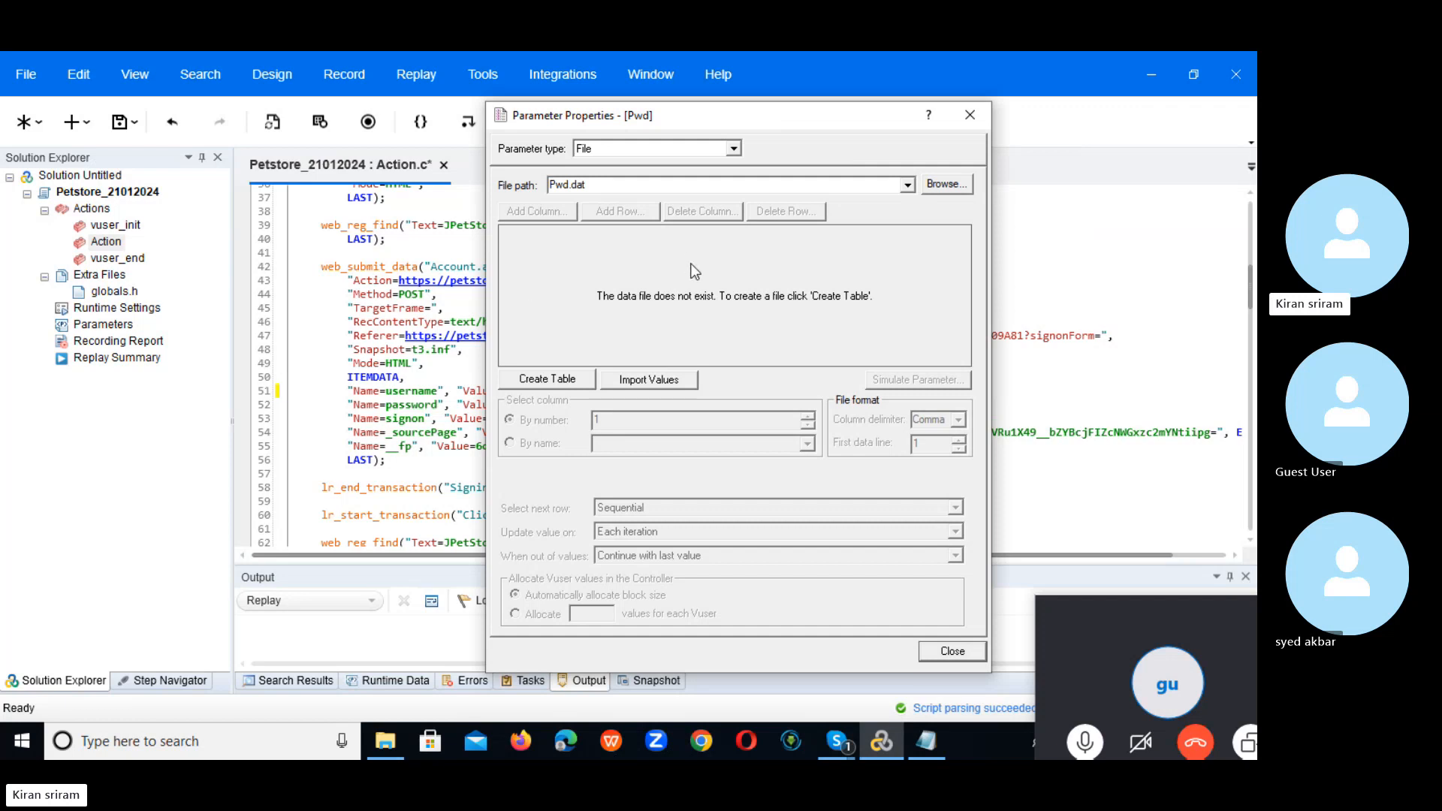
drag(709, 109, 832, 127)
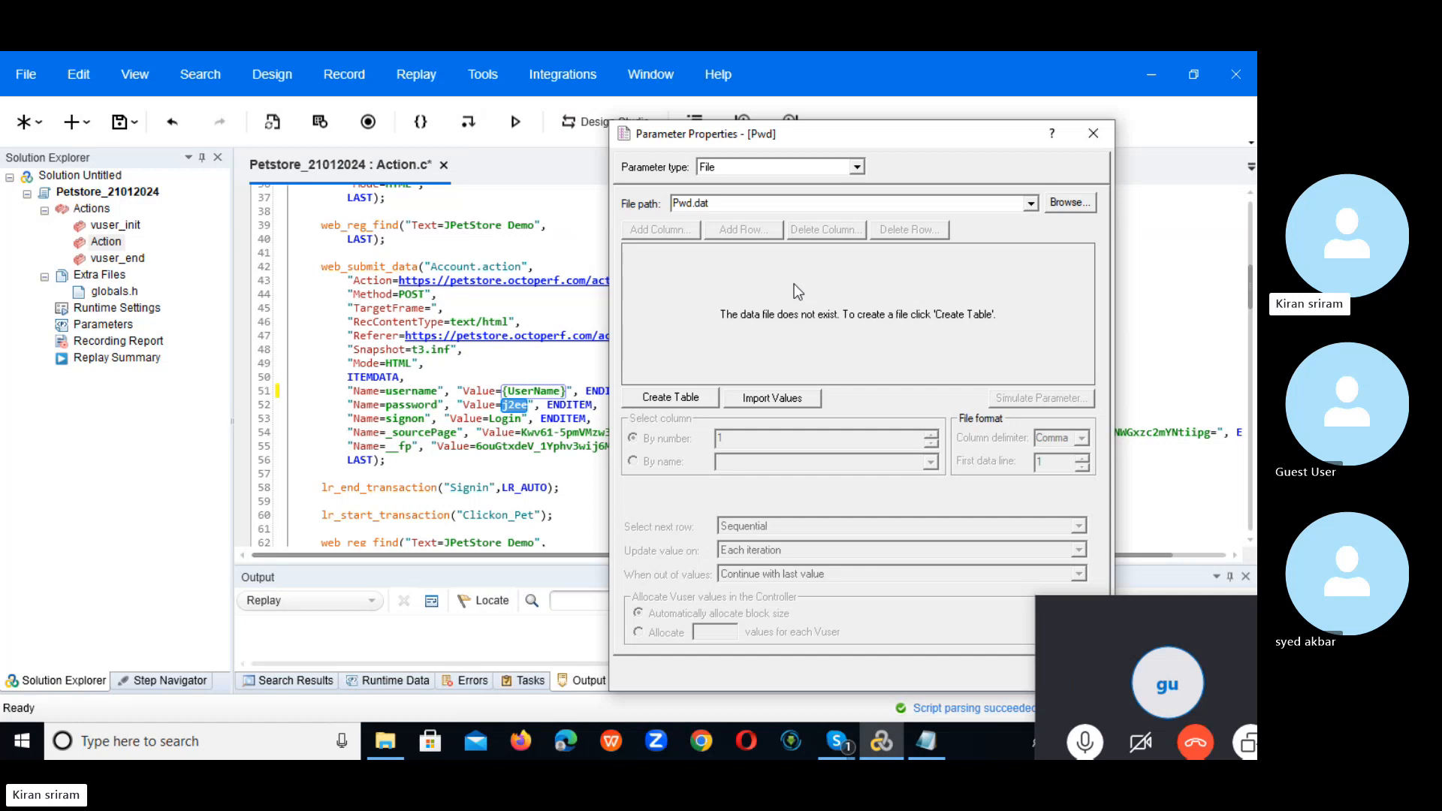
click(1031, 205)
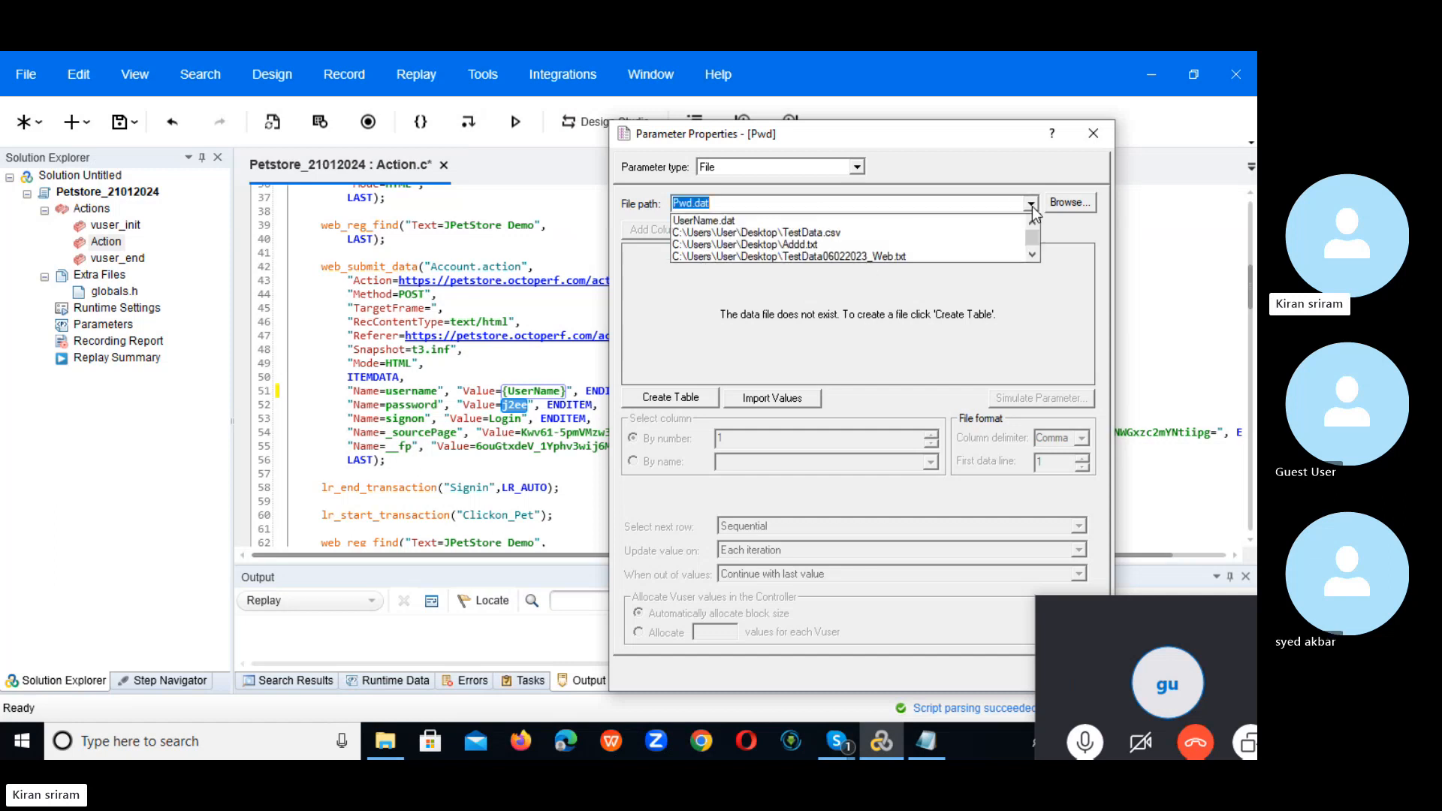
click(796, 220)
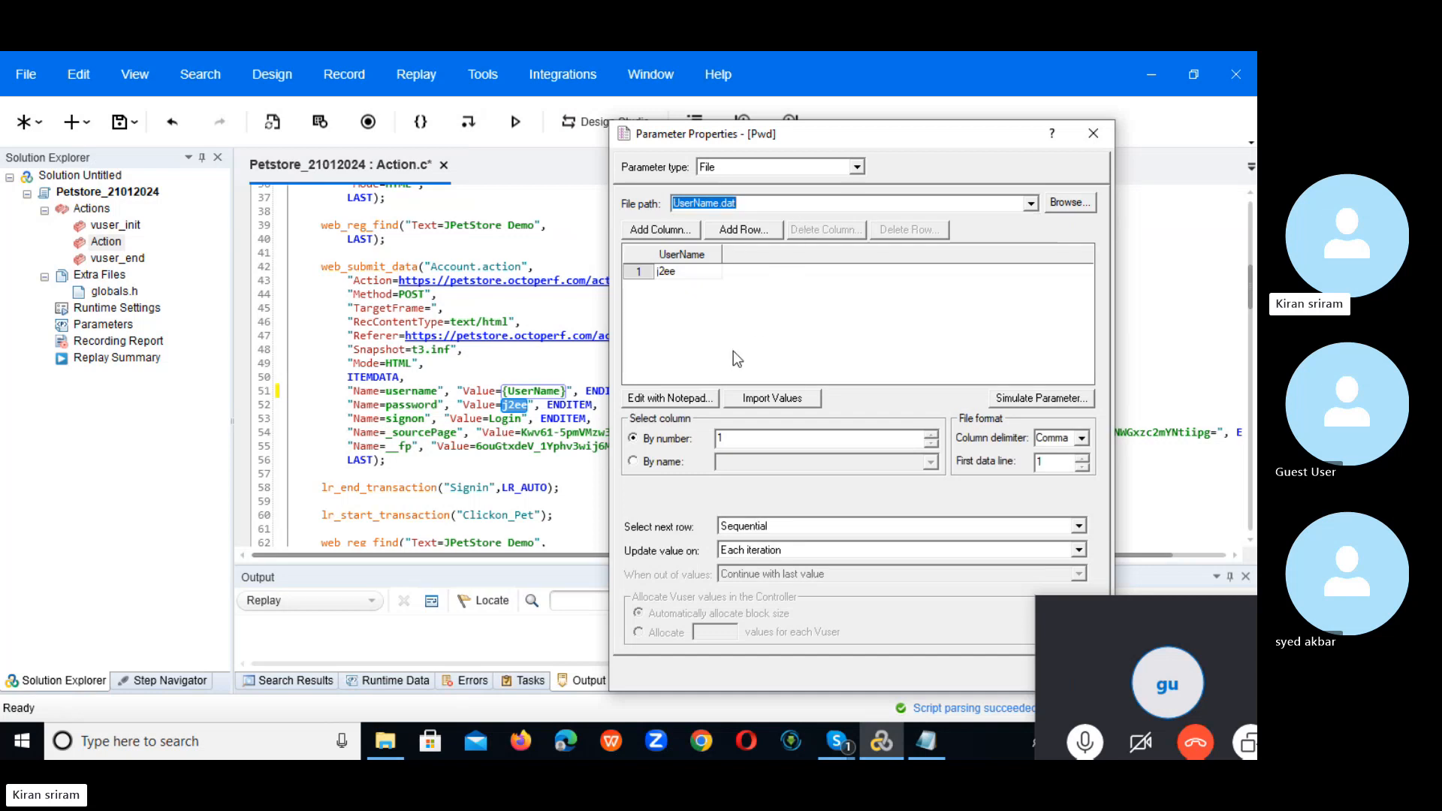
Step: Add a Pwd column to UserName.dat, read it on UserName's row, and put {Pwd} only on line 52
click(649, 232)
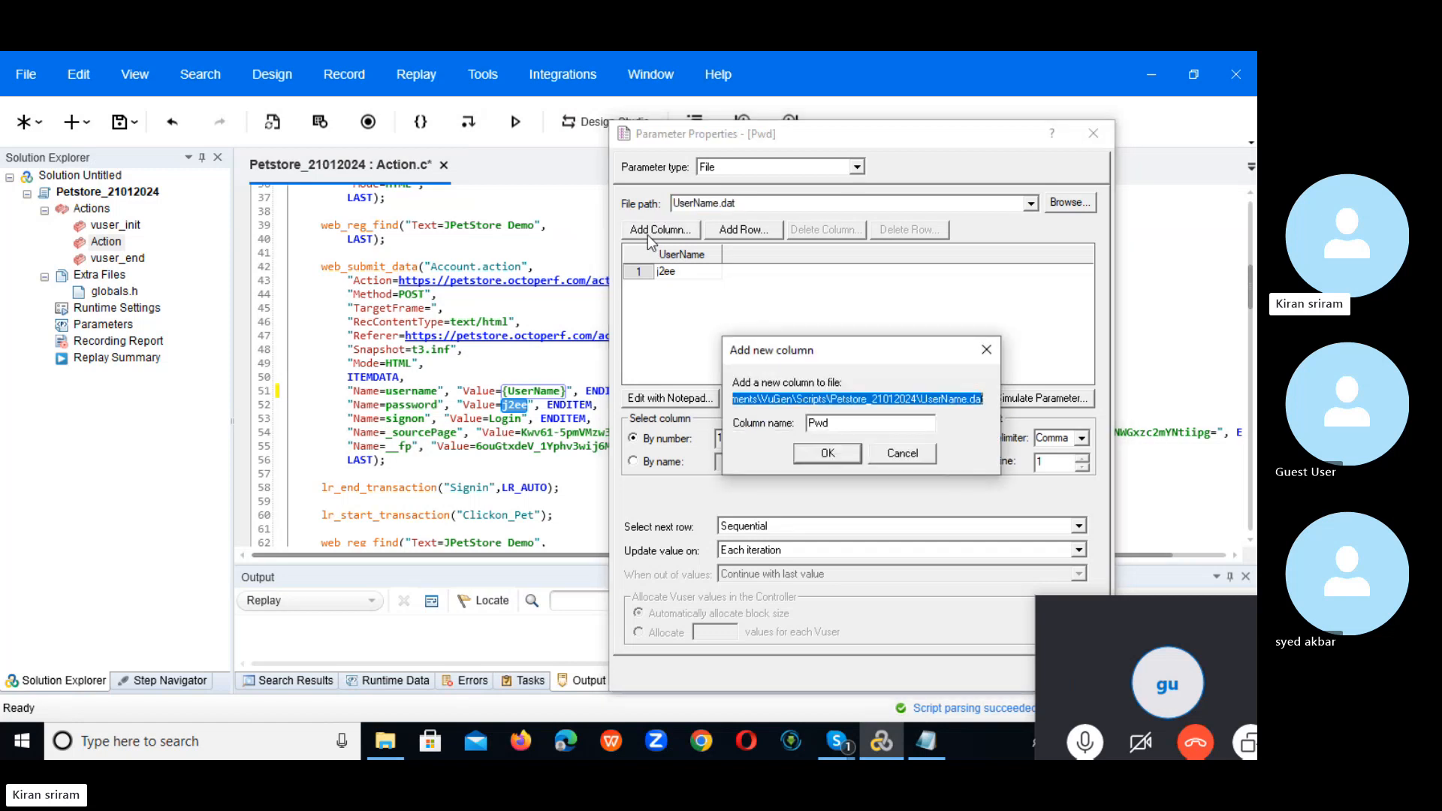
click(827, 453)
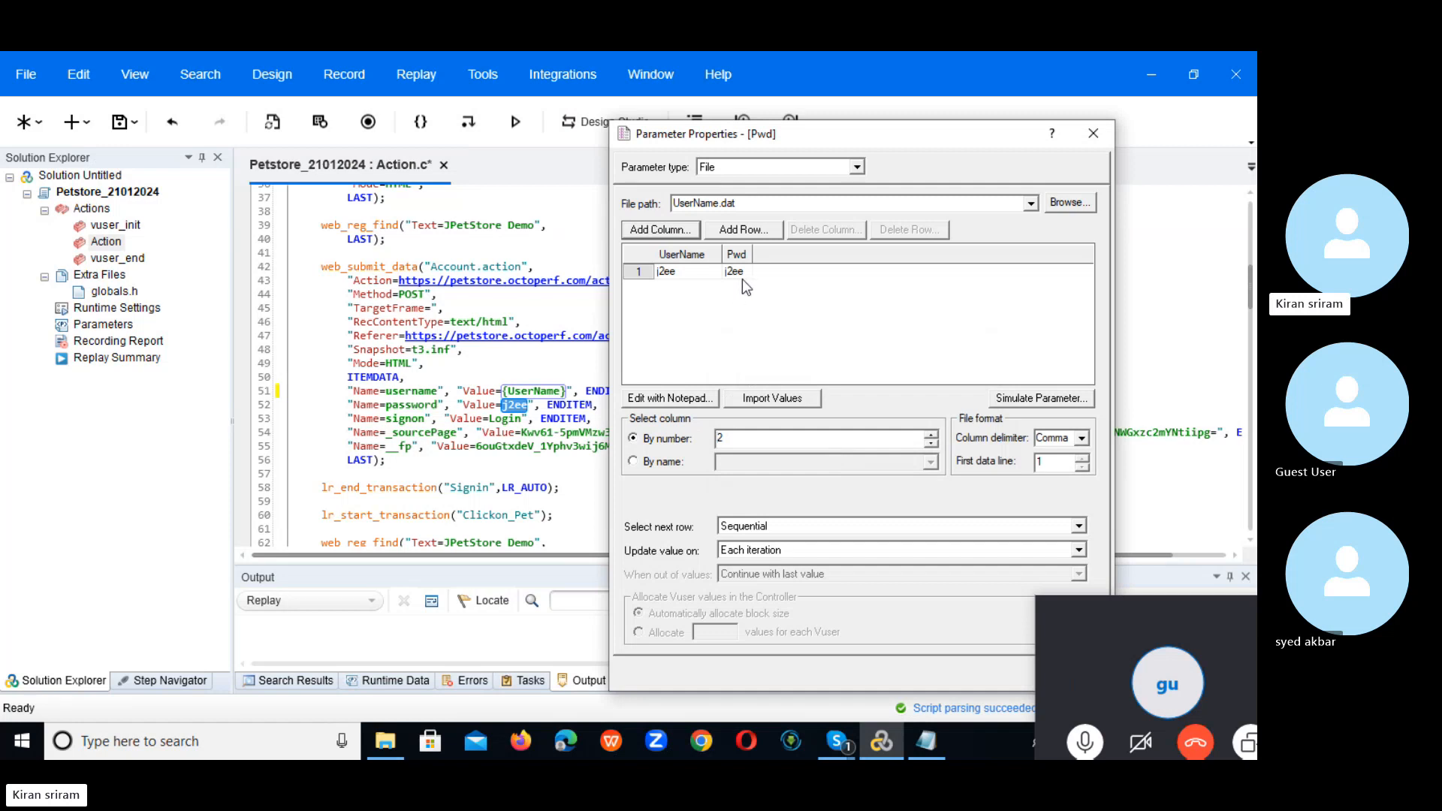
click(671, 463)
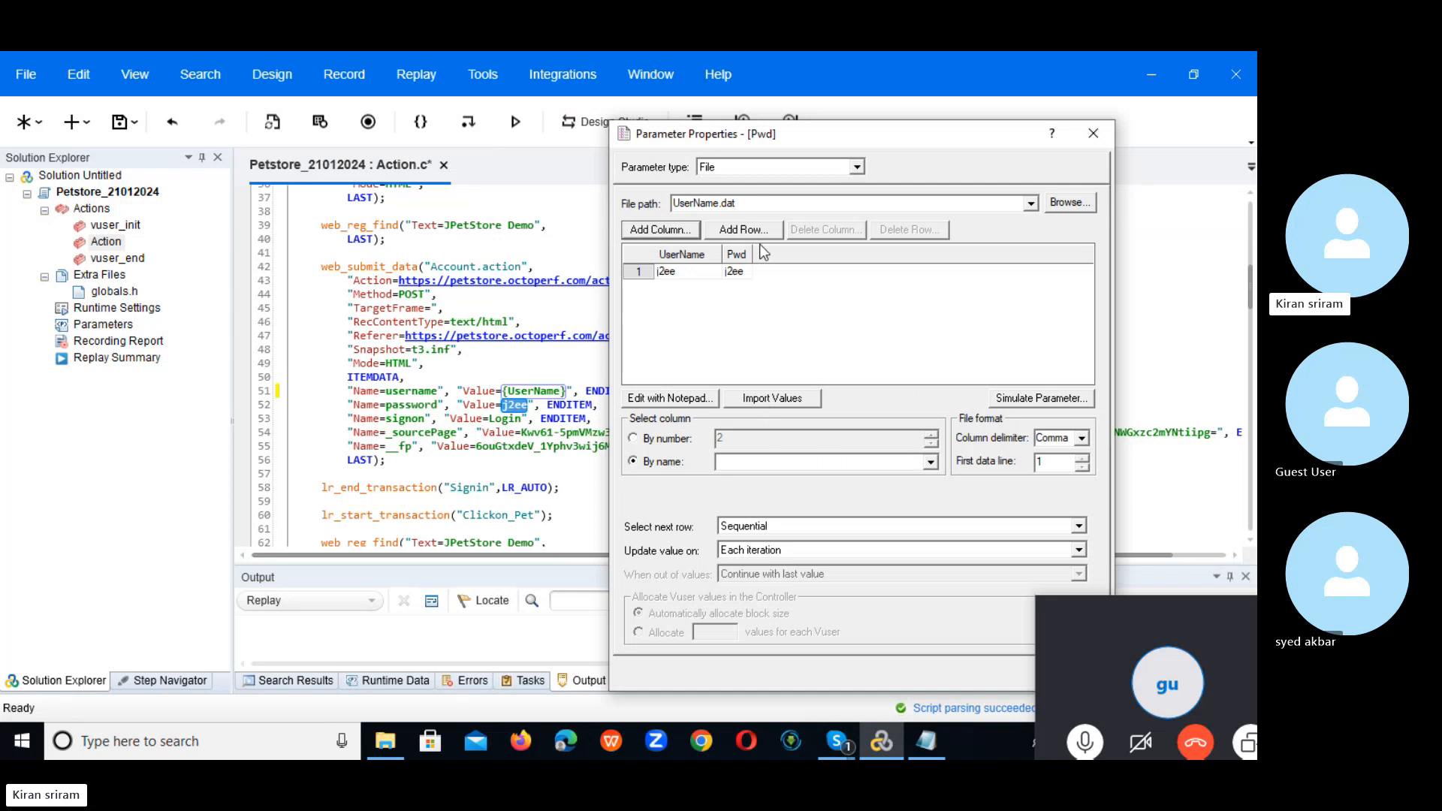
click(930, 463)
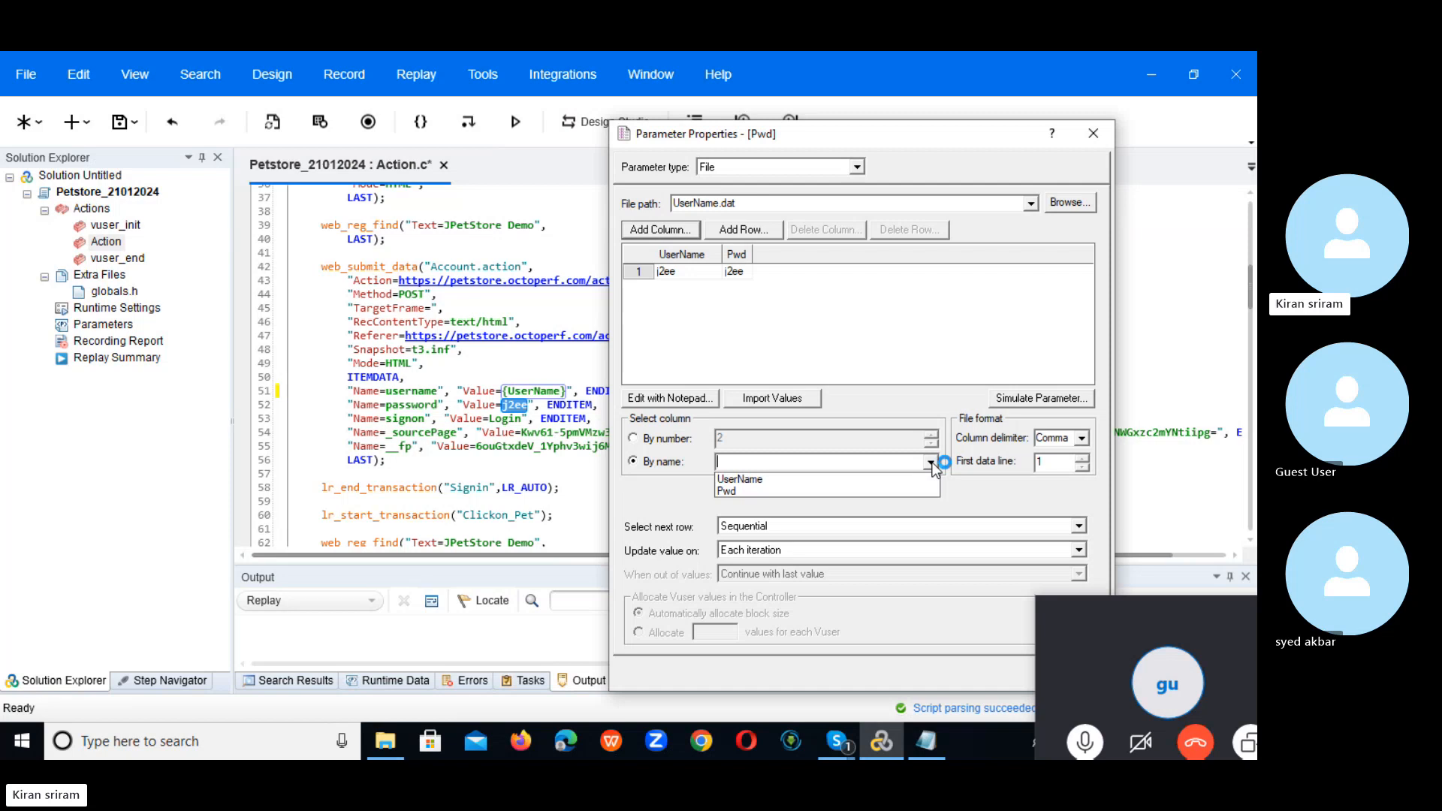
click(885, 492)
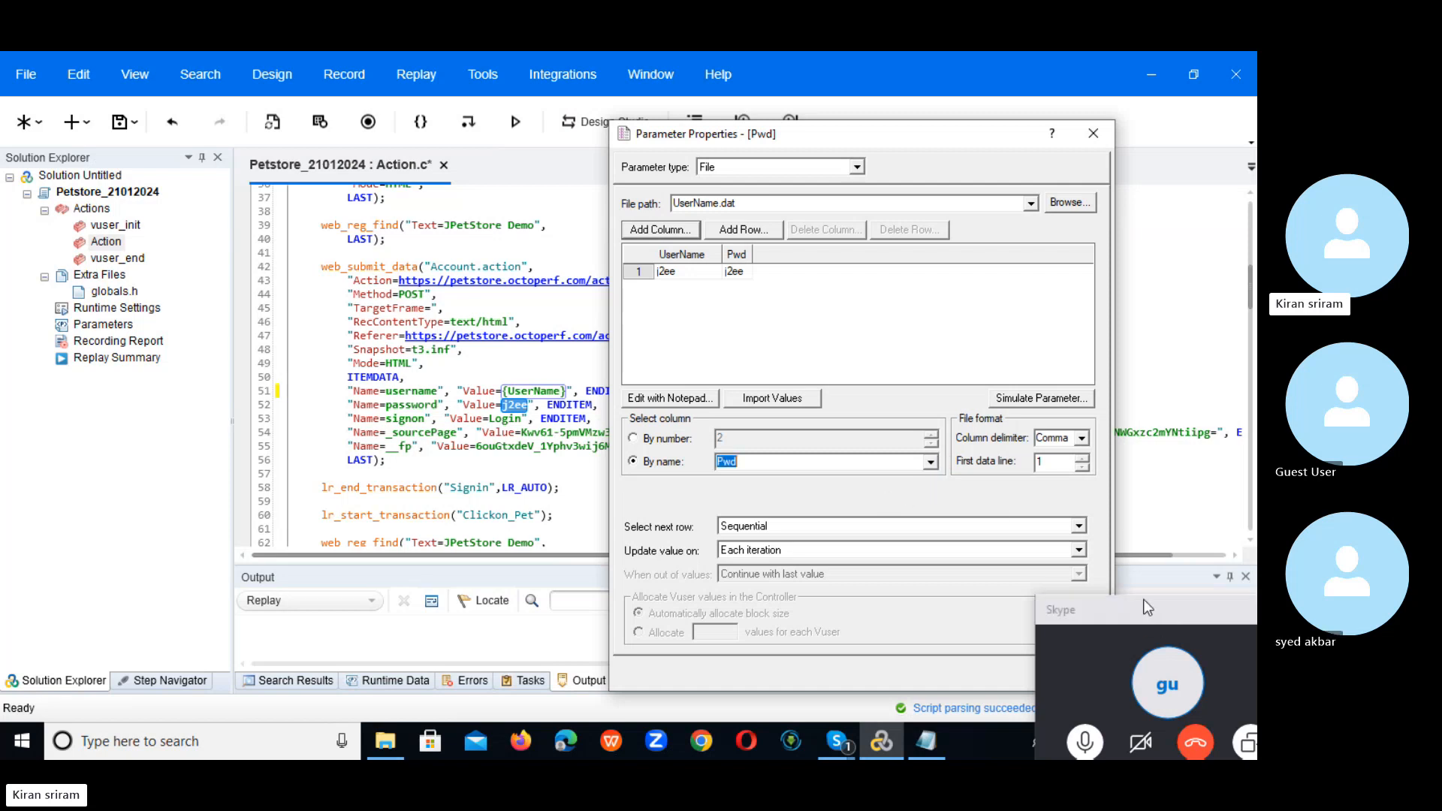
drag(1143, 600, 1222, 724)
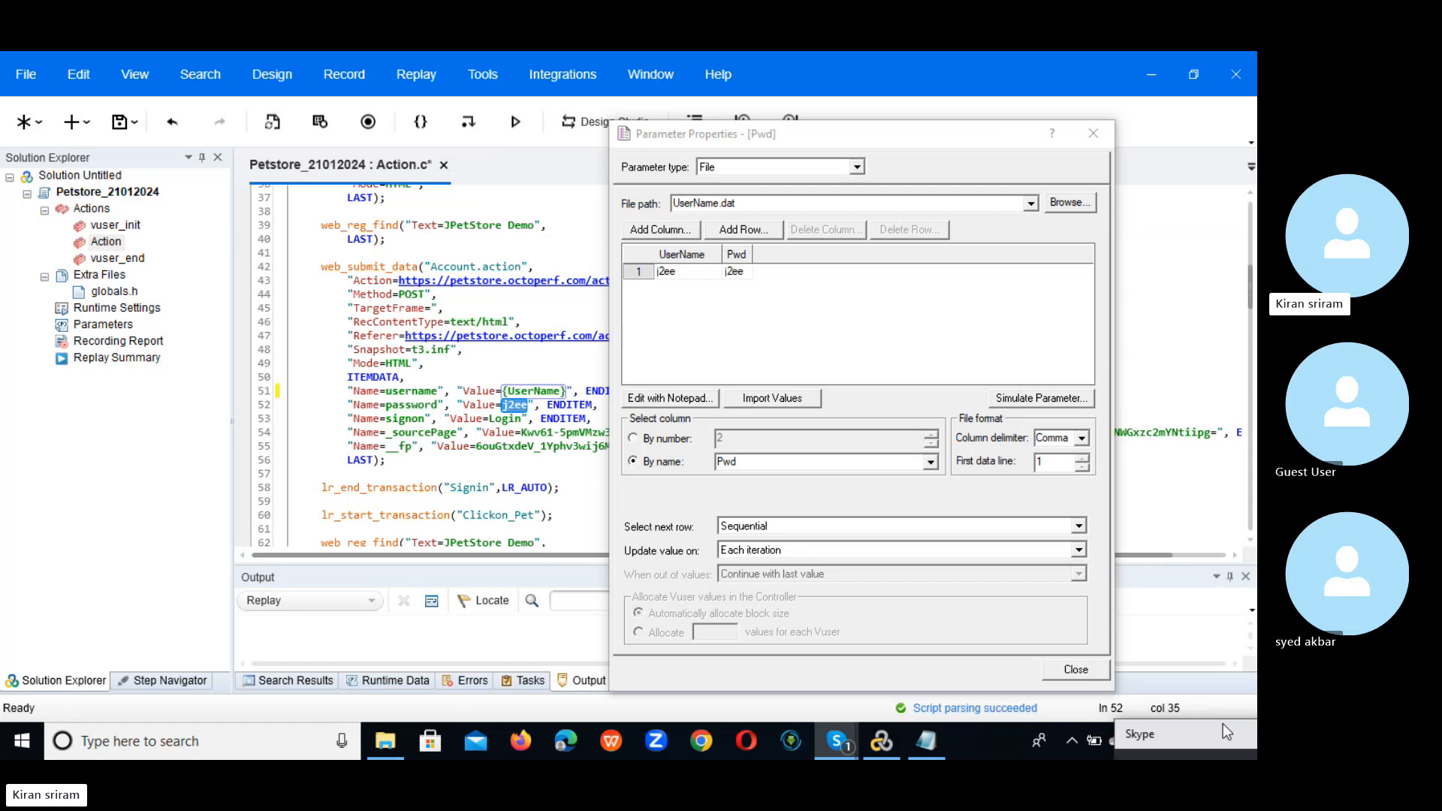
click(1078, 526)
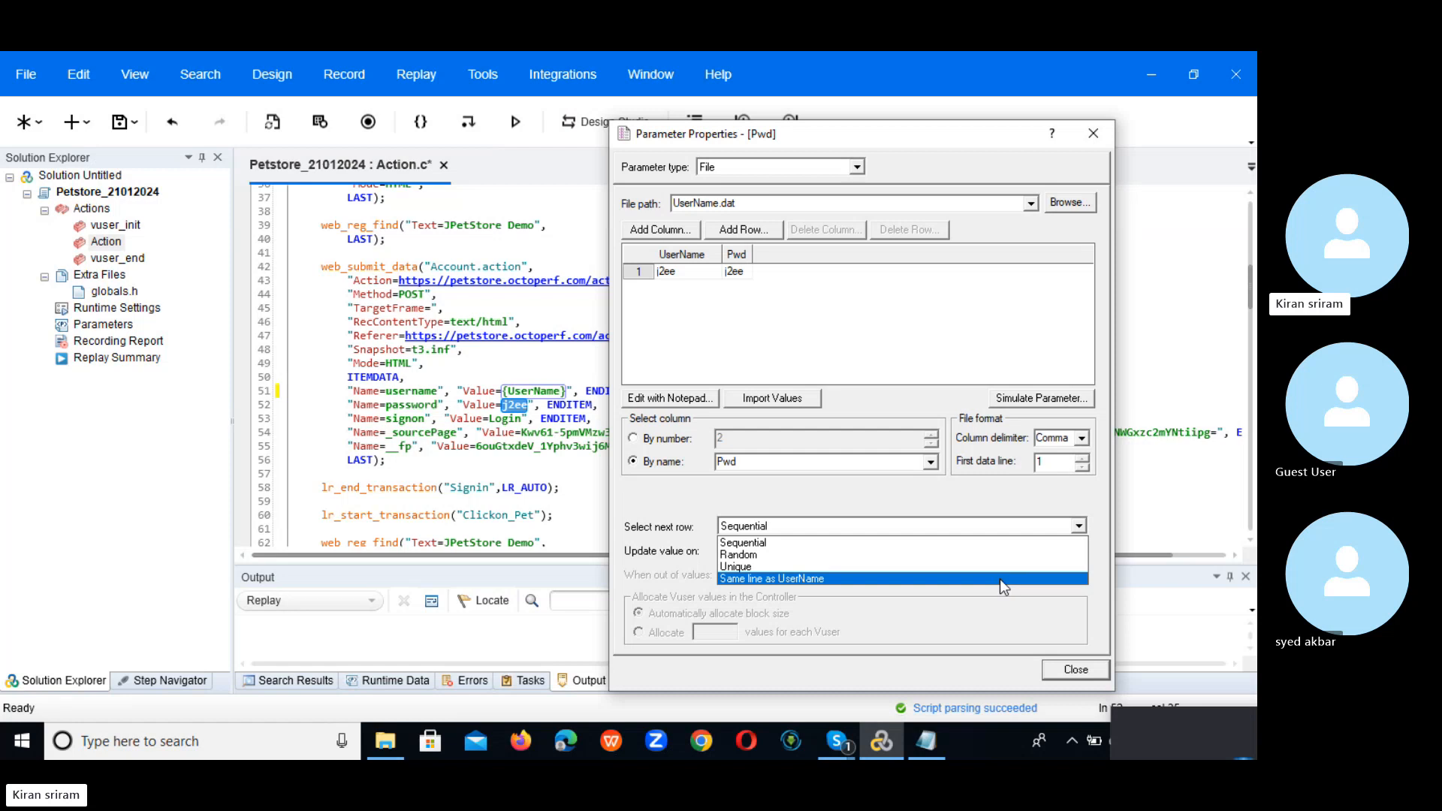
click(832, 575)
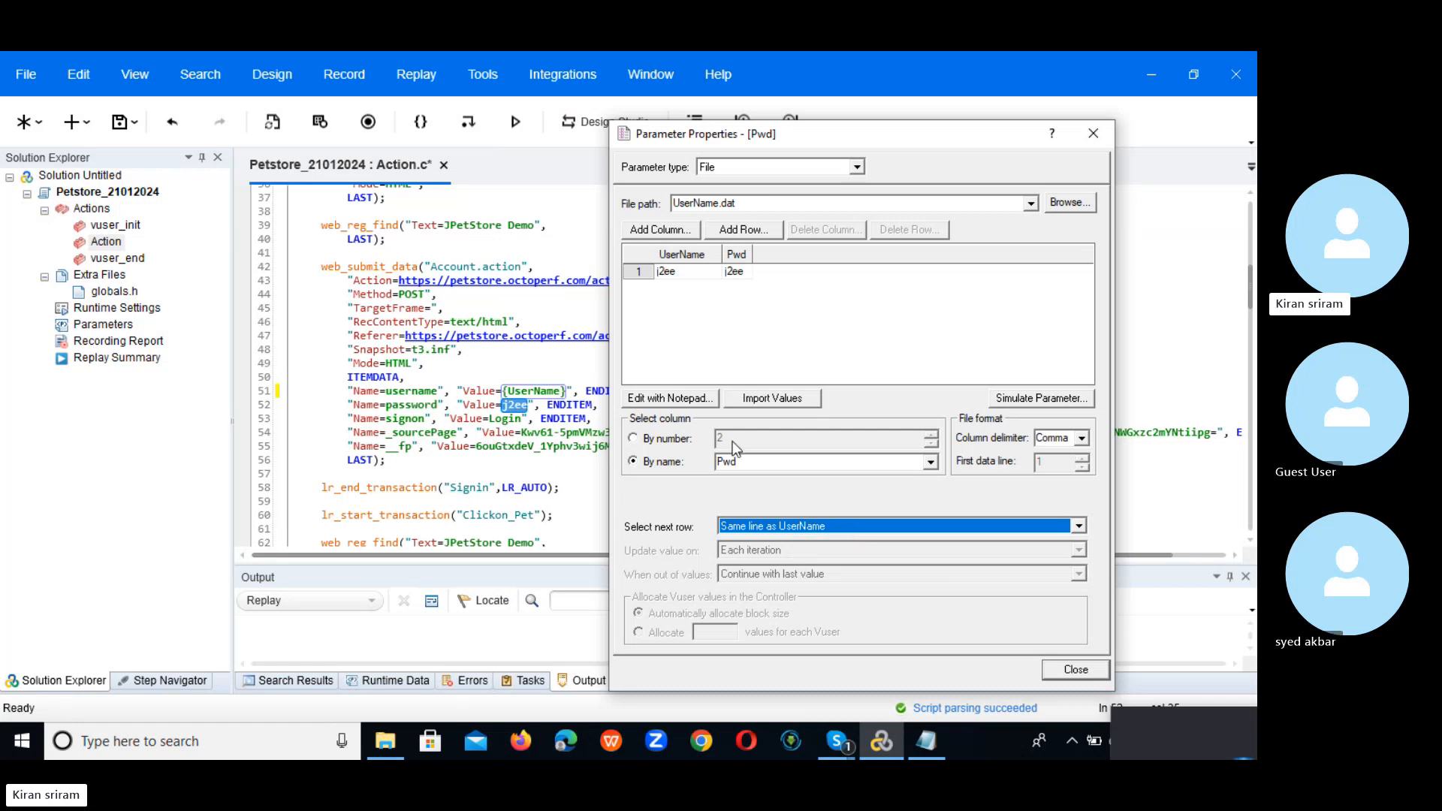
click(1088, 676)
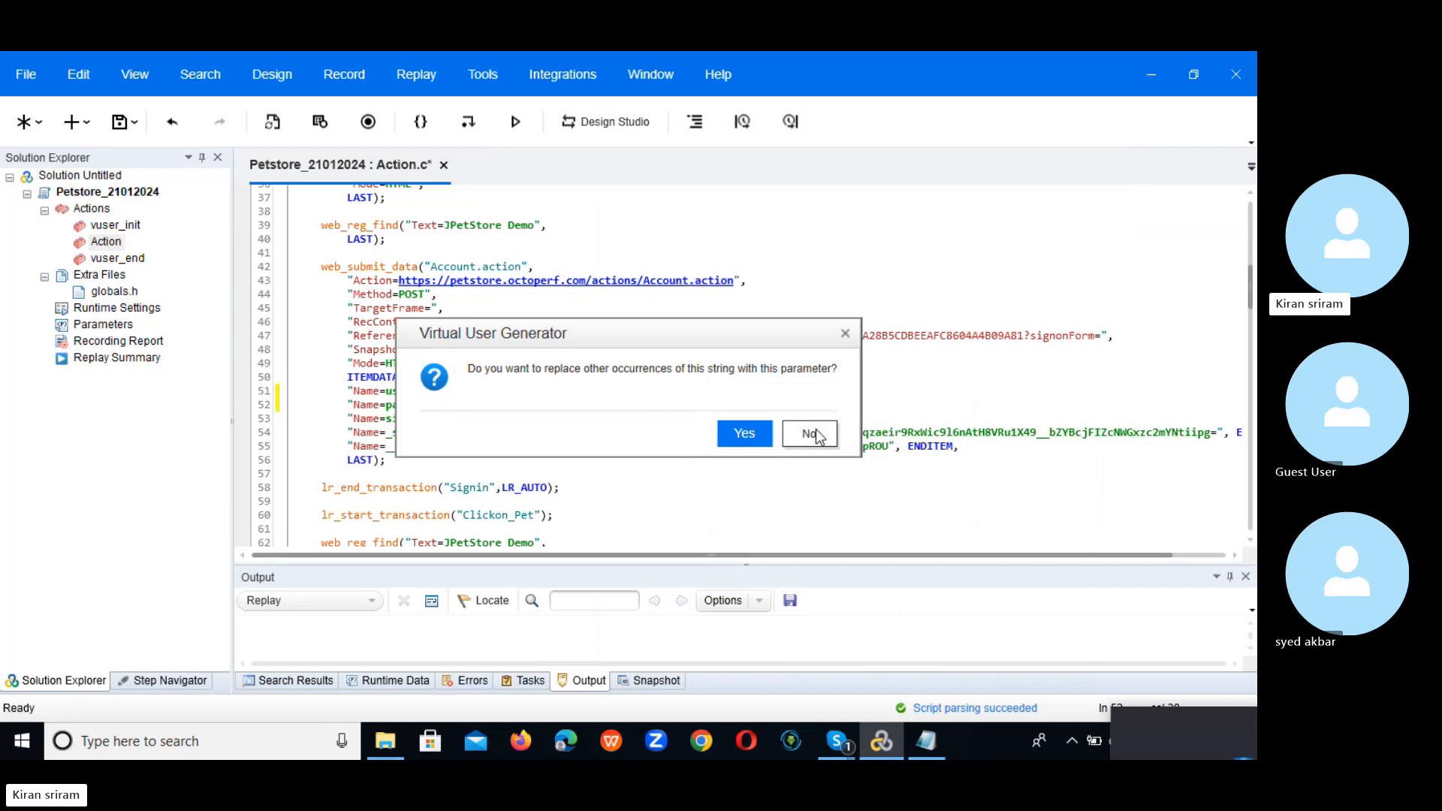
click(815, 432)
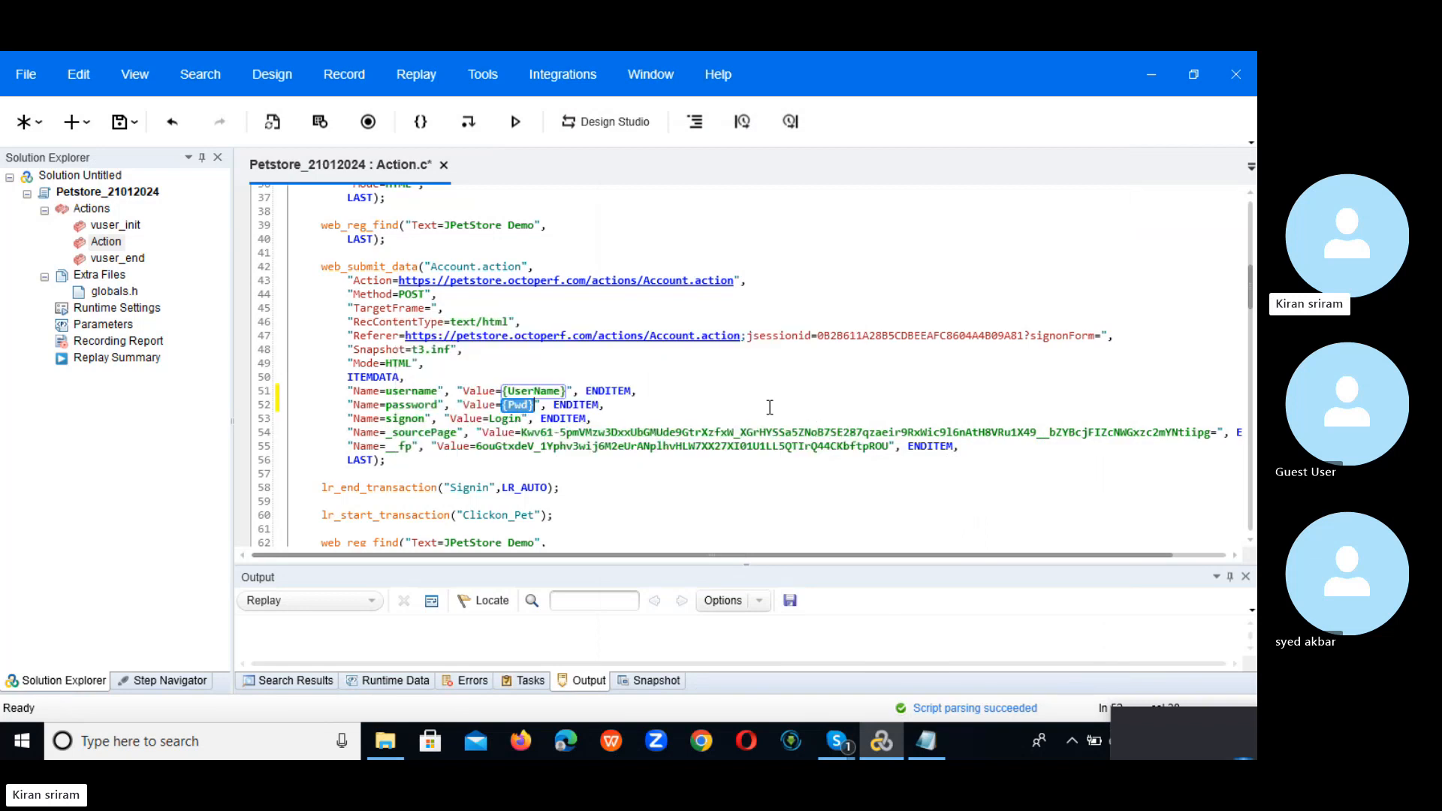
Step: Scroll to line 141 and create a new parameter named FName for the first-name value ABC
drag(1252, 289, 1252, 428)
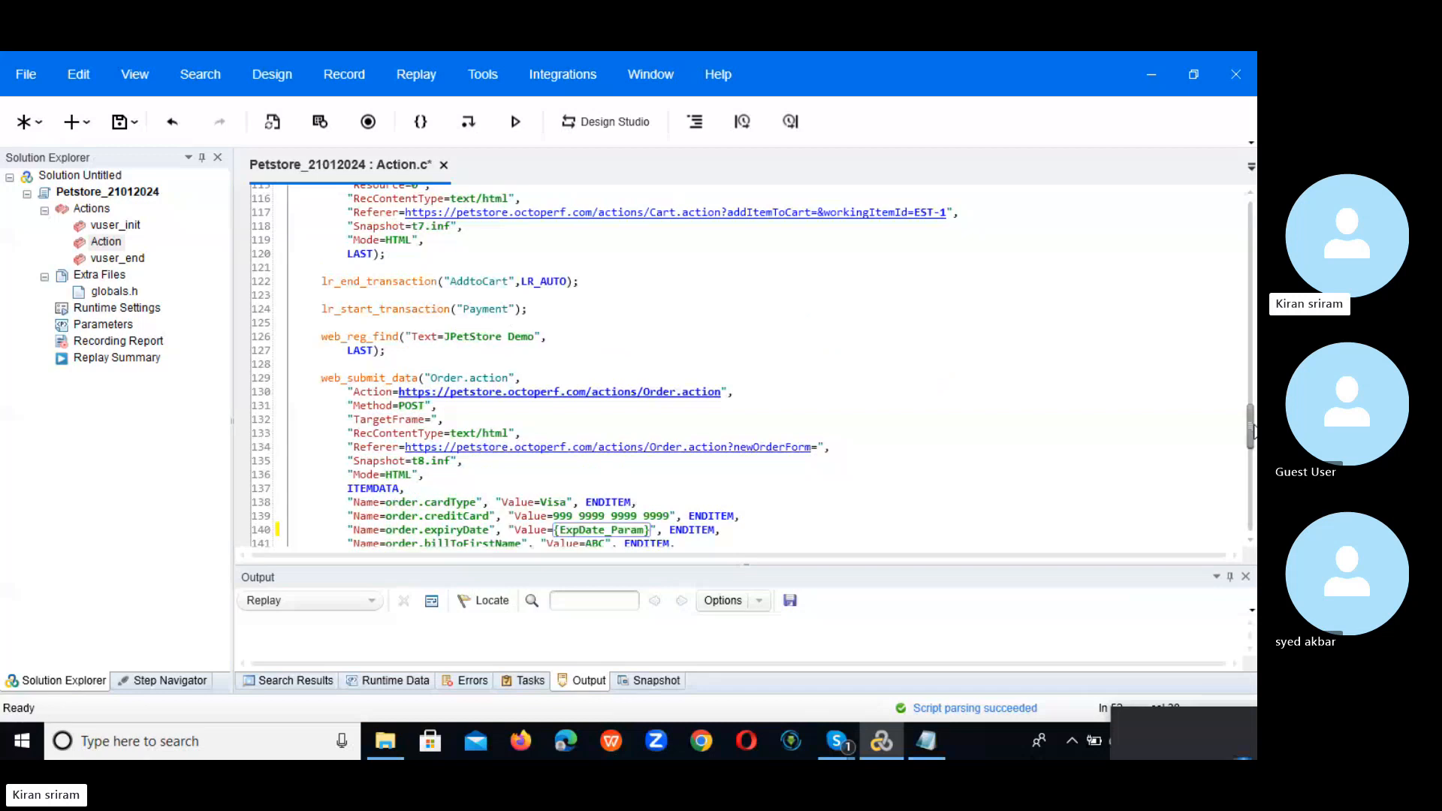
scroll(595, 380, down, 5)
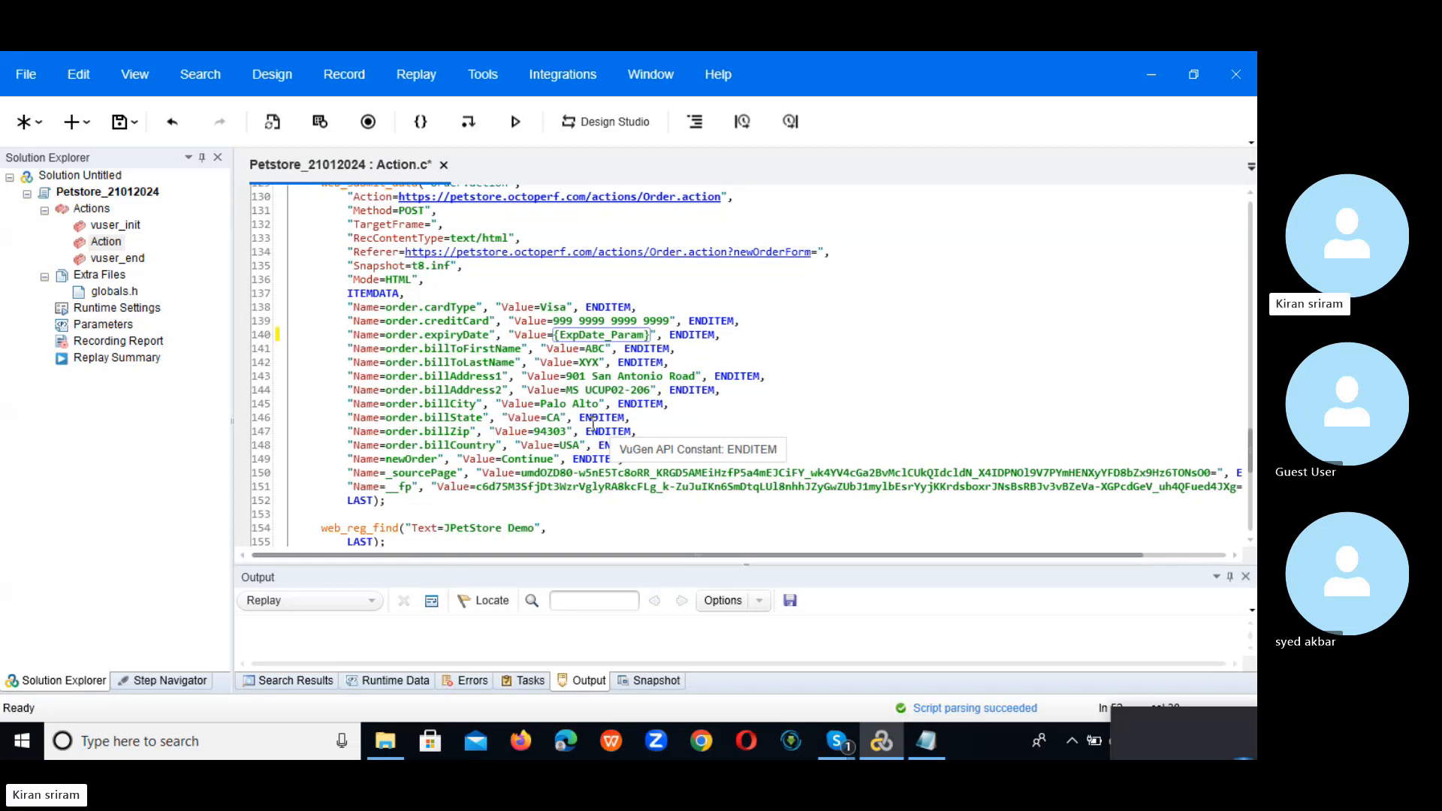
double_click(597, 349)
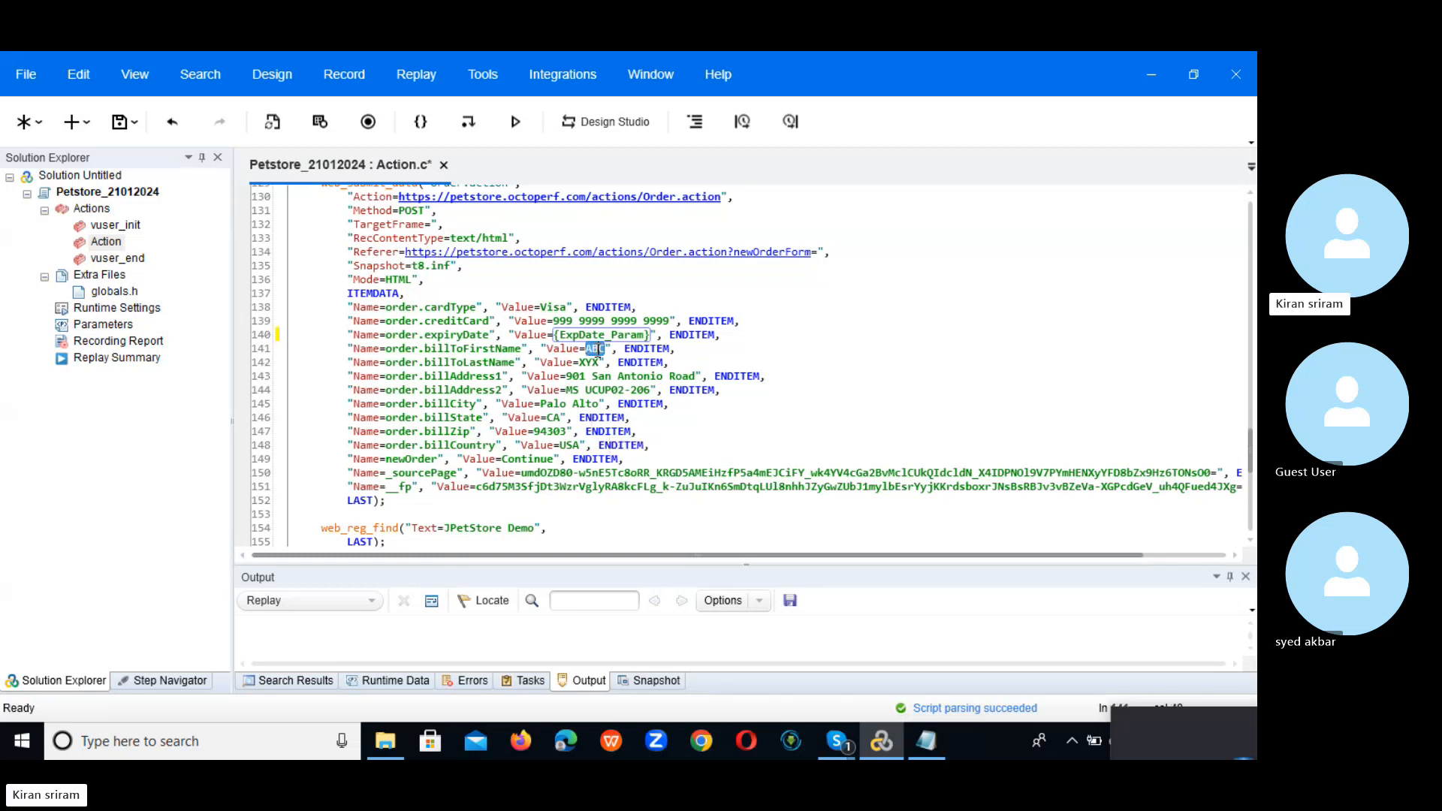
right_click(597, 355)
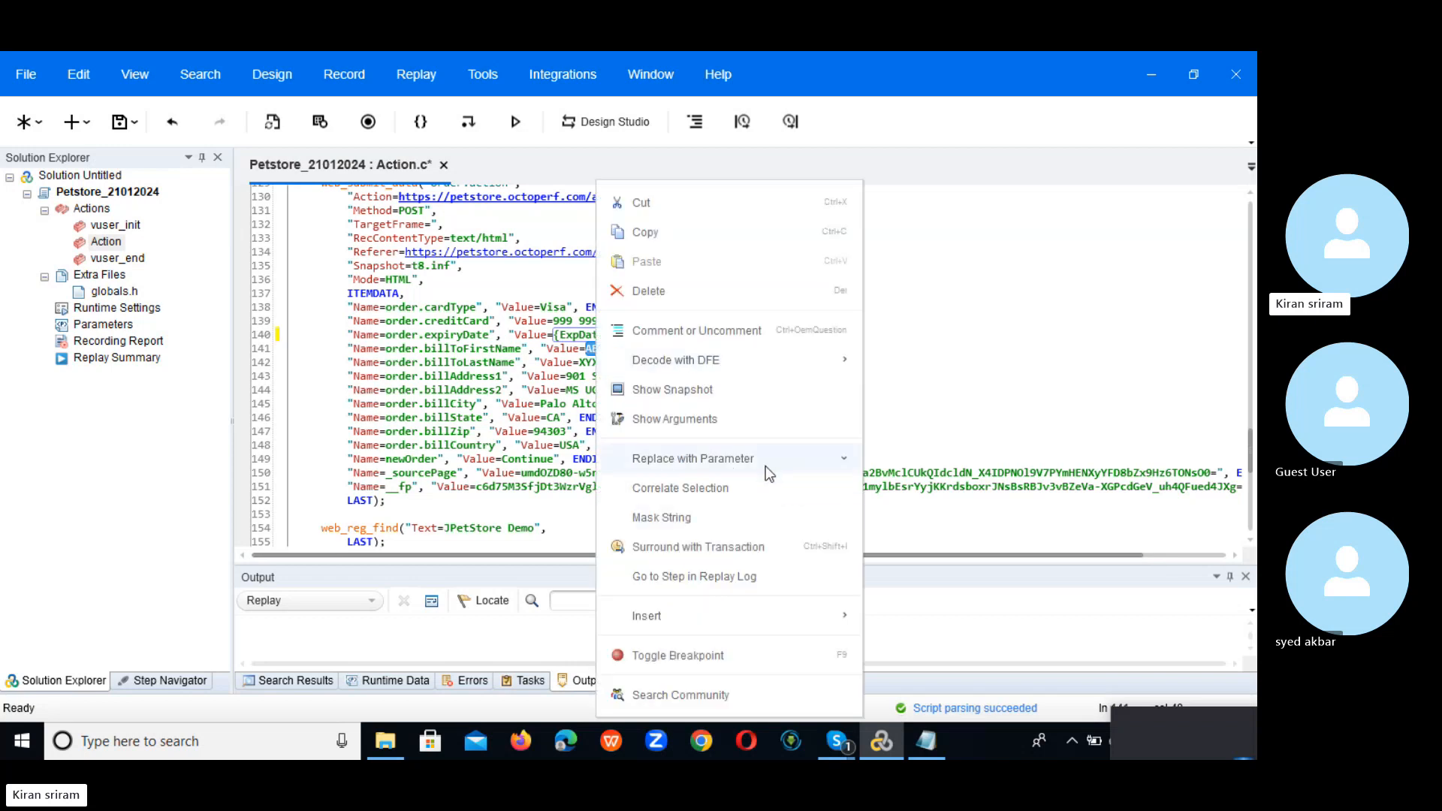
mouse_move(764, 464)
click(936, 473)
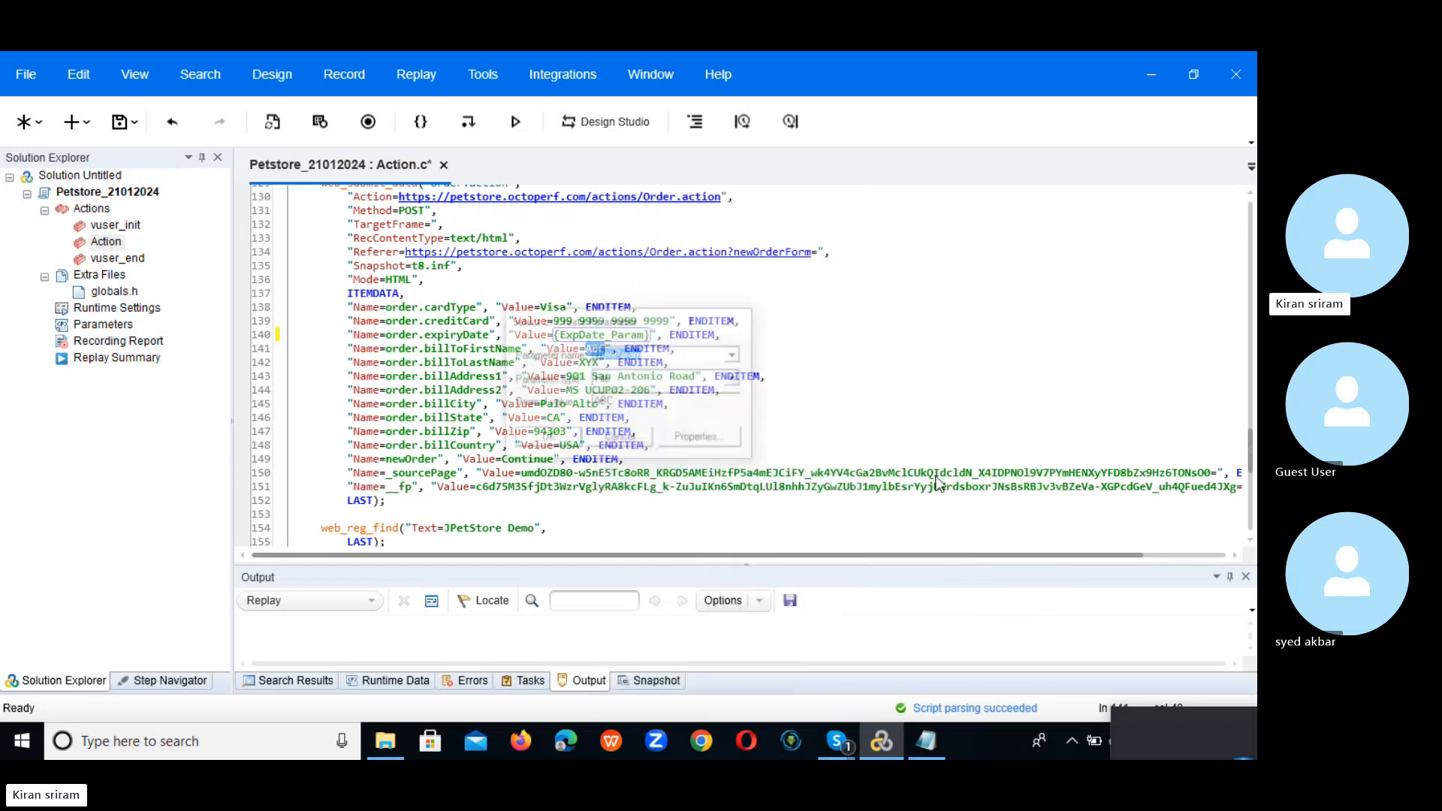
drag(609, 320, 807, 381)
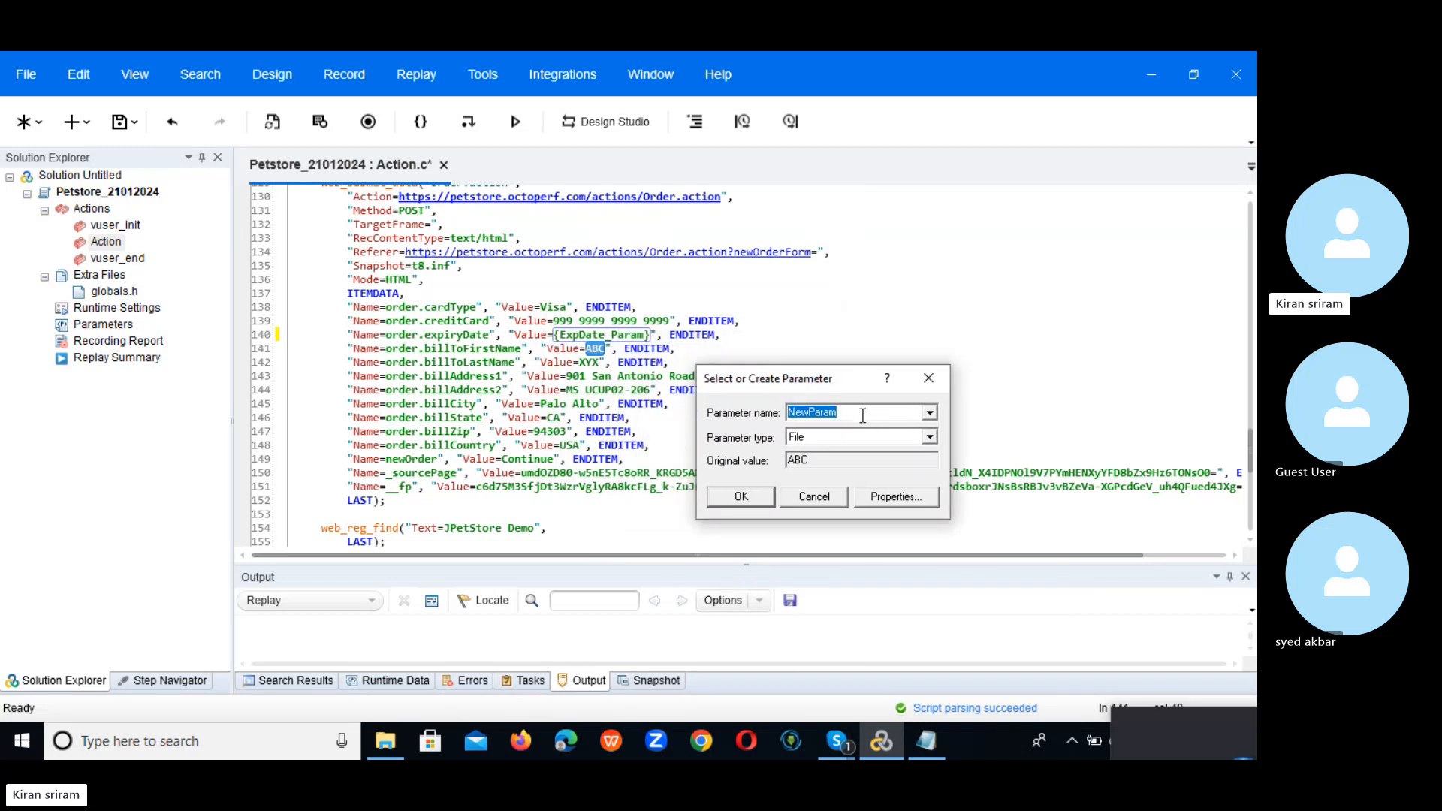
text(FName)
Step: Point FName at UserName.dat, adding an FName column and selecting it by name
click(916, 499)
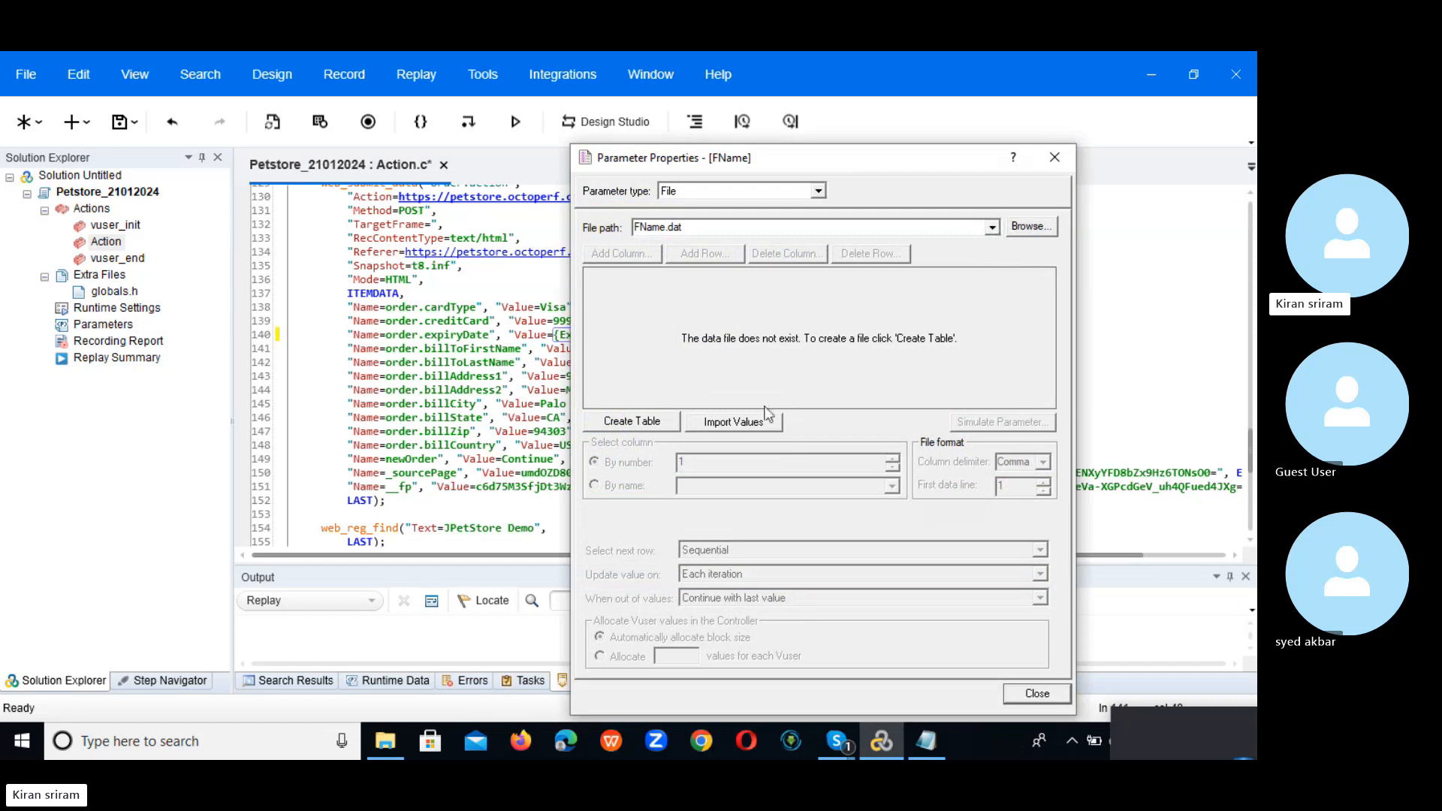
click(992, 227)
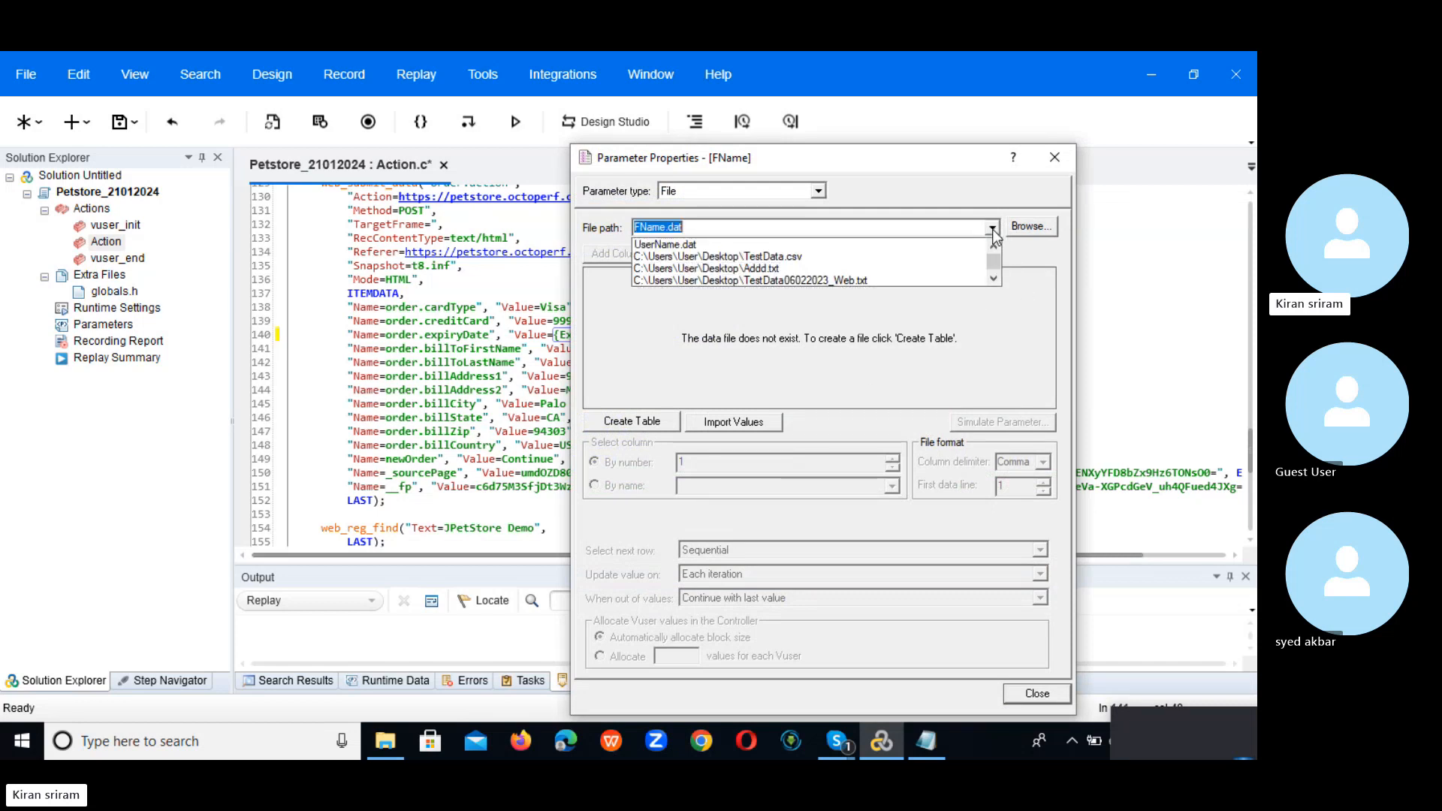
click(889, 242)
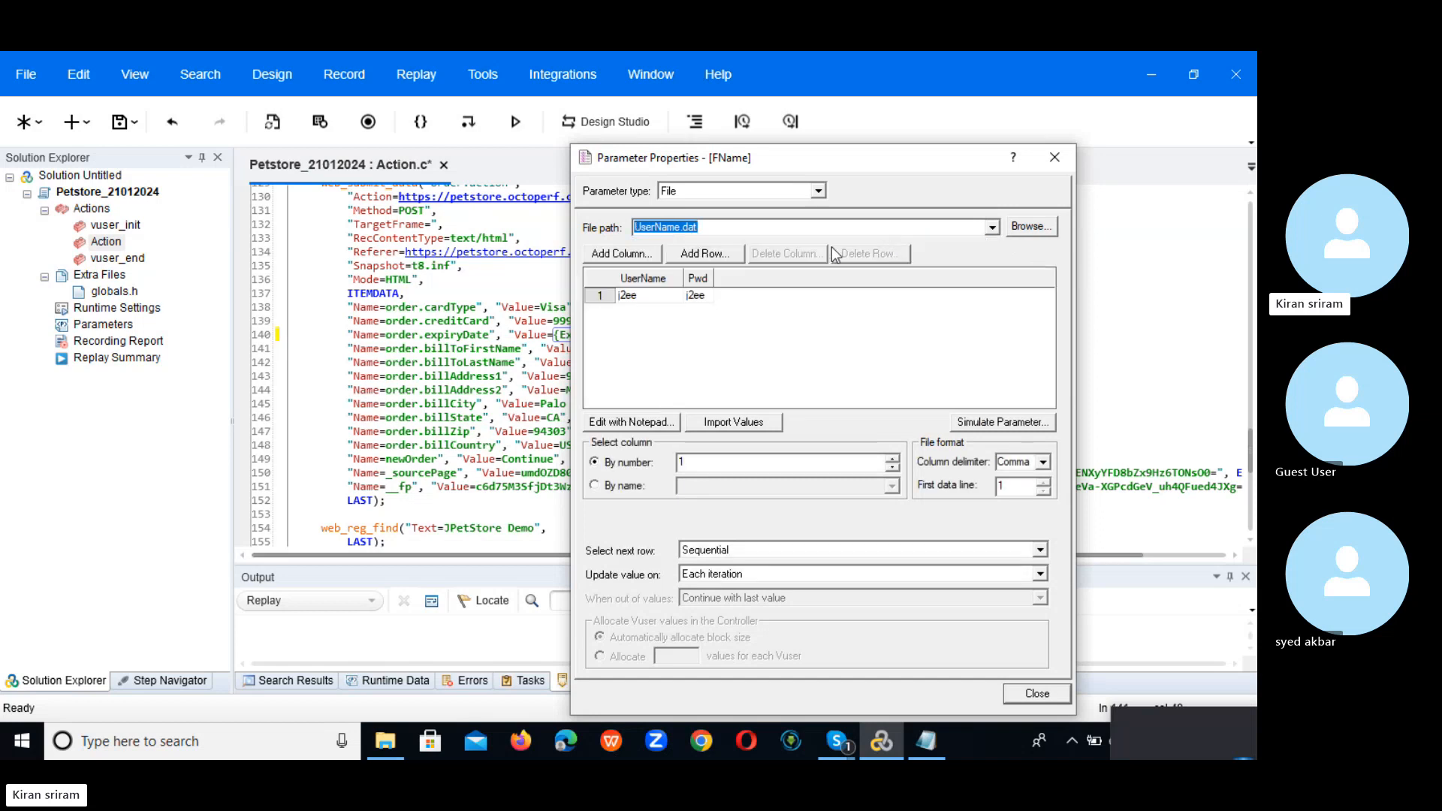
click(621, 254)
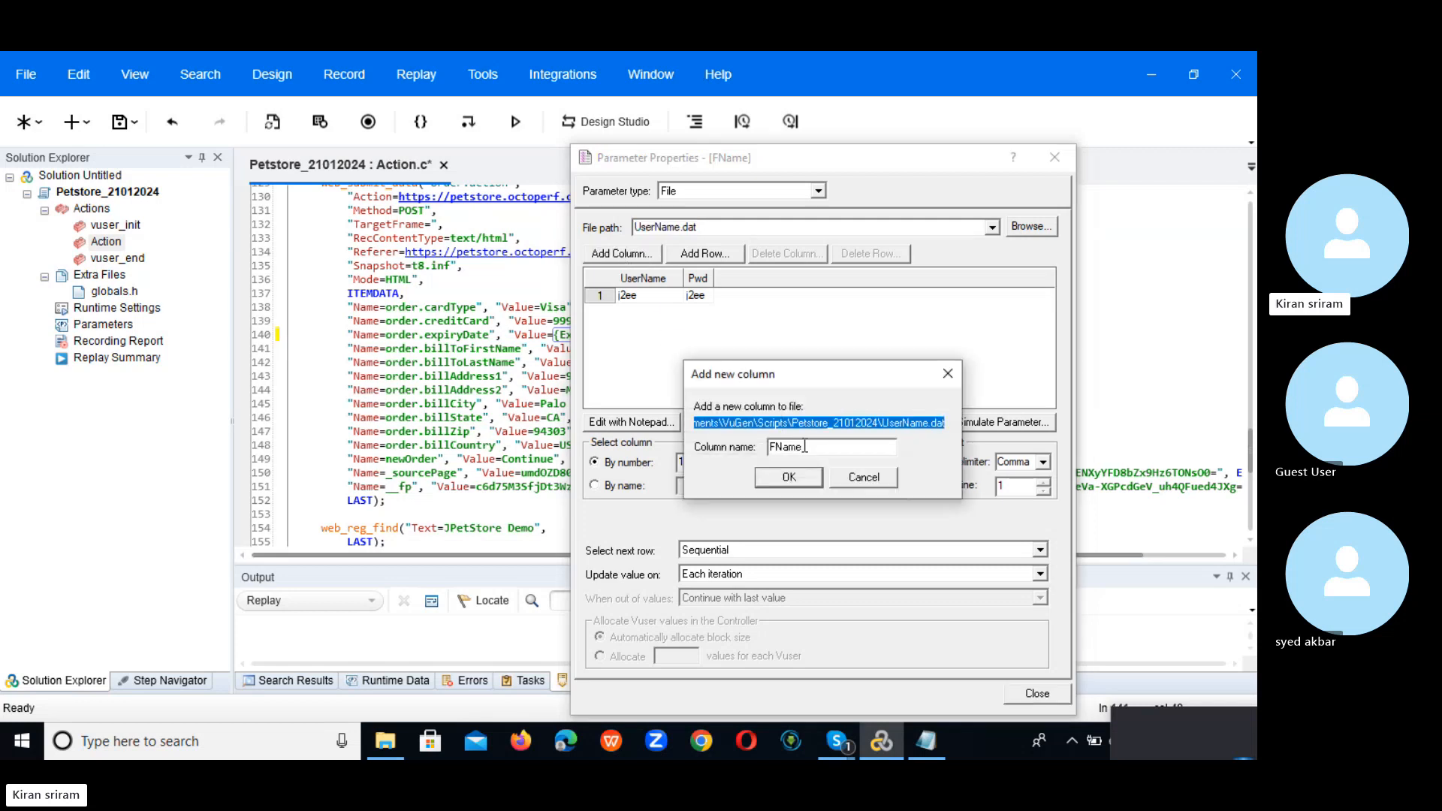
click(788, 478)
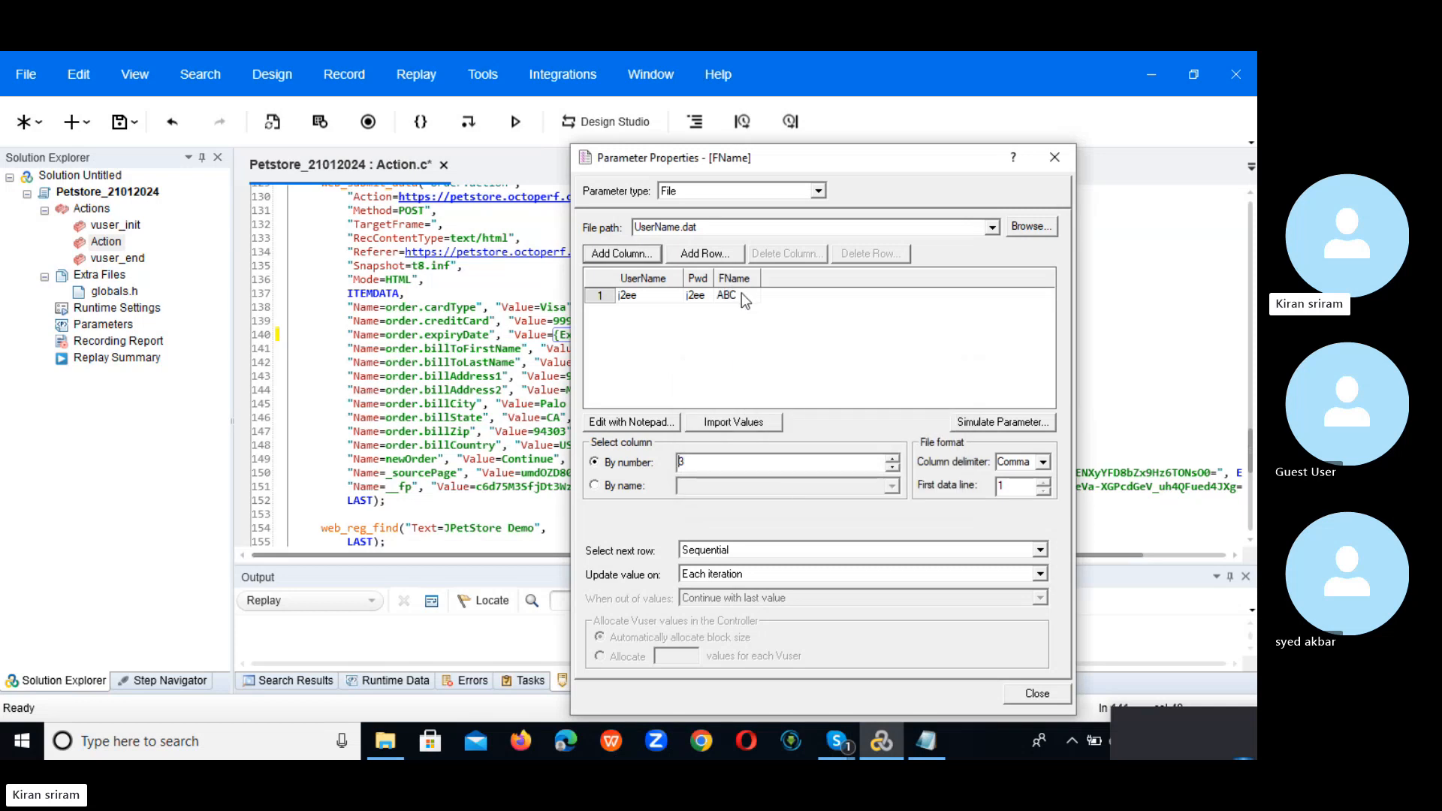
click(630, 488)
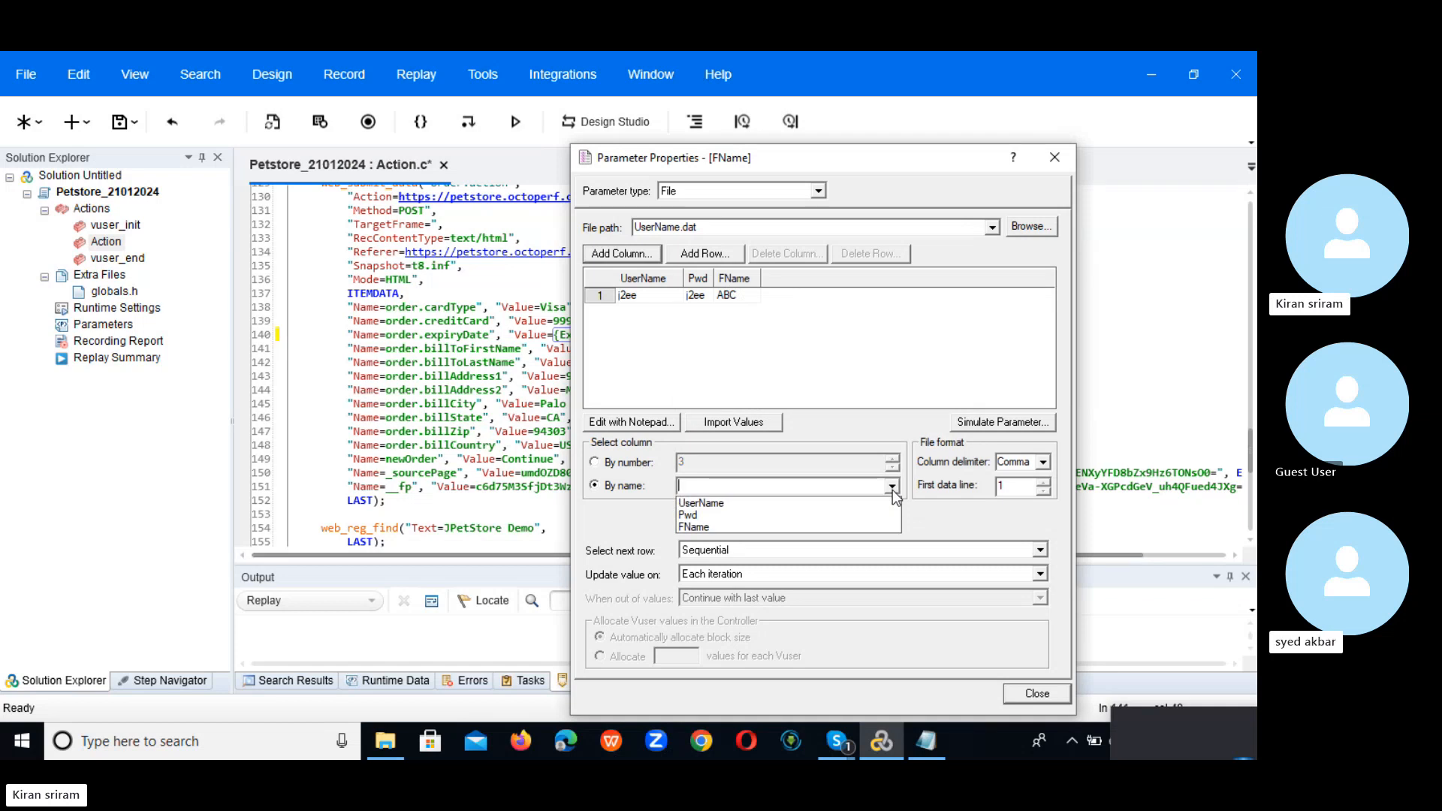
click(766, 527)
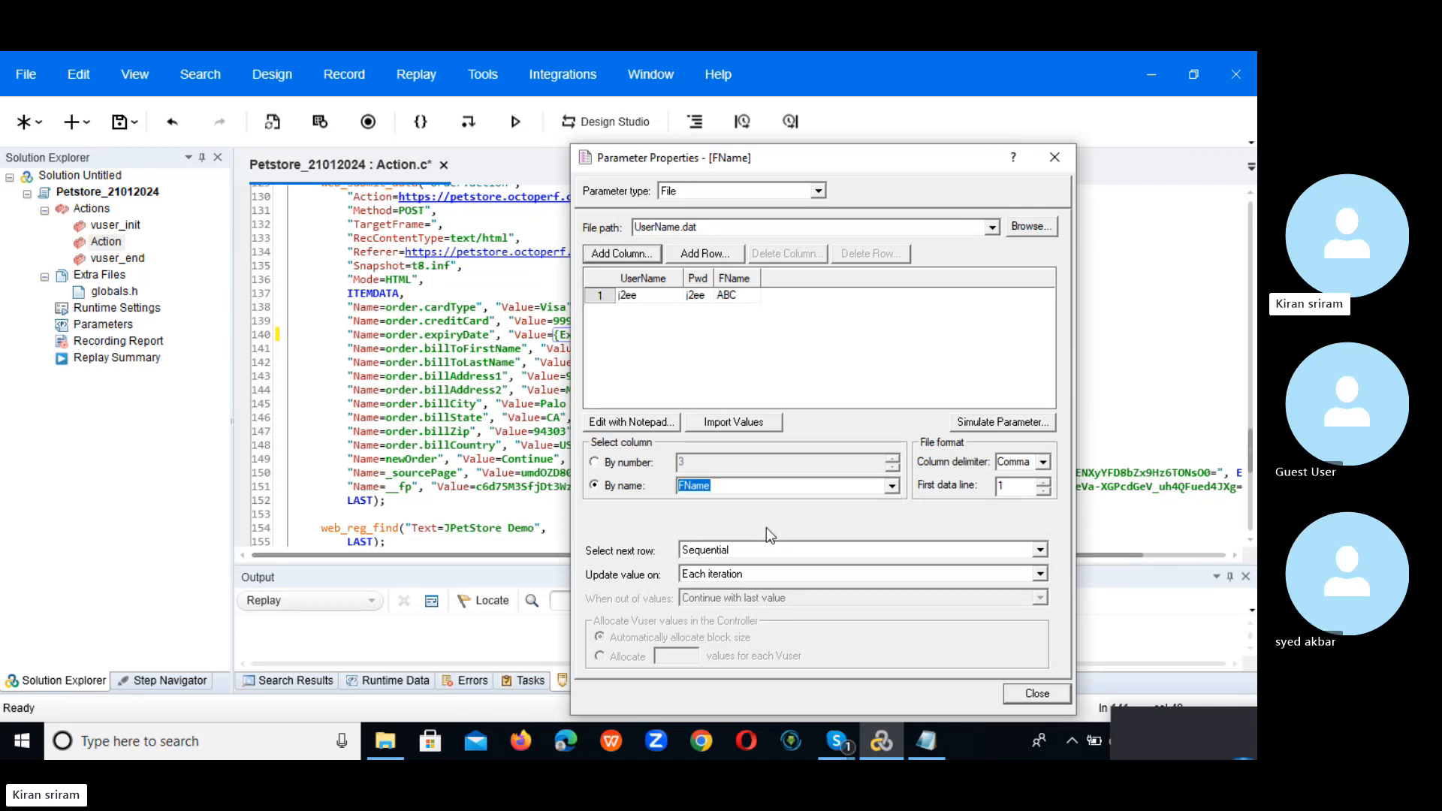
Step: Set FName's next row to Same line as UserName and replace only this ABC occurrence
click(1039, 551)
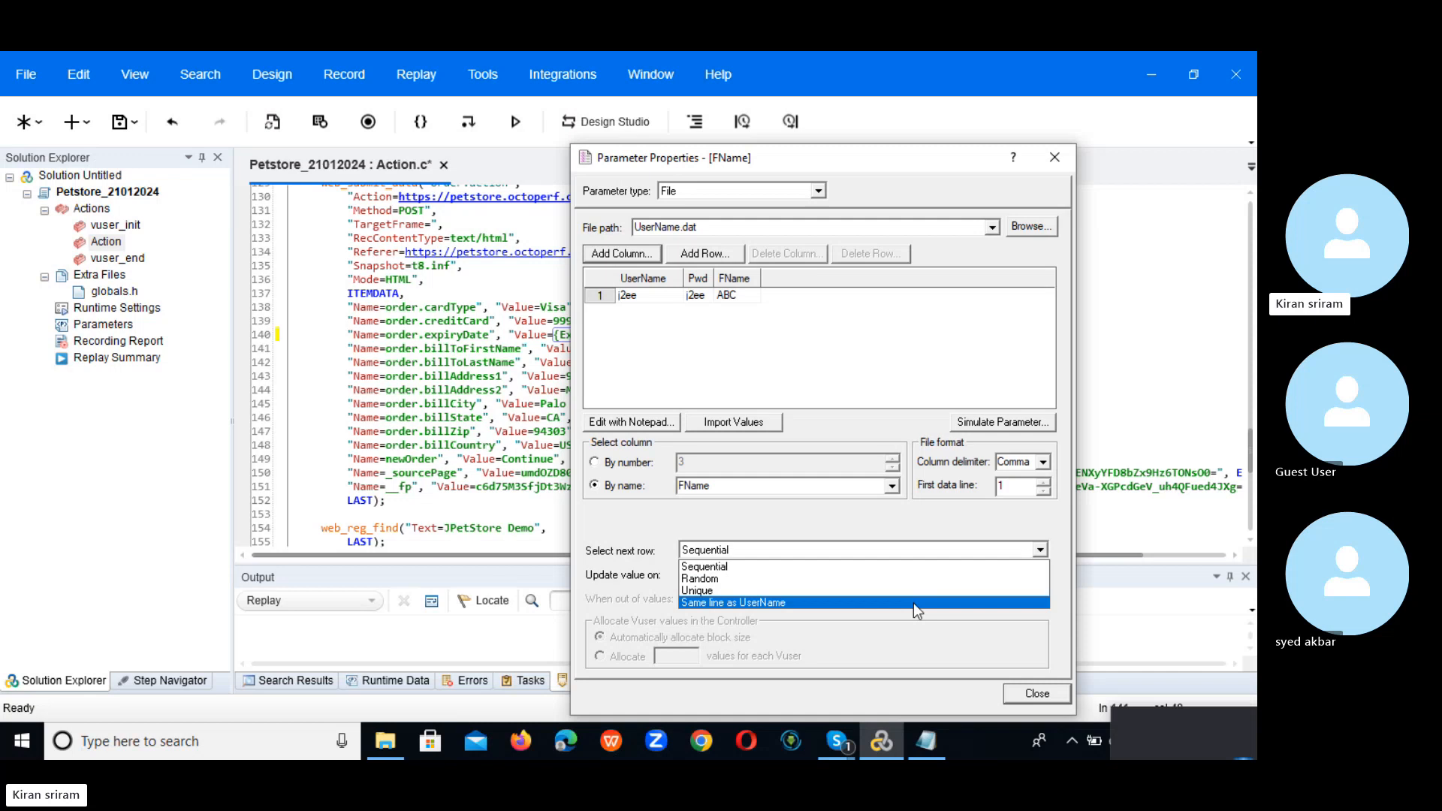
click(903, 602)
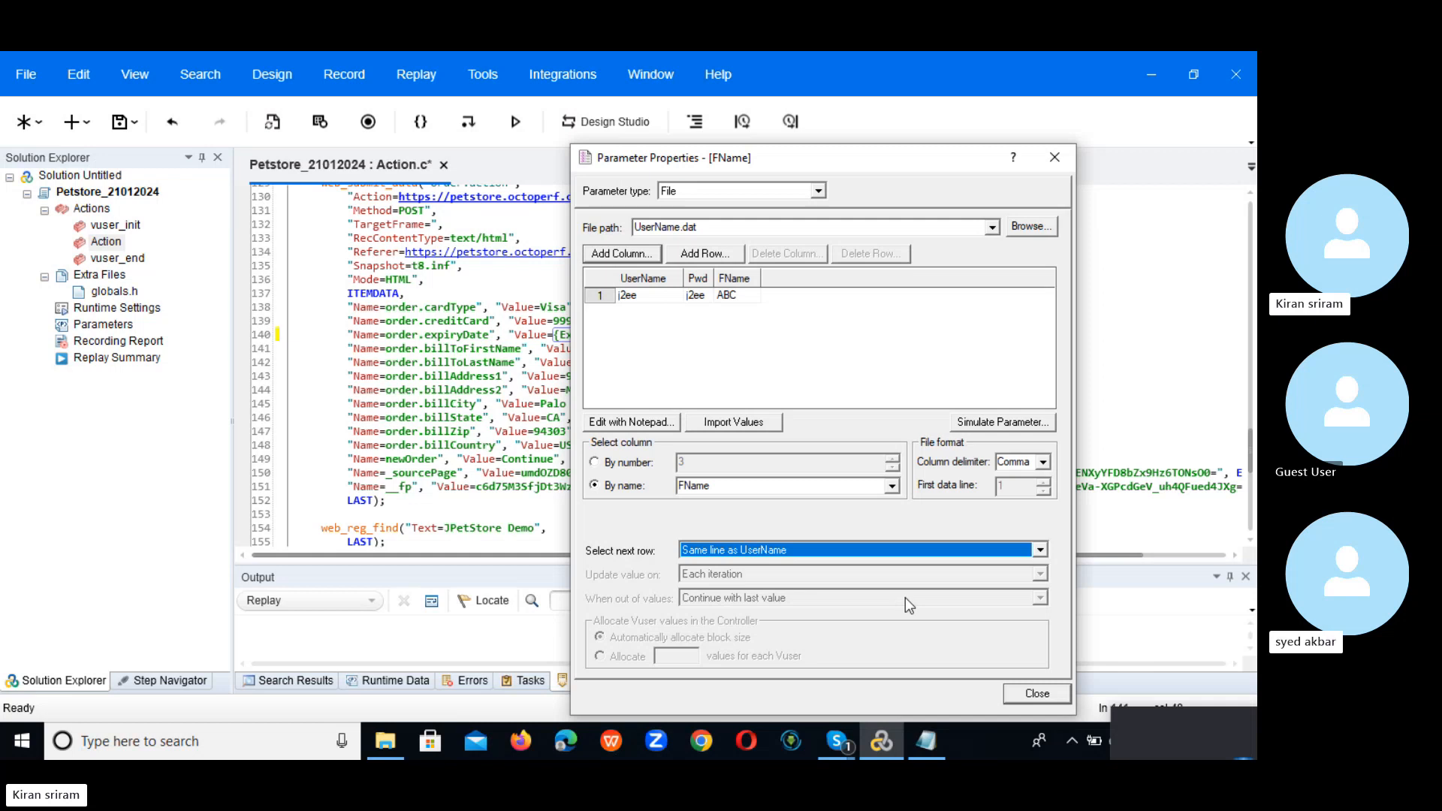
click(1026, 692)
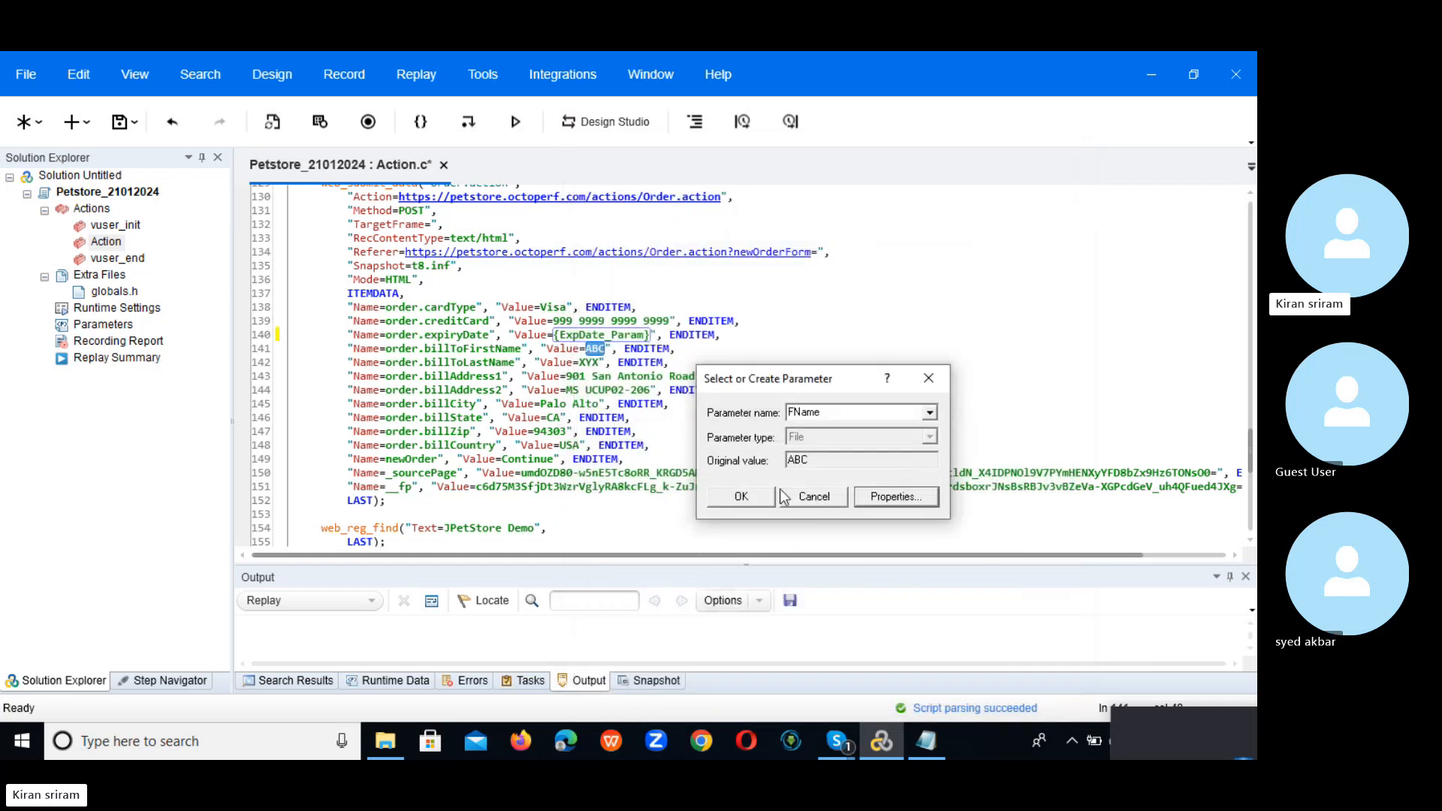
click(741, 496)
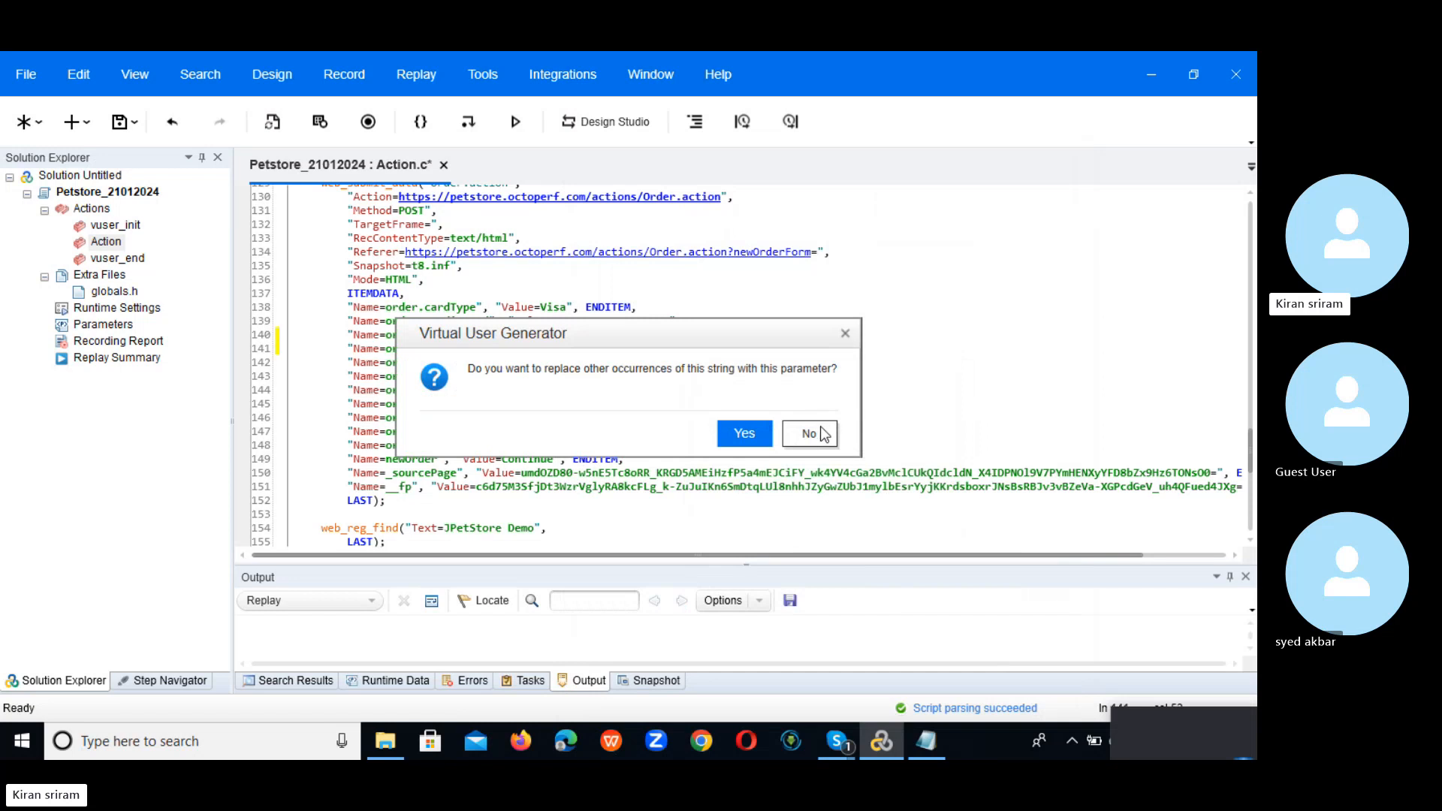
click(809, 435)
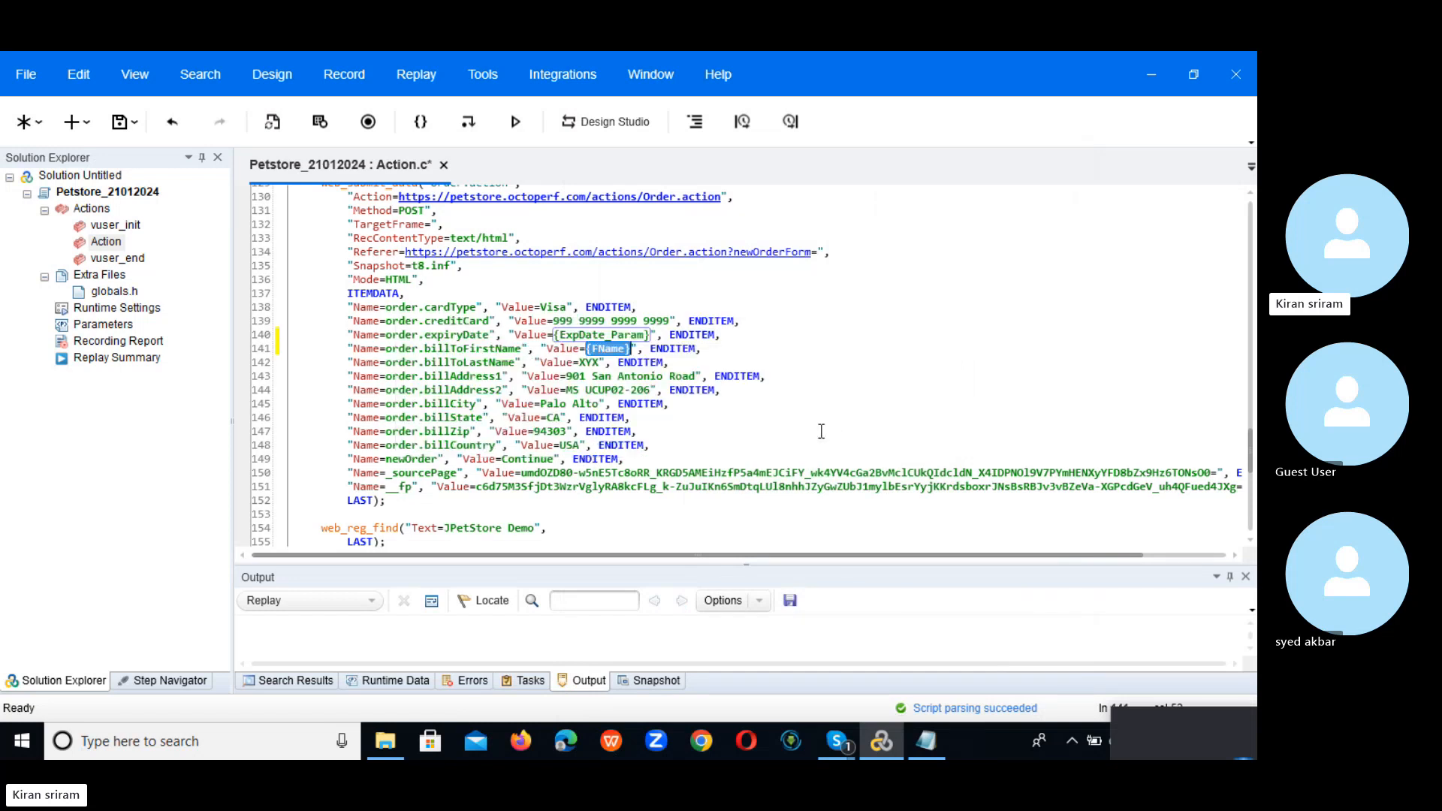
Step: Create a new parameter named LName for the last-name value XYX
double_click(588, 362)
right_click(588, 362)
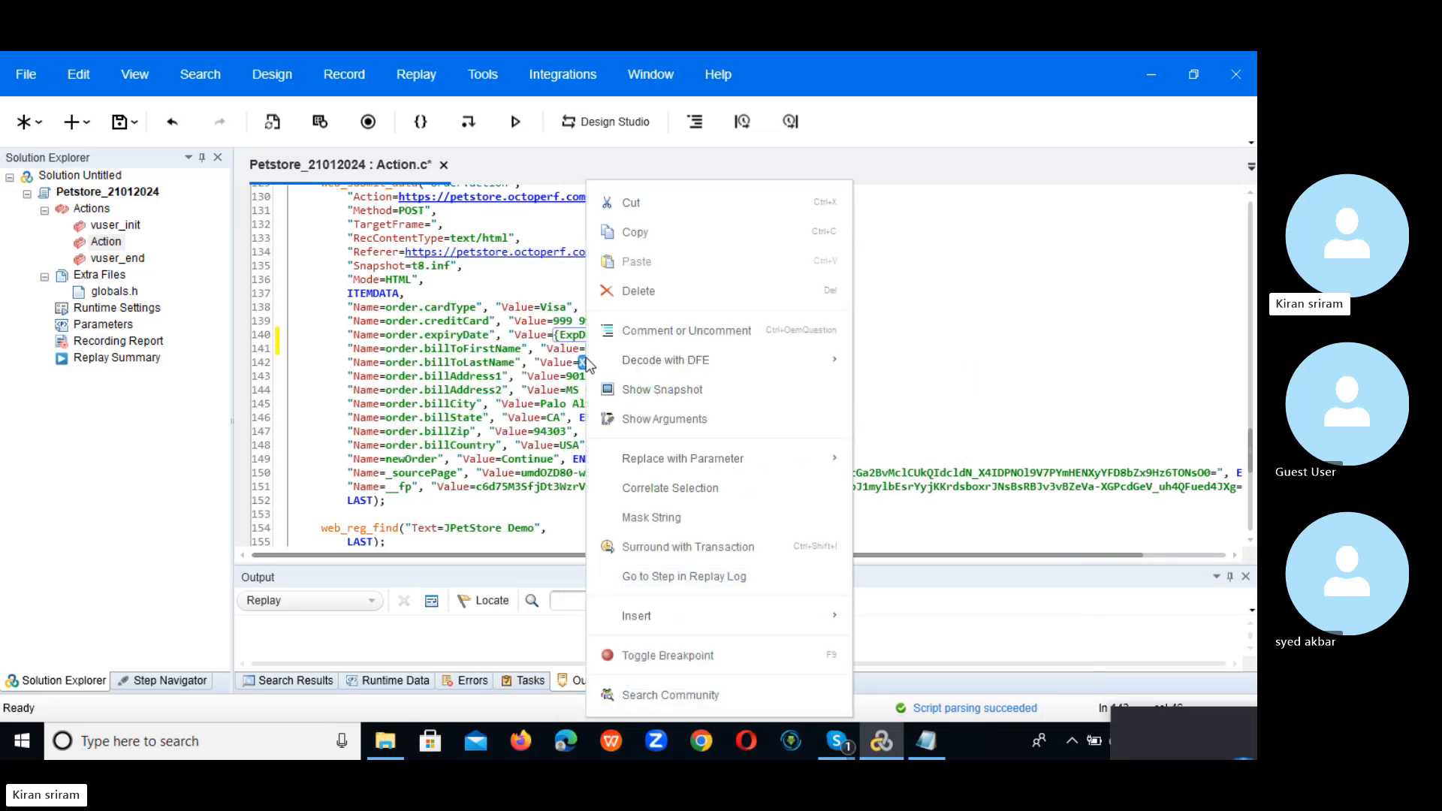
mouse_move(760, 454)
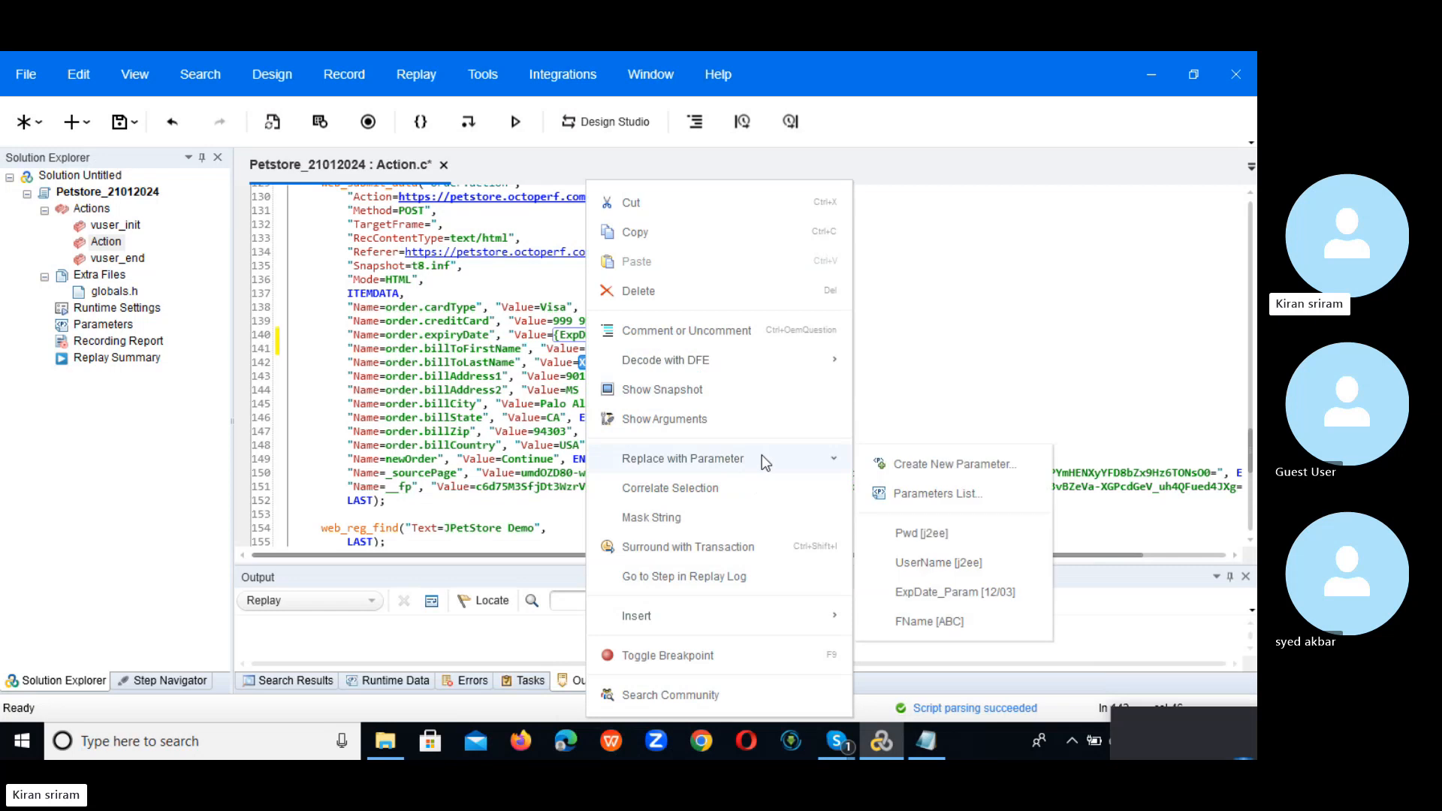
click(954, 464)
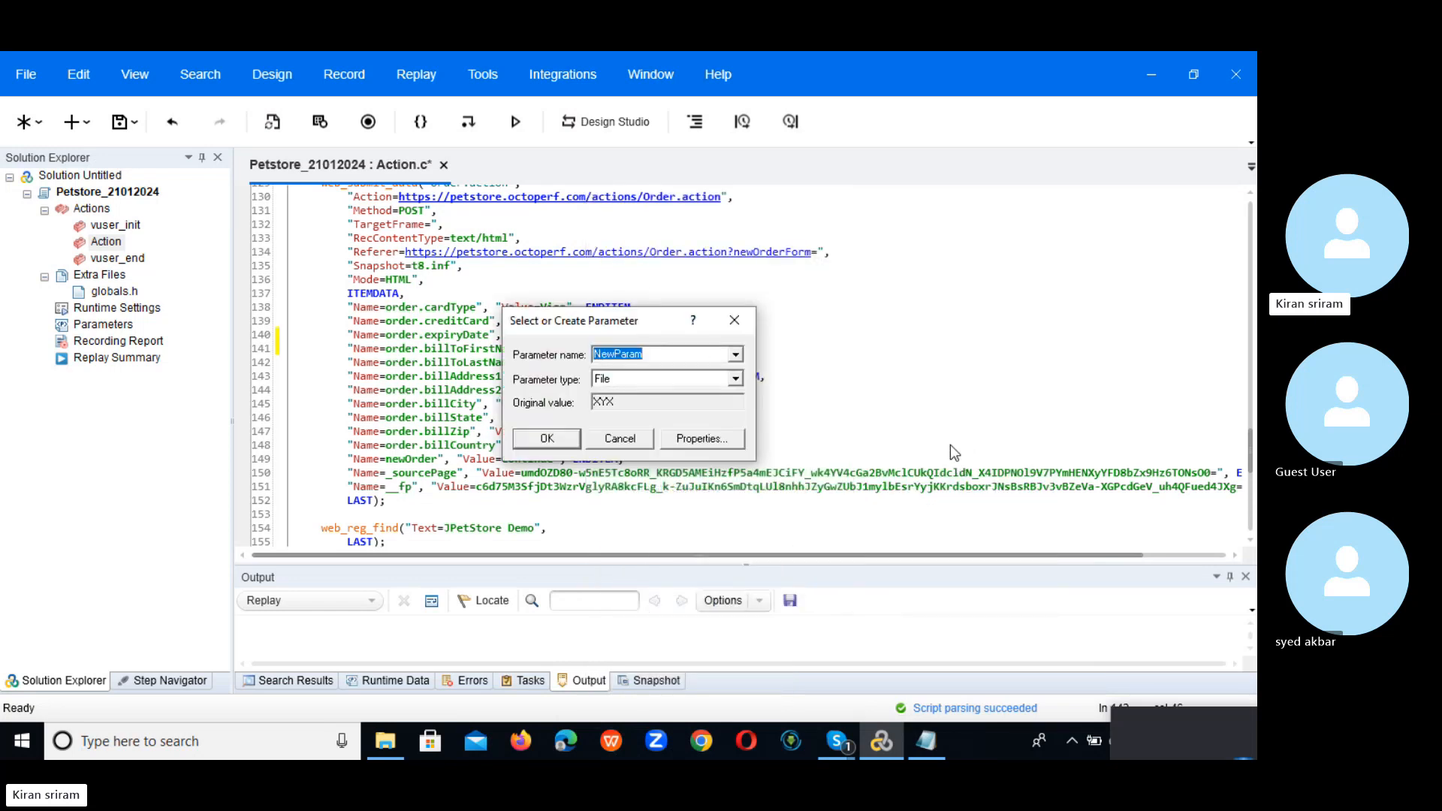
text(LName)
Step: Point LName at UserName.dat, adding an LName column and selecting it by name
click(693, 442)
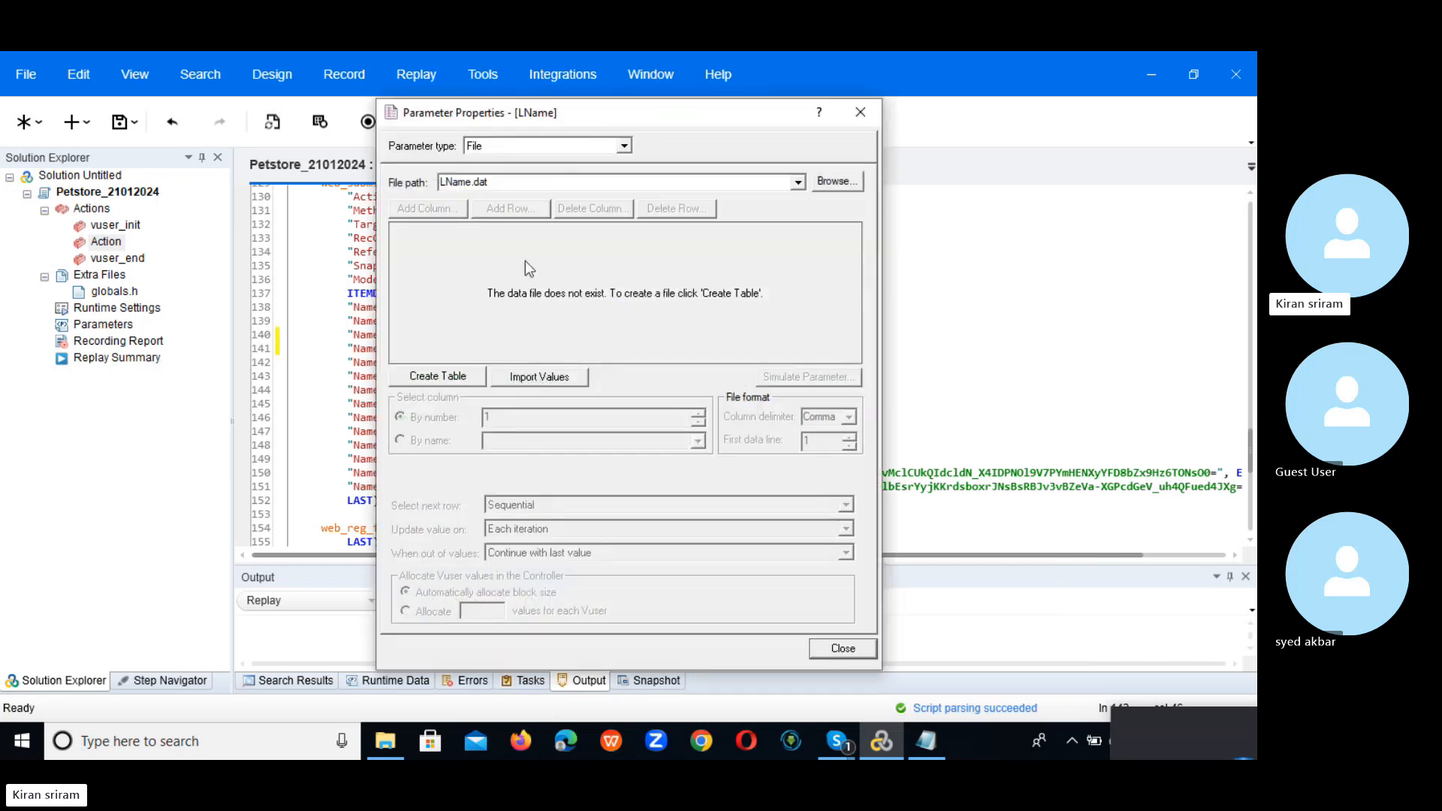
click(798, 182)
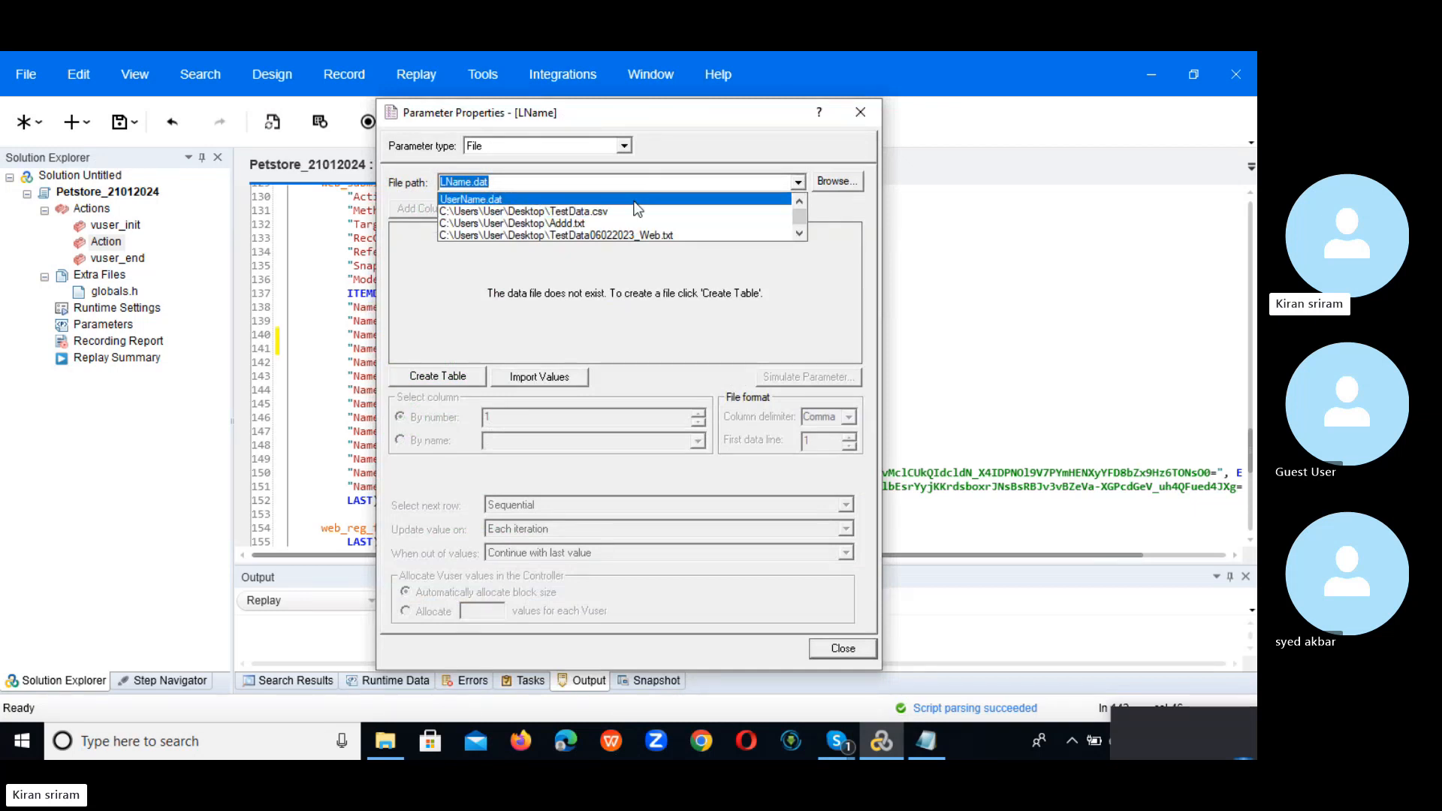
click(471, 199)
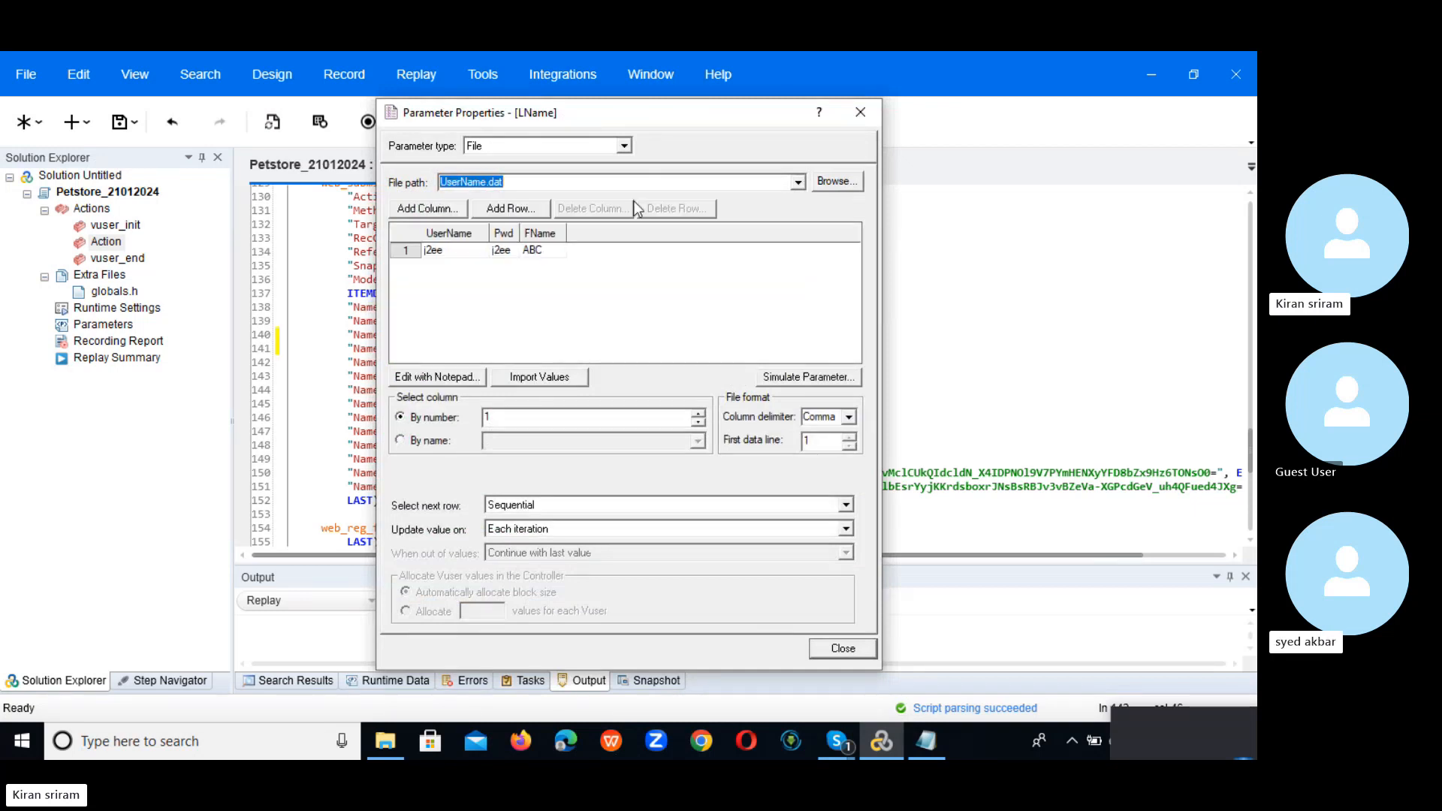
click(428, 209)
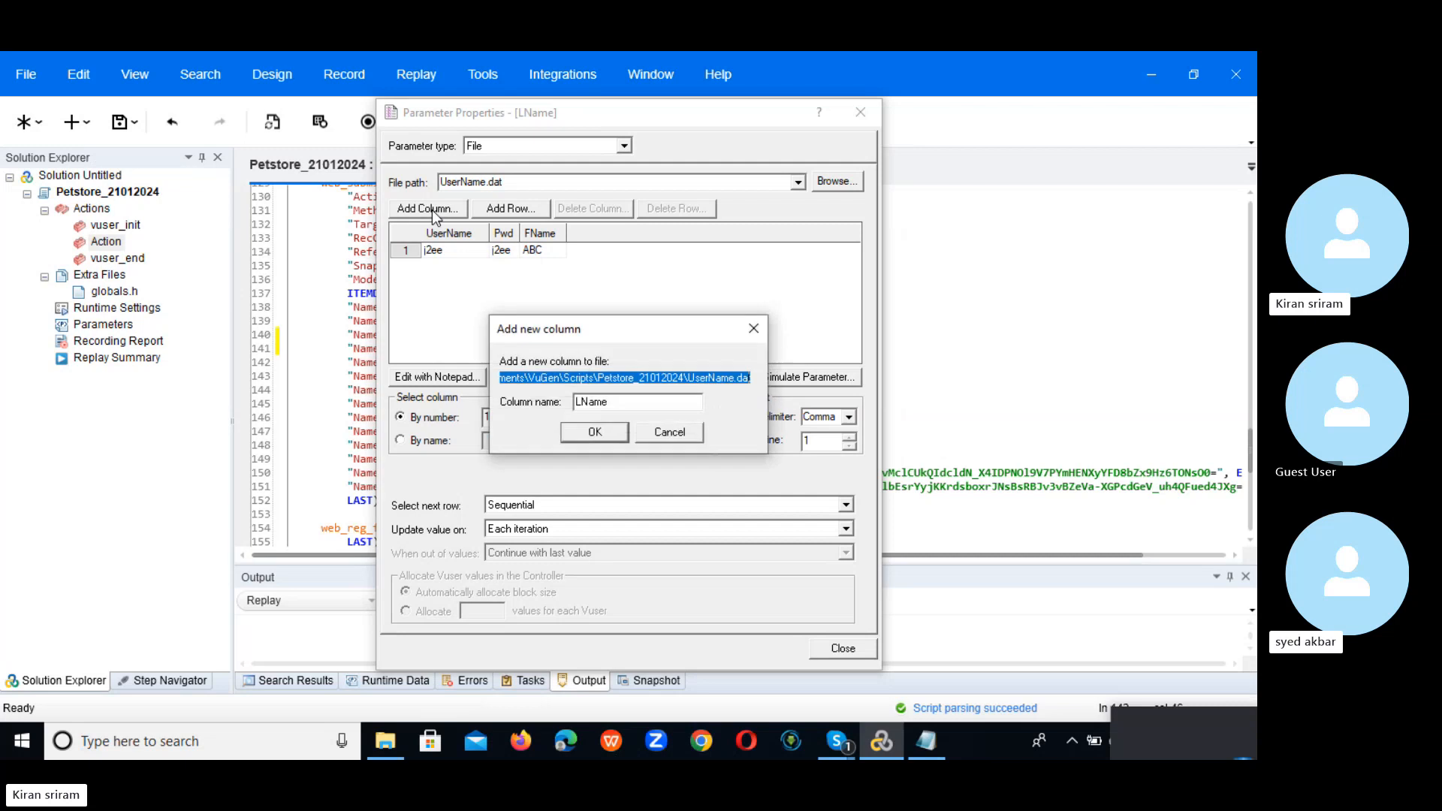
click(593, 433)
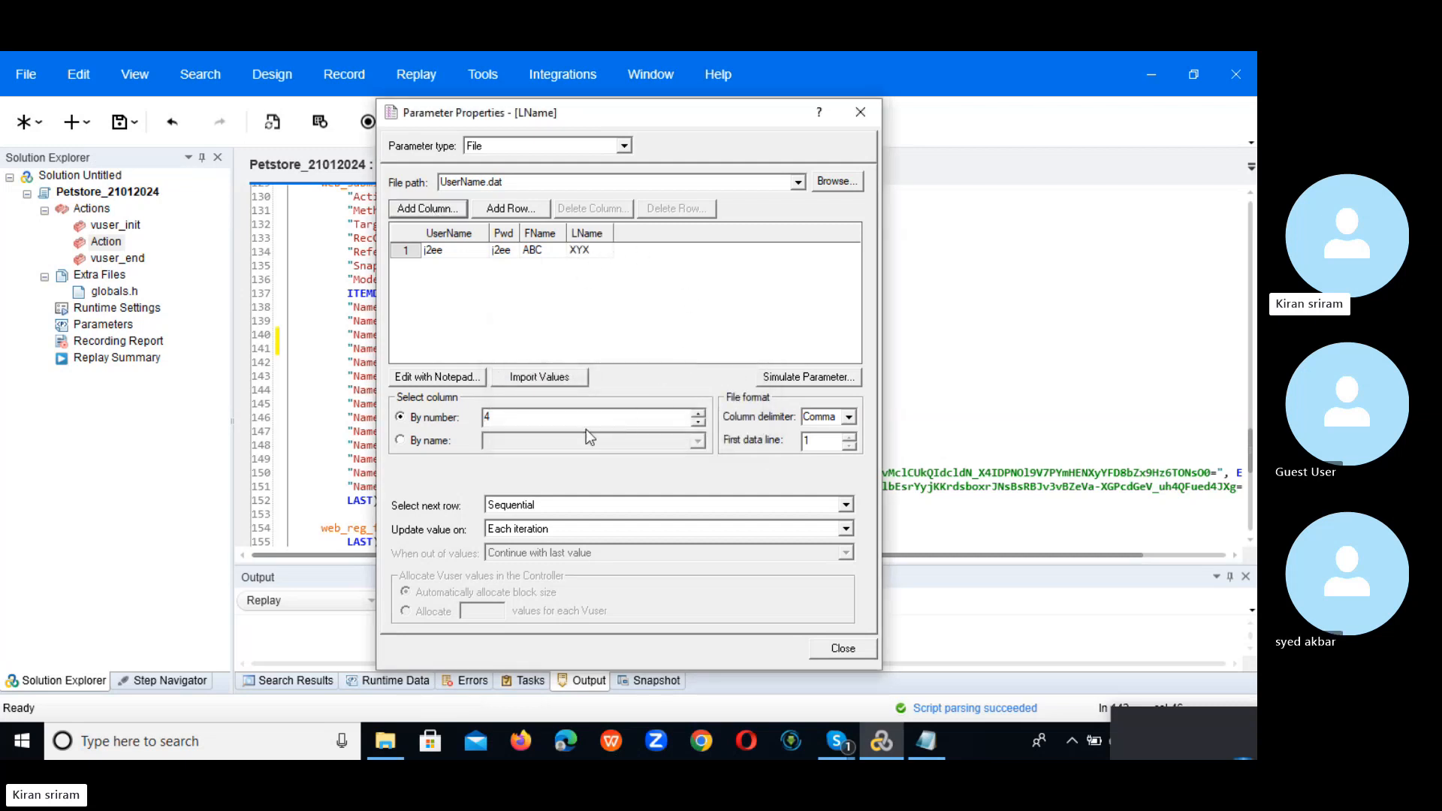
click(425, 440)
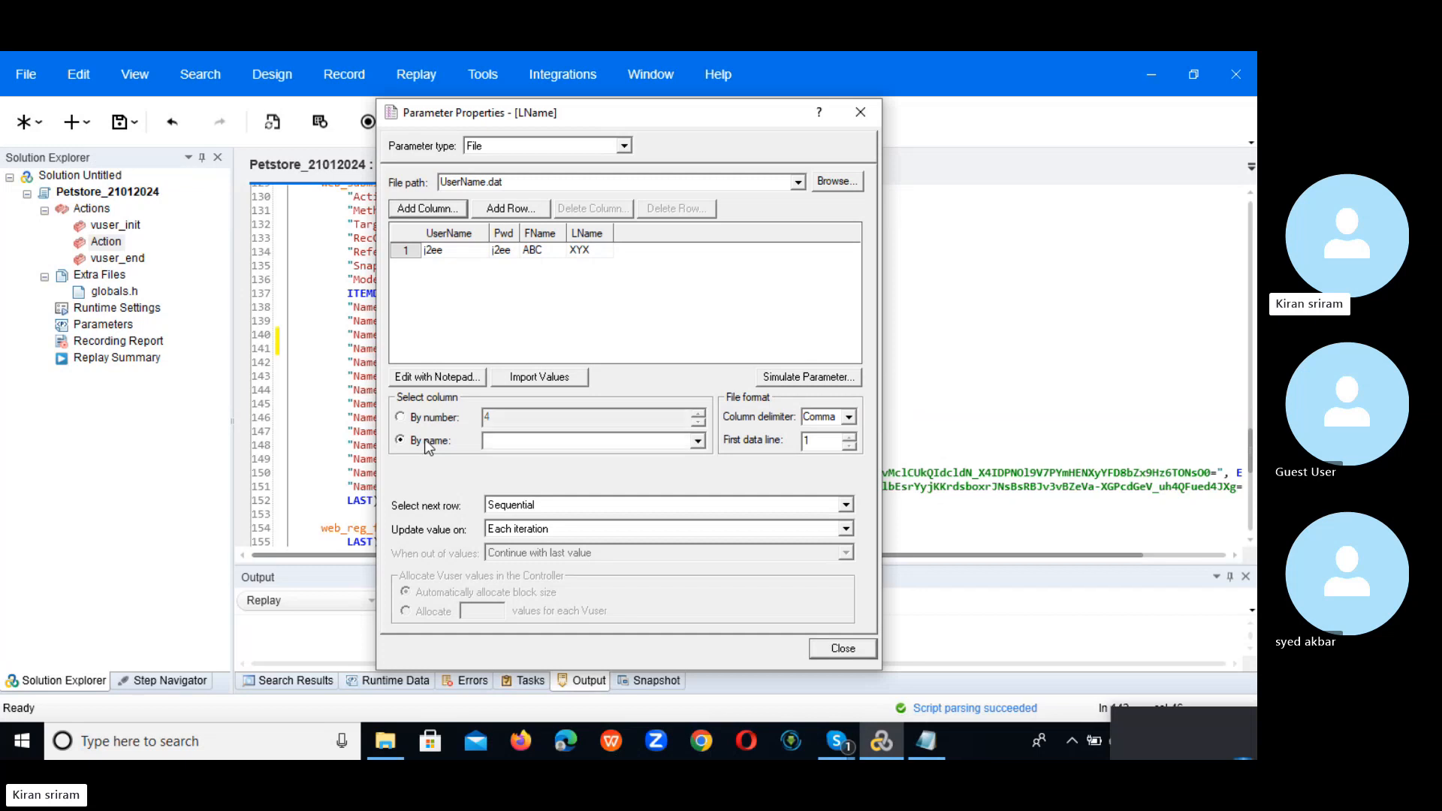
click(699, 443)
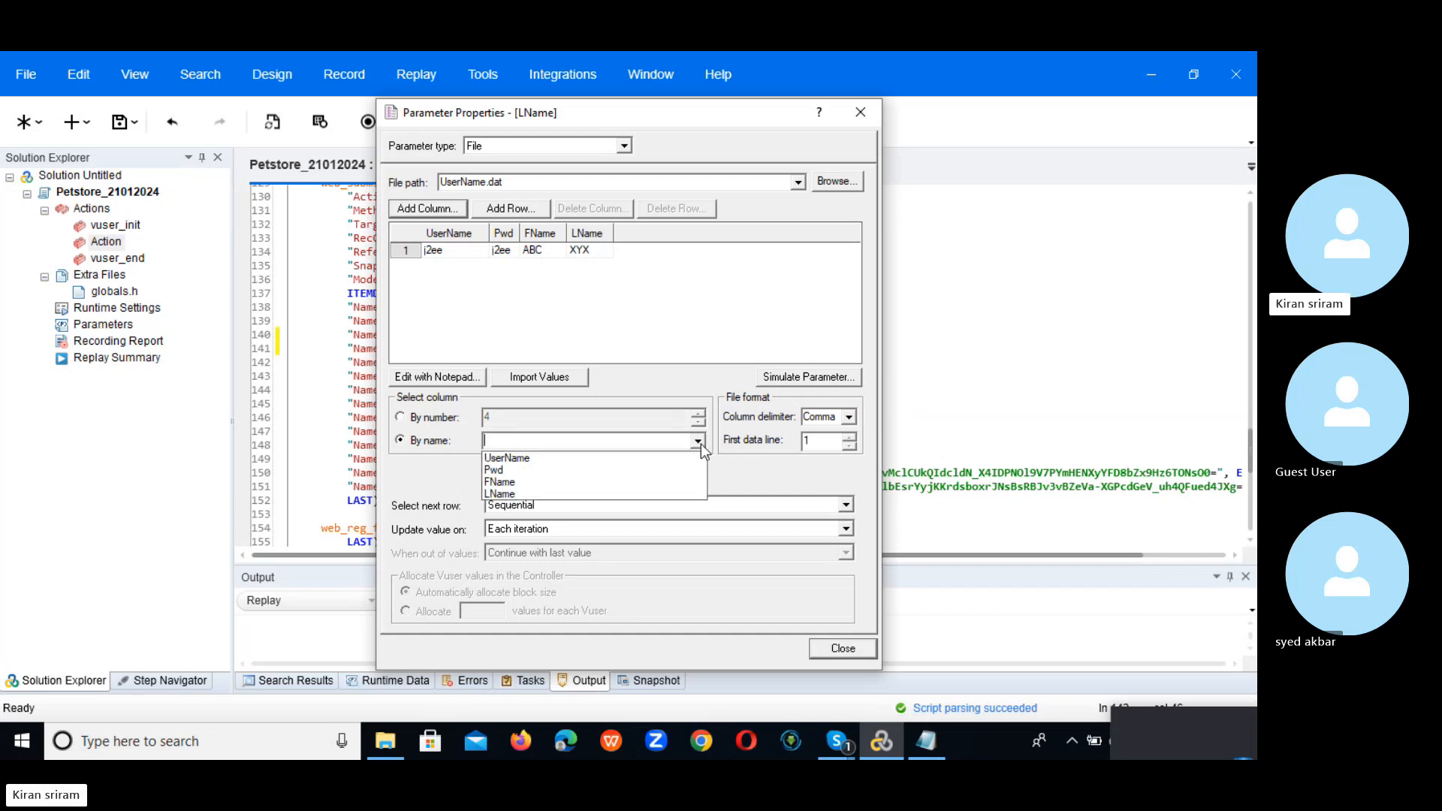
click(583, 492)
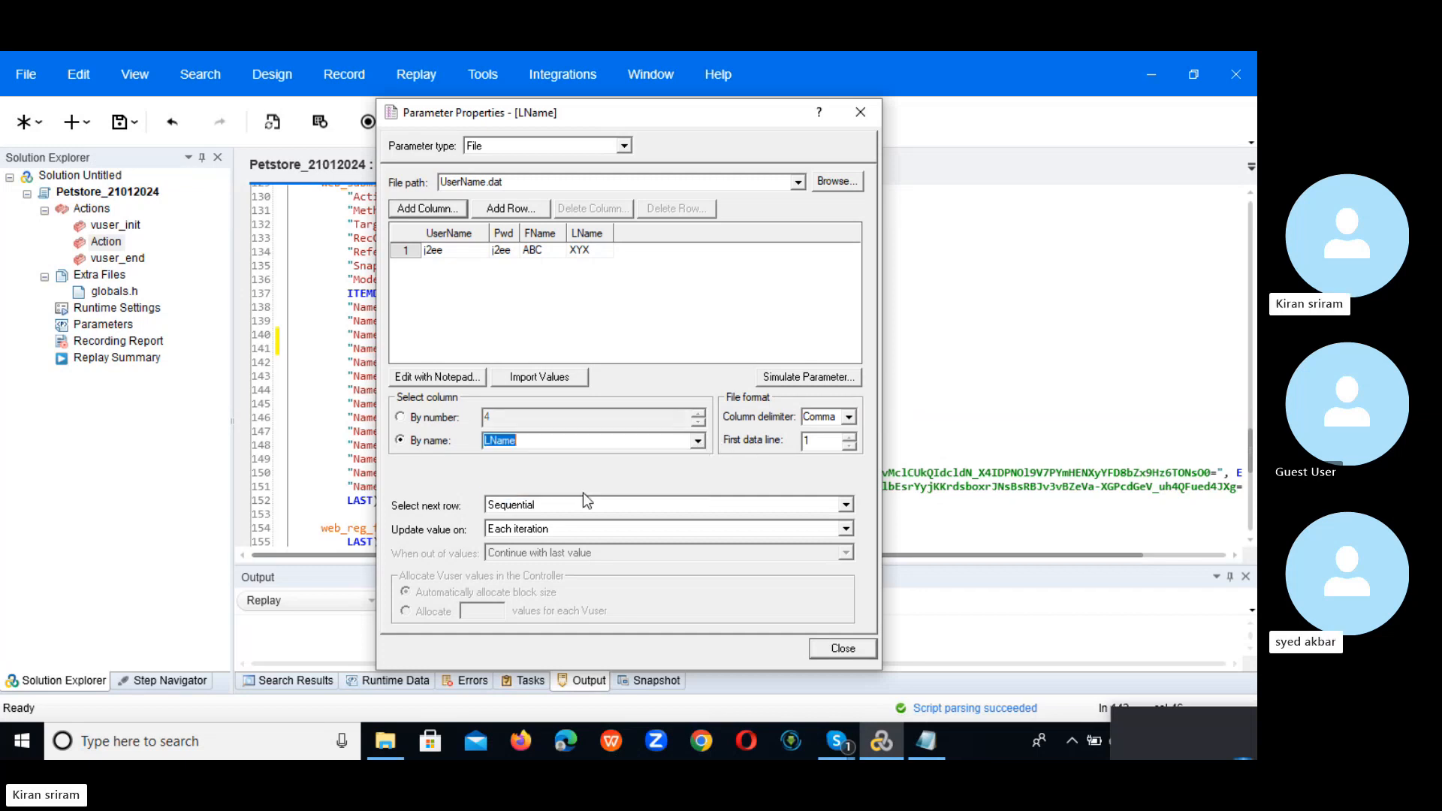
Step: Set LName's next row to Same line as UserName and replace only this XYX occurrence
click(846, 504)
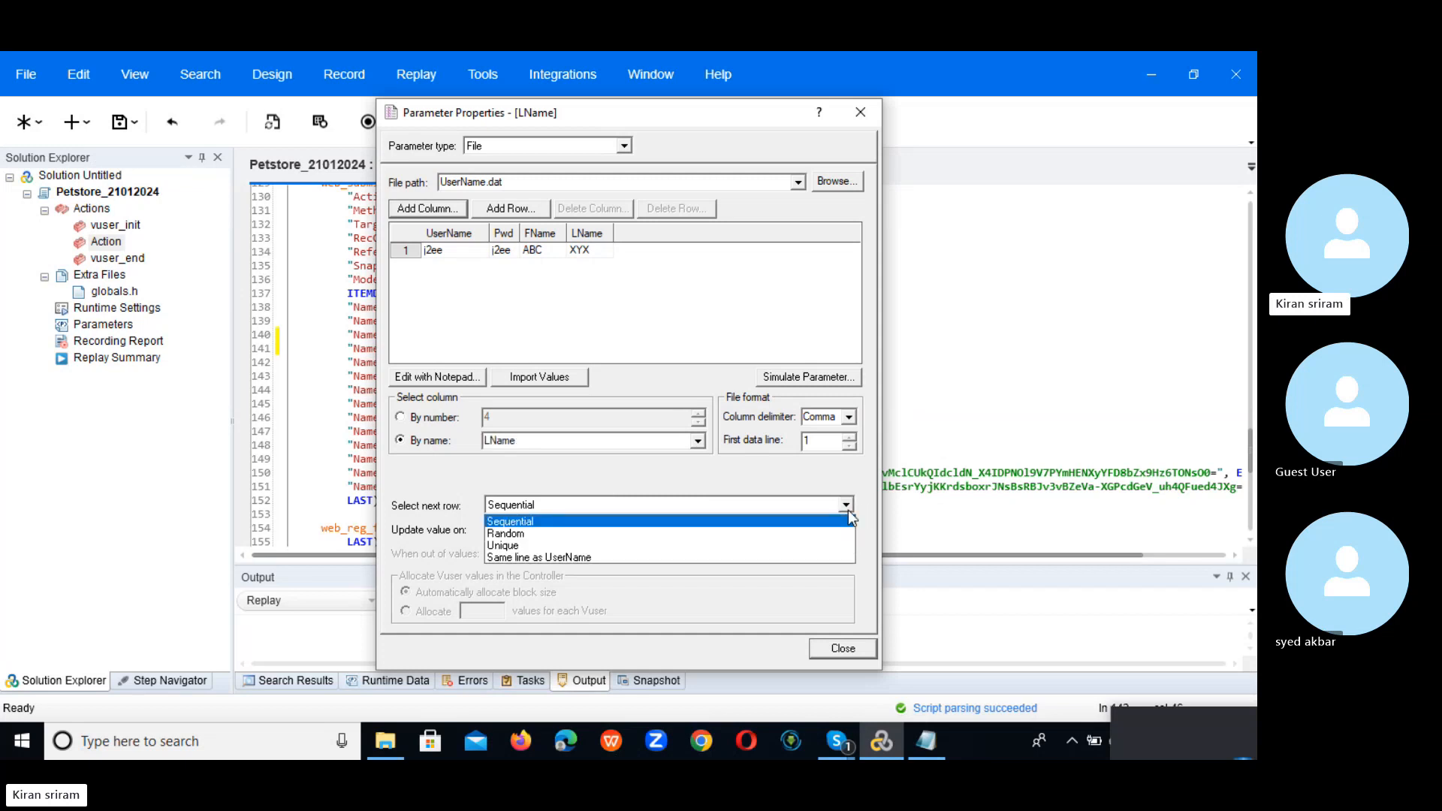
click(817, 559)
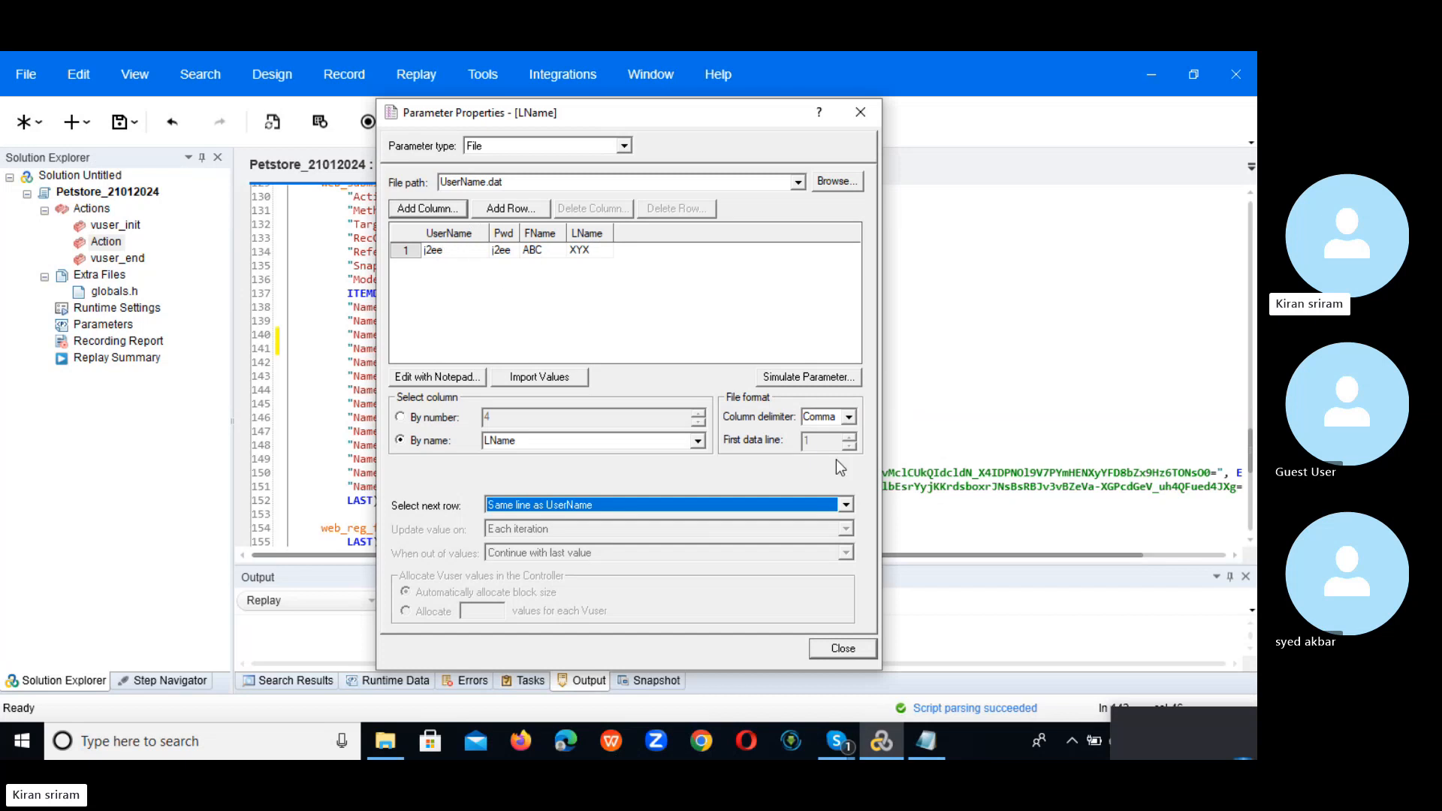
click(852, 648)
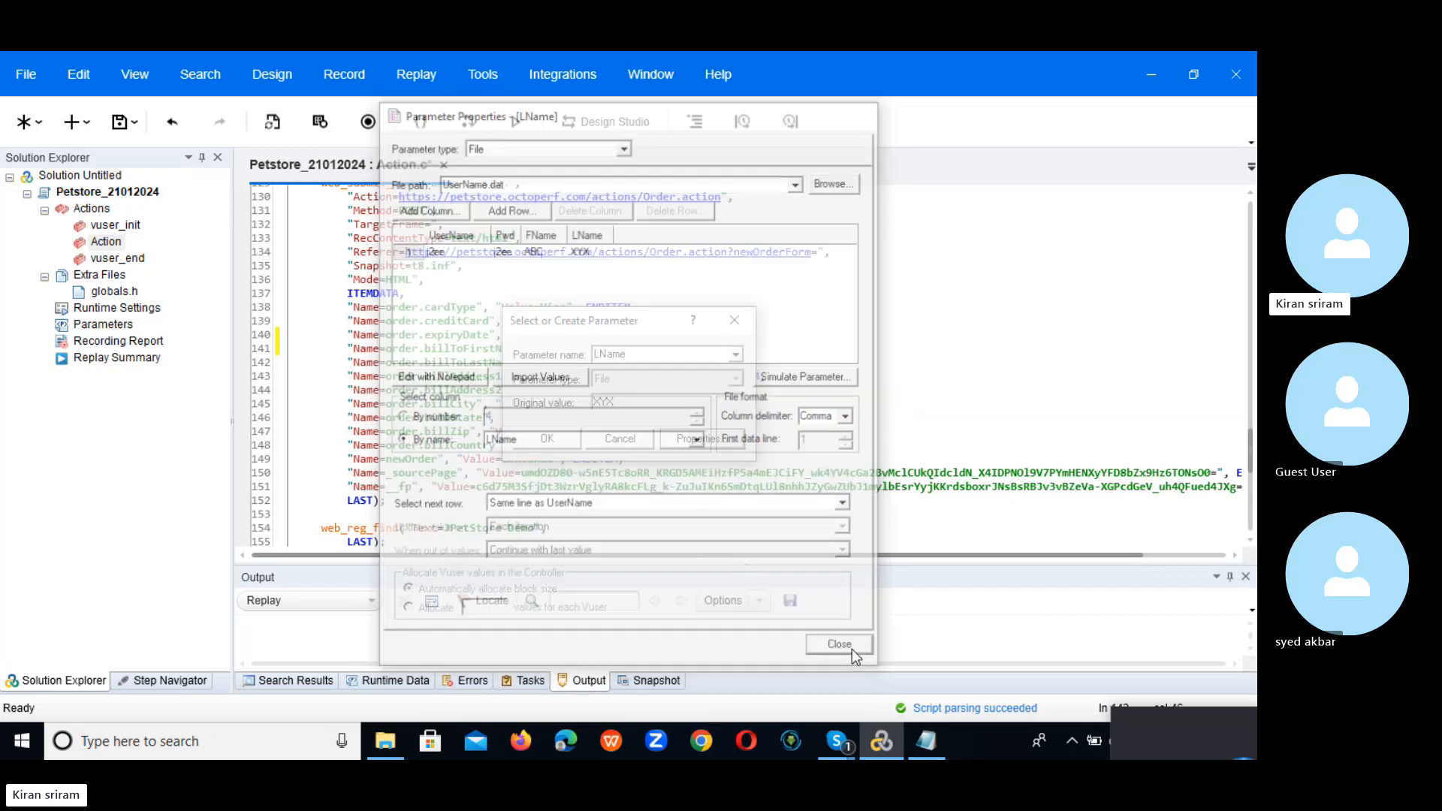
click(546, 440)
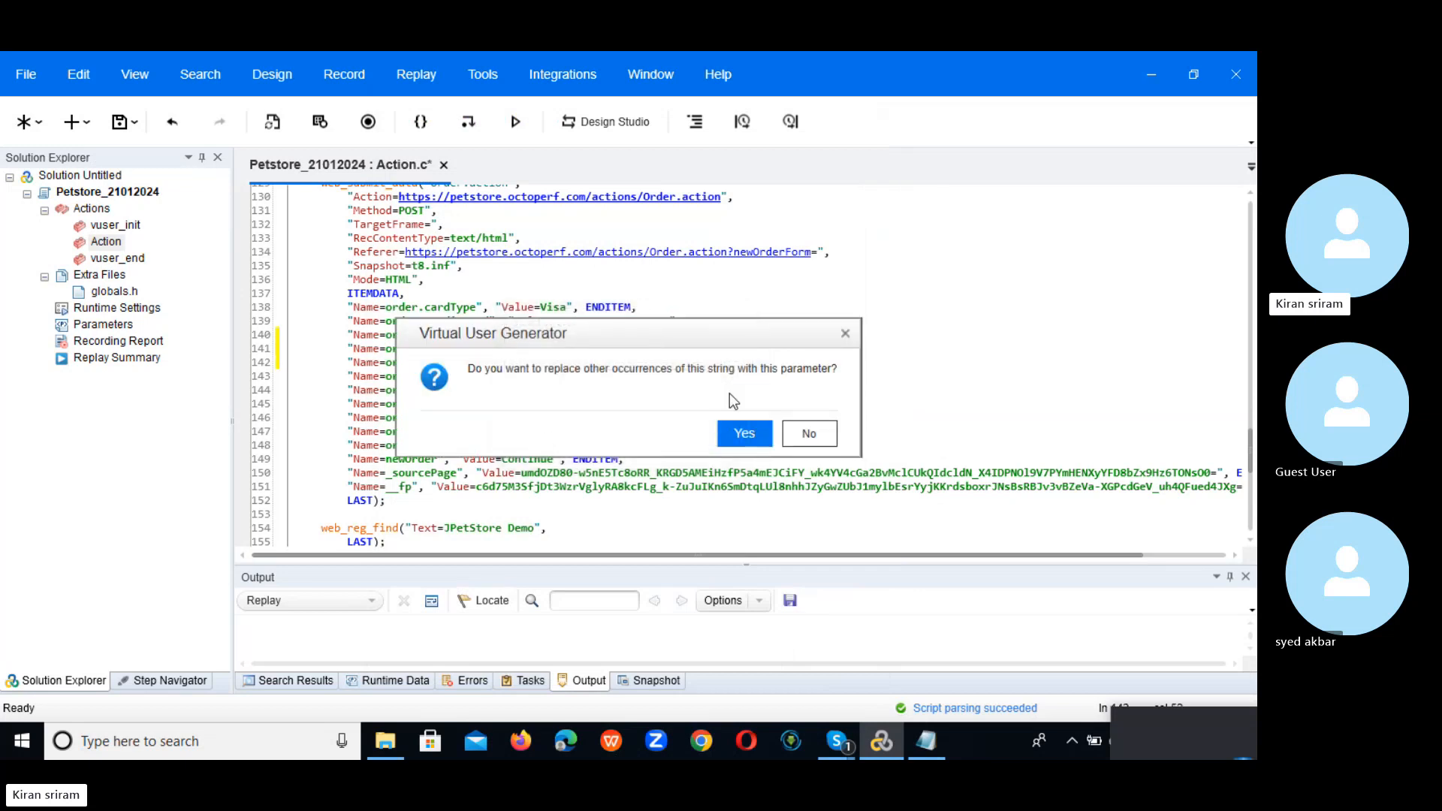
click(808, 436)
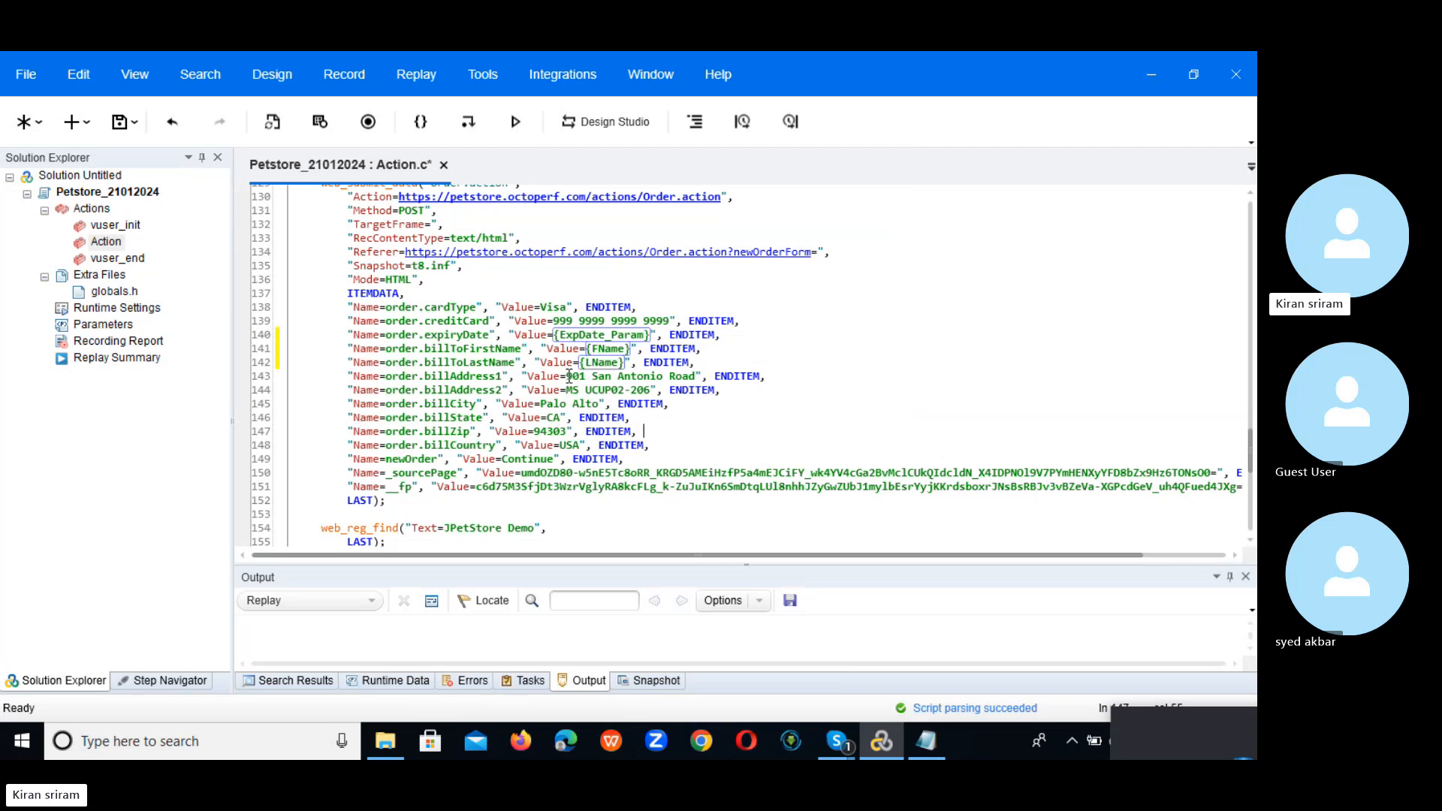
drag(567, 375, 698, 369)
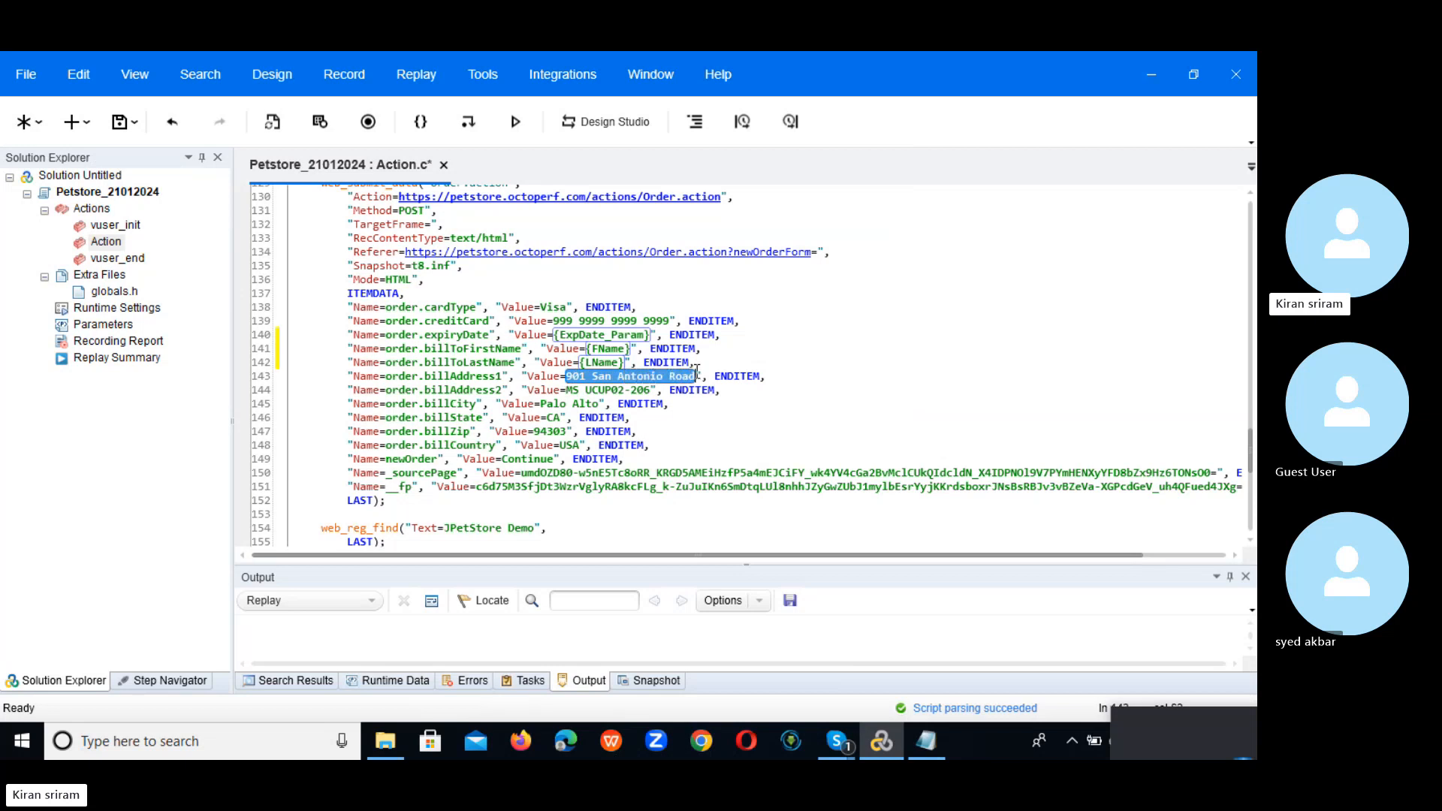
Step: Create a new parameter named Add1 for the address 901 San Antonio Road
right_click(655, 383)
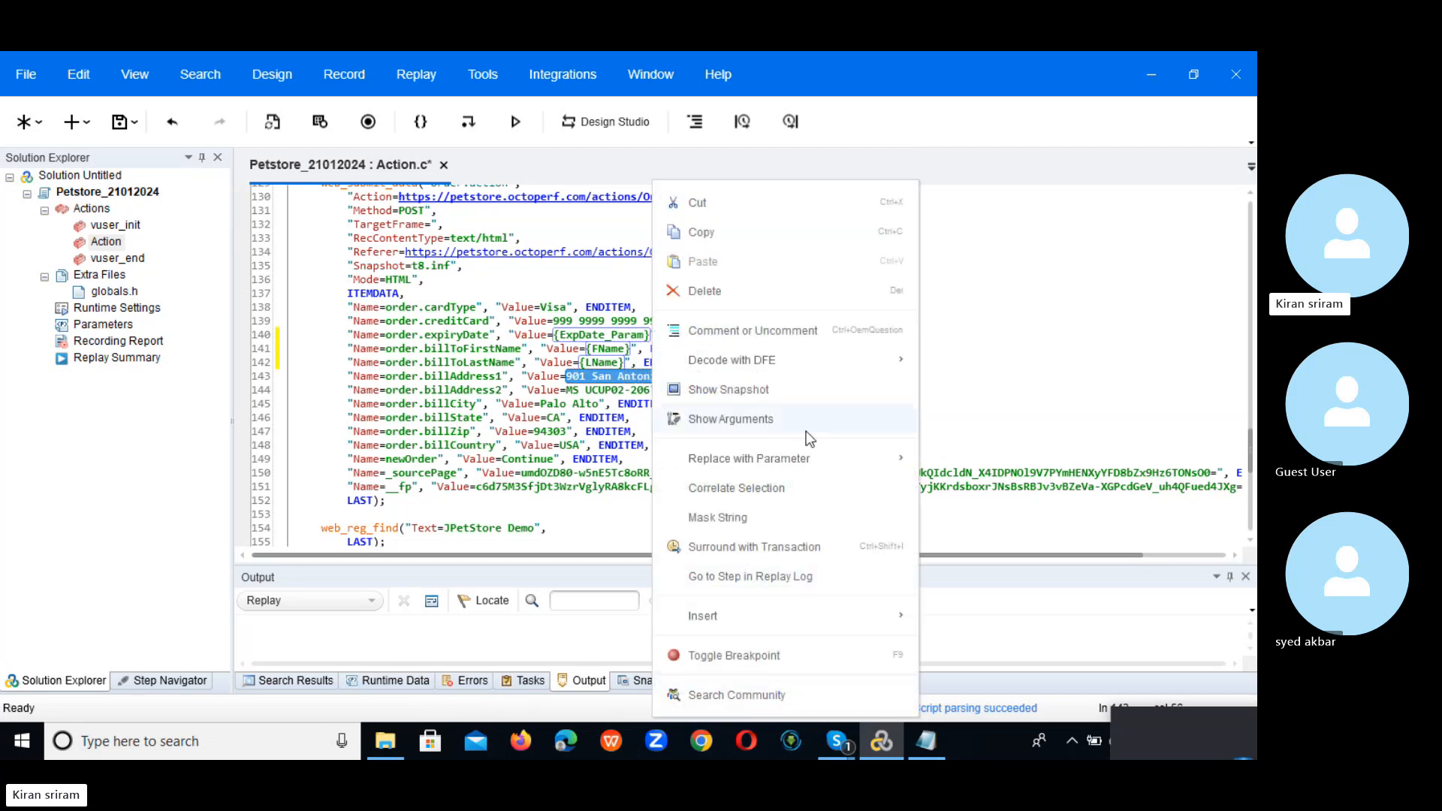
mouse_move(809, 457)
click(1003, 460)
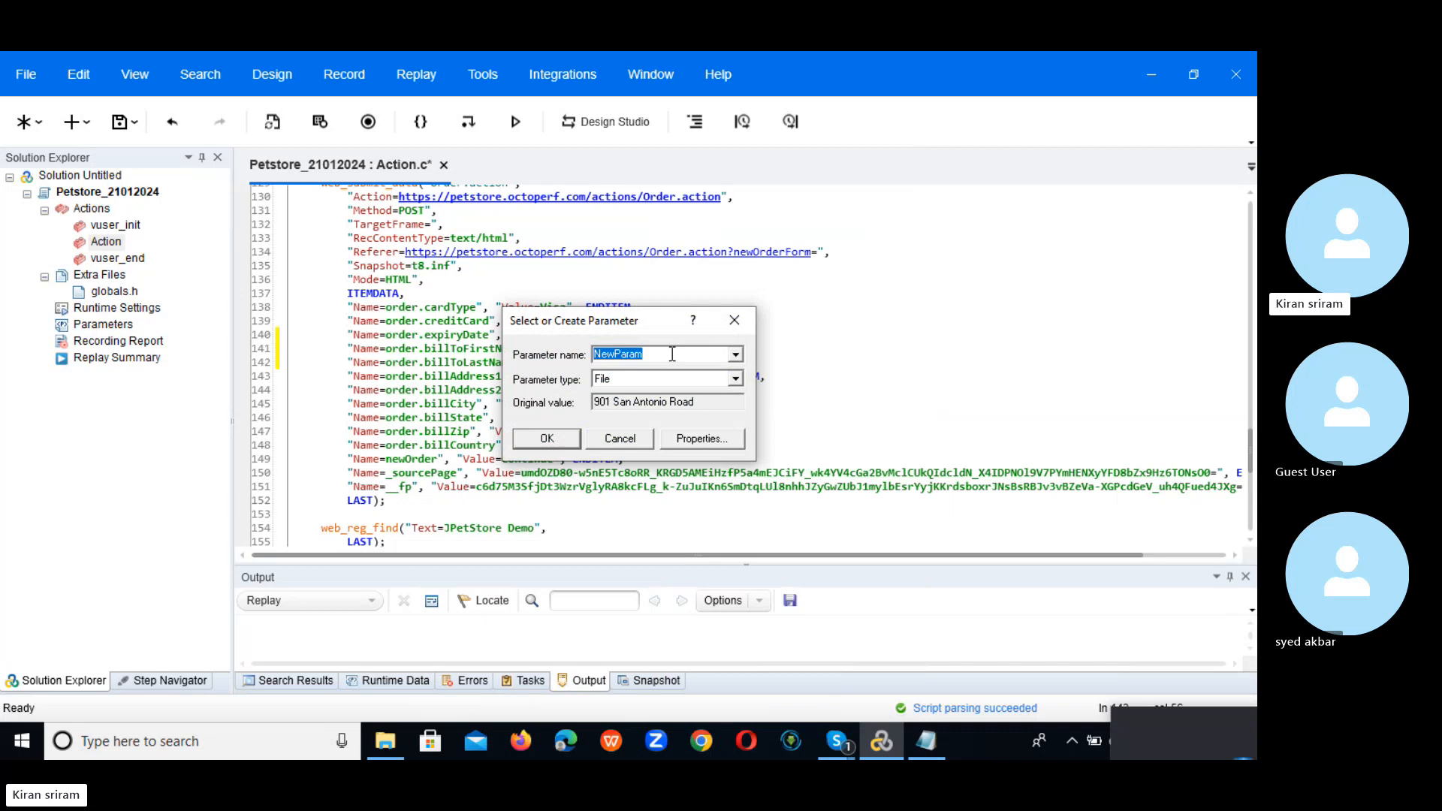
text(Add1)
Step: Point Add1 at UserName.dat, adding an Add1 column and selecting it by name
click(702, 439)
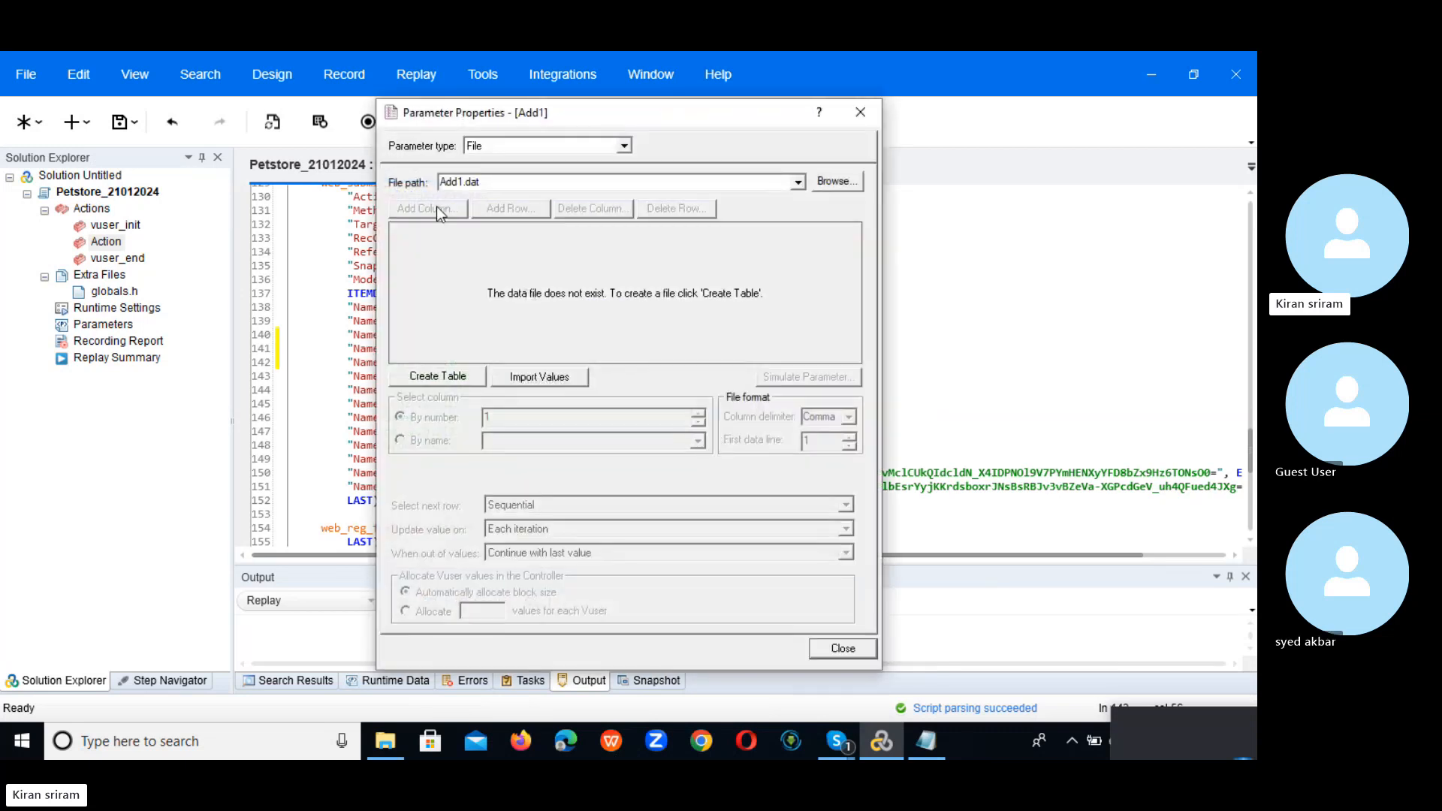
click(799, 185)
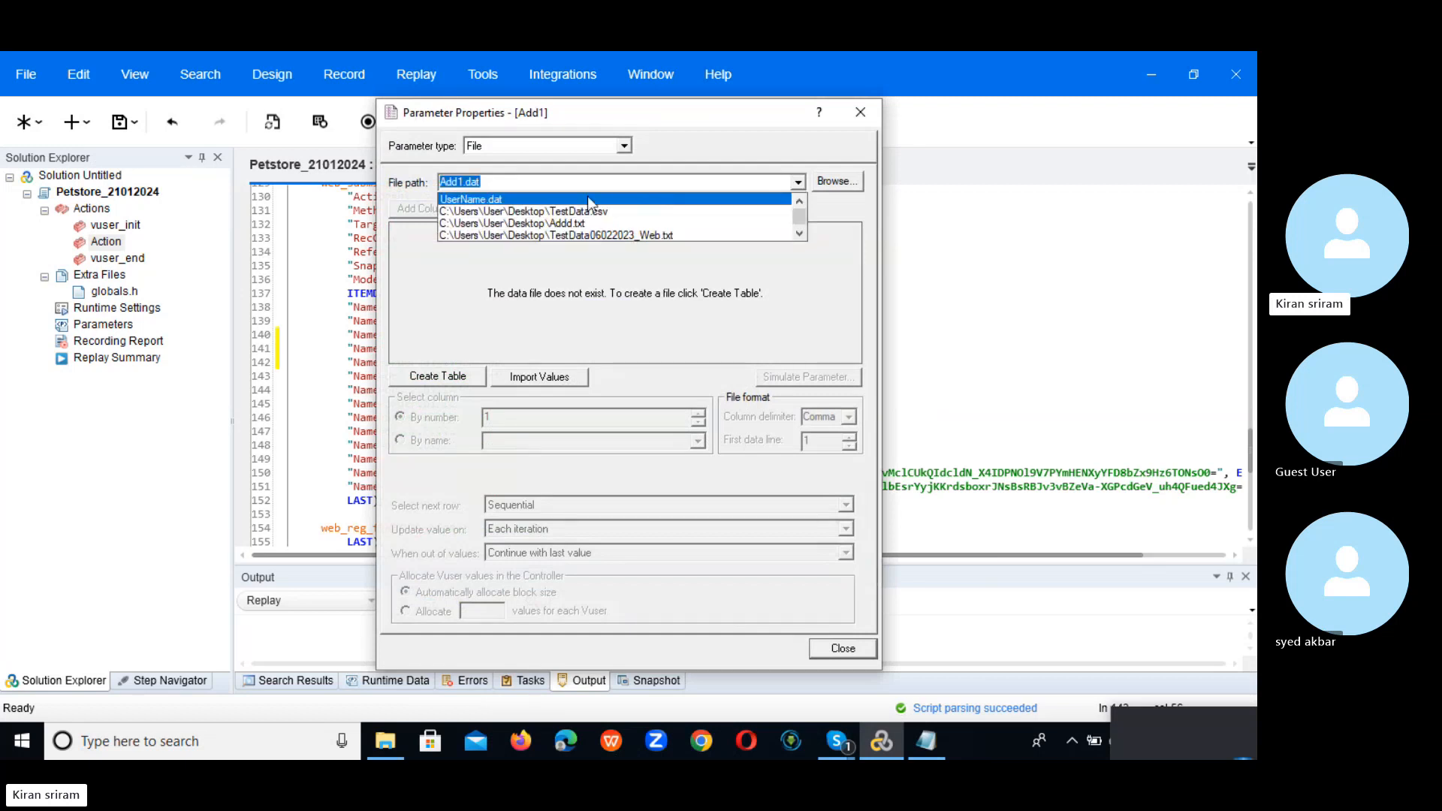
click(563, 194)
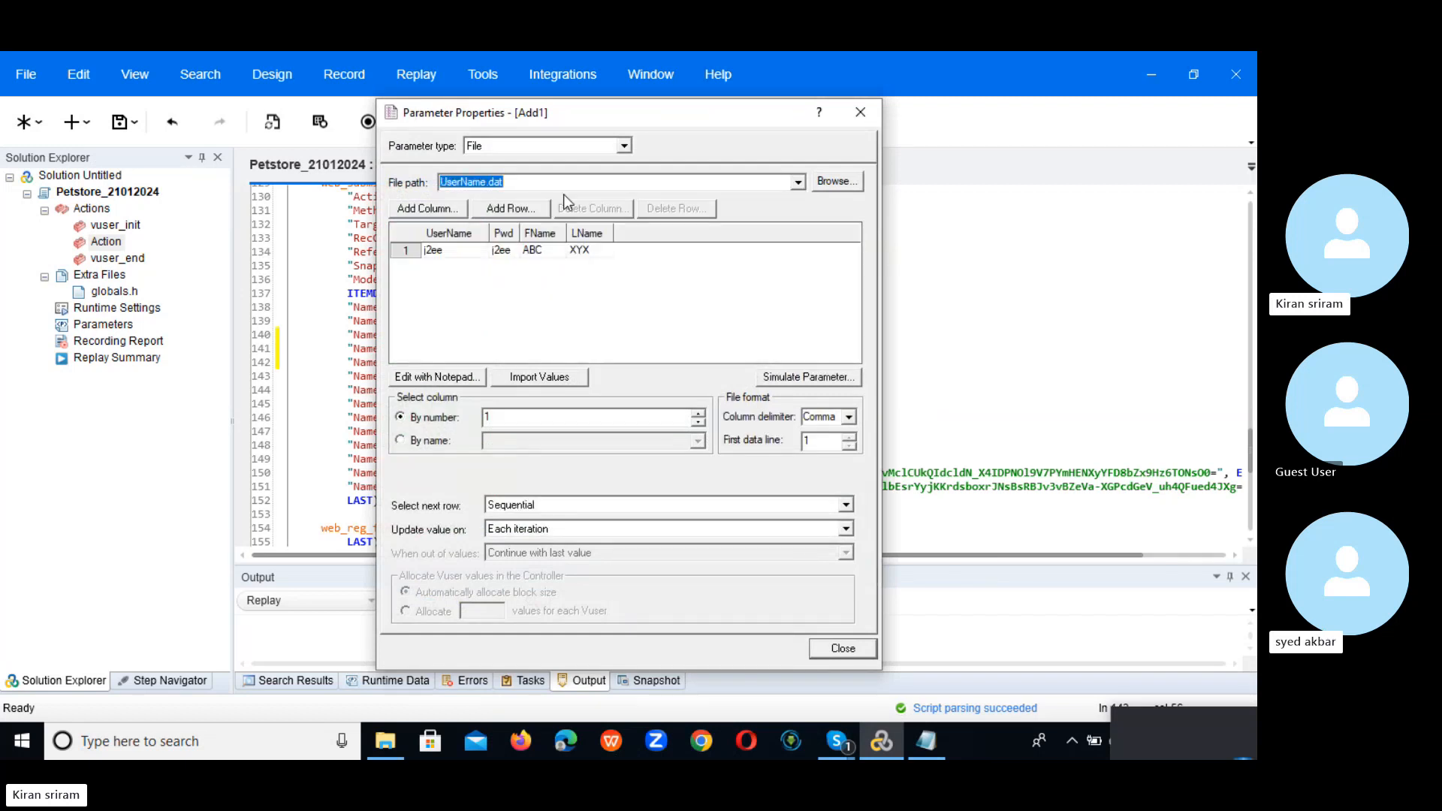
click(418, 213)
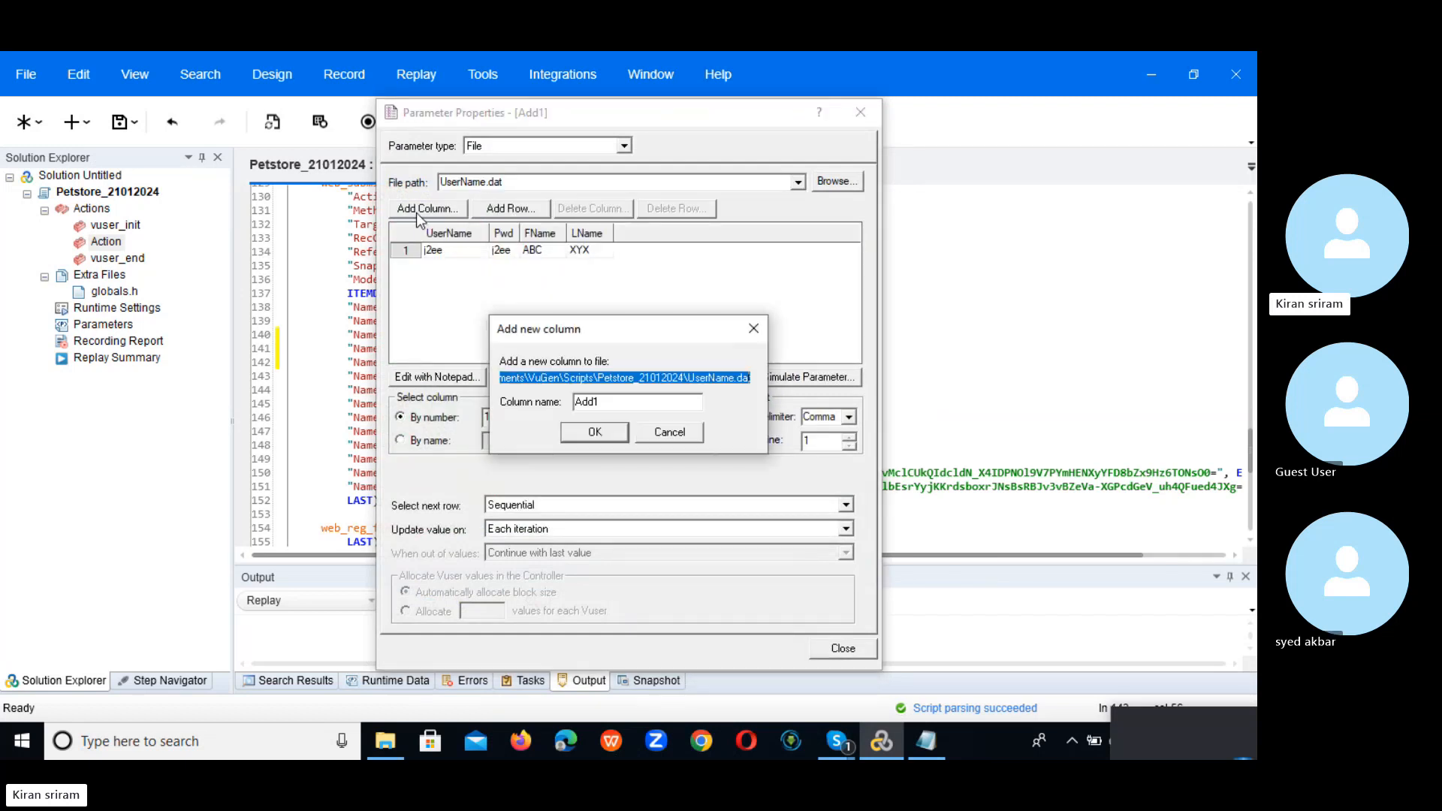
click(606, 434)
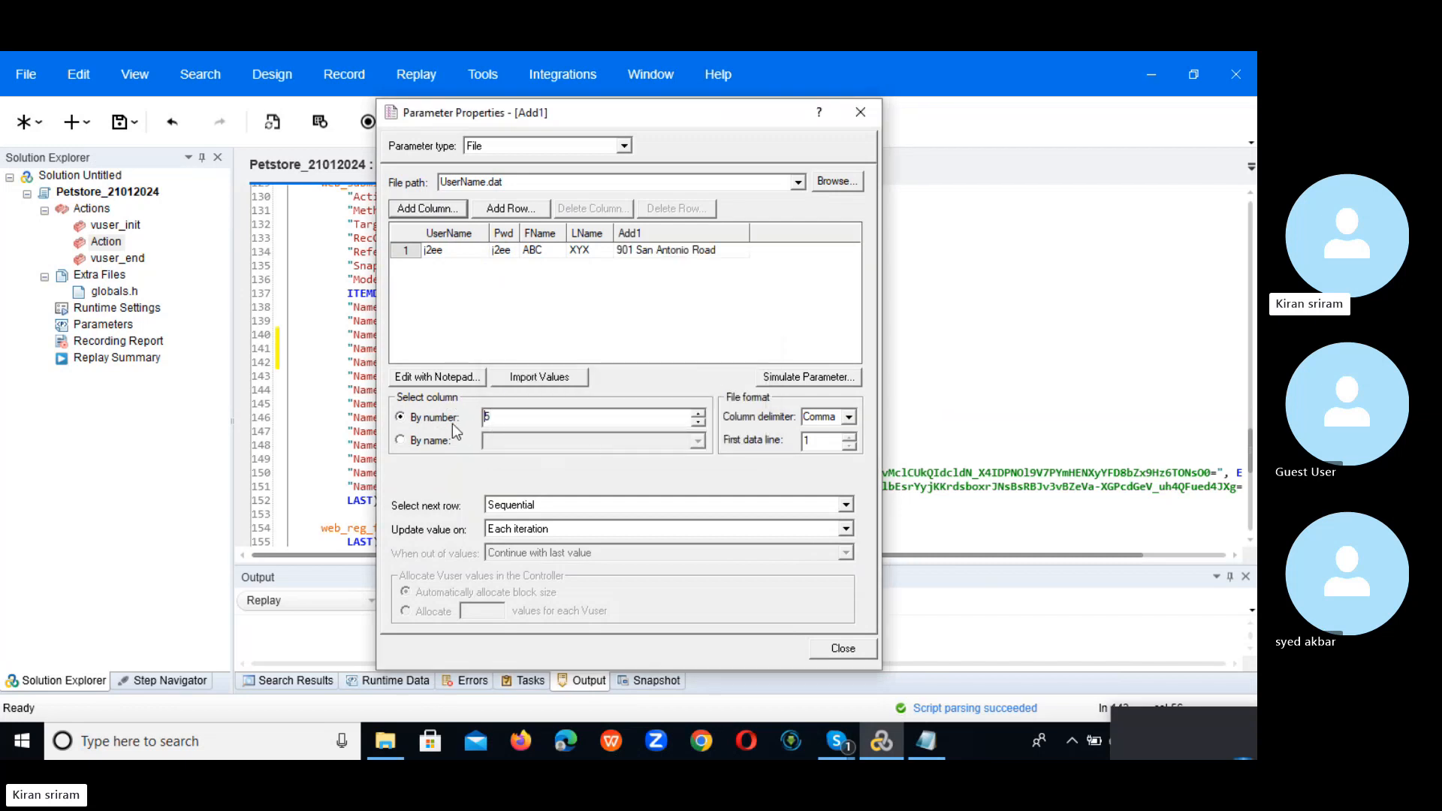
click(425, 444)
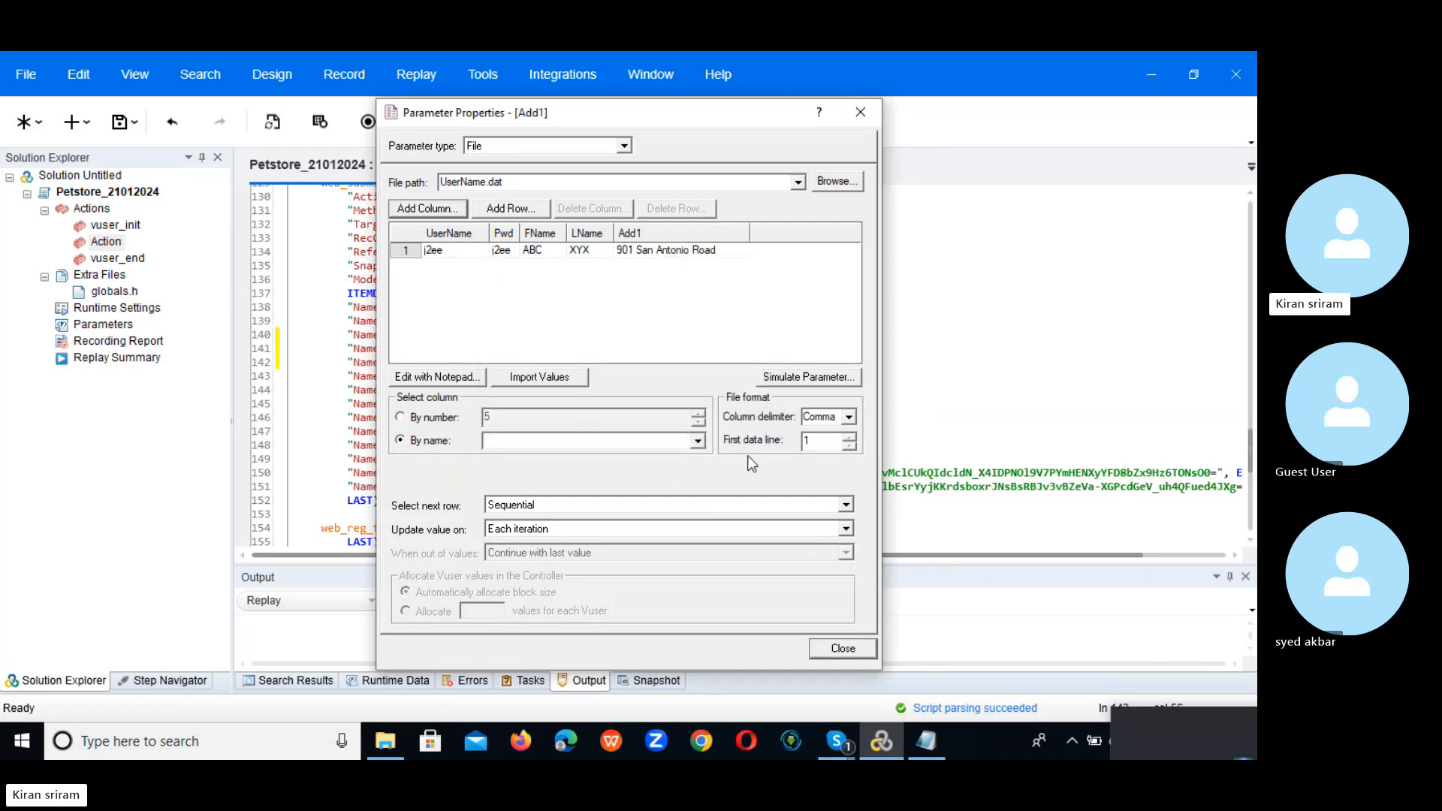
click(699, 442)
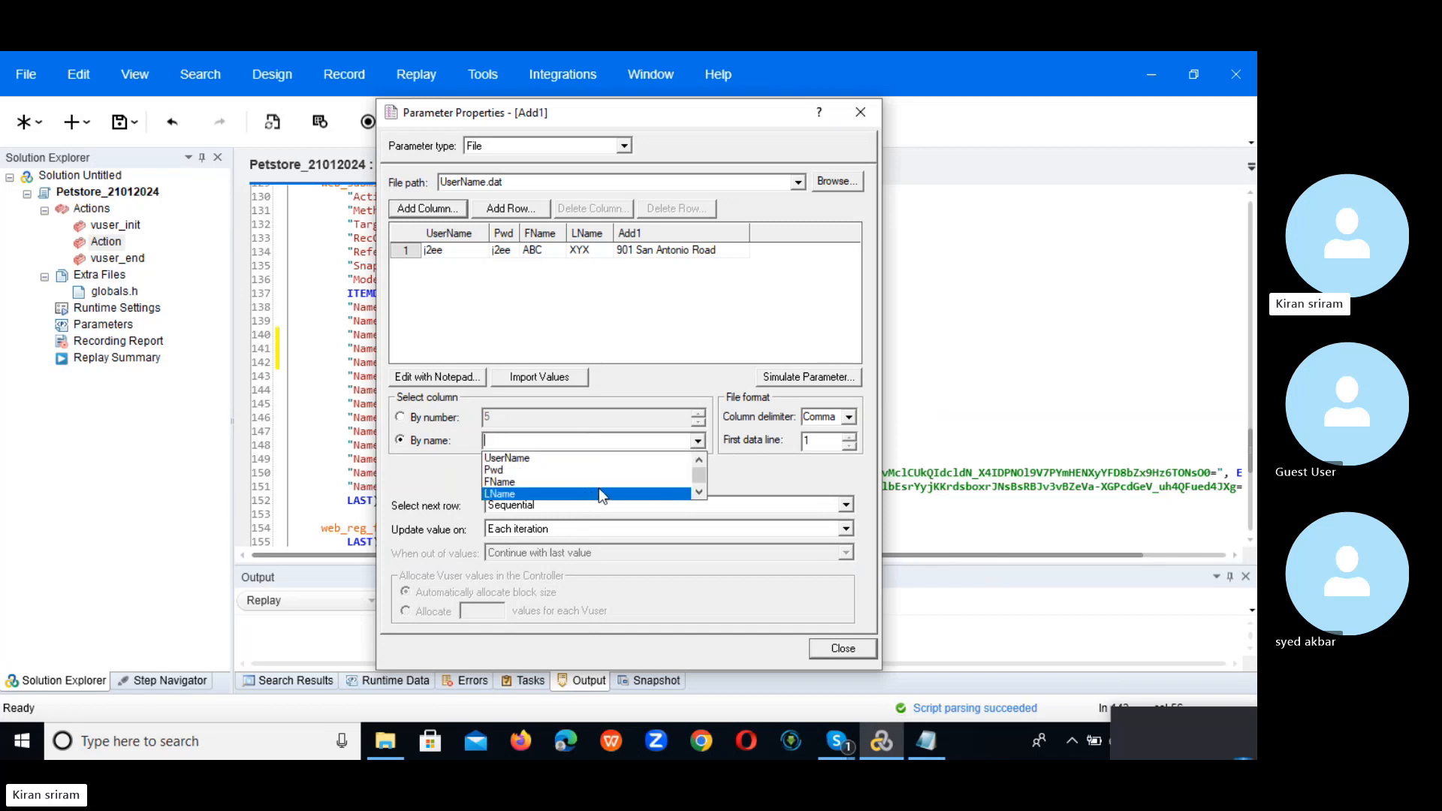
click(699, 493)
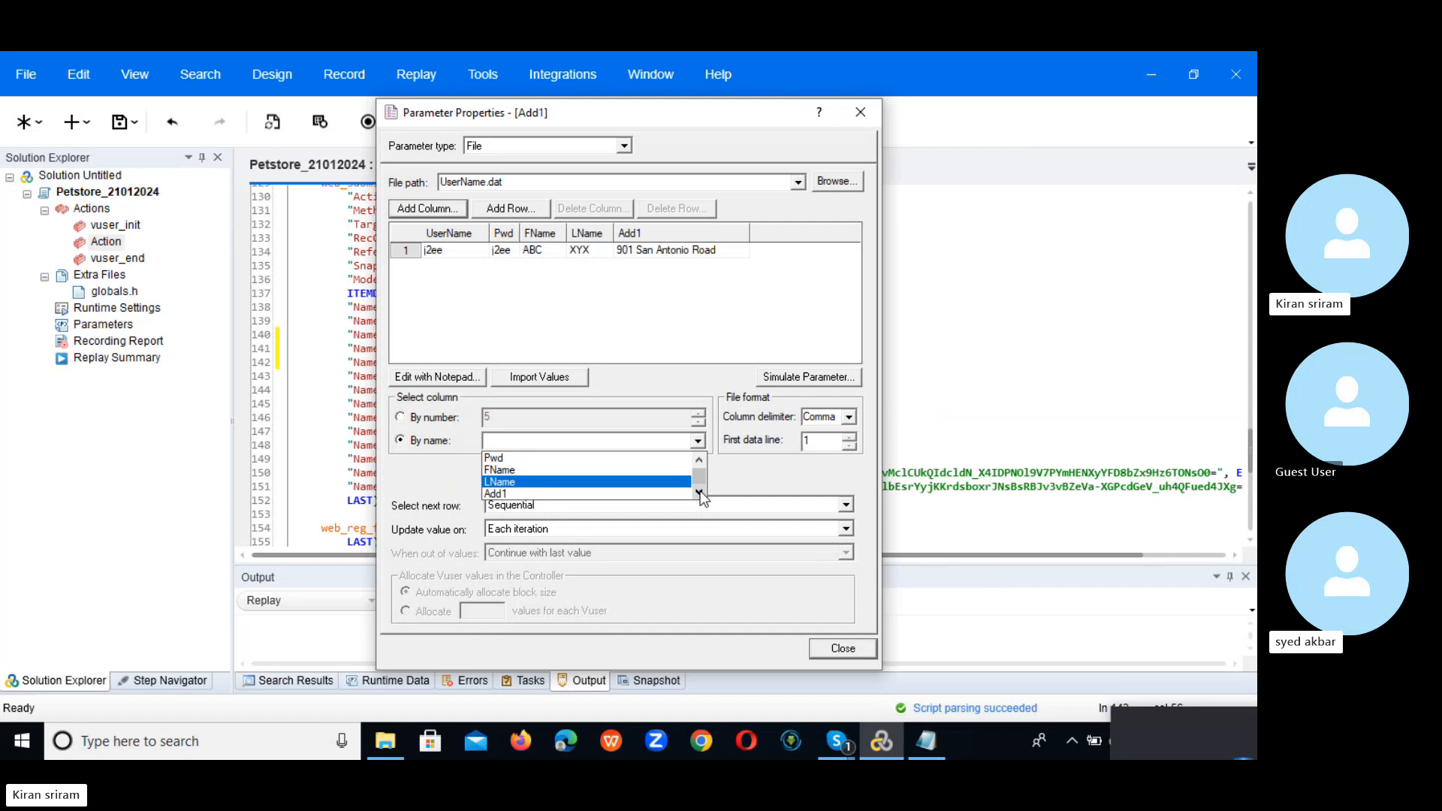
click(645, 494)
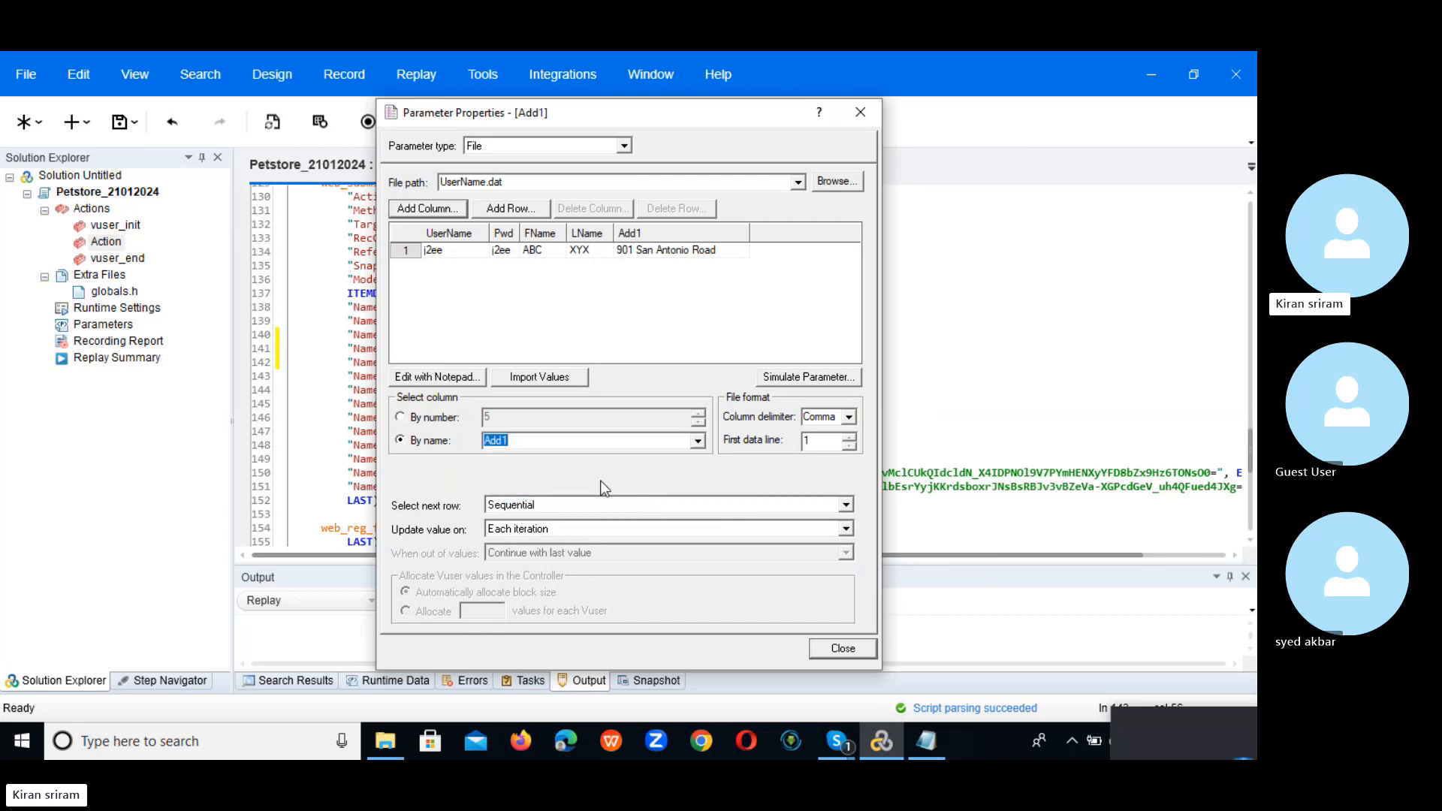
Step: Set Add1's next row to Same line as UserName and replace only this address occurrence
click(845, 505)
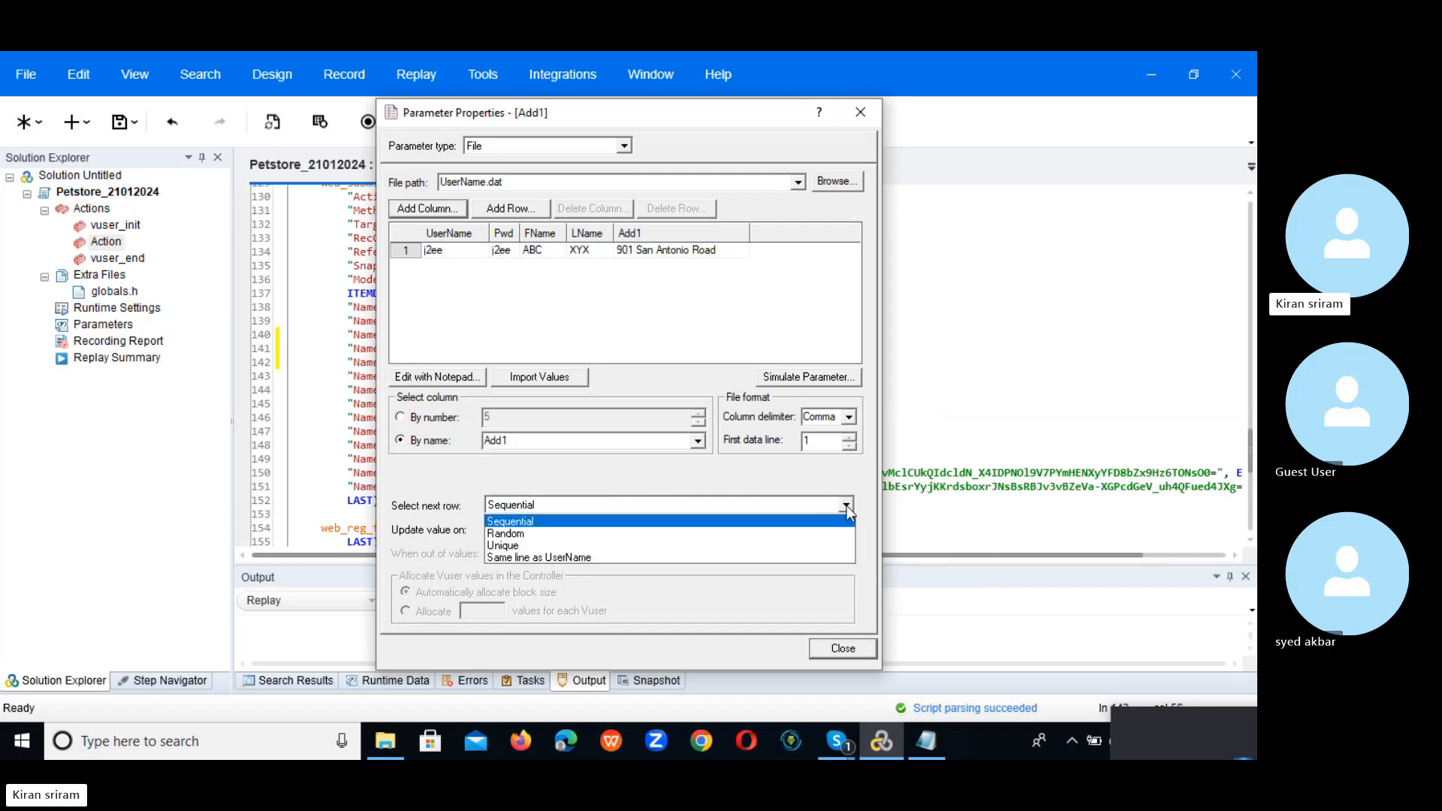
click(736, 557)
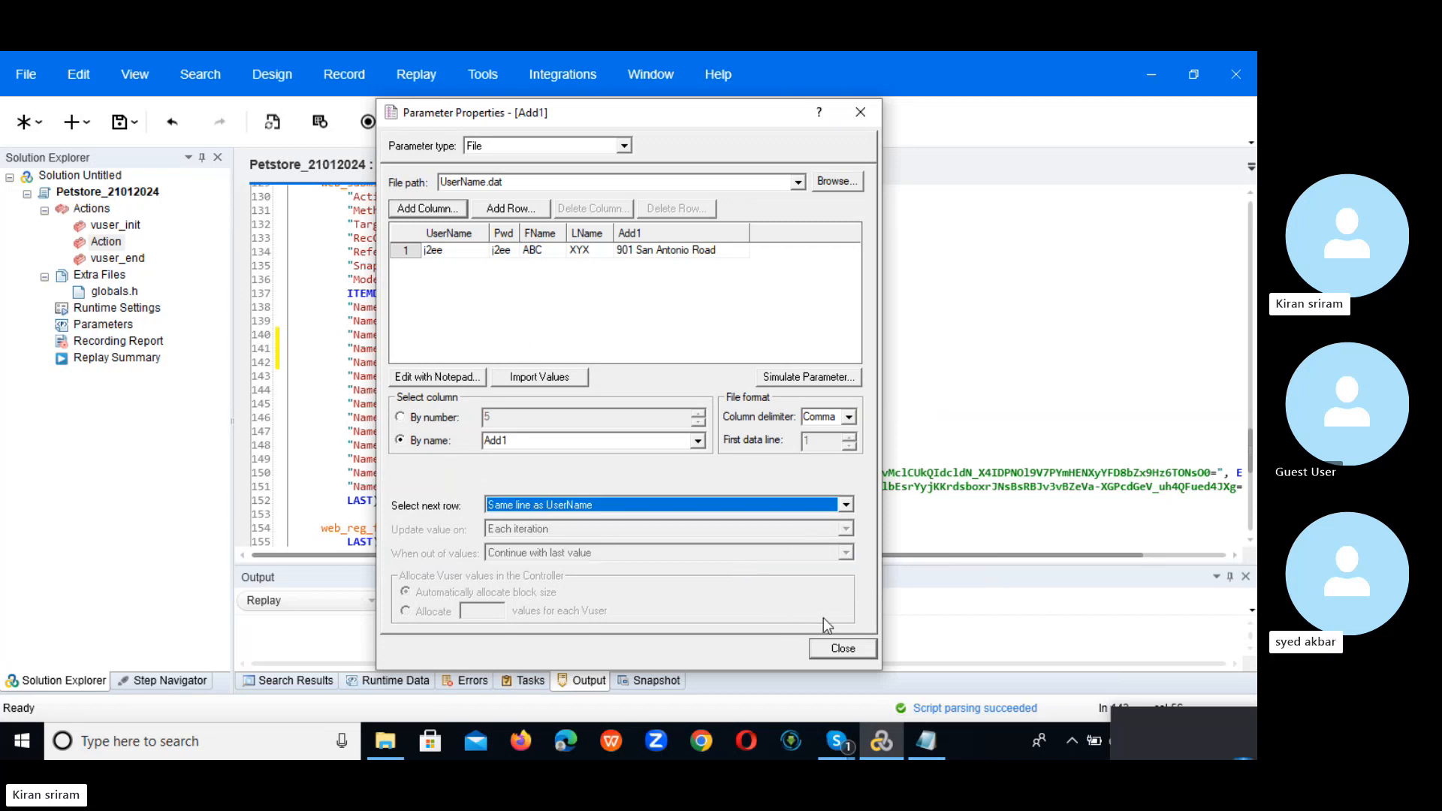
click(832, 655)
click(563, 440)
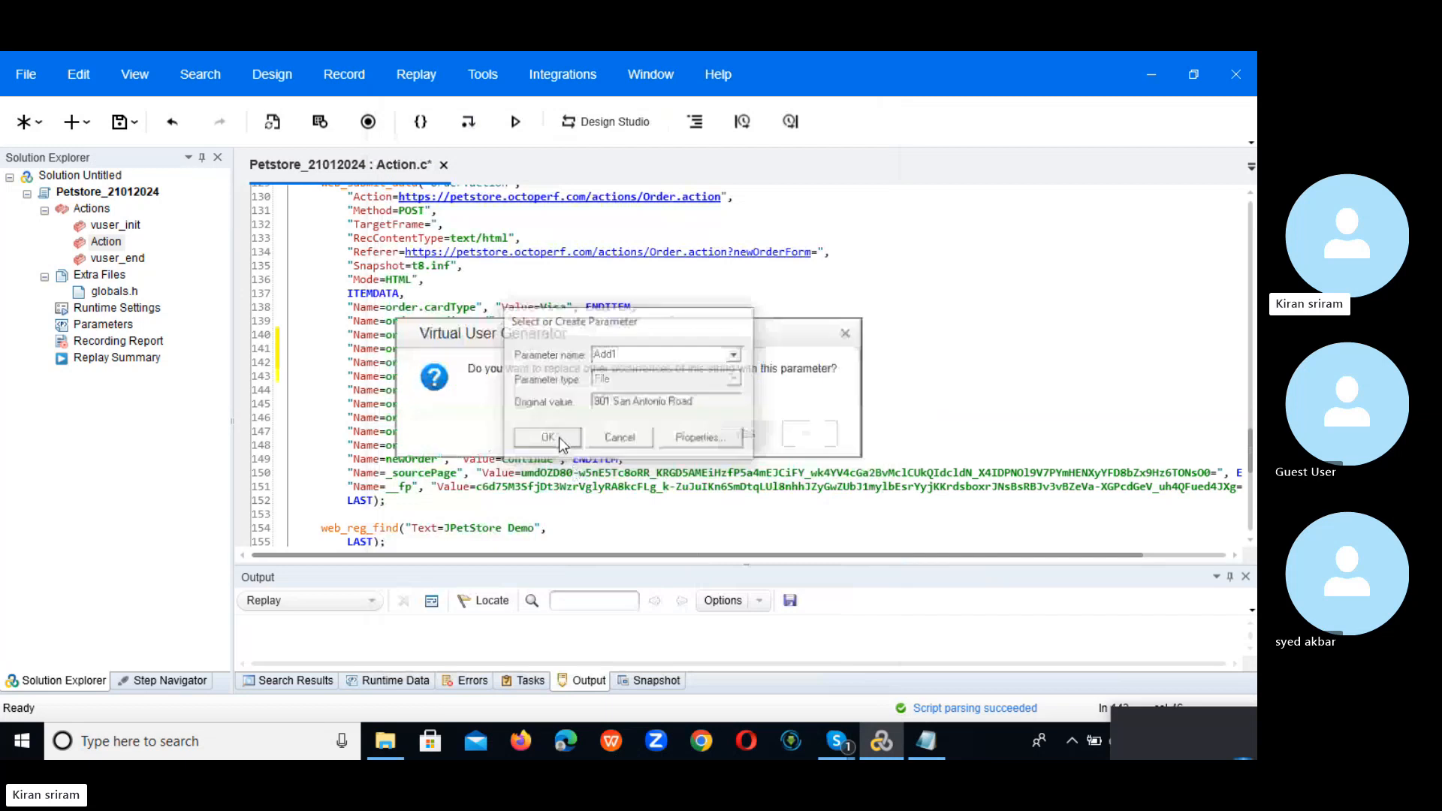
click(812, 430)
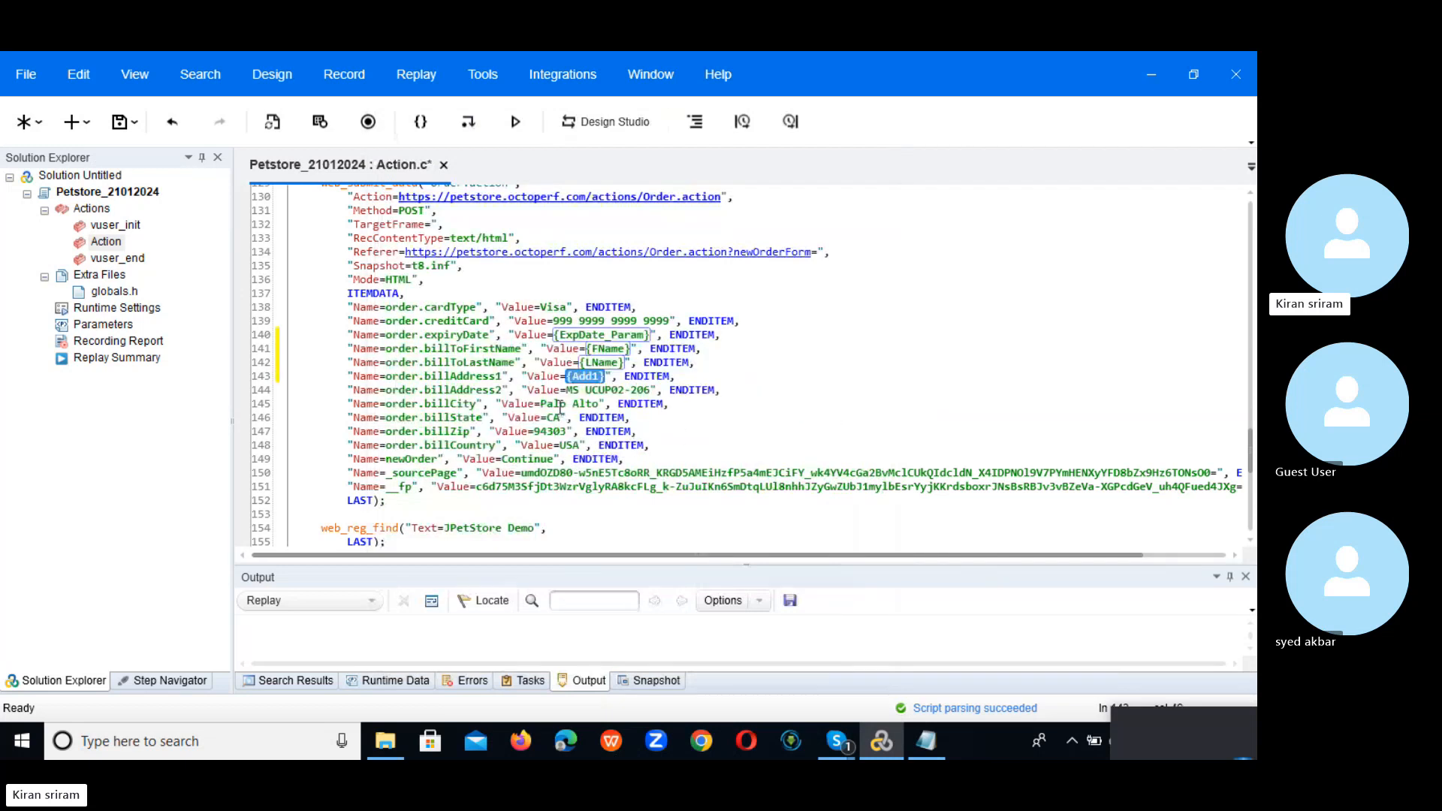
Step: Create a new parameter named Add2 for the billAddress2 value MS UCUP02-206
drag(565, 390, 651, 390)
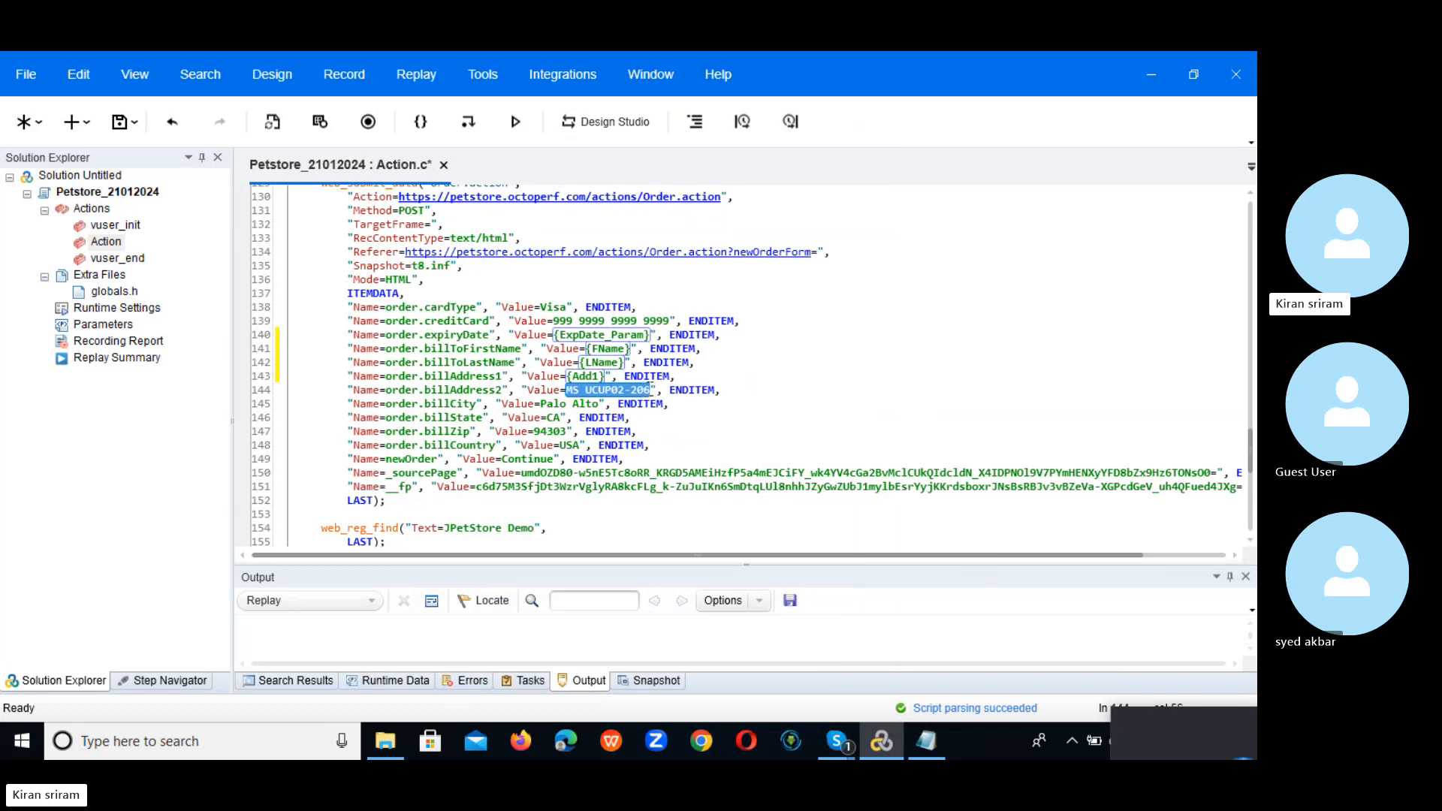
right_click(639, 390)
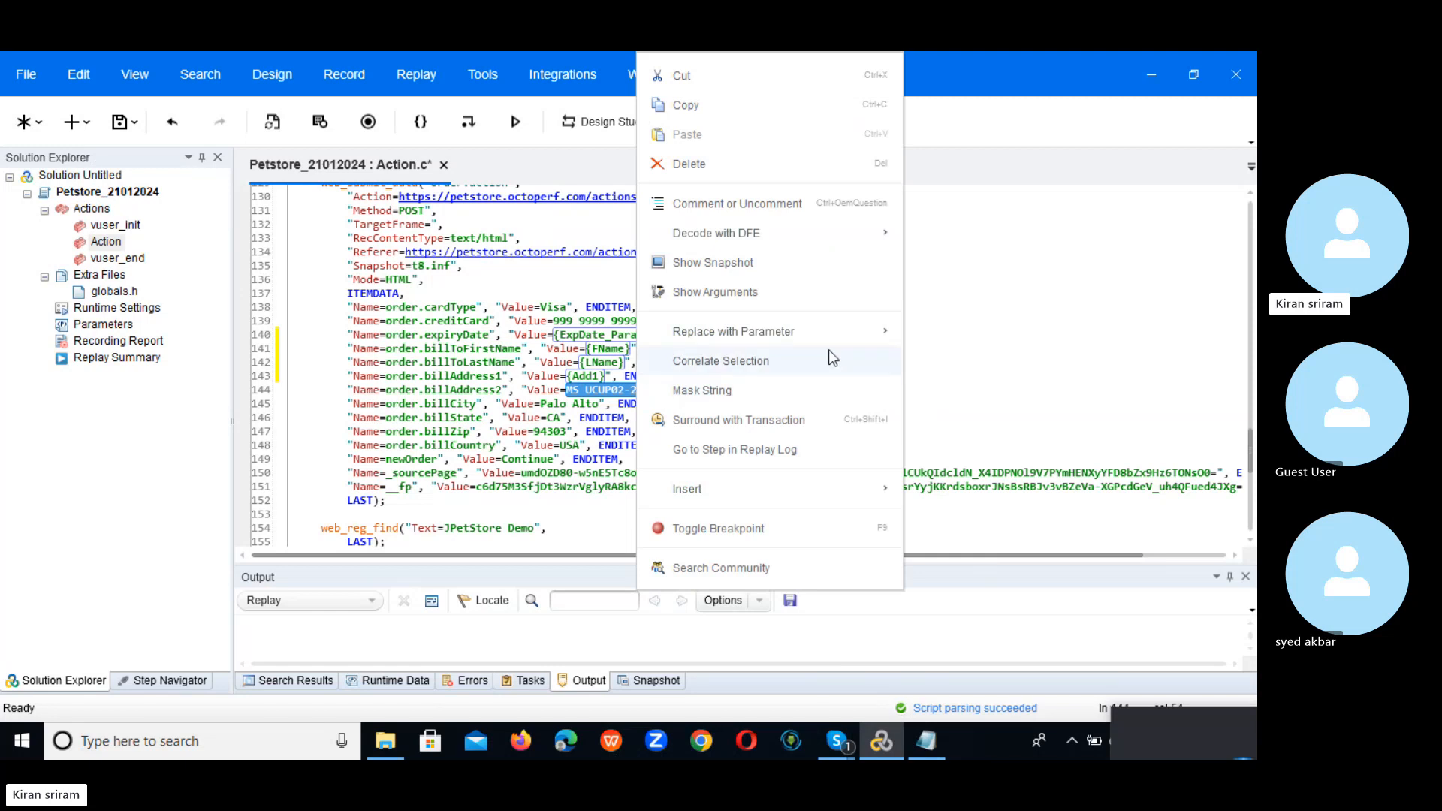
mouse_move(876, 333)
click(976, 337)
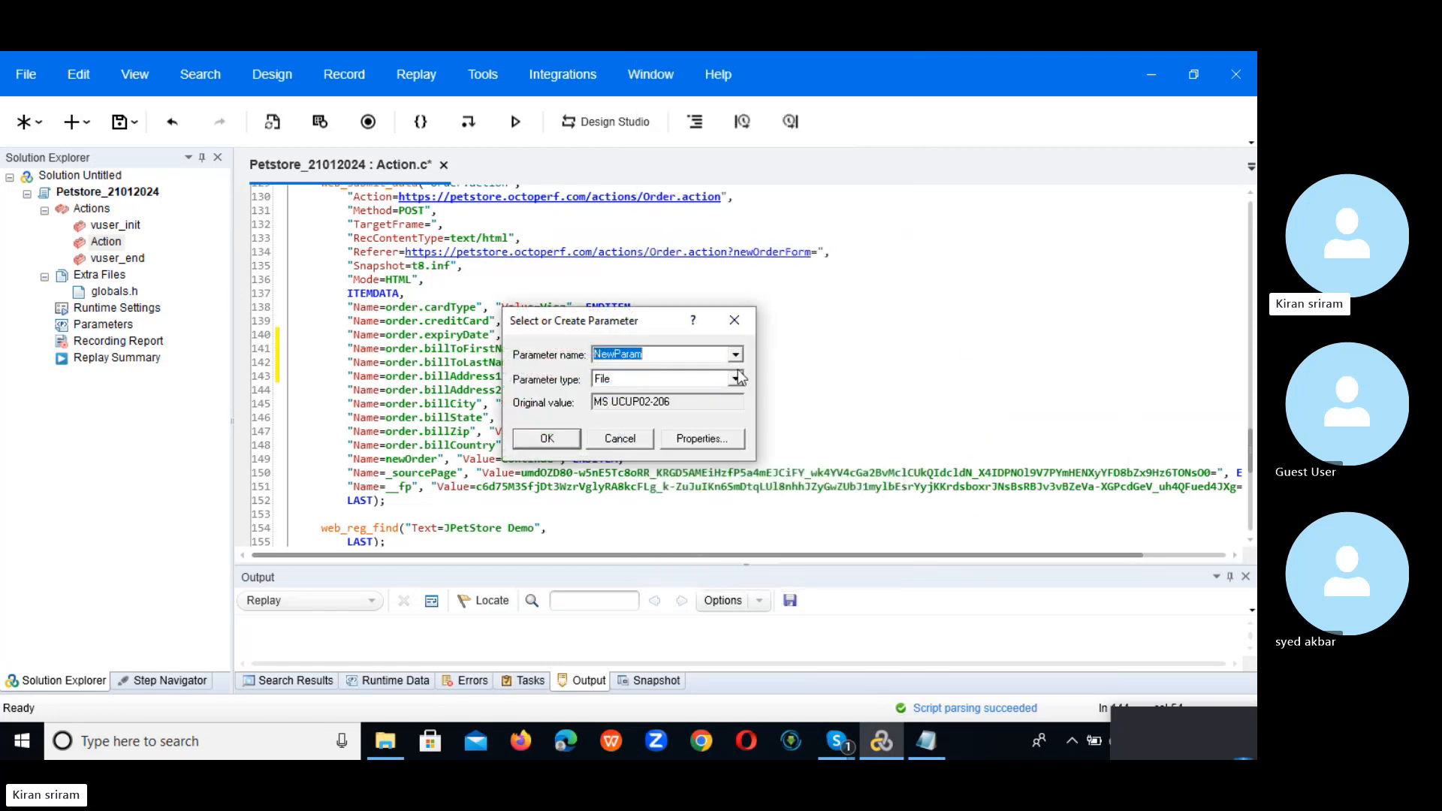
drag(651, 322, 876, 339)
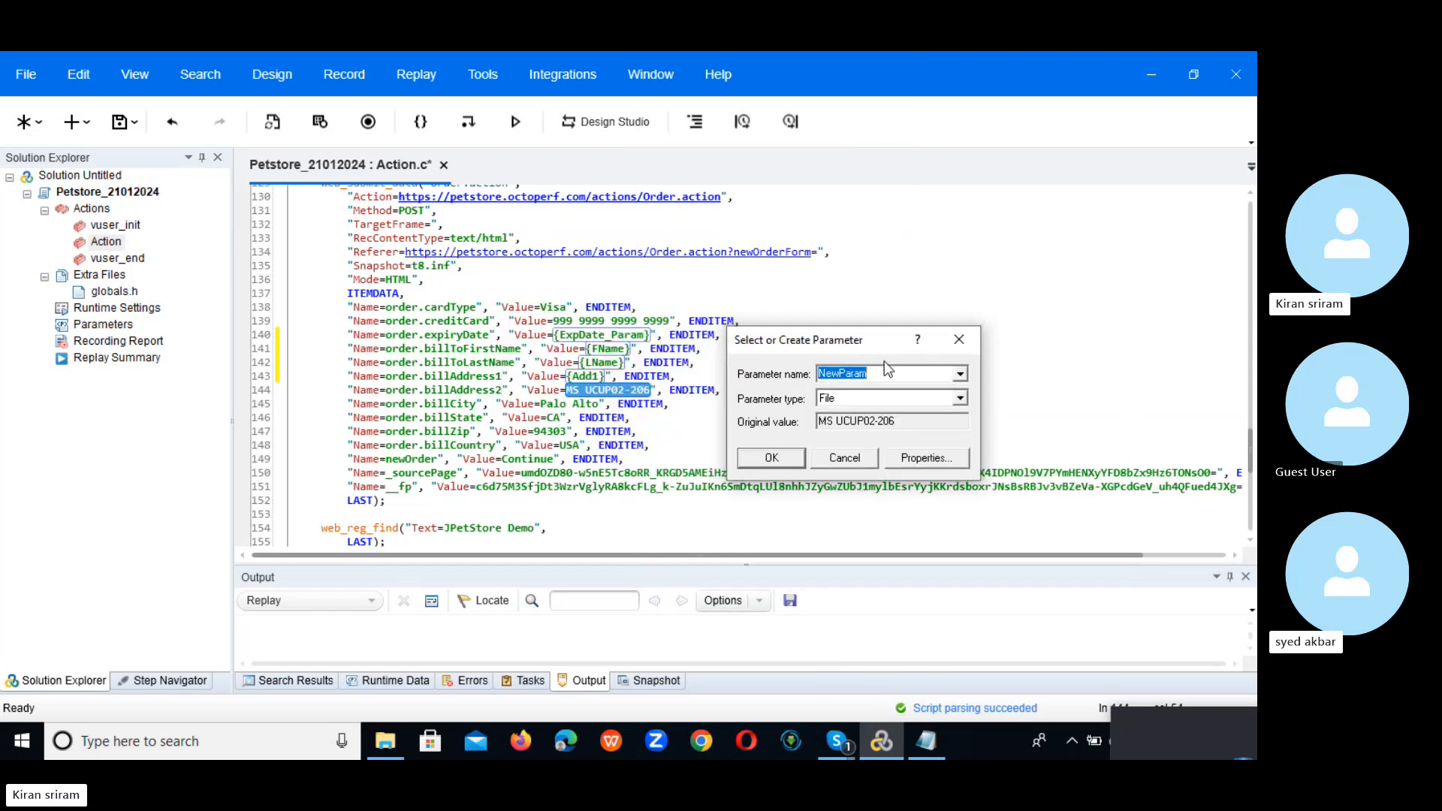
text(Add2)
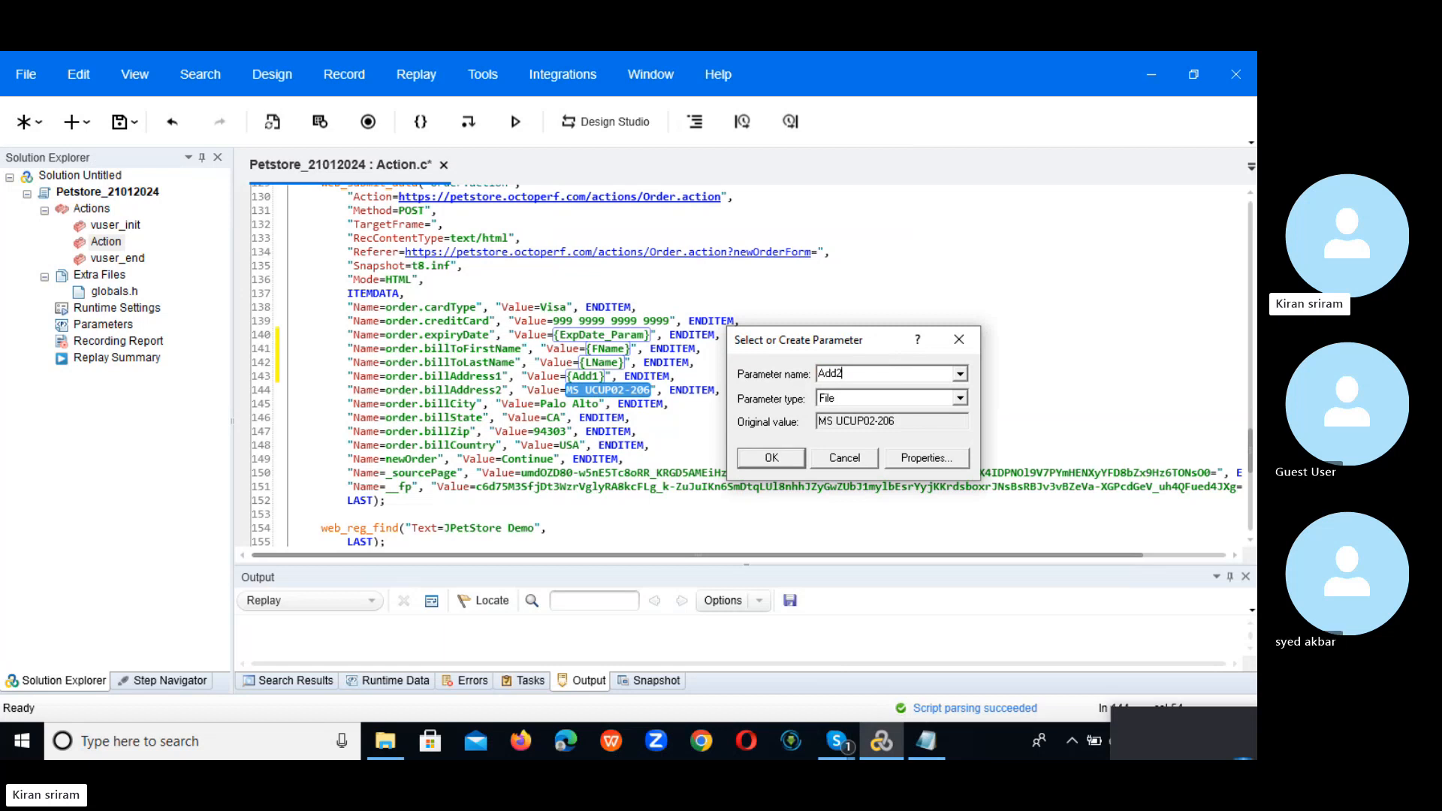
Step: Point Add2 at UserName.dat, adding an Add2 column and selecting it by name
click(925, 458)
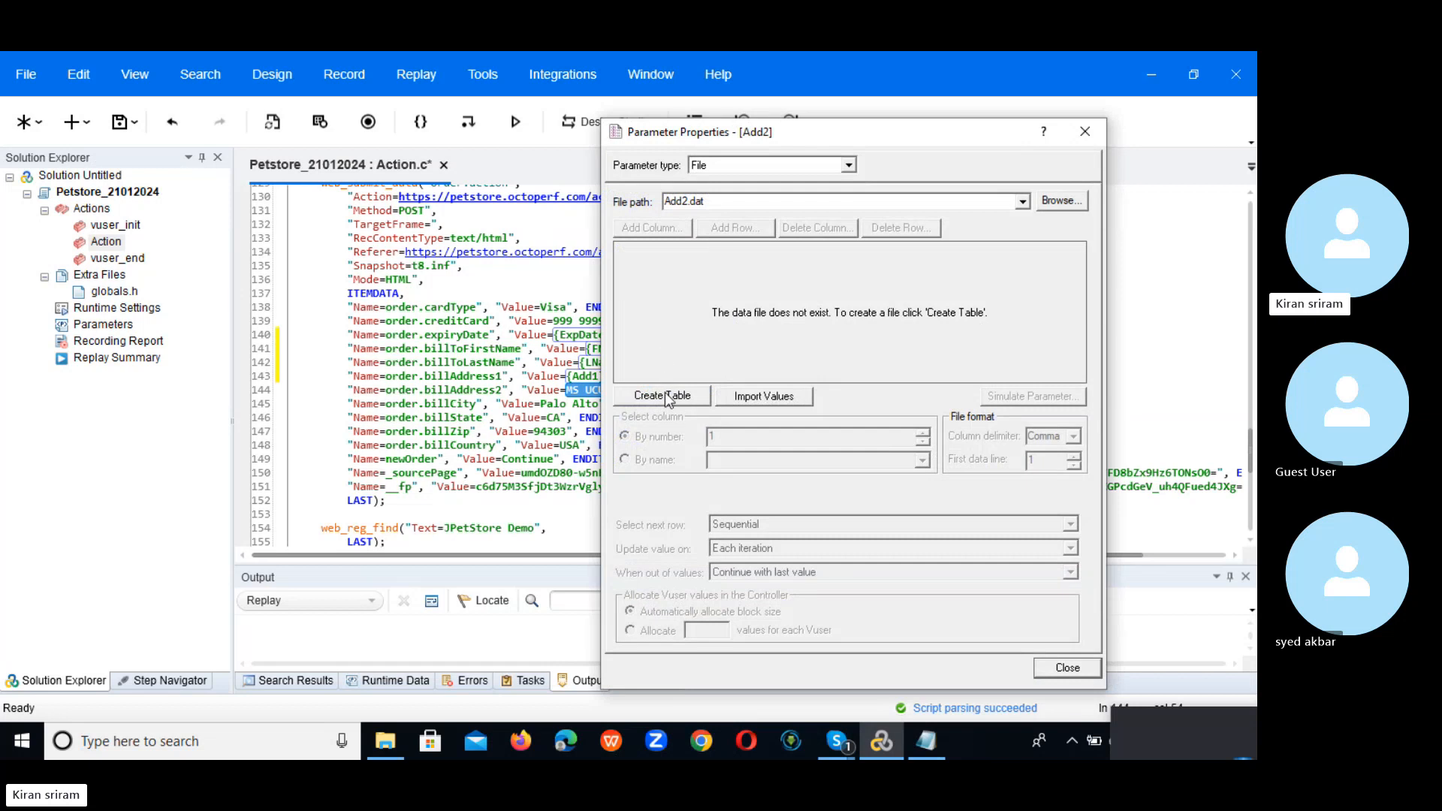
click(1022, 201)
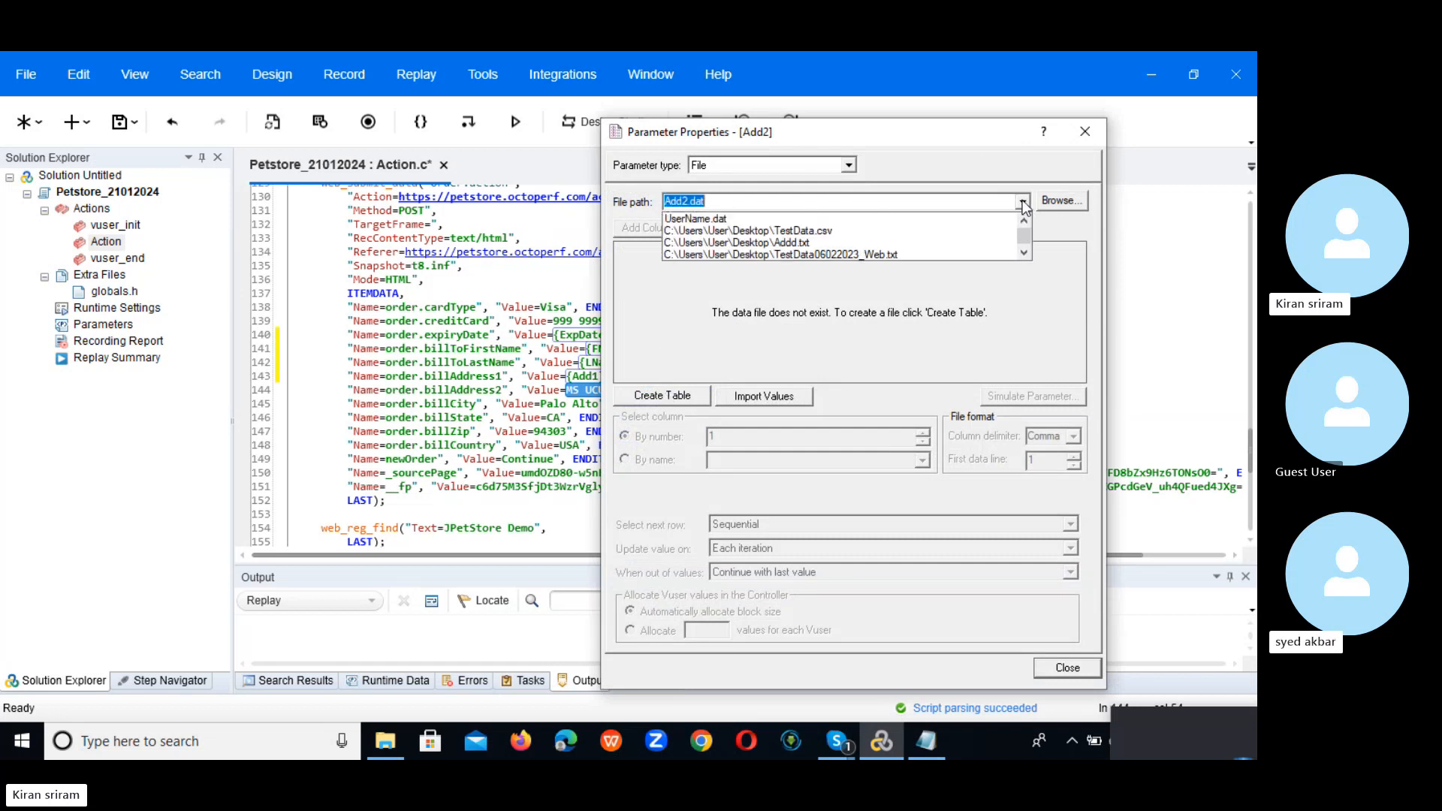
click(754, 219)
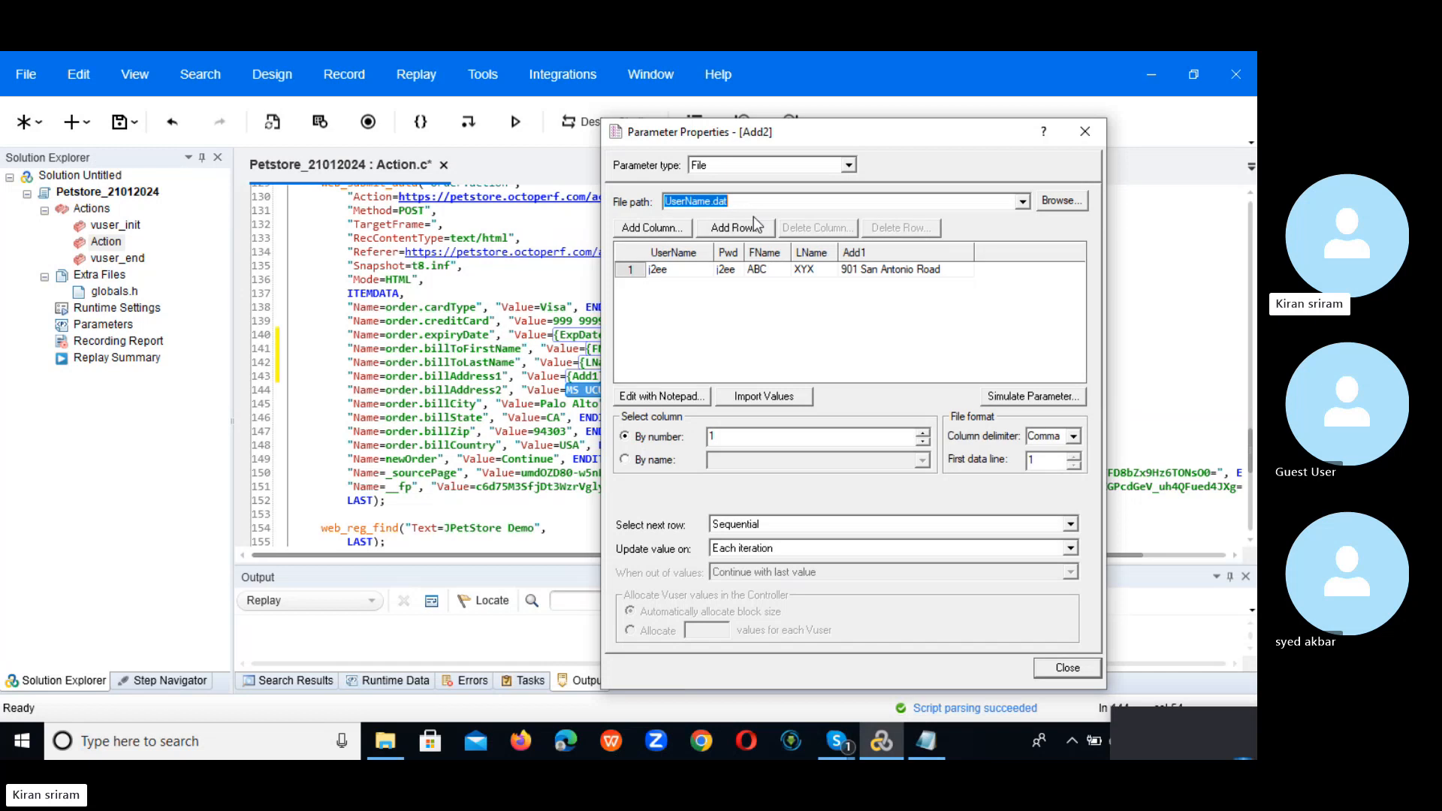
click(636, 229)
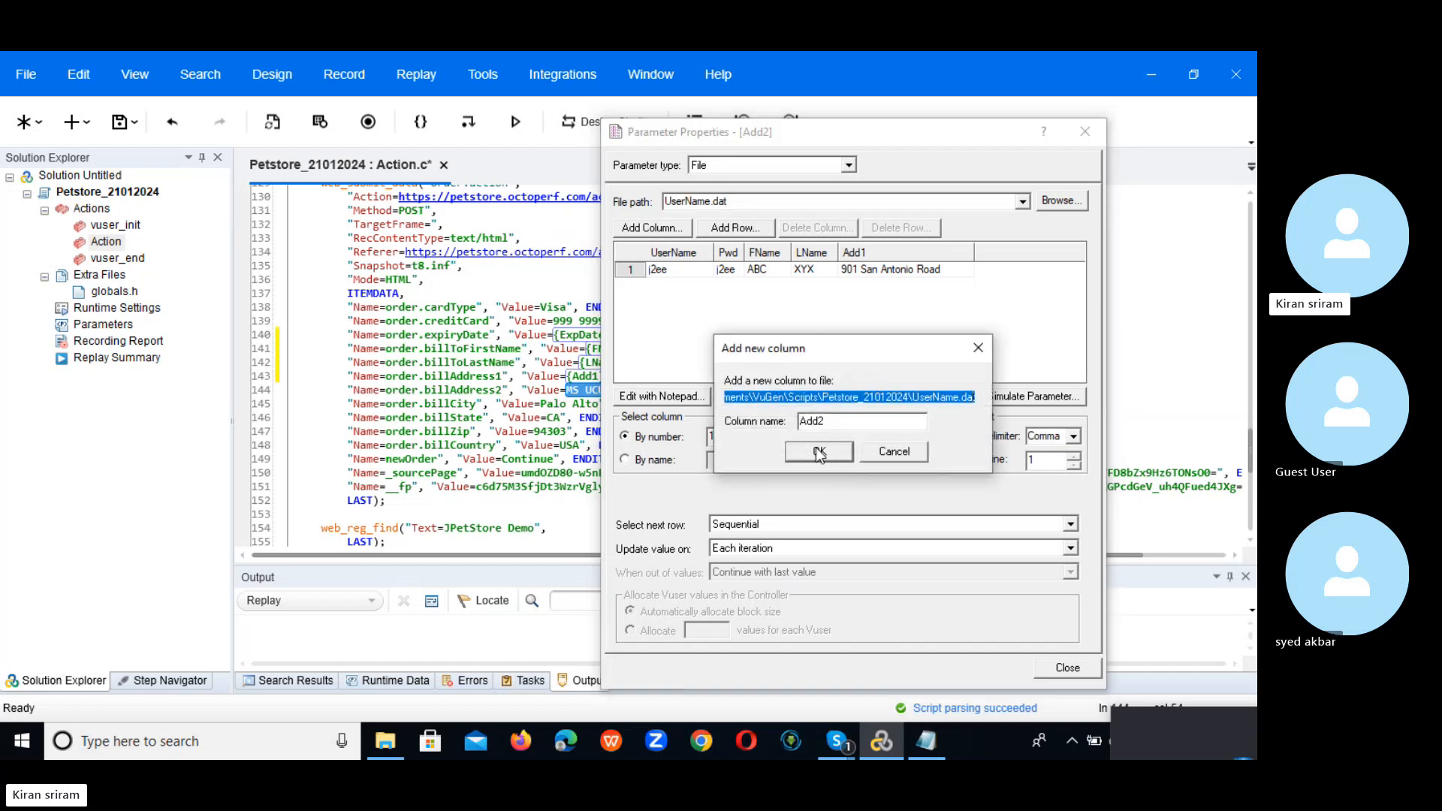
click(817, 450)
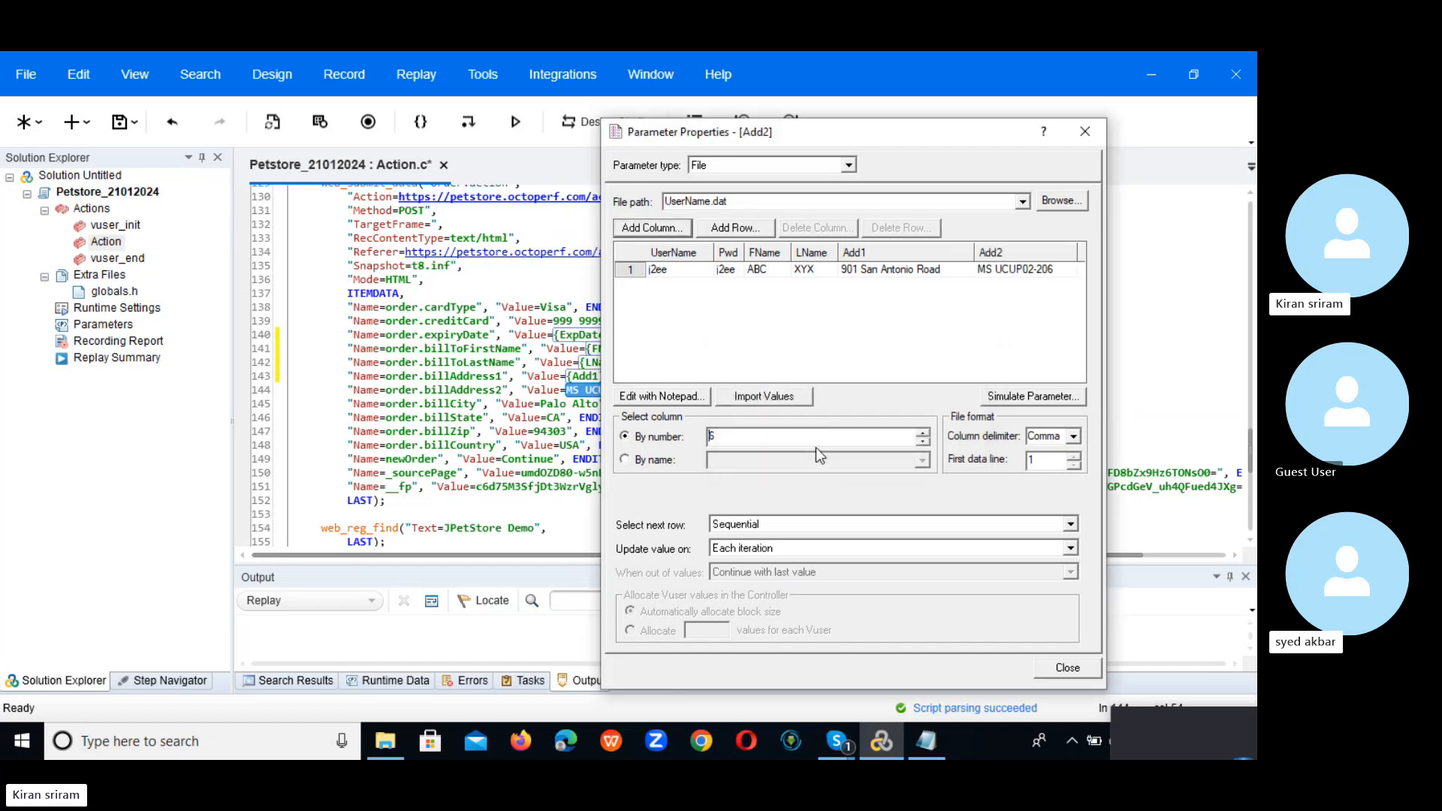
click(664, 460)
click(923, 460)
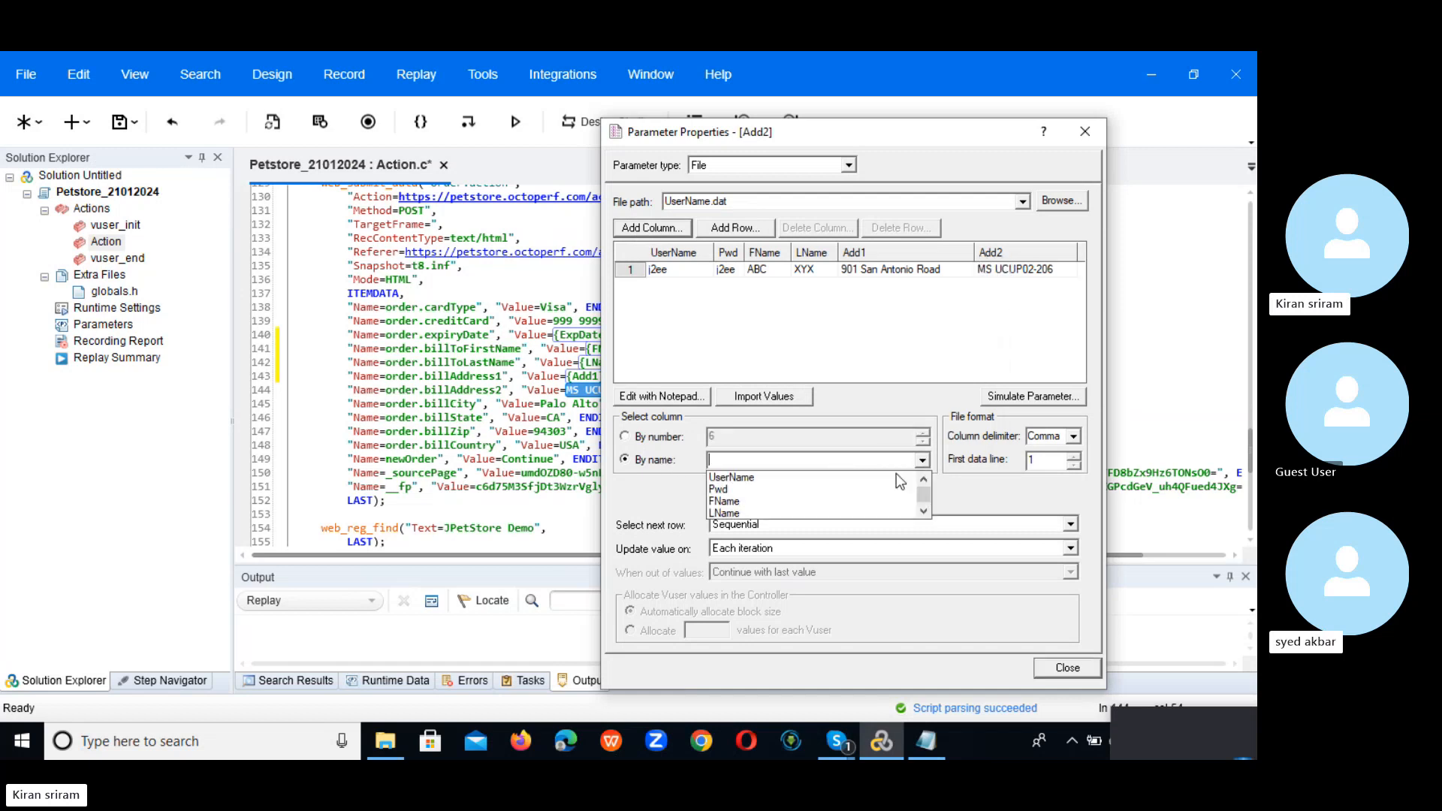
click(926, 509)
click(924, 509)
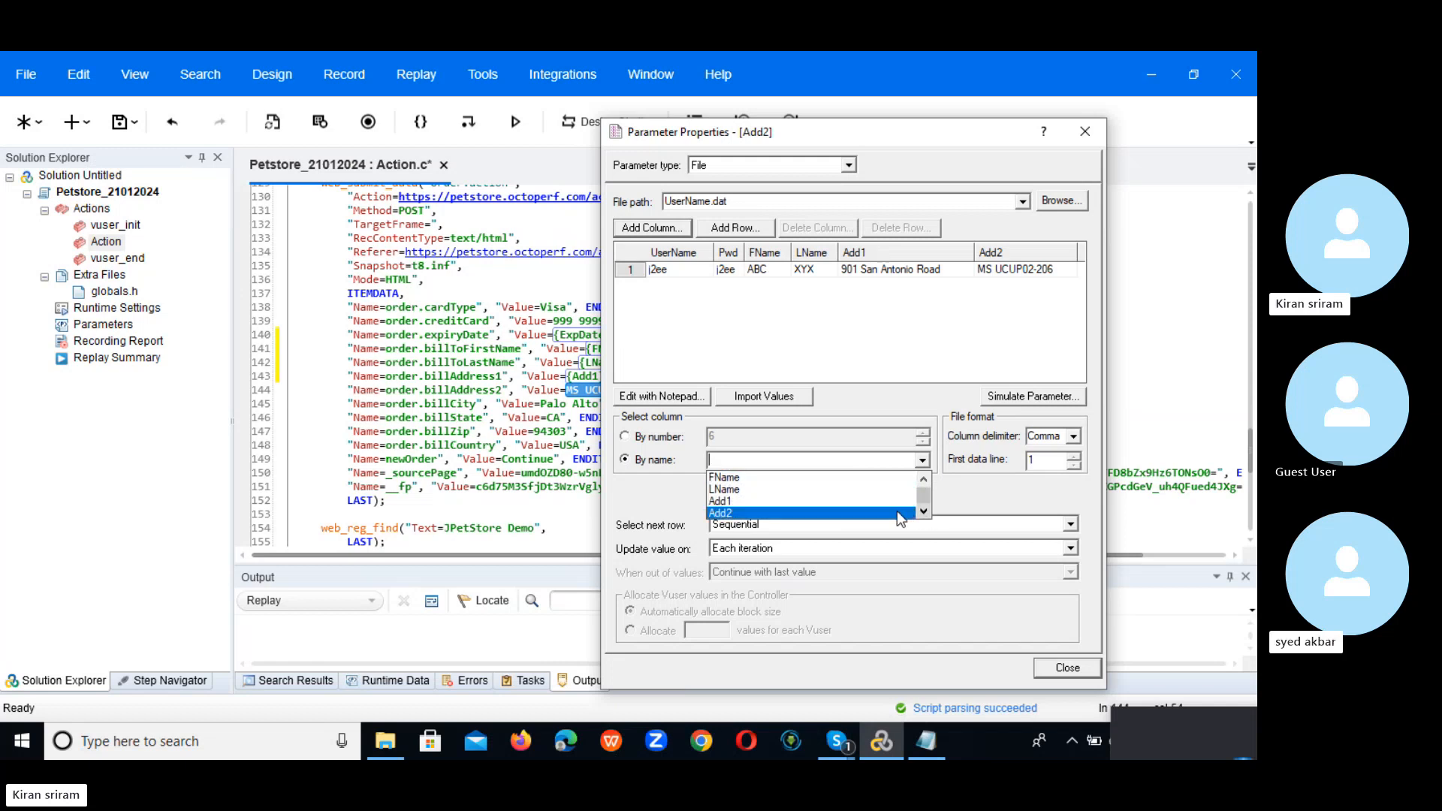
click(896, 509)
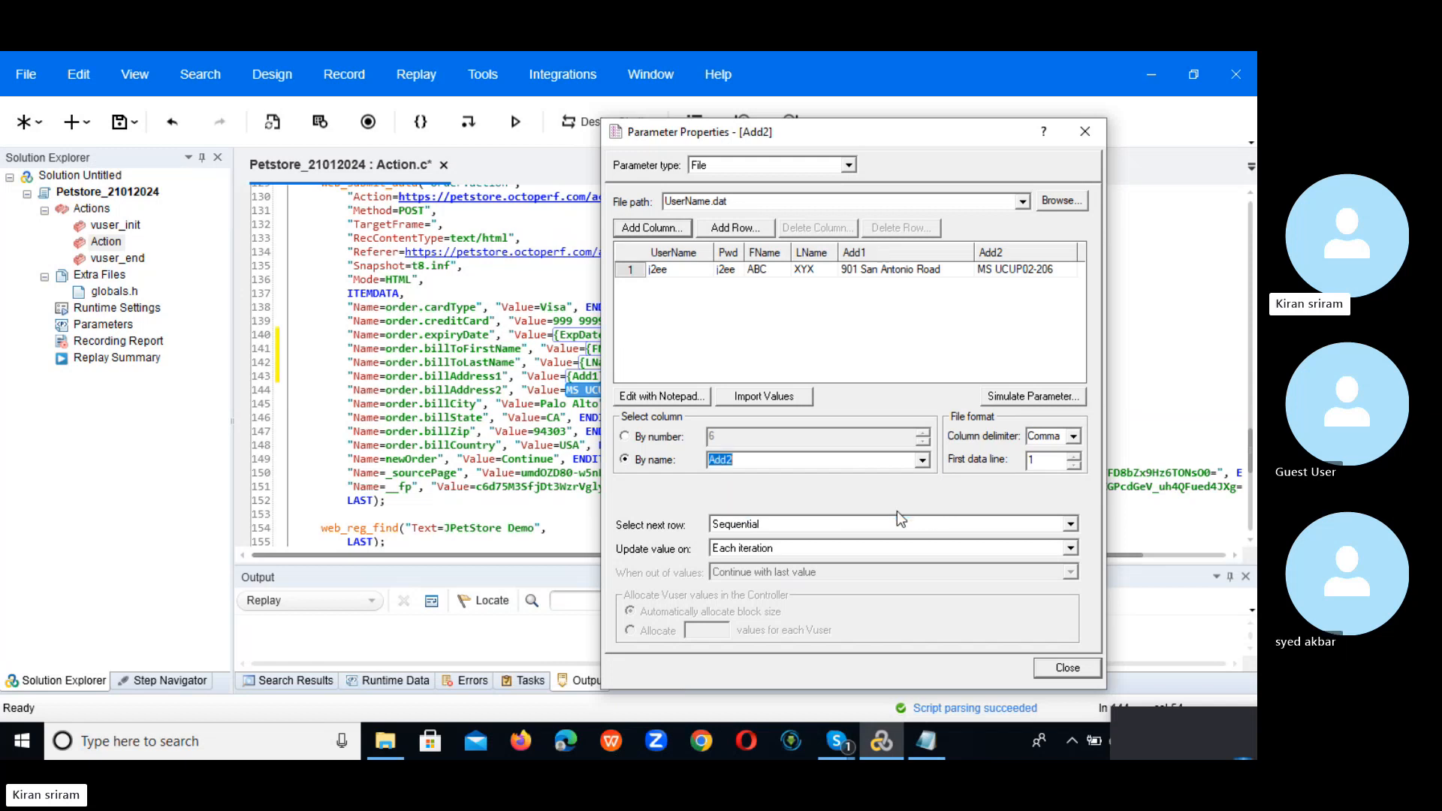
Step: Set Add2's next row to Same line as UserName and replace only this occurrence
click(1071, 525)
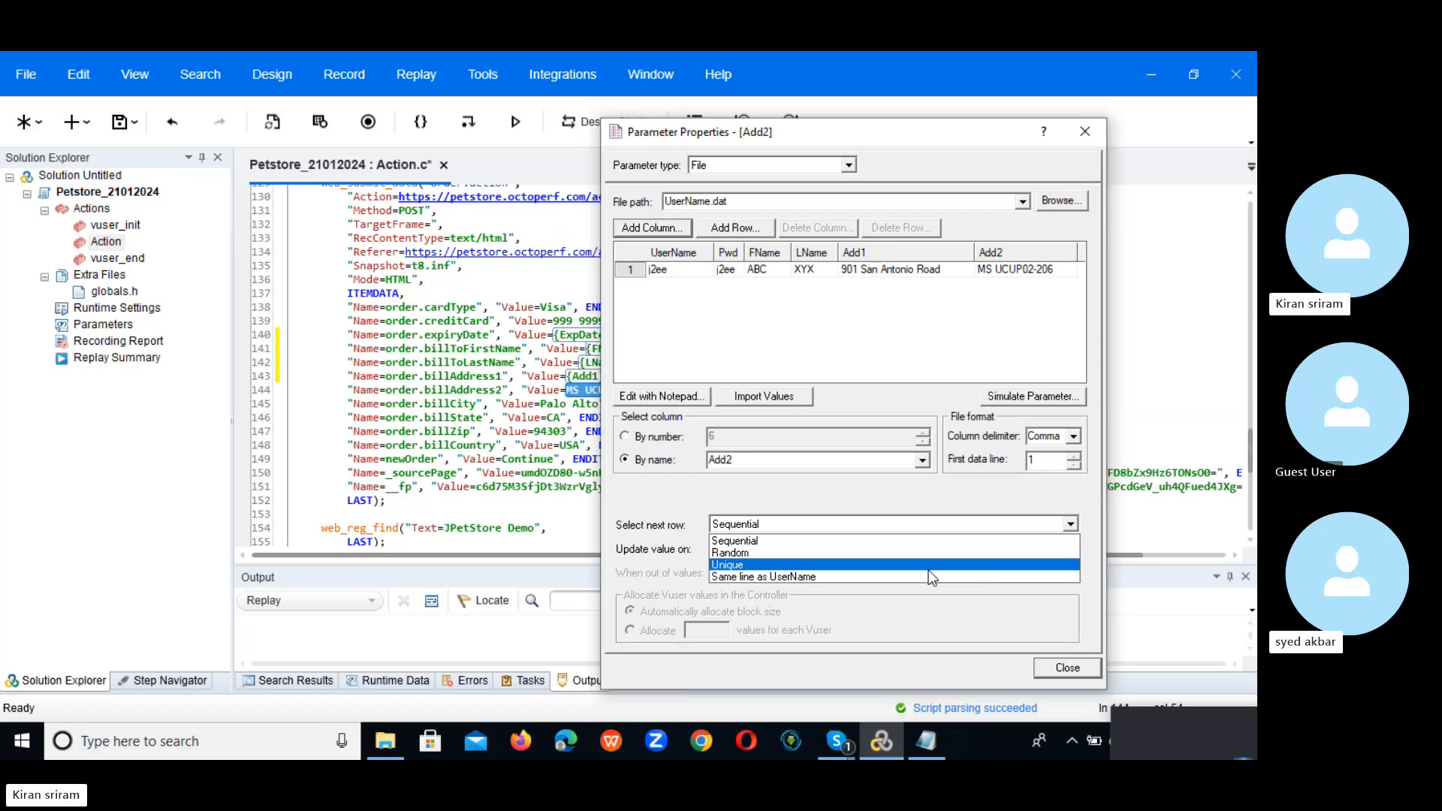
click(928, 575)
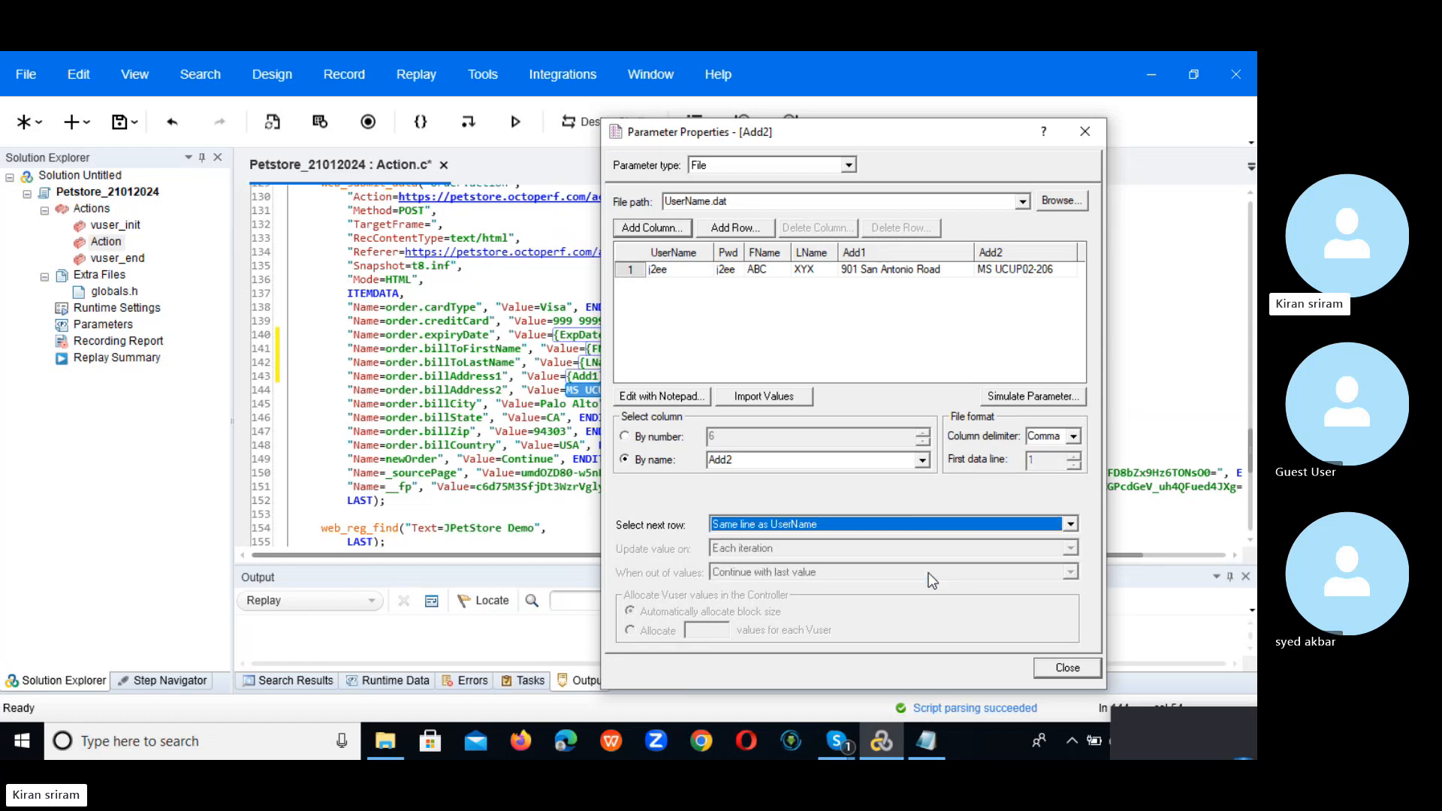
click(1065, 671)
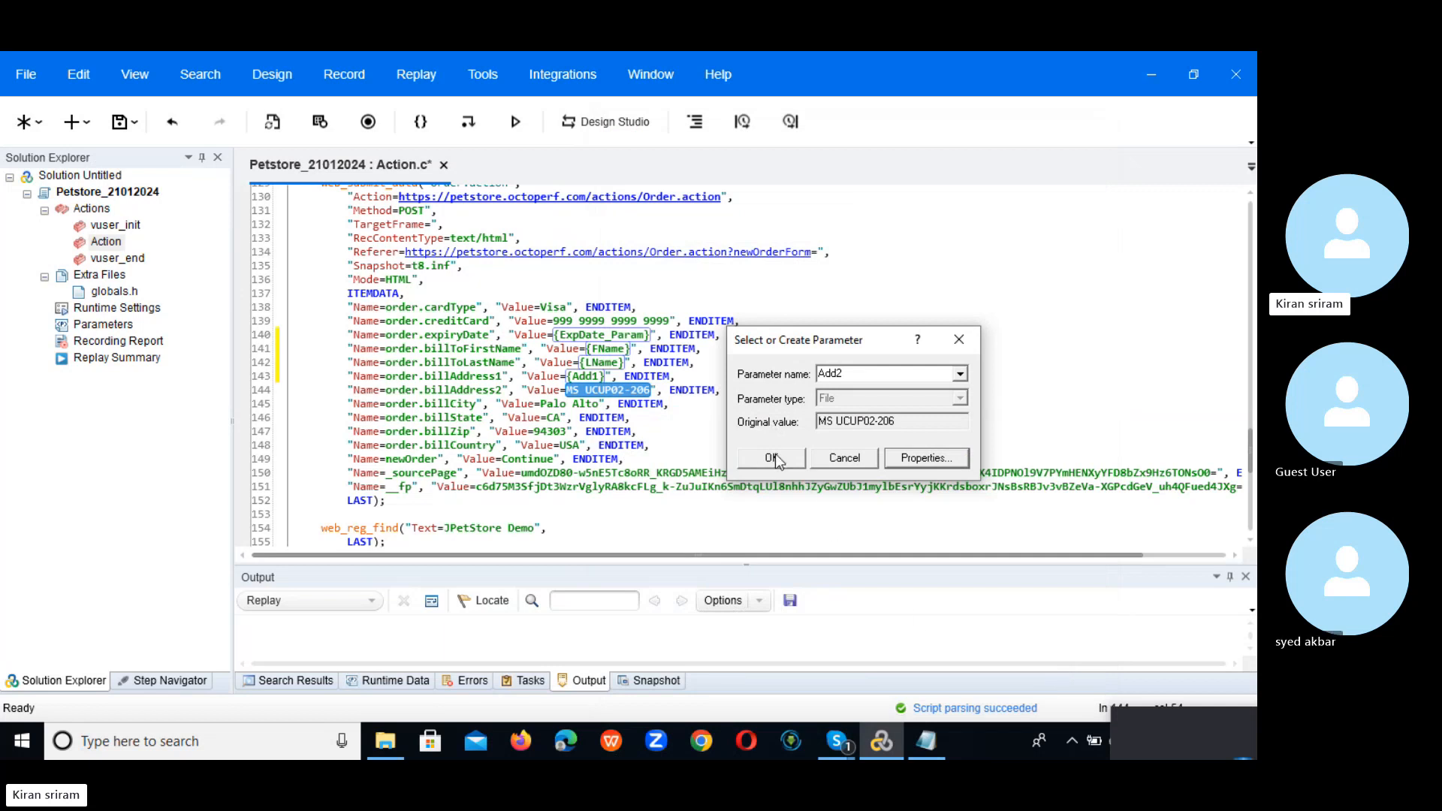
click(772, 457)
click(809, 431)
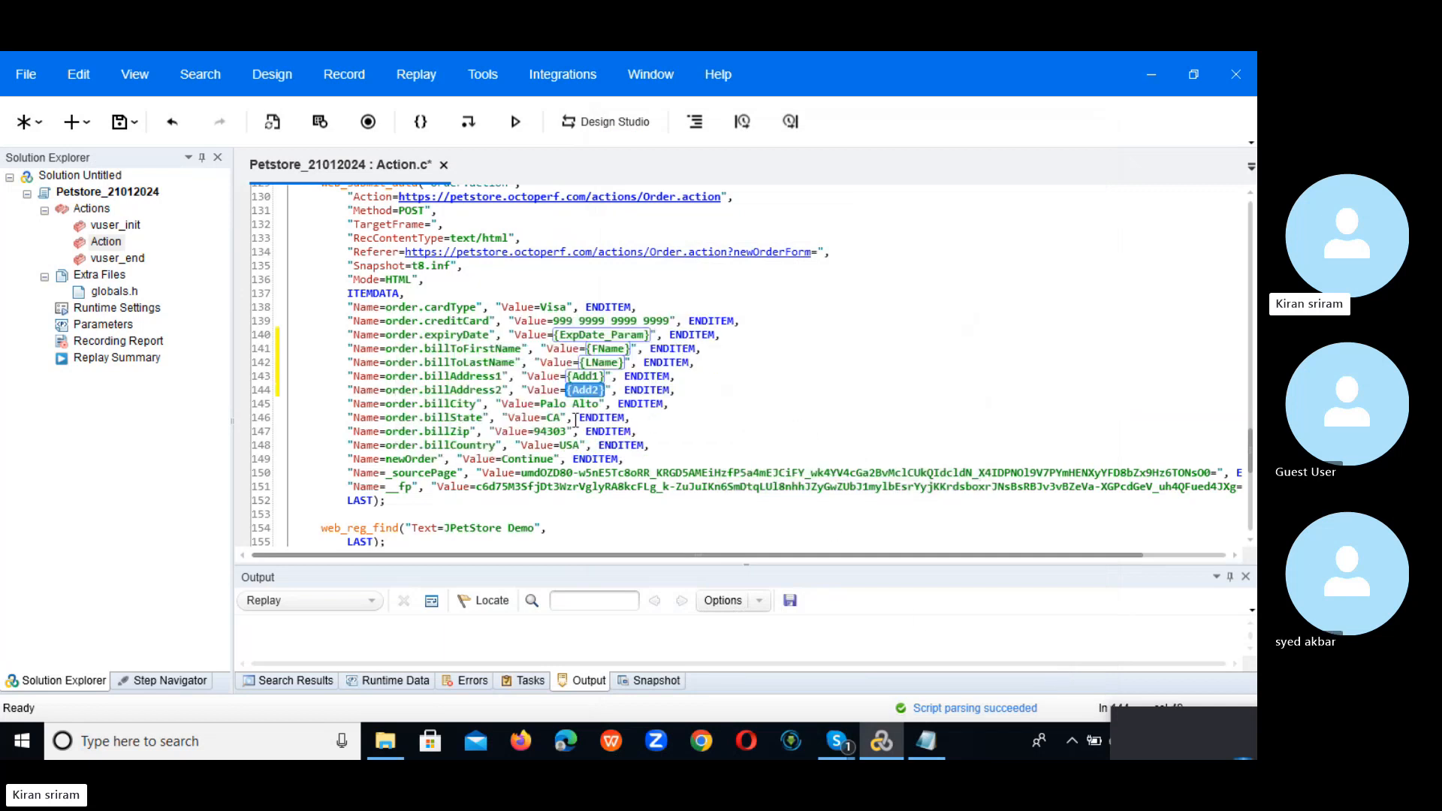
Step: Create a new parameter named City_Param for the billCity value Palo Alto
drag(540, 403, 605, 404)
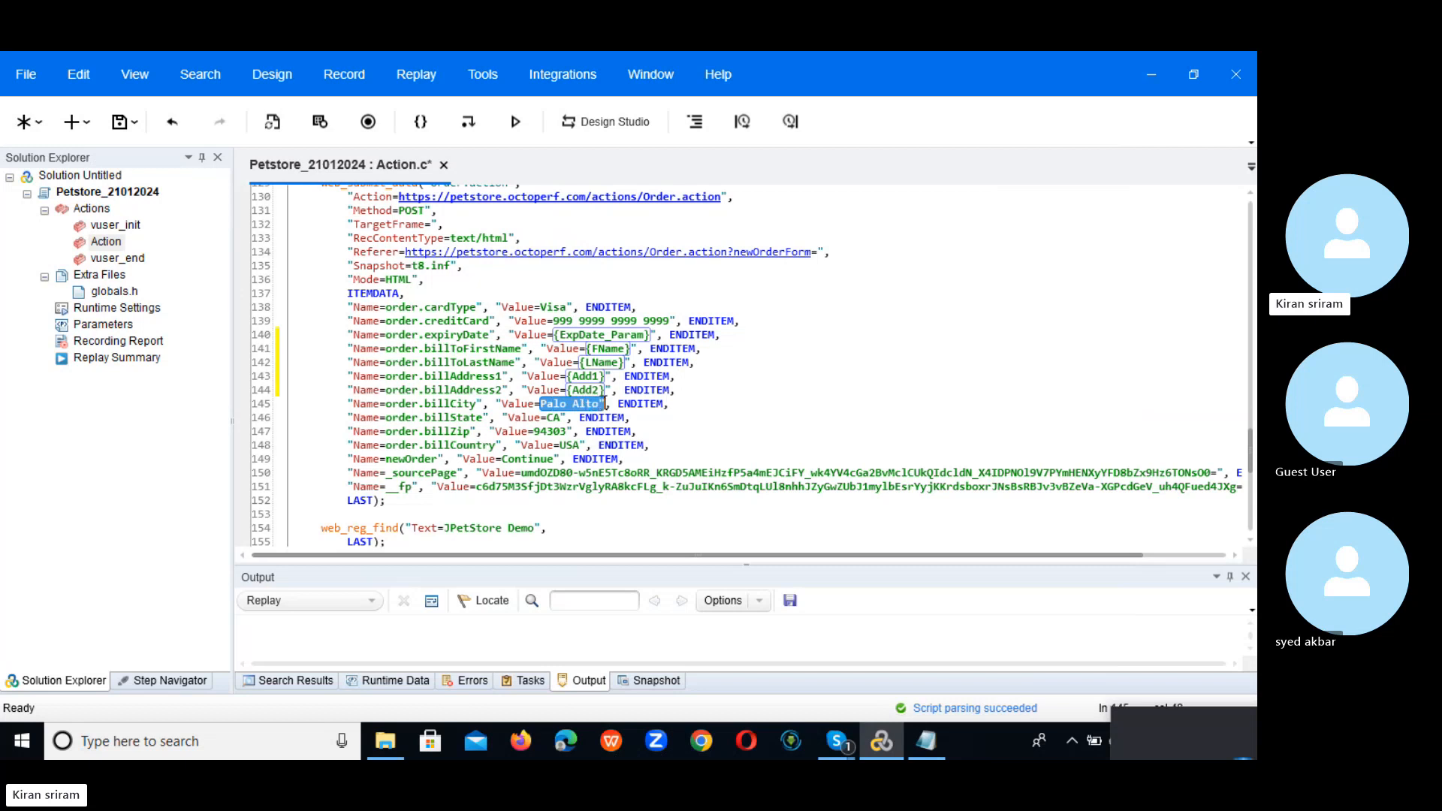
right_click(565, 409)
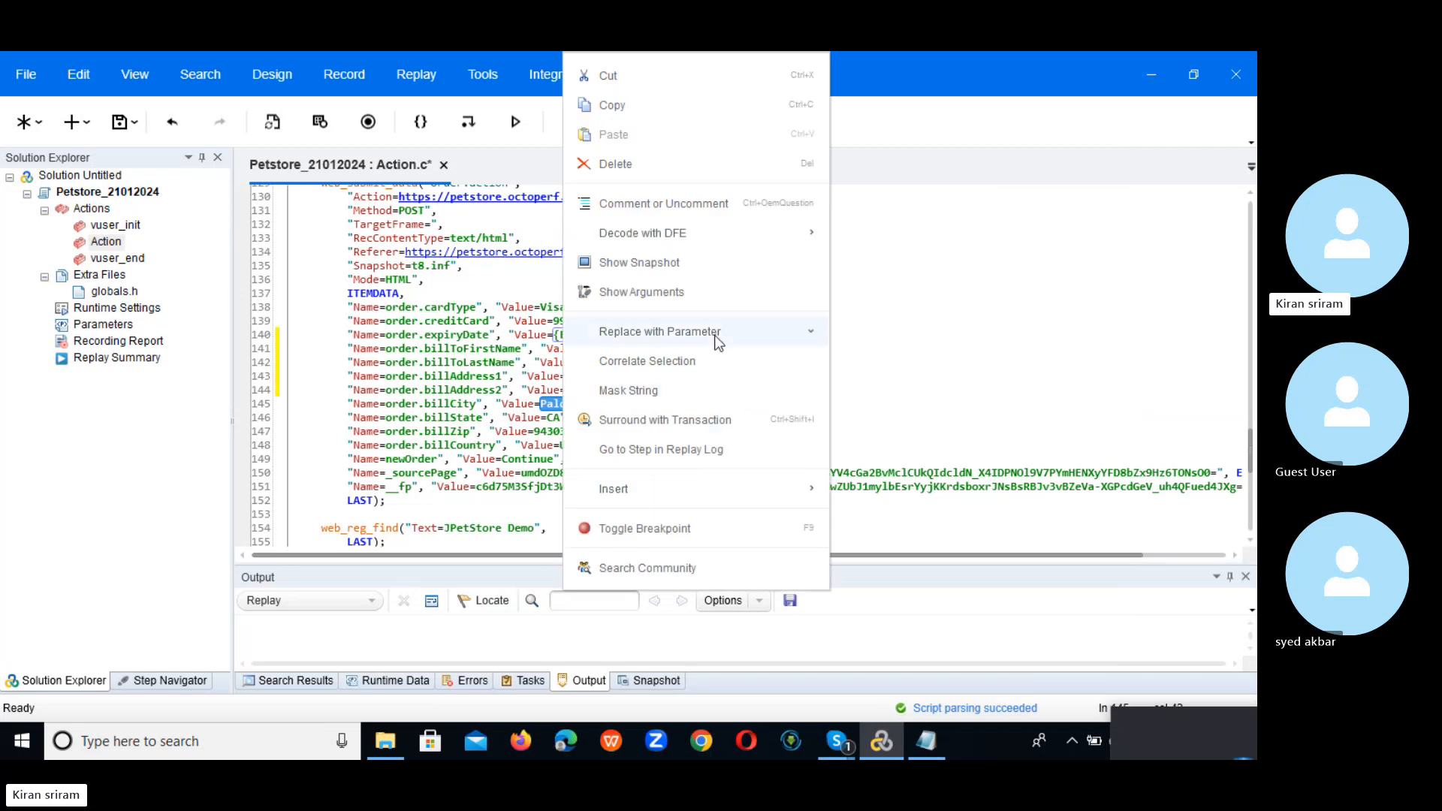
mouse_move(722, 334)
click(913, 340)
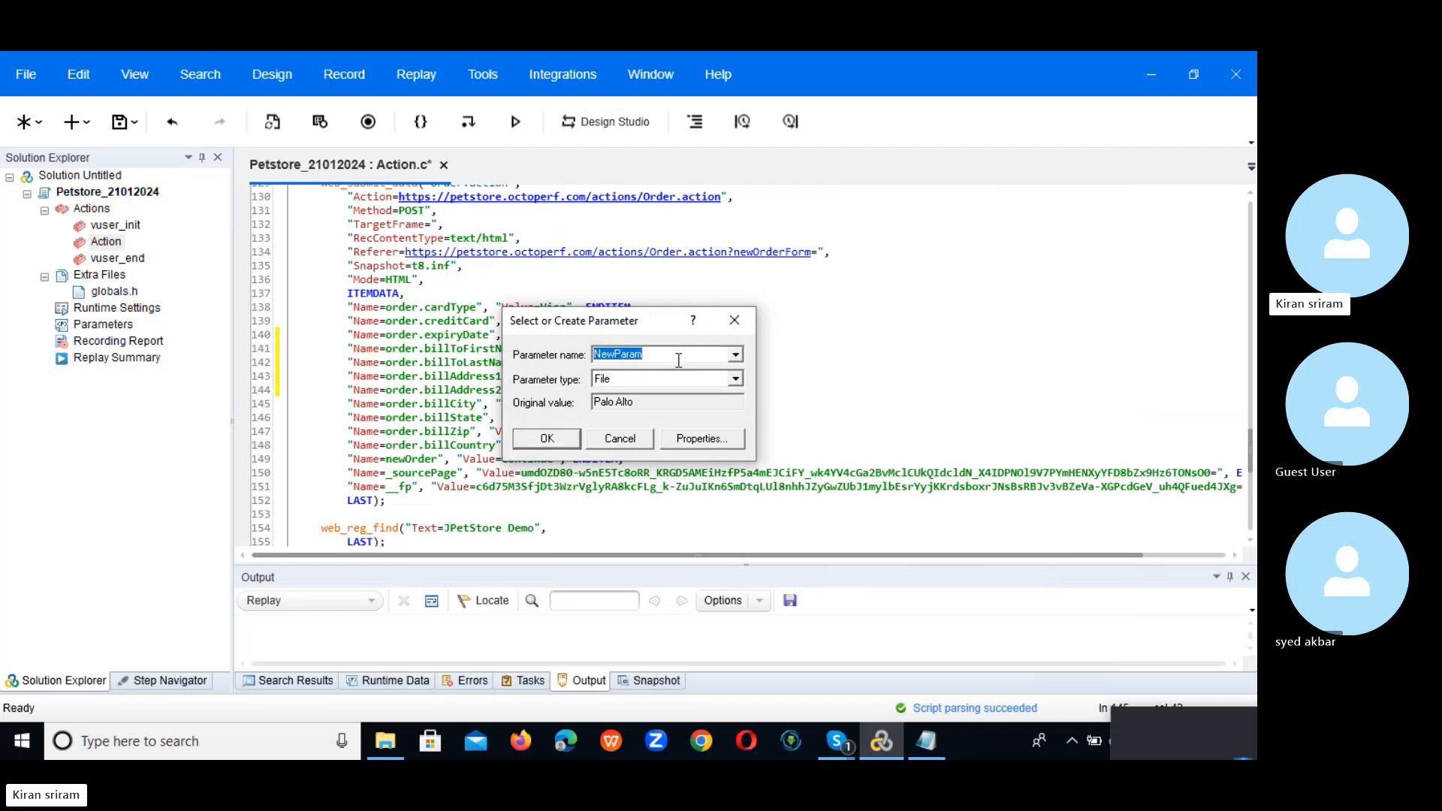
text(City_Param)
Step: Bind City_Param to a new City_Param column in UserName.dat and open the file in Notepad
click(698, 439)
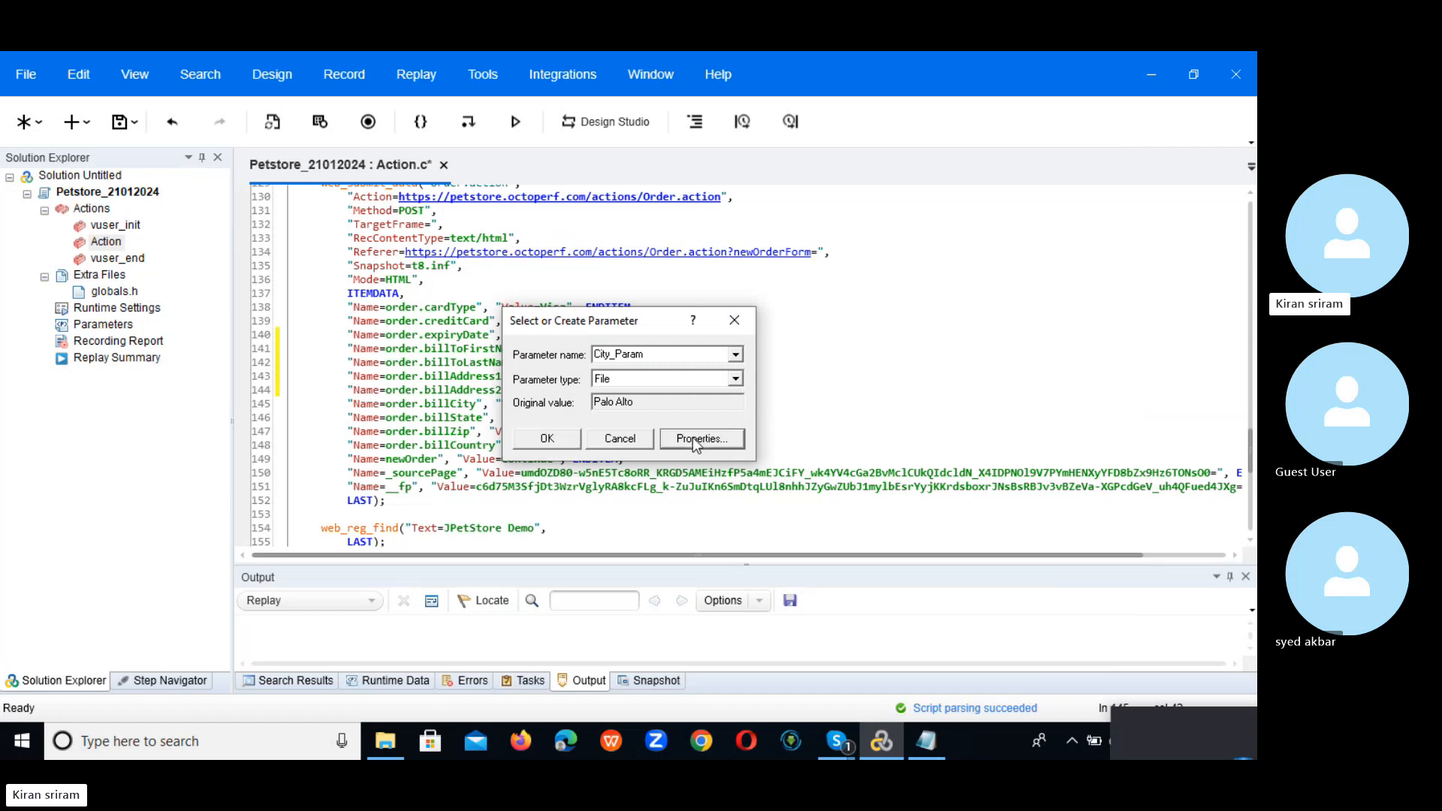
click(798, 182)
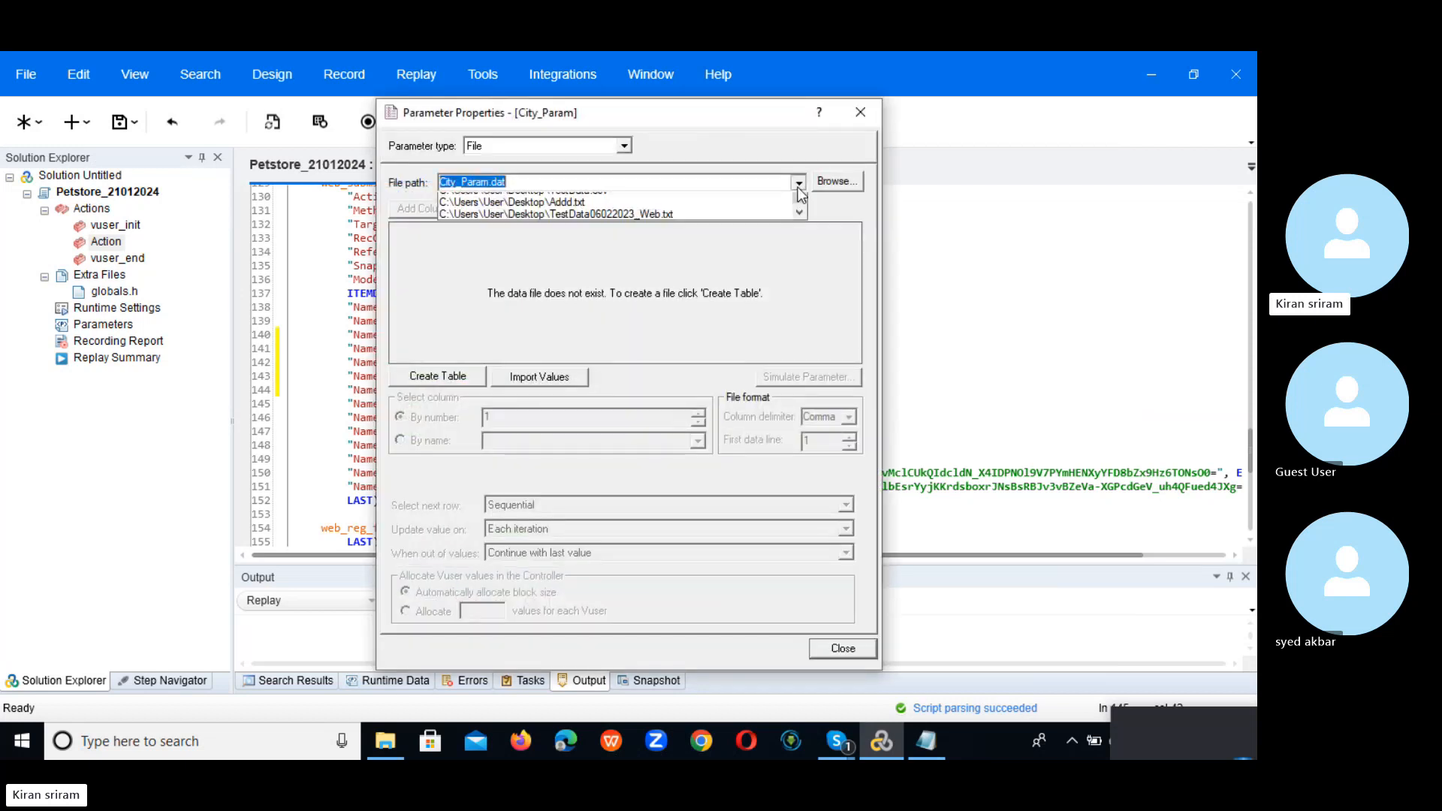
click(454, 199)
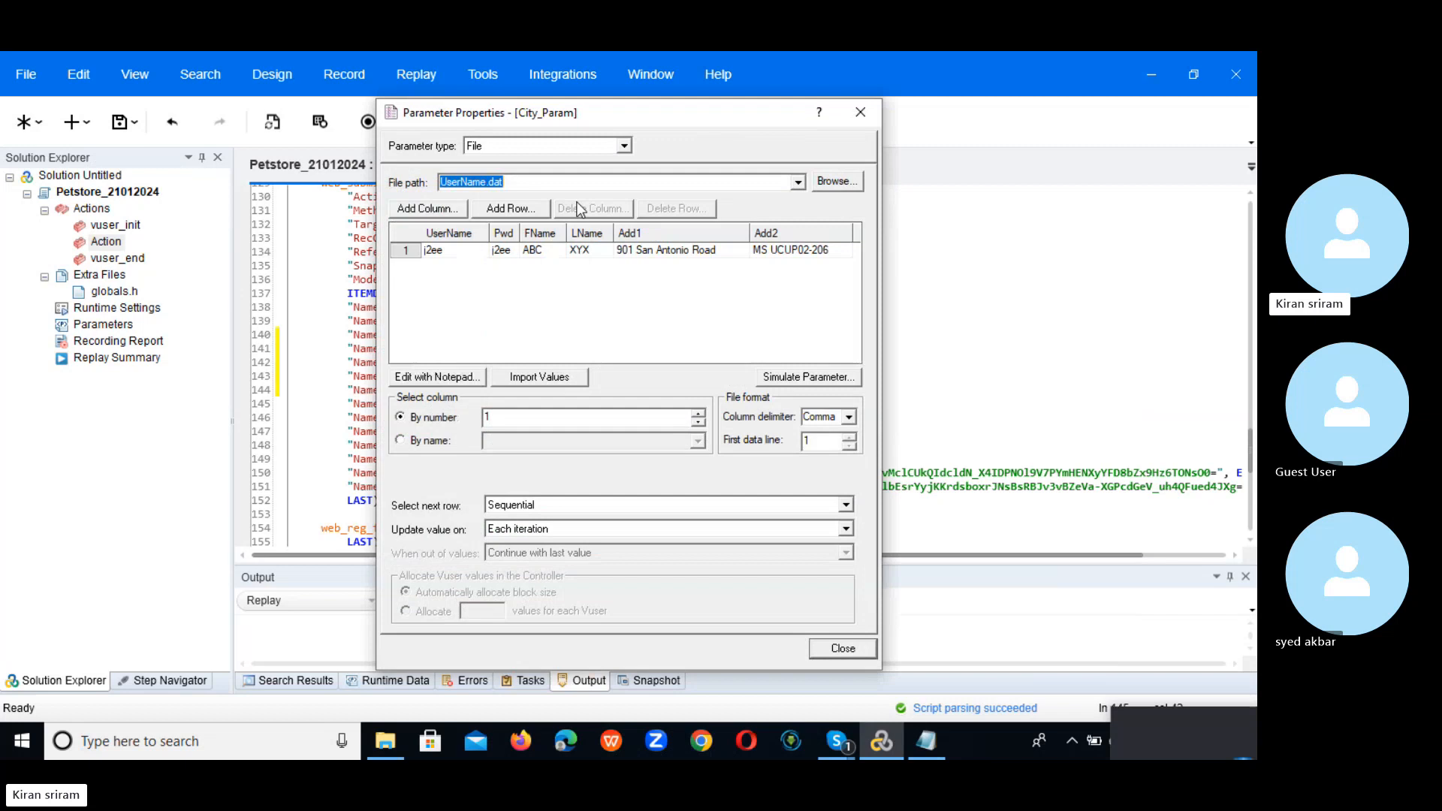
click(439, 214)
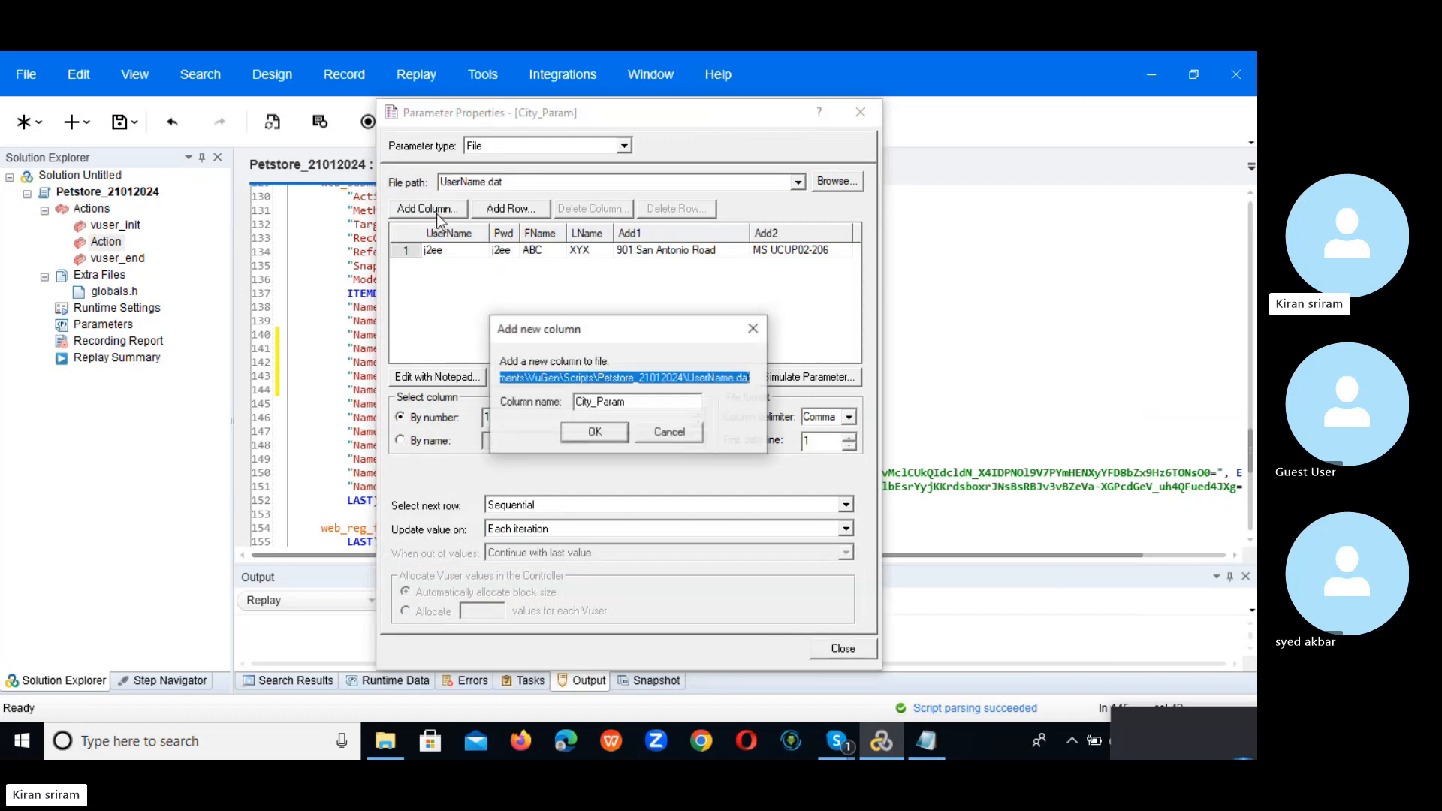
click(595, 432)
click(442, 442)
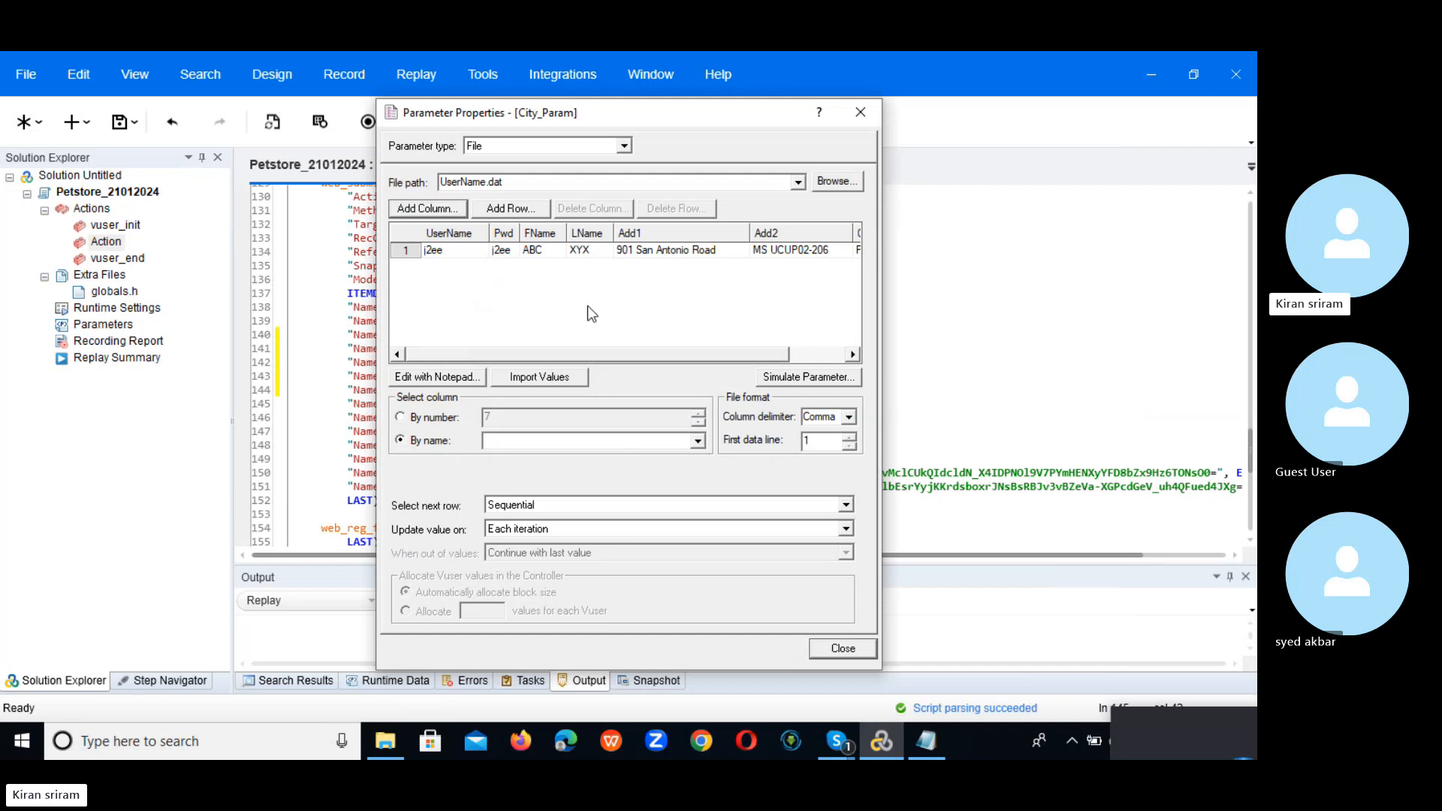
click(698, 442)
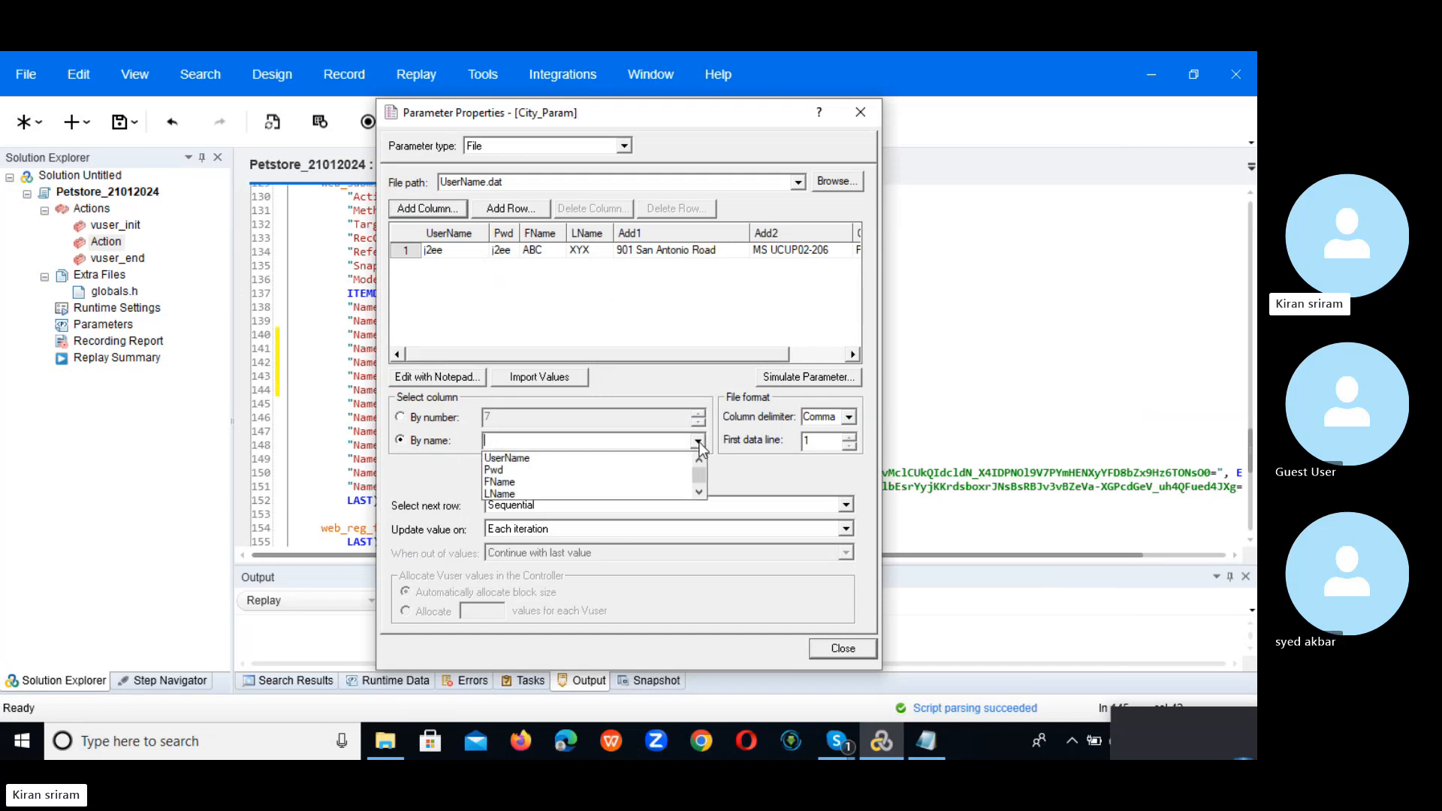
click(699, 491)
click(699, 492)
click(699, 492)
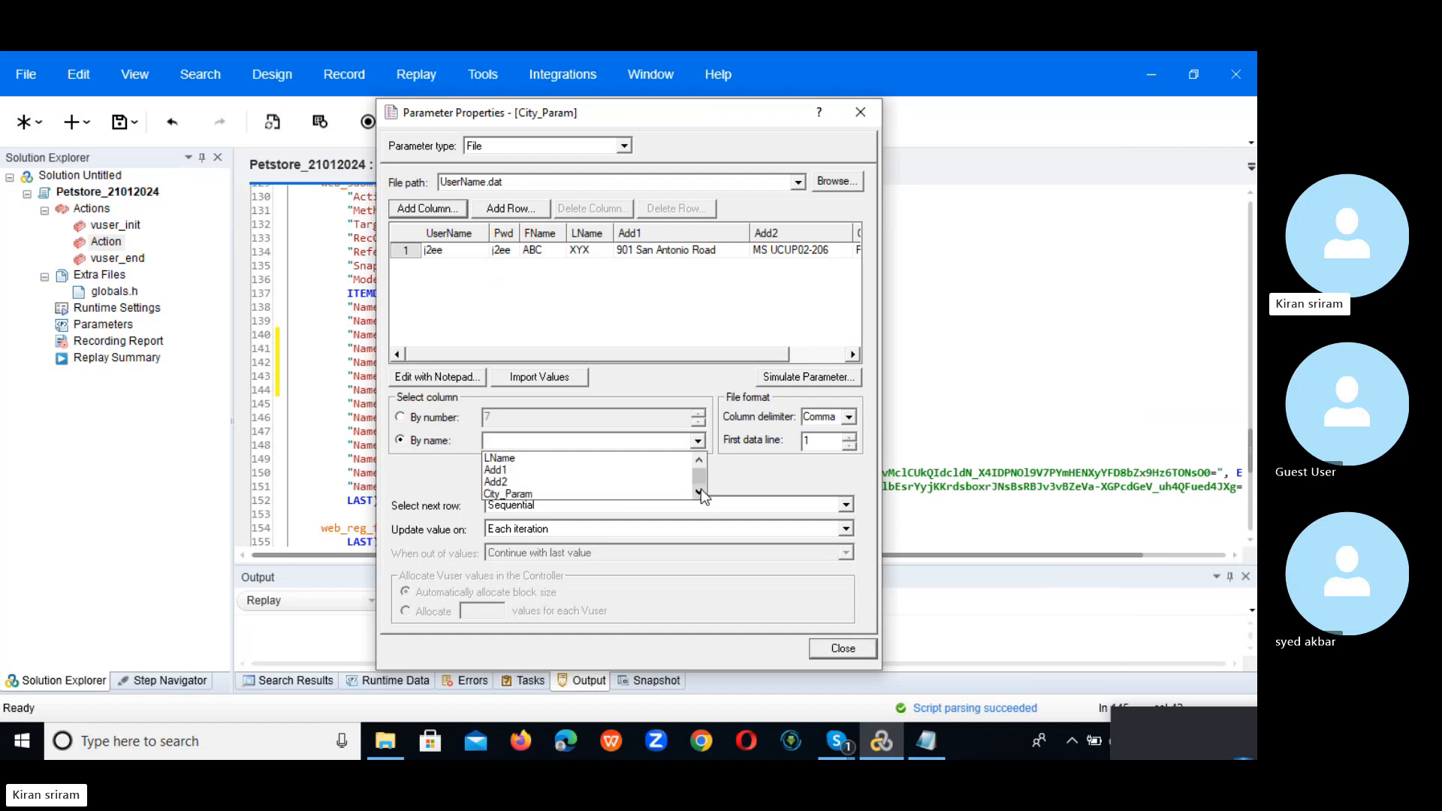
click(598, 493)
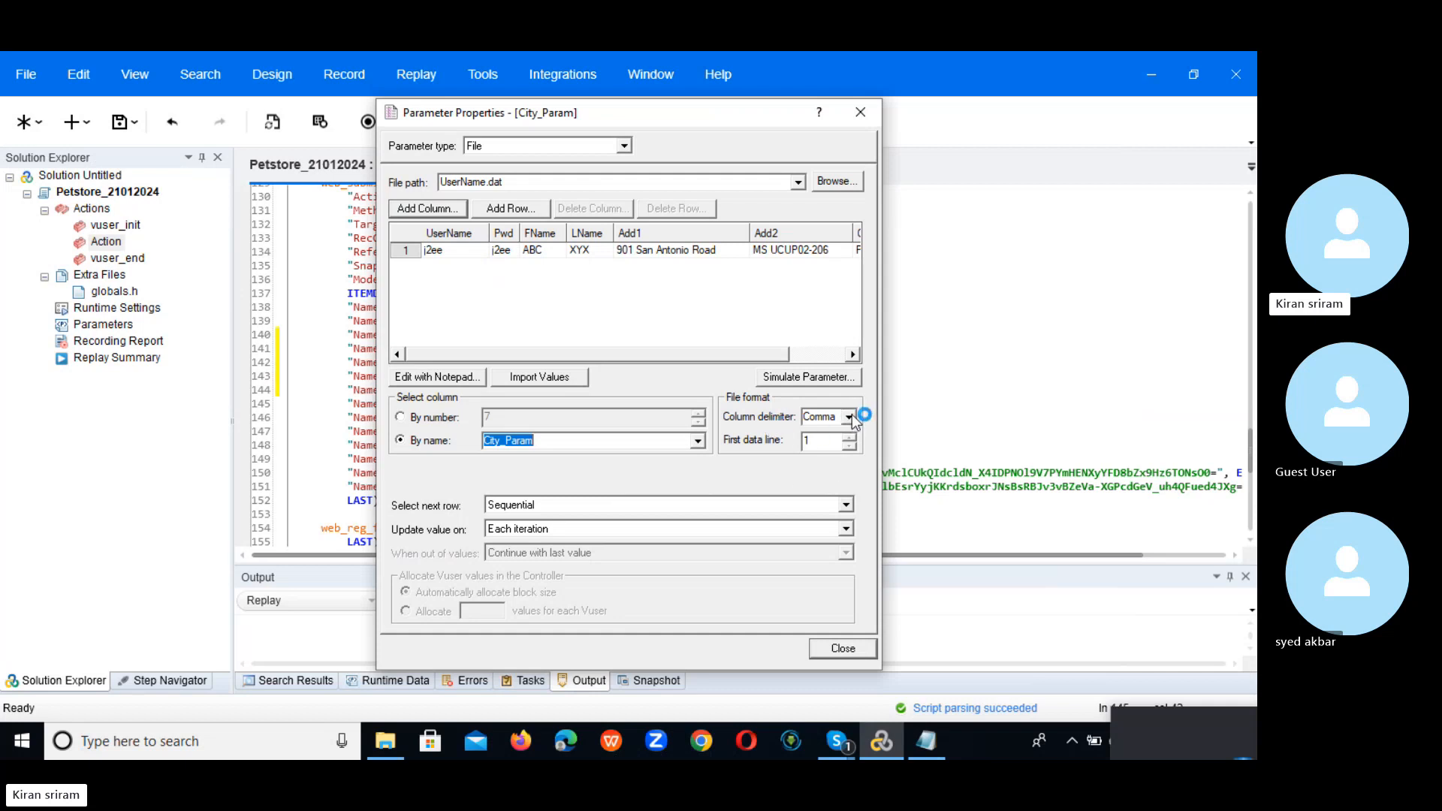
click(438, 377)
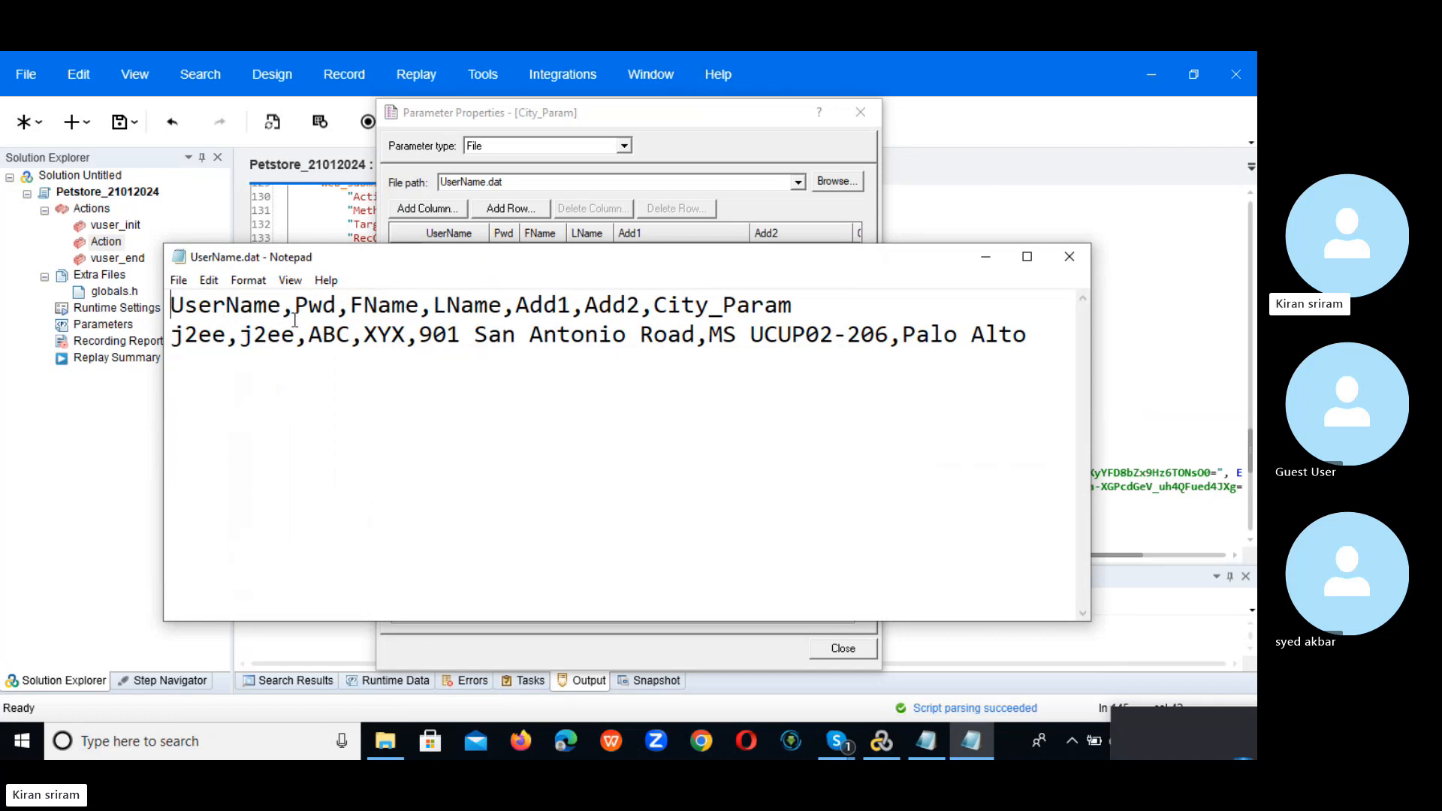
Step: Close Notepad and try a Space column delimiter, dismissing the file read error
click(1068, 257)
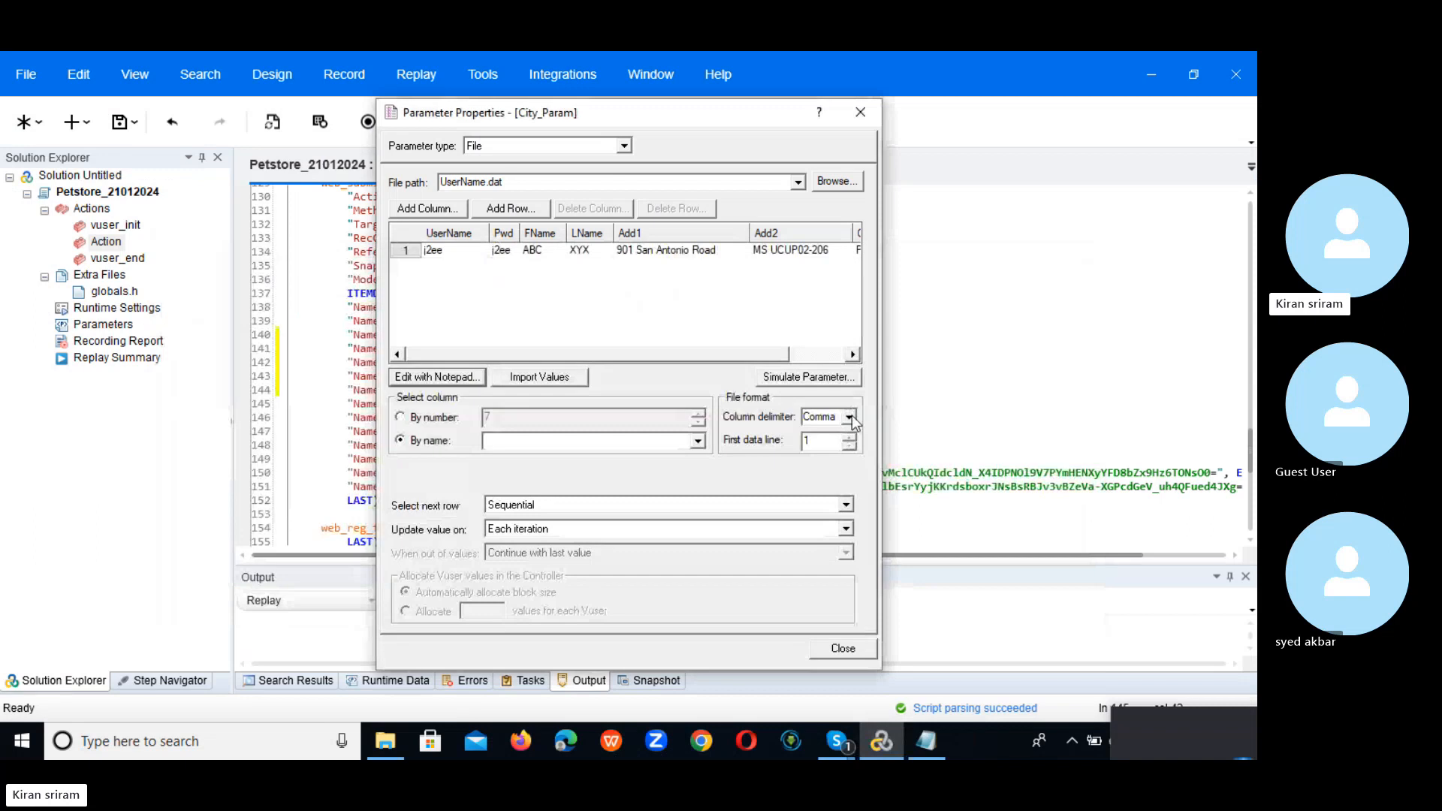
click(851, 416)
click(842, 449)
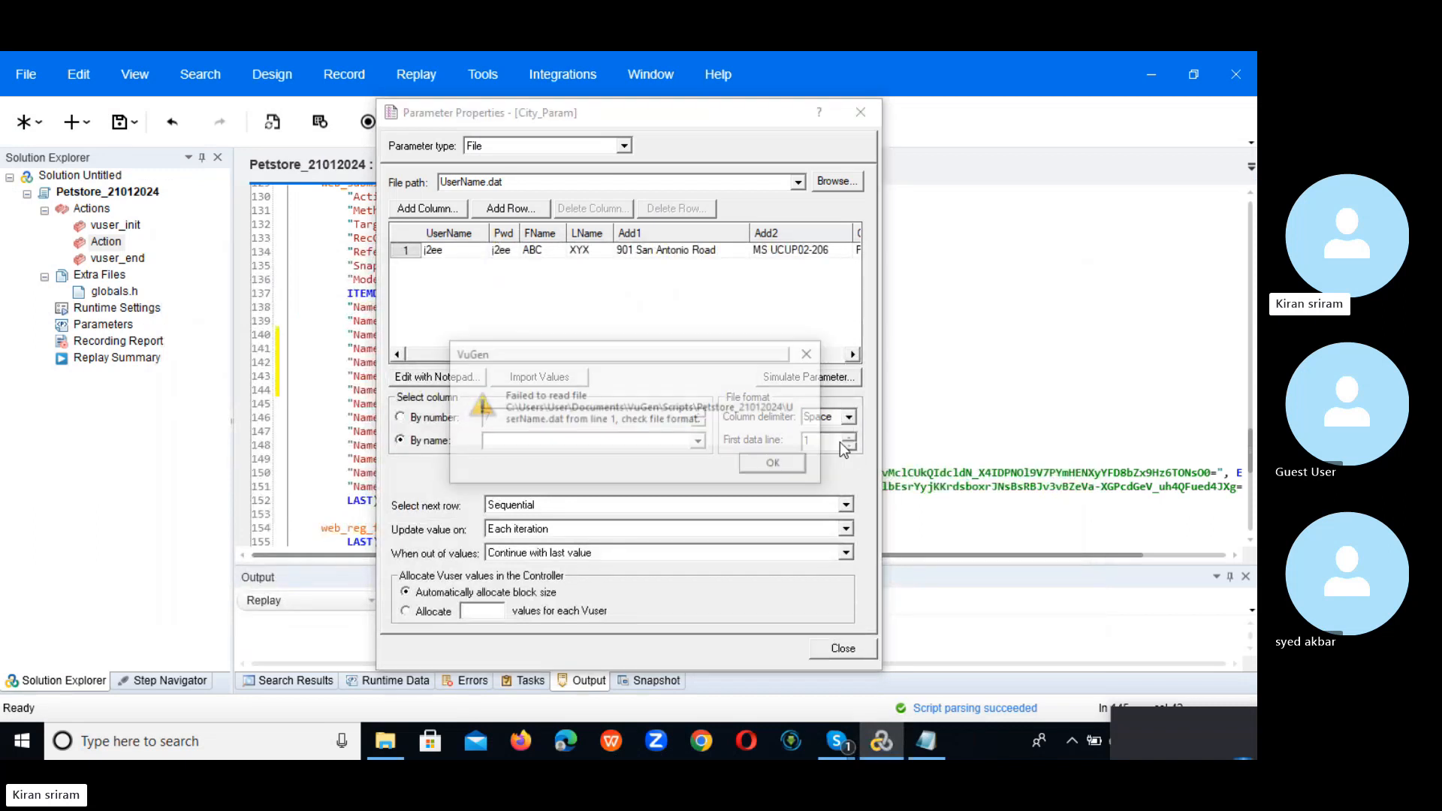
click(792, 468)
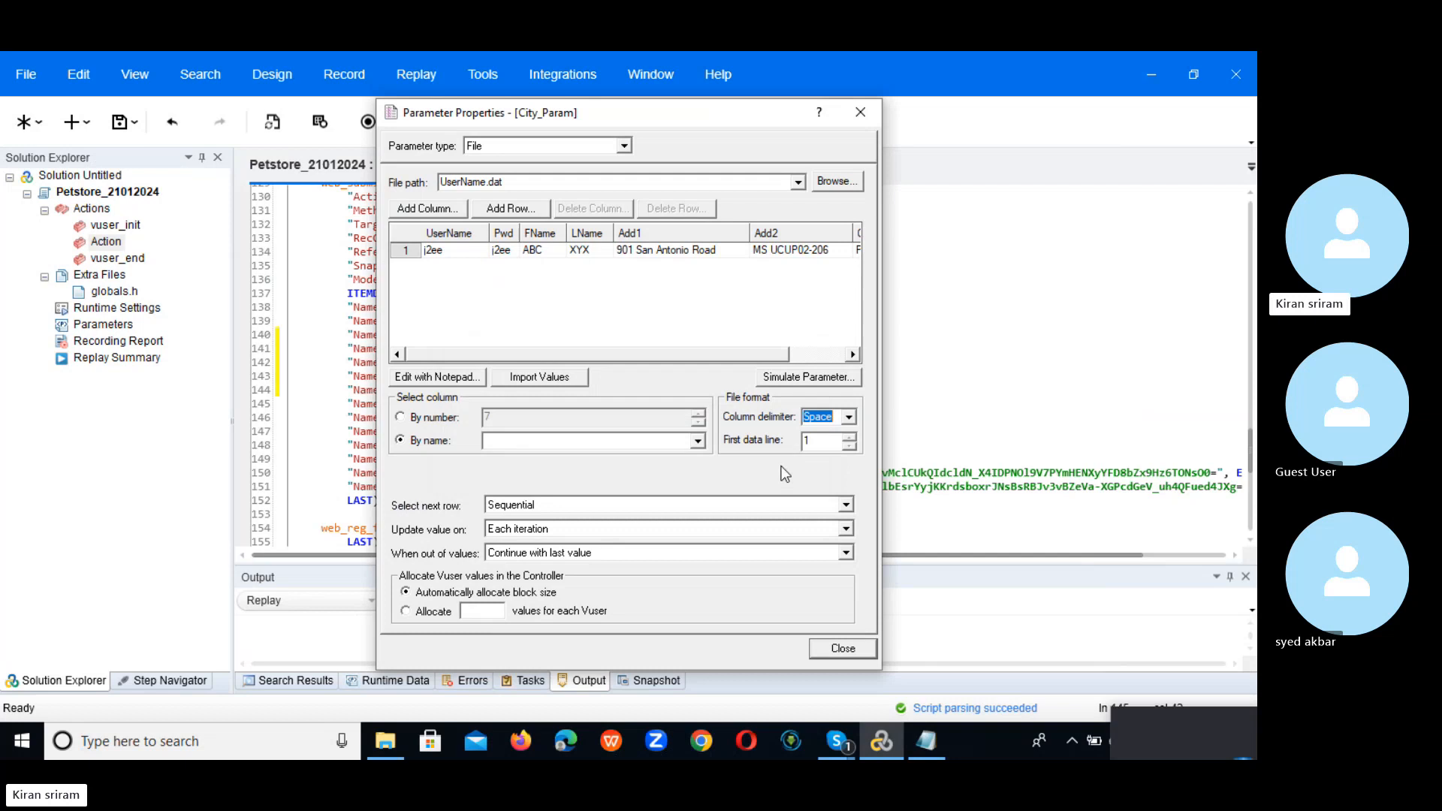
Step: Re-select City_Param as the data column by name in UserName.dat
click(447, 446)
click(698, 441)
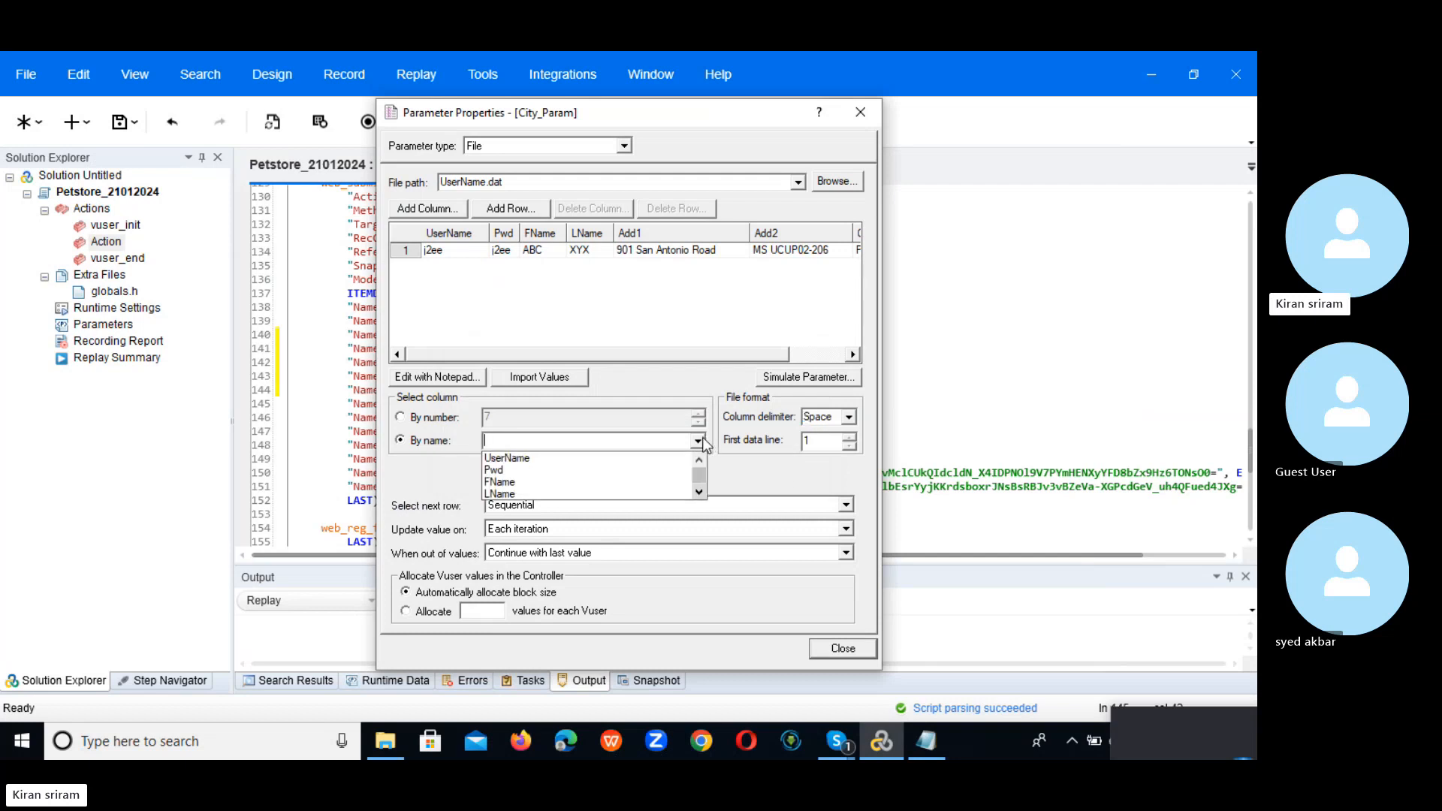
click(699, 492)
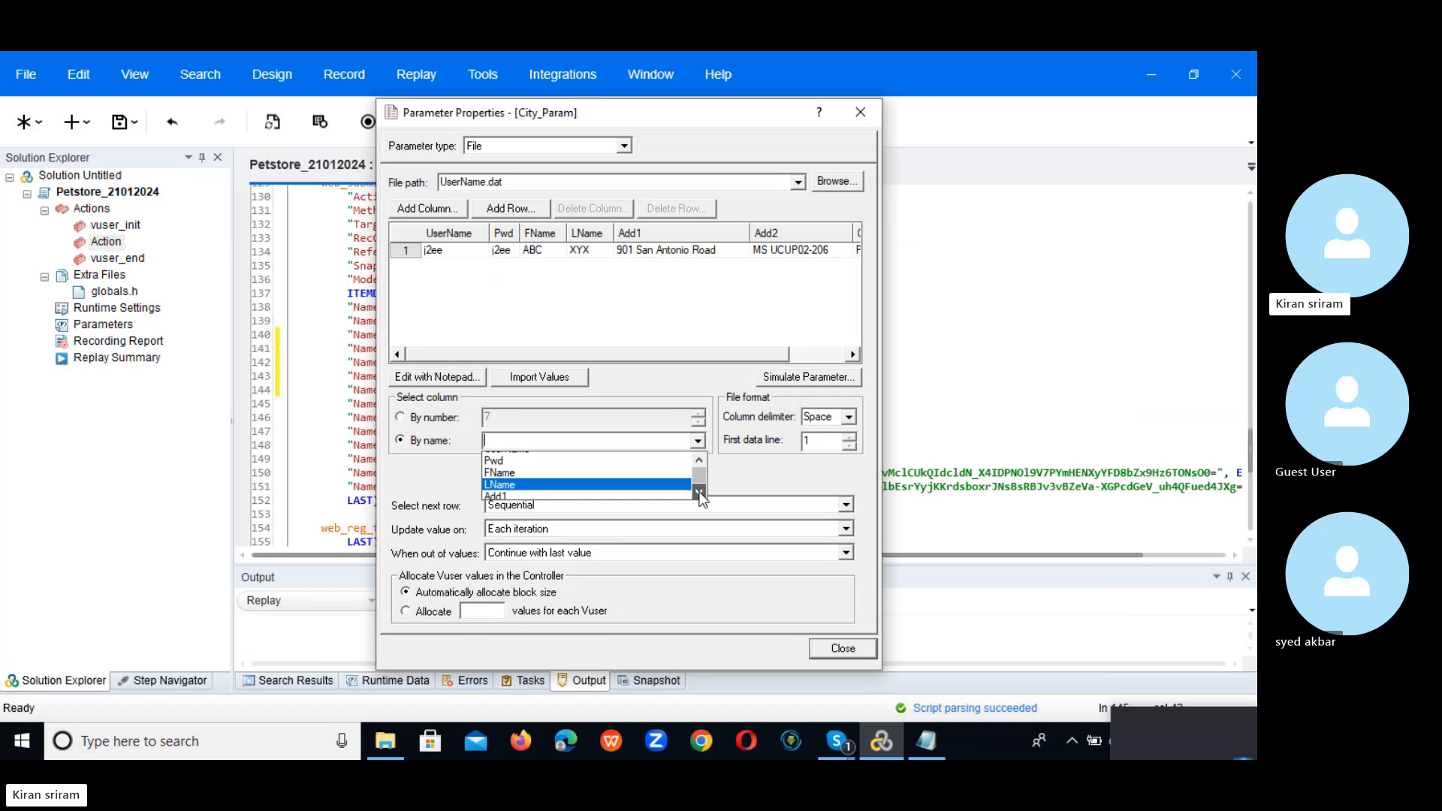
click(698, 492)
click(698, 492)
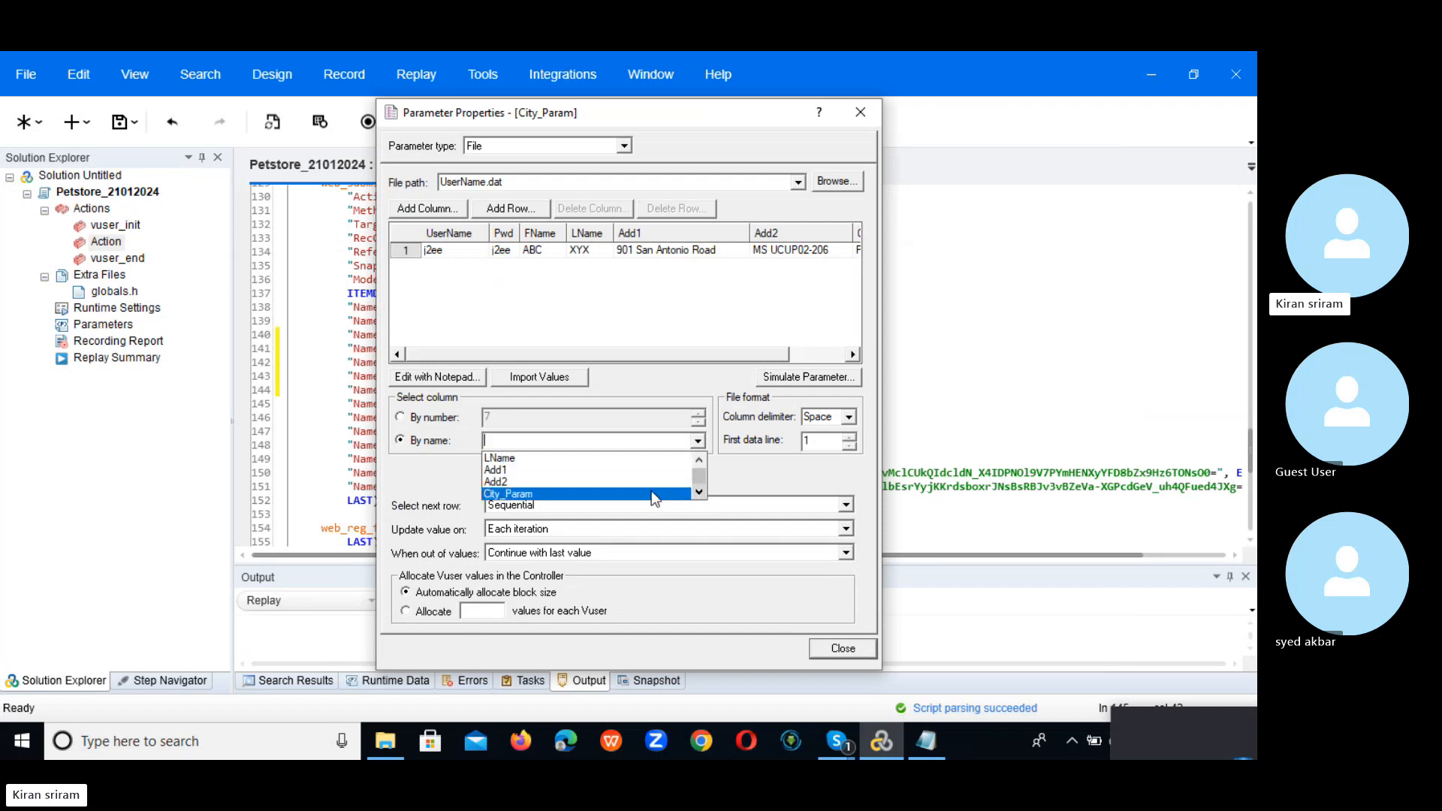
click(650, 493)
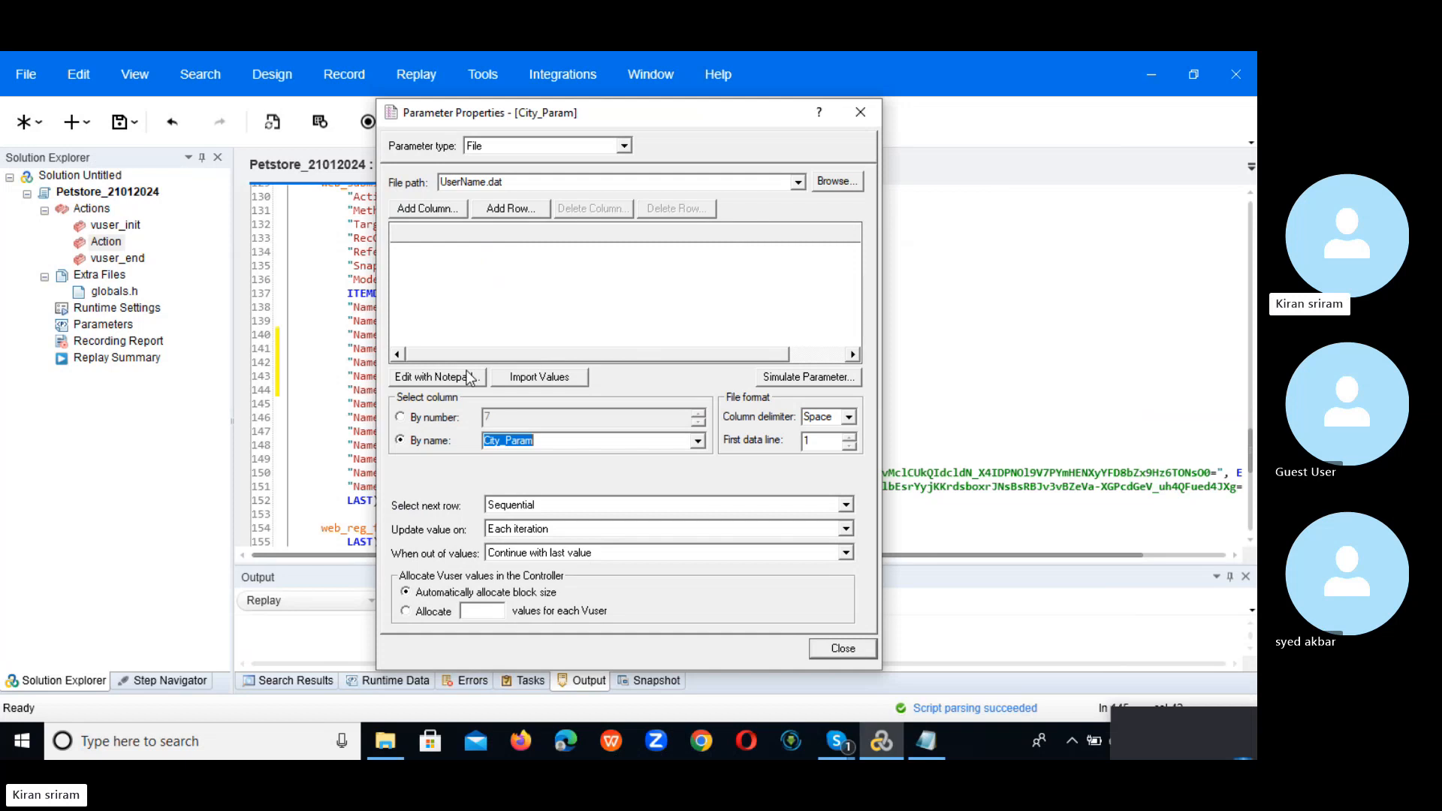
mouse_move(481, 356)
mouse_down()
mouse_move(800, 340)
mouse_move(480, 350)
mouse_up()
click(697, 441)
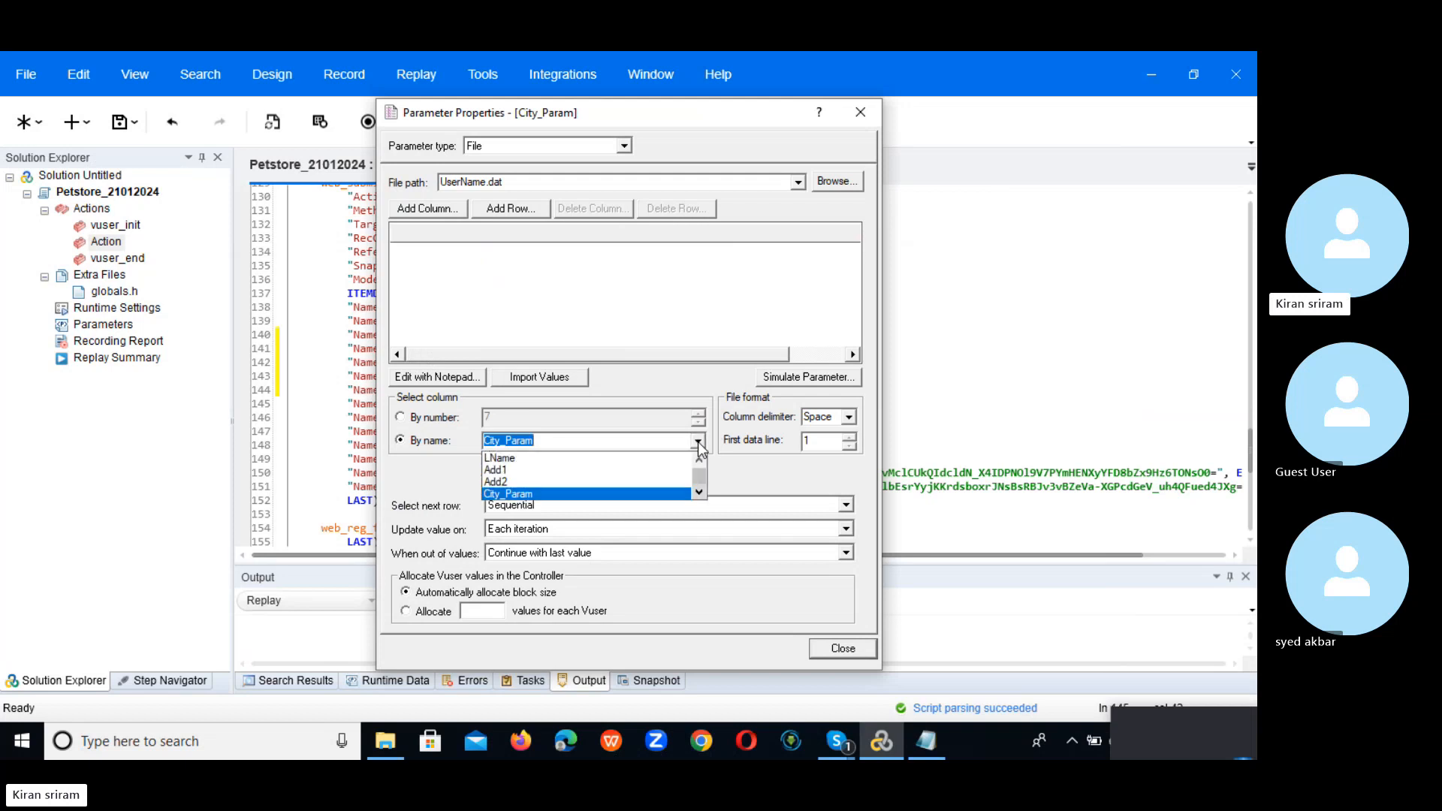
click(616, 481)
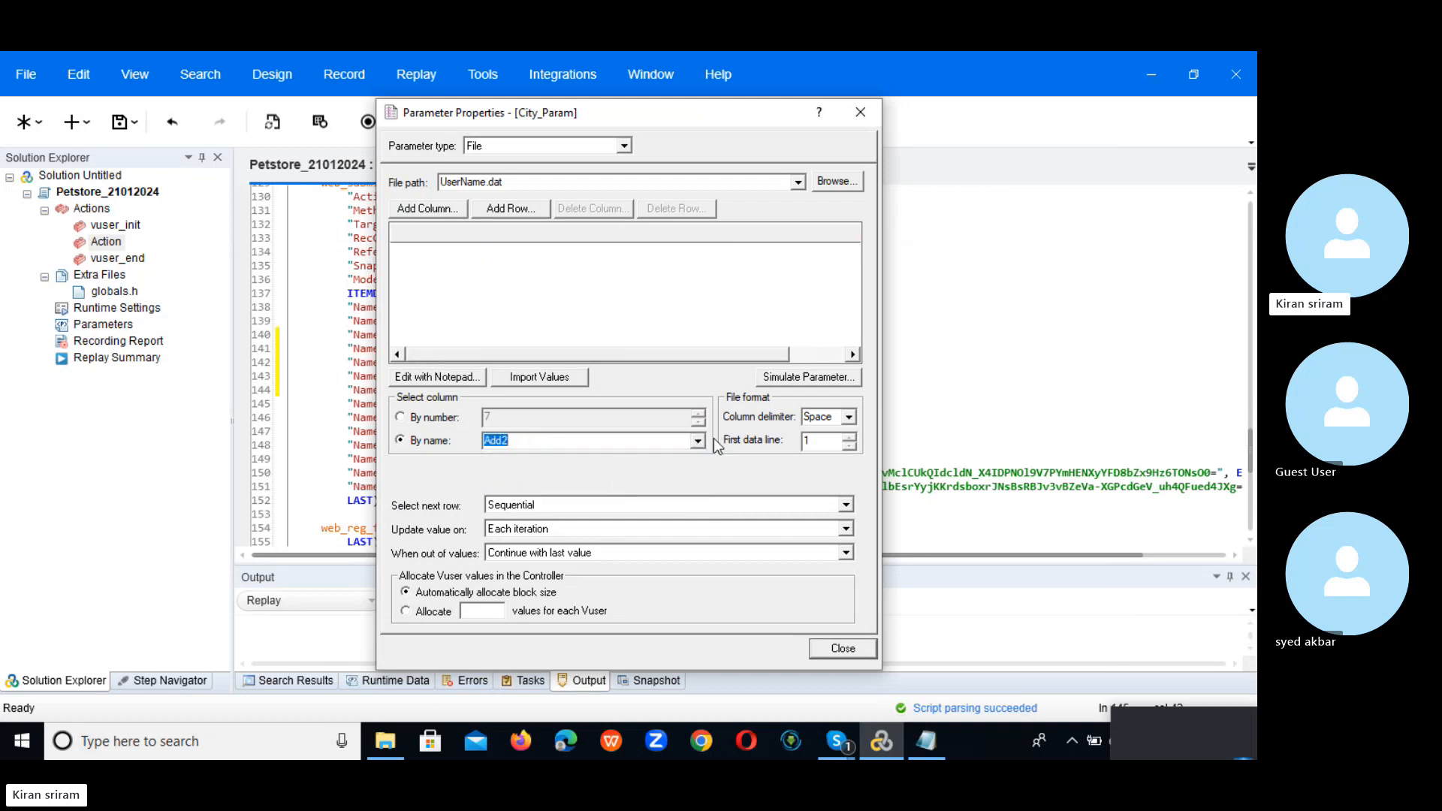
click(698, 441)
click(614, 493)
Step: Set Select next row to Same line as UserName and try a Tab delimiter
click(610, 498)
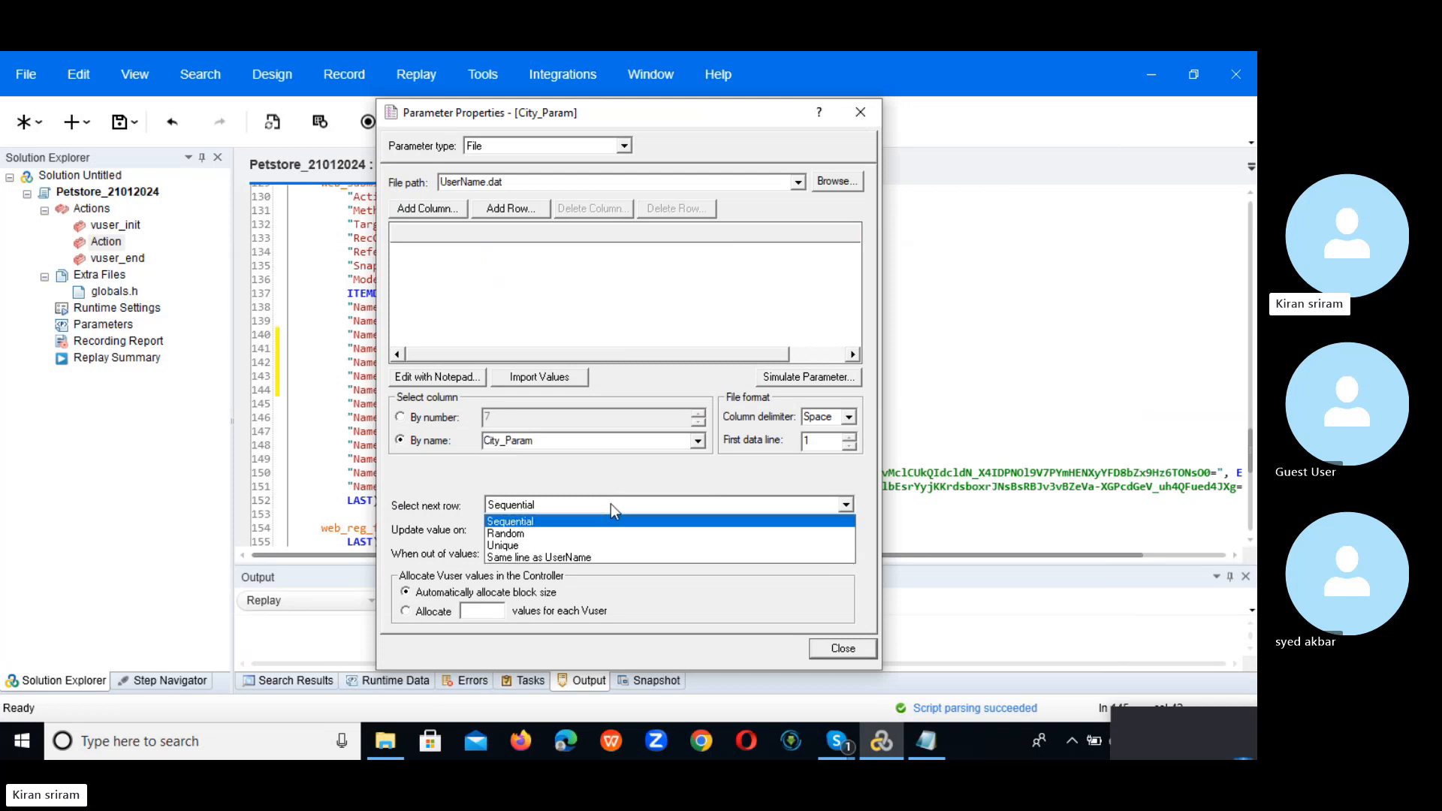
click(605, 554)
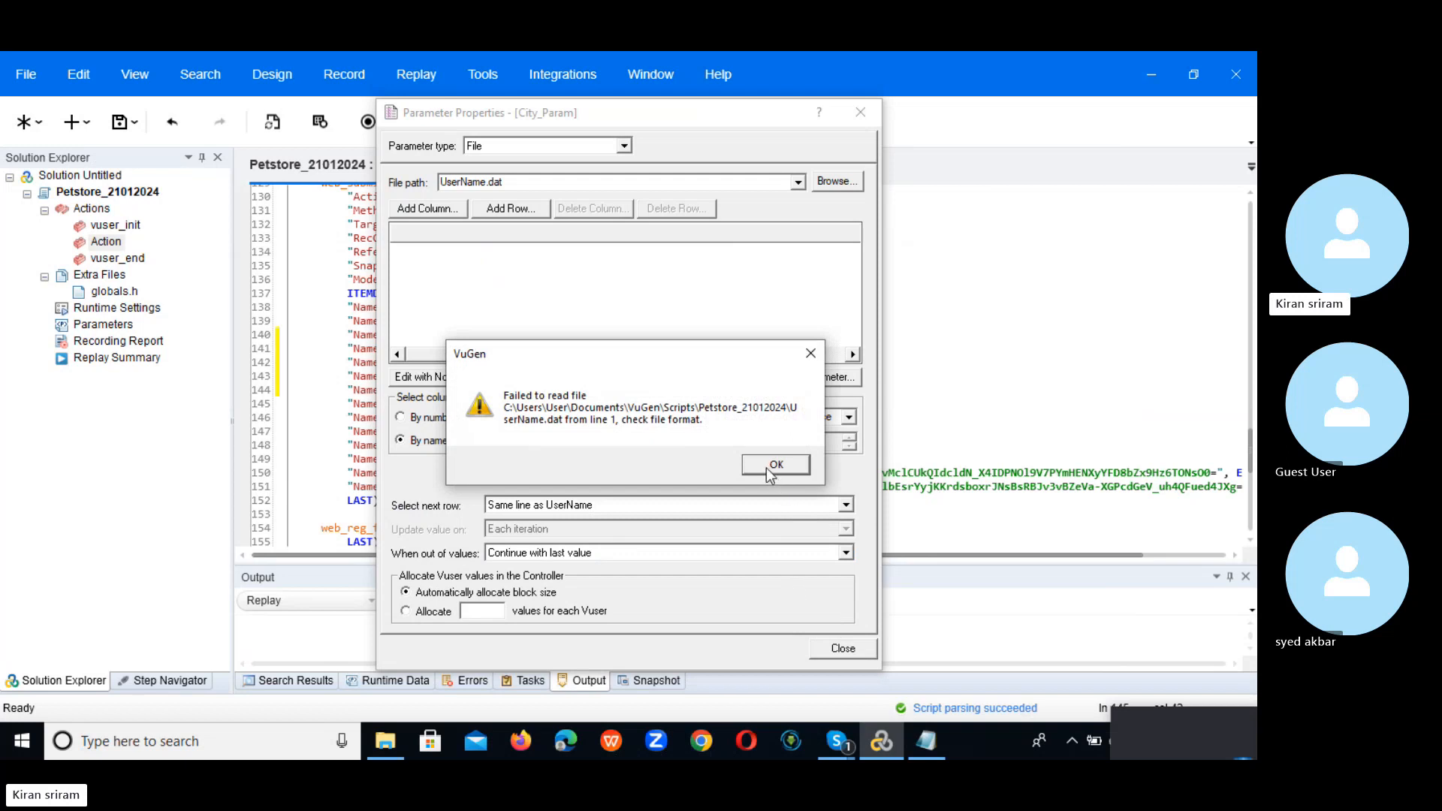
click(776, 465)
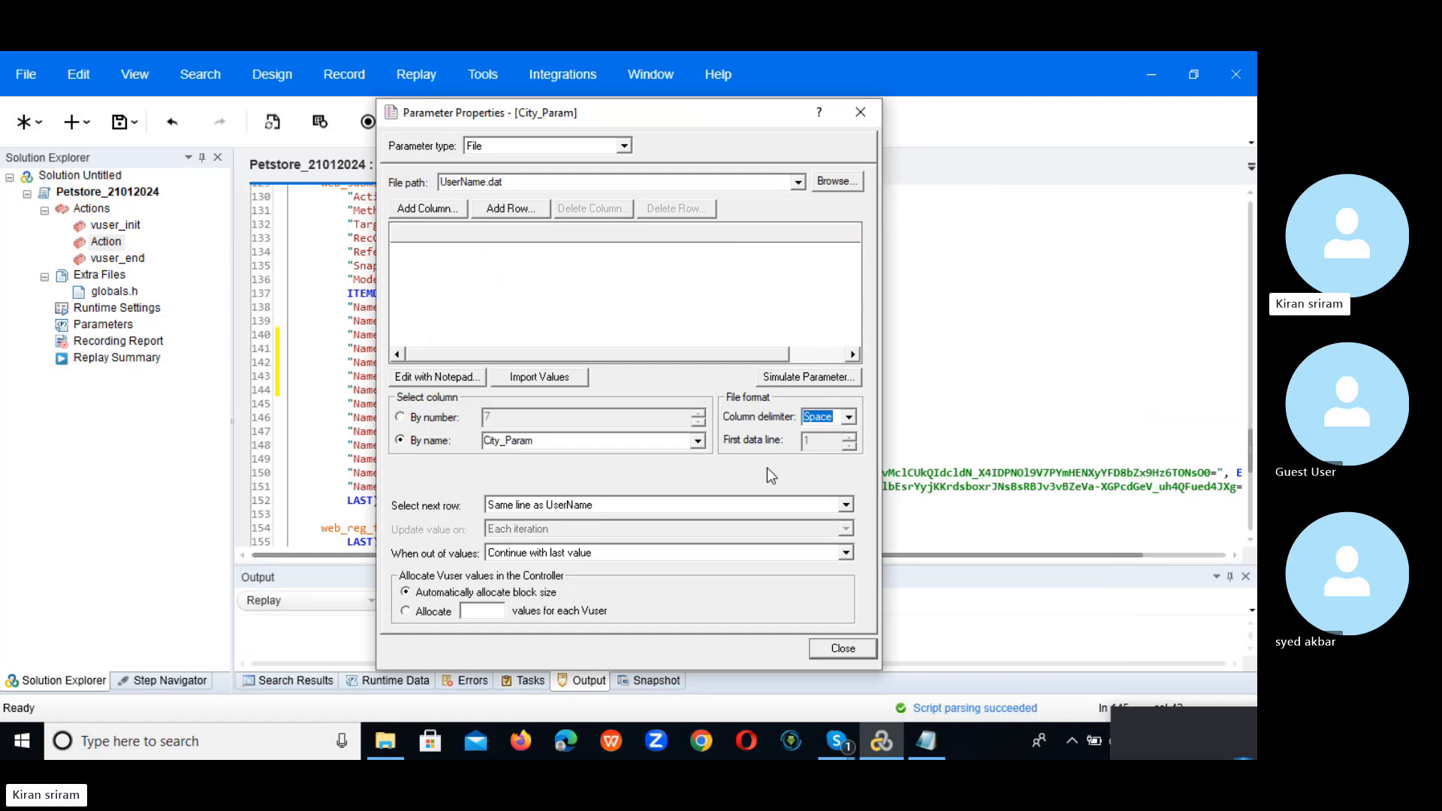
click(847, 416)
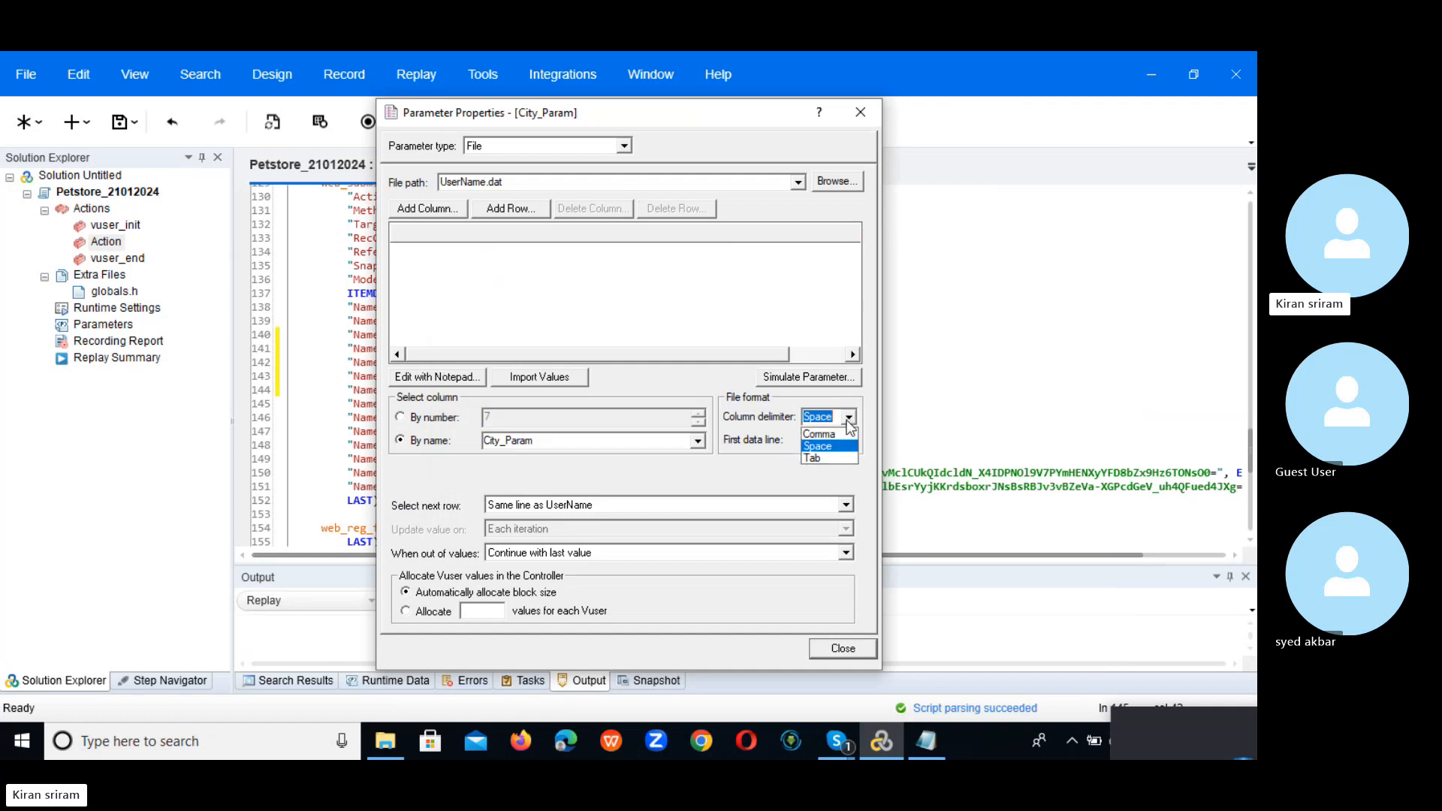
click(836, 461)
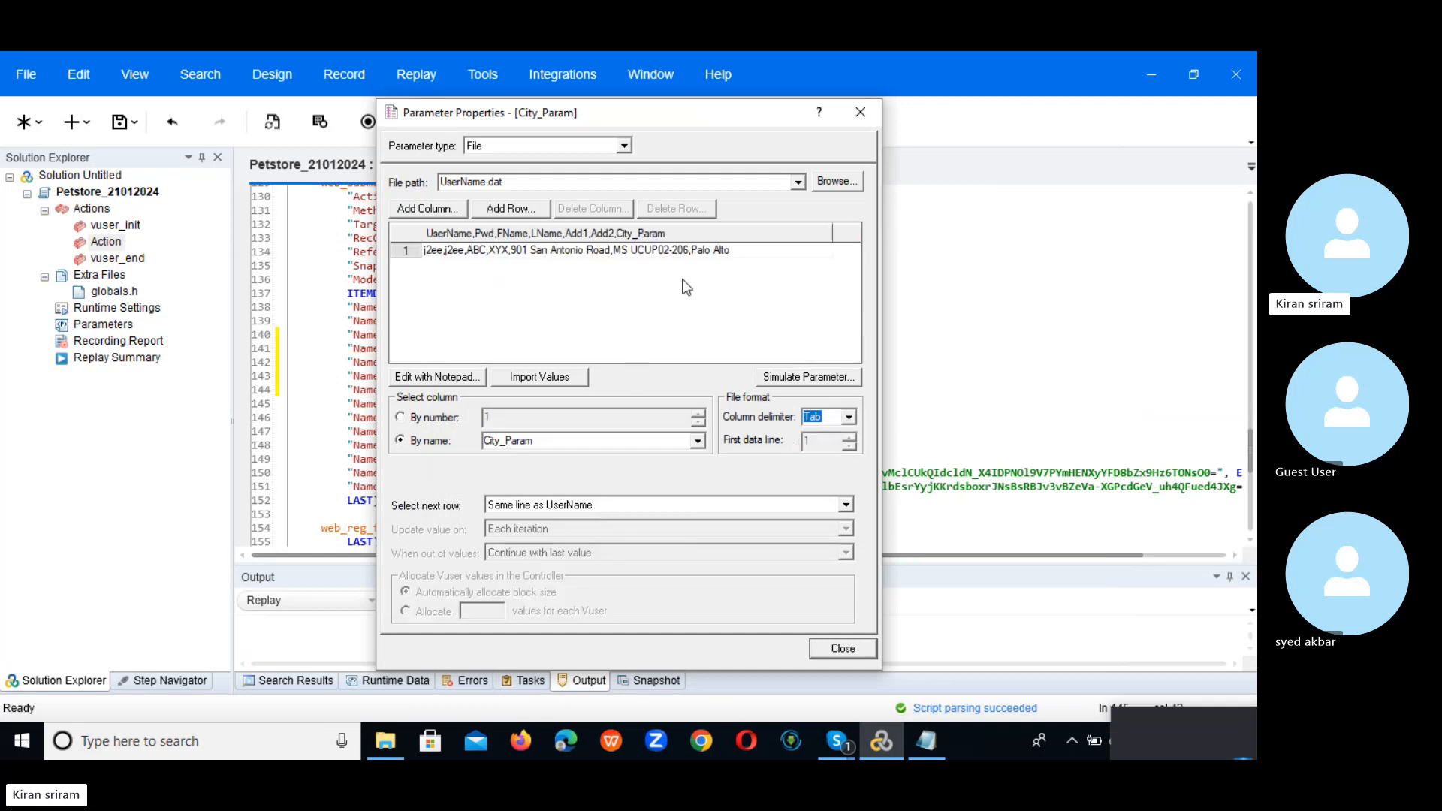
Step: Check UserName.dat in Notepad, restore the Comma delimiter, and apply City_Param to line 145 only
click(437, 376)
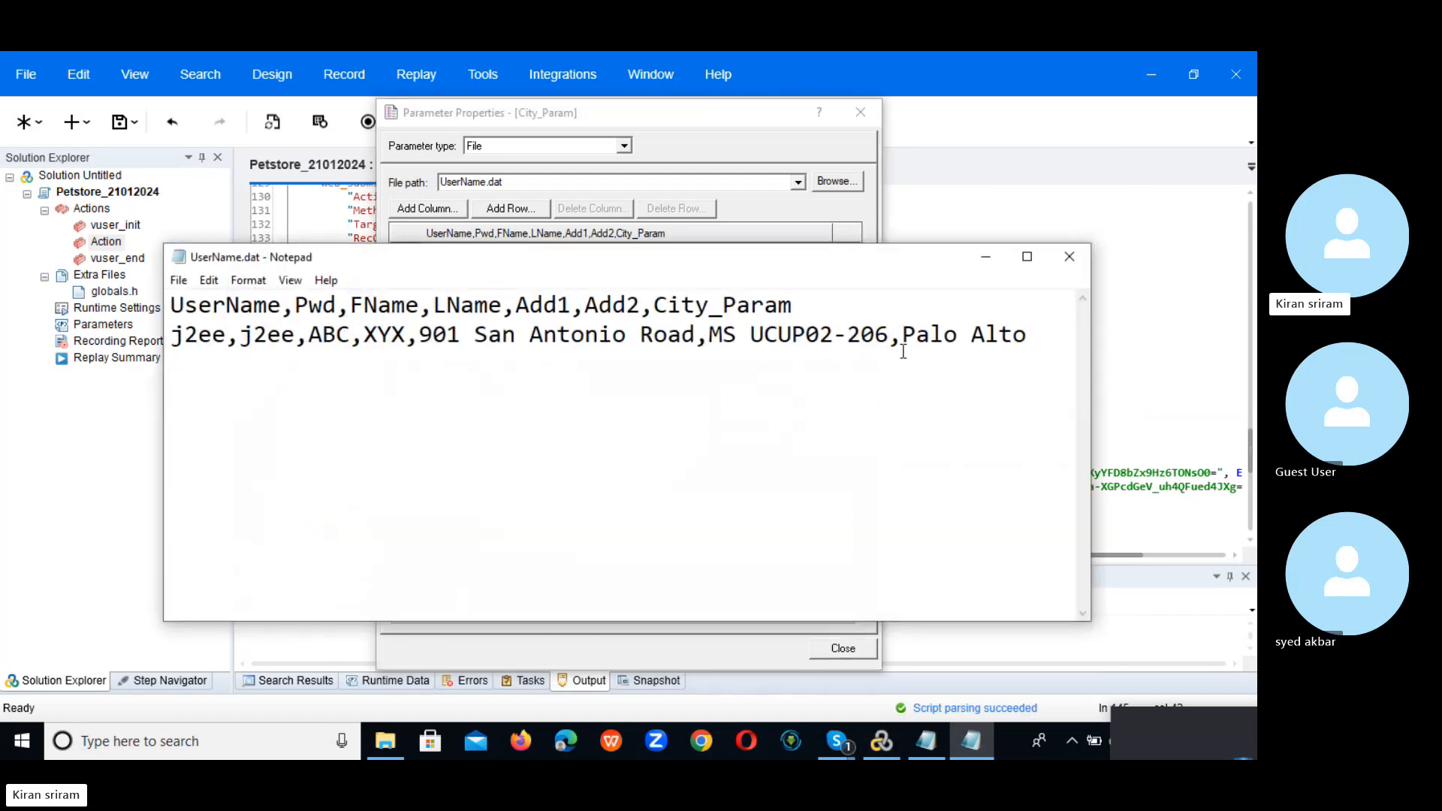
click(1074, 265)
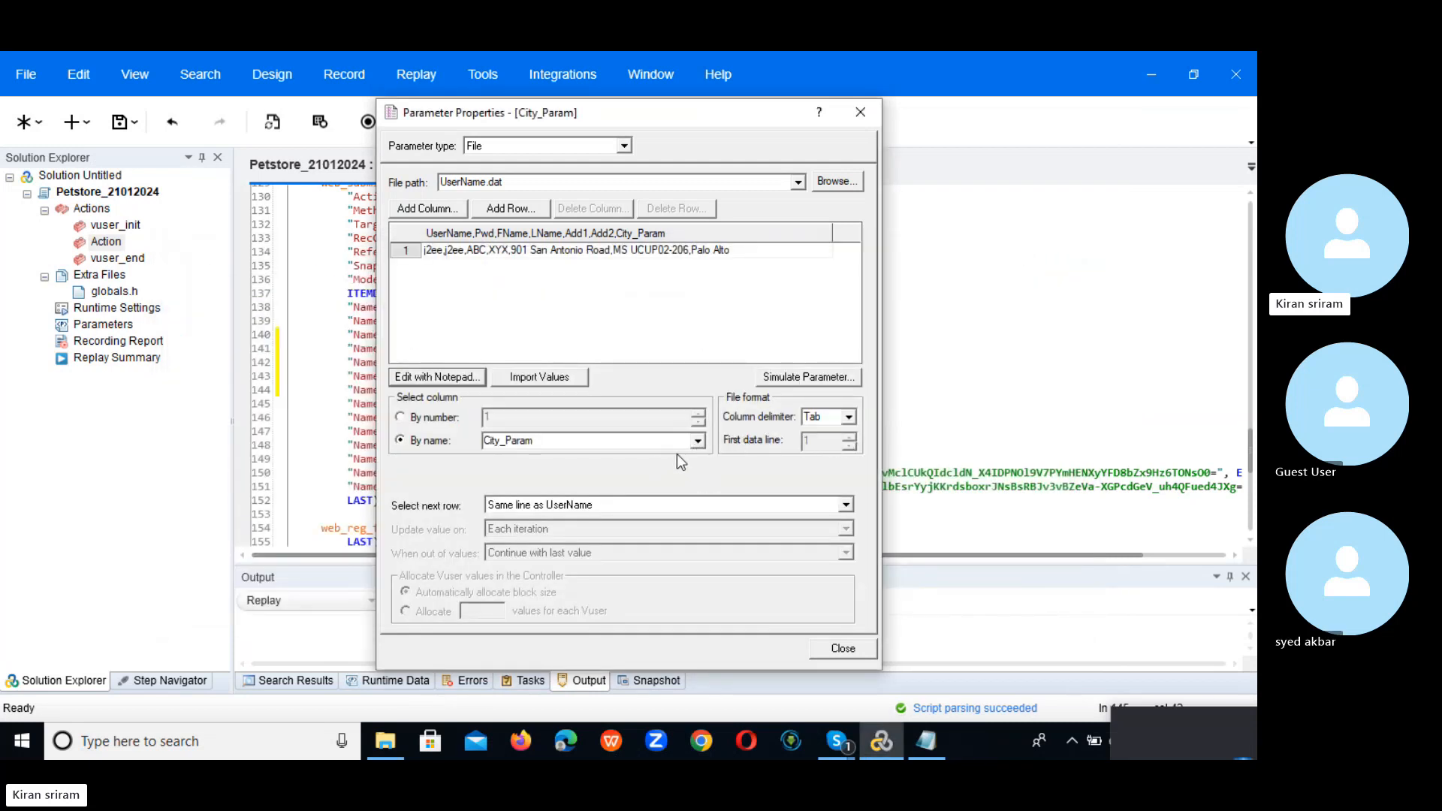
click(848, 417)
click(820, 435)
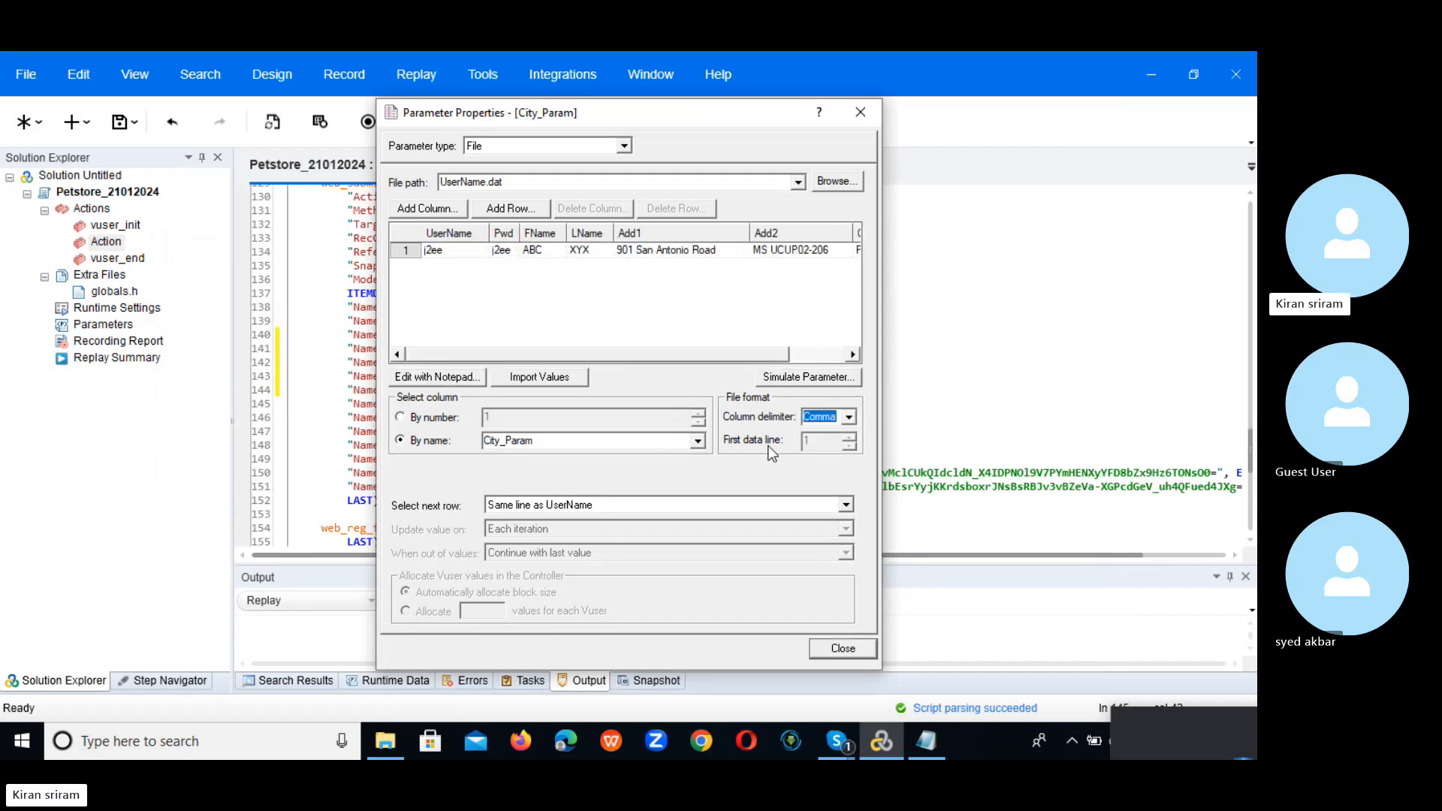
mouse_move(471, 354)
mouse_down()
mouse_move(709, 348)
mouse_move(459, 348)
mouse_up()
click(828, 356)
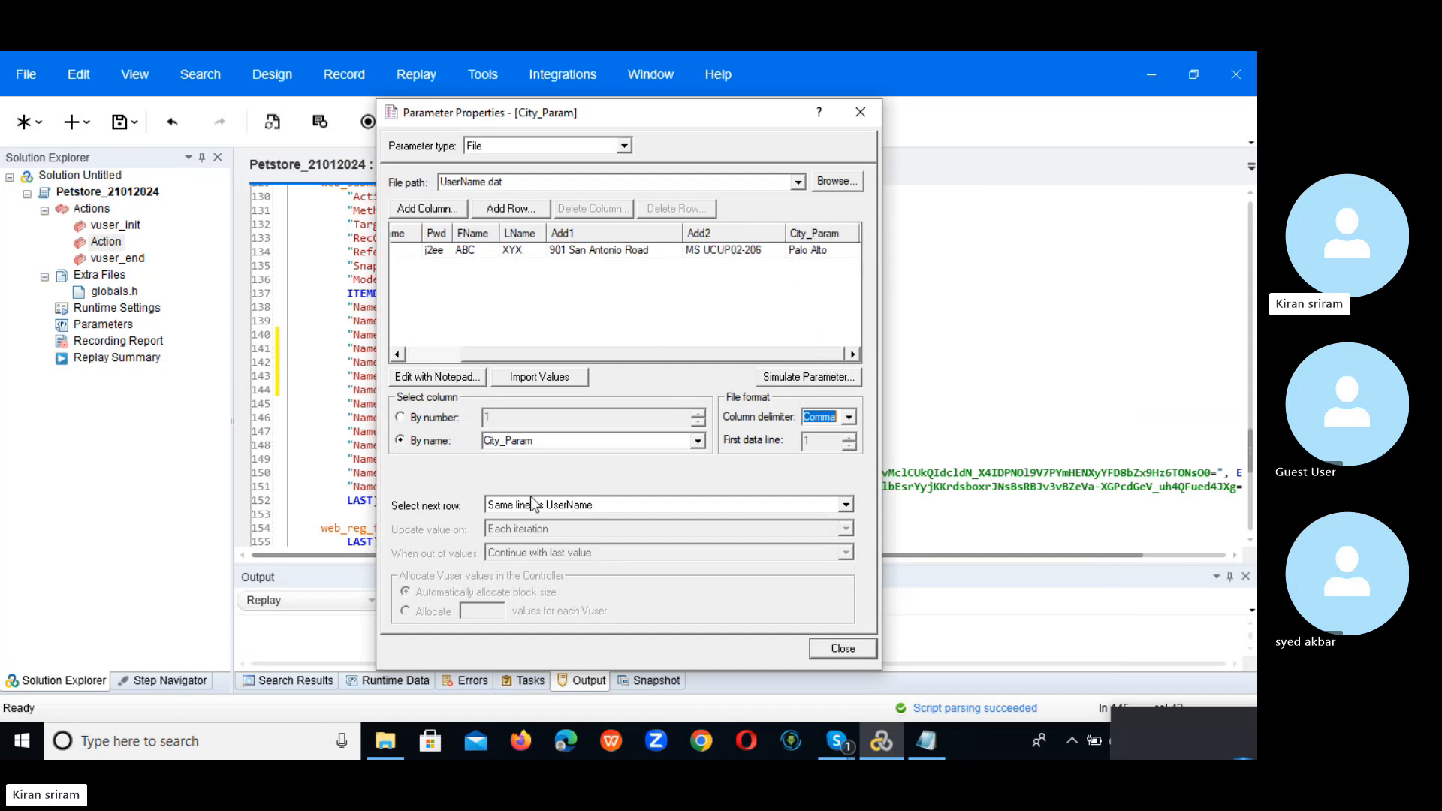
click(831, 650)
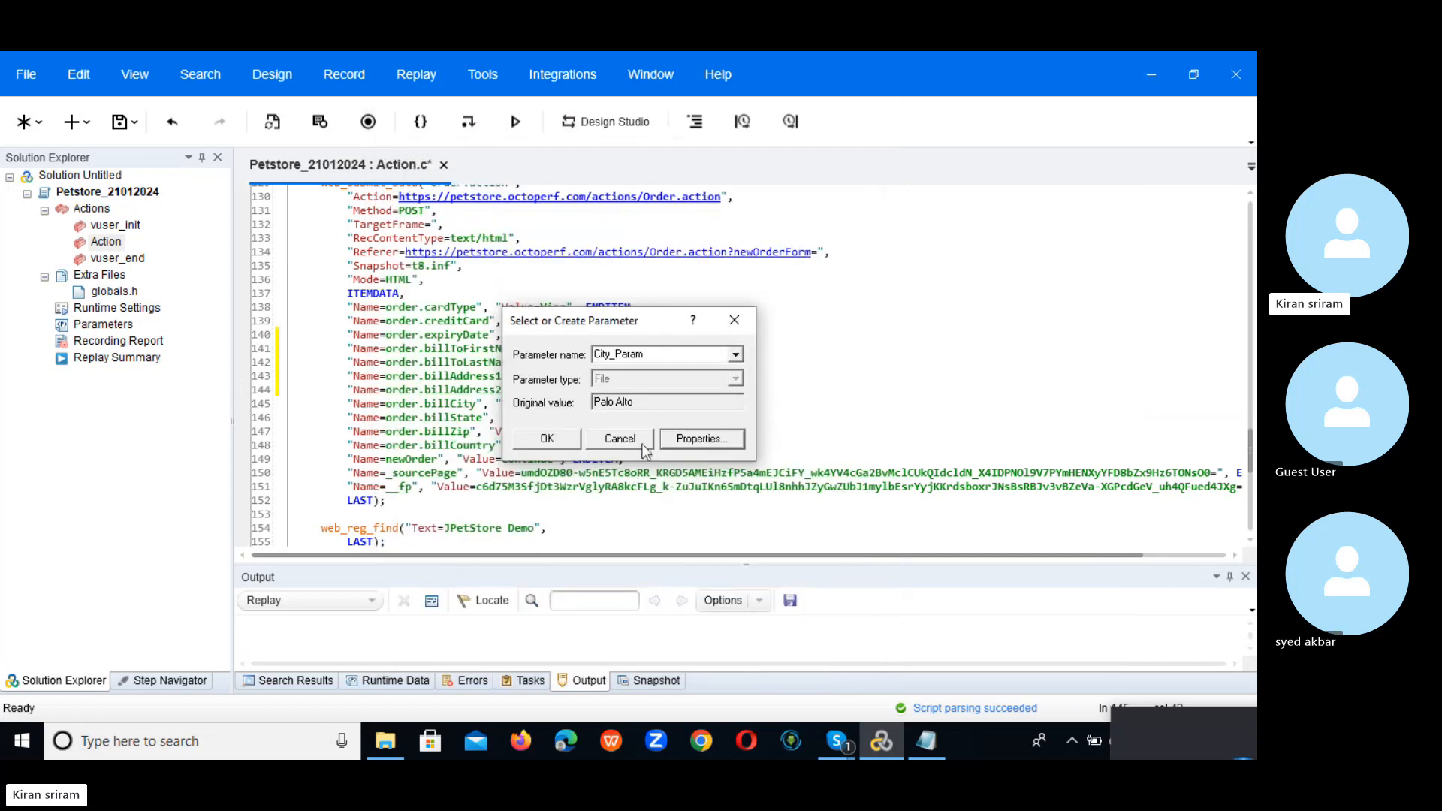
click(542, 439)
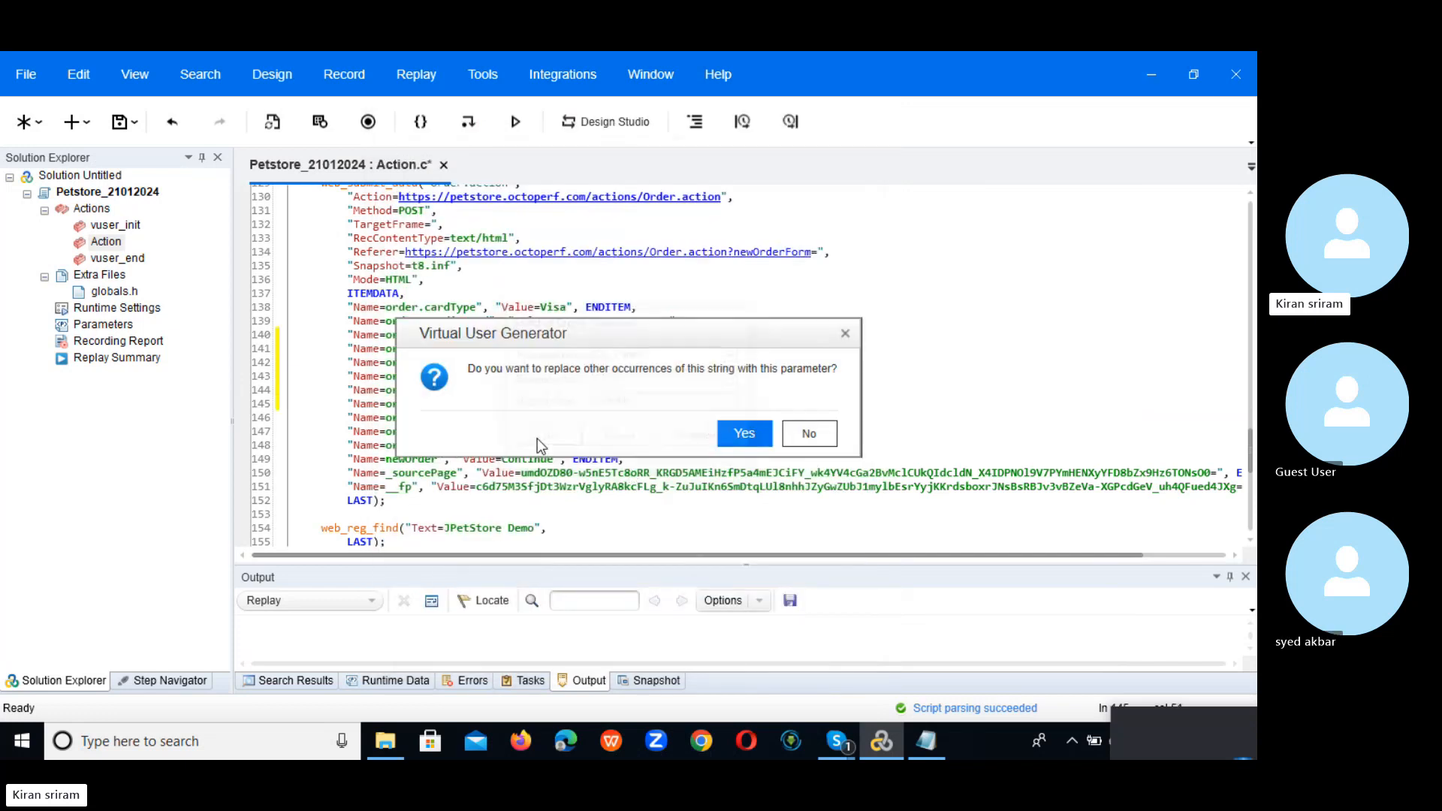
click(825, 429)
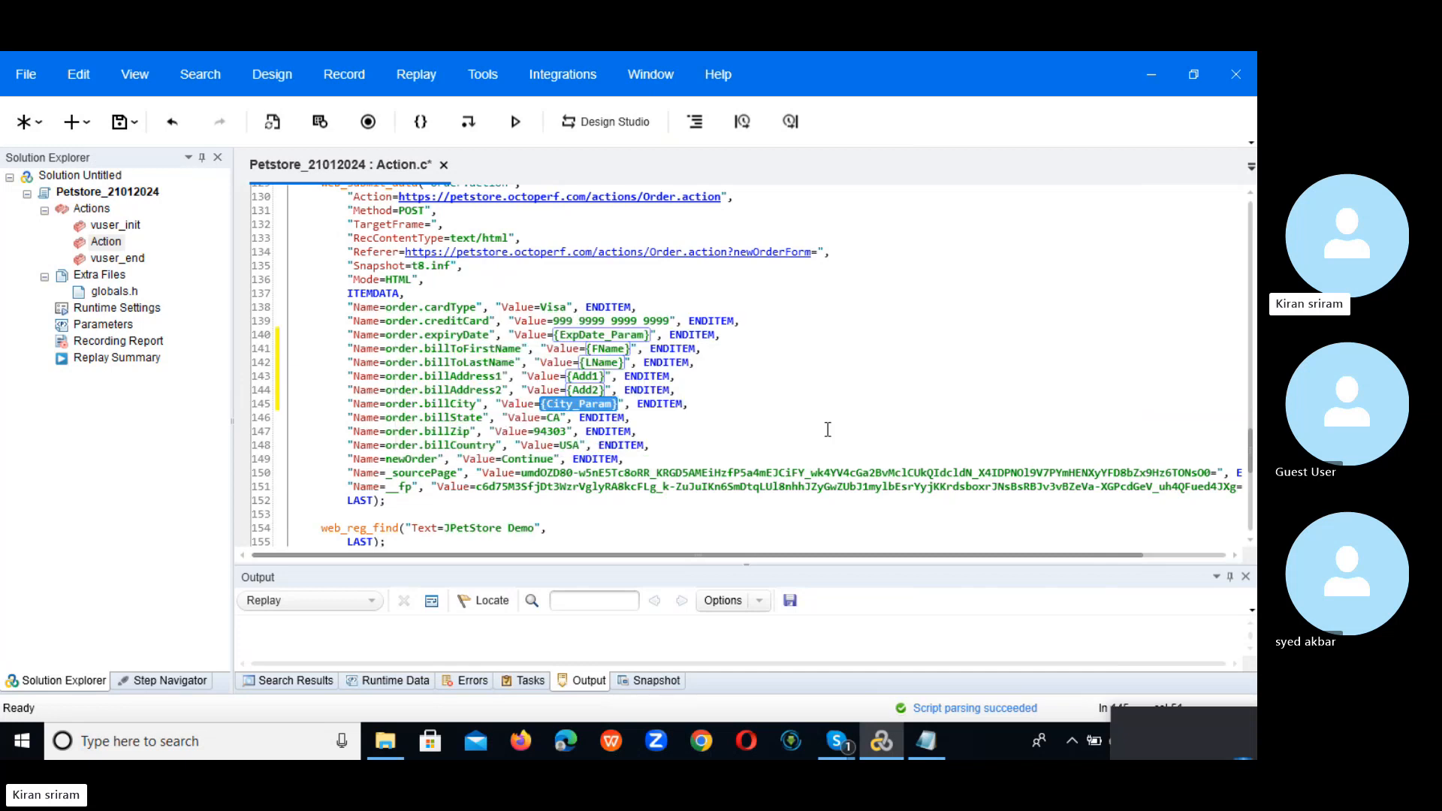
Step: Replace the billState value CA with a new parameter named State_Param
double_click(553, 417)
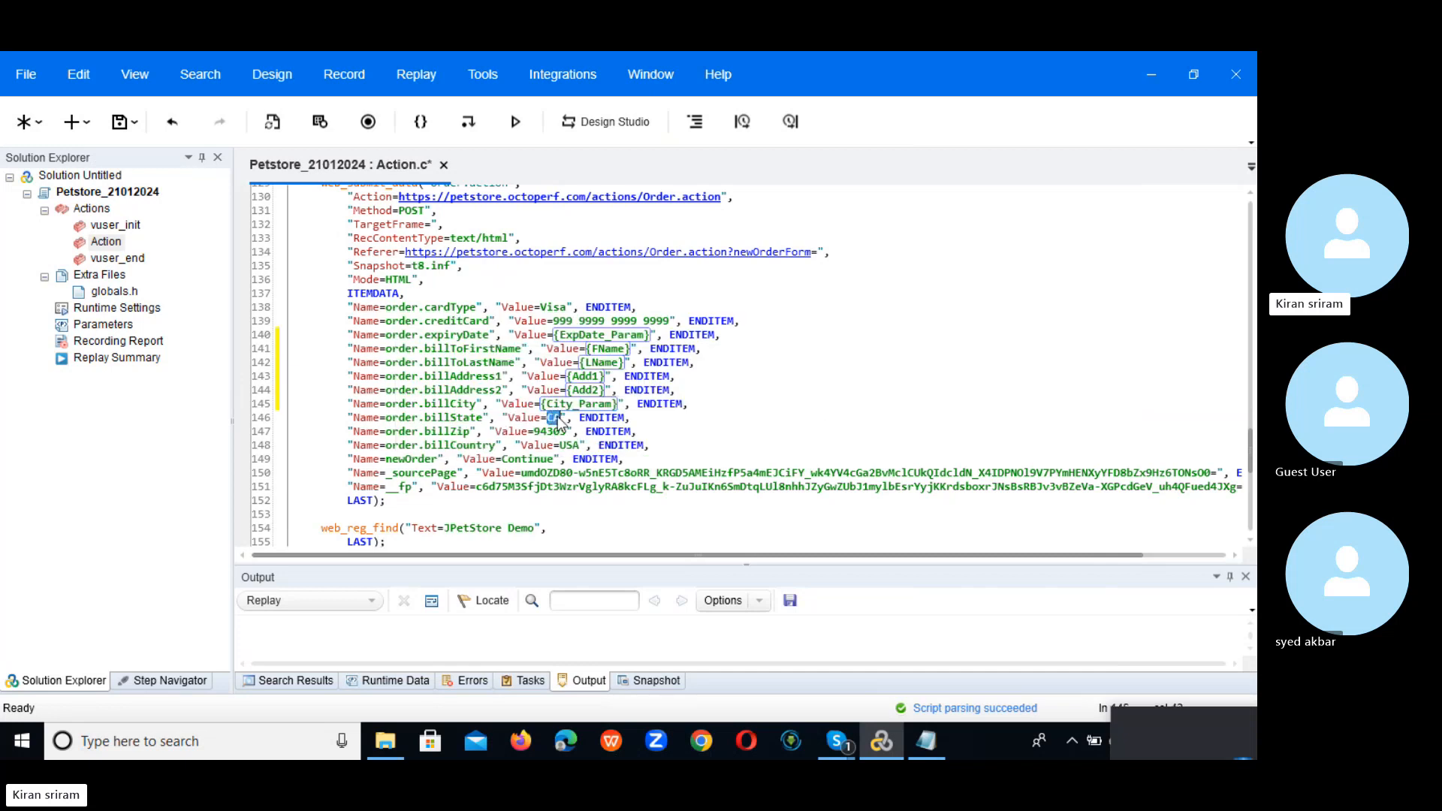
right_click(554, 419)
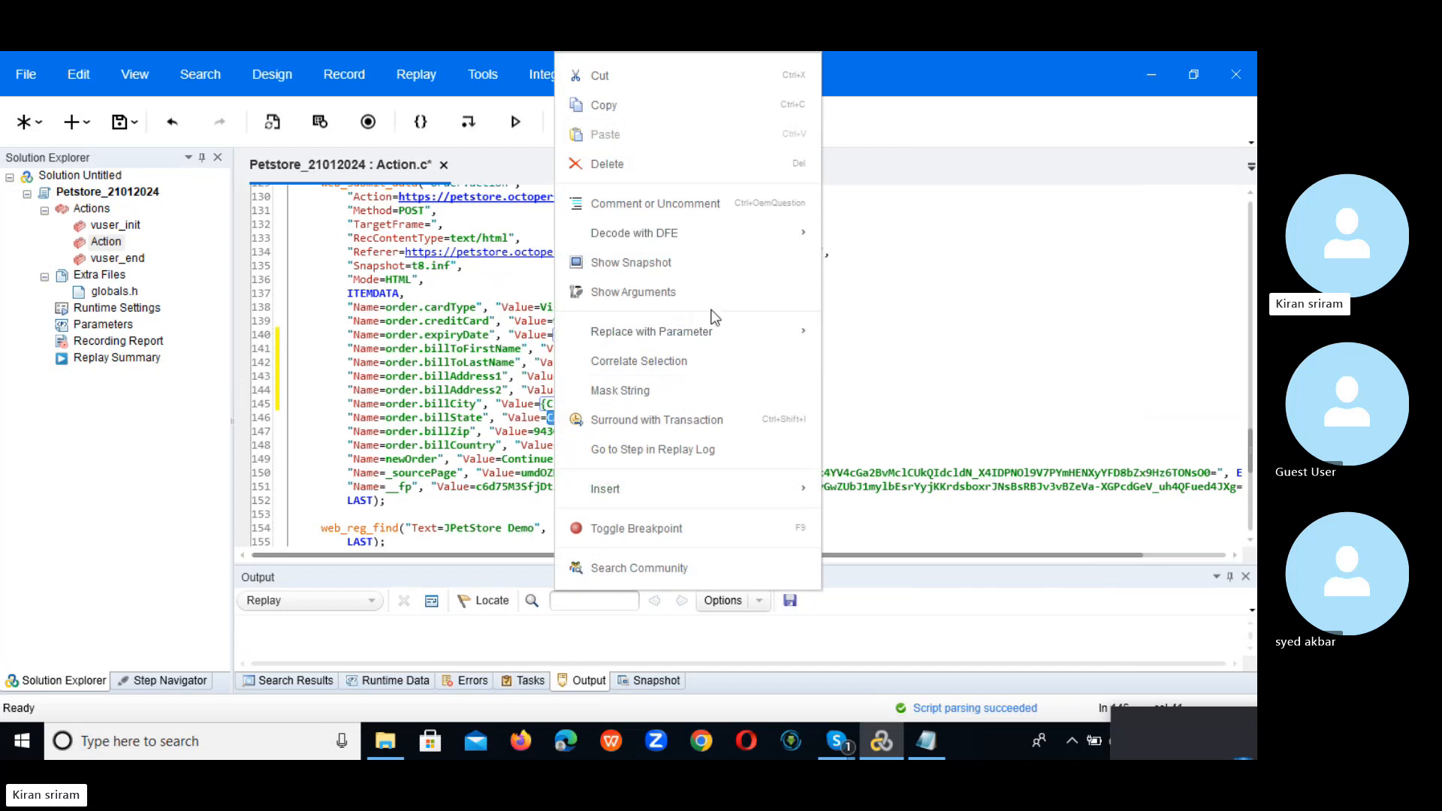
mouse_move(735, 331)
click(922, 337)
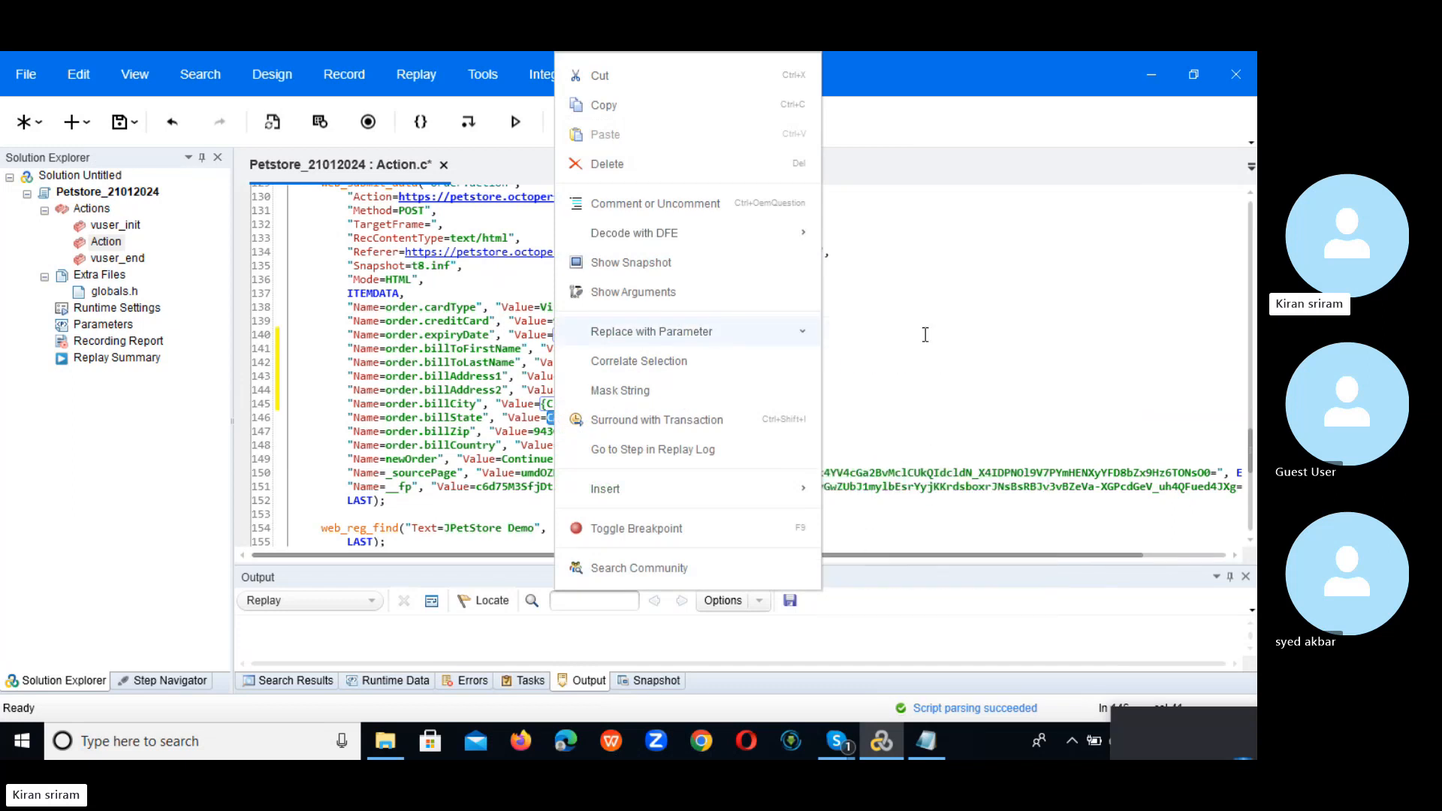
click(735, 354)
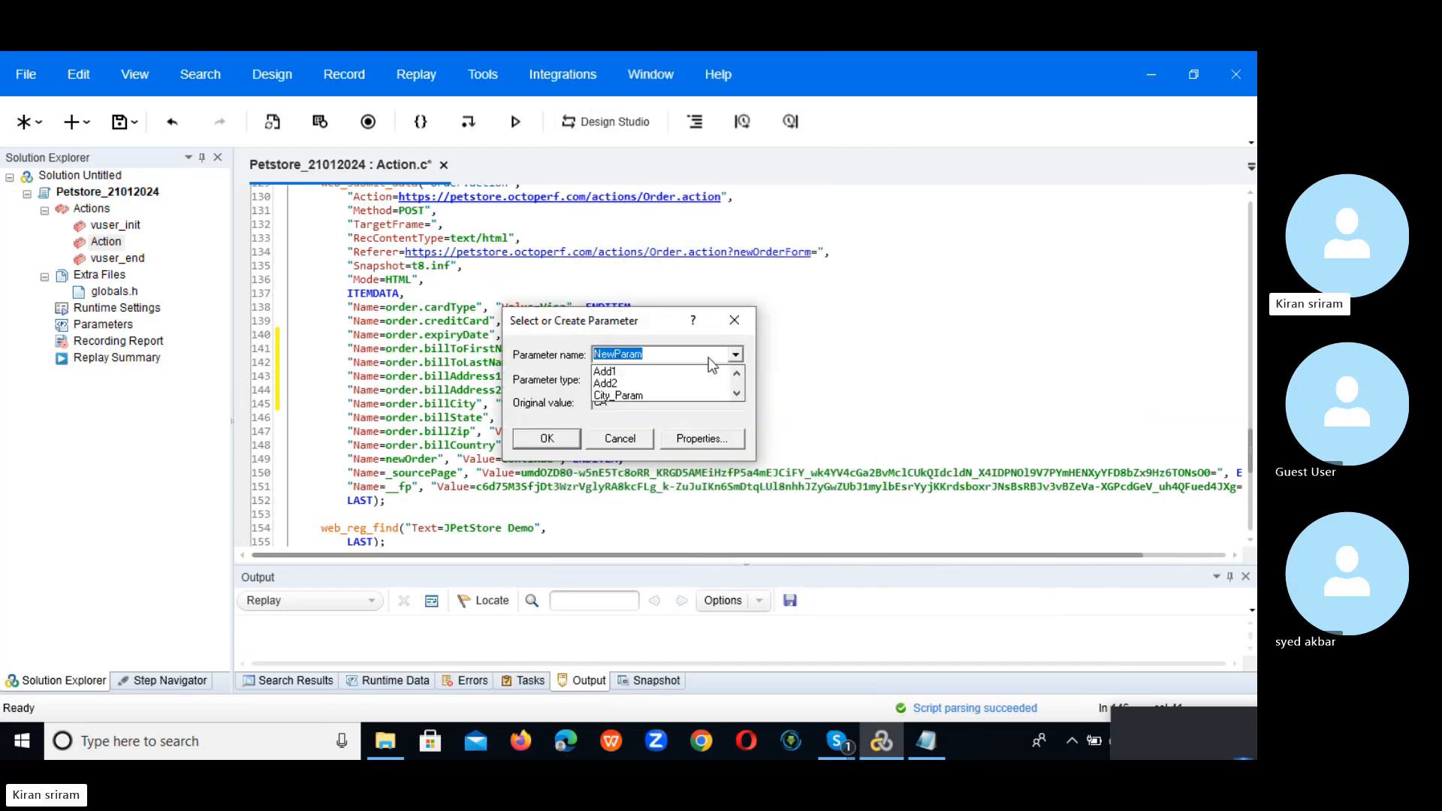
click(674, 354)
key(BackSpace)
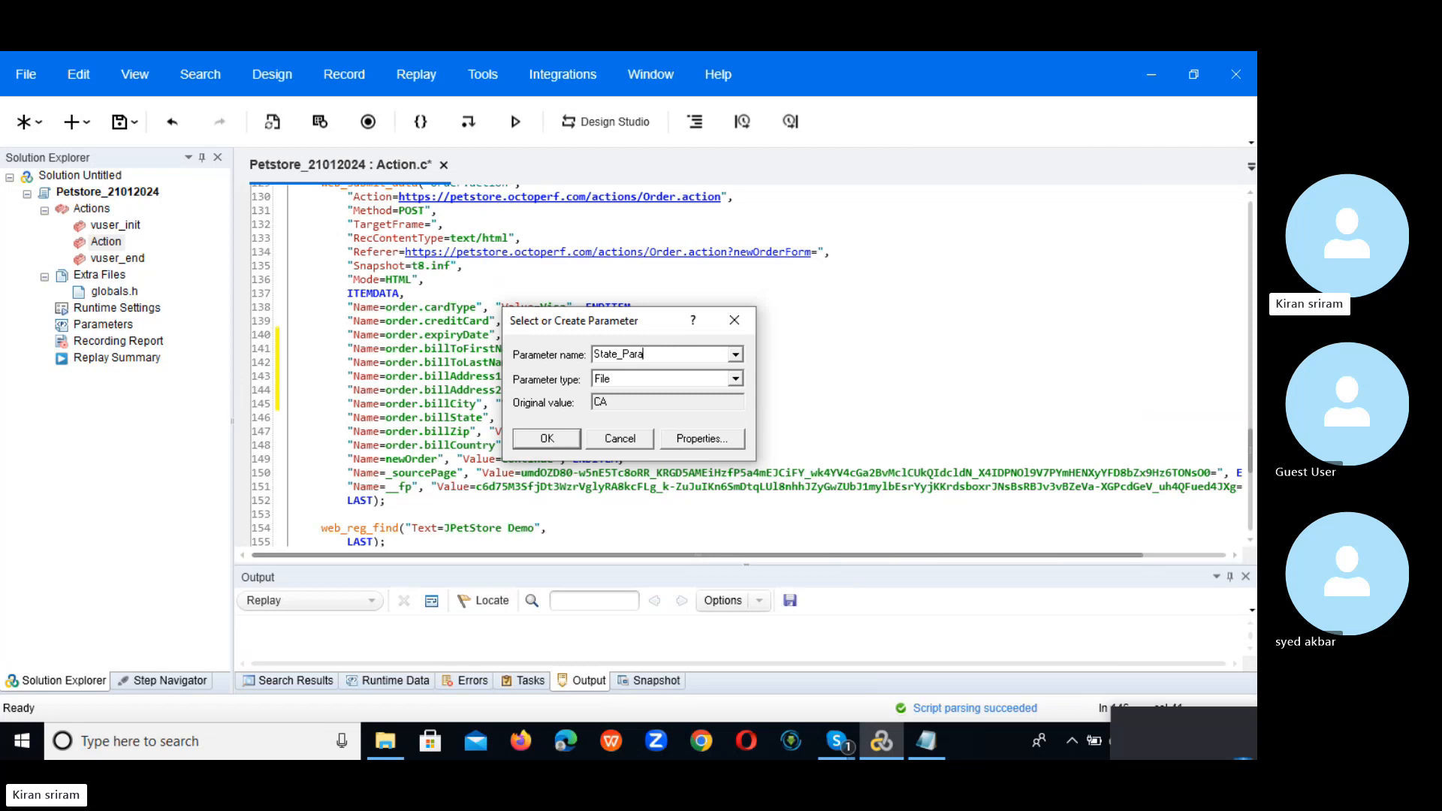
Step: Point State_Param at UserName.dat and add a State_Param column to it
click(703, 440)
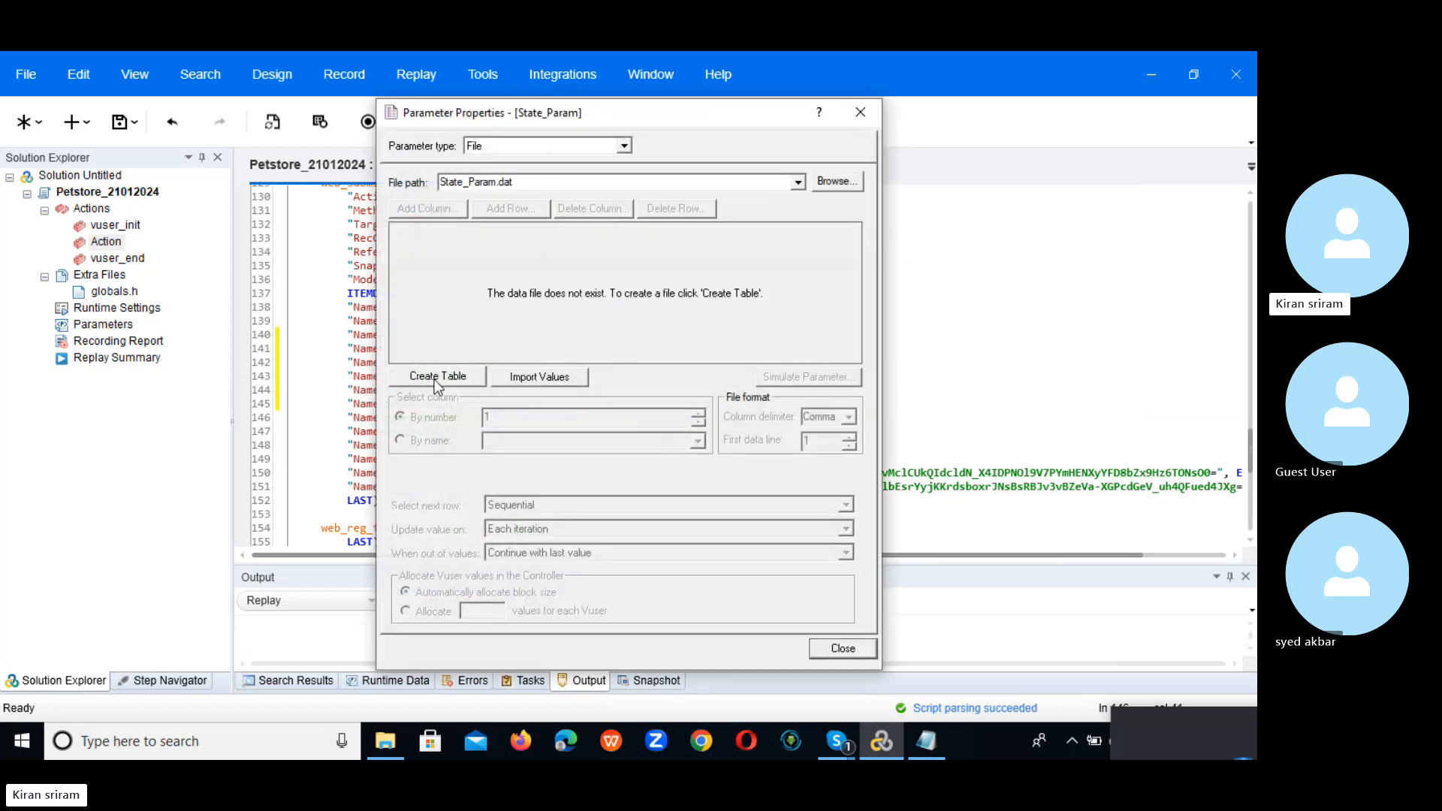
click(797, 182)
click(465, 195)
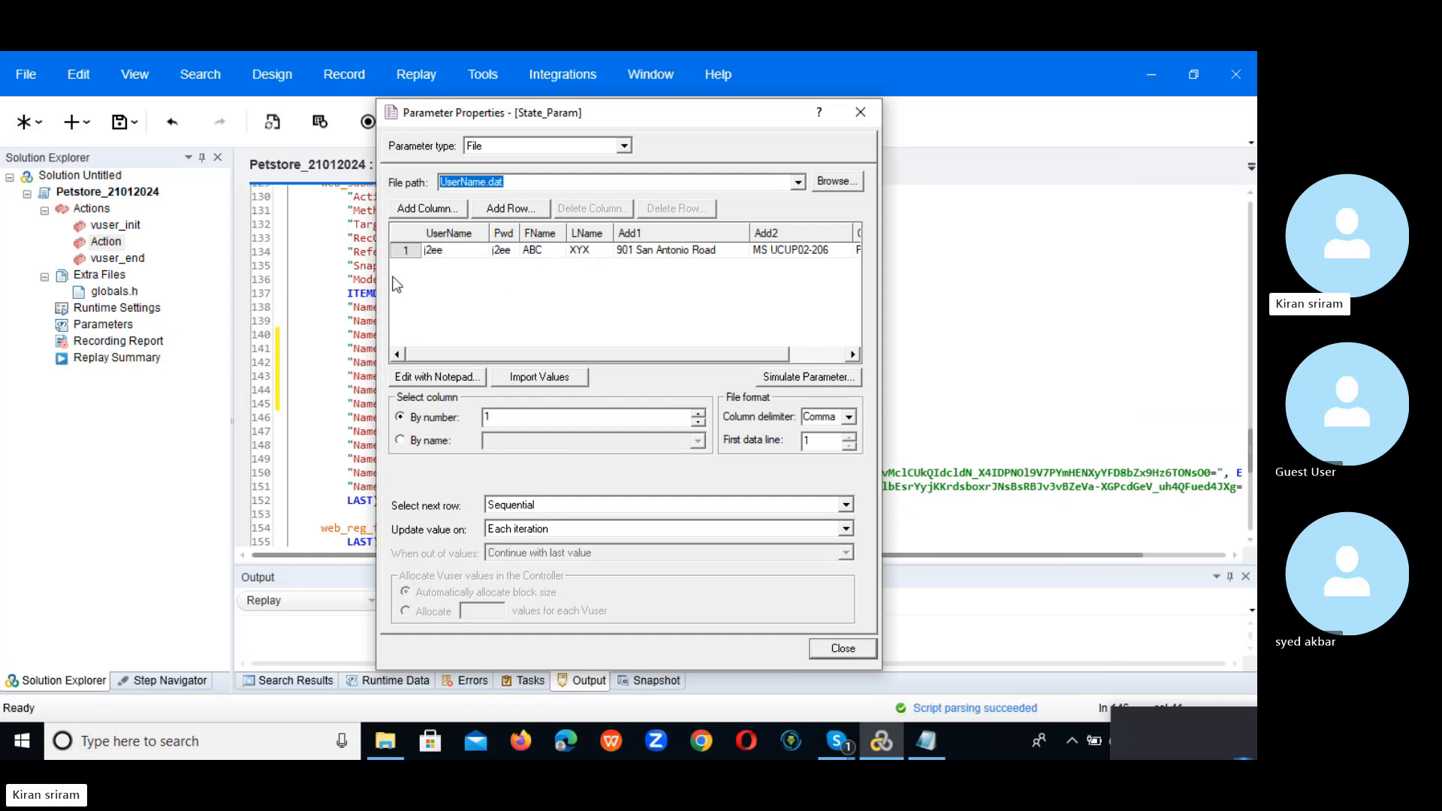
click(445, 211)
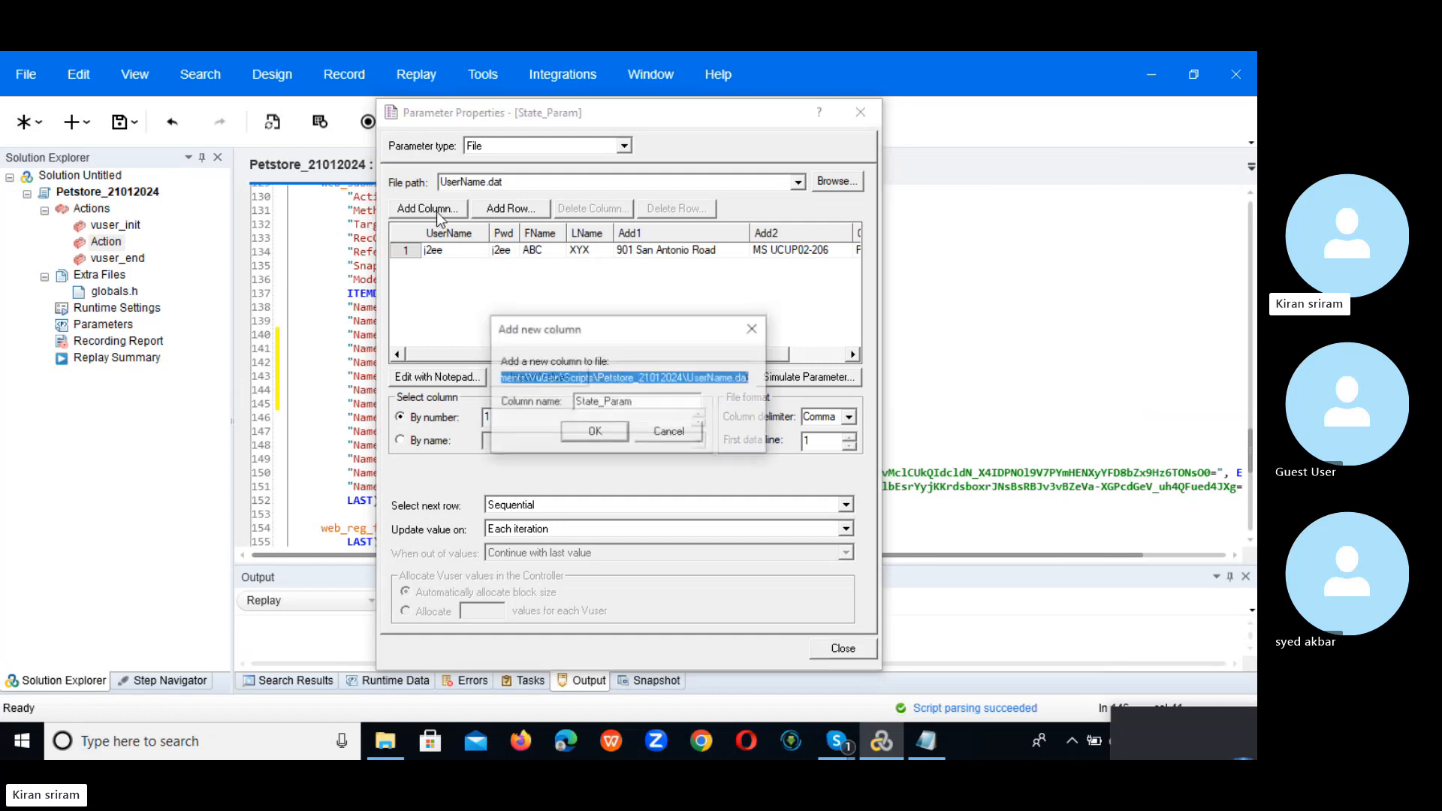
click(596, 436)
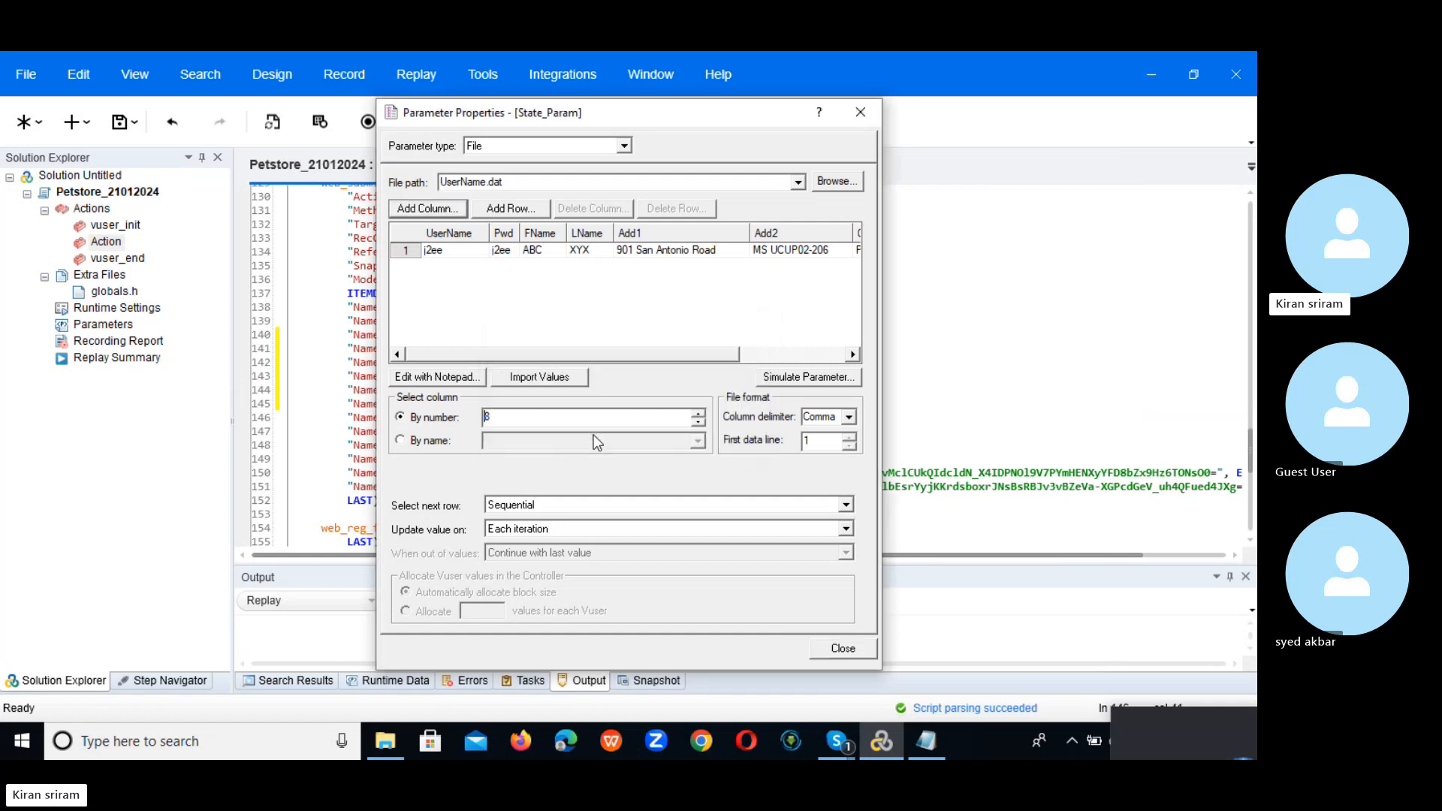
Step: Map State_Param by name to the State_Param column, same line as UserName, and confirm
click(441, 443)
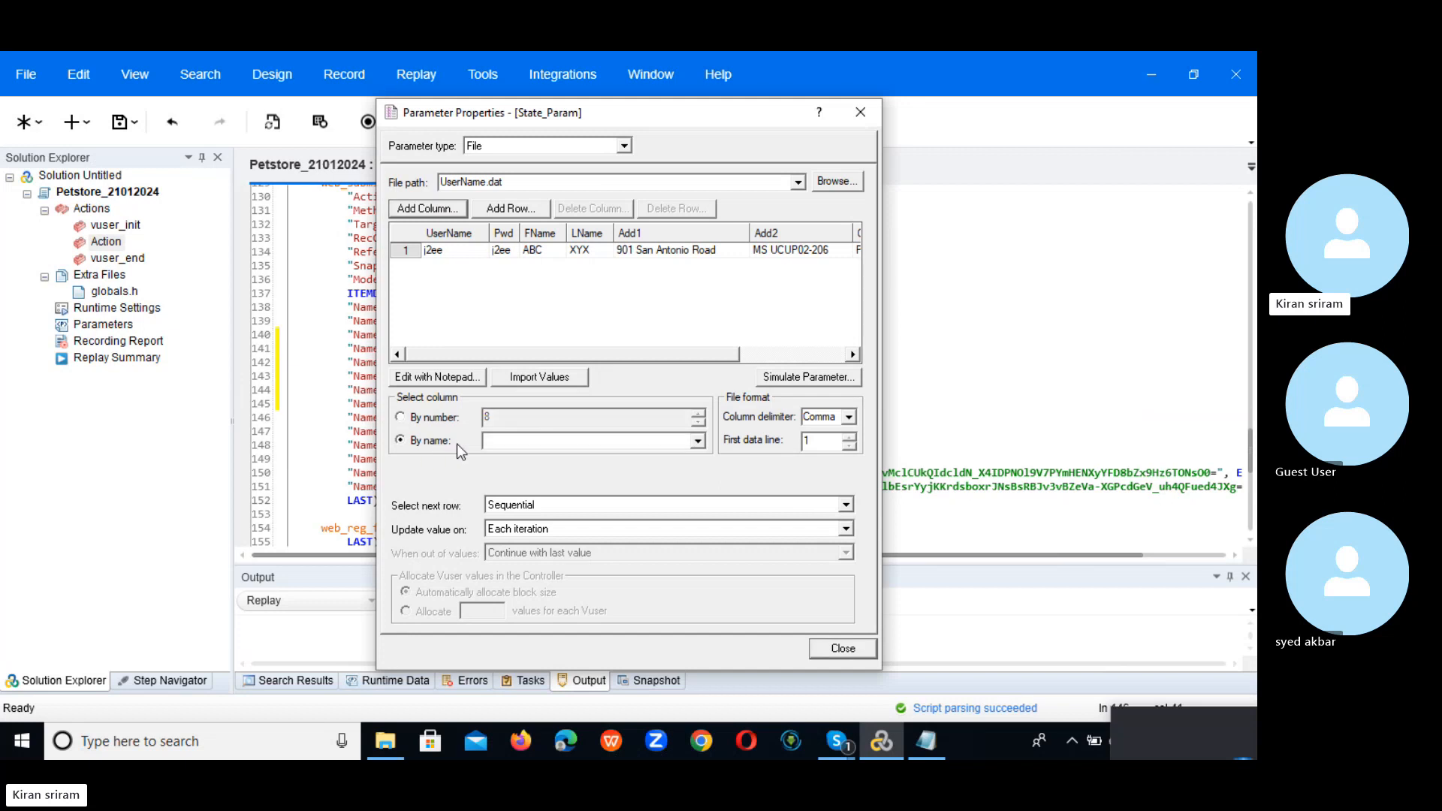
click(698, 441)
click(702, 491)
click(702, 491)
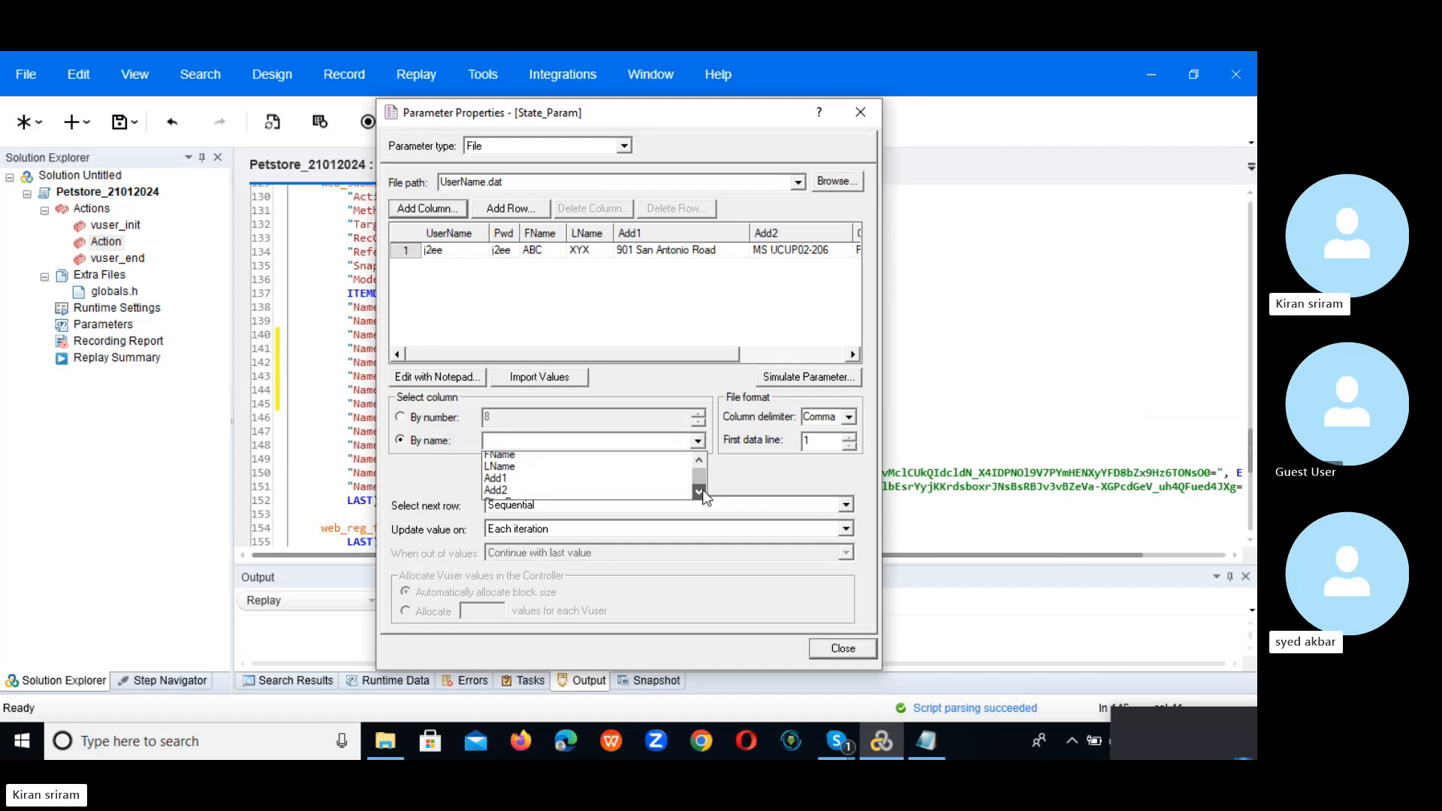
click(702, 491)
click(702, 491)
click(637, 493)
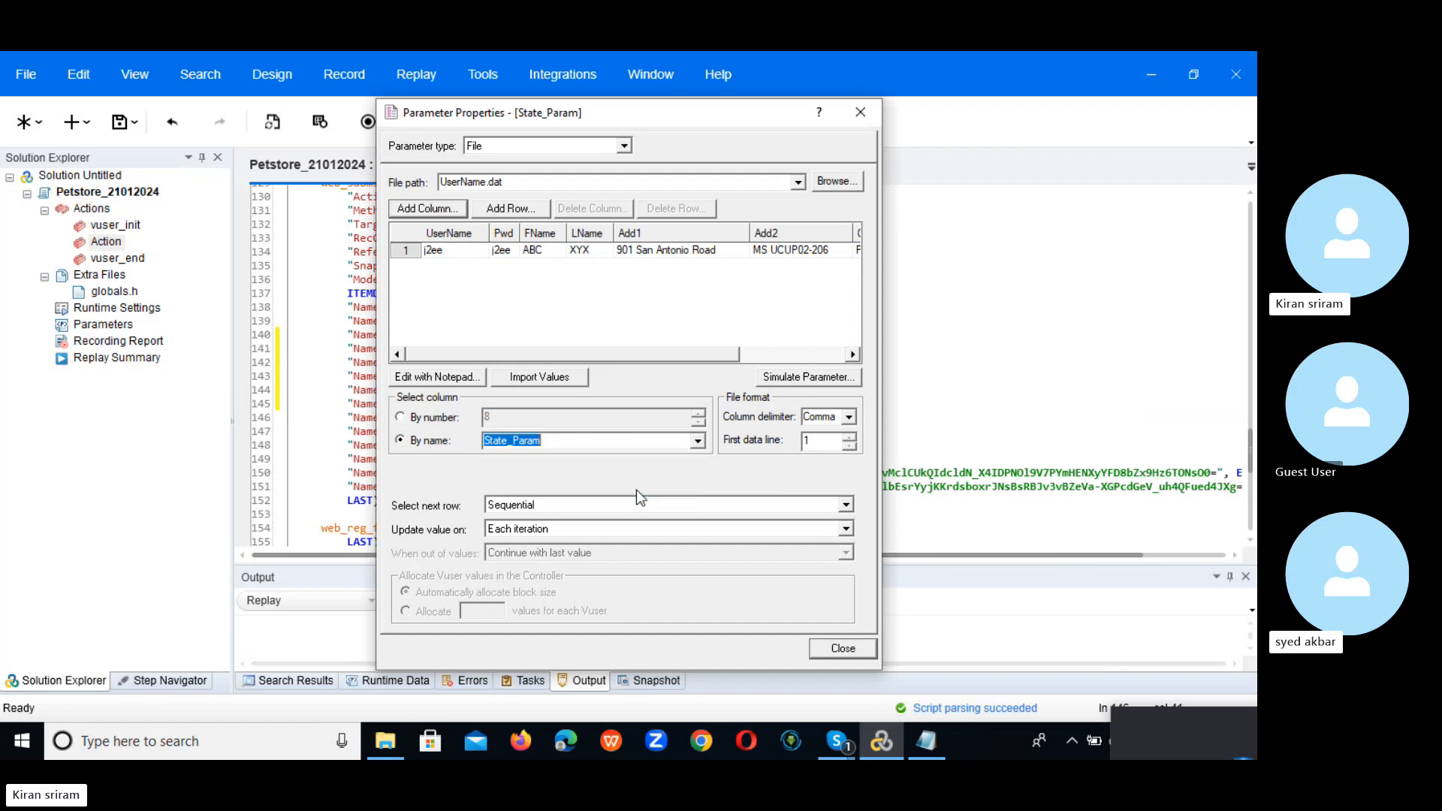
click(847, 506)
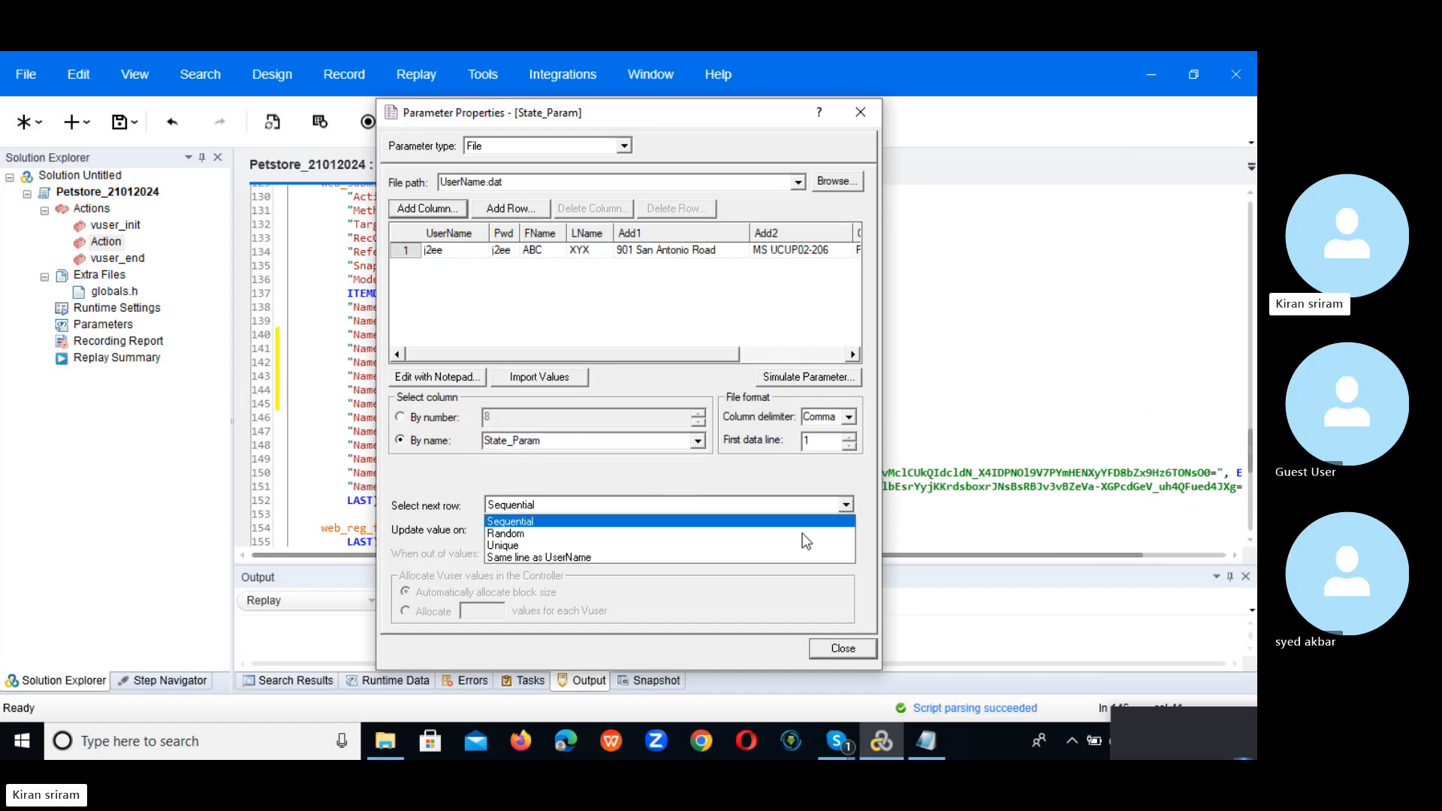
click(710, 556)
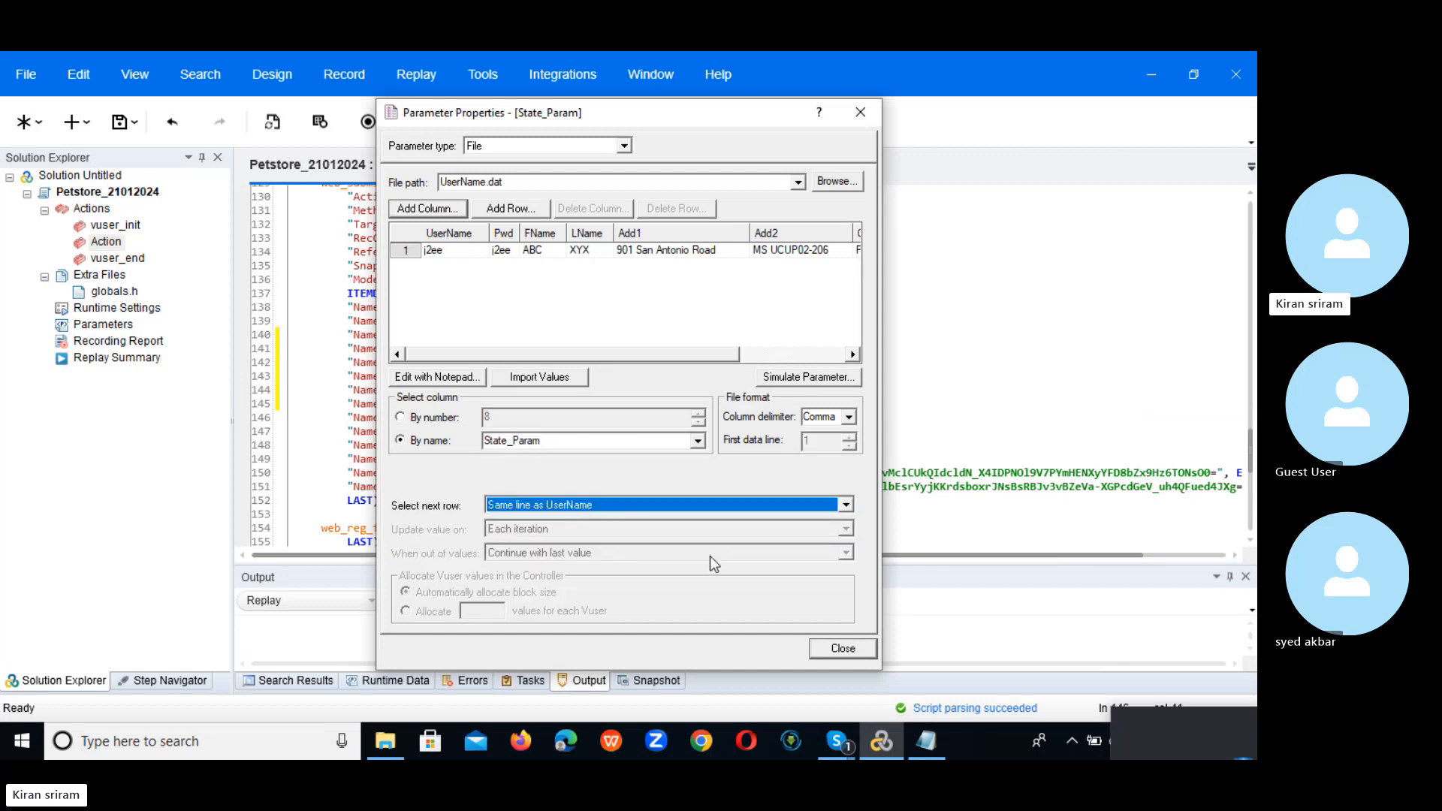
click(840, 650)
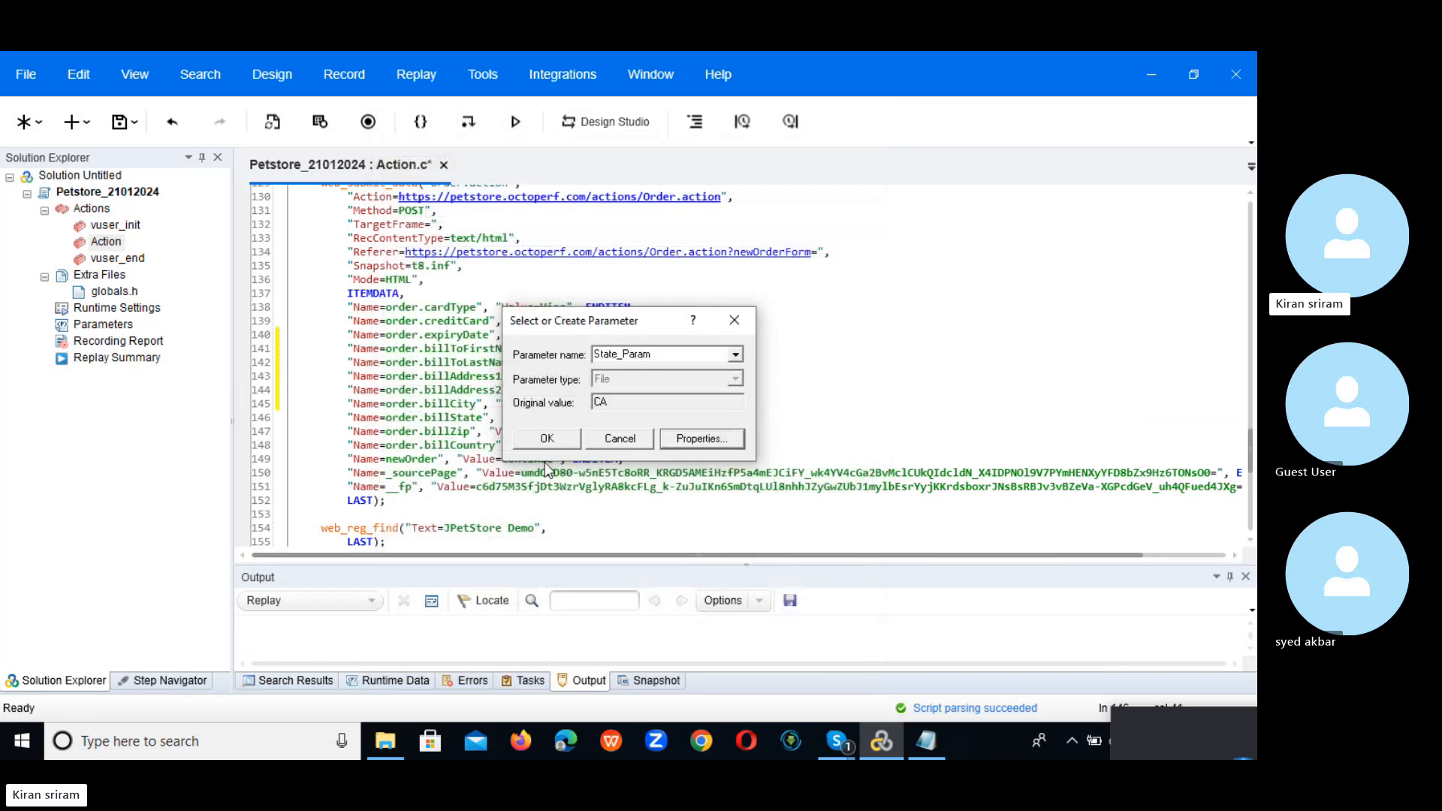
click(547, 438)
Step: Replace the billZip value 94303 on line 147 with a new parameter named Zip_Param
click(814, 431)
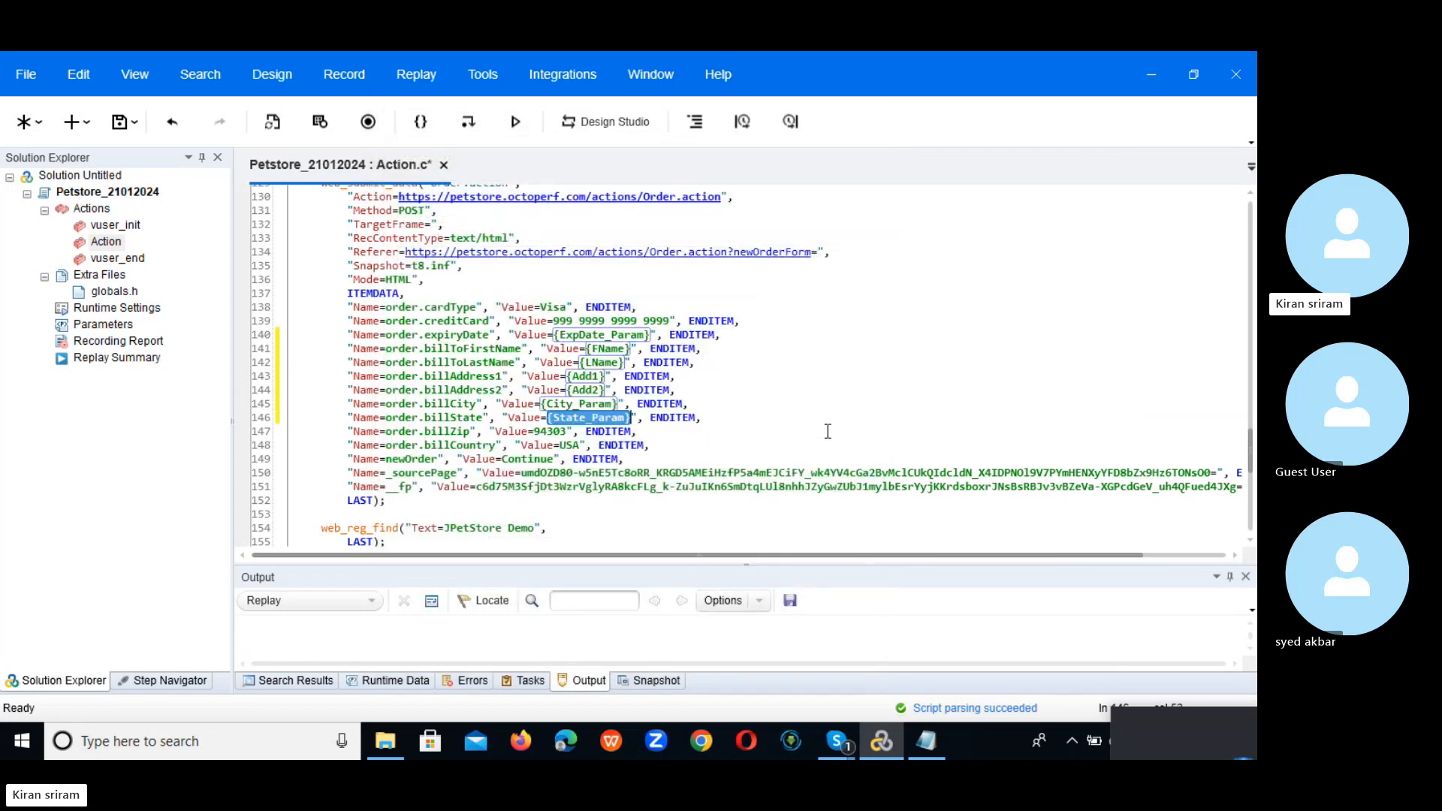
mouse_move(537, 431)
mouse_down()
mouse_move(571, 430)
mouse_move(558, 435)
mouse_up()
right_click(558, 435)
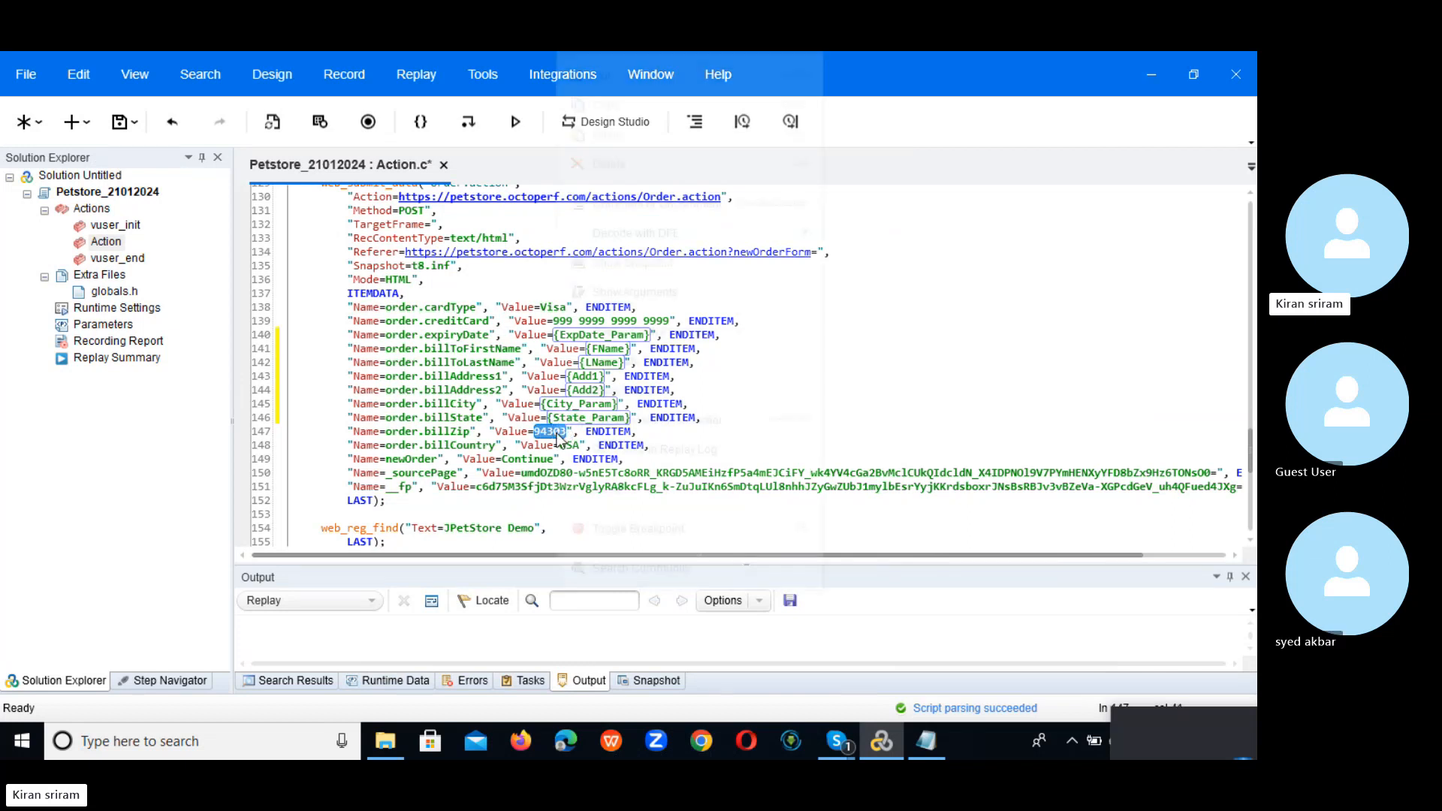
mouse_move(788, 344)
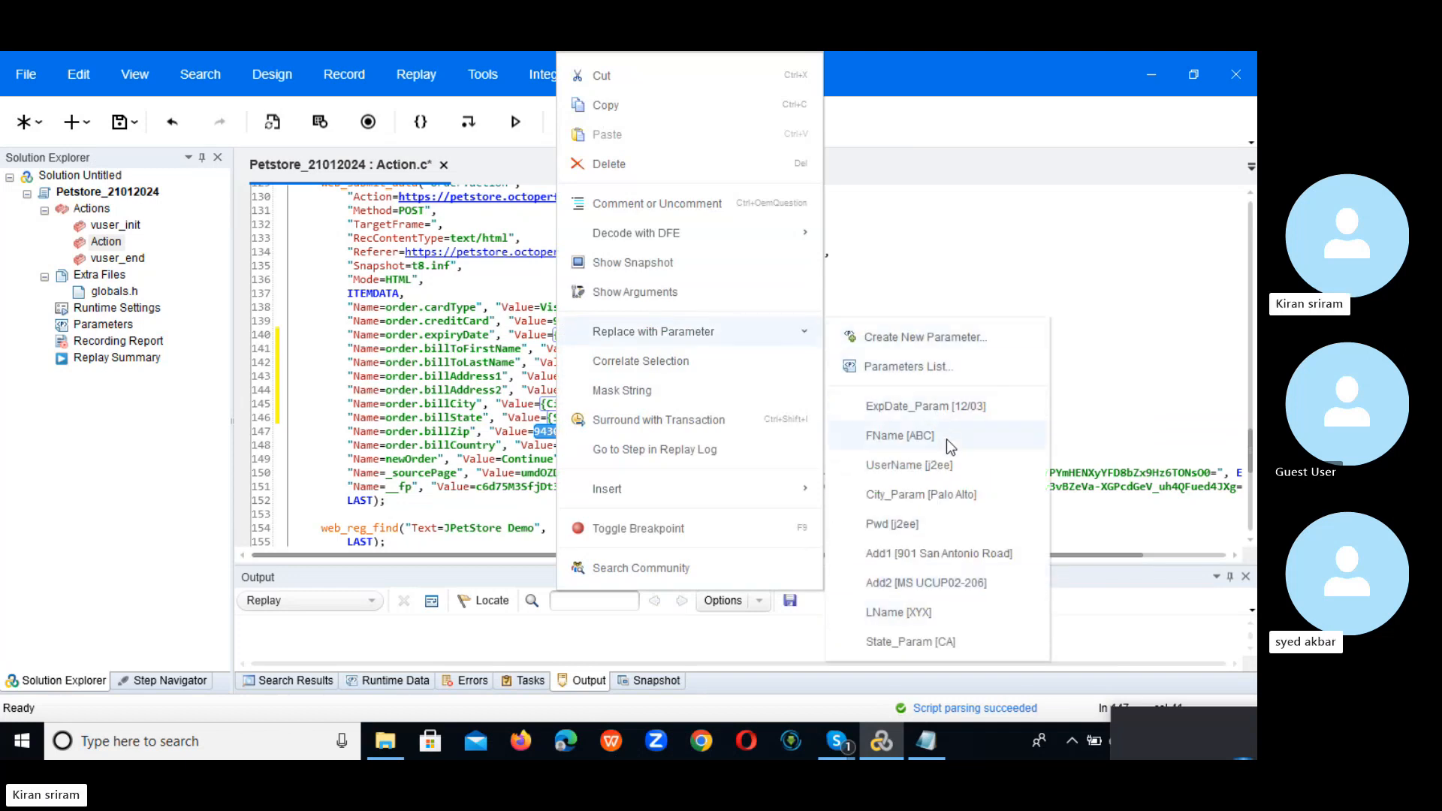
click(925, 336)
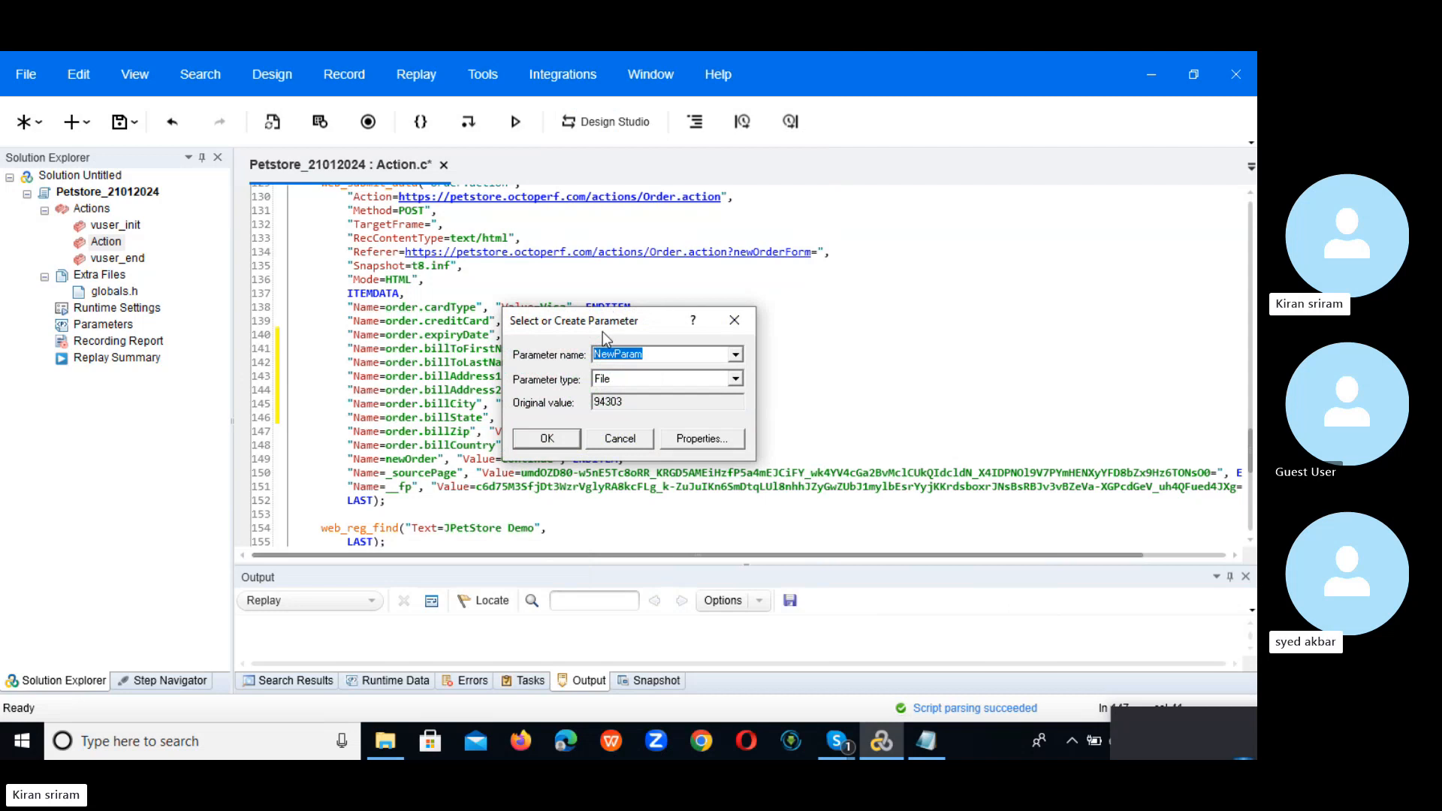
drag(608, 320, 836, 321)
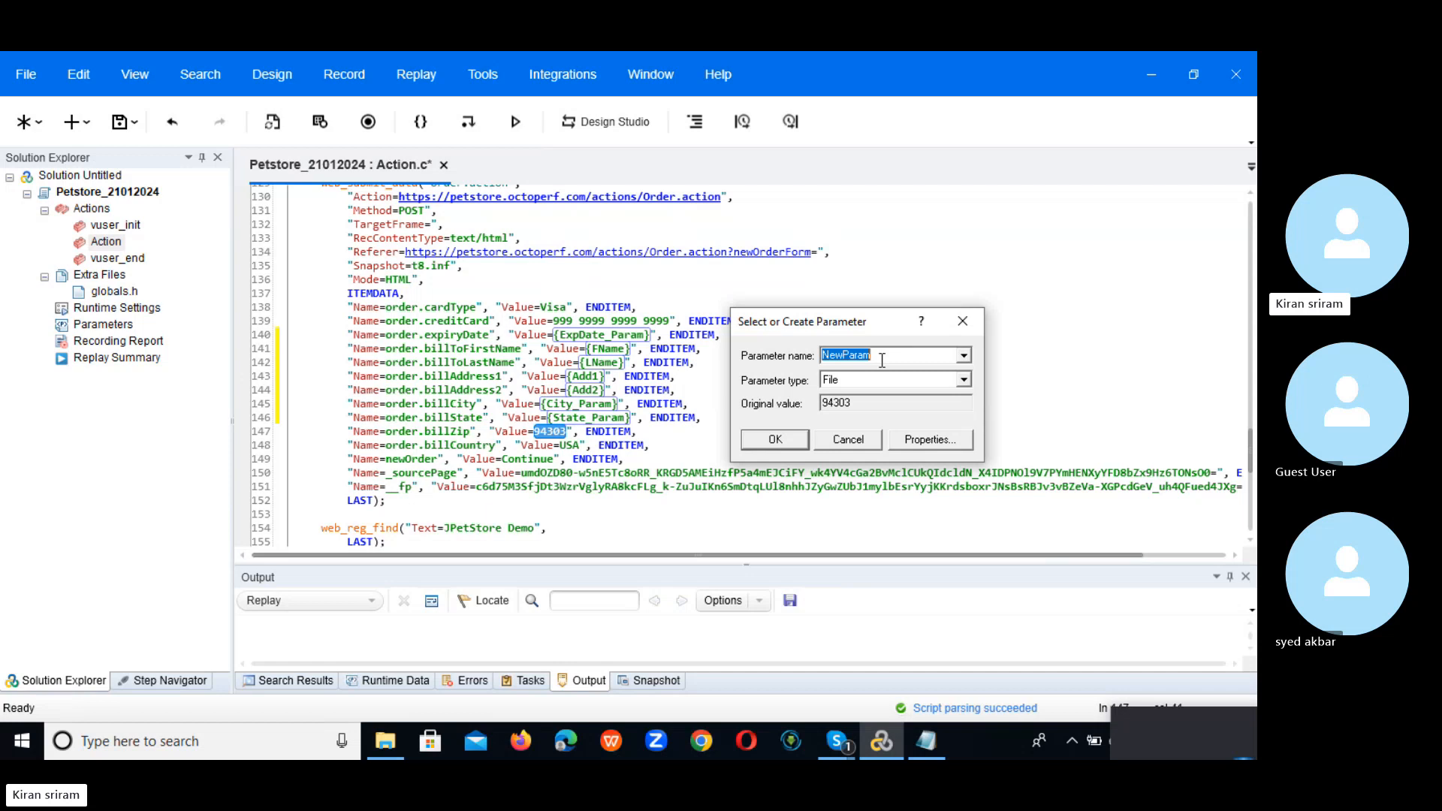
text(P)
text(i)
key(BackSpace)
key(BackSpace)
text(Zip_P)
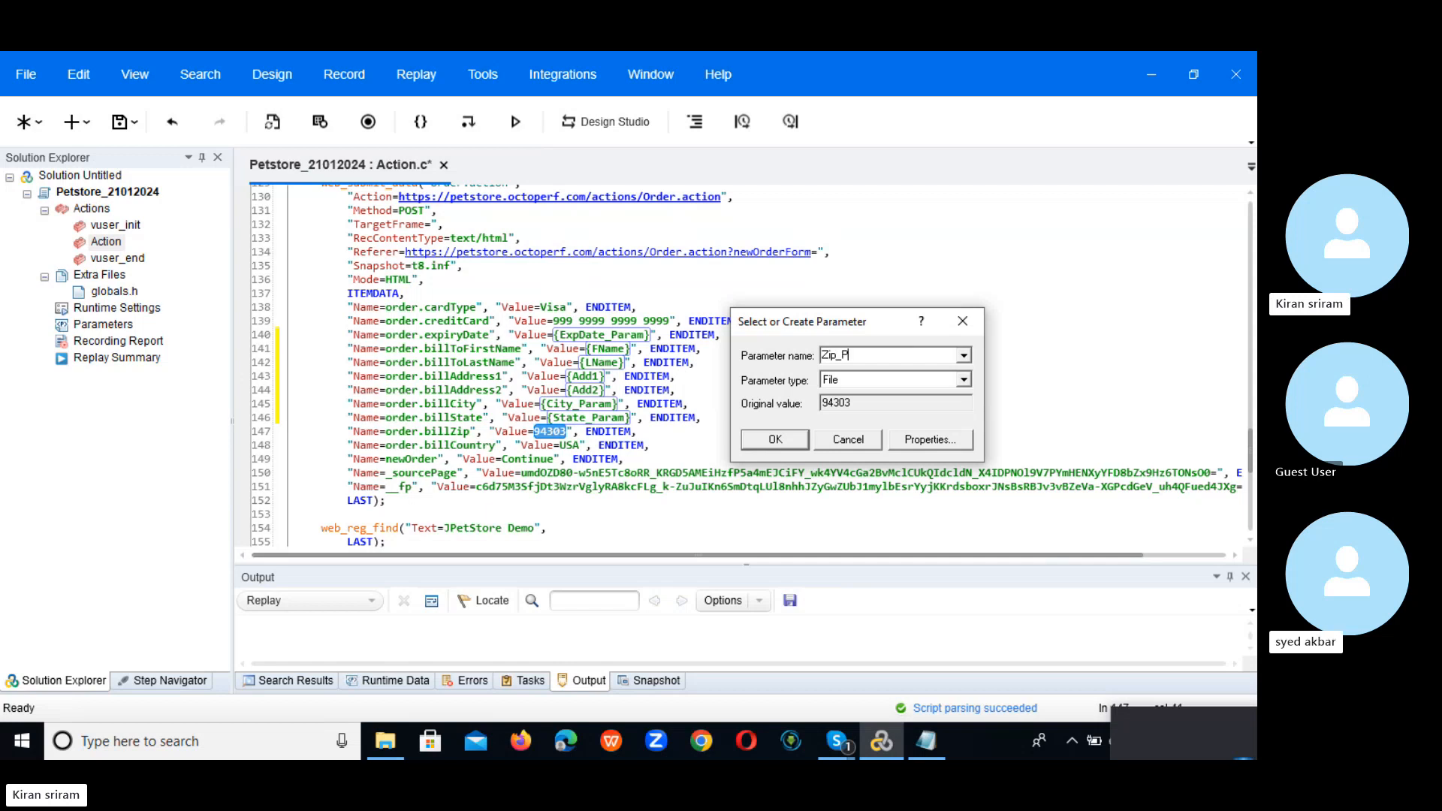
text(aram)
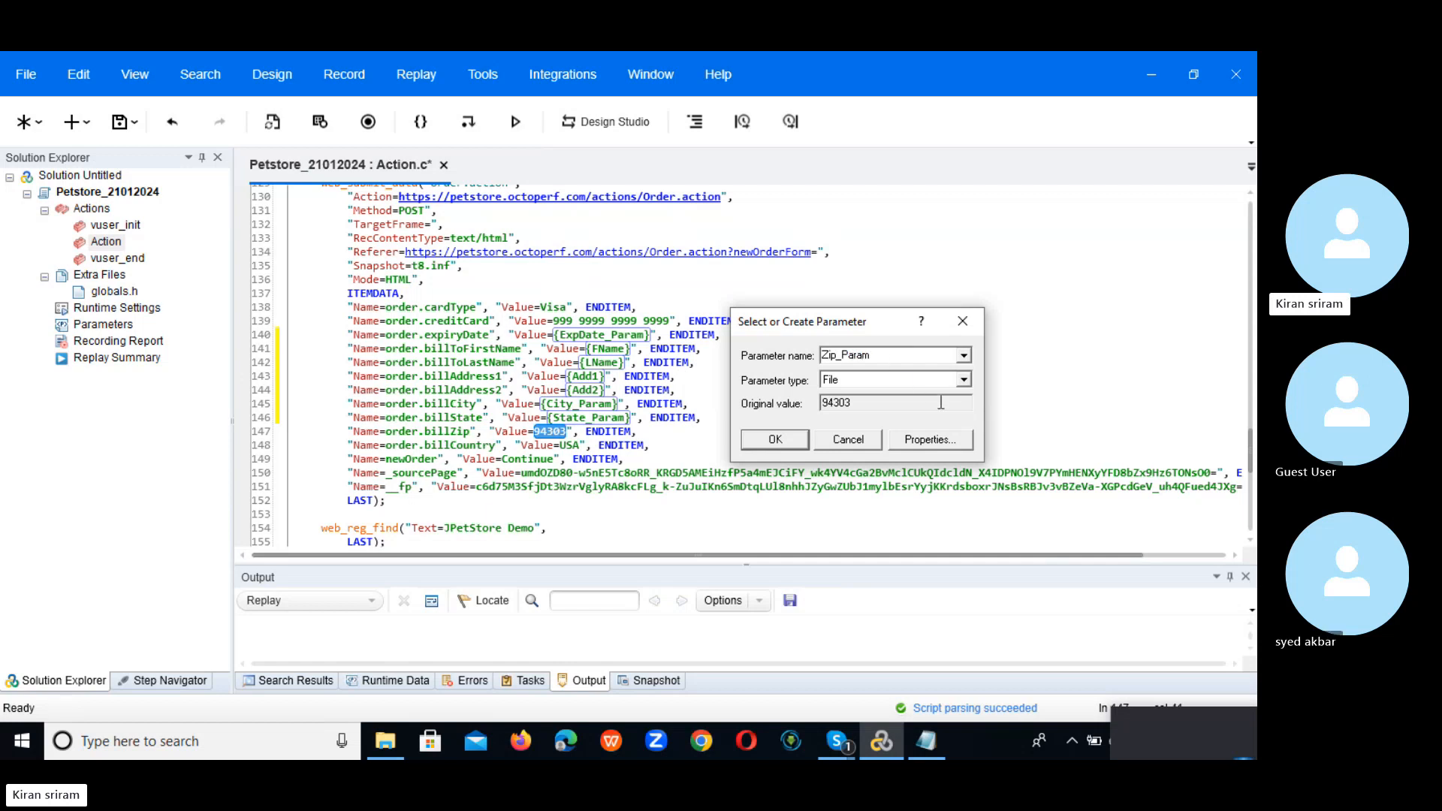
Step: Set Zip_Param's data file to UserName.dat and add a Zip_Param column
click(931, 439)
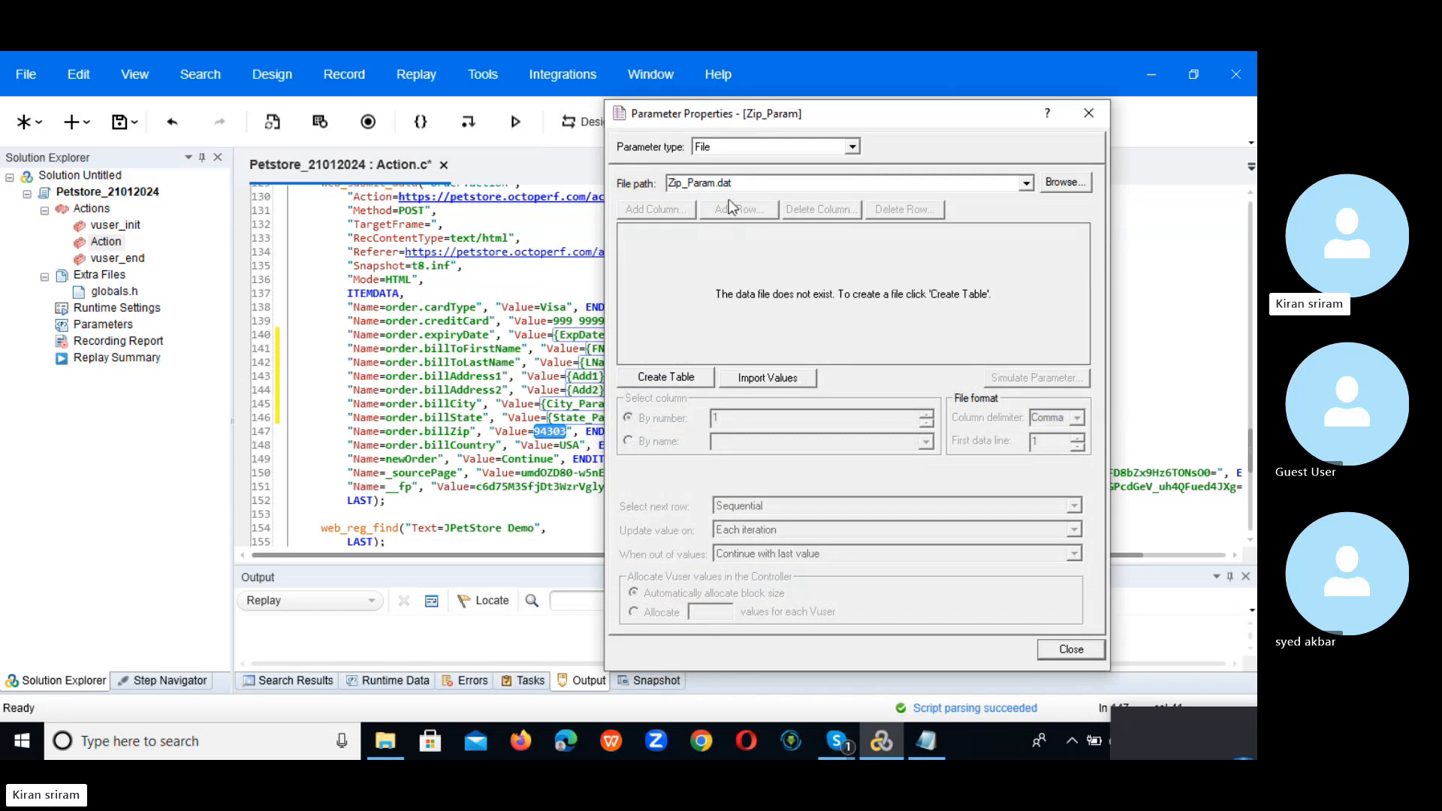
click(663, 378)
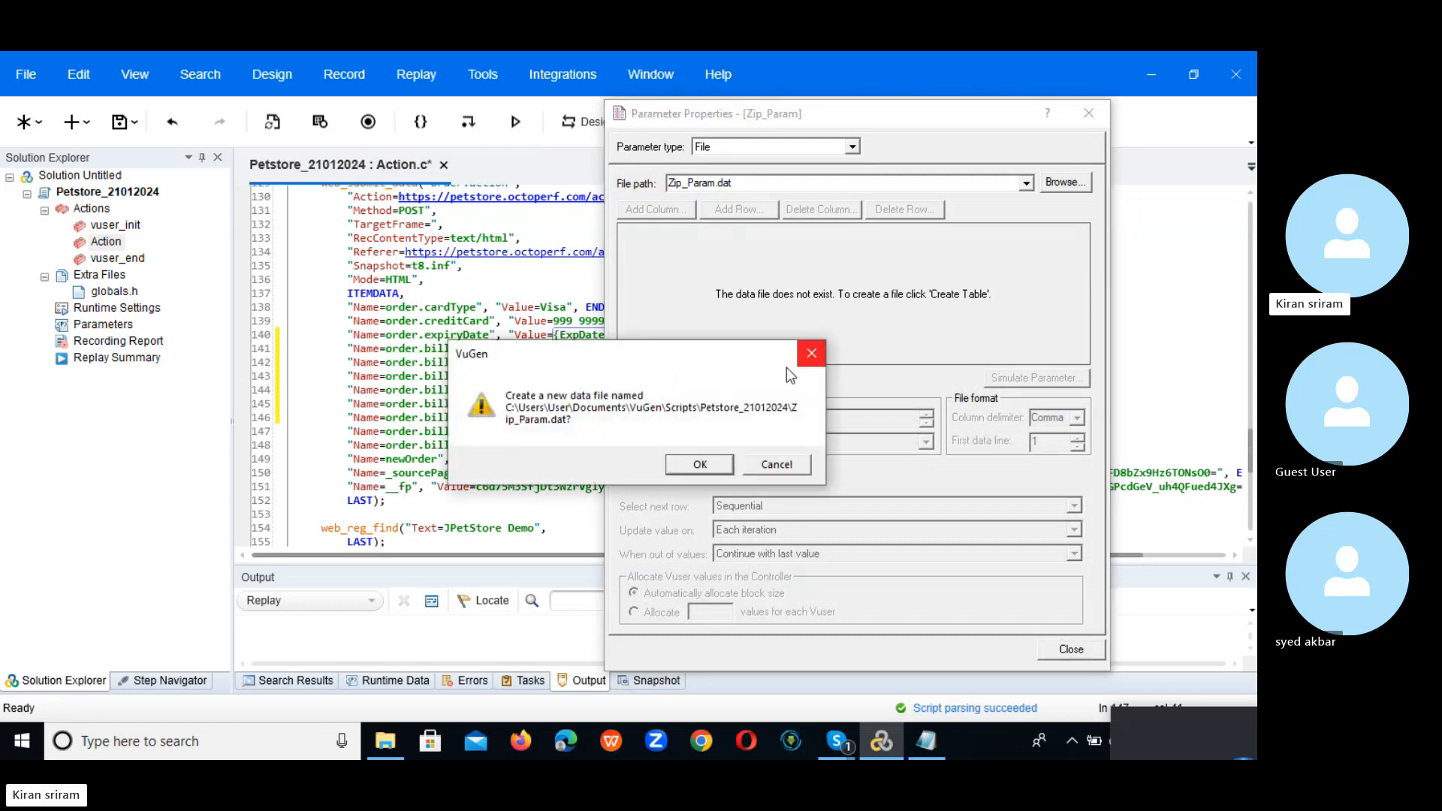
click(811, 353)
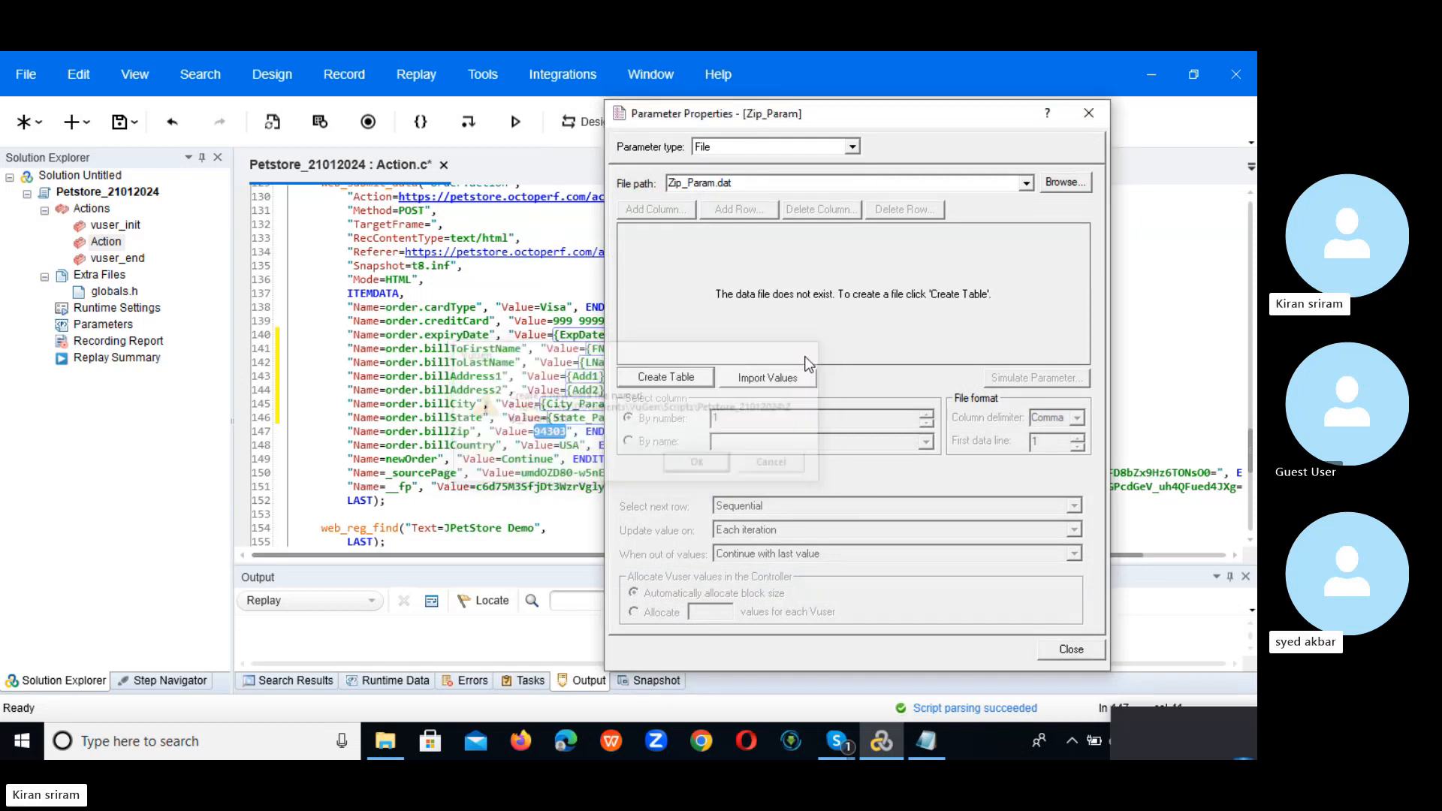
click(1025, 183)
click(822, 205)
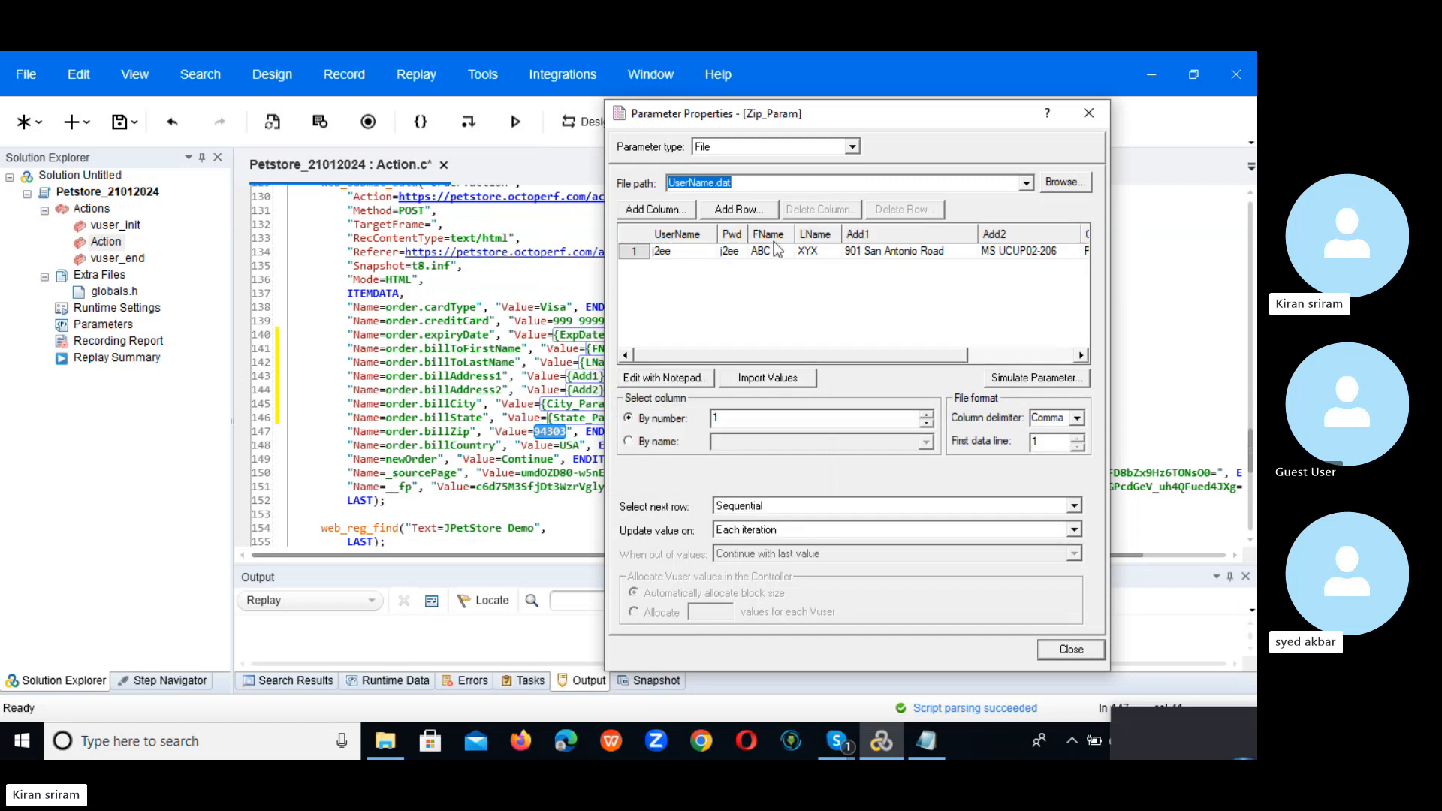
click(654, 209)
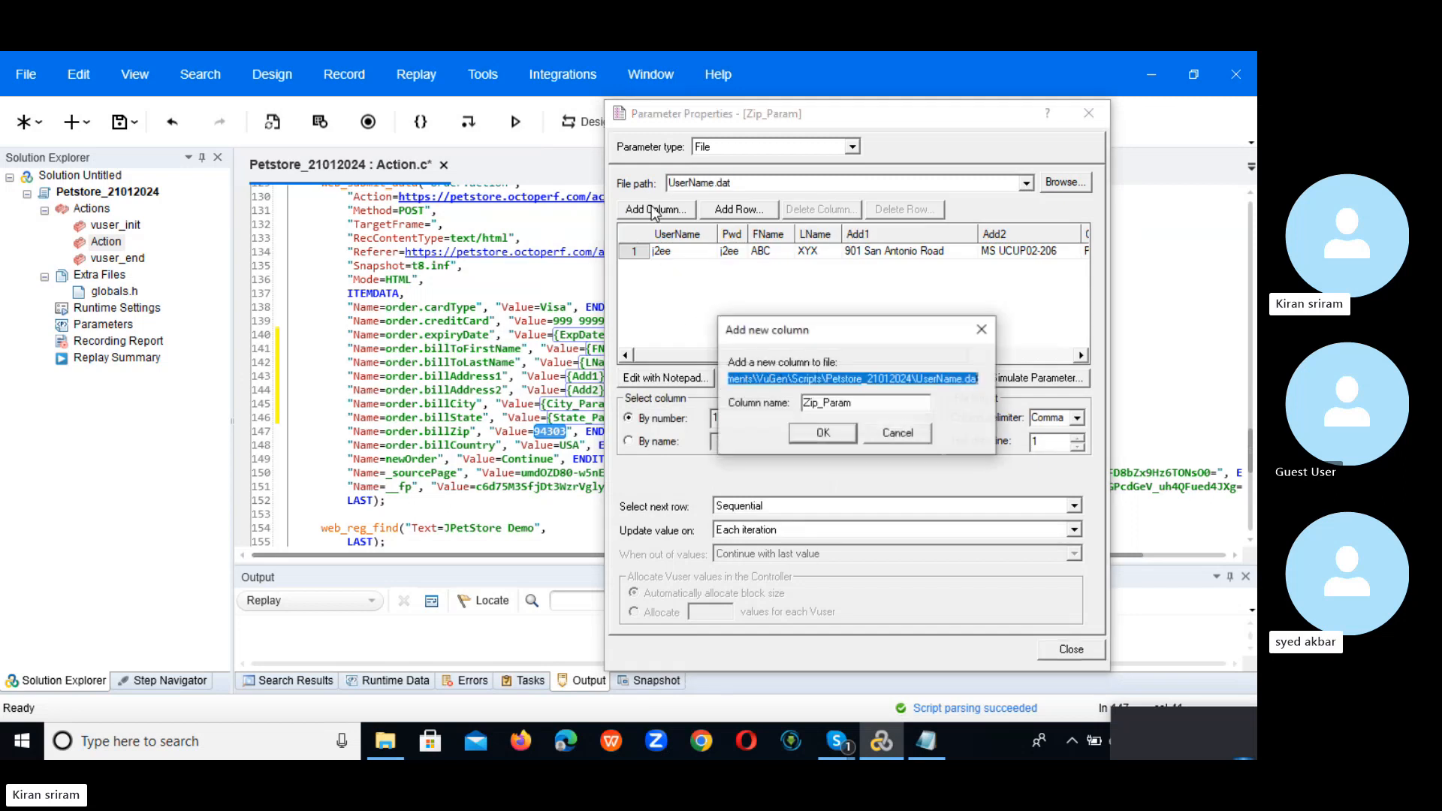
click(823, 433)
Step: Map Zip_Param by name to the Zip_Param column, same line as UserName, replacing only this occurrence
click(659, 443)
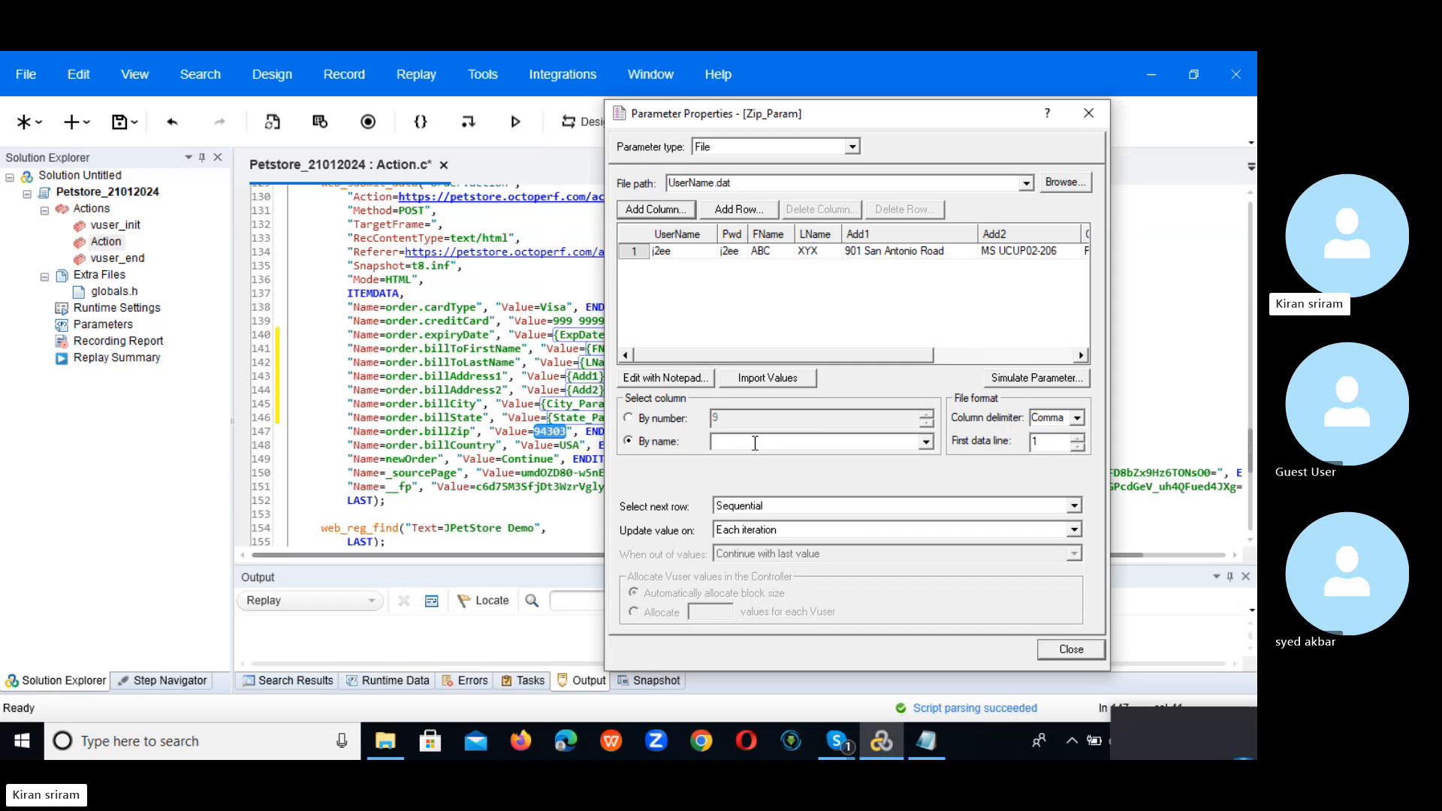
click(925, 442)
click(928, 492)
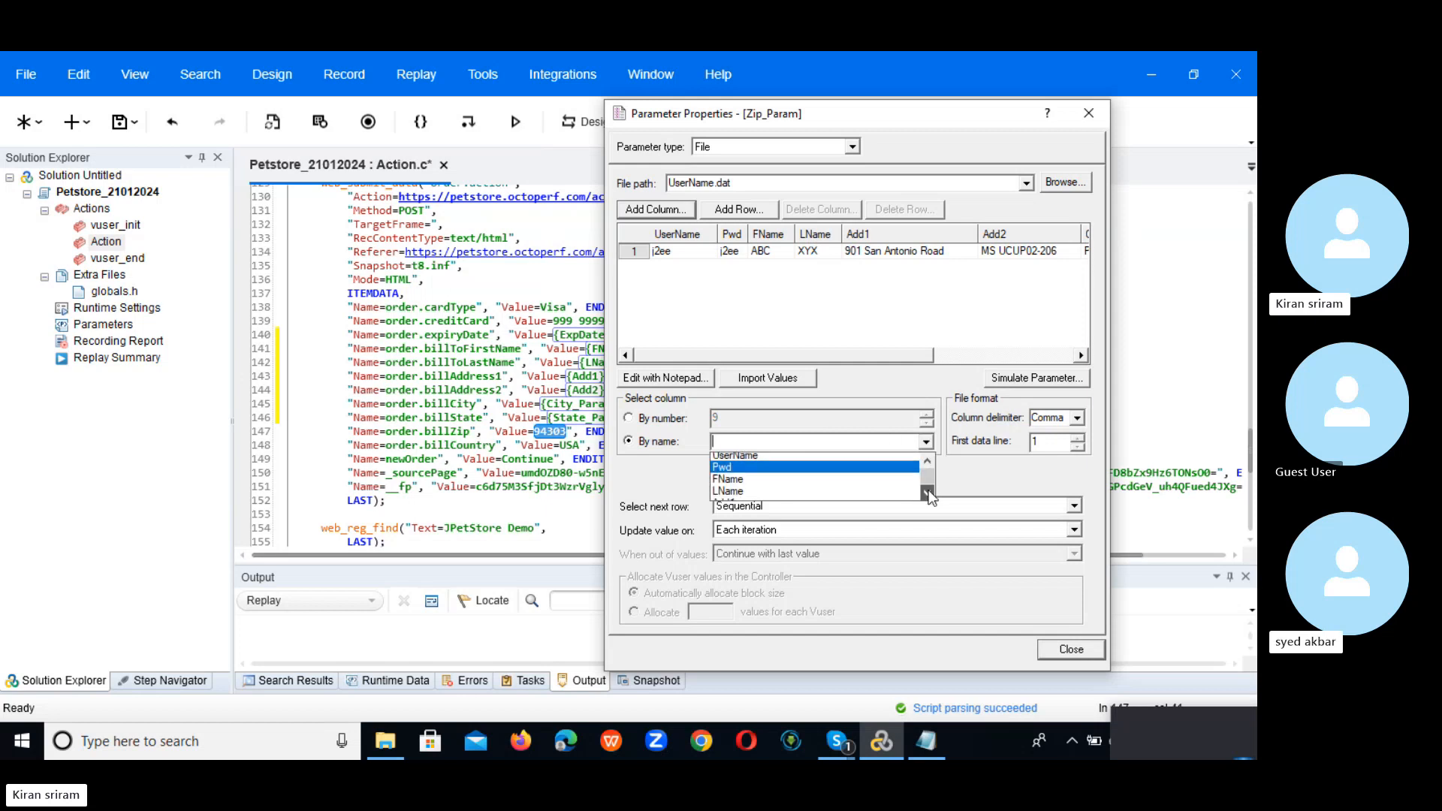
click(928, 492)
click(928, 492)
click(928, 493)
click(928, 492)
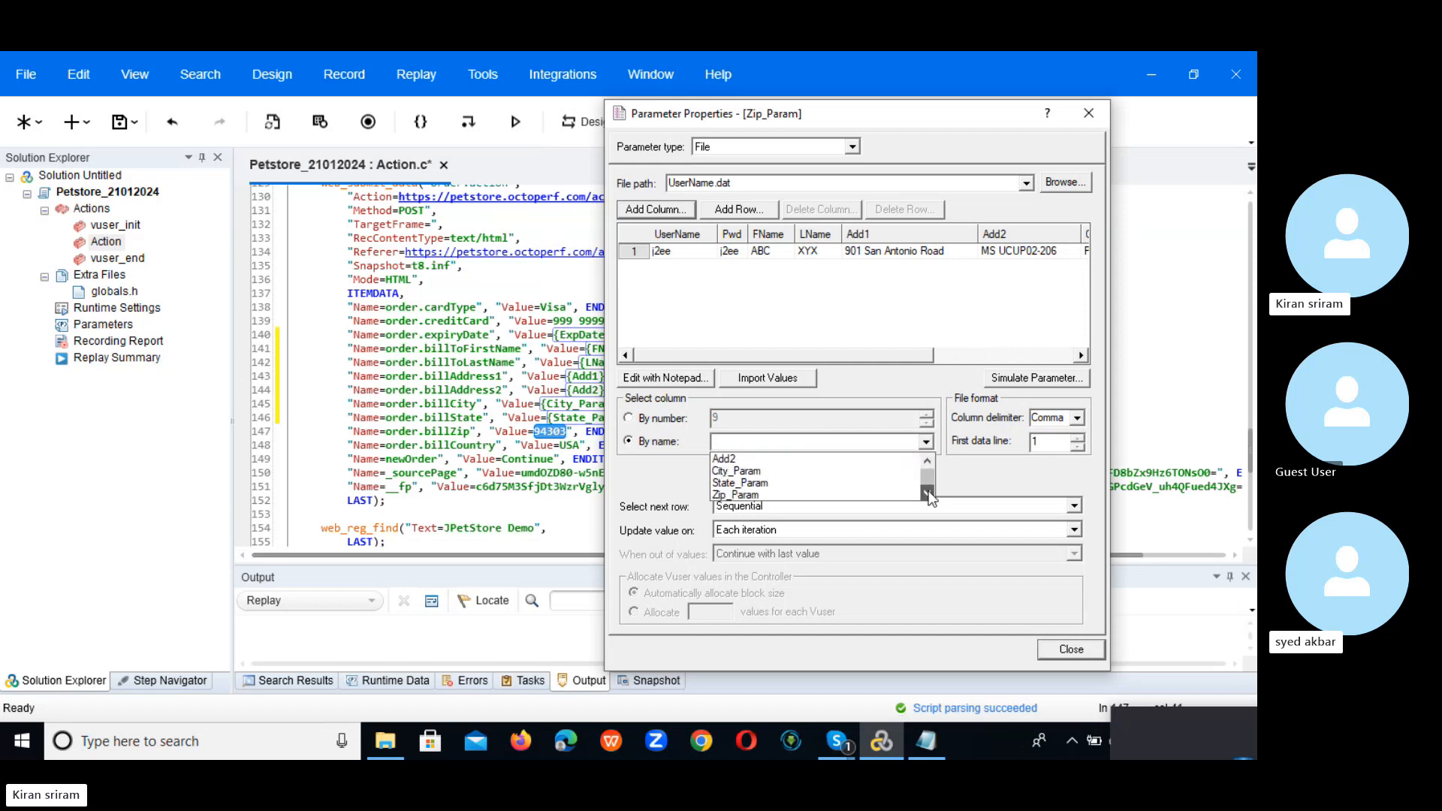
click(839, 492)
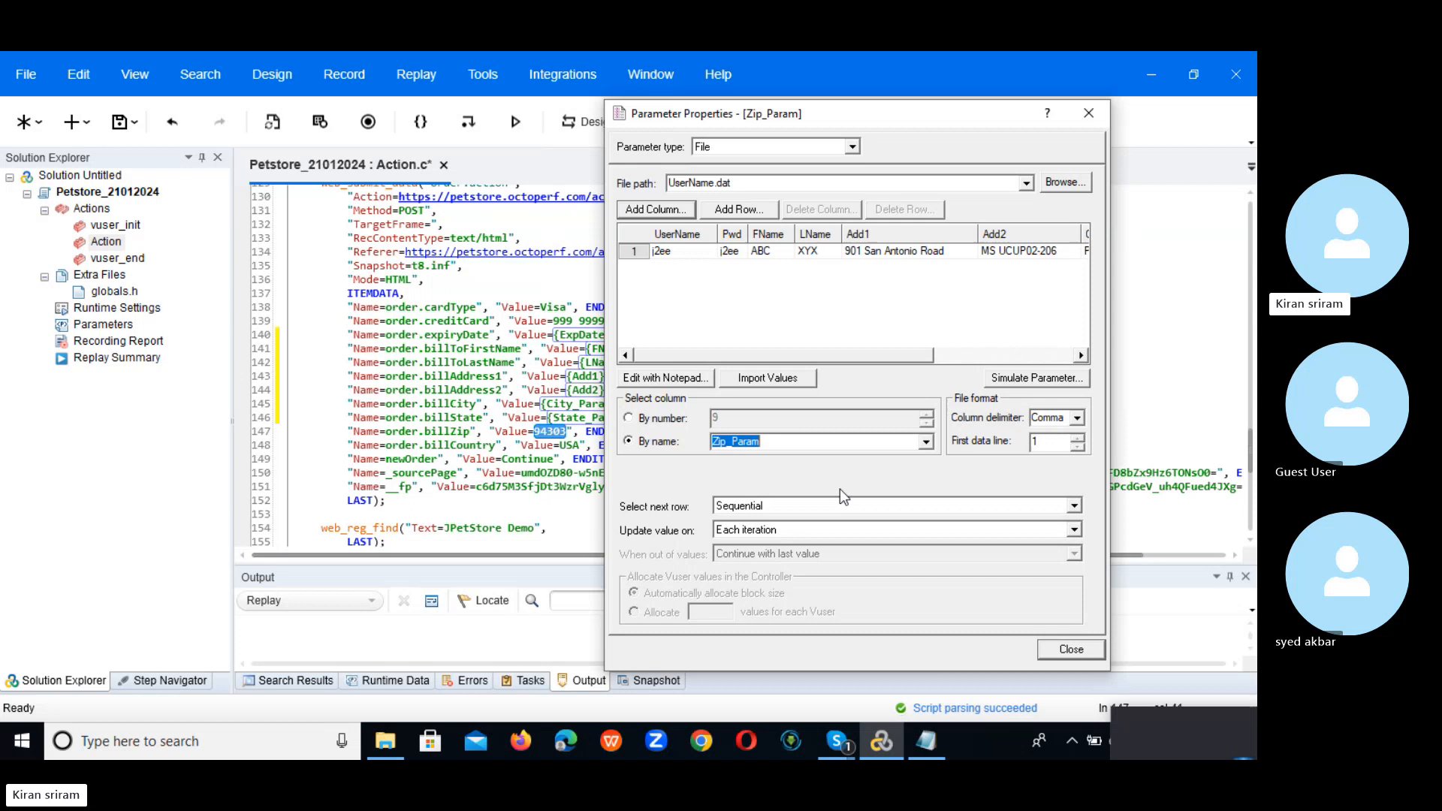
click(1073, 505)
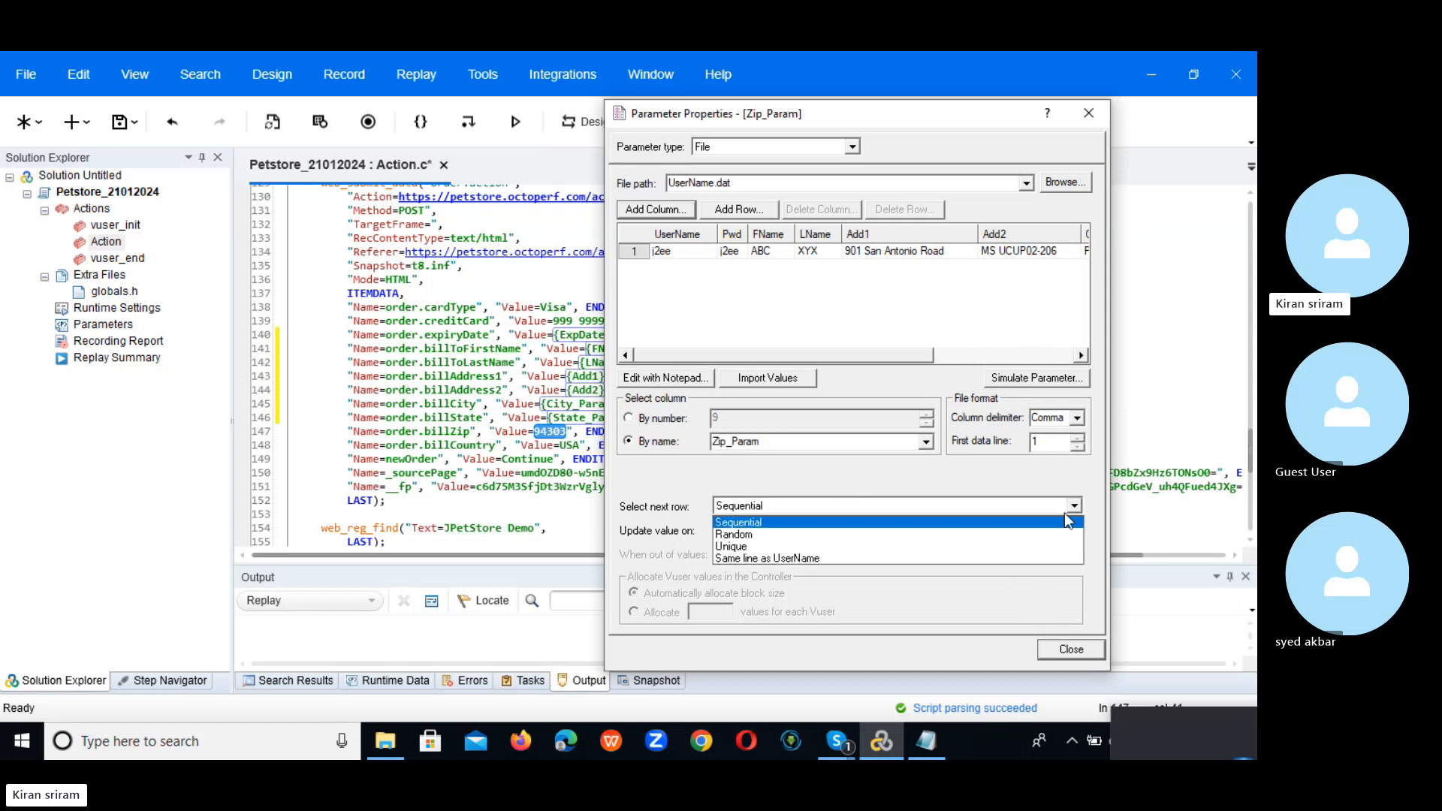
click(910, 557)
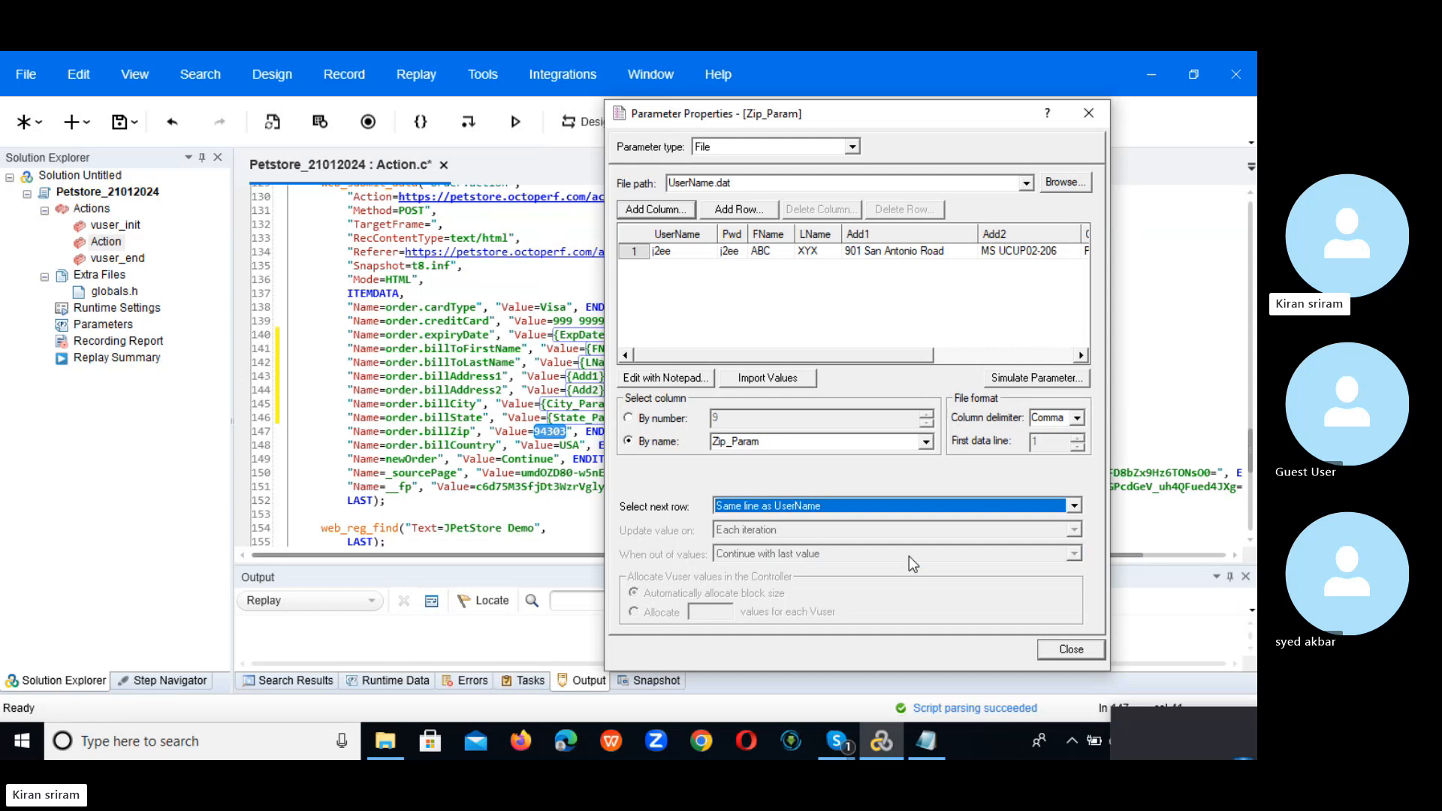
click(1070, 650)
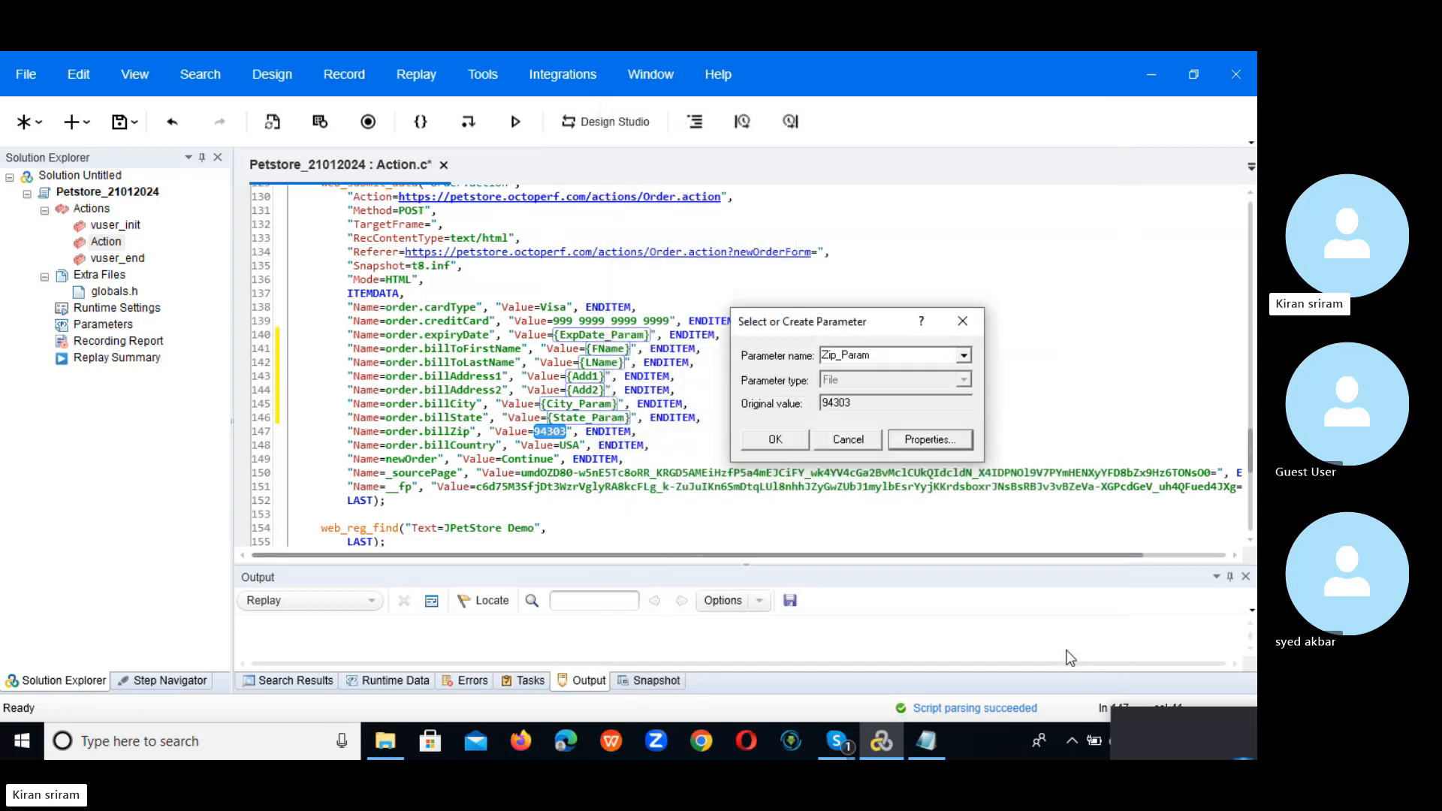
click(788, 438)
click(807, 433)
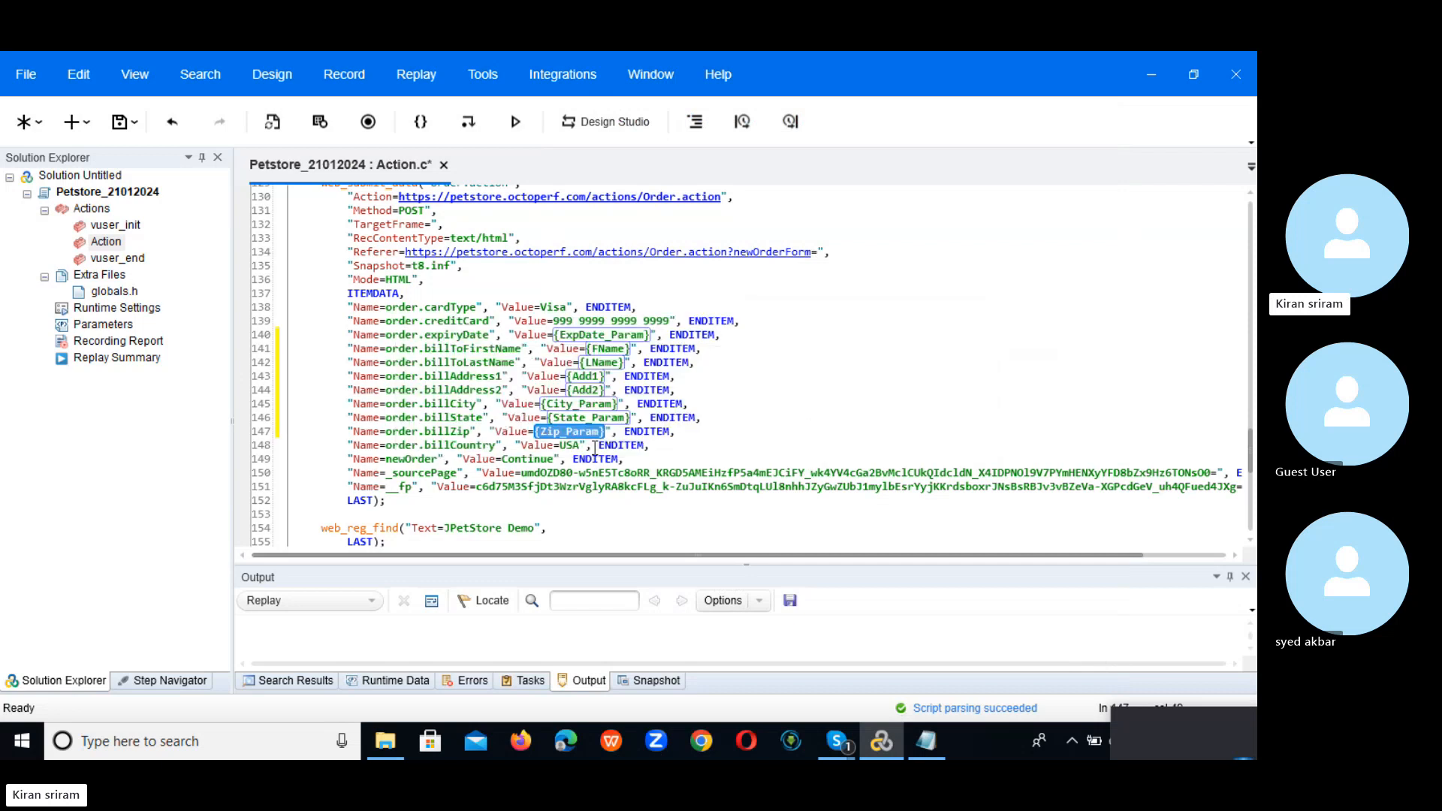
Step: Replace the billCountry value USA on line 148 with a new parameter named Country
drag(560, 446, 583, 446)
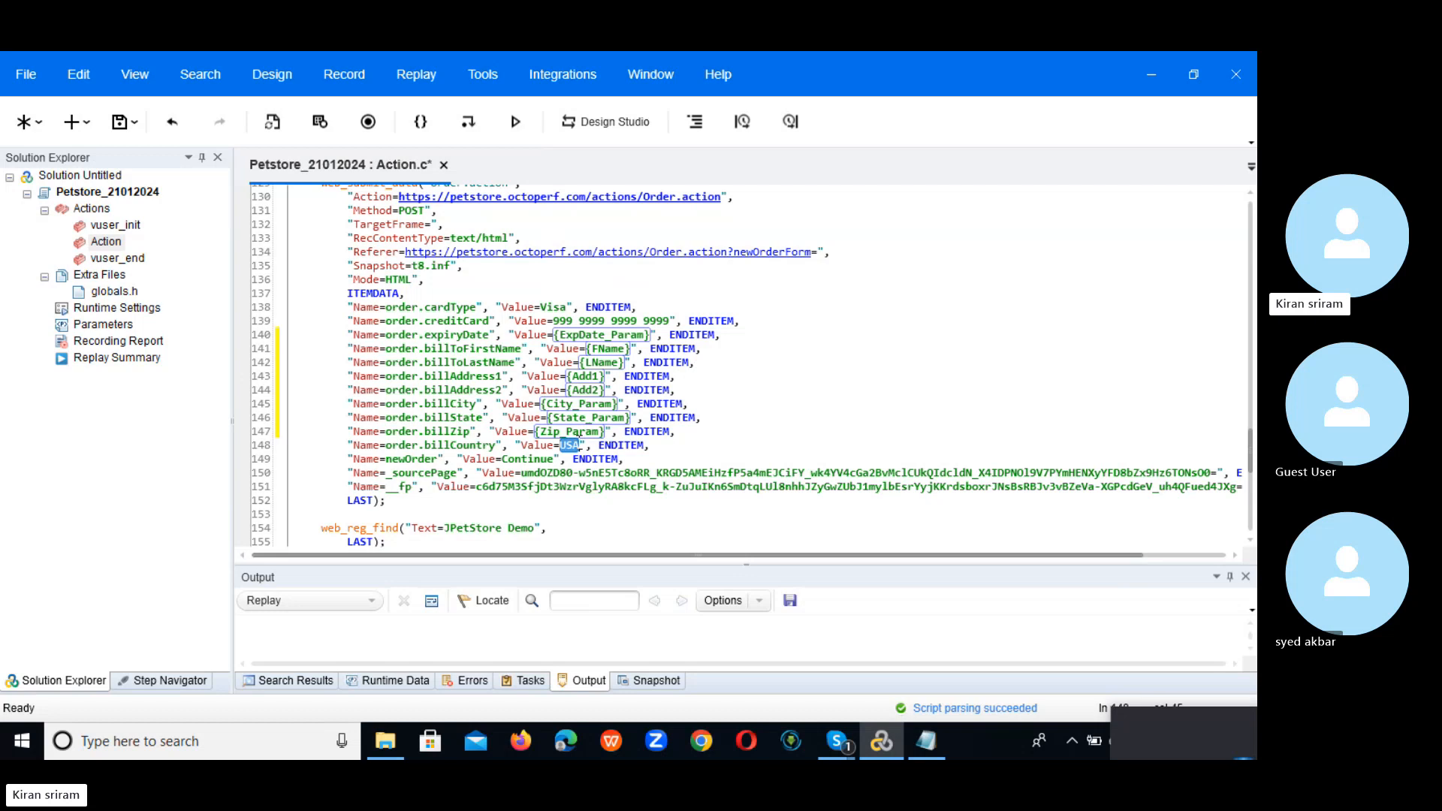
right_click(570, 449)
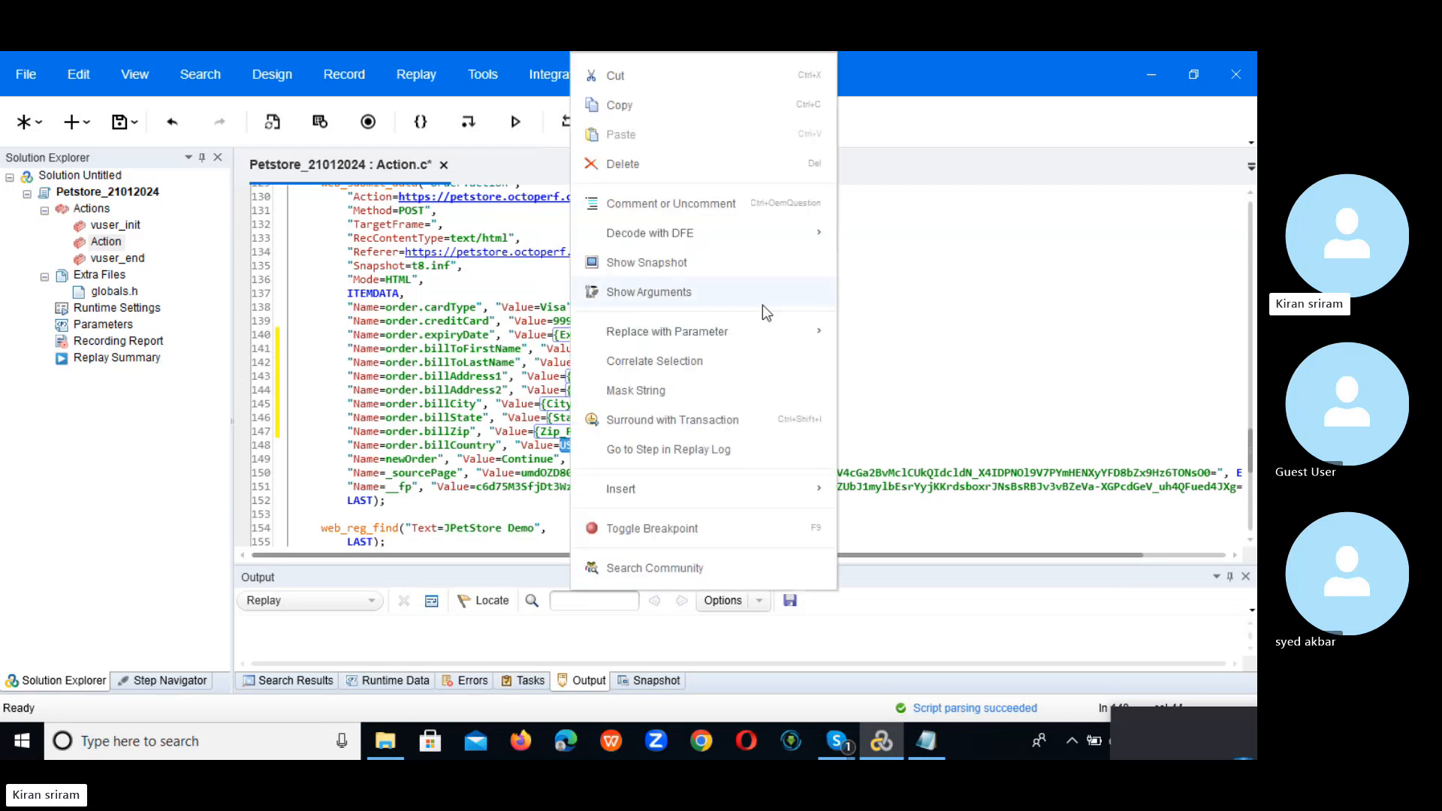
mouse_move(763, 328)
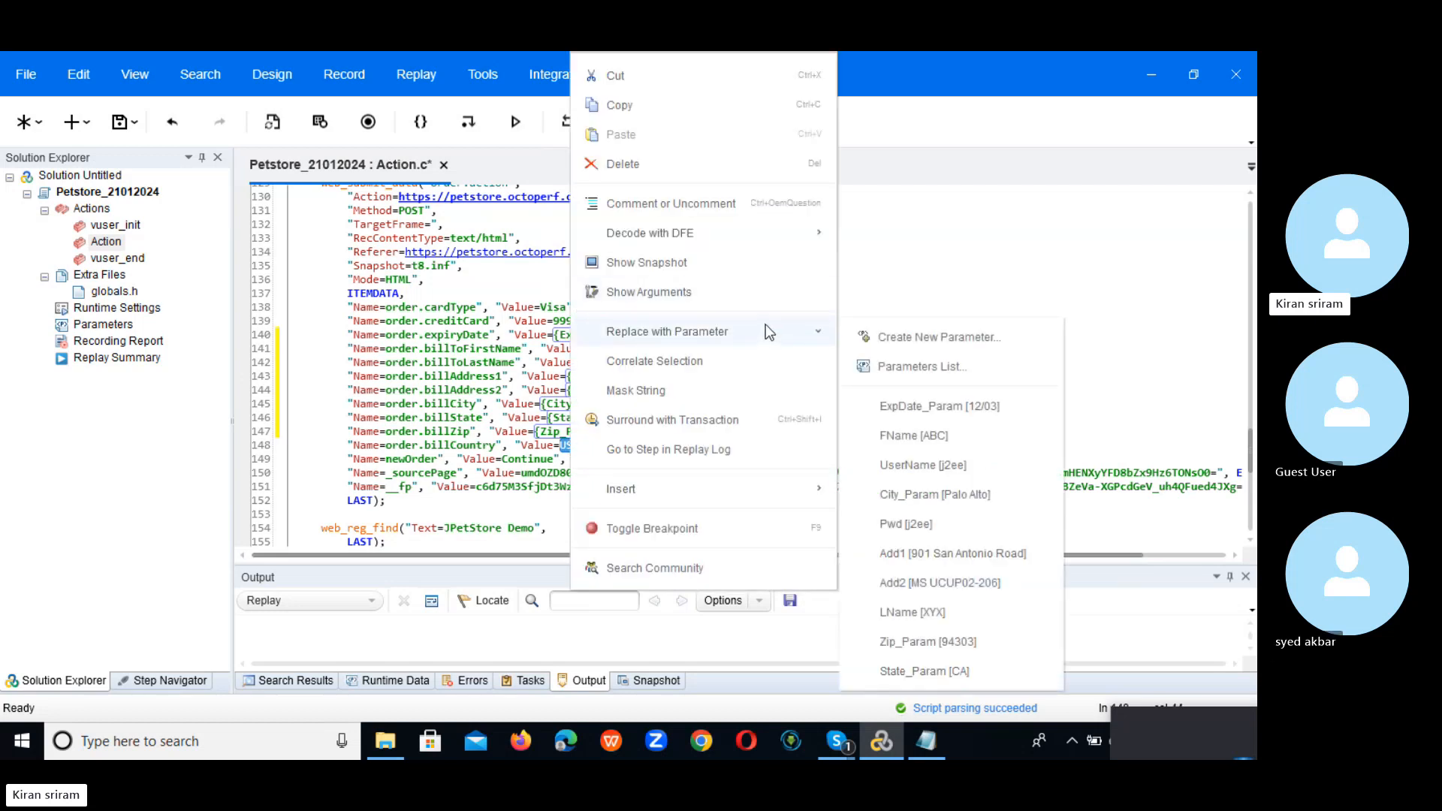
click(967, 339)
text(Count)
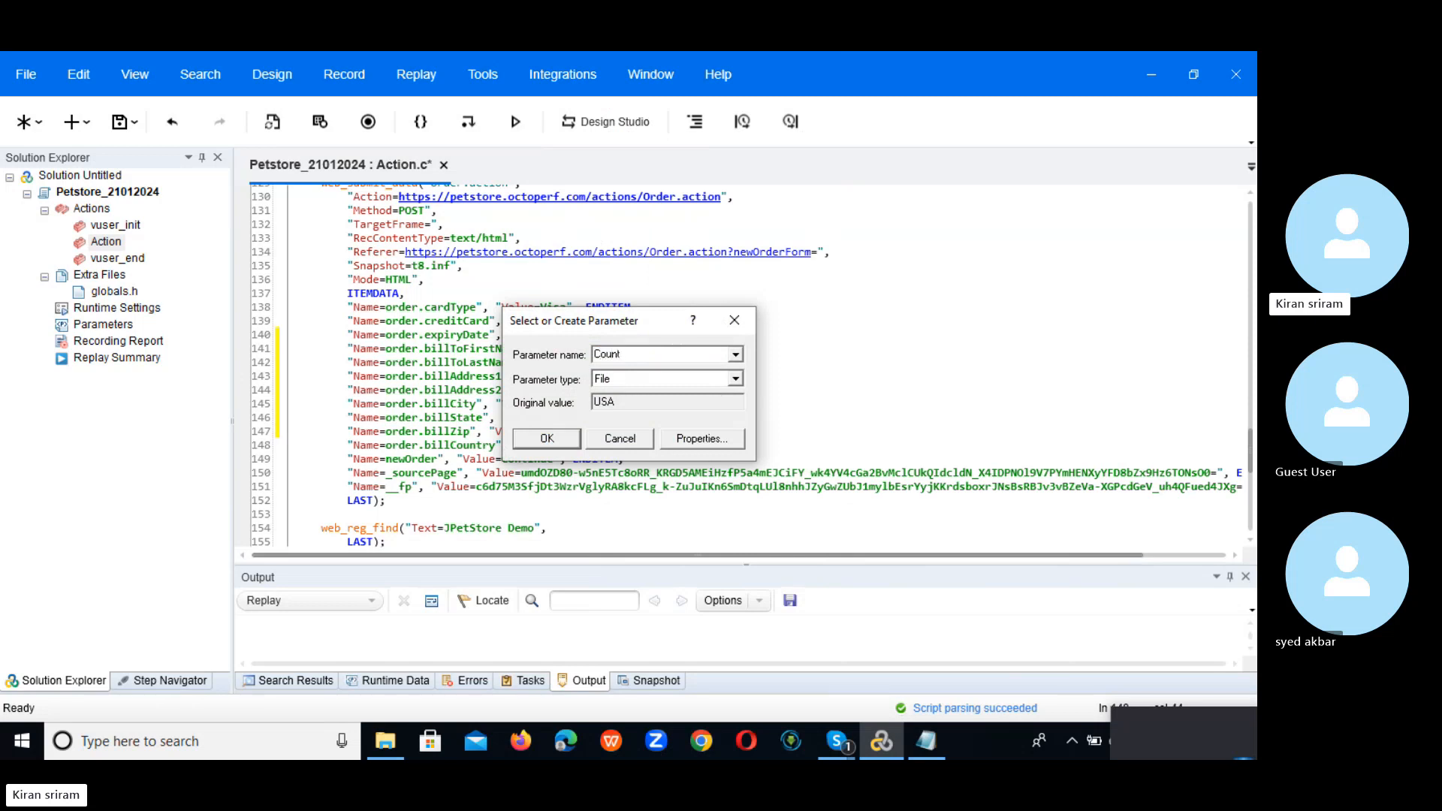
text(ry)
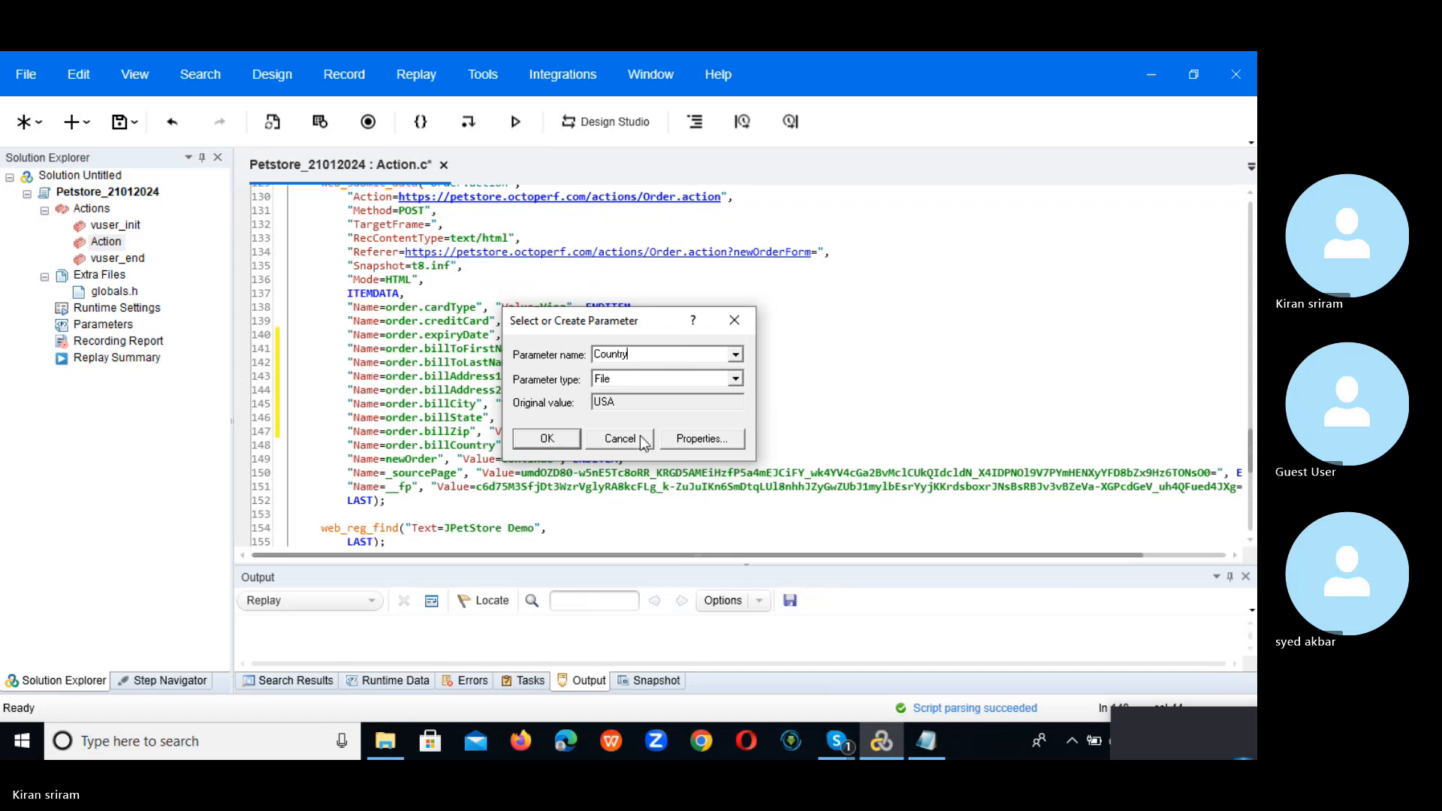
Step: Set Country's data file to UserName.dat and add a Country column
click(697, 443)
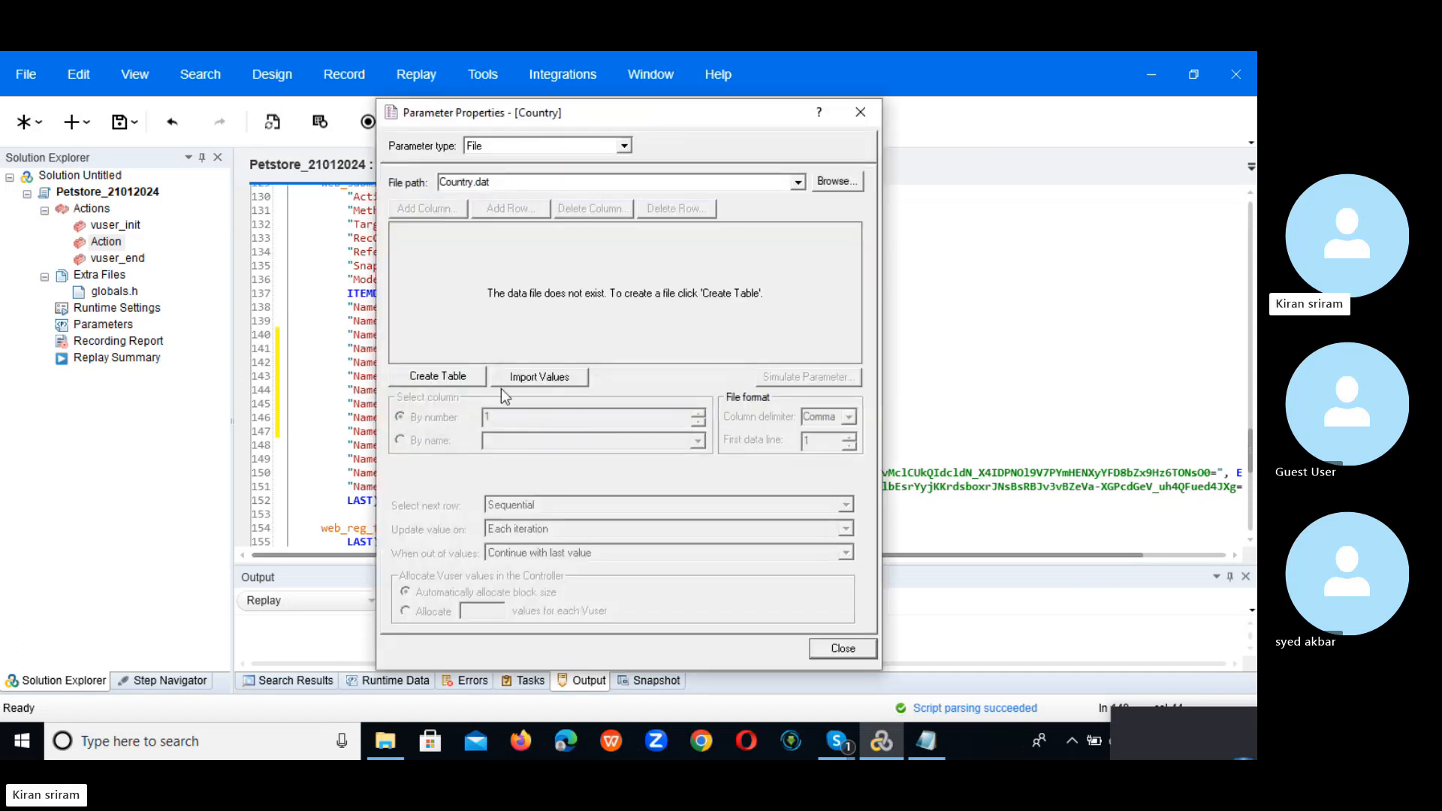
click(797, 182)
click(672, 197)
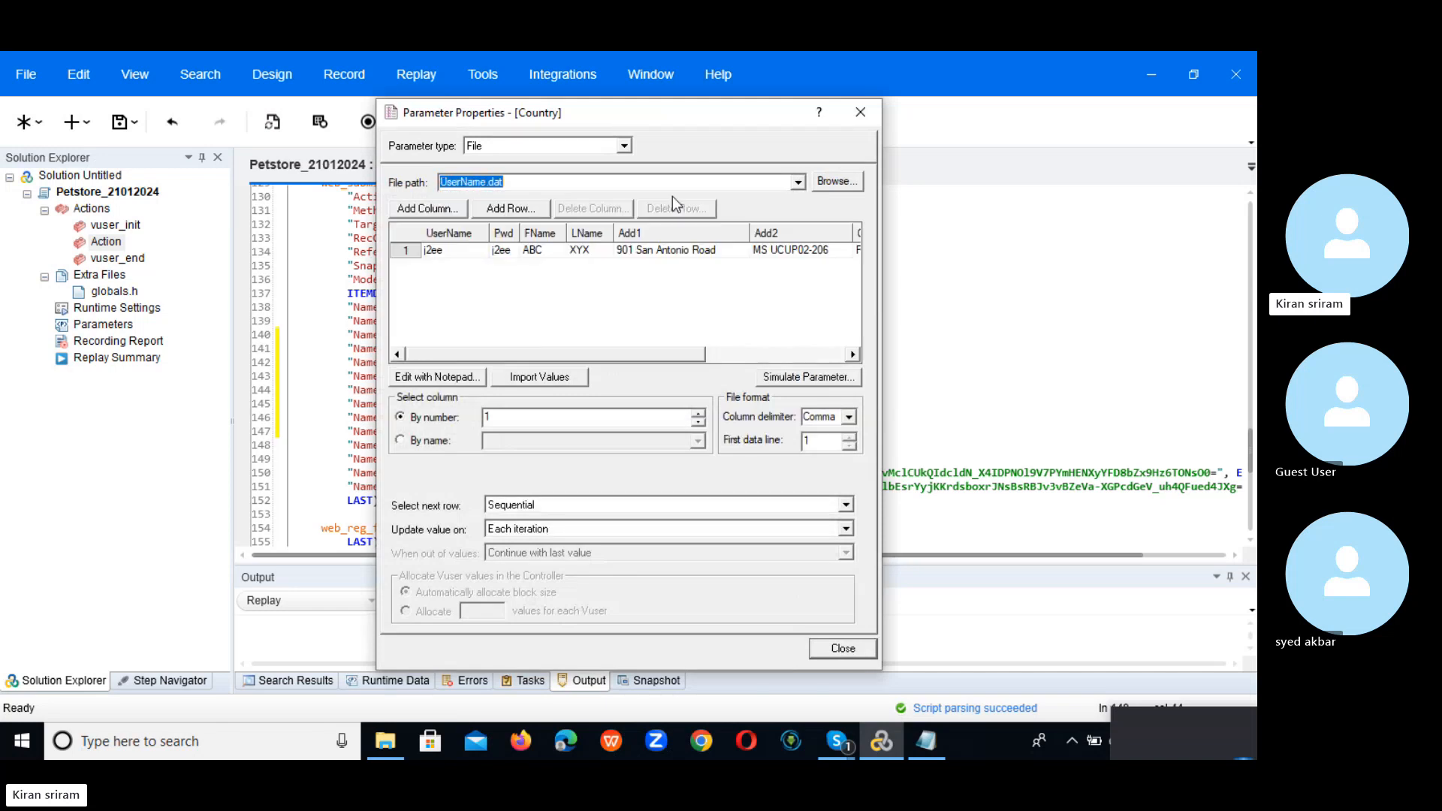
click(419, 211)
click(594, 432)
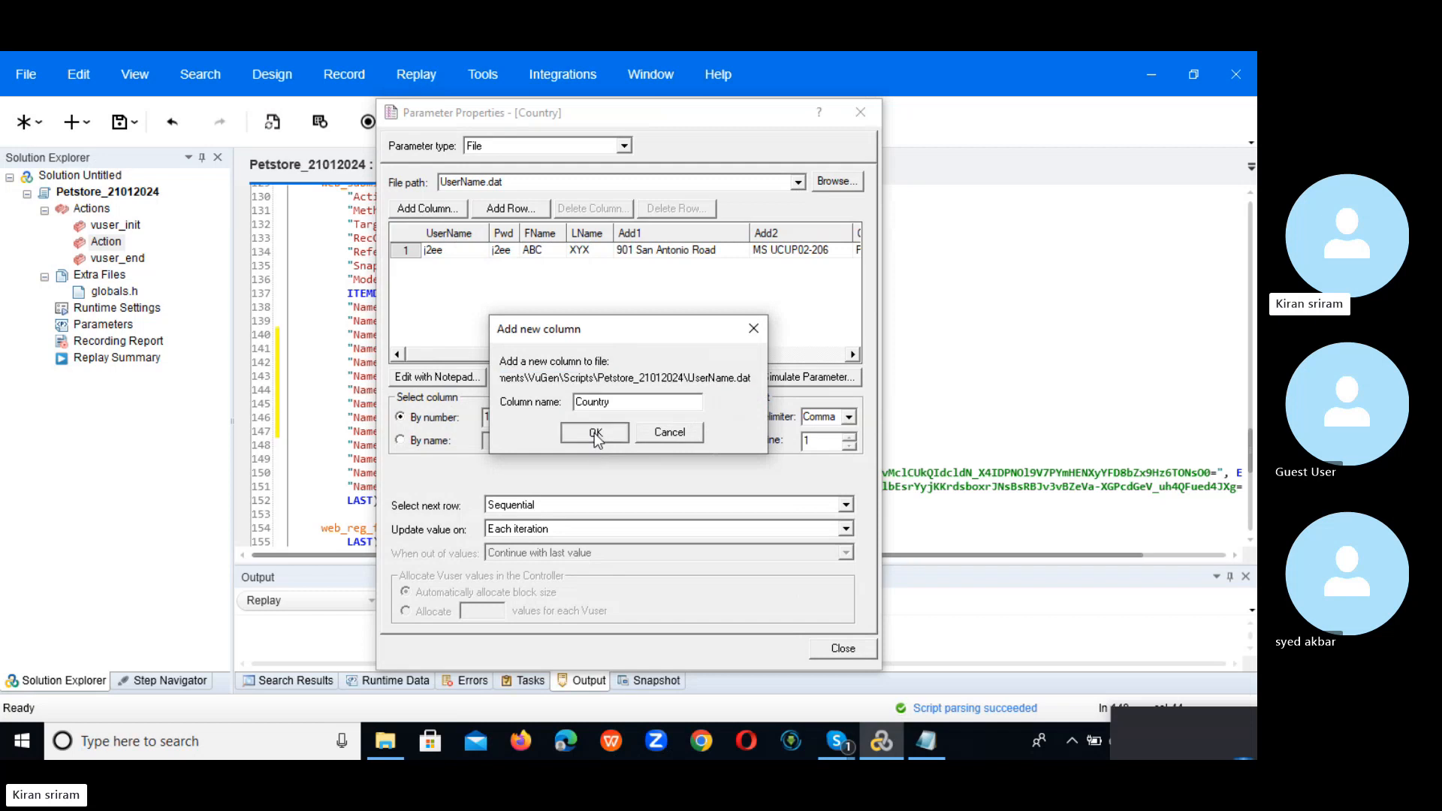
Step: Map Country by name to the Country column, same line as UserName, replacing only this occurrence
click(418, 443)
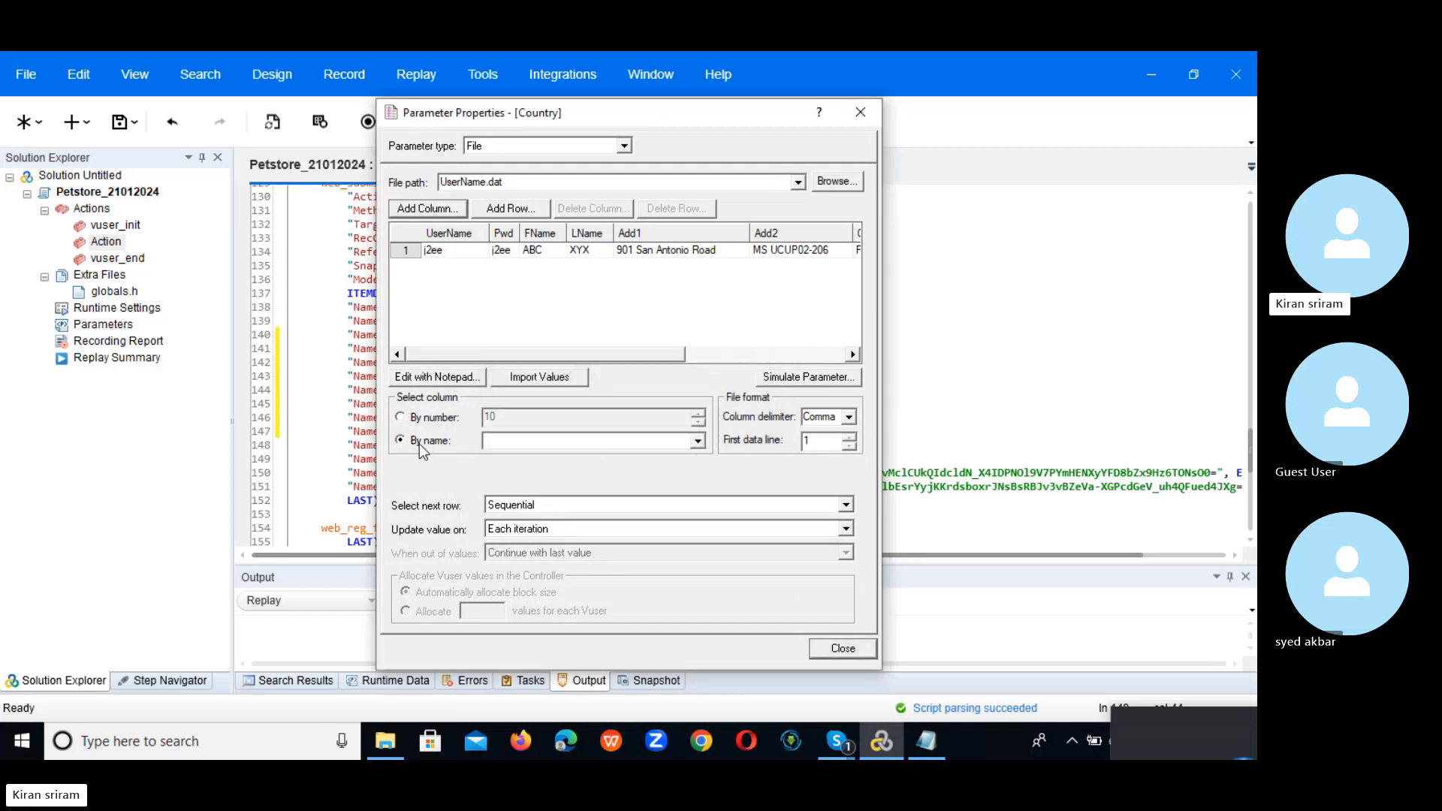
click(698, 441)
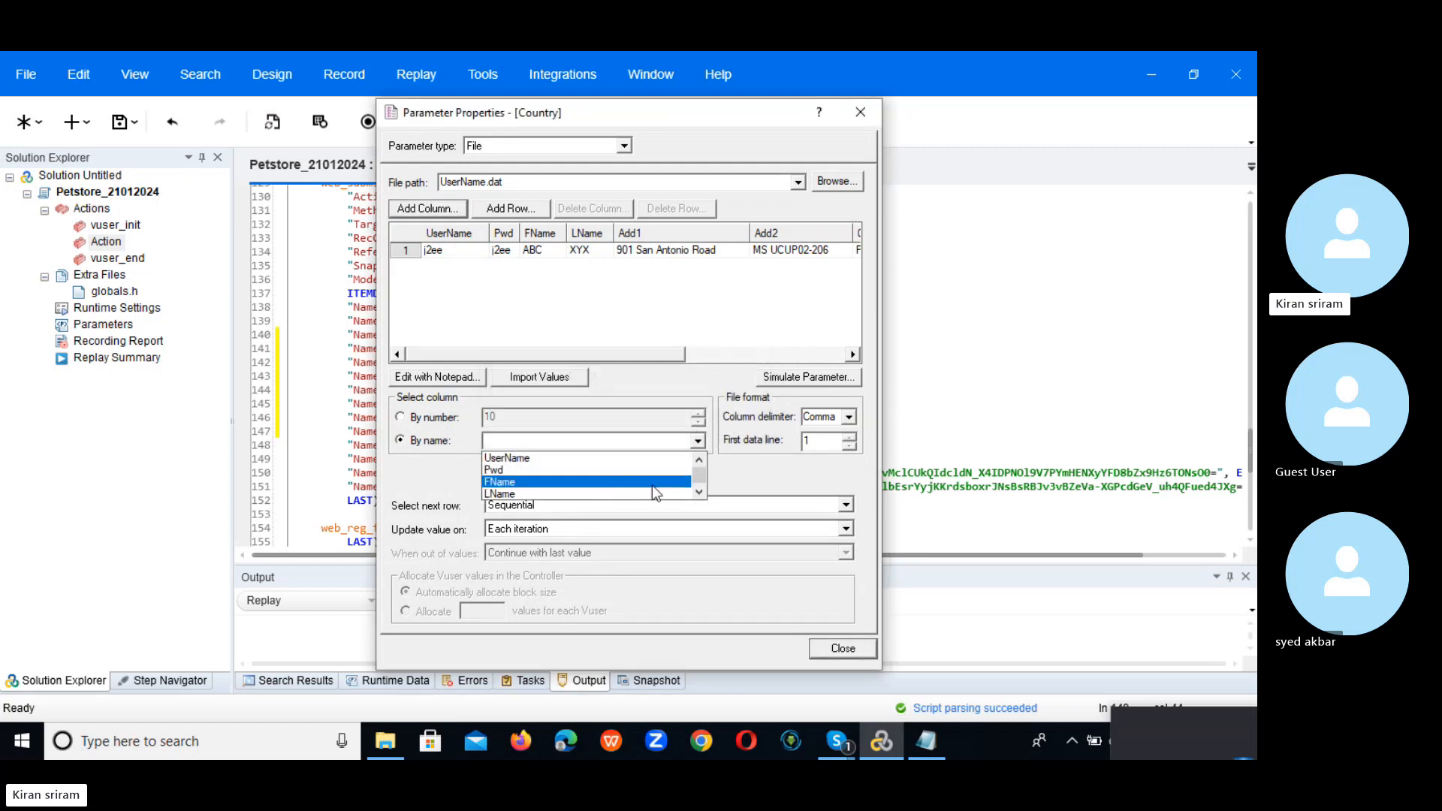
click(698, 492)
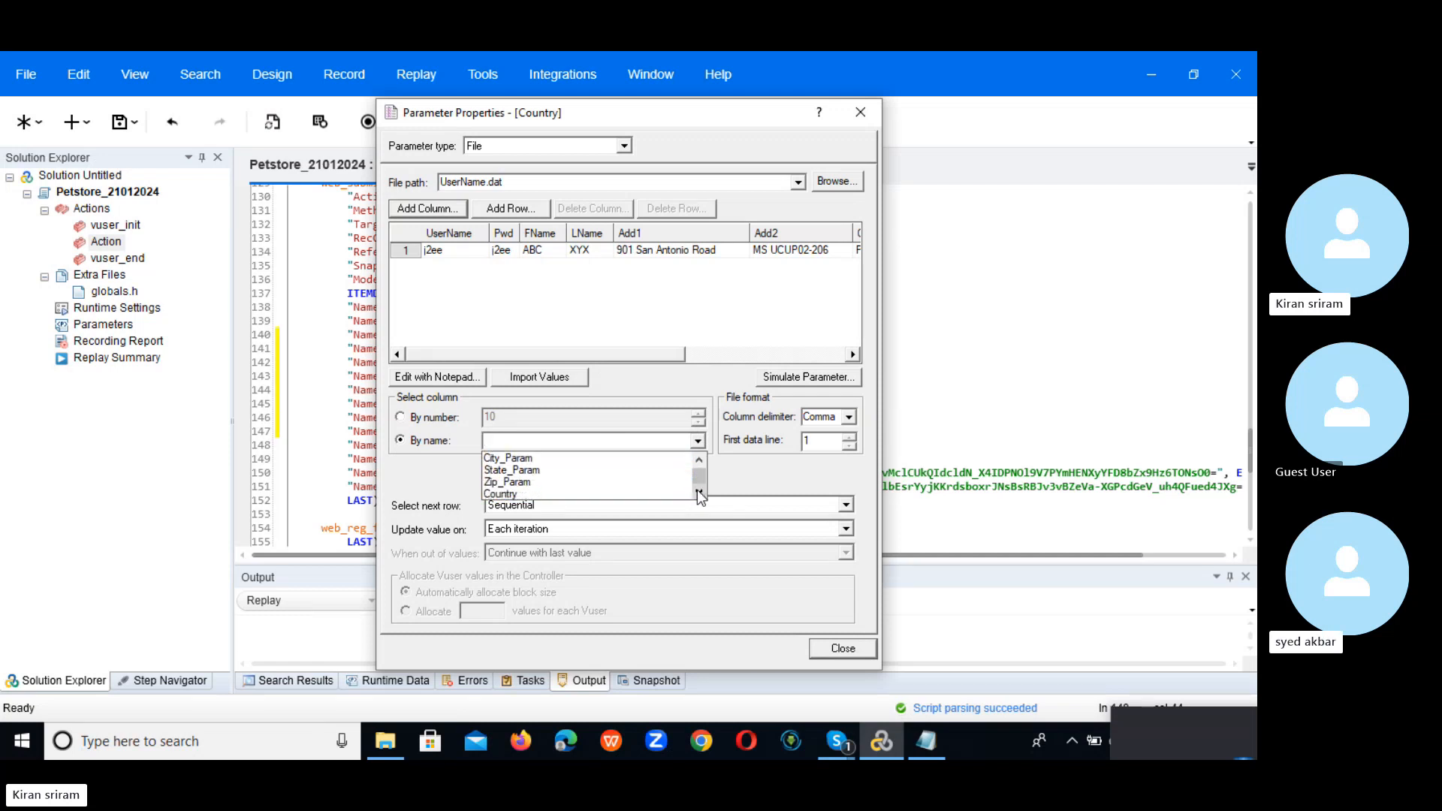
click(612, 493)
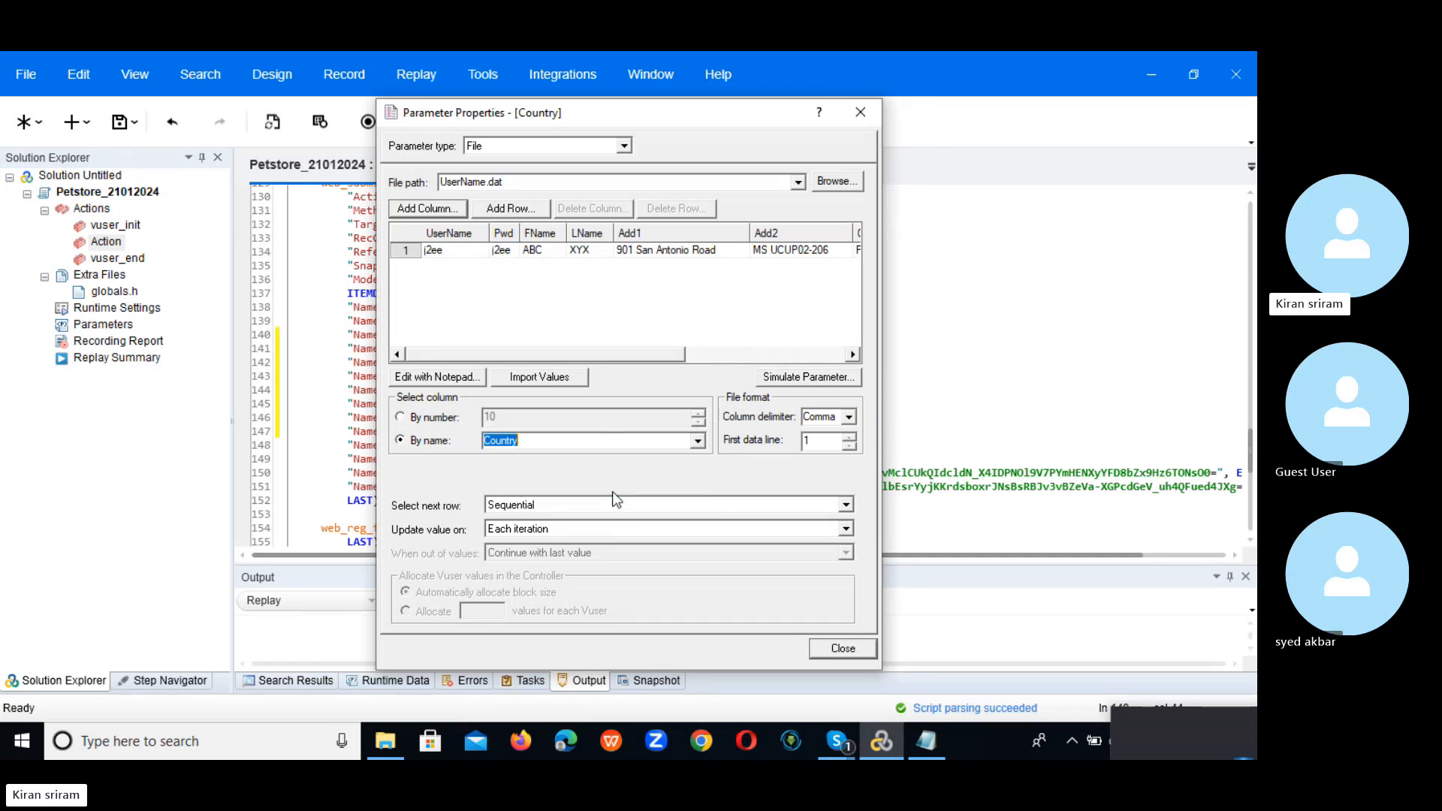
click(845, 506)
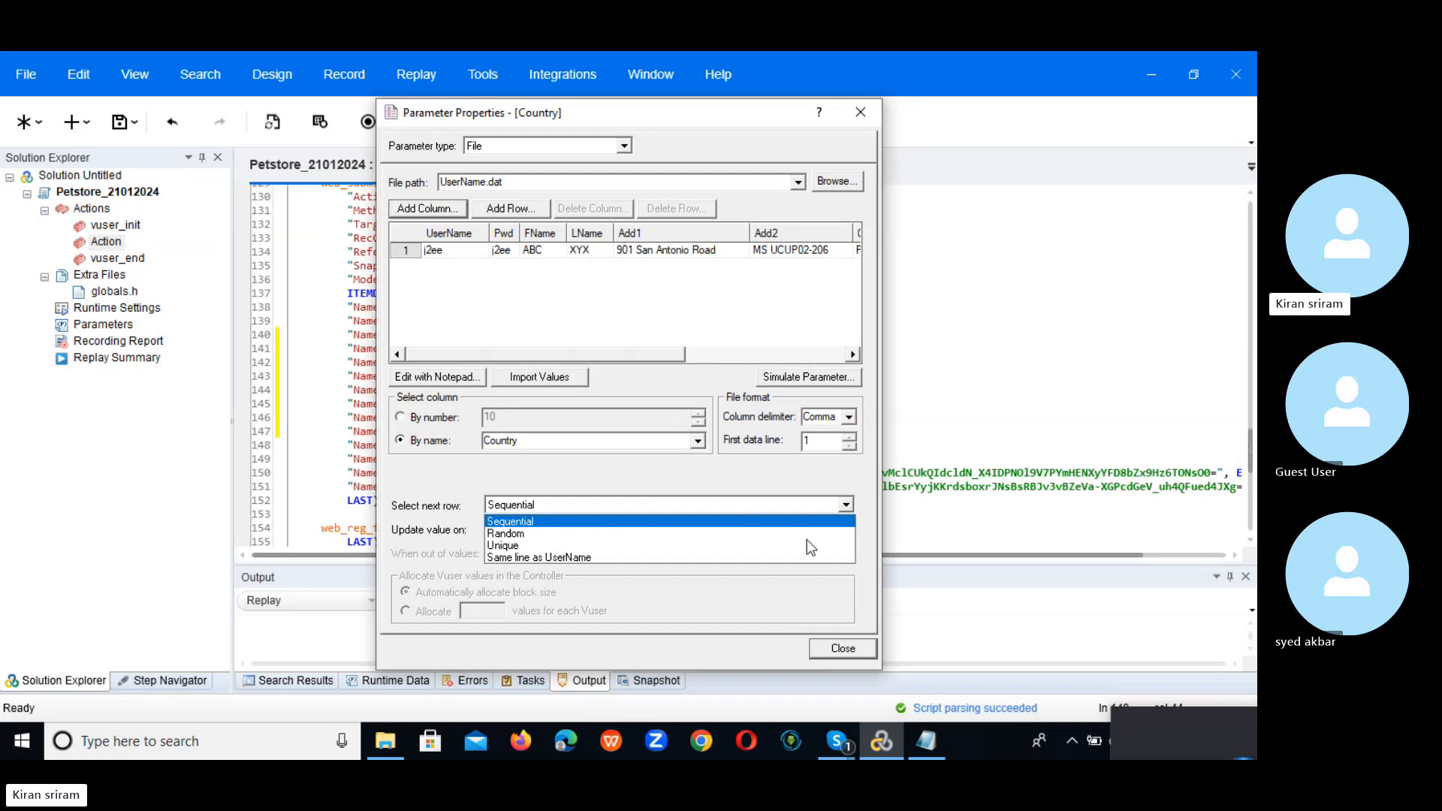
click(759, 560)
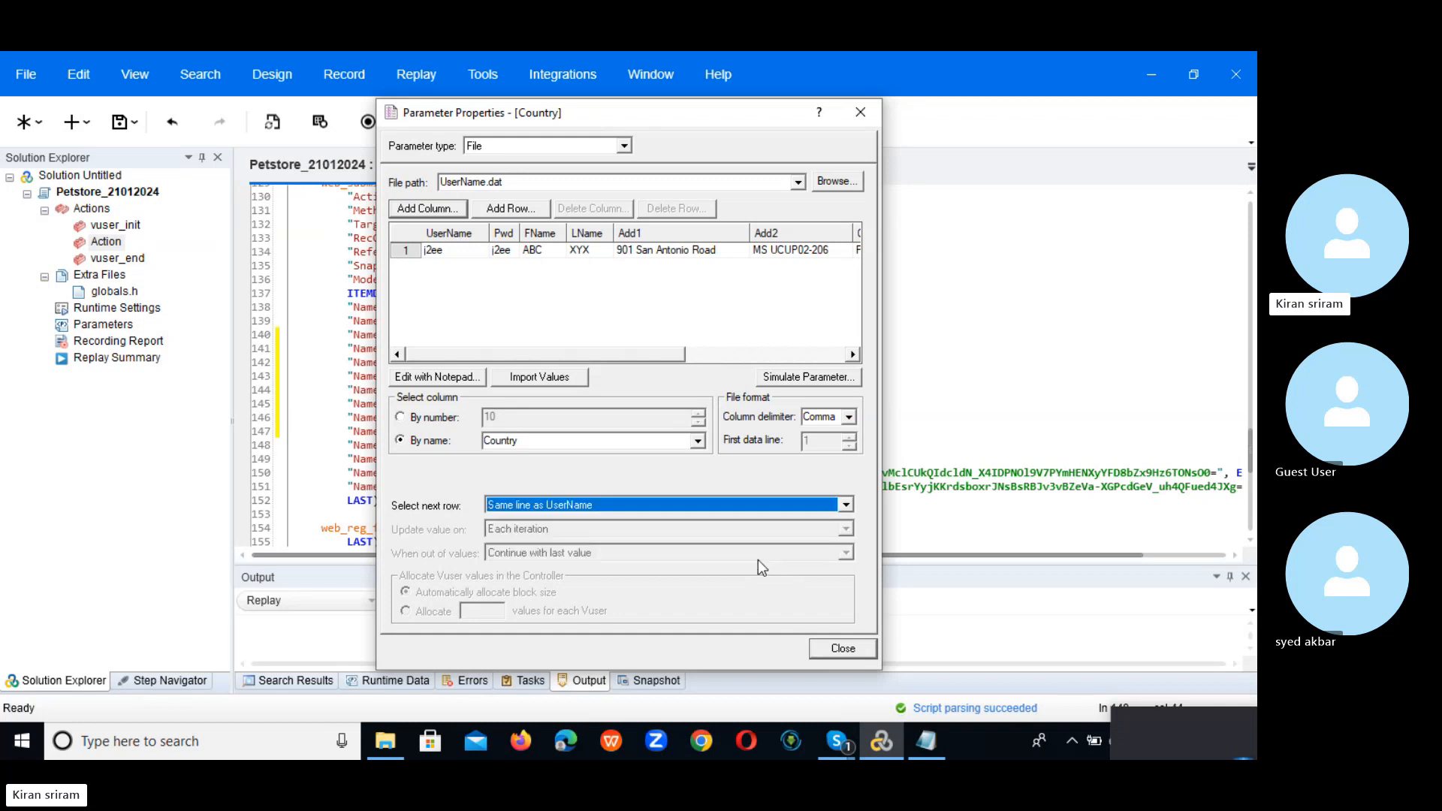
click(852, 653)
click(556, 436)
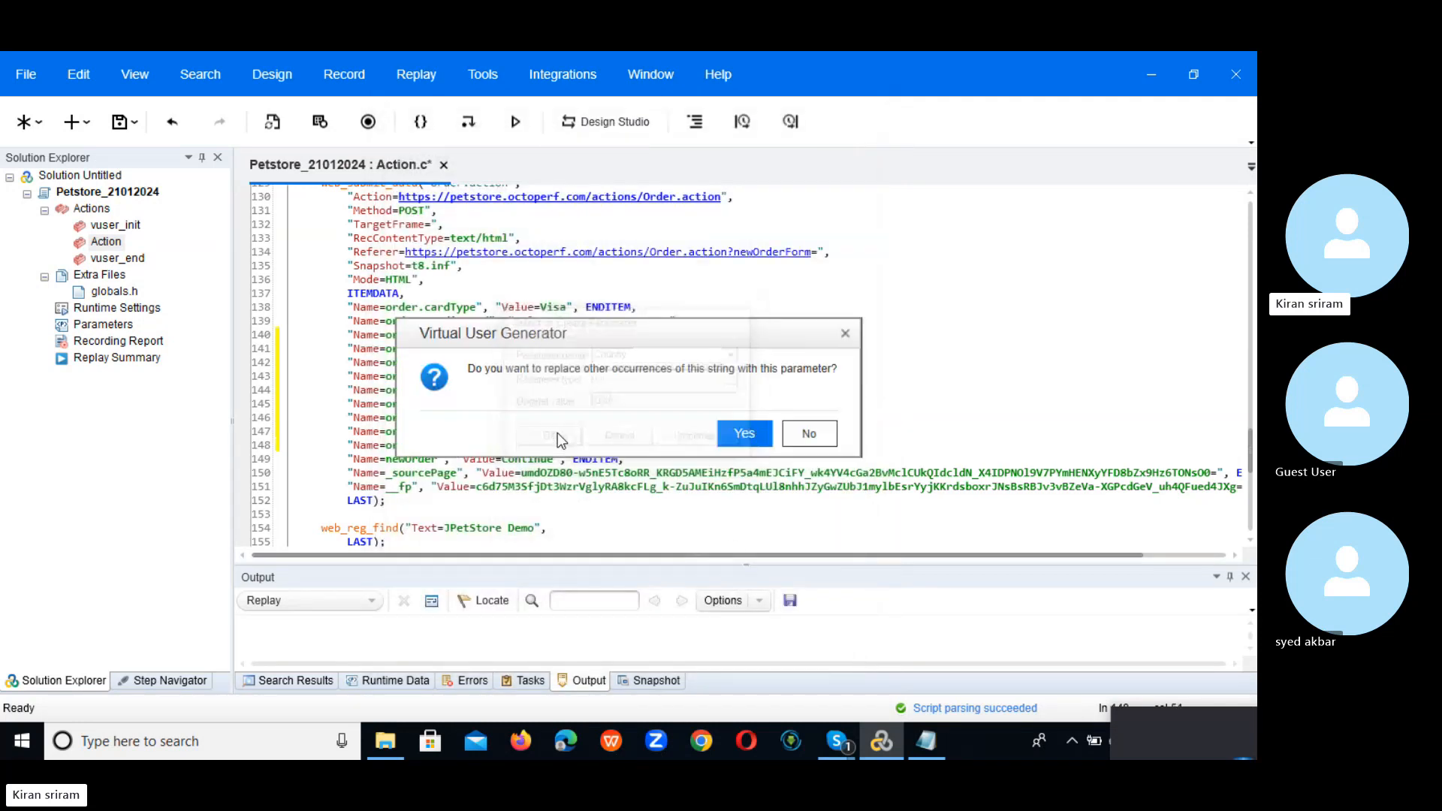
click(809, 433)
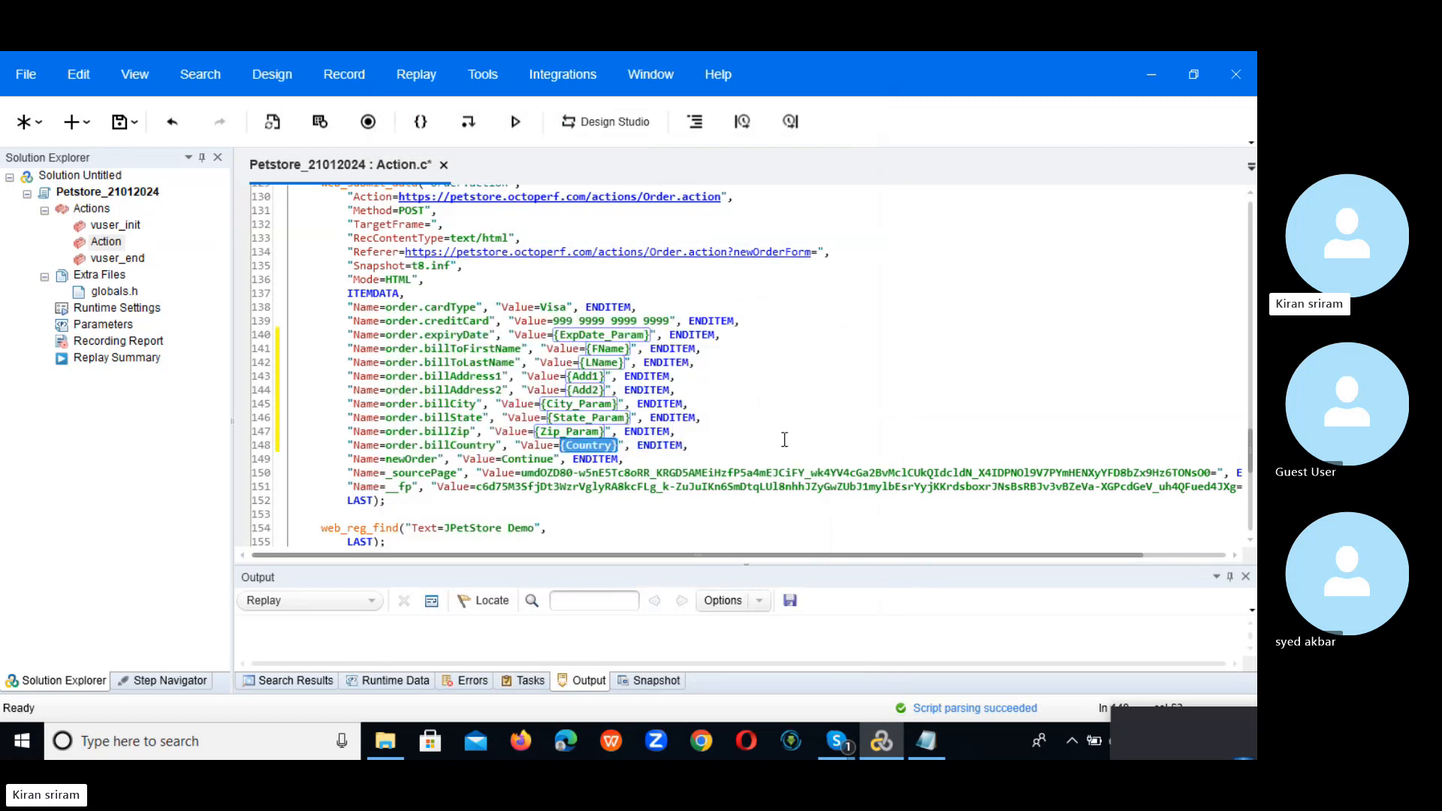
click(785, 439)
Step: Open the script's Parameter List and edit UserName.dat in Notepad
click(106, 325)
double_click(106, 325)
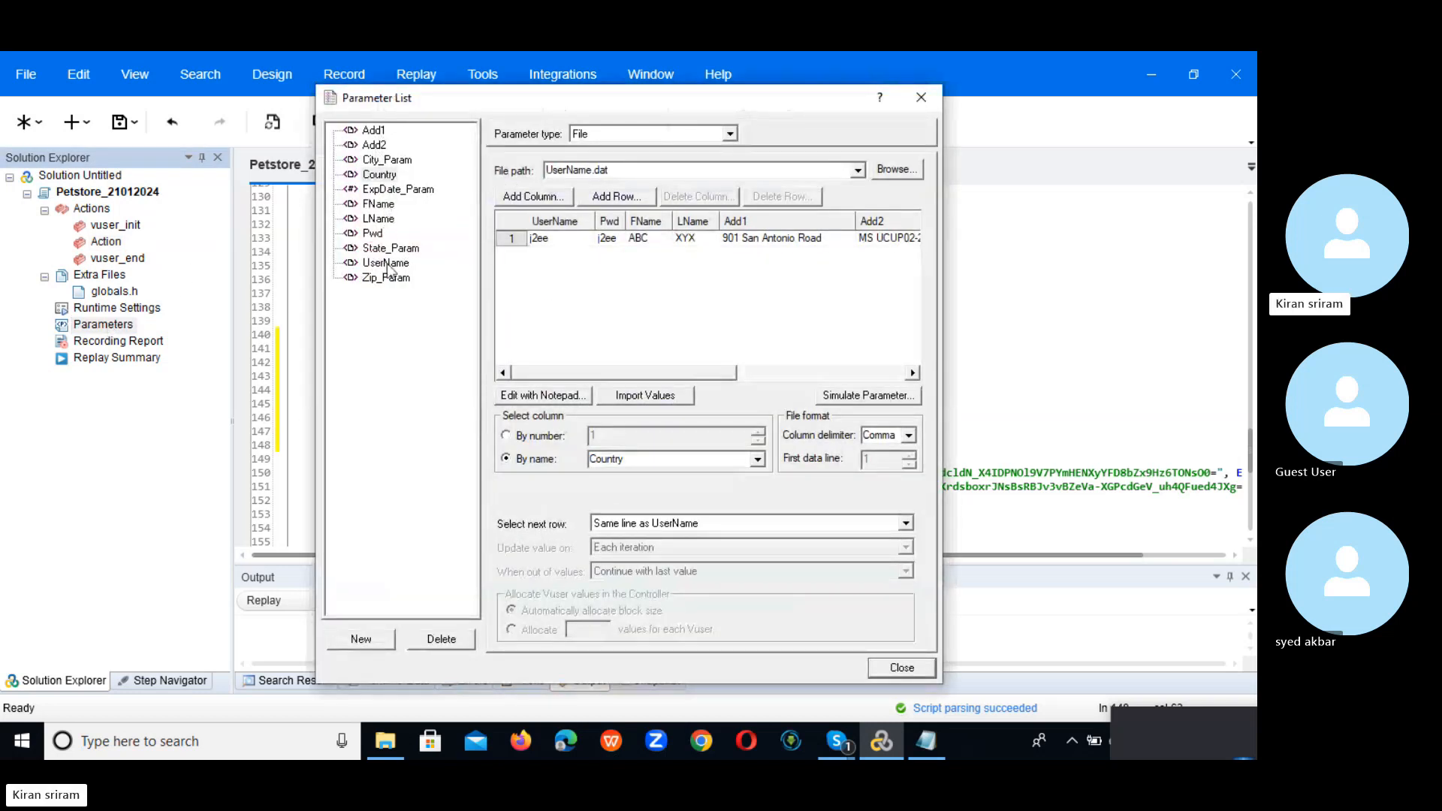
click(528, 392)
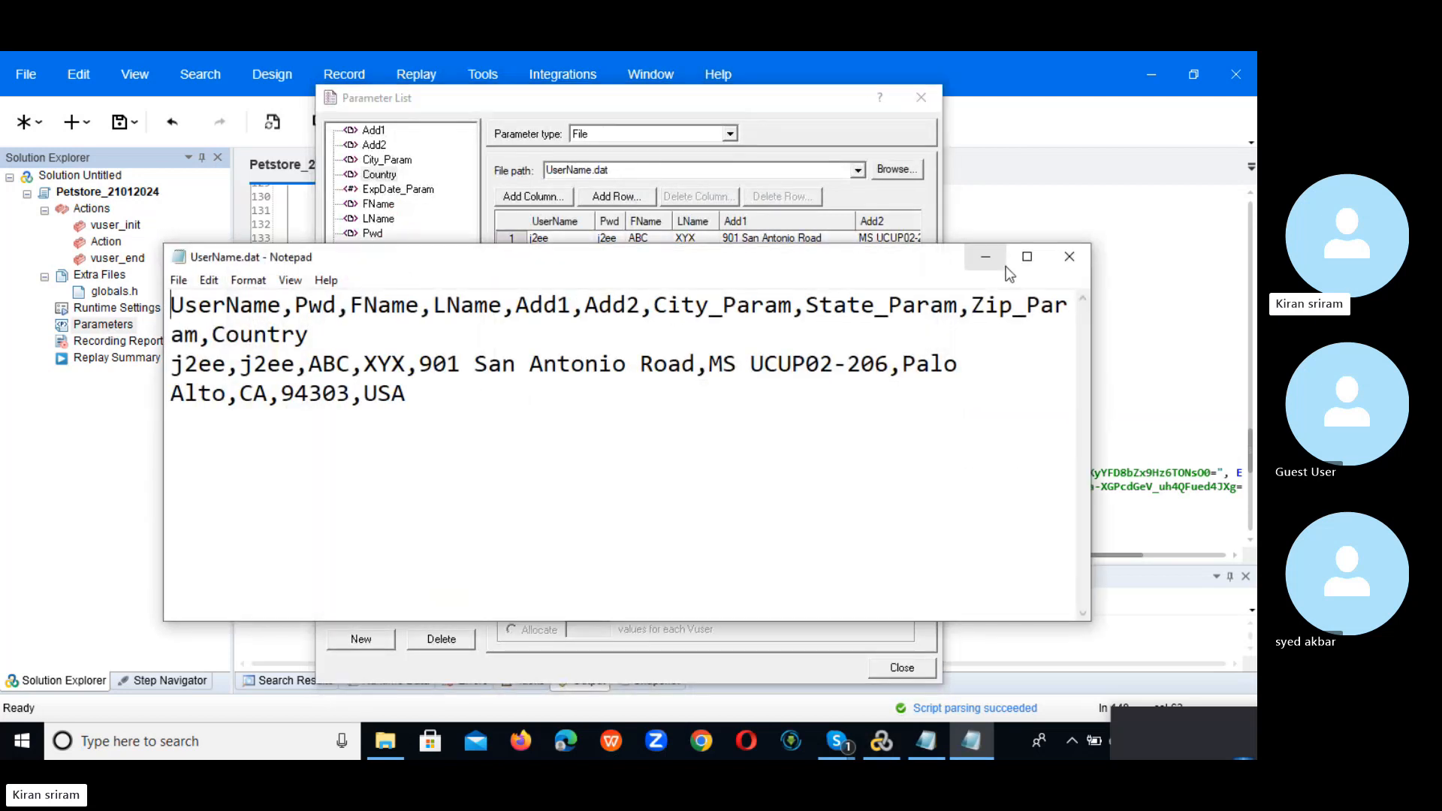
Step: Maximize Notepad and copy the j2ee data row of UserName.dat
click(1027, 256)
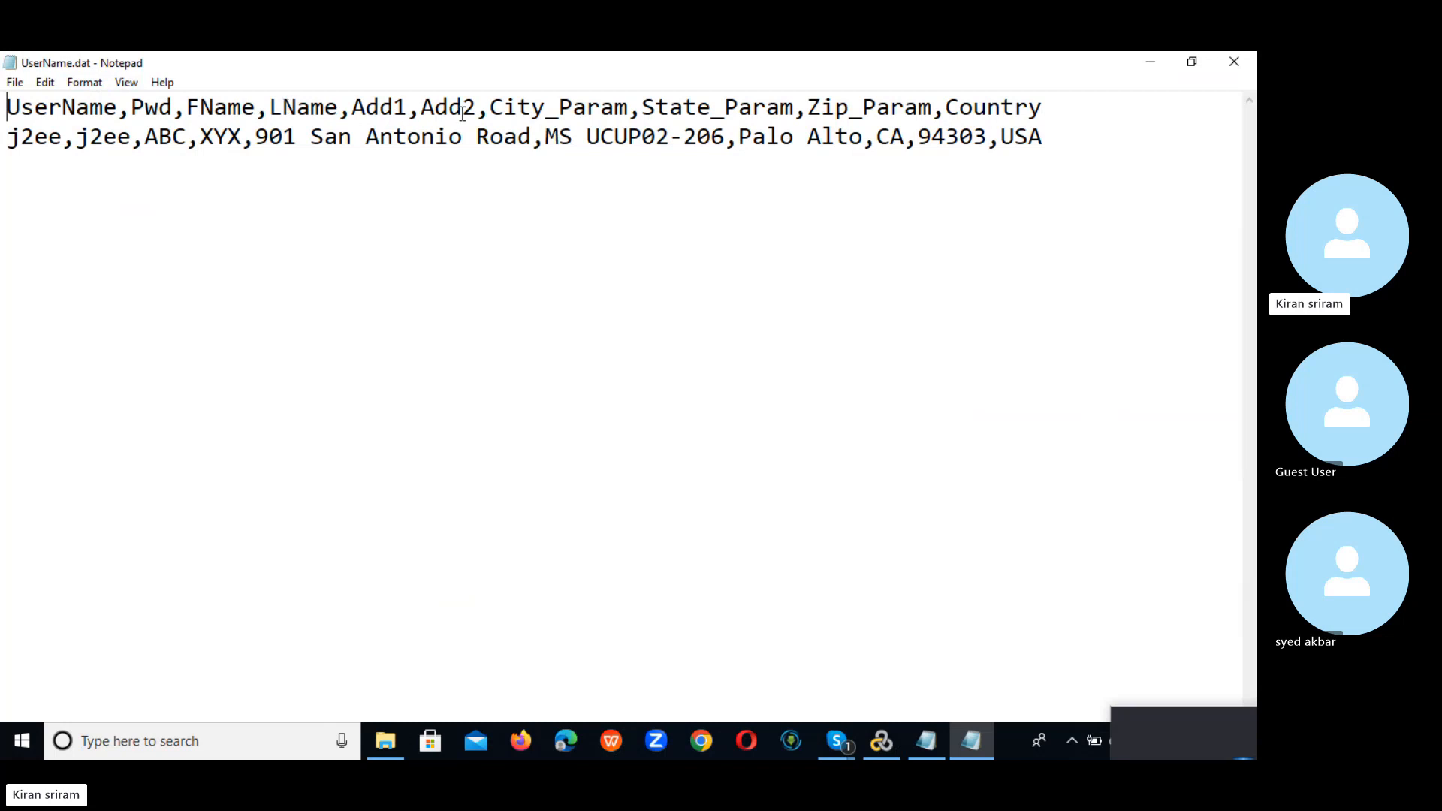
click(1073, 140)
drag(1061, 140, 2, 132)
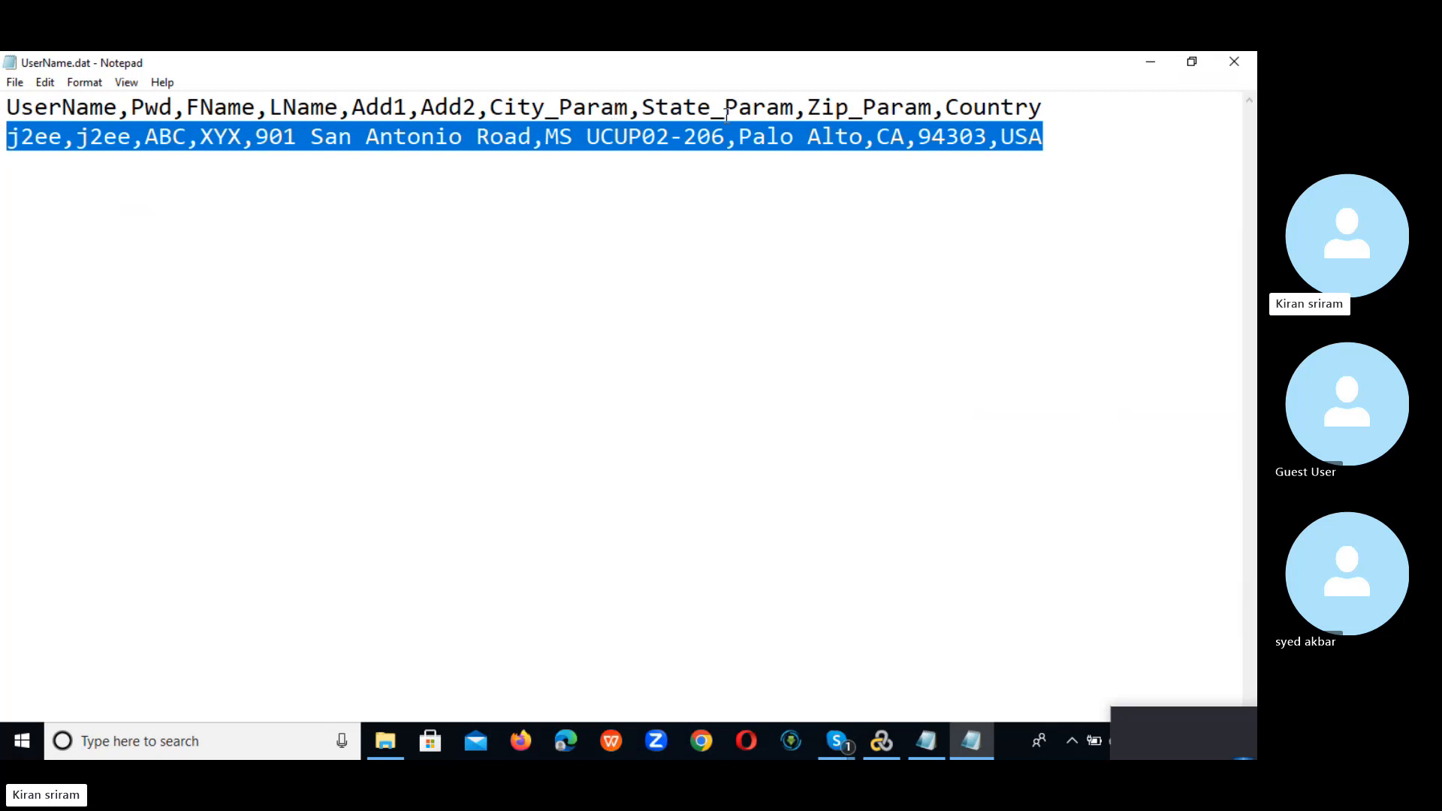
click(1049, 136)
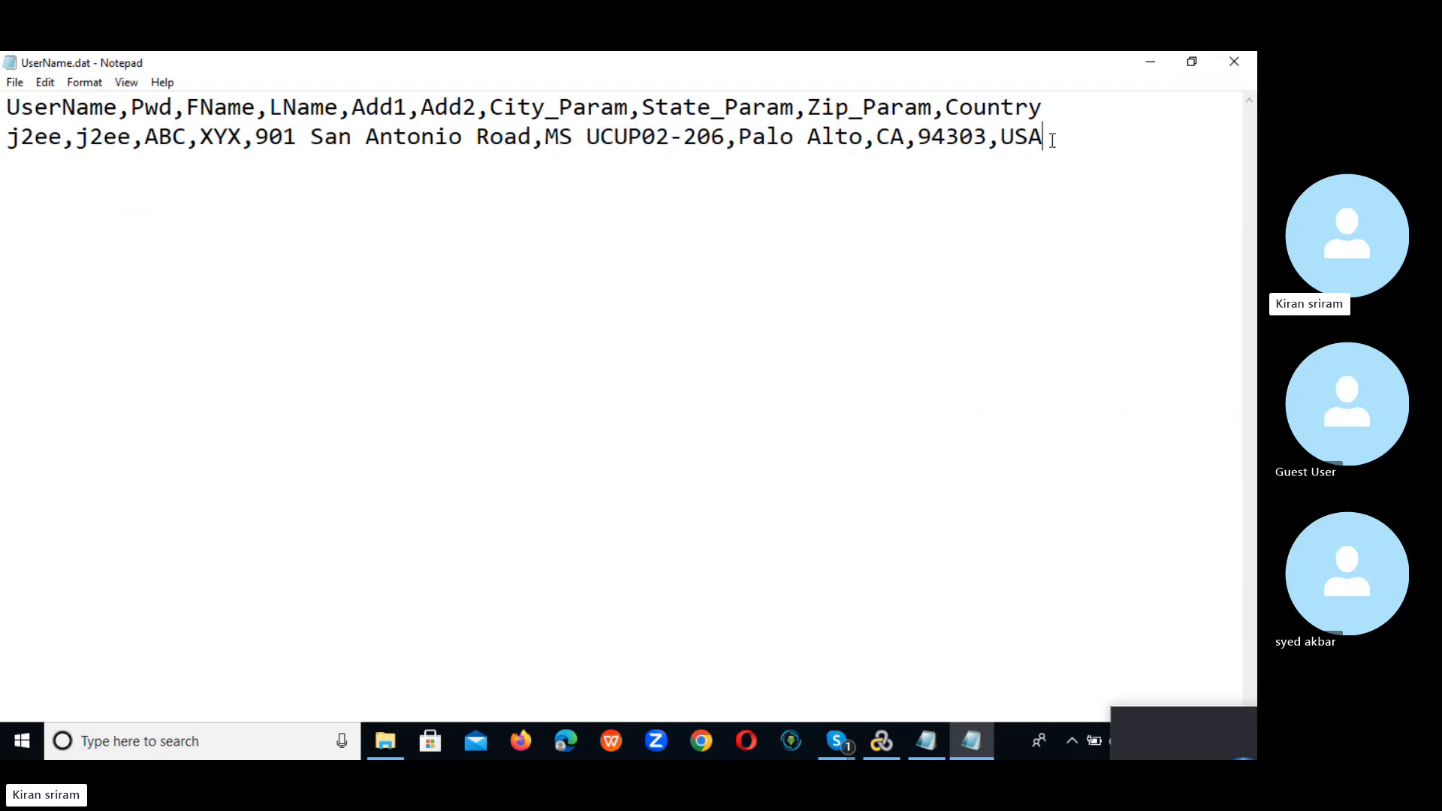
Step: Paste five more copies of the data row, making six rows, and save UserName.dat on closing
key(Return)
key(ctrl+v)
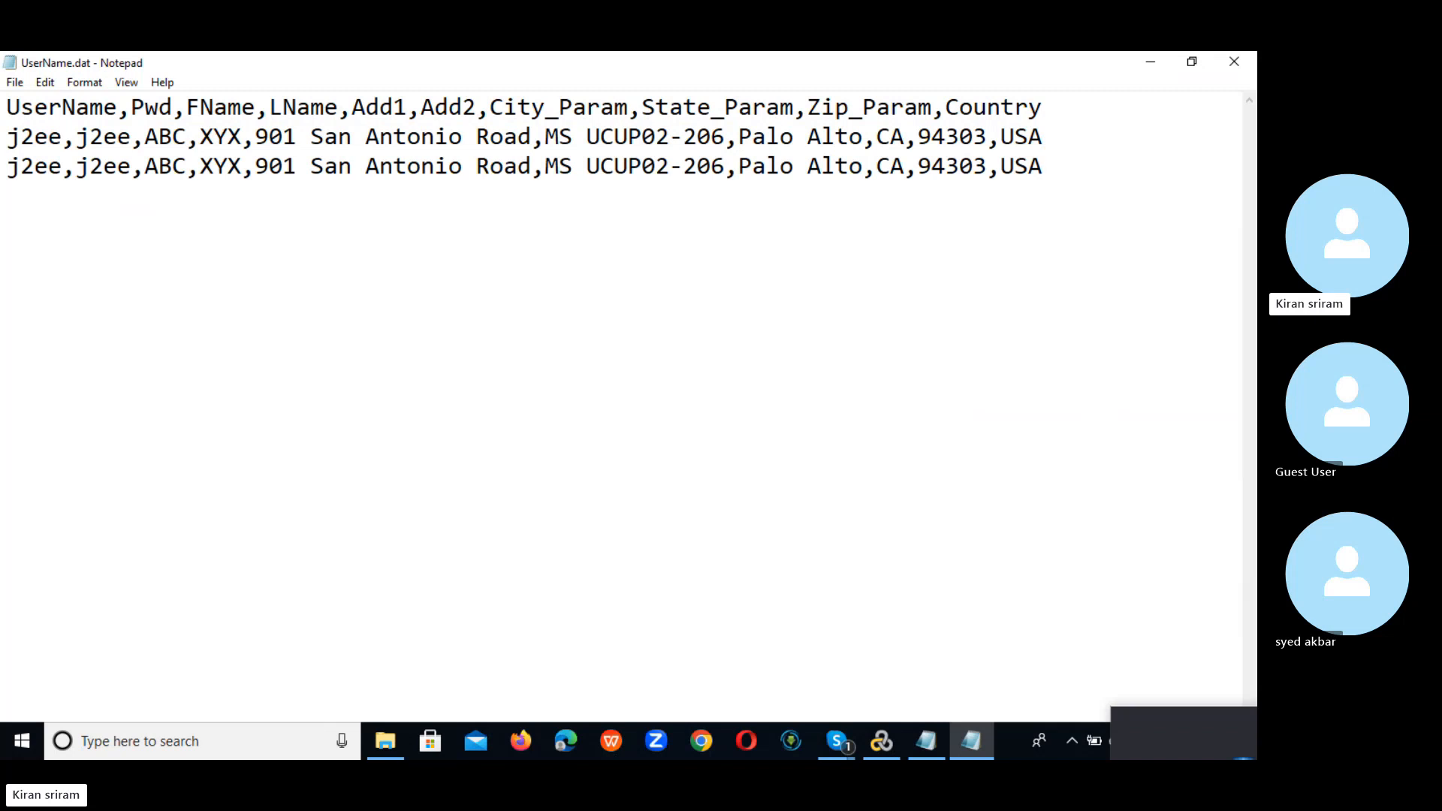
key(Return)
key(ctrl+v)
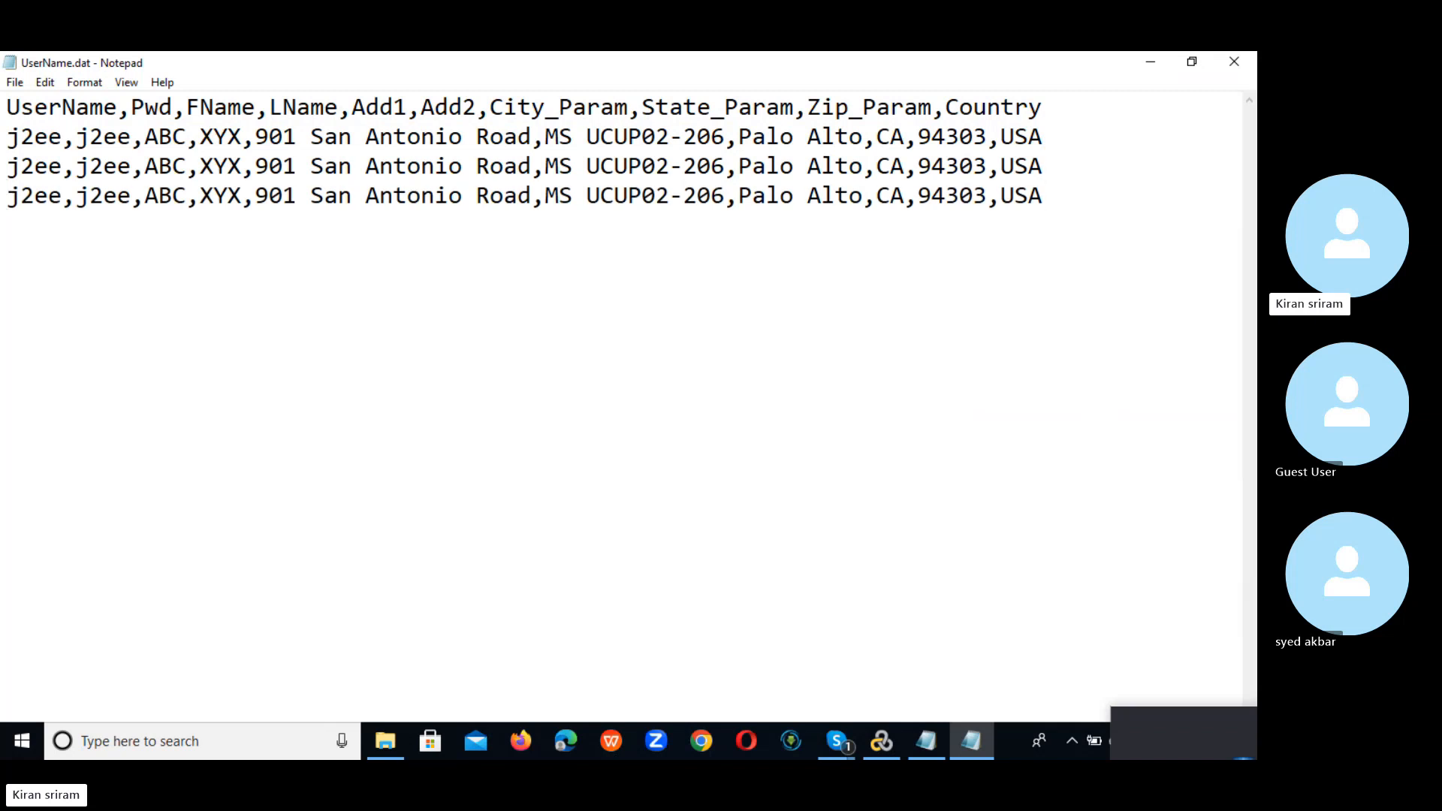
key(Return)
key(ctrl+v)
key(Return)
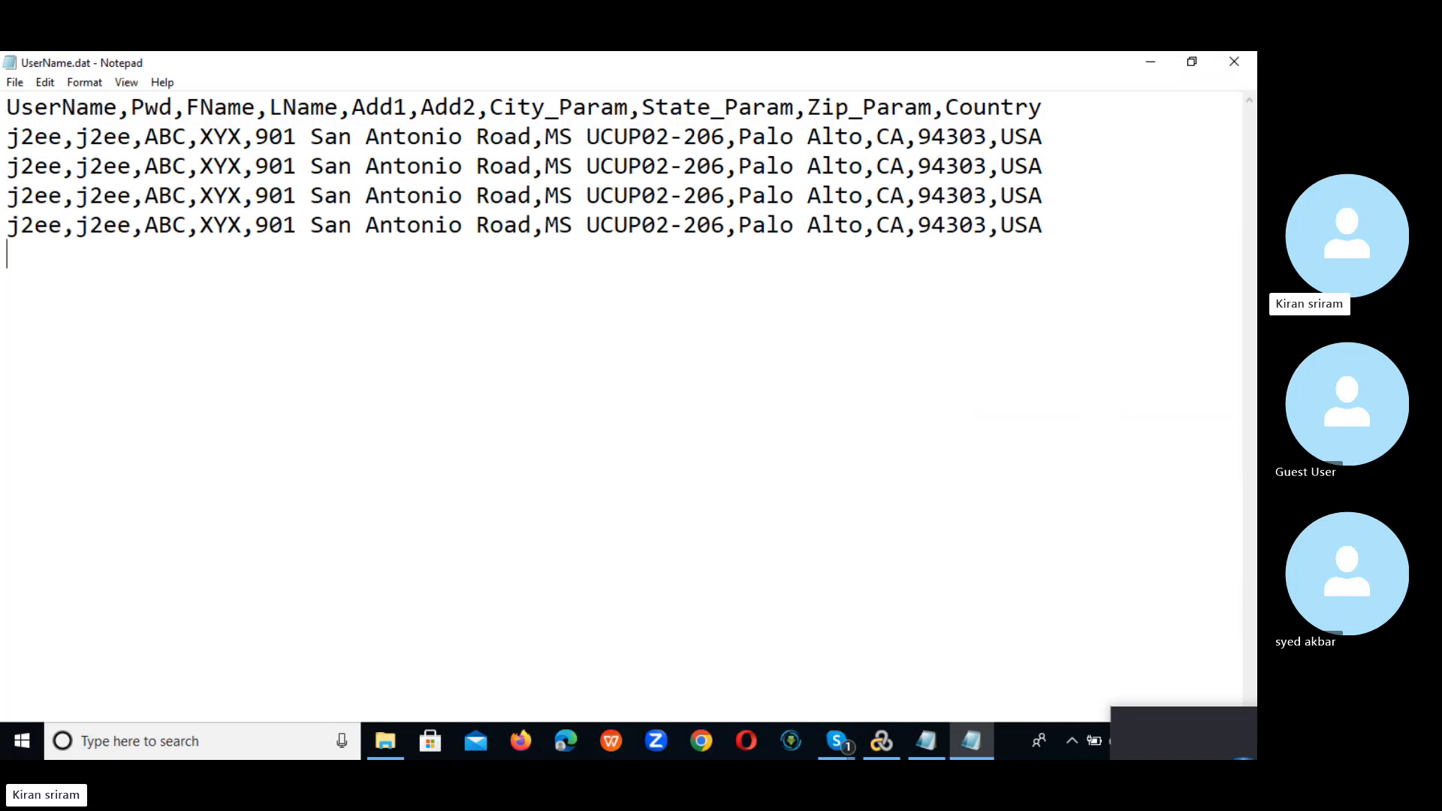
key(ctrl+v)
key(Return)
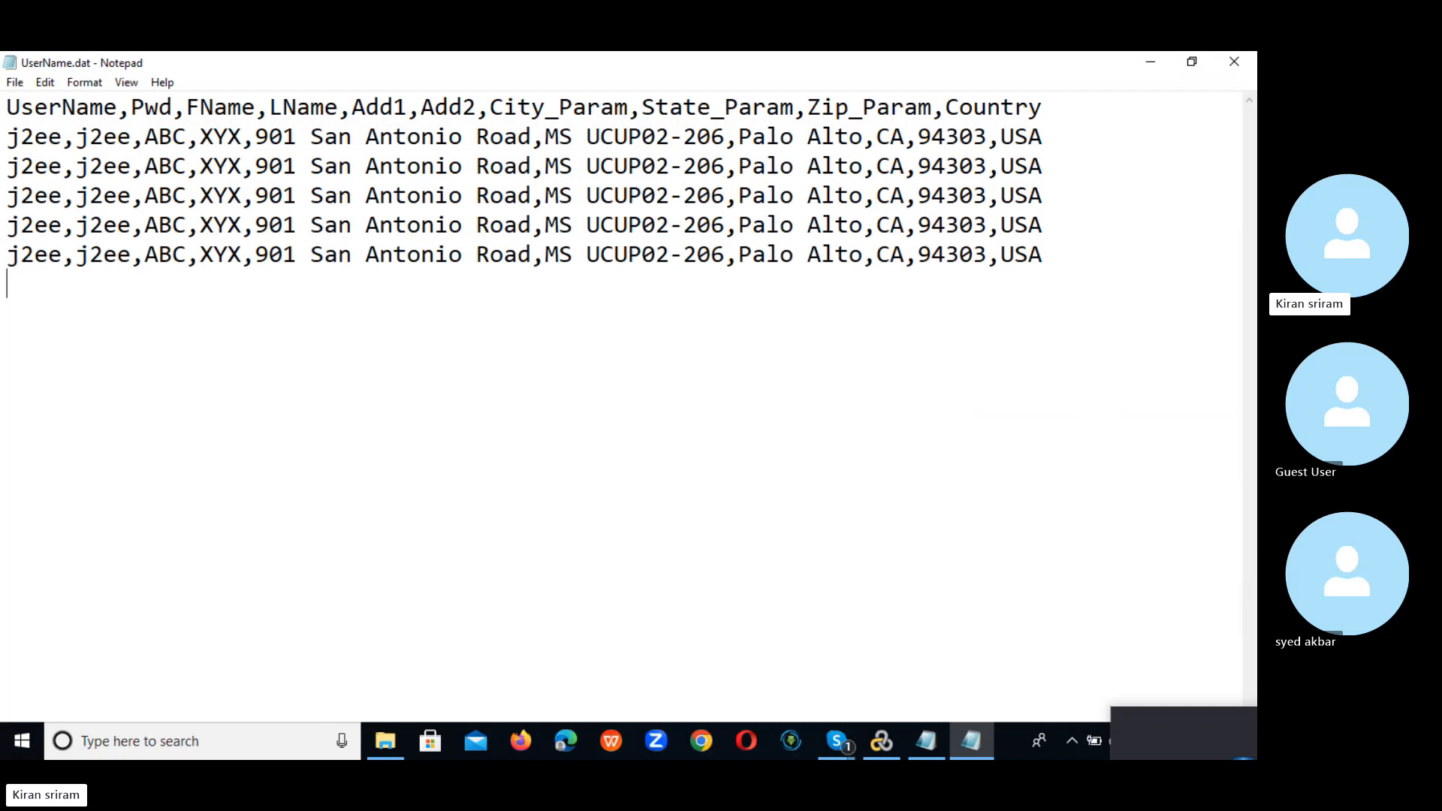
key(ctrl+v)
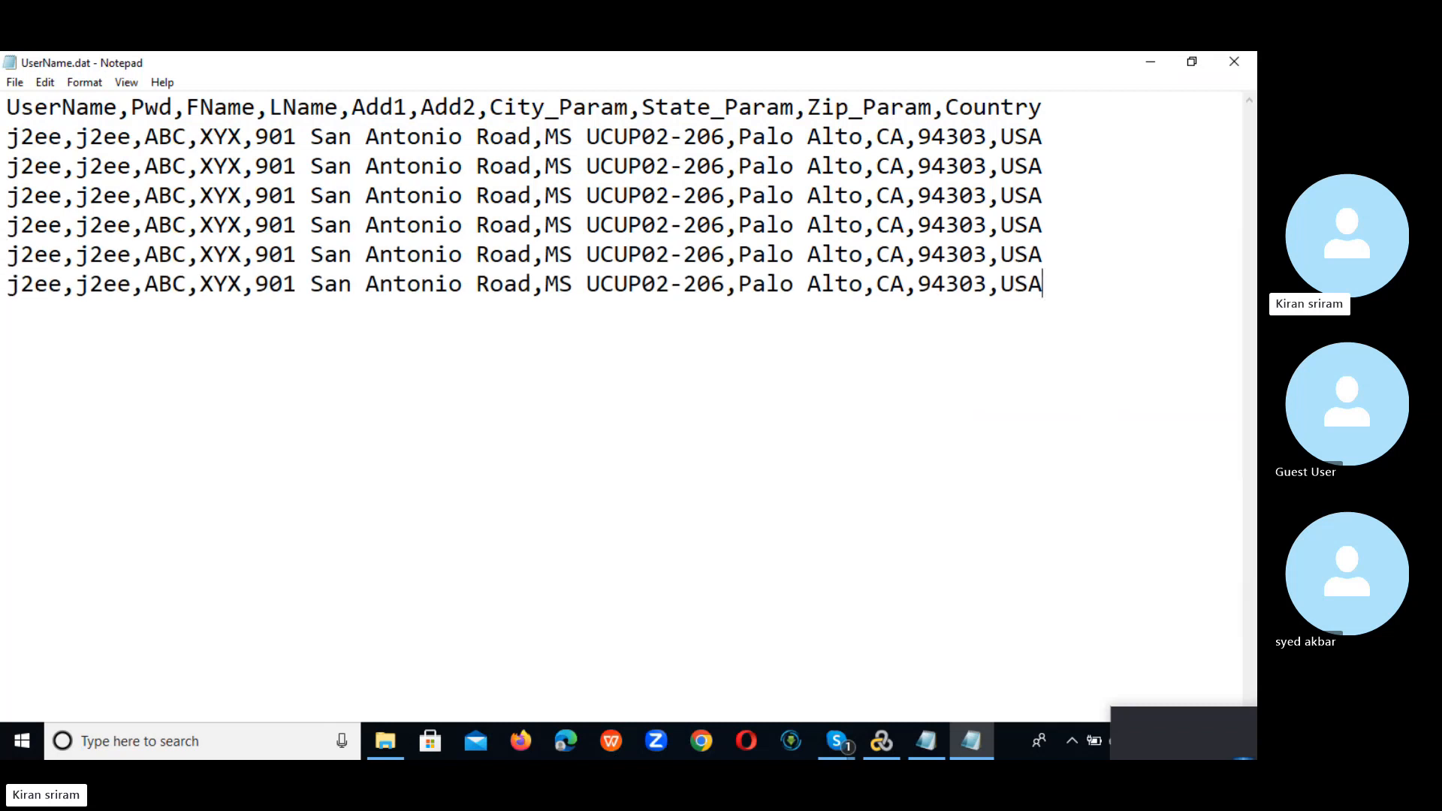
click(1235, 65)
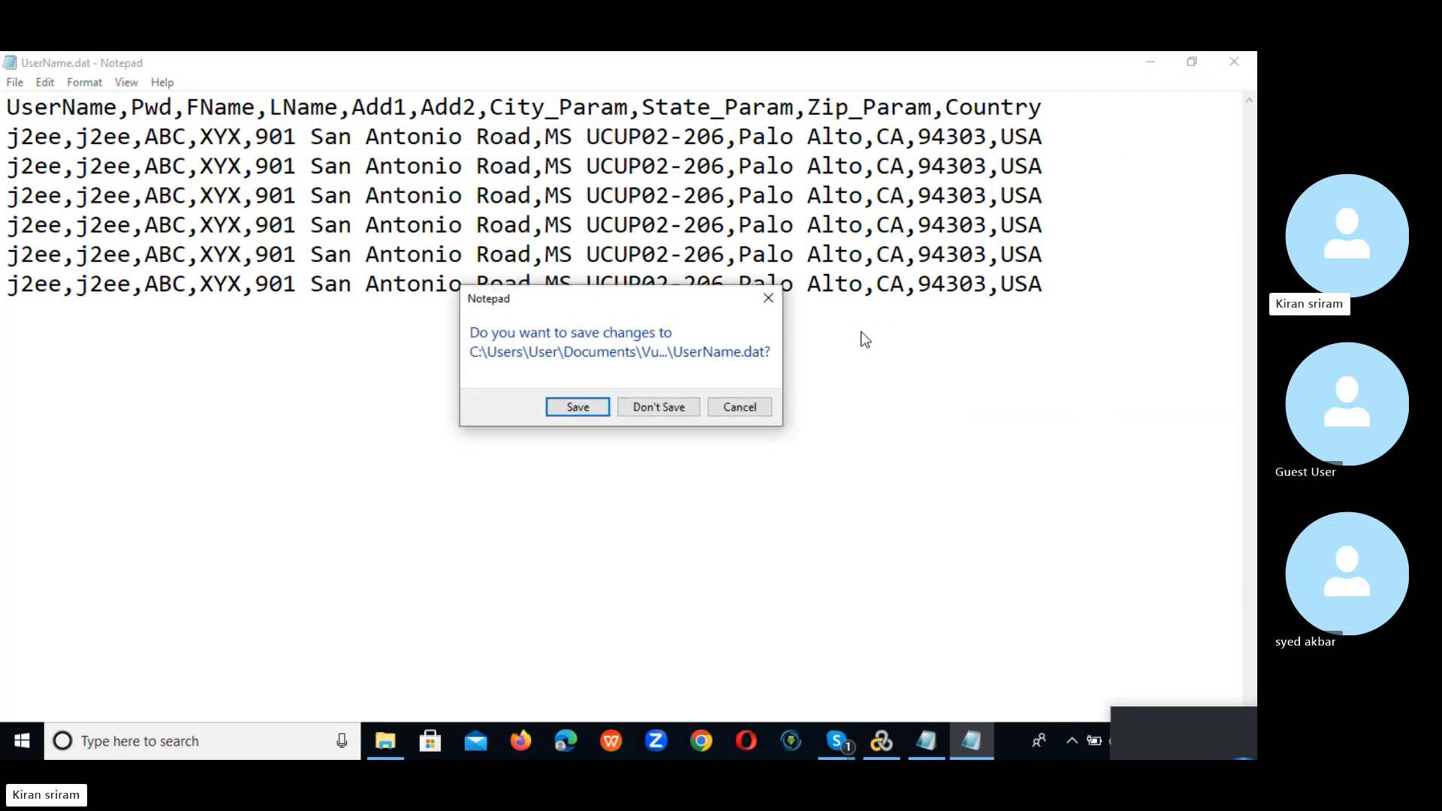
click(570, 410)
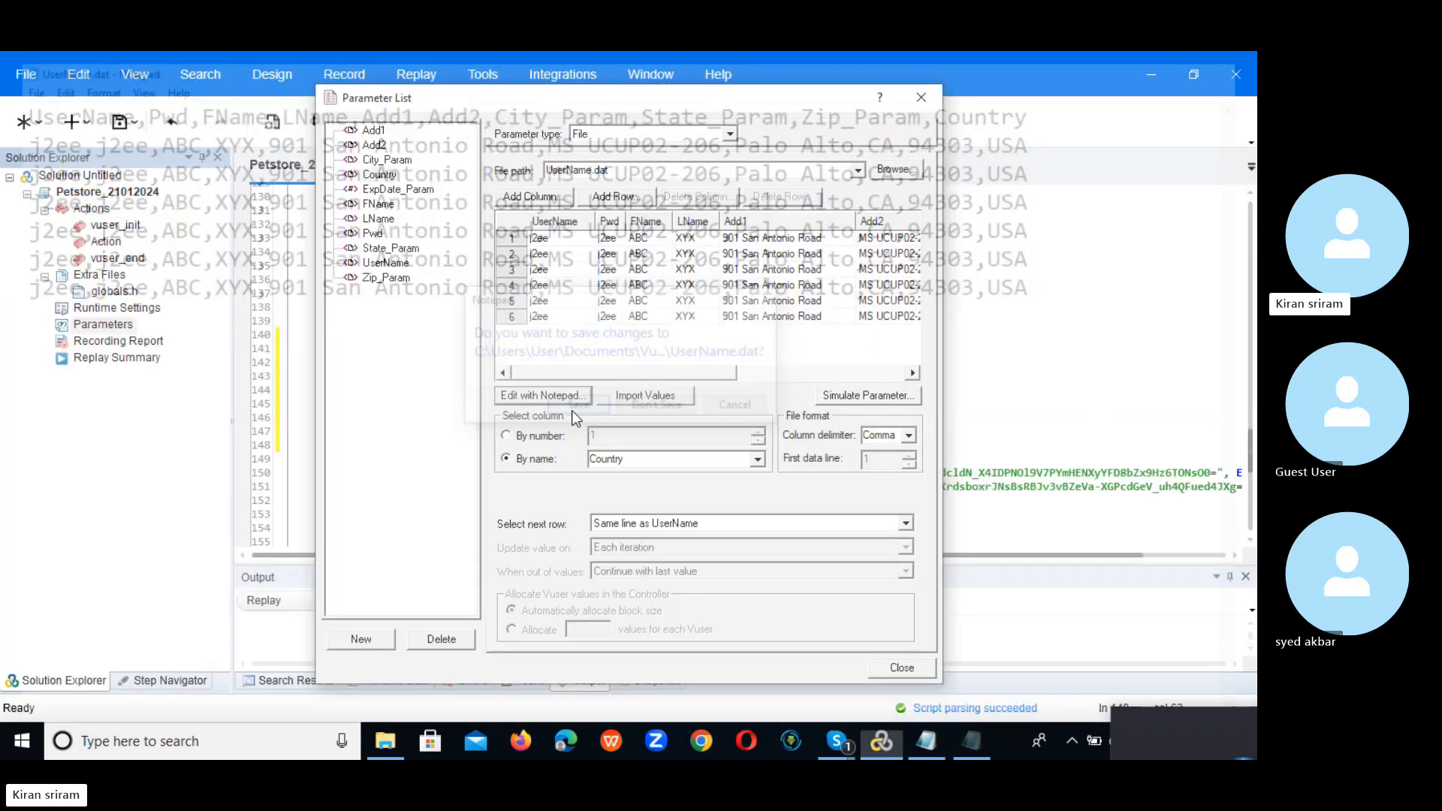
drag(630, 373, 585, 385)
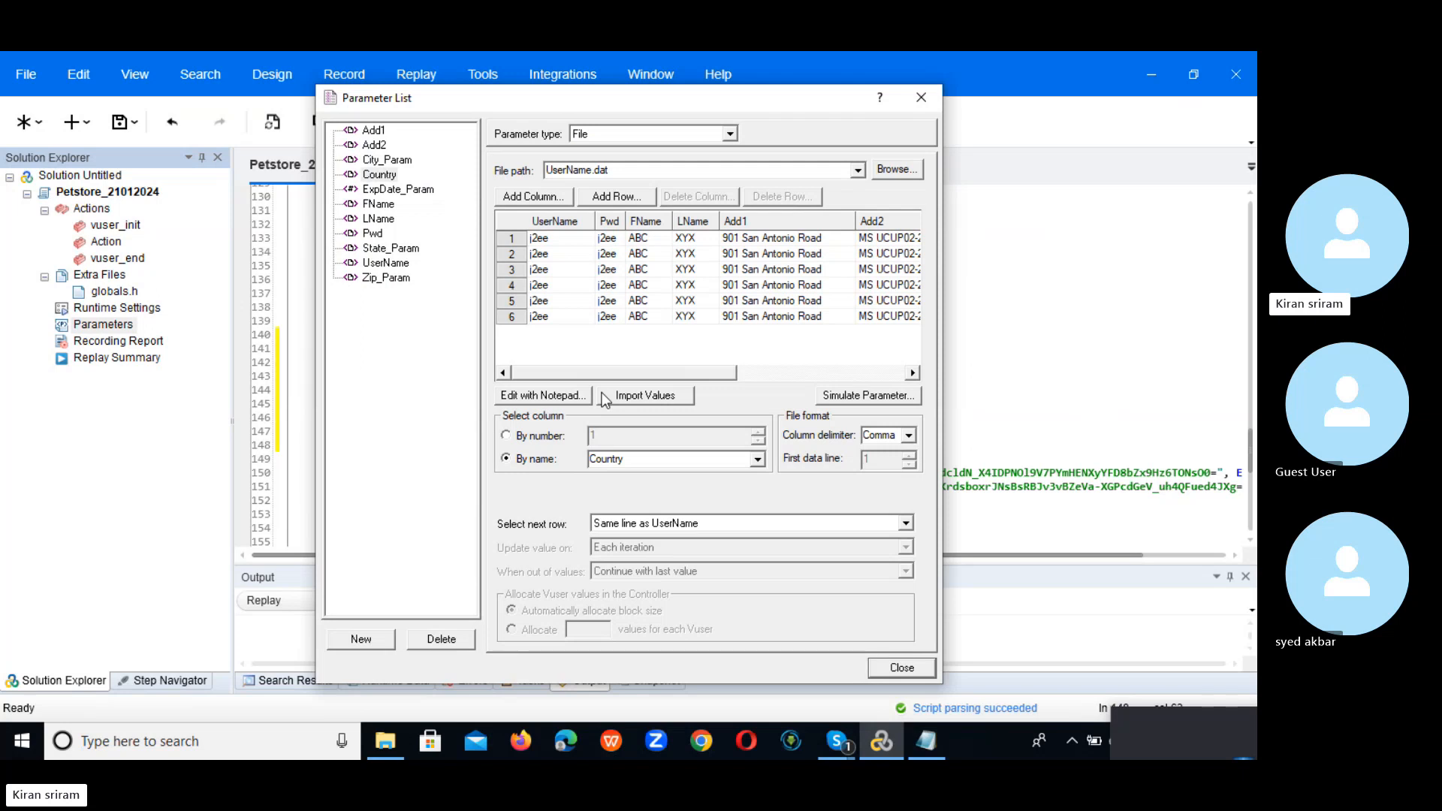
click(400, 248)
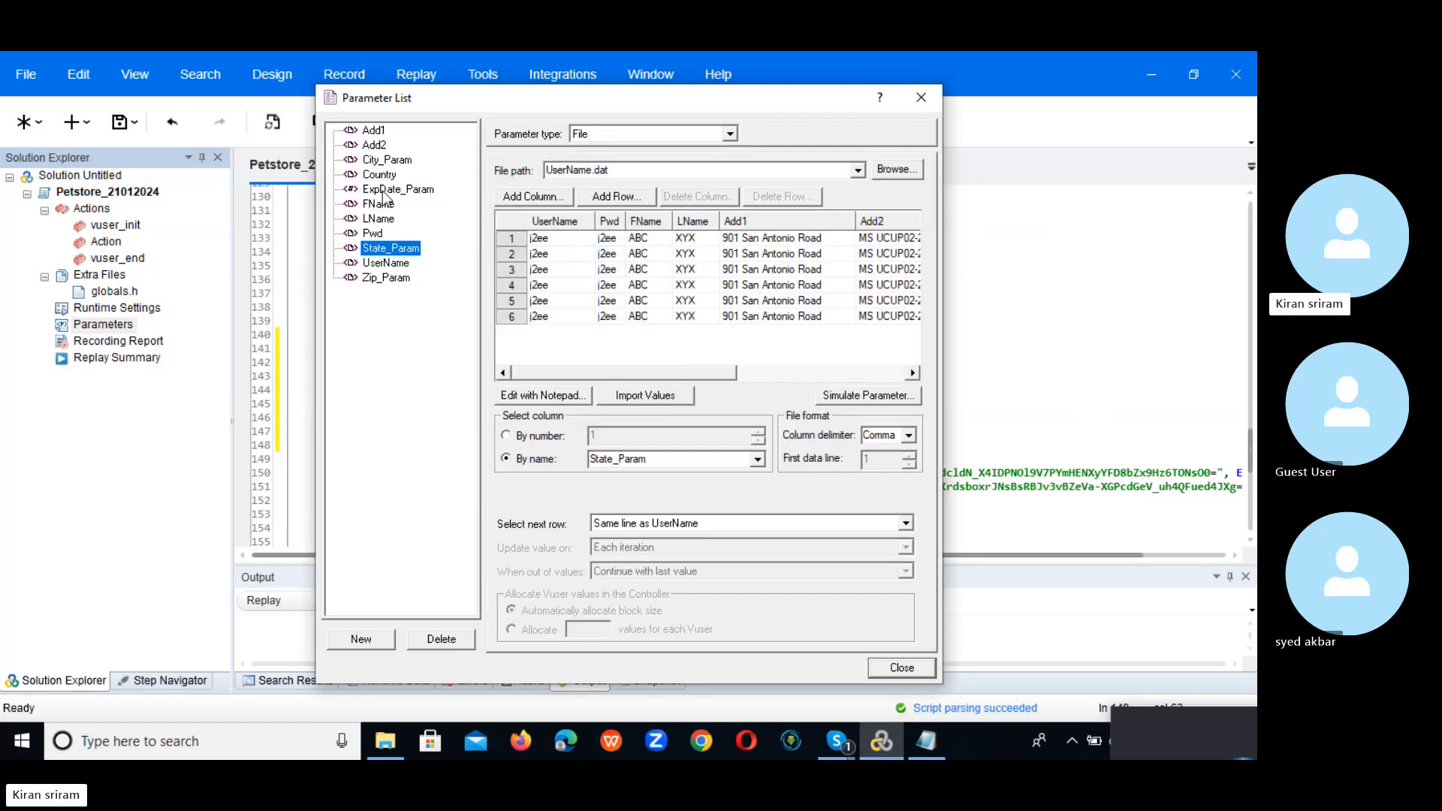
click(396, 263)
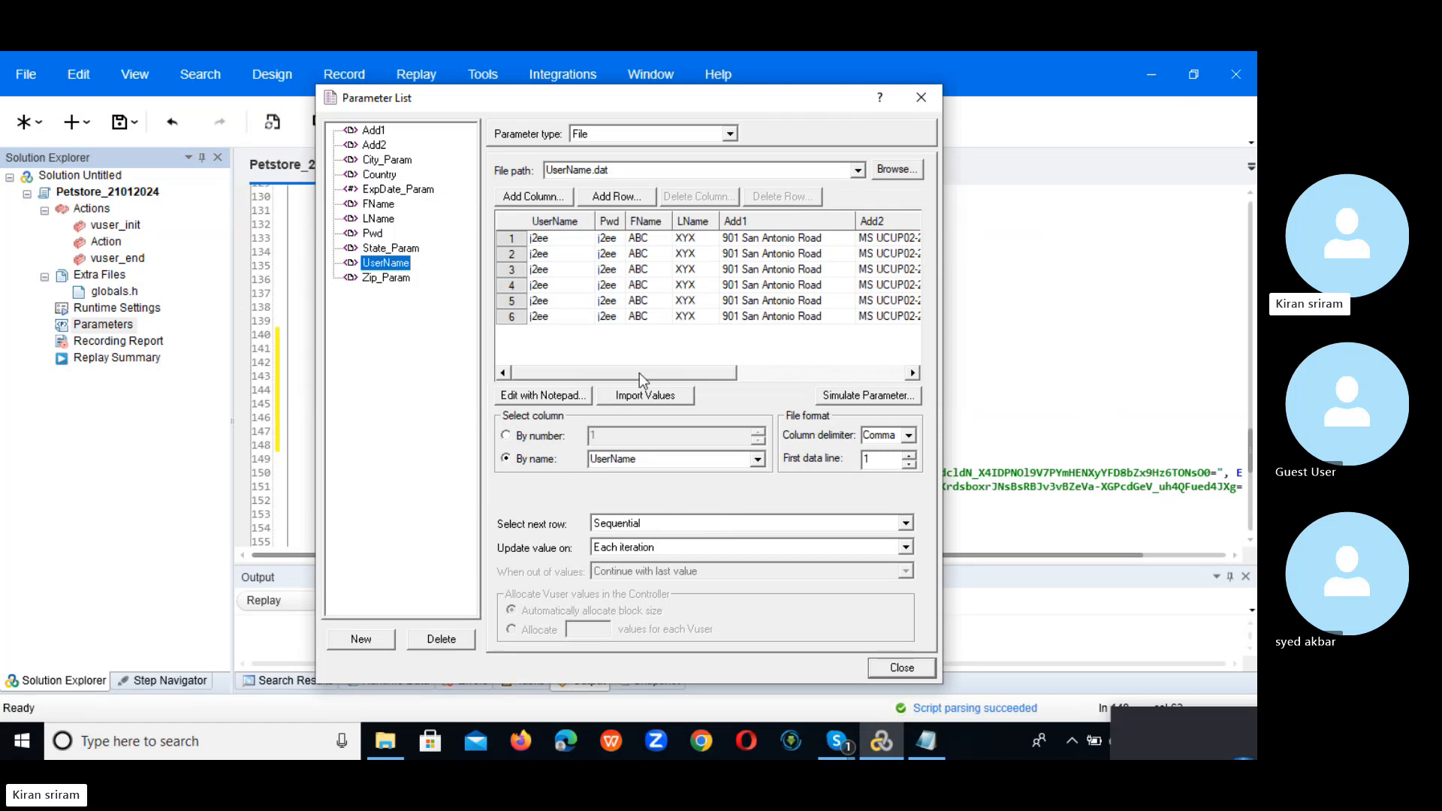
drag(646, 373, 579, 401)
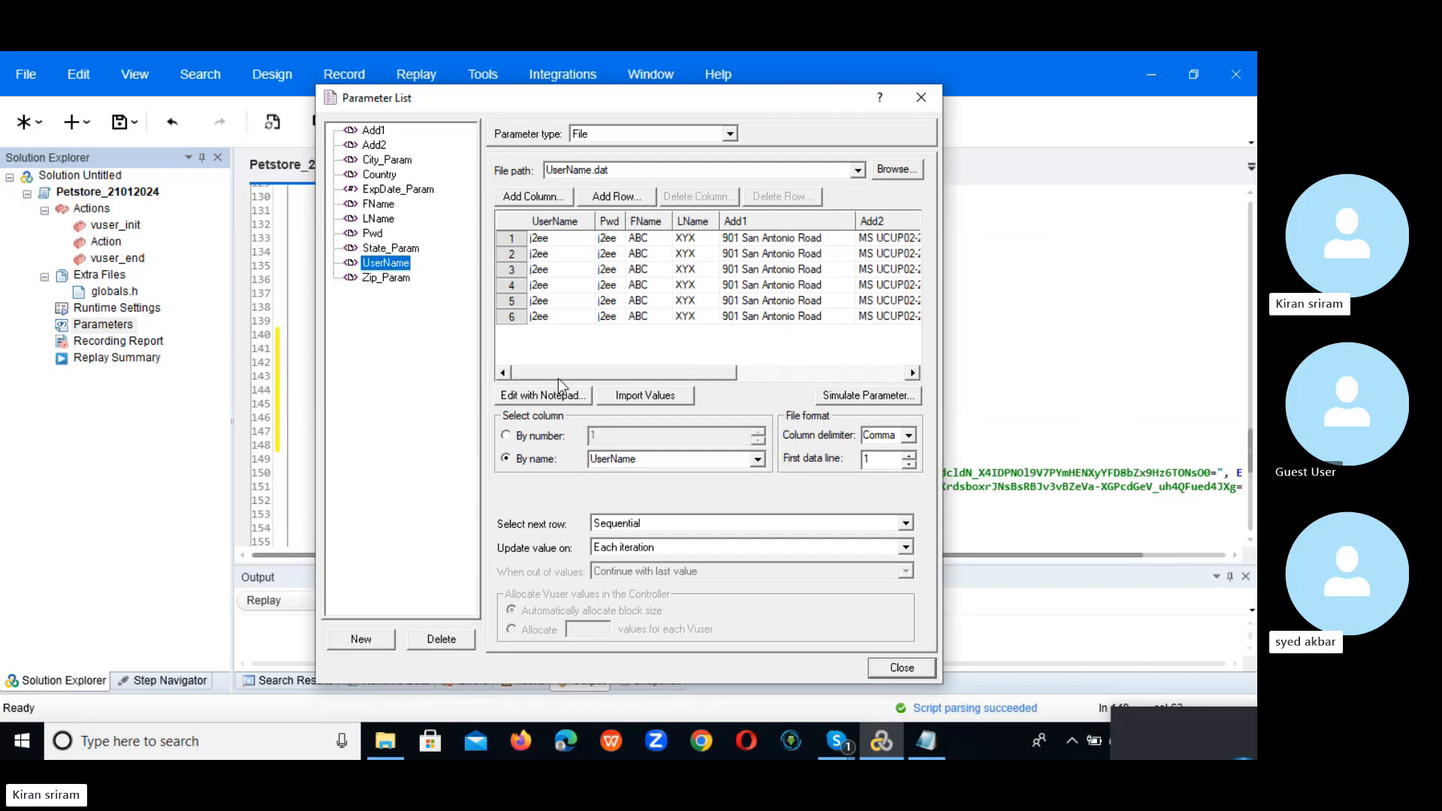
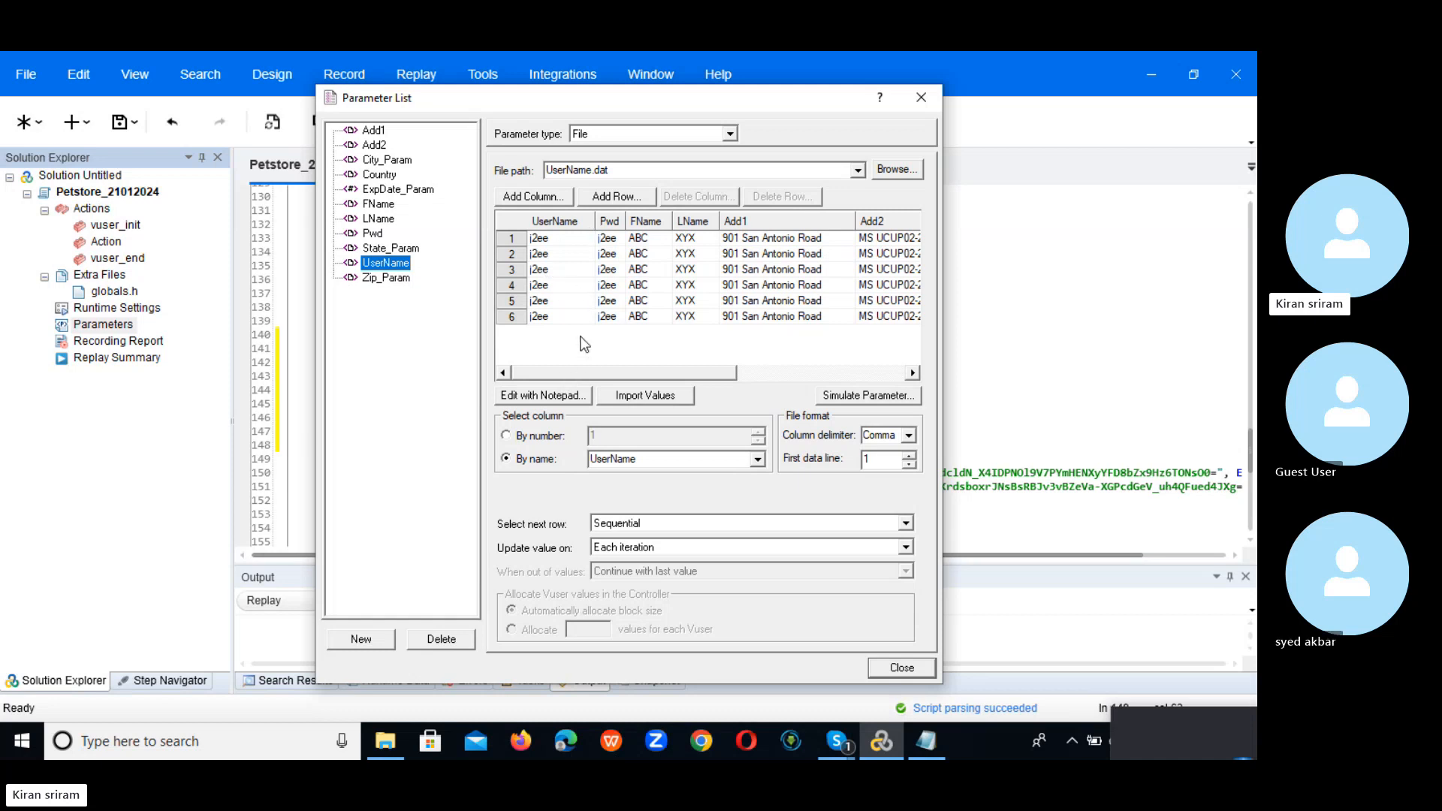
Step: Scroll the UserName parameter grid to the right to review the data, then launch Chrome
mouse_move(562, 373)
mouse_down()
mouse_move(789, 355)
mouse_move(543, 376)
mouse_up()
click(709, 740)
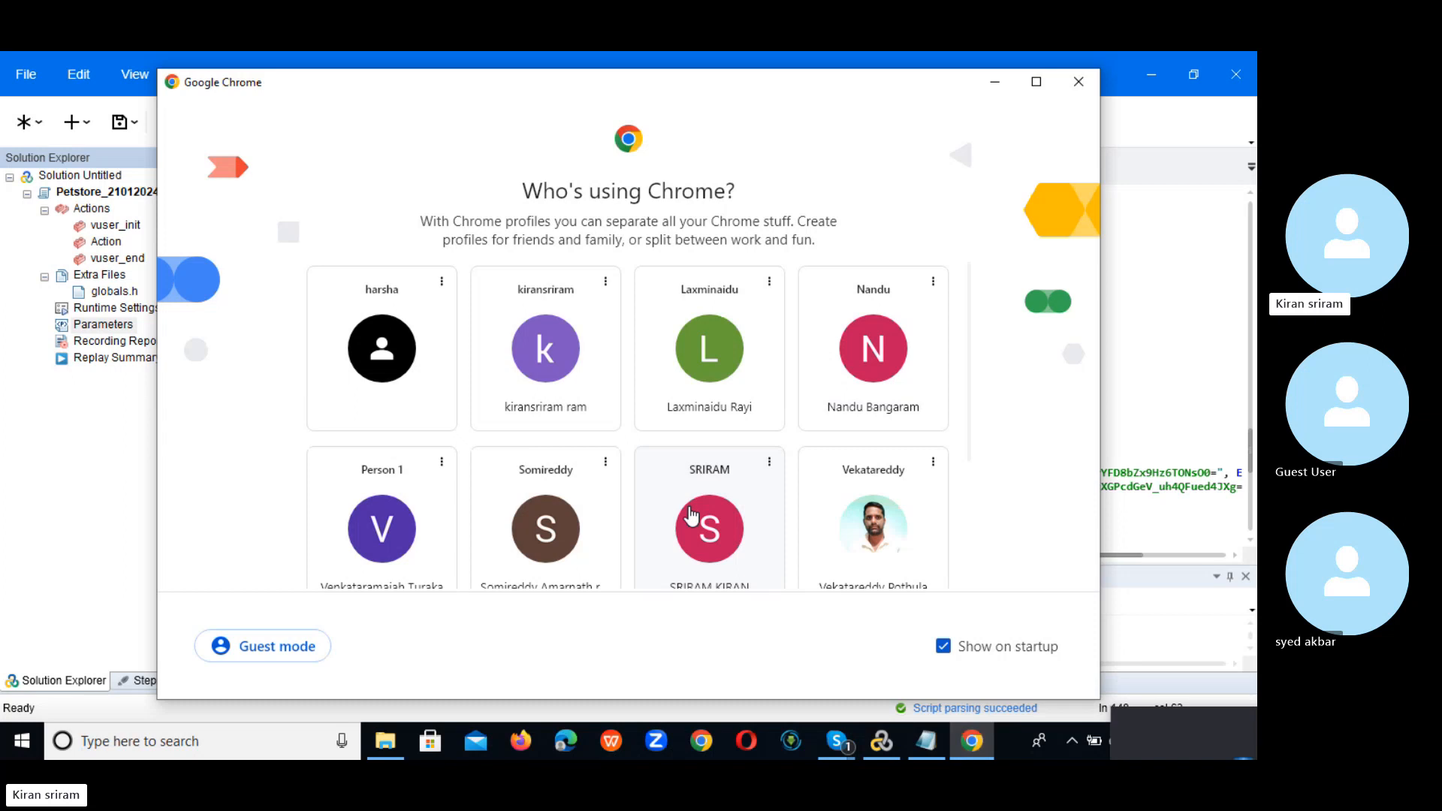
Step: Pick a Chrome profile, load the JPetStore Demo site via 'pet', and open its sign-in page
click(690, 515)
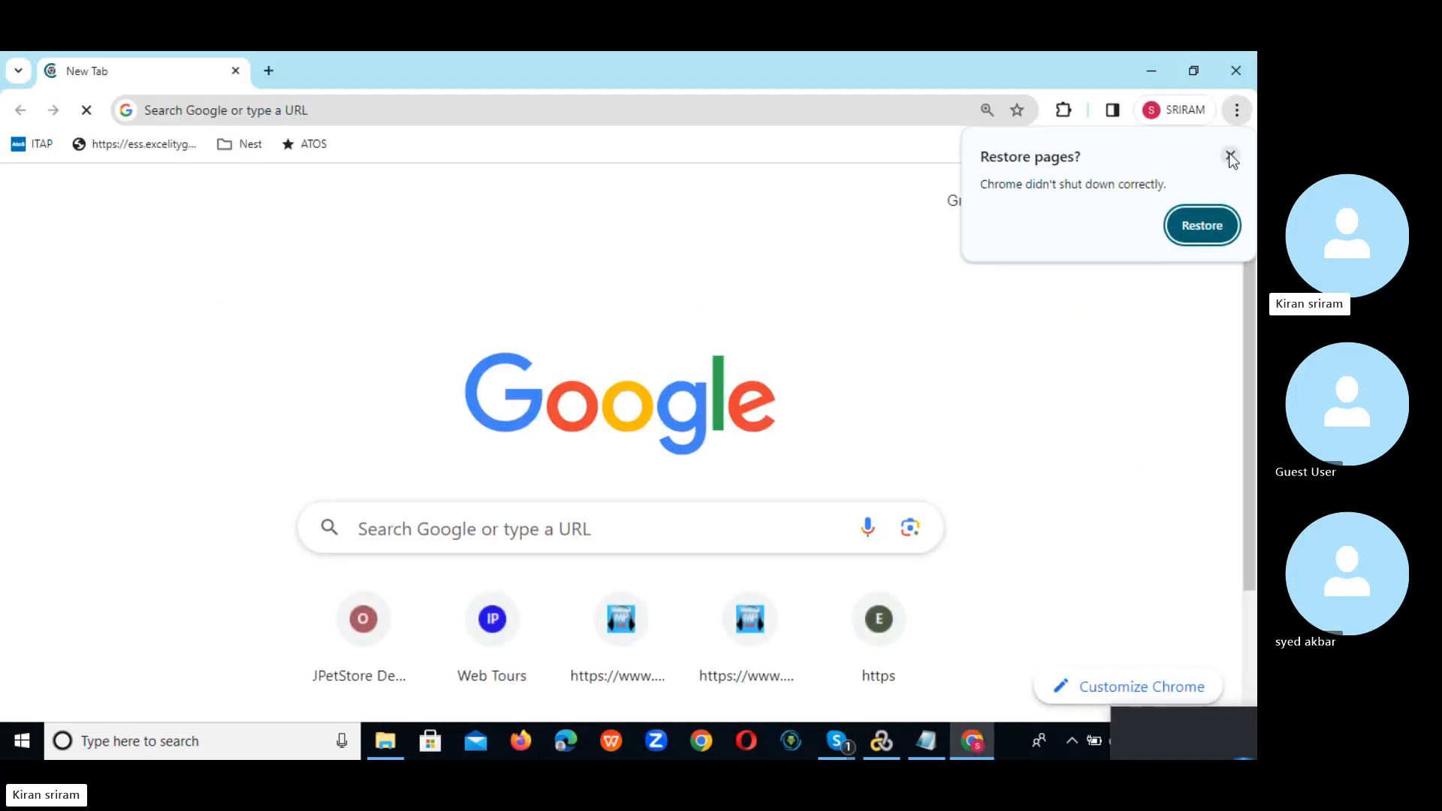
click(1230, 156)
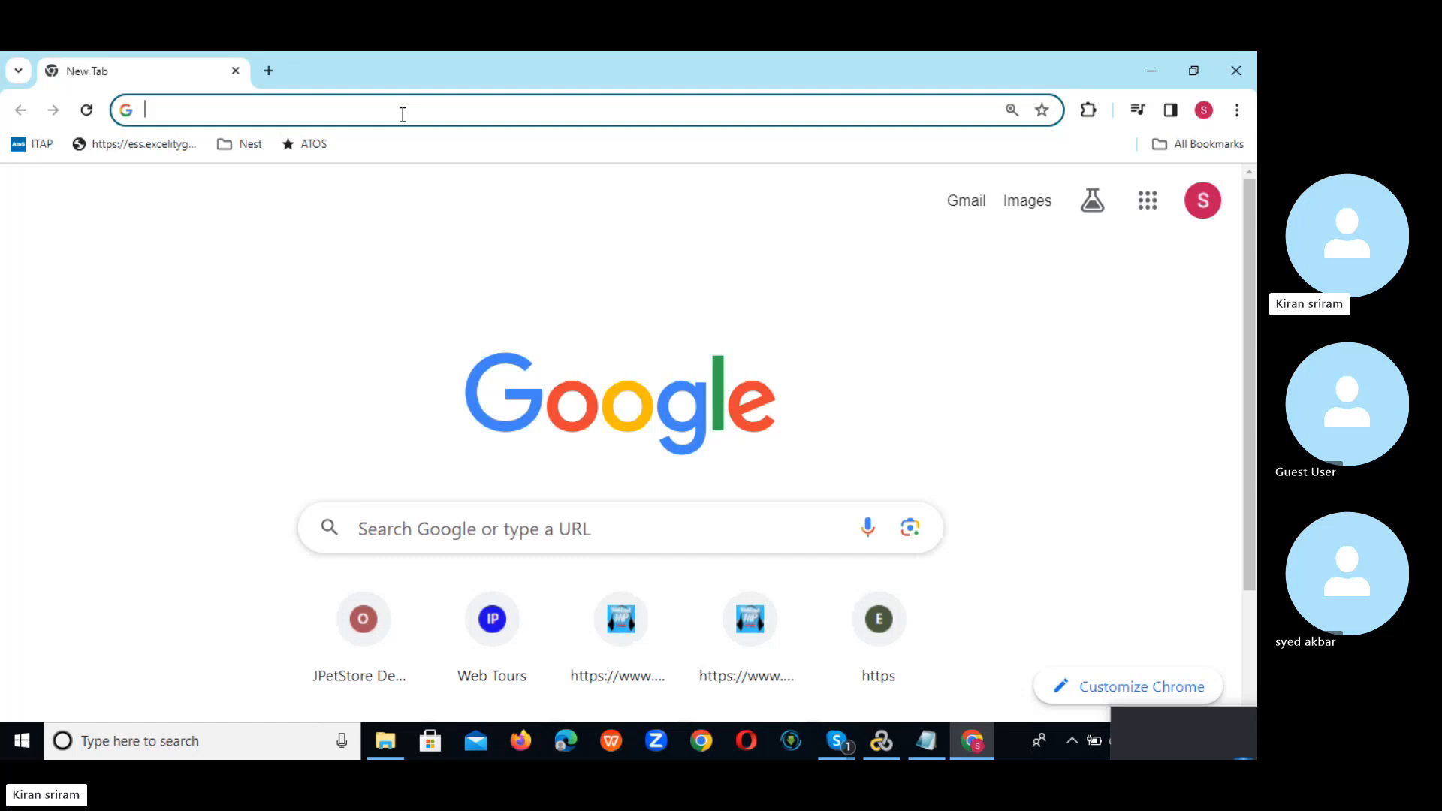
text(pet)
key(Return)
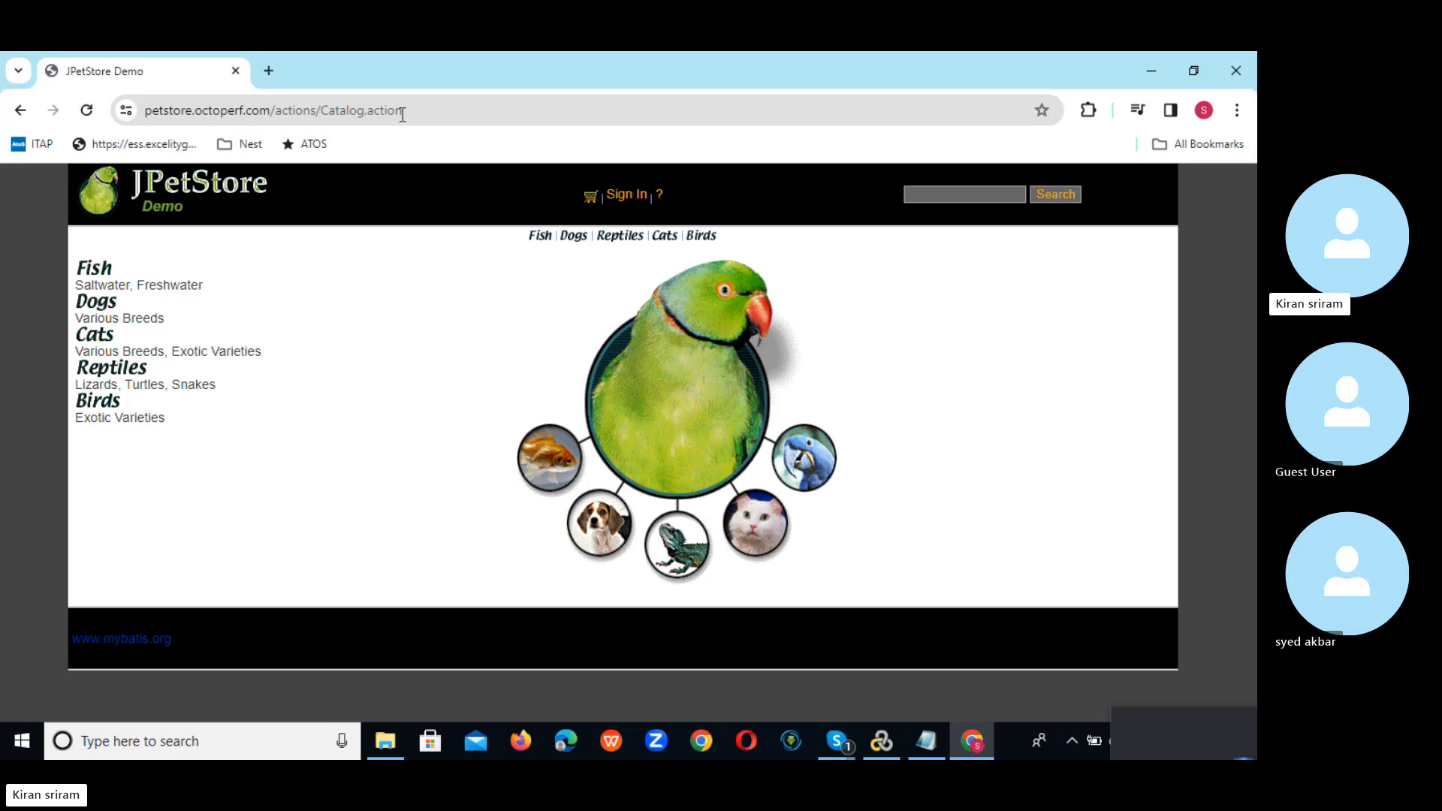
click(625, 197)
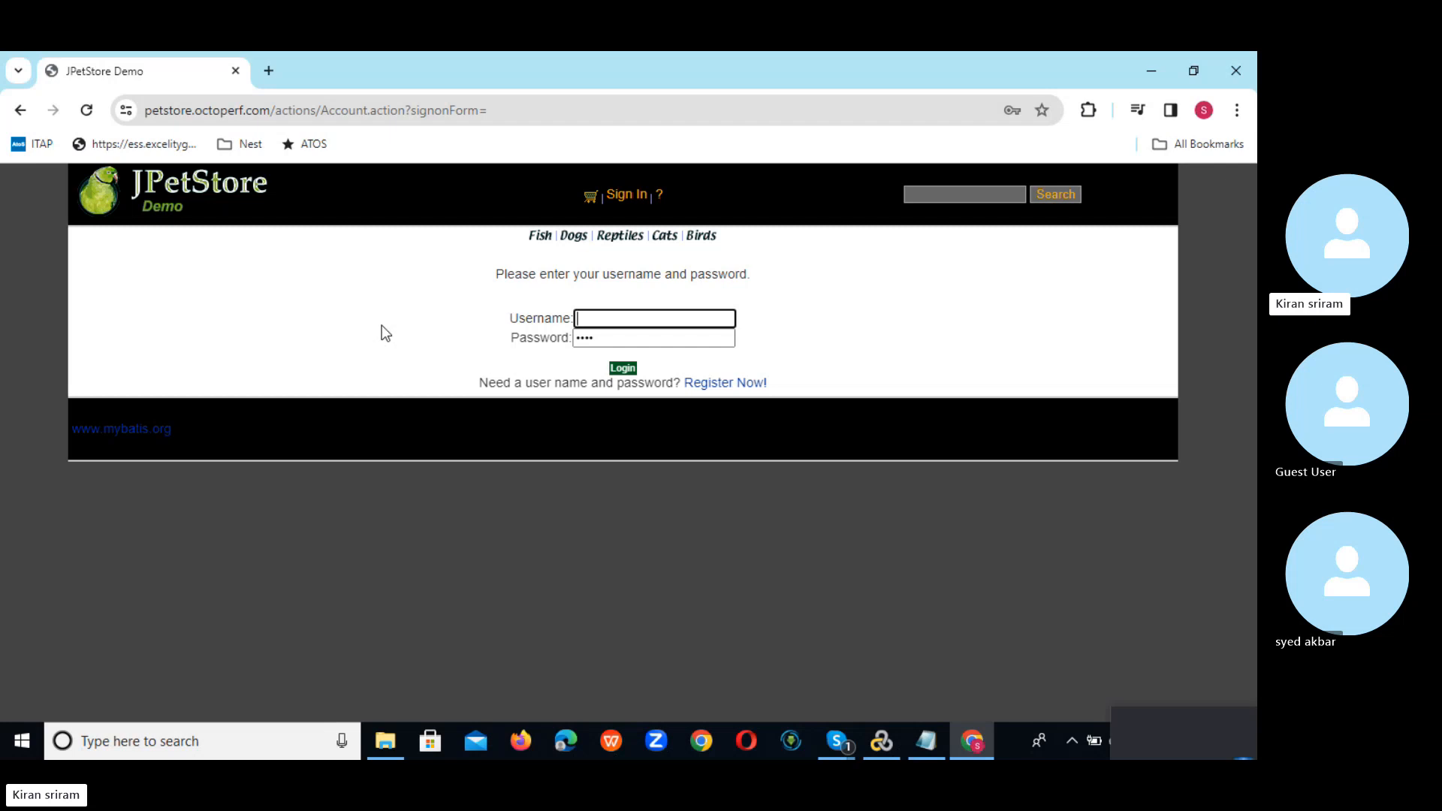
click(531, 116)
key(Return)
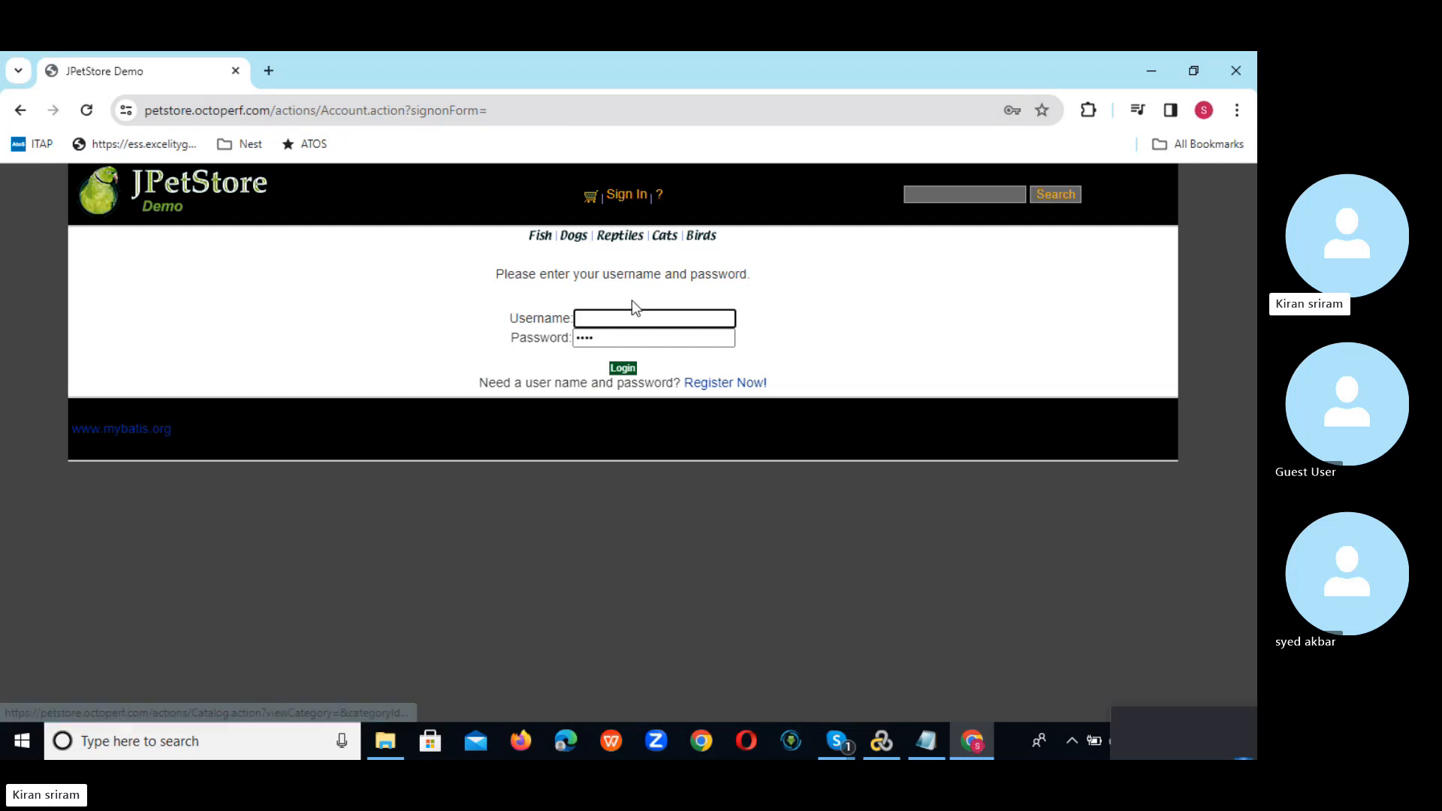
Step: Open the JPetStore registration form and fill the User ID from a saved suggestion
click(719, 386)
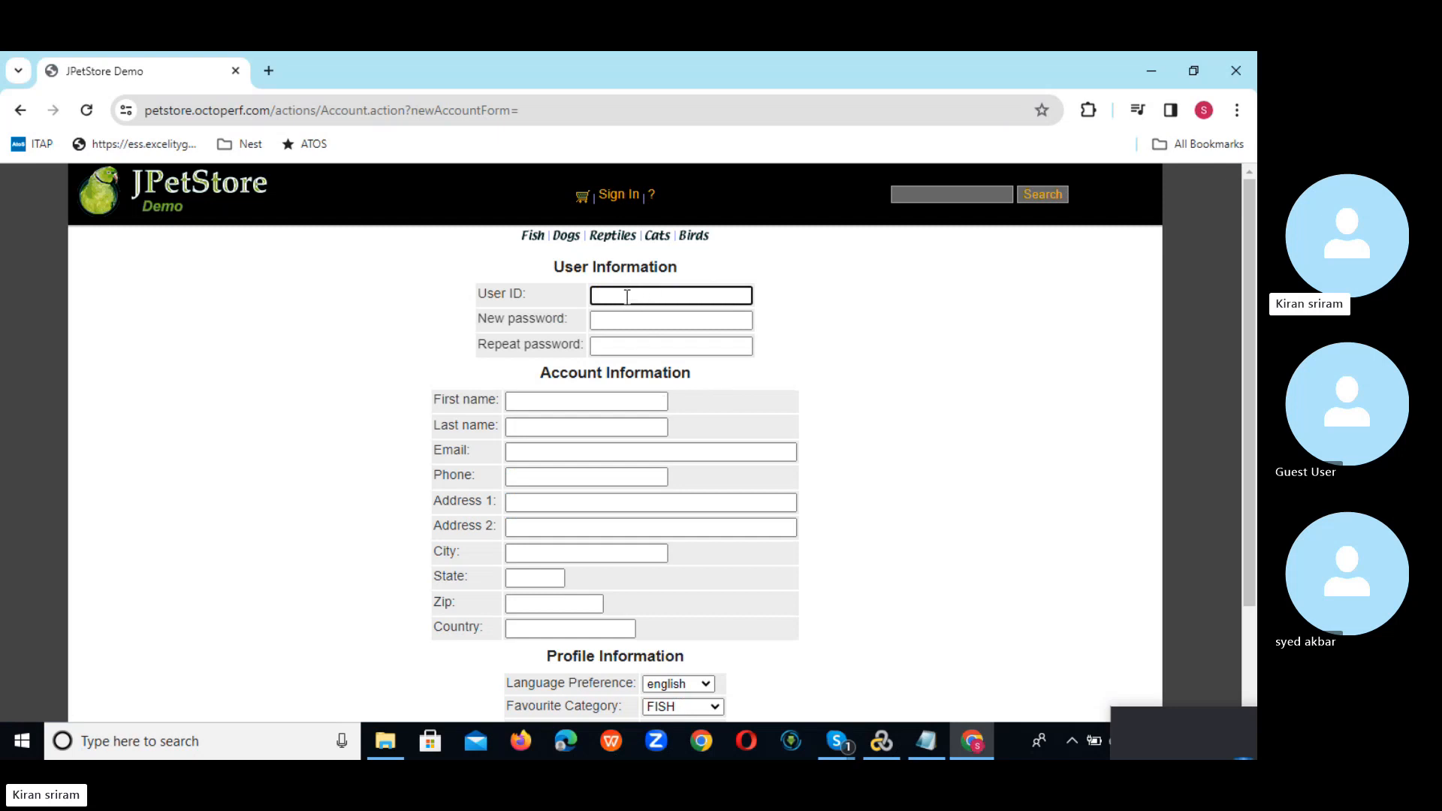
click(626, 295)
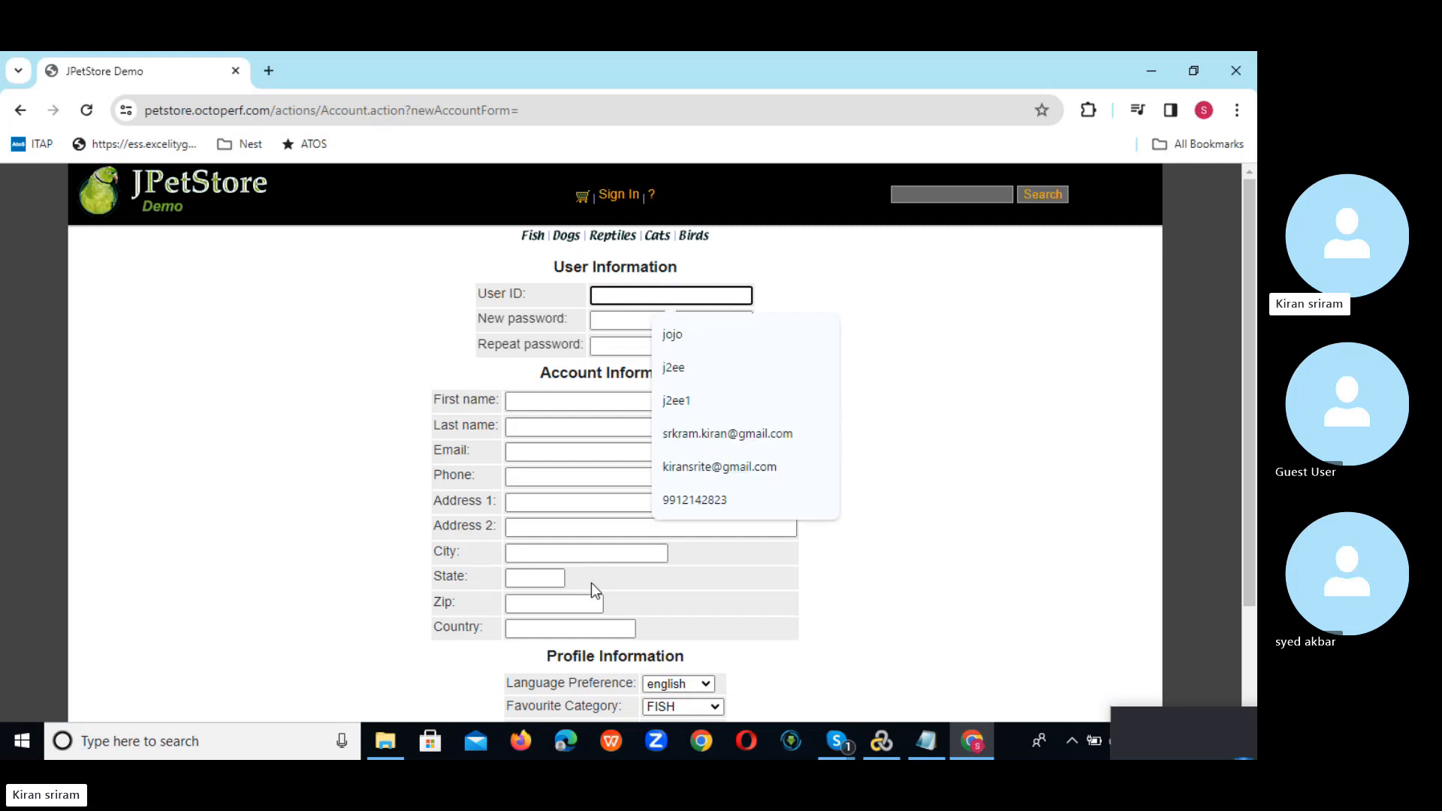
click(817, 706)
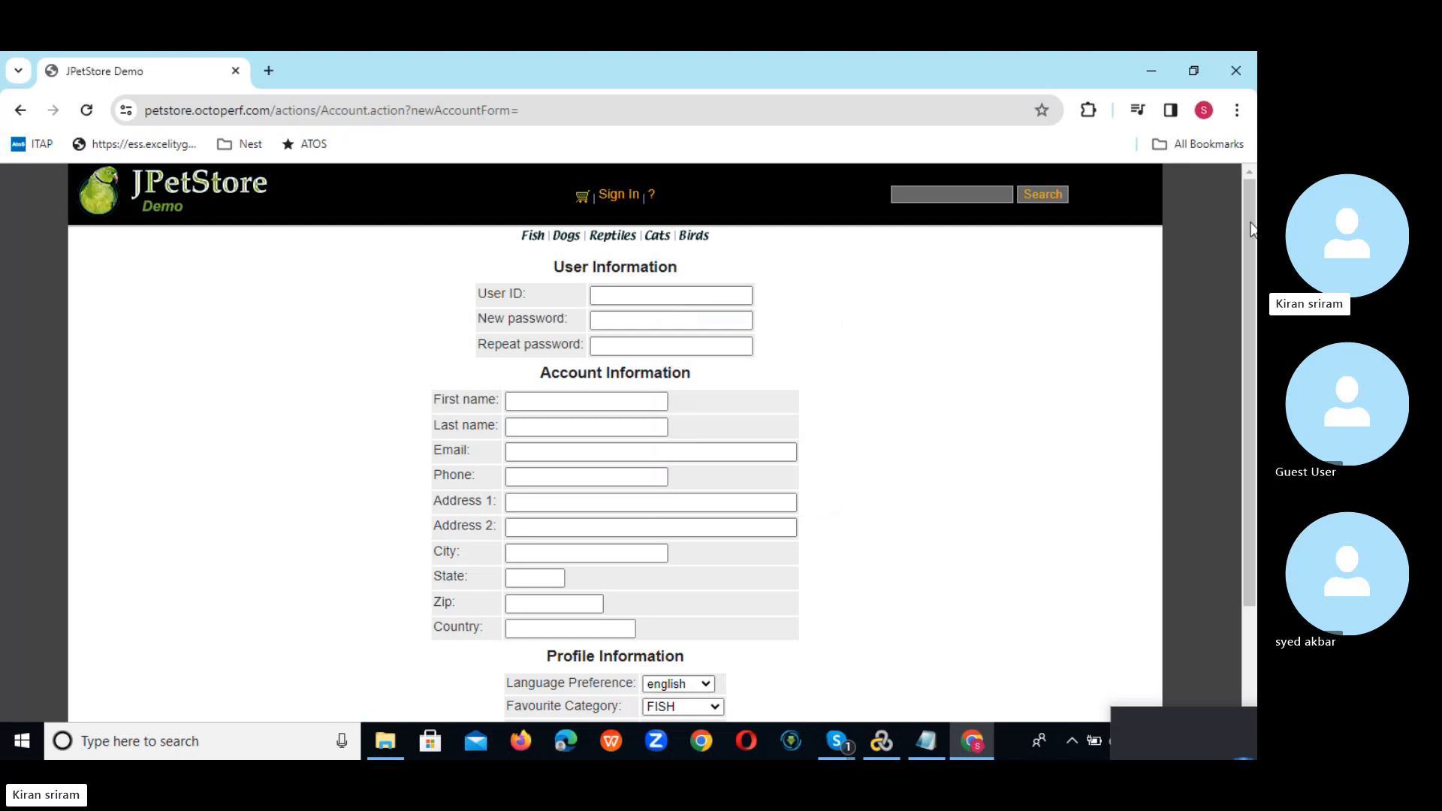
mouse_move(1252, 229)
mouse_down()
mouse_move(1256, 314)
mouse_move(1253, 227)
mouse_up()
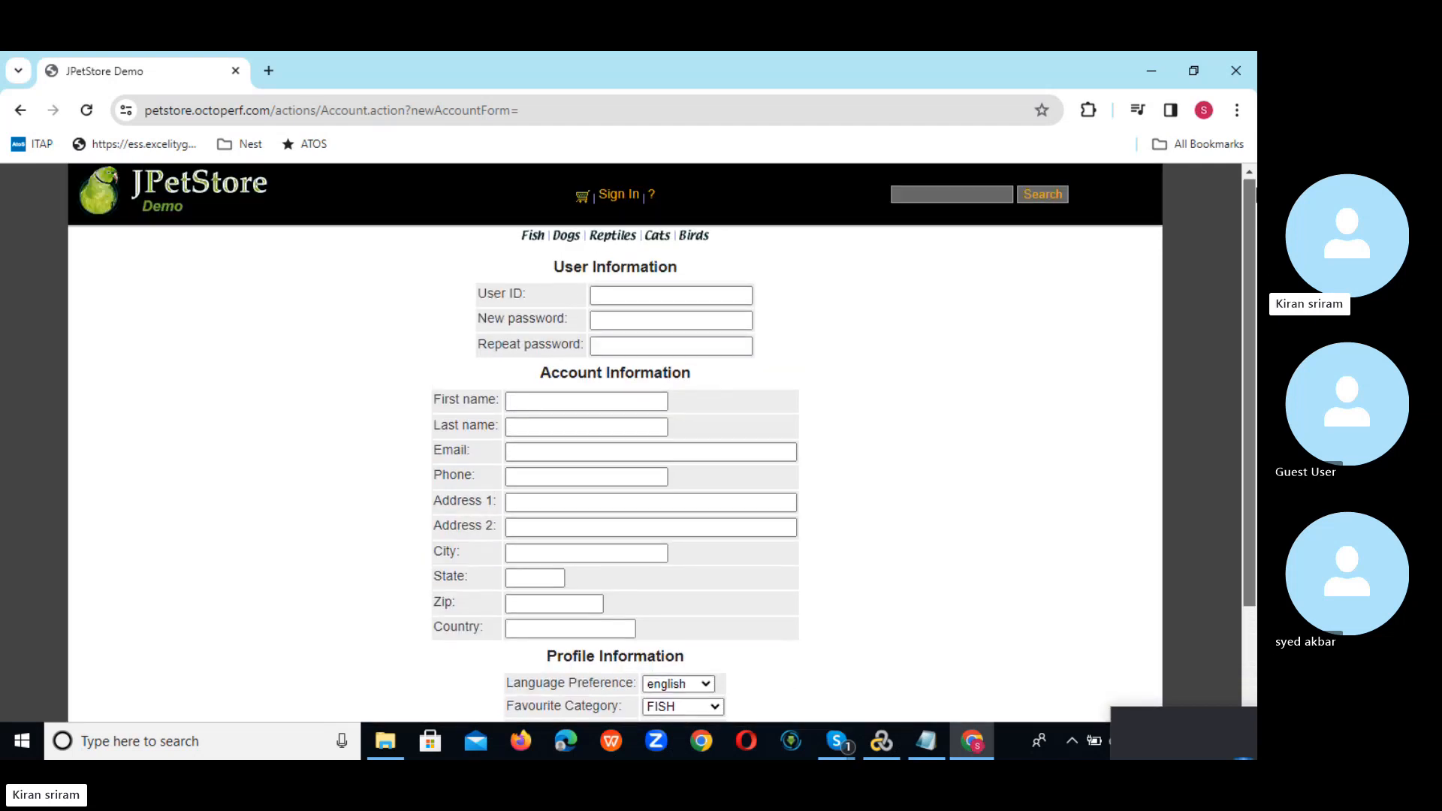
click(605, 295)
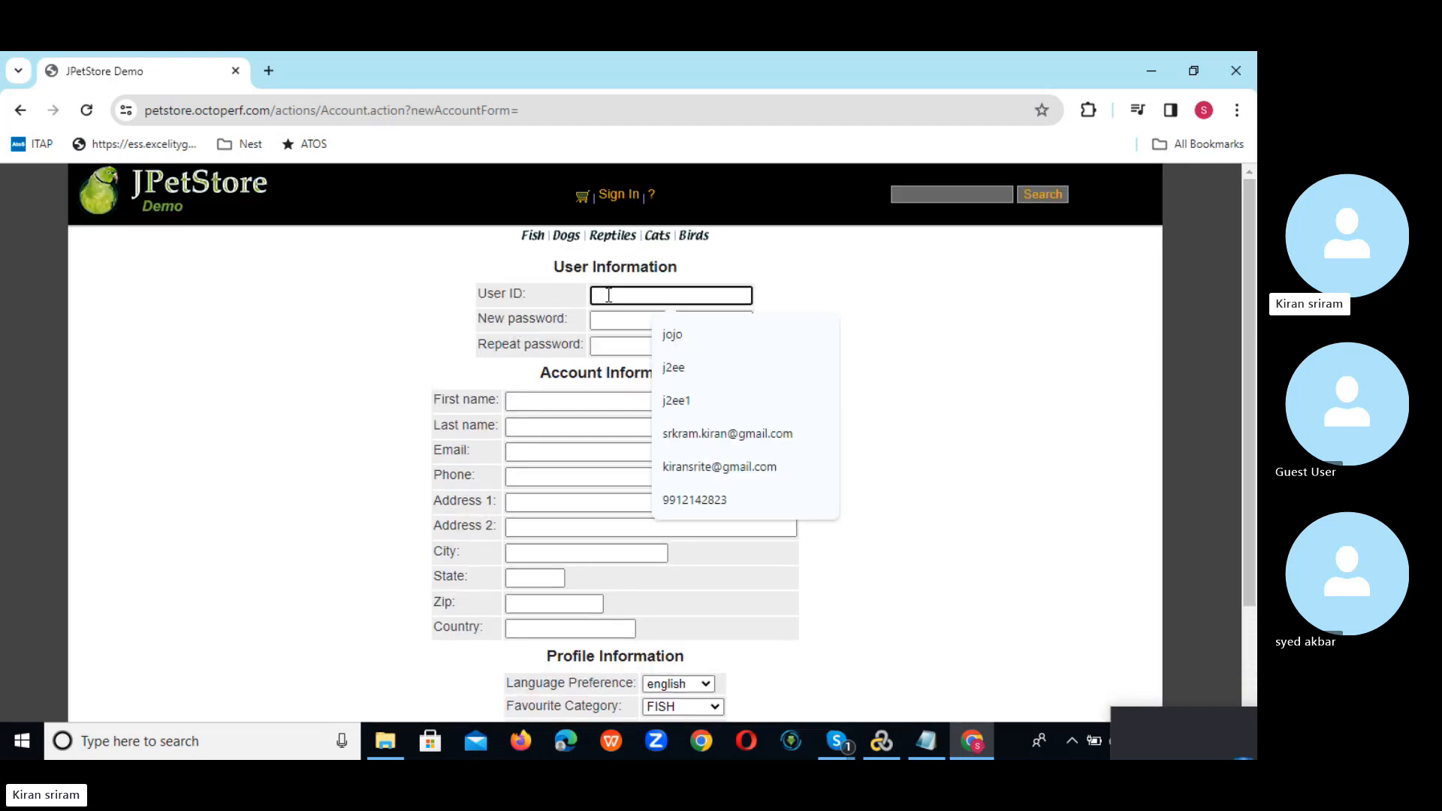
click(697, 341)
click(599, 319)
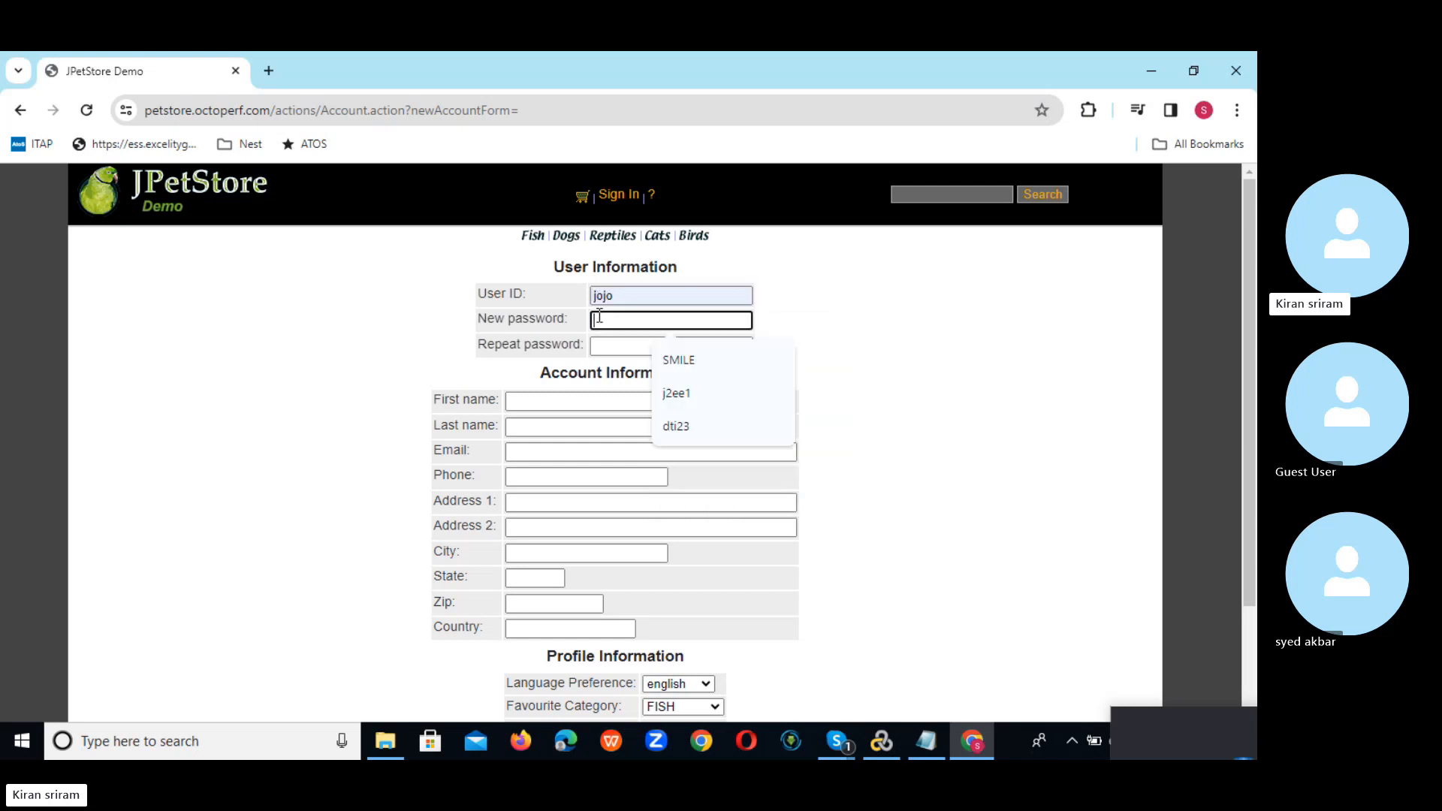
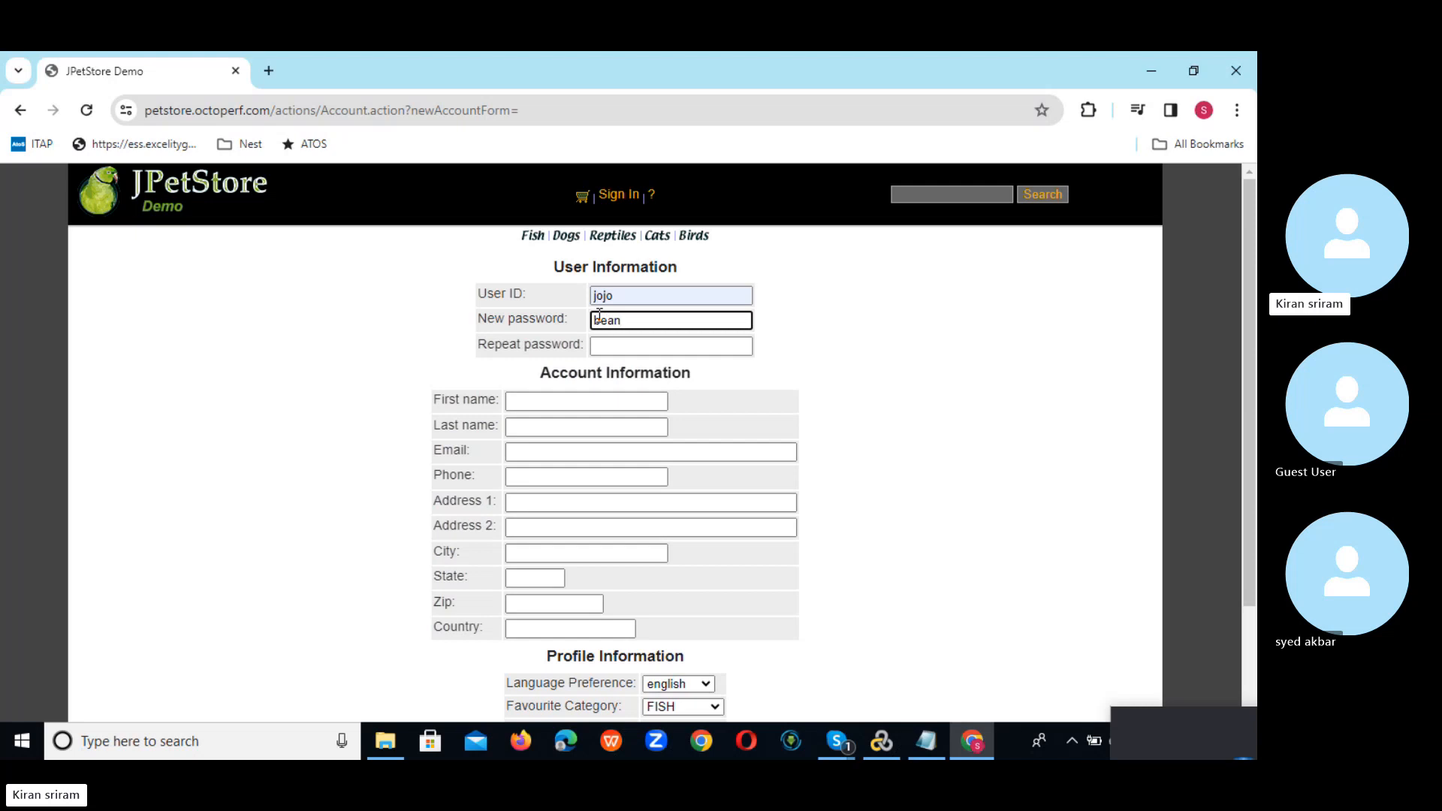
click(607, 344)
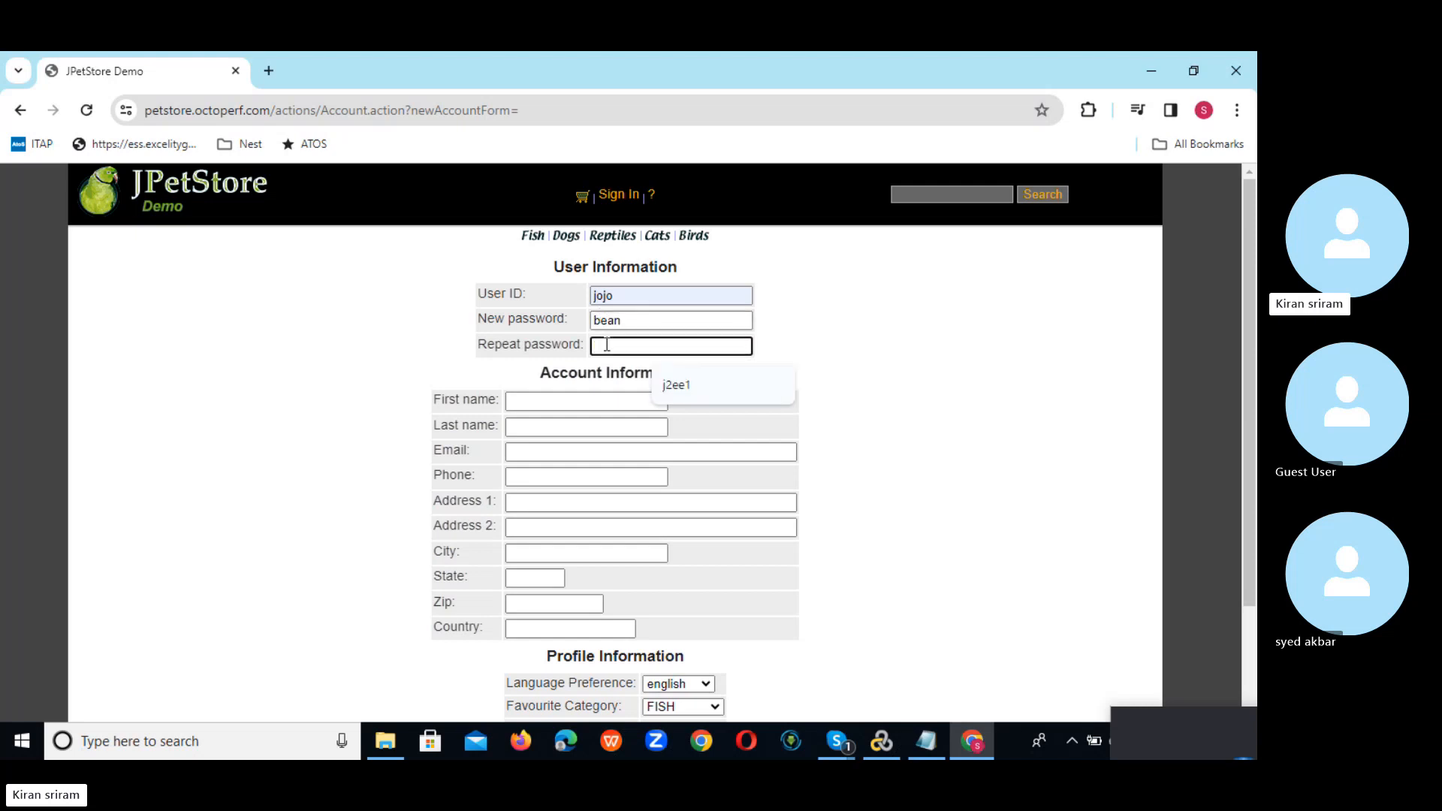
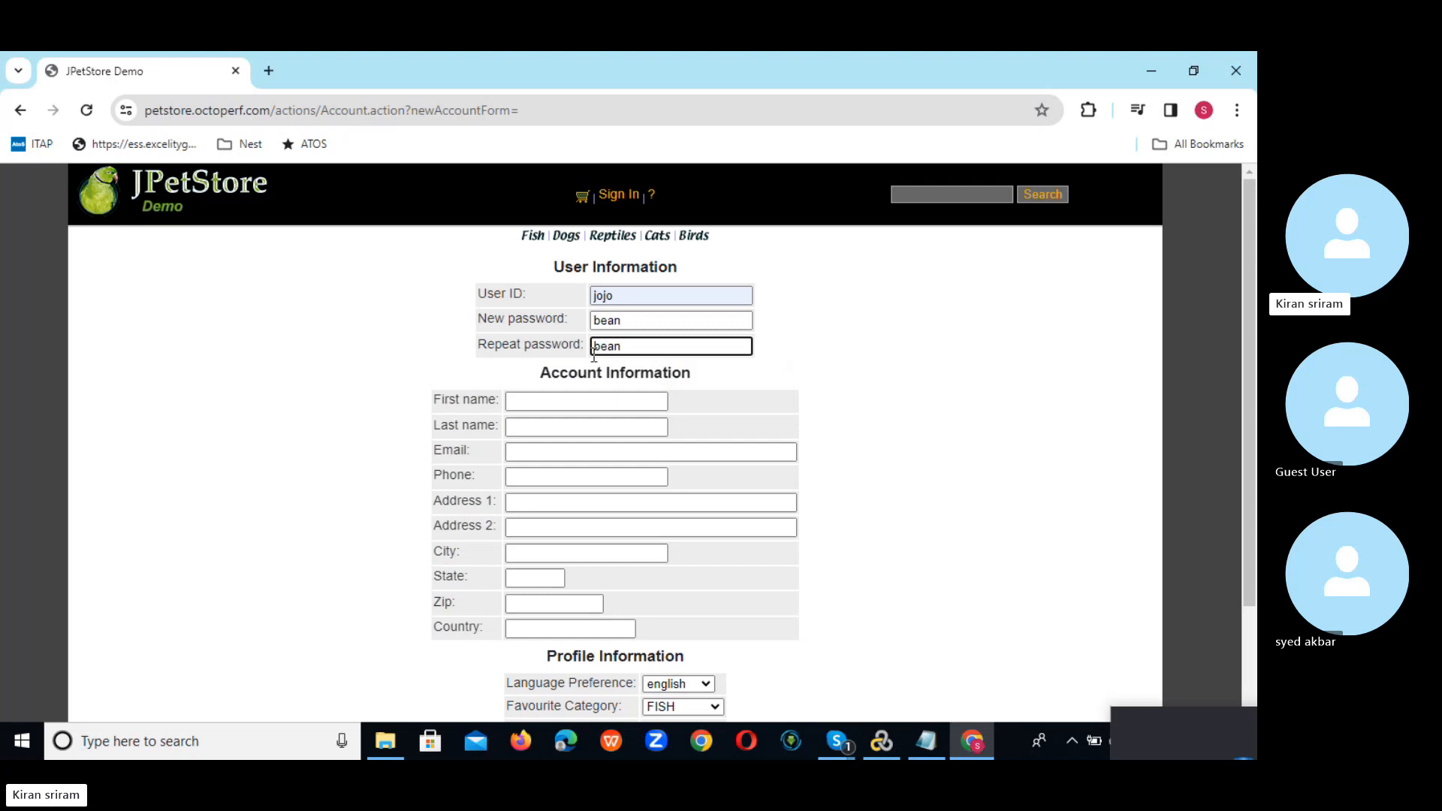
click(566, 402)
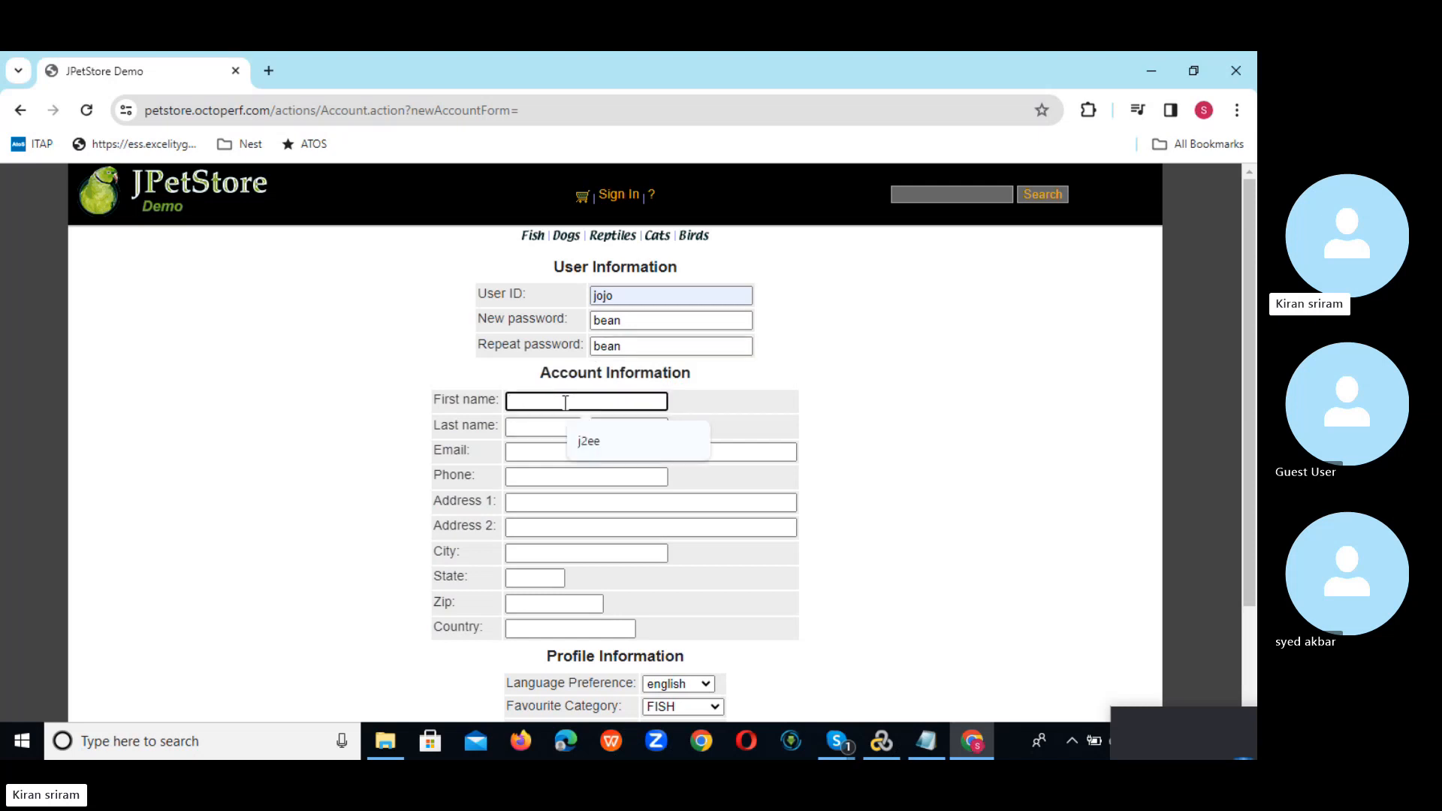
text(jojo)
key(Tab)
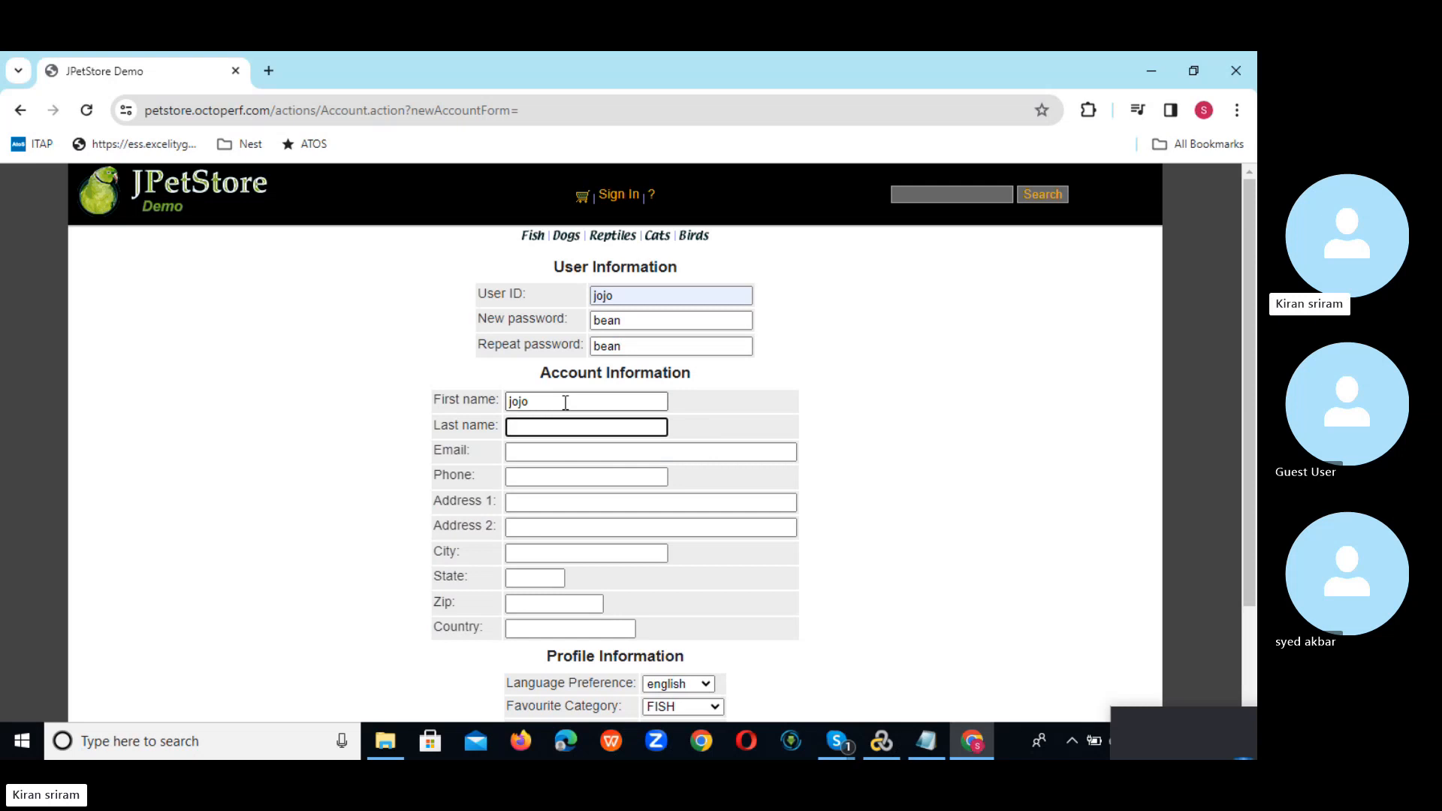
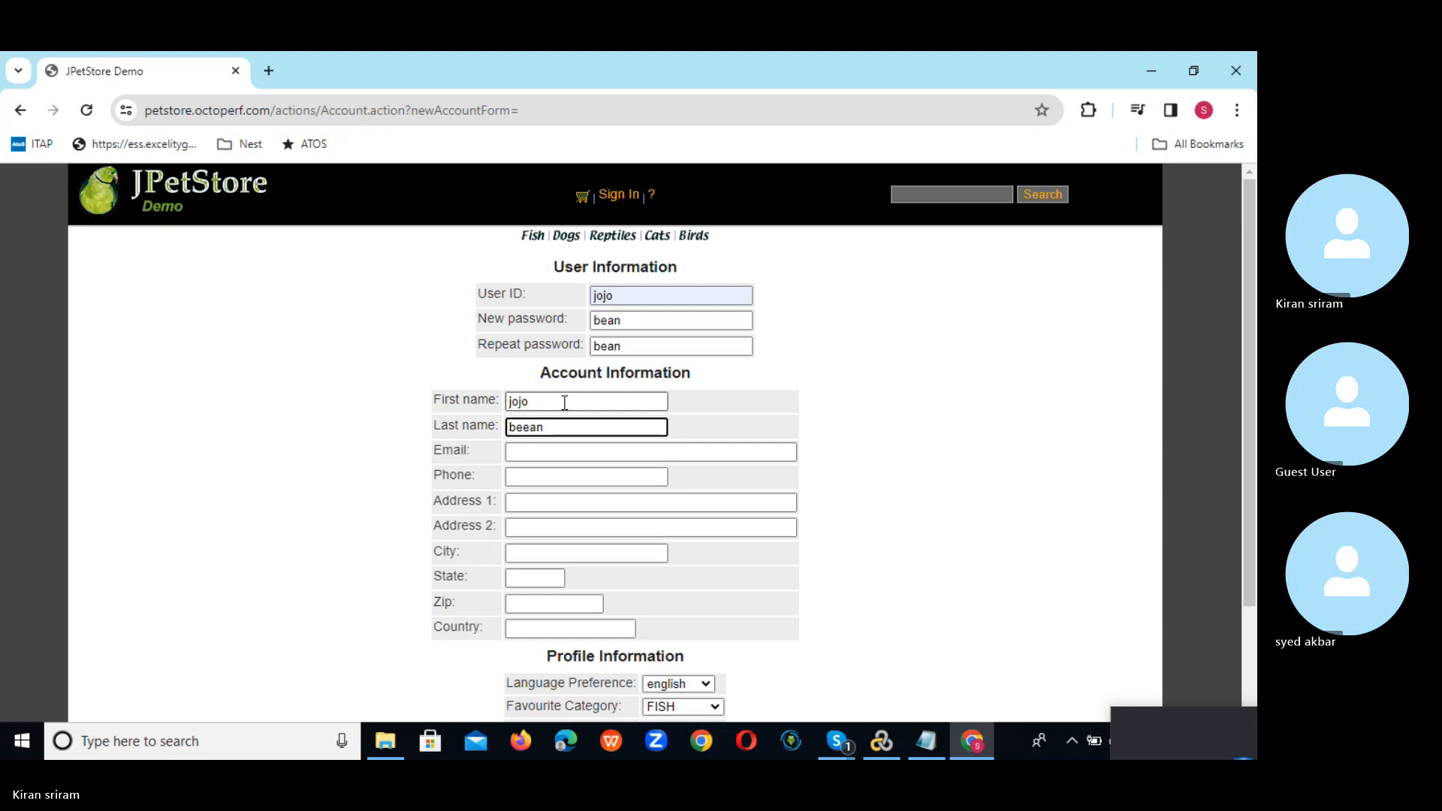
click(530, 452)
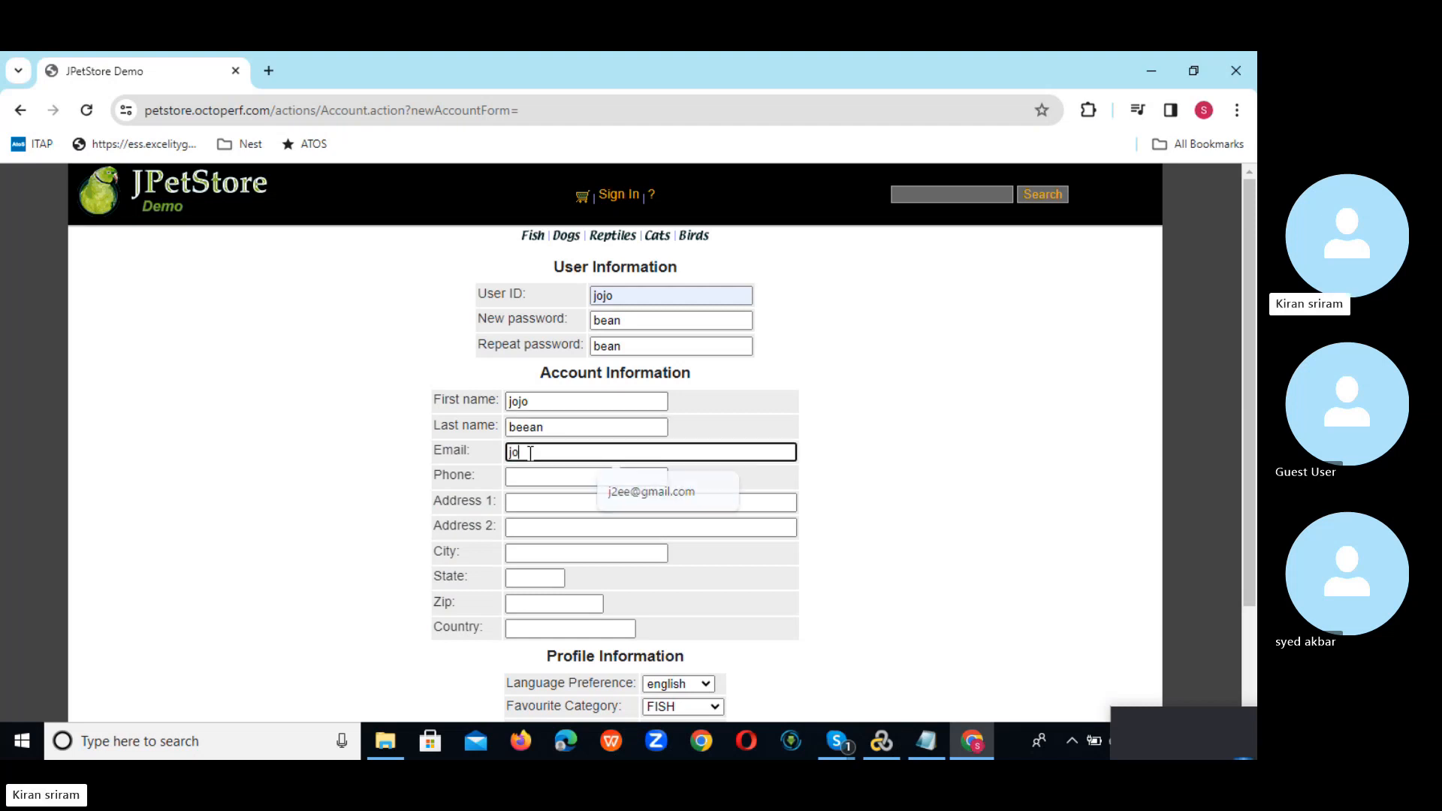
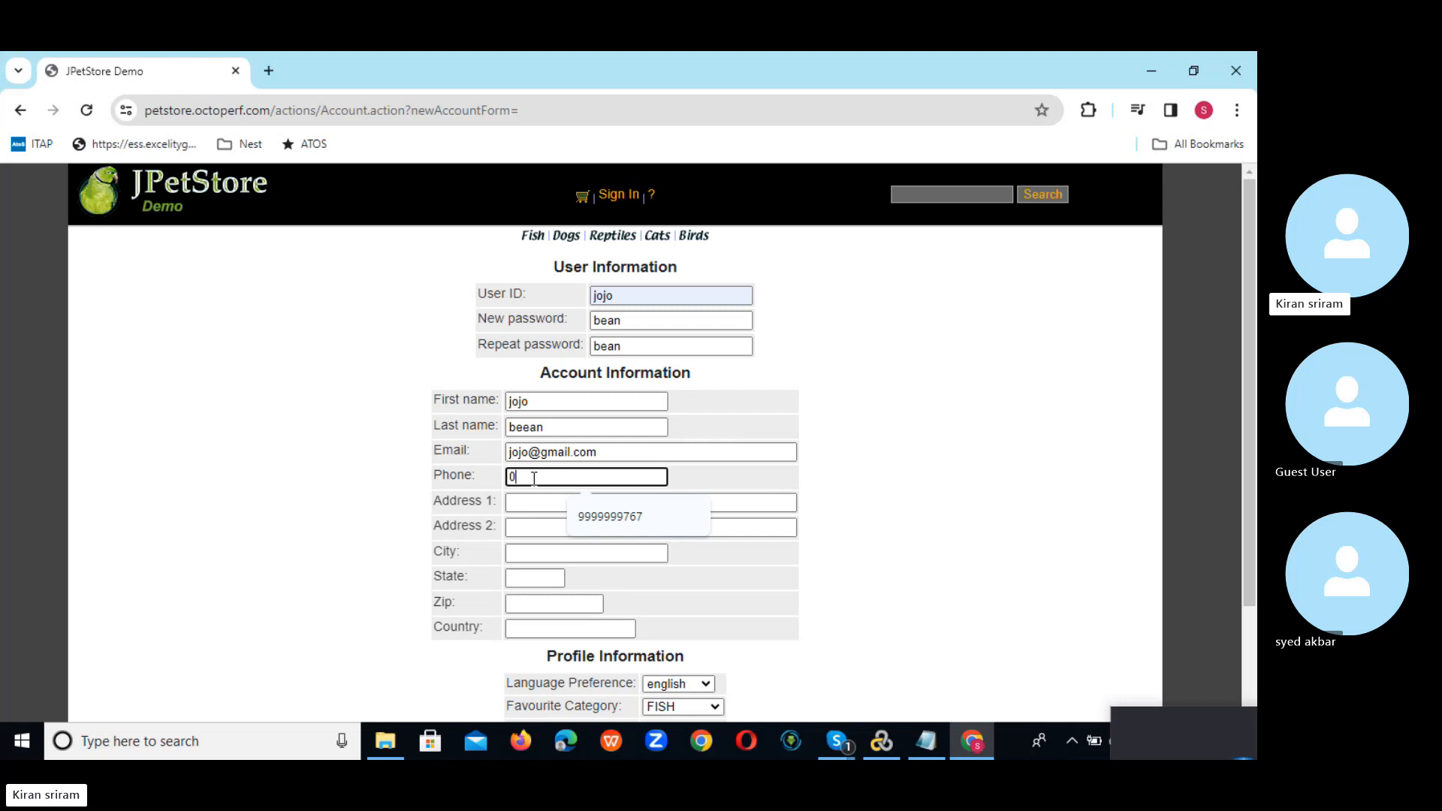
key(BackSpace)
key(BackSpace)
key(BackSpace)
key(BackSpace)
key(BackSpace)
key(BackSpace)
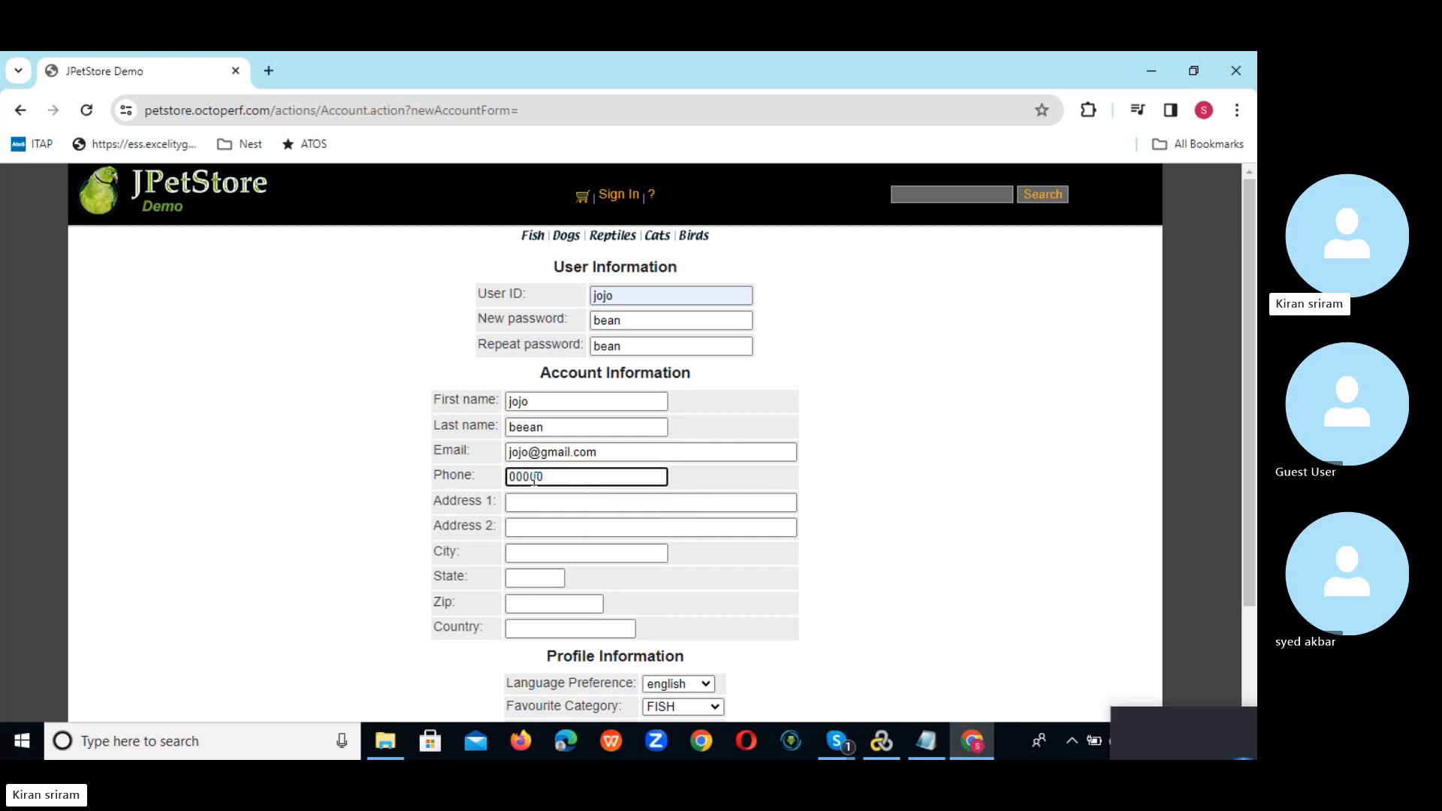
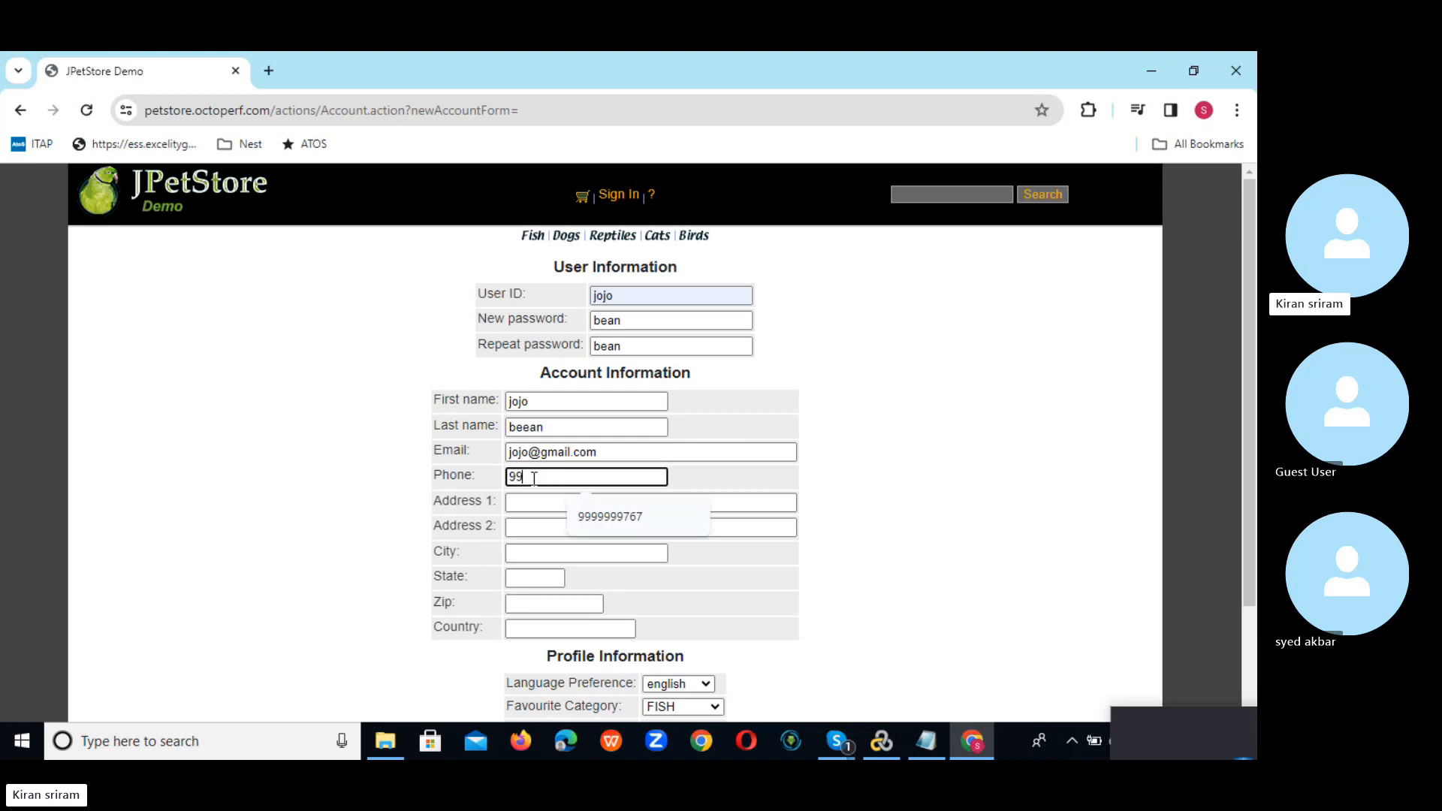
click(616, 518)
click(547, 502)
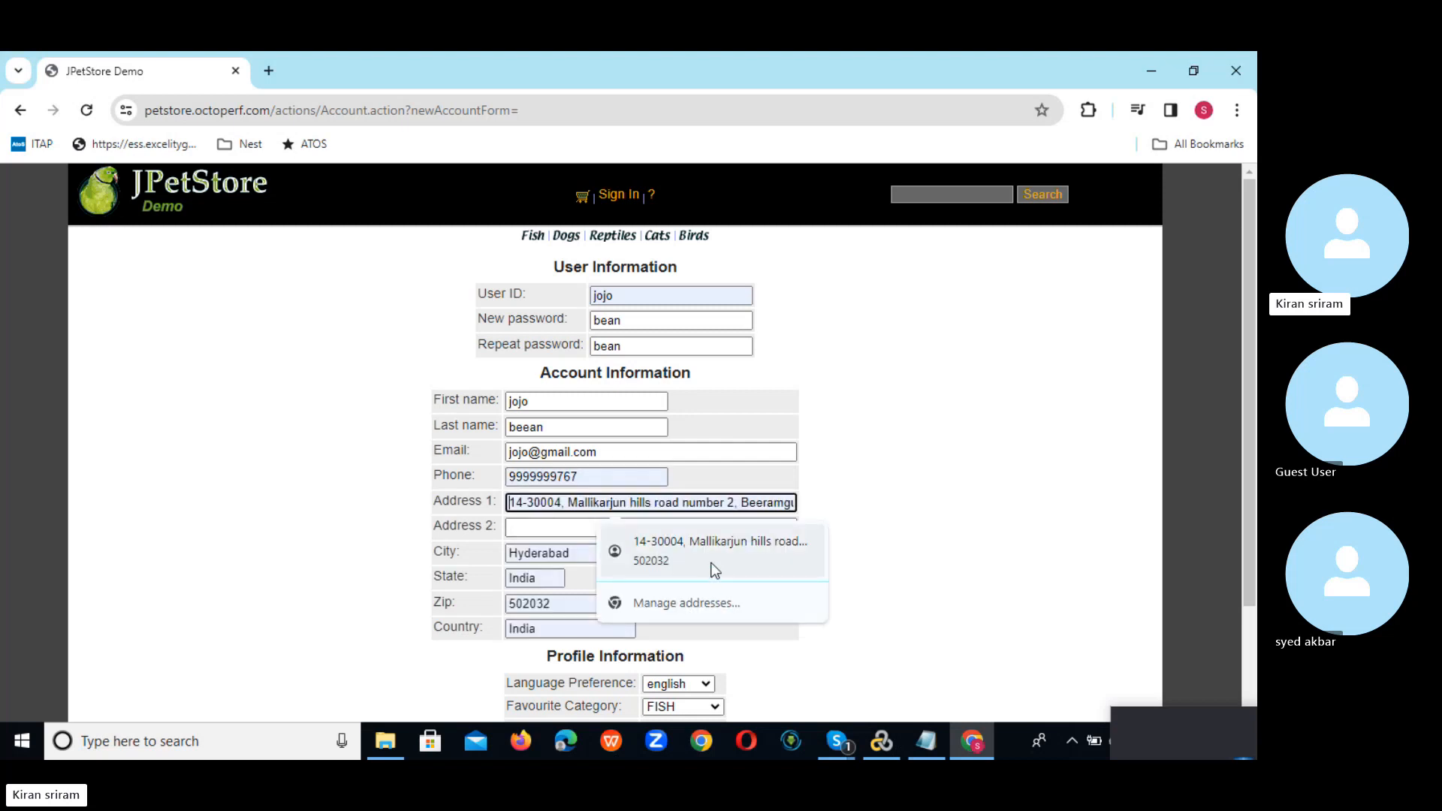
click(713, 563)
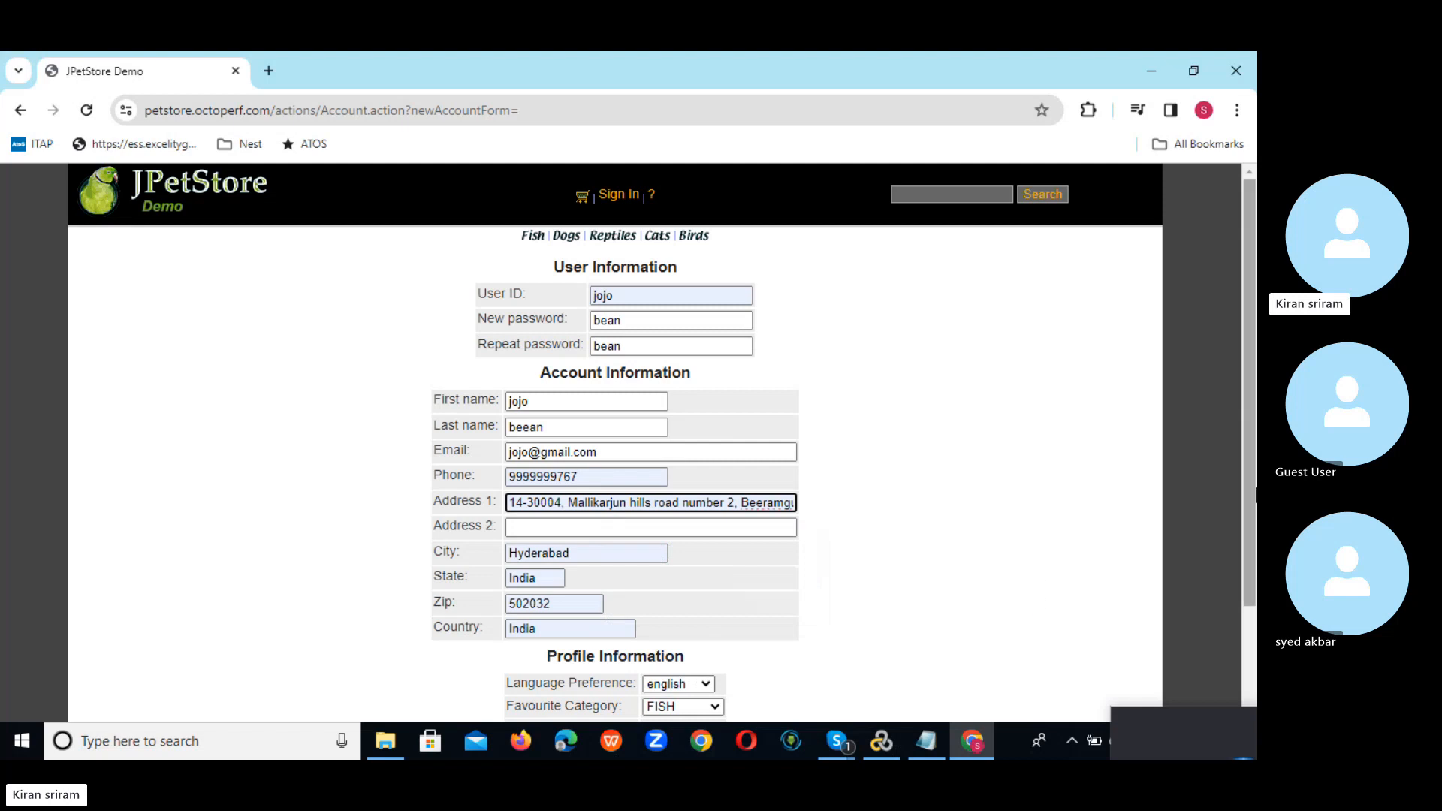
drag(1252, 509, 1249, 601)
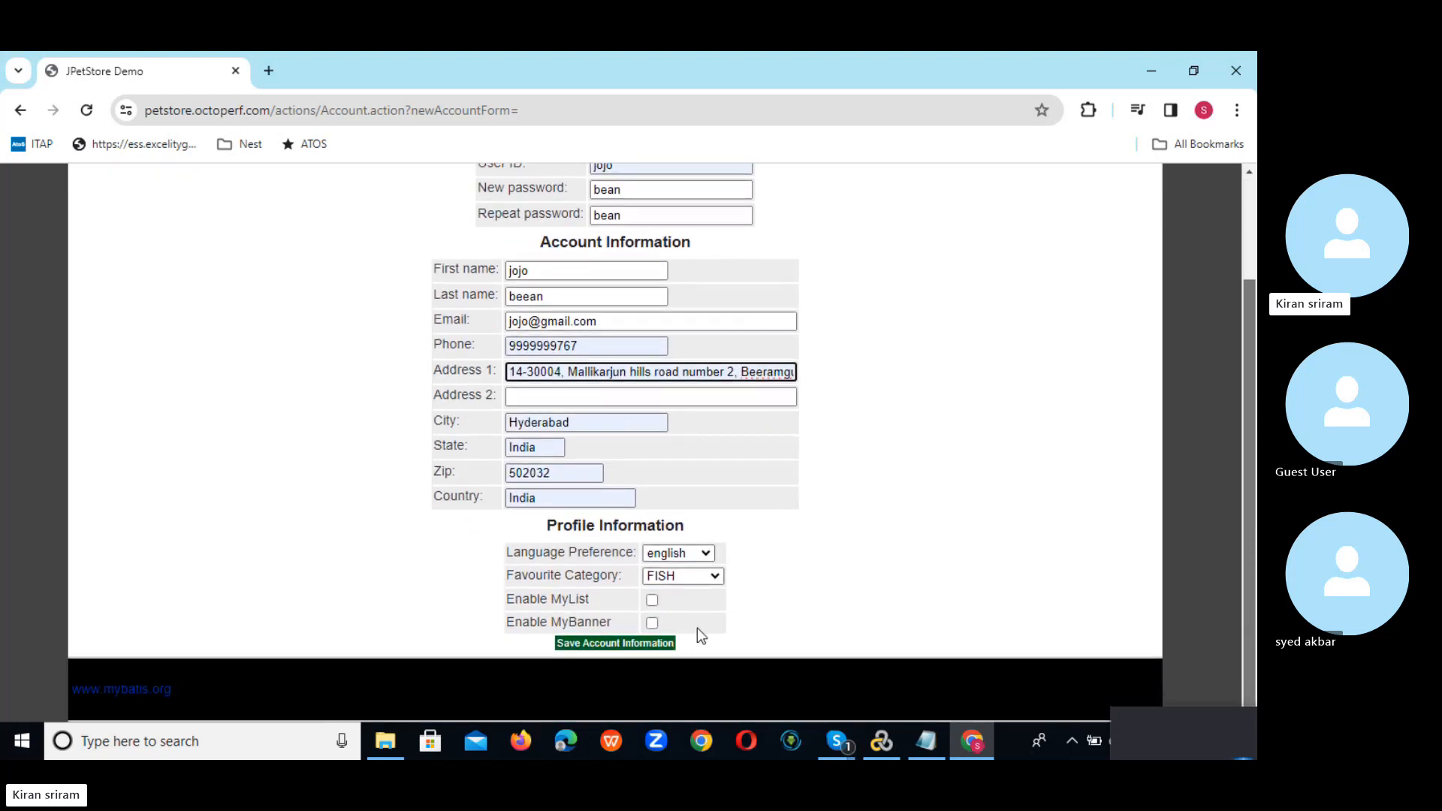
Step: Submit the new account, dismiss the address-update prompt, and reload back to the sign-in page
click(615, 642)
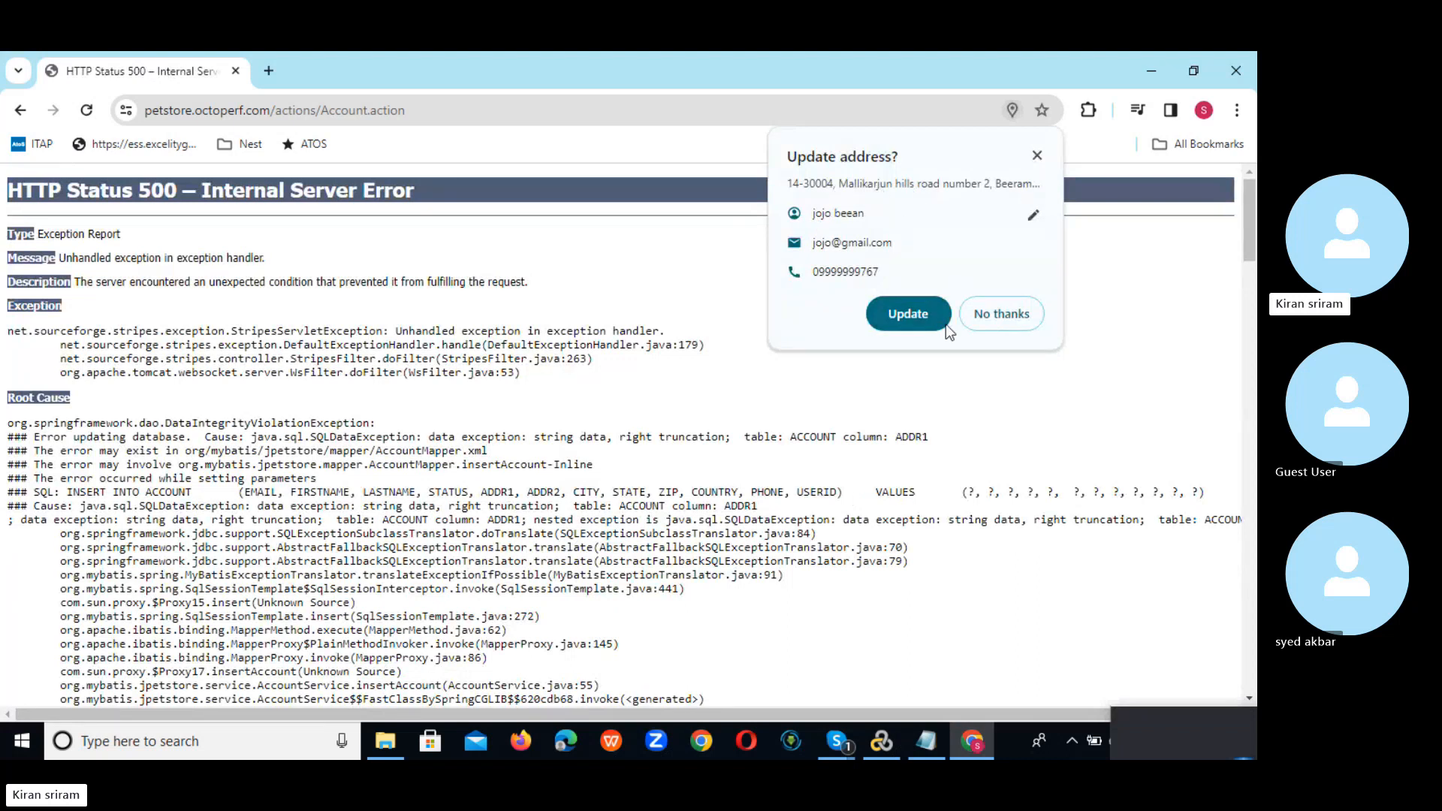
click(1017, 323)
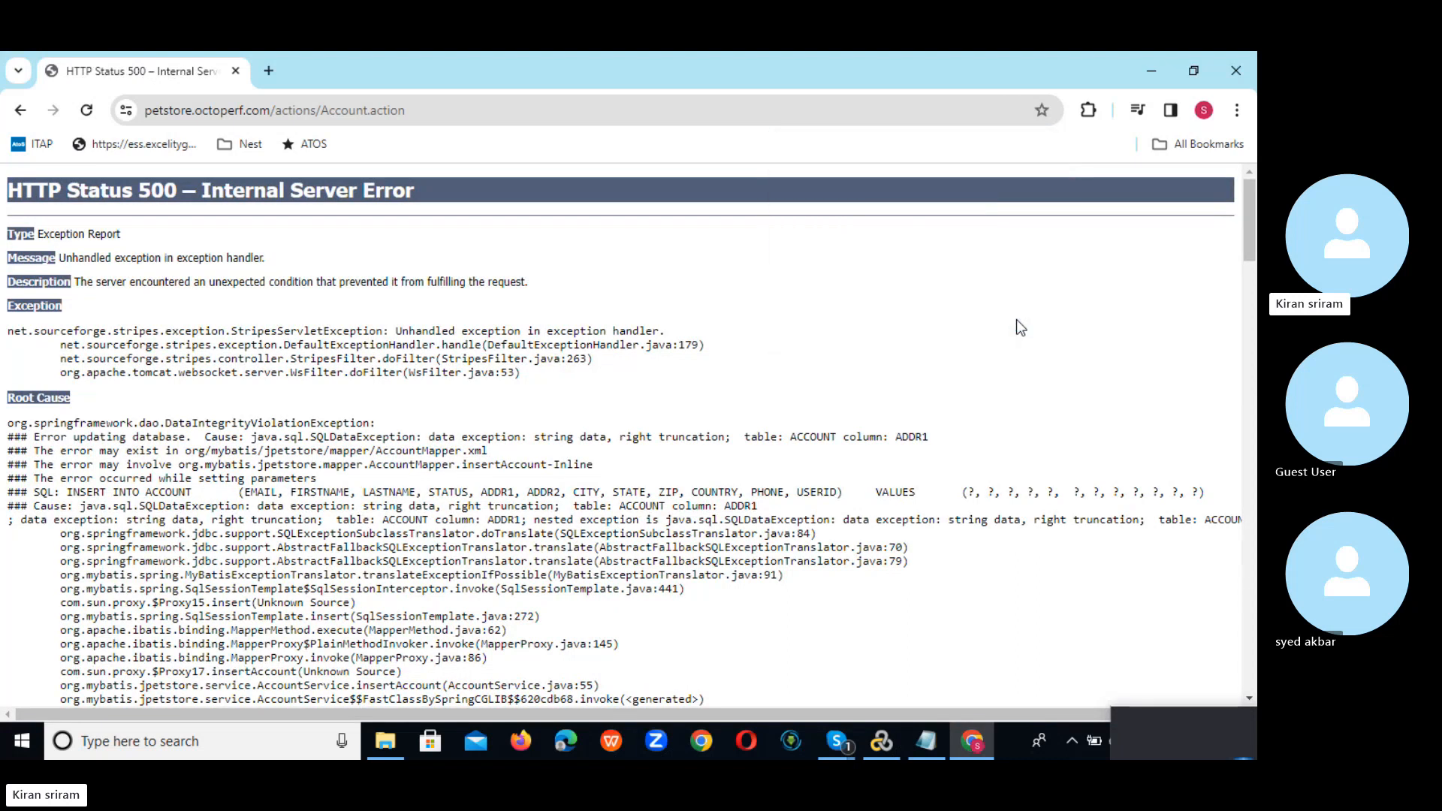
click(429, 107)
key(Return)
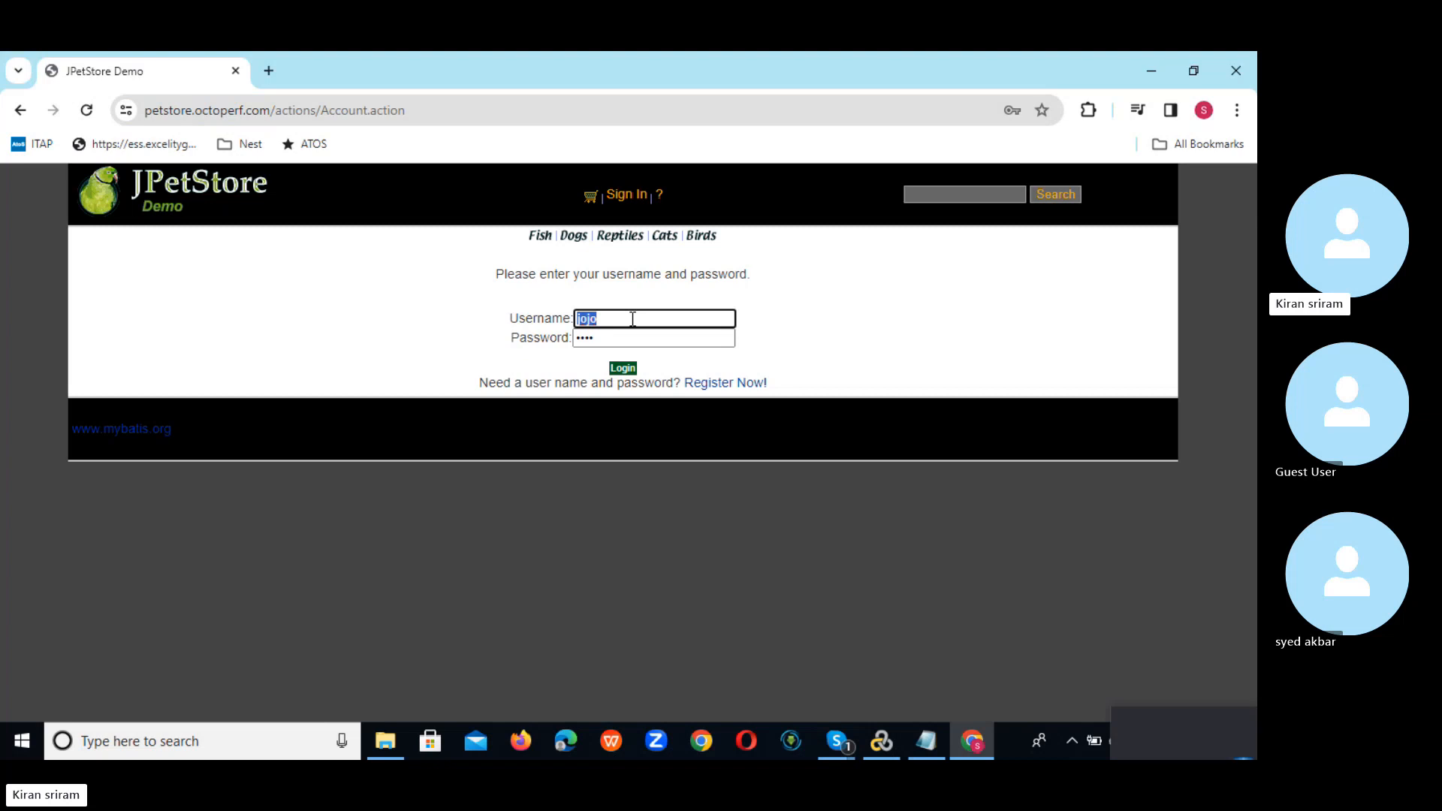
key(BackSpace)
click(601, 338)
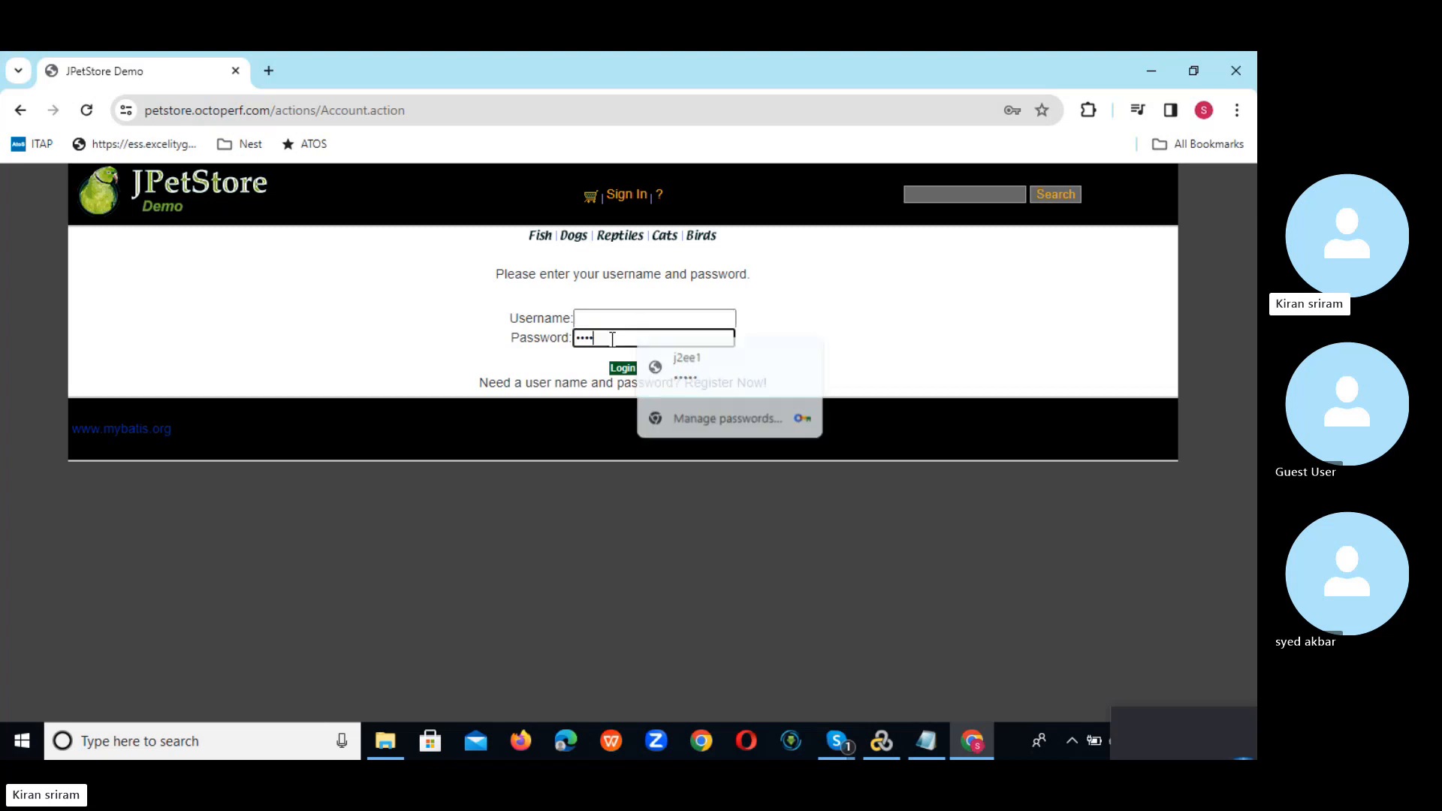
key(BackSpace)
key(BackSpace)
key(BackSpace)
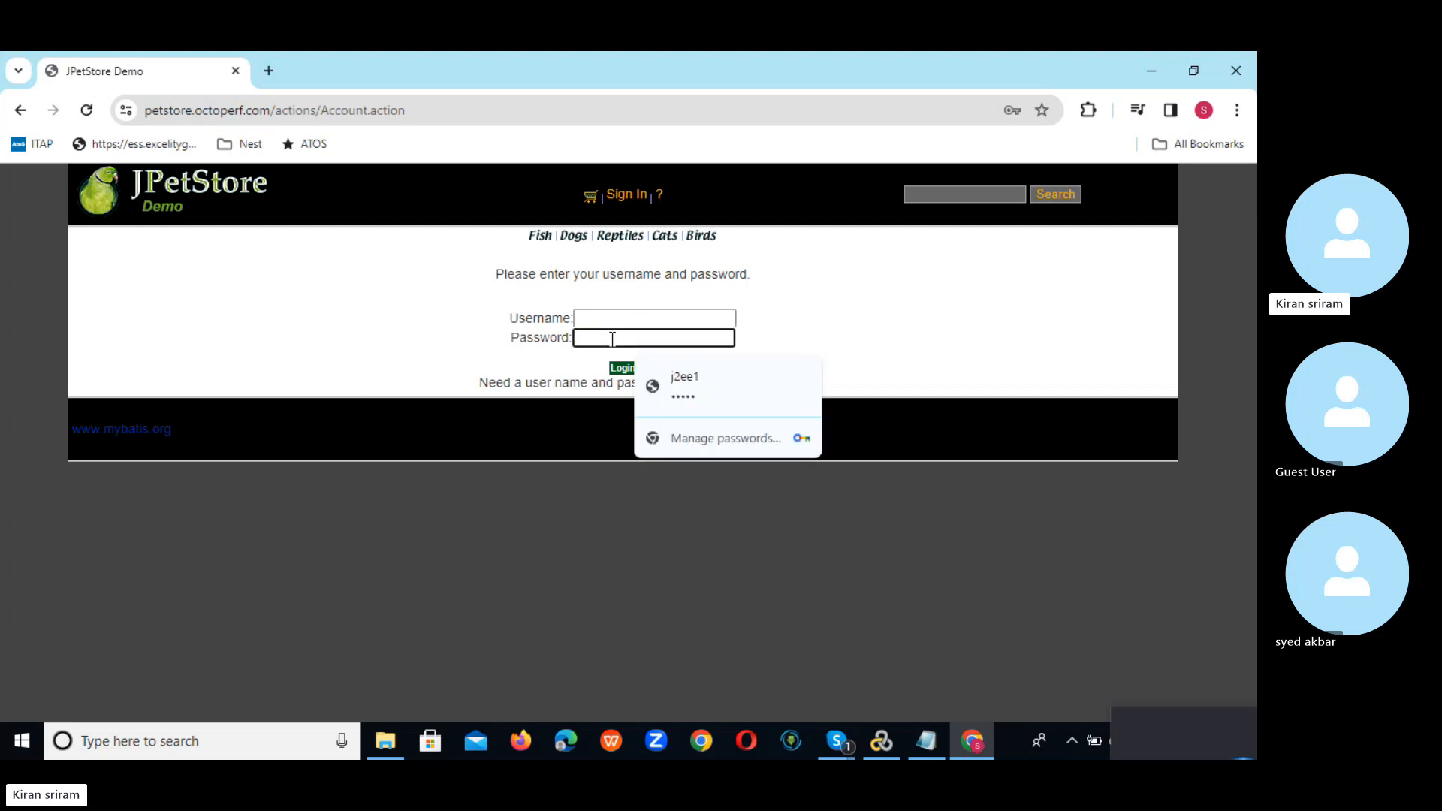
click(607, 320)
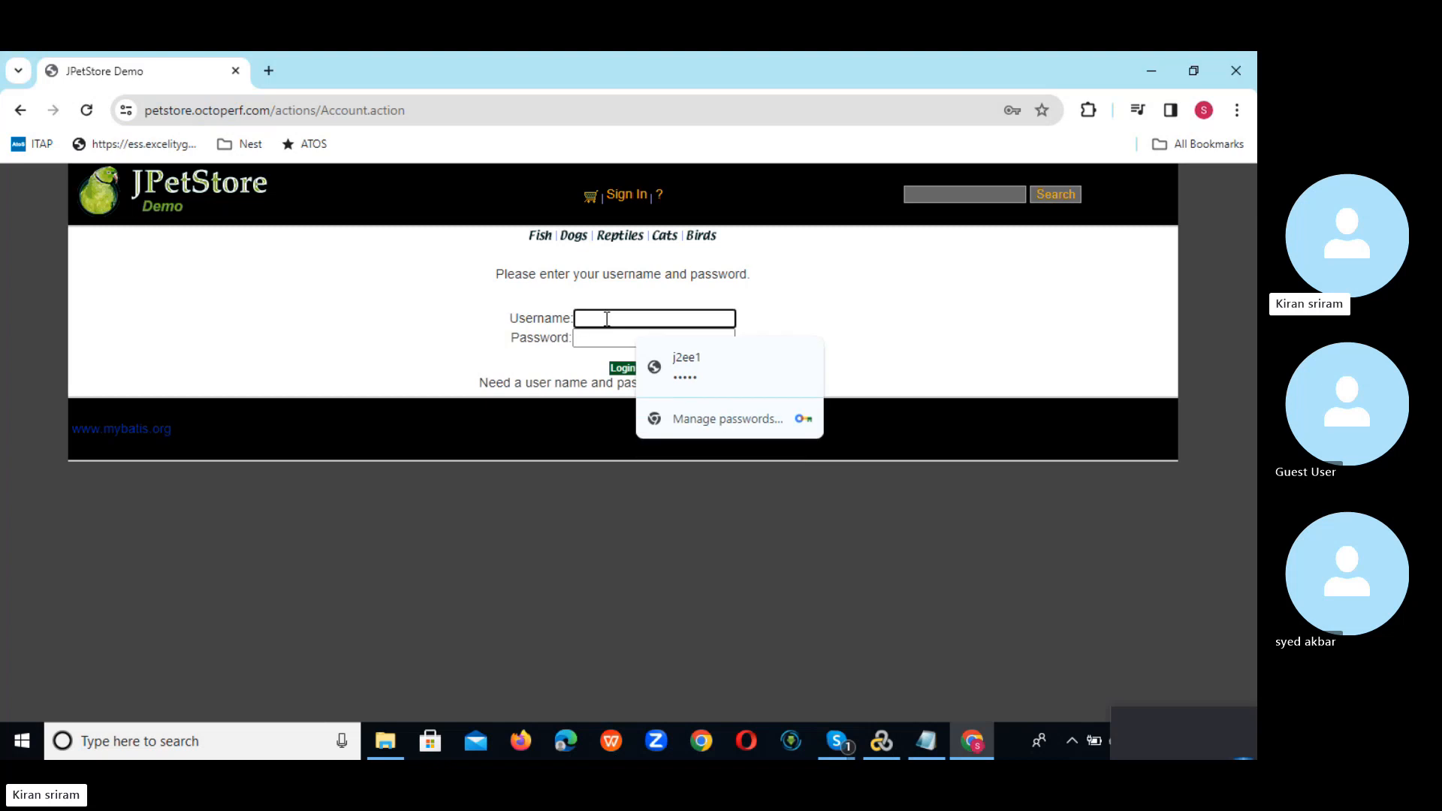
text(jojo)
key(Tab)
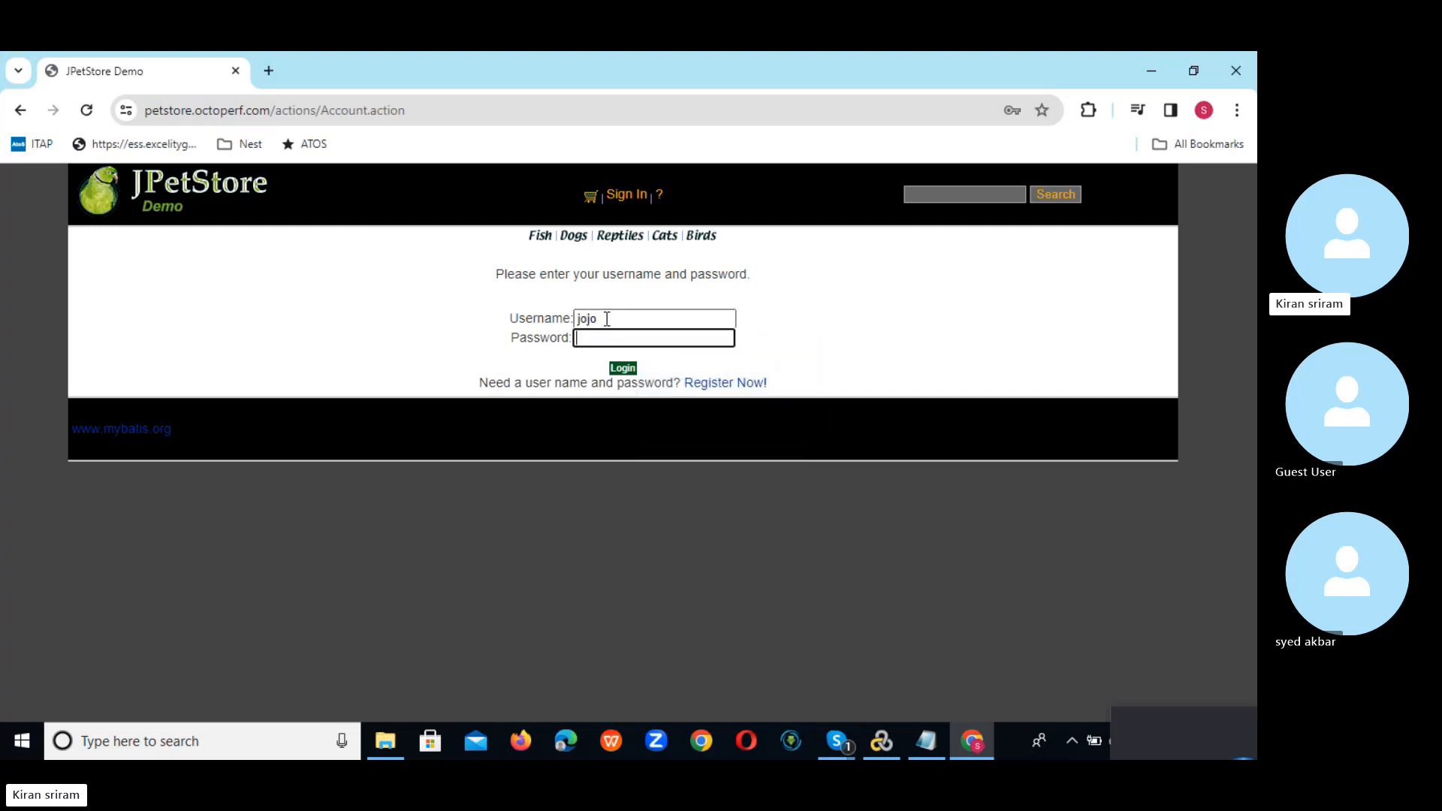
text(jo)
click(623, 369)
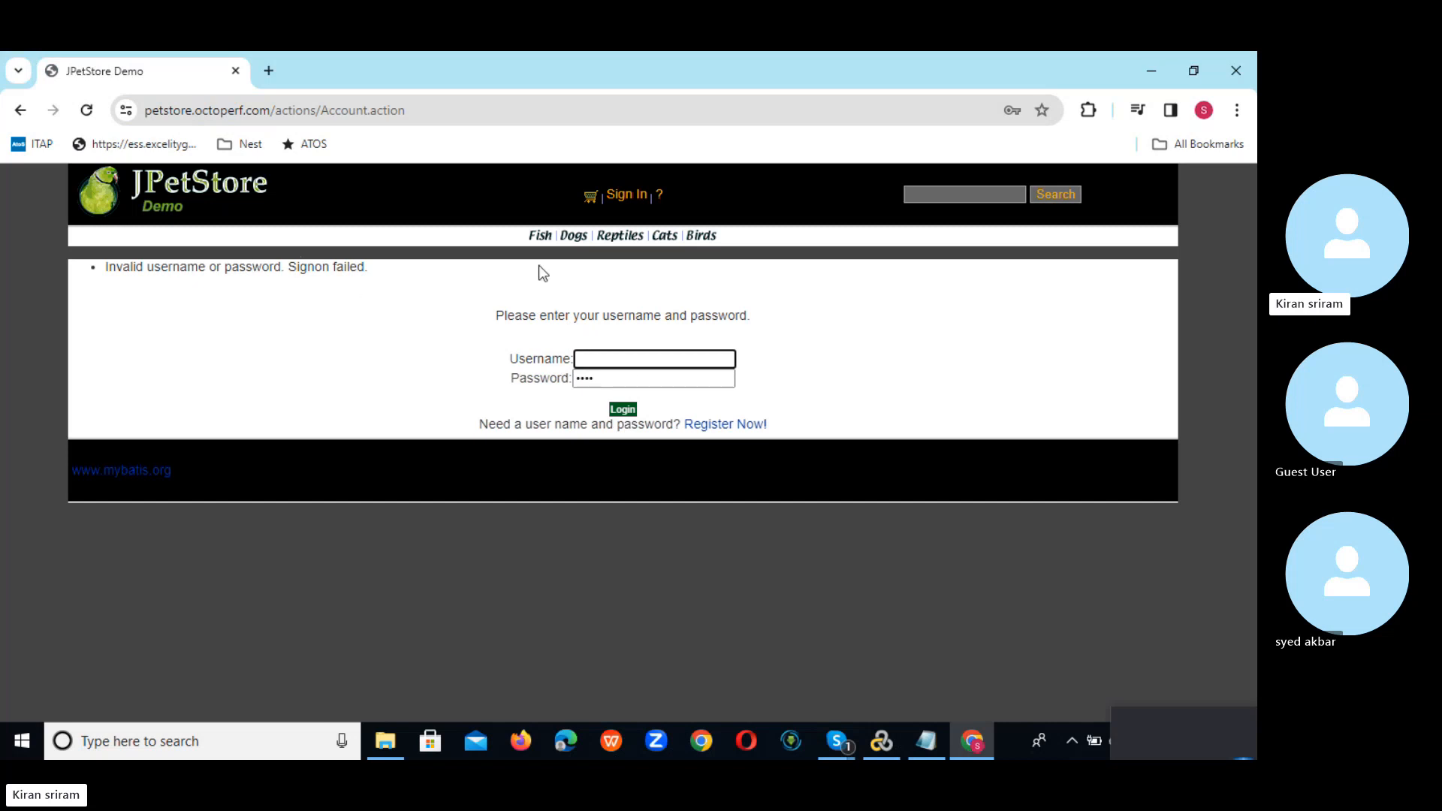
Step: Open the new-account registration form after the failed login
click(714, 425)
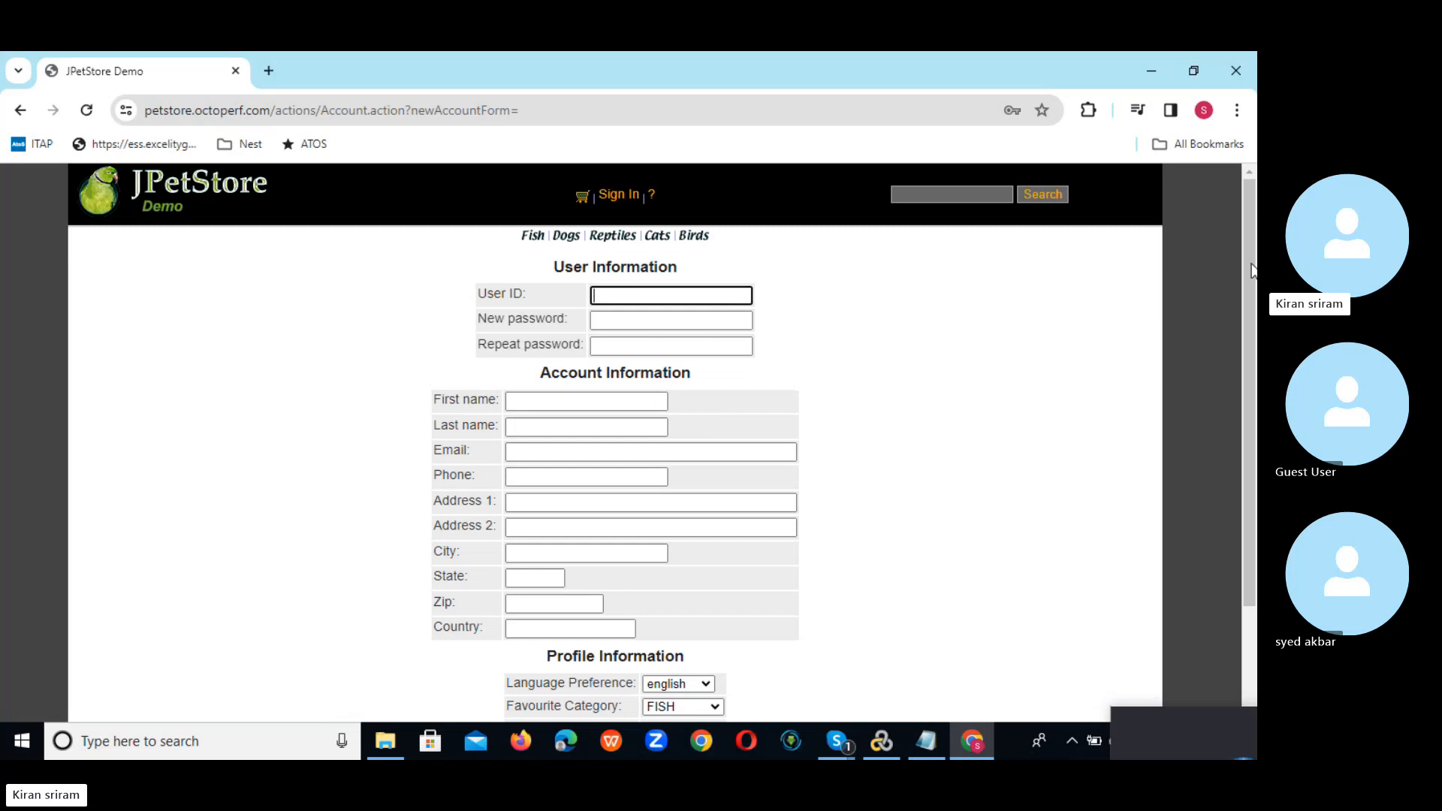
right_click(1248, 263)
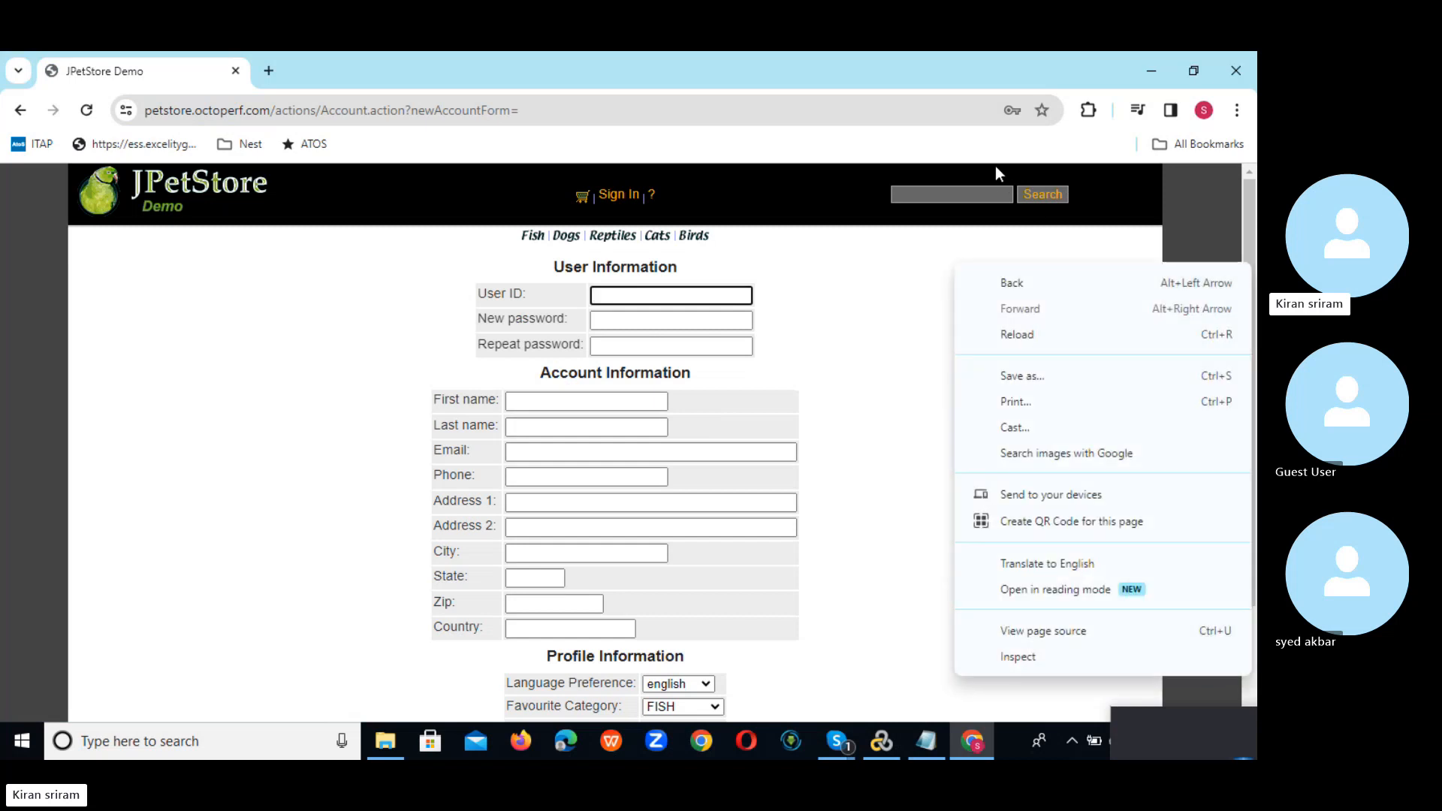
click(850, 633)
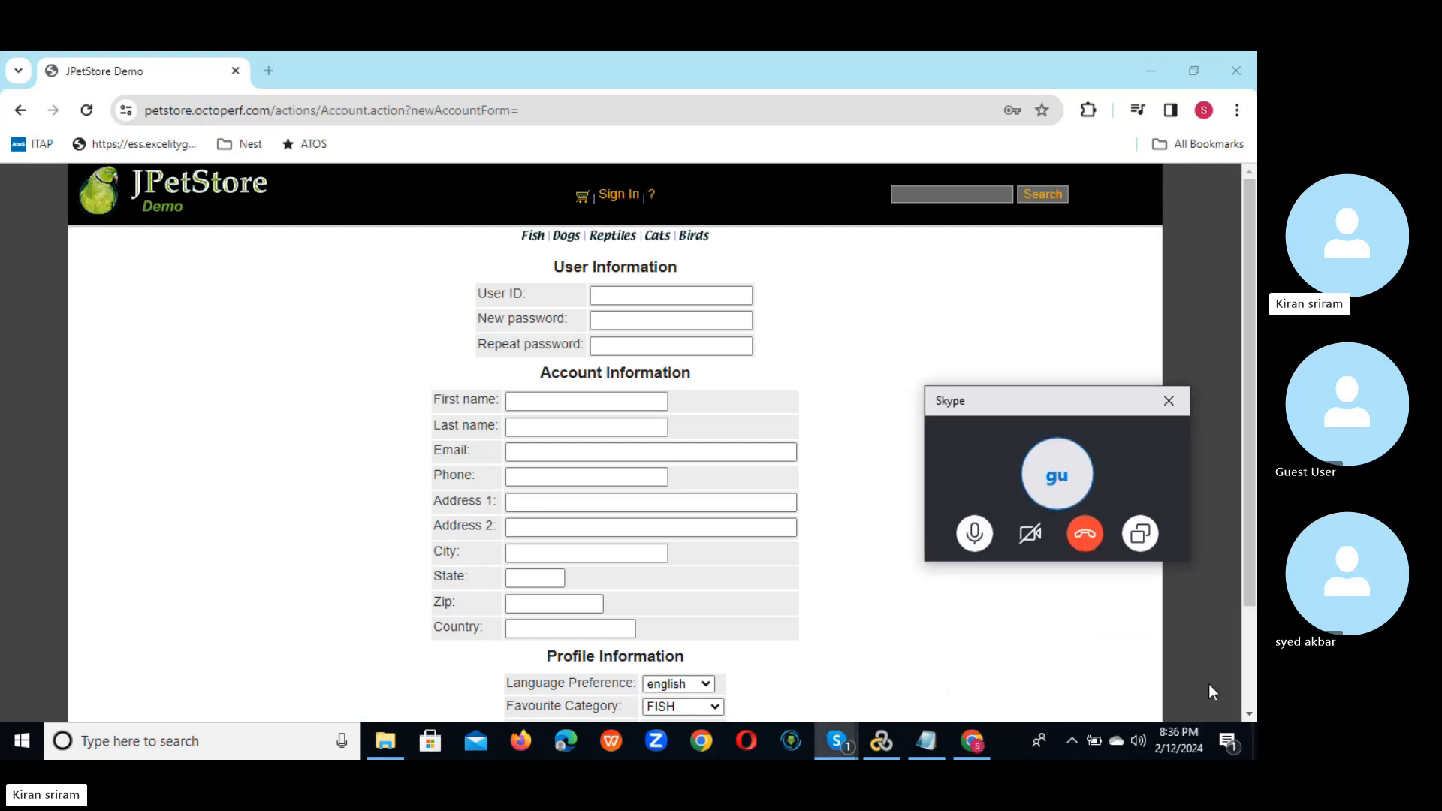
Step: From the desktop, launch StartServer - Shortcut, minimise its console, and return to Chrome
key(super+d)
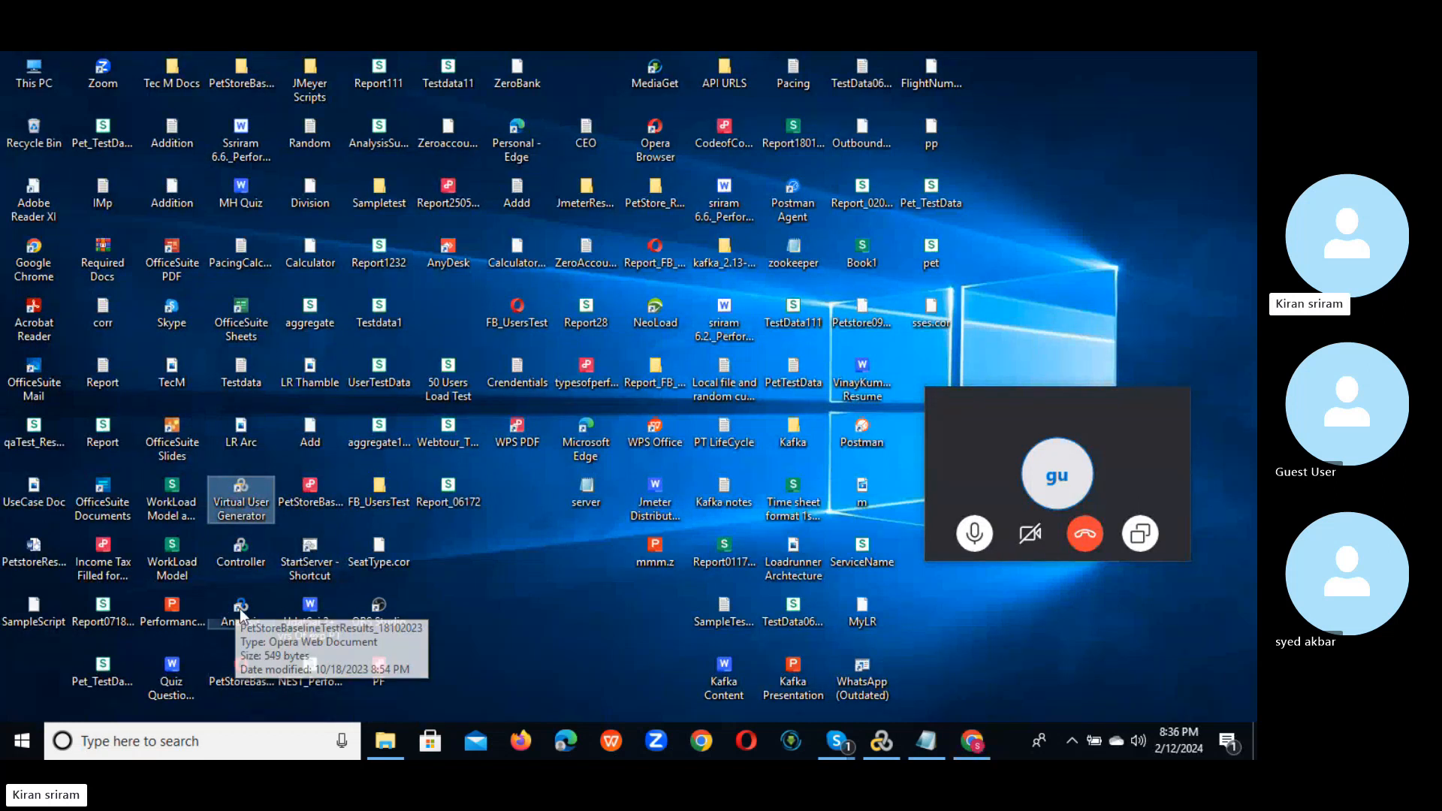
double_click(293, 572)
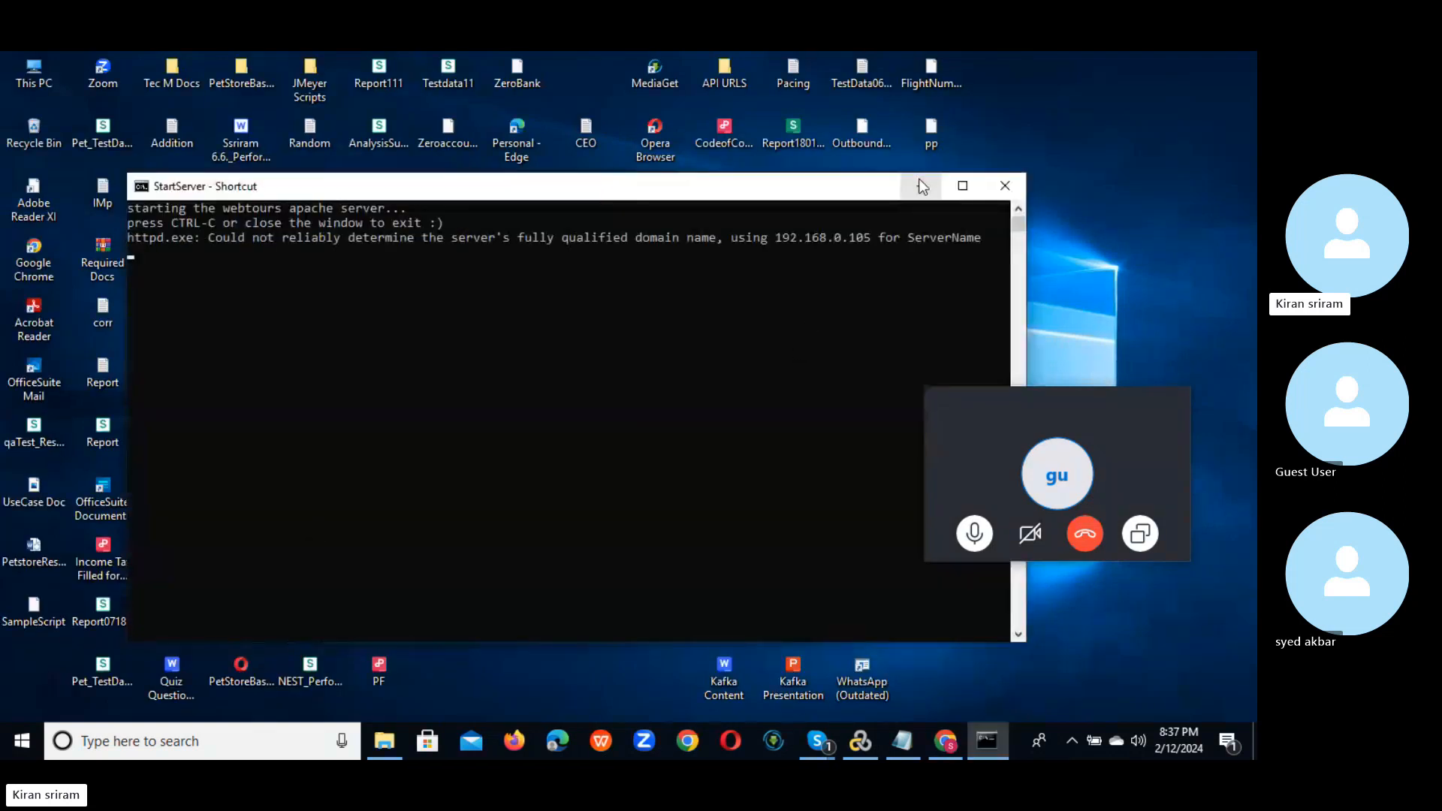
click(923, 187)
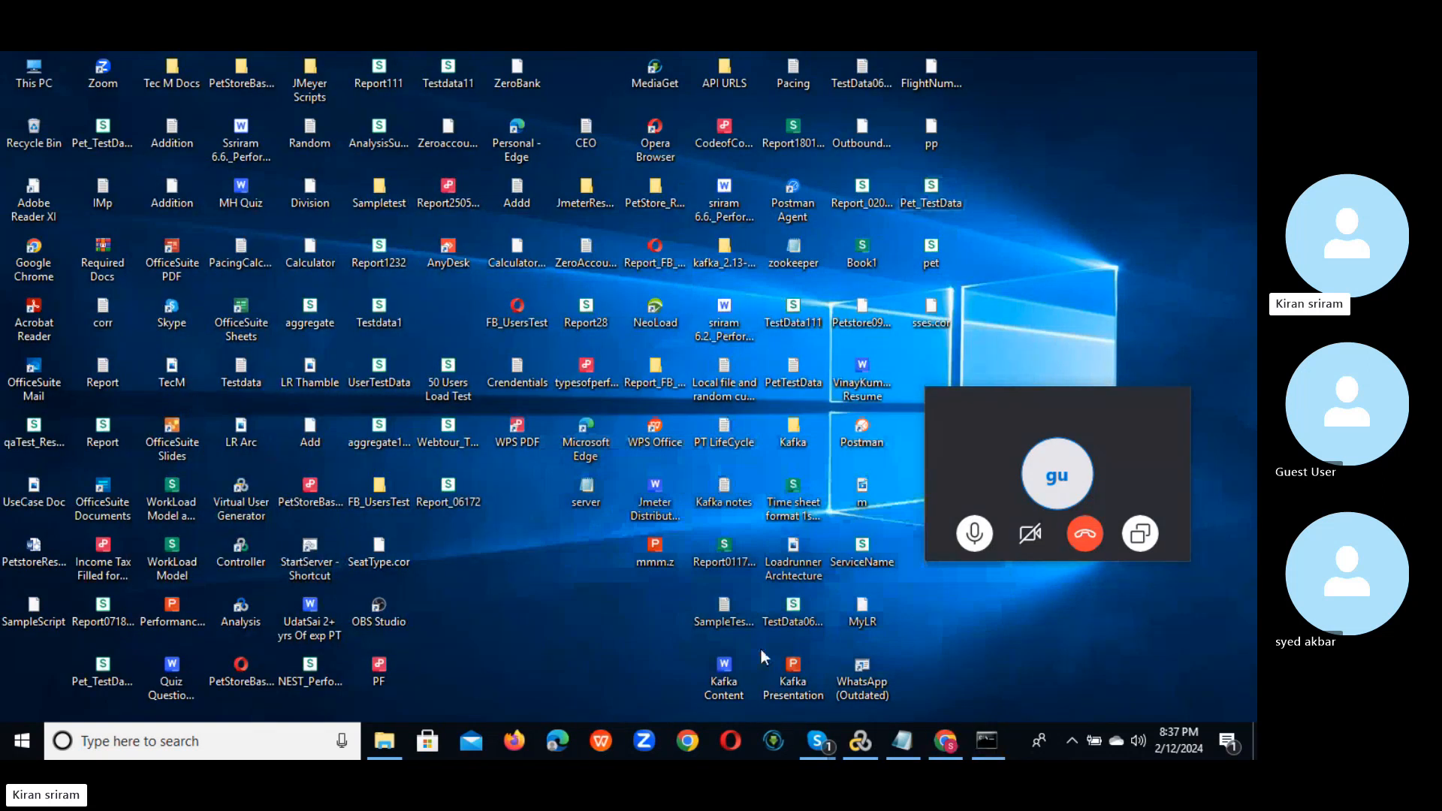
click(945, 739)
Step: Load 127.0.0.1:1080/WebTours/ in a new tab and open the sign-up form
click(268, 70)
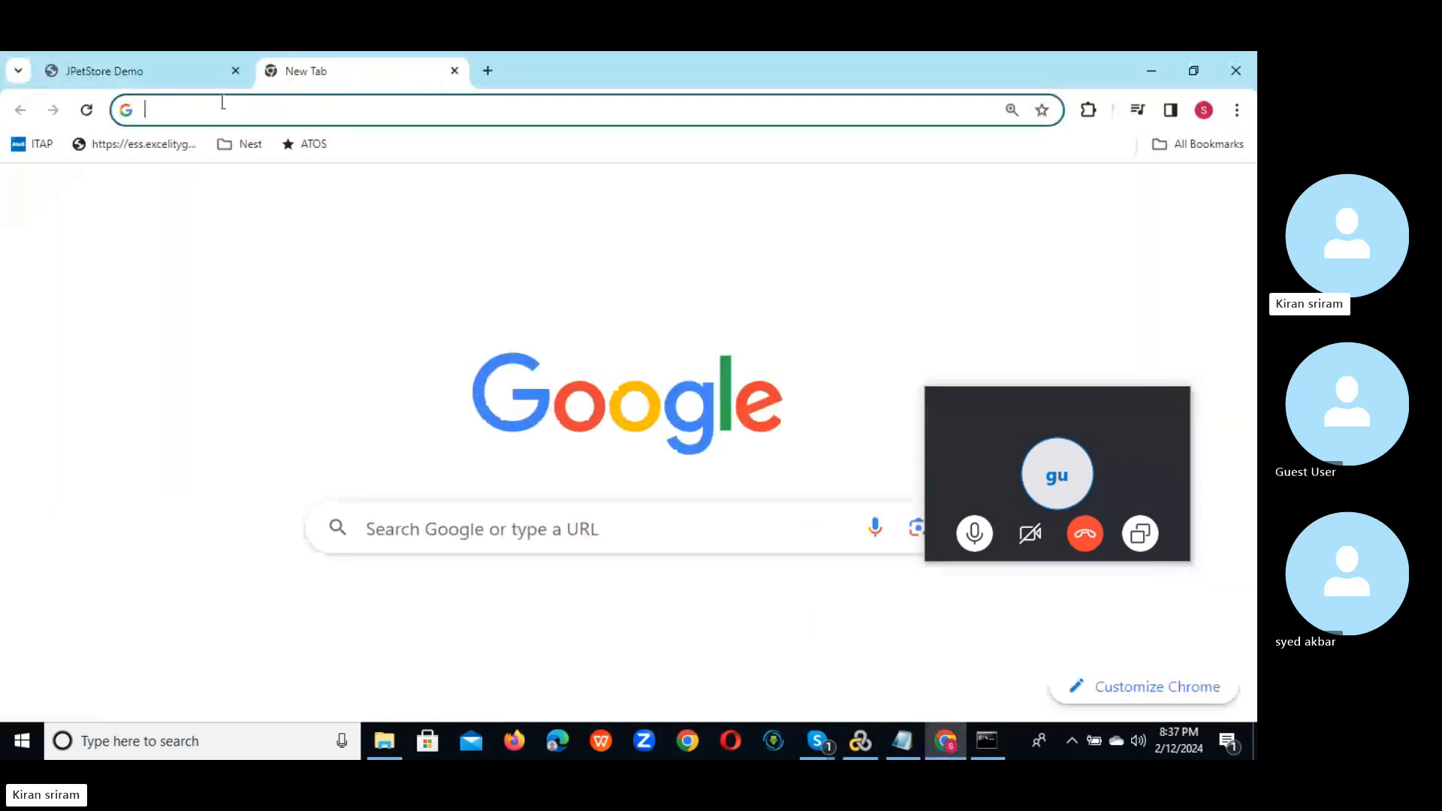
click(221, 106)
text(127.0.0.1:1080/WebTours/)
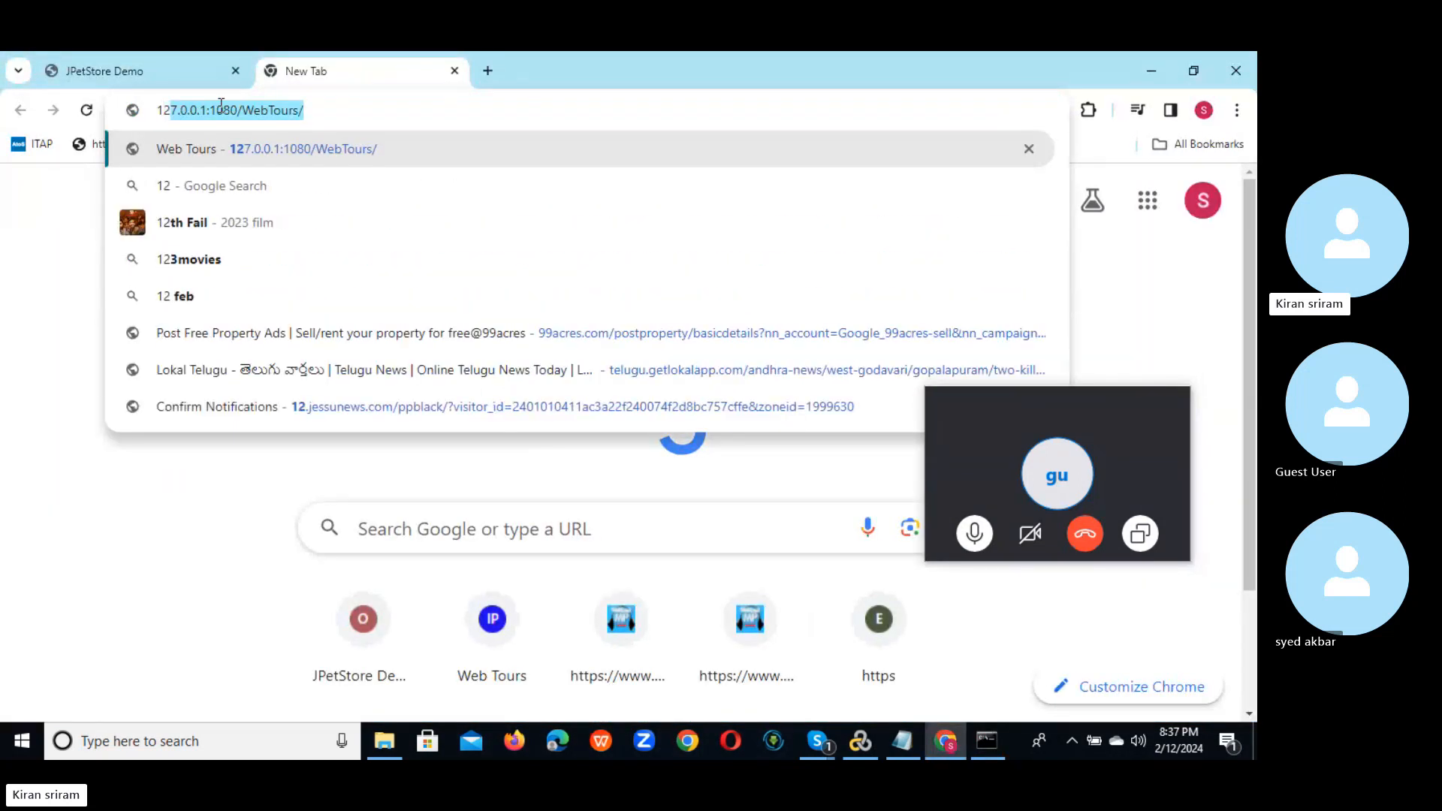
key(Return)
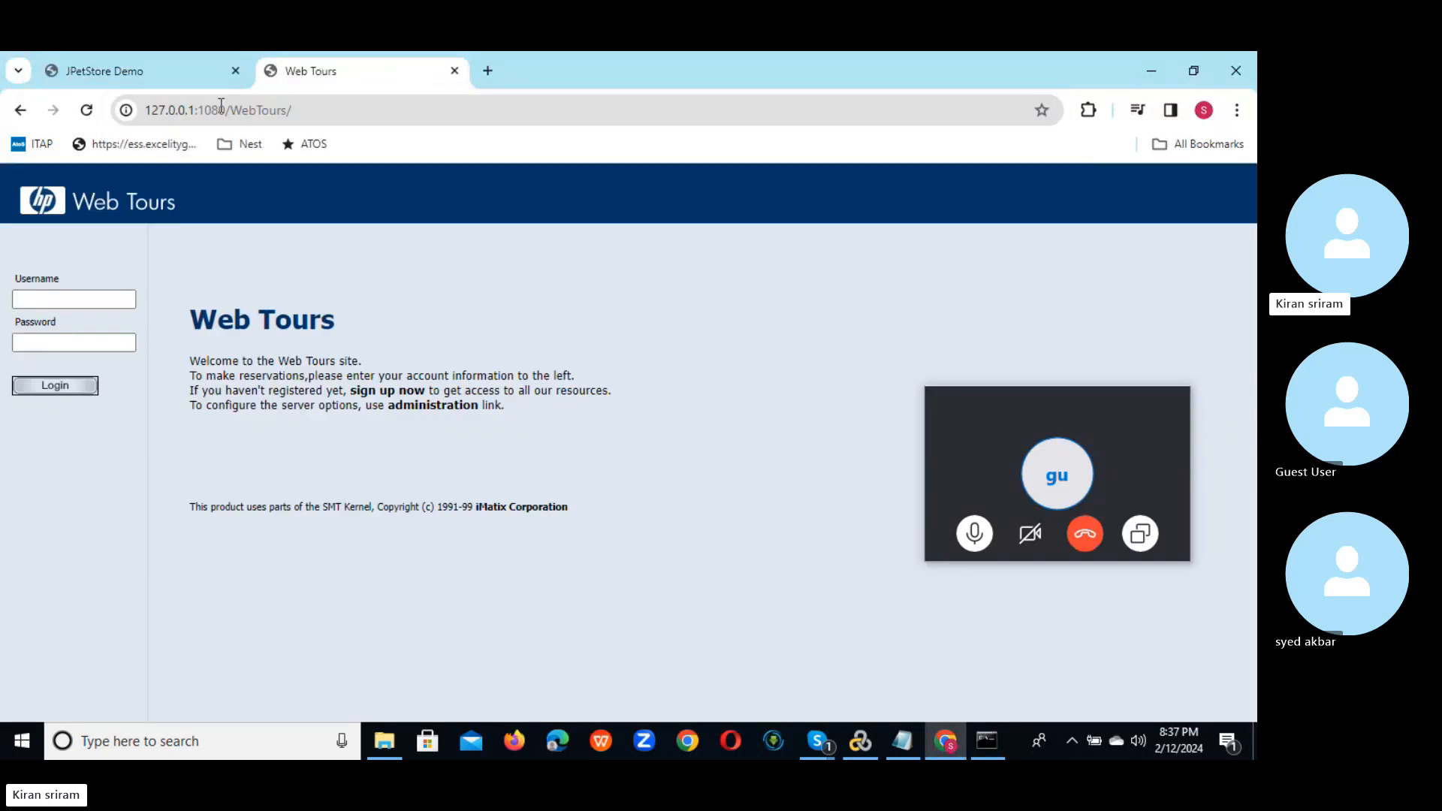
drag(1088, 403, 1101, 475)
click(96, 299)
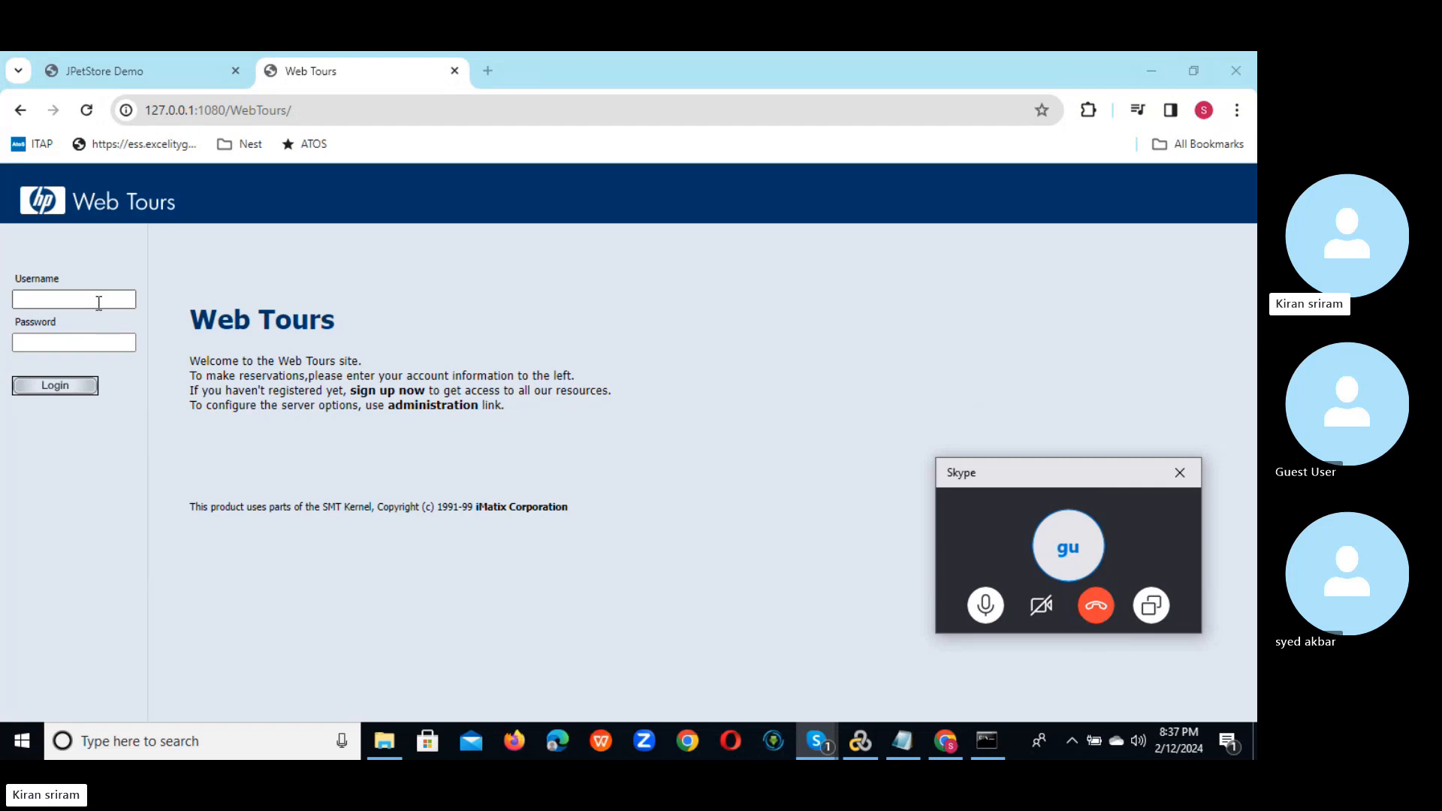
click(539, 351)
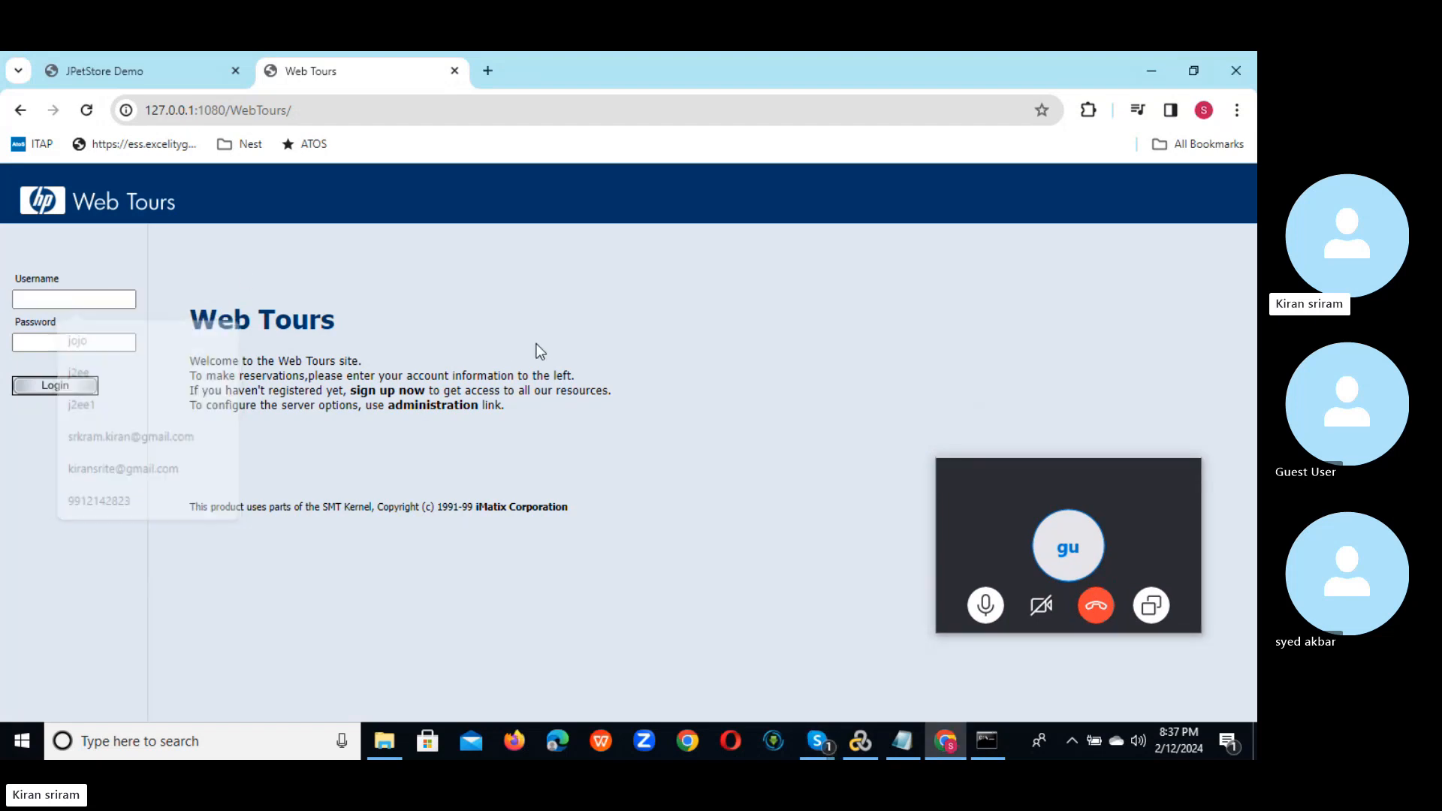
click(377, 392)
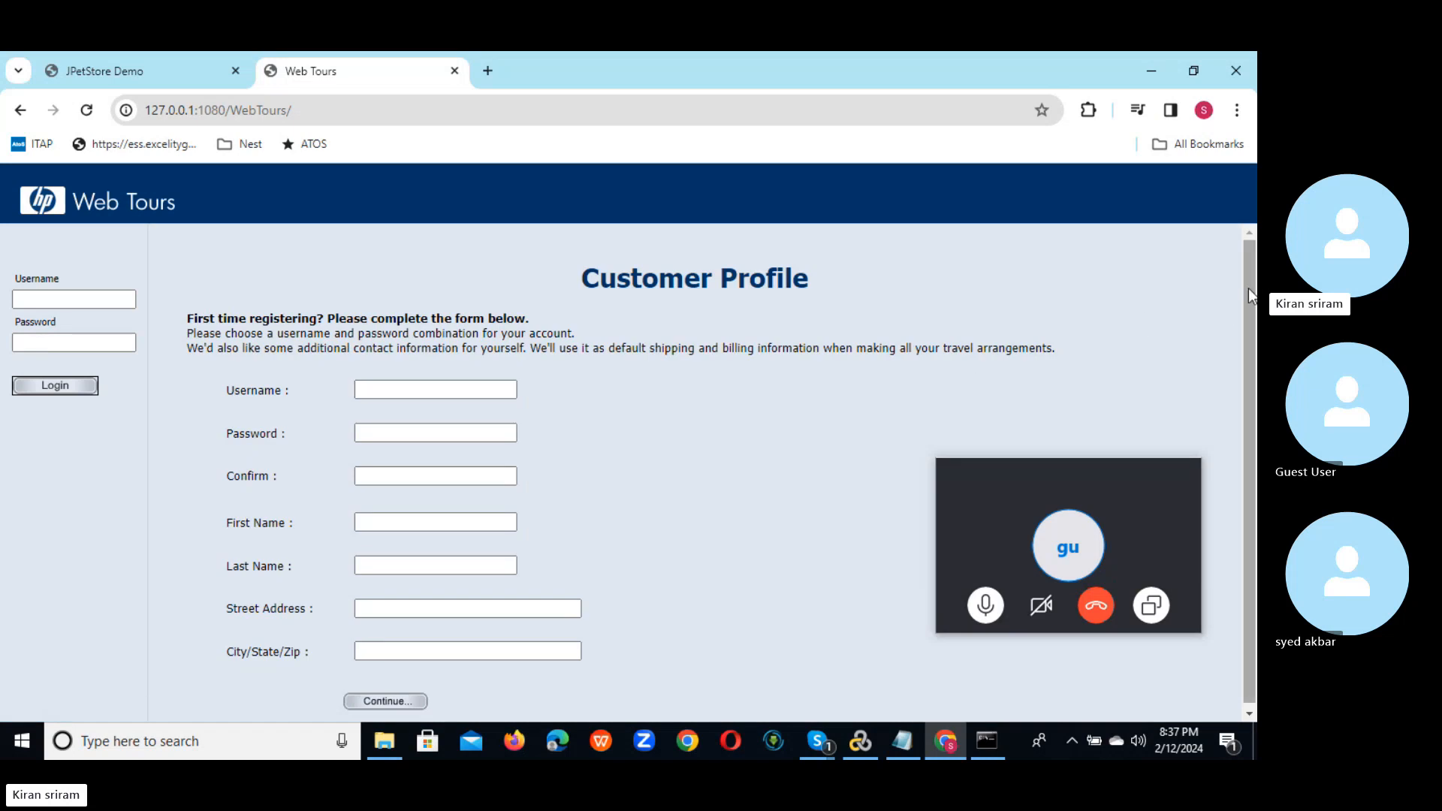
drag(1249, 297, 1250, 353)
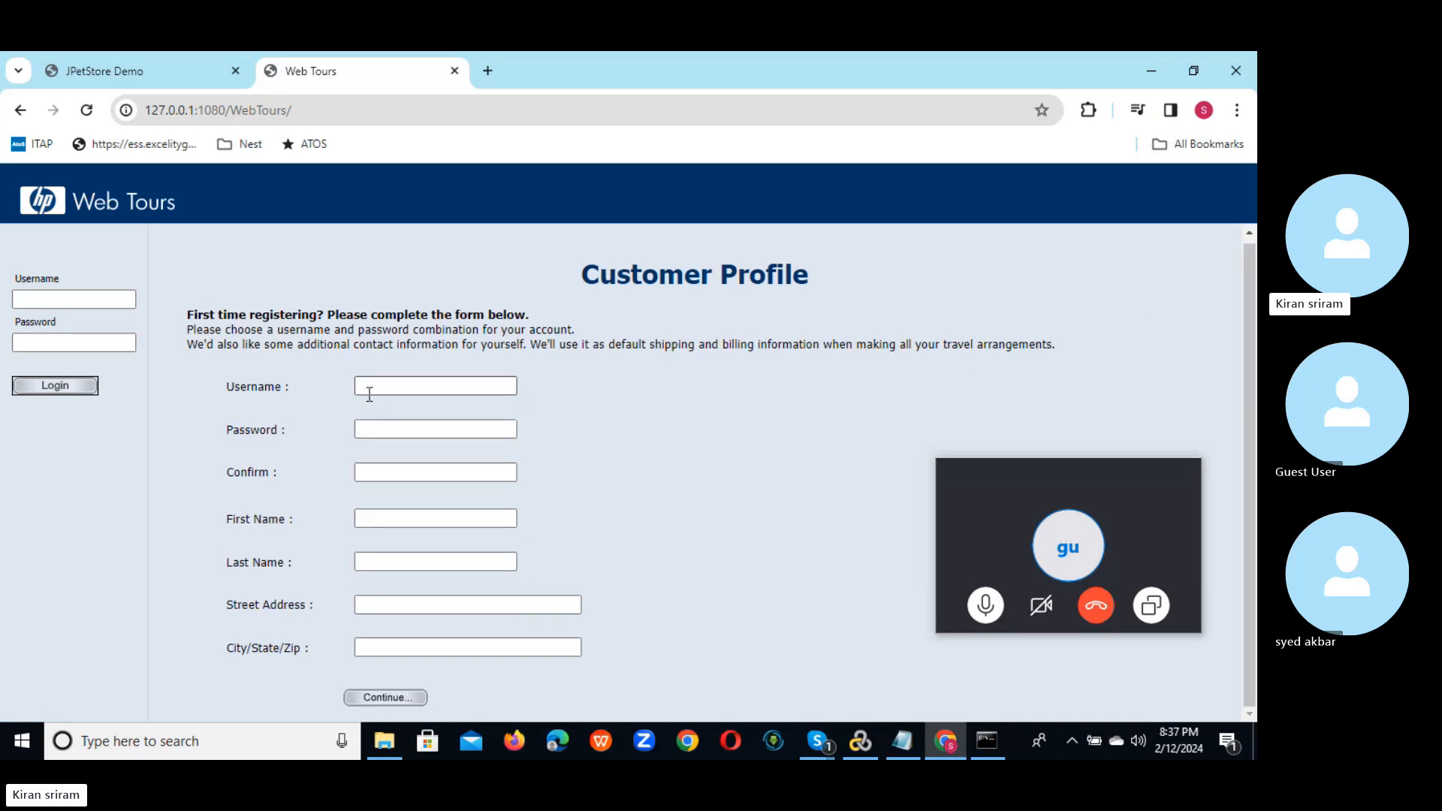
click(391, 383)
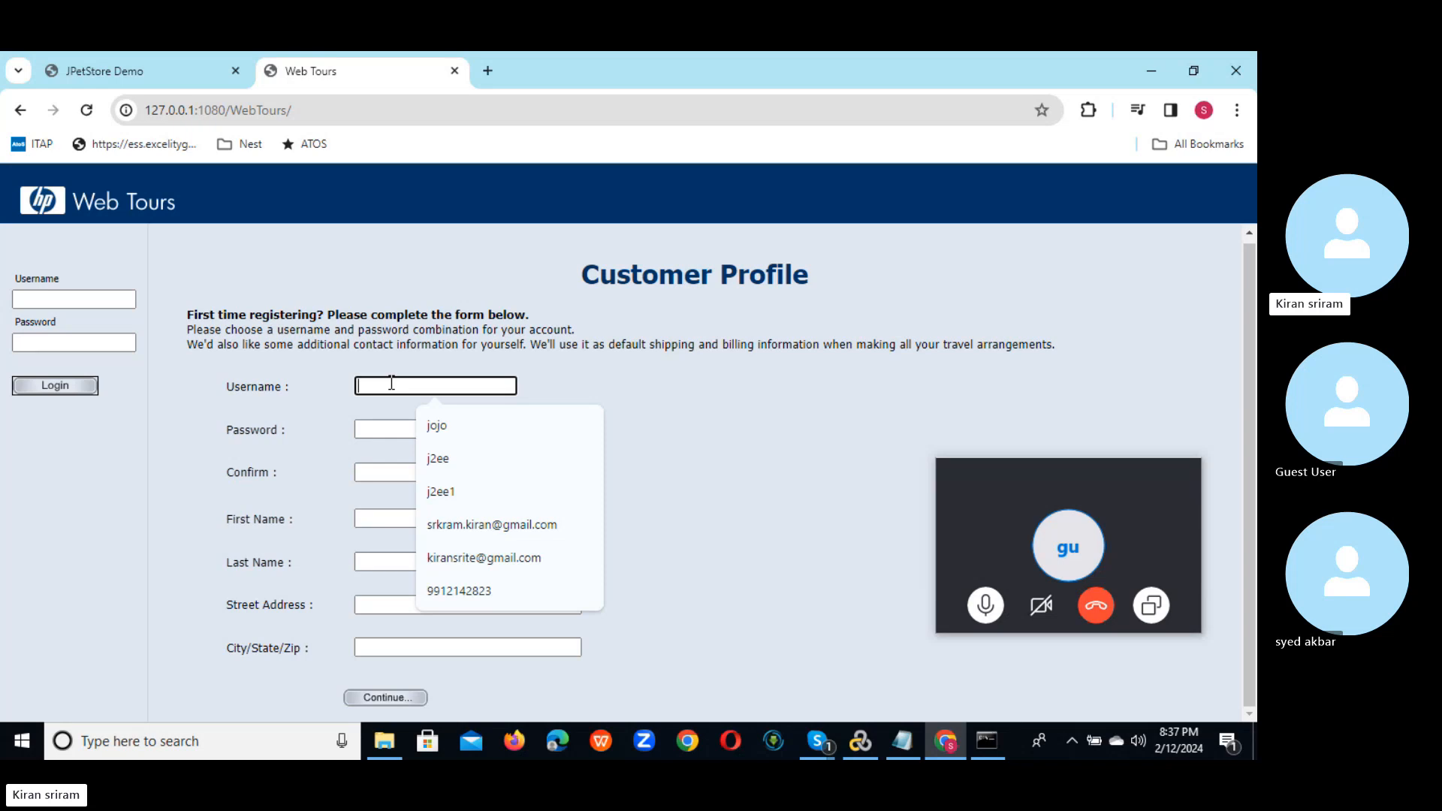
text(s)
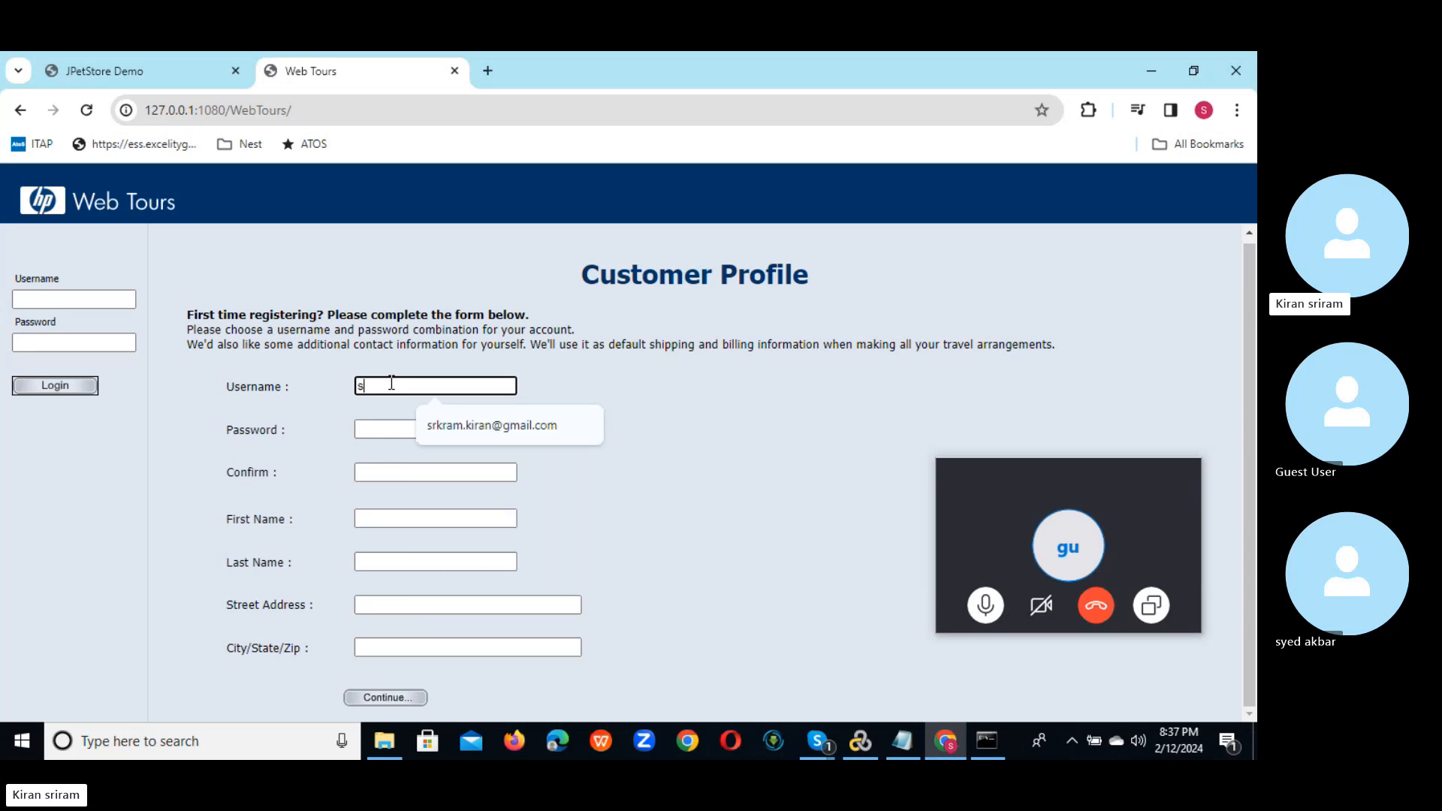
text(kiran)
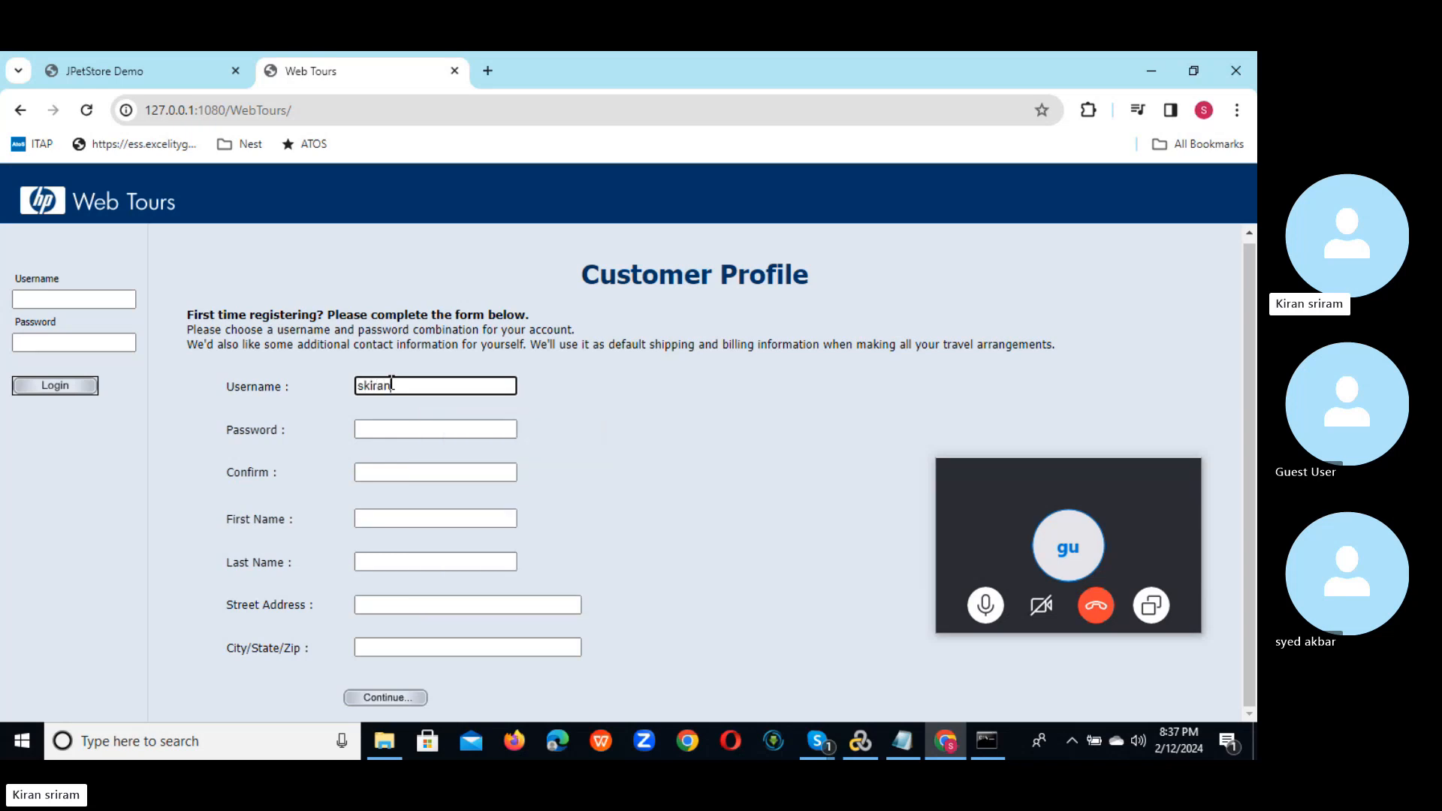
click(379, 428)
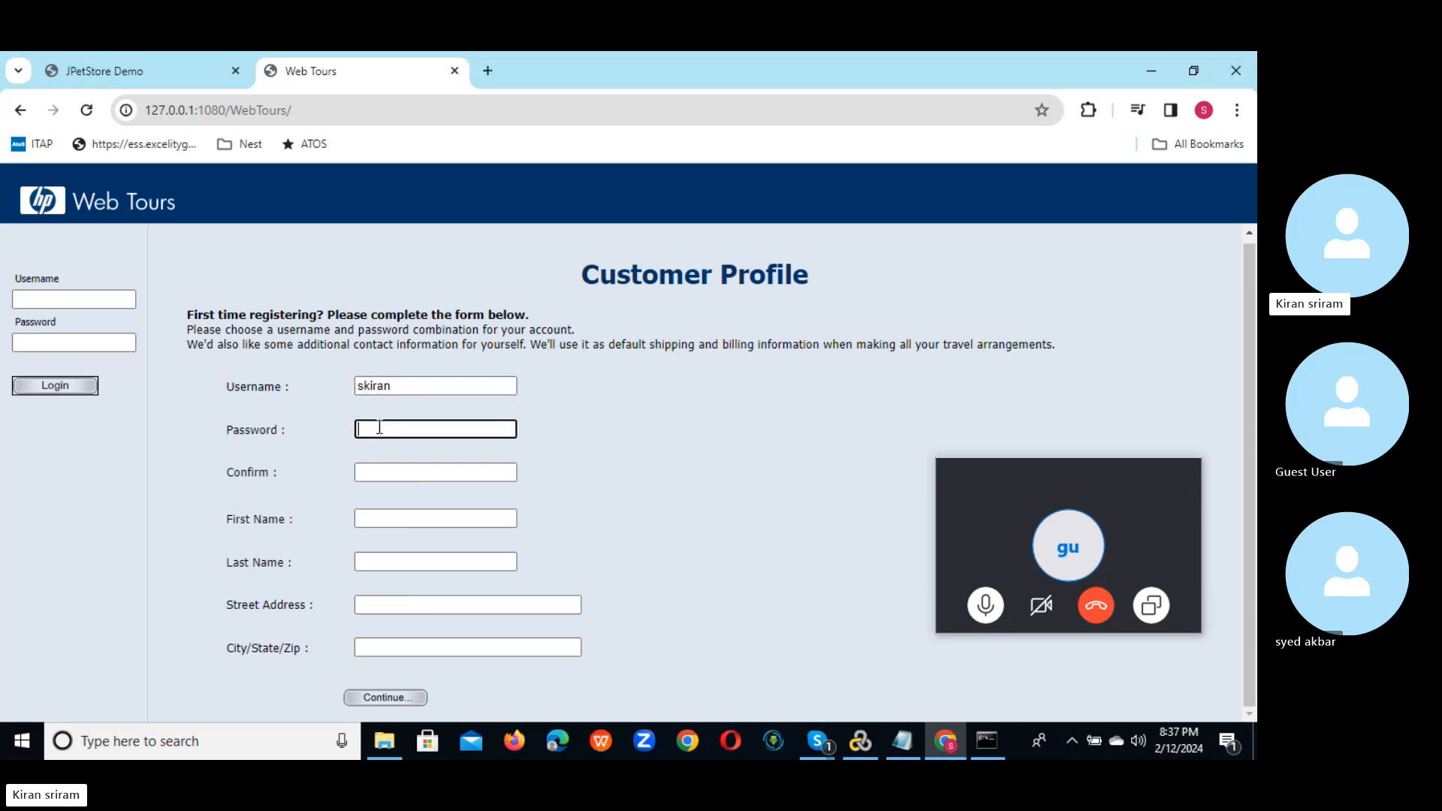
text(•••••)
click(379, 466)
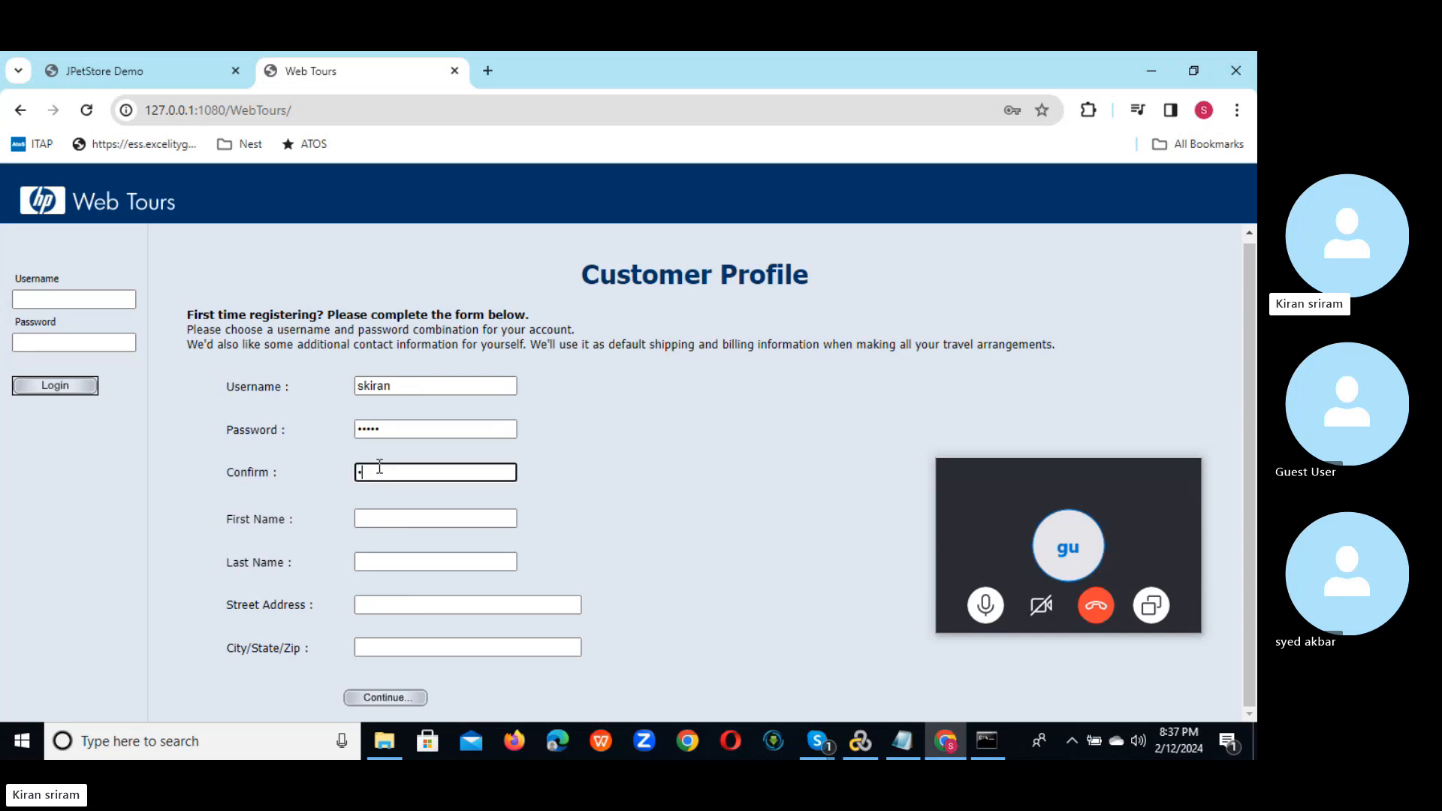
text(•••••)
Step: Autofill first name, last name, street address and city, then submit the registration
click(378, 516)
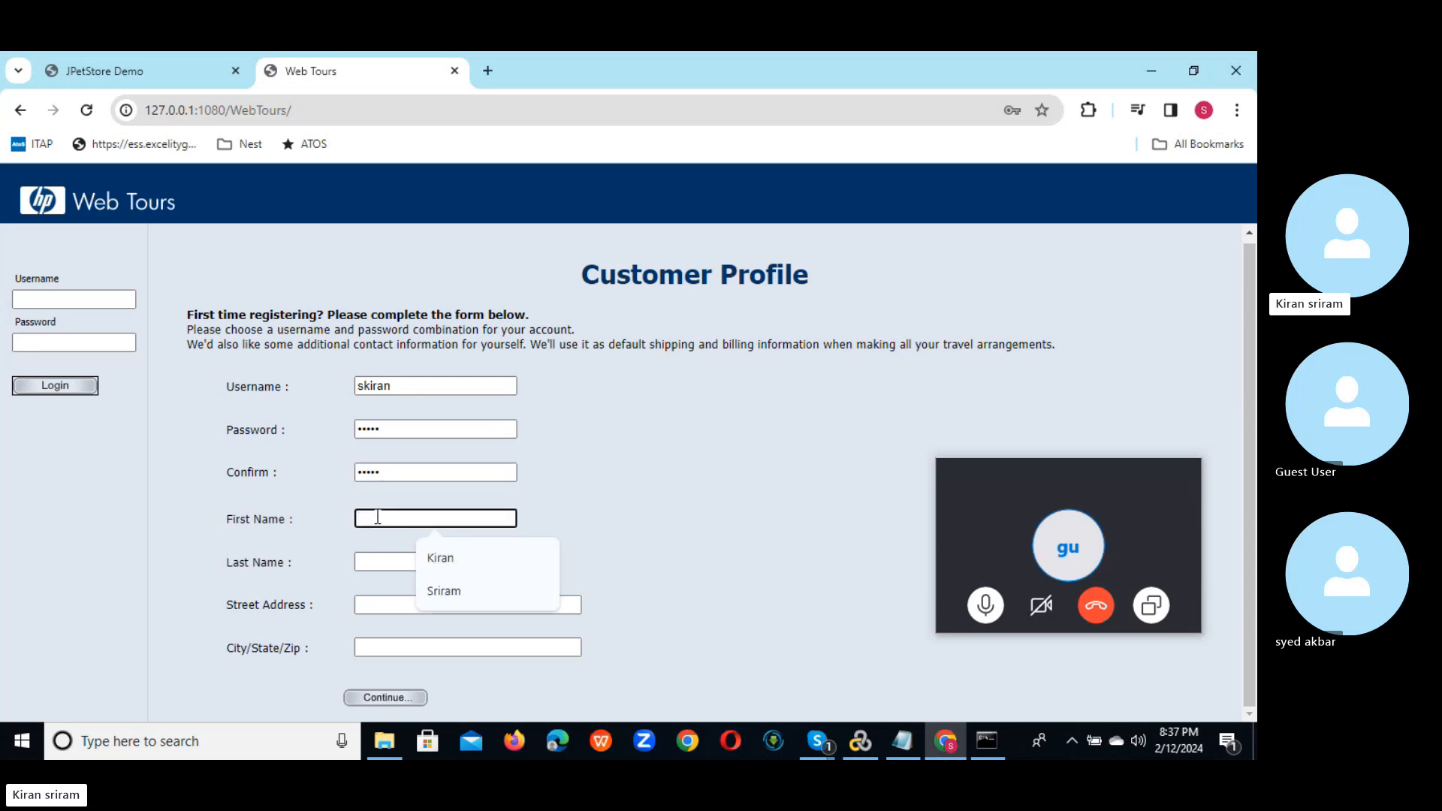
click(470, 557)
click(420, 562)
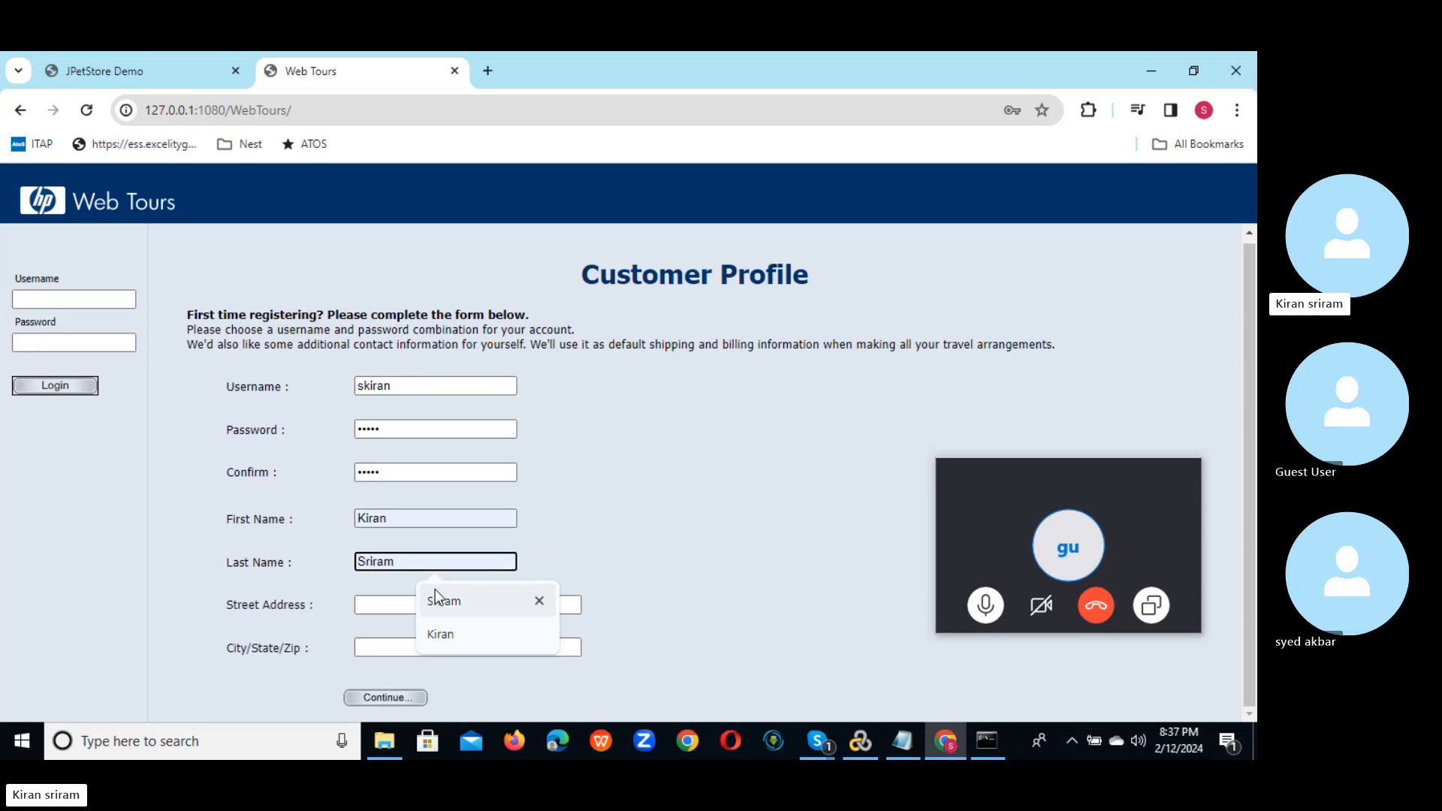
click(435, 593)
click(410, 597)
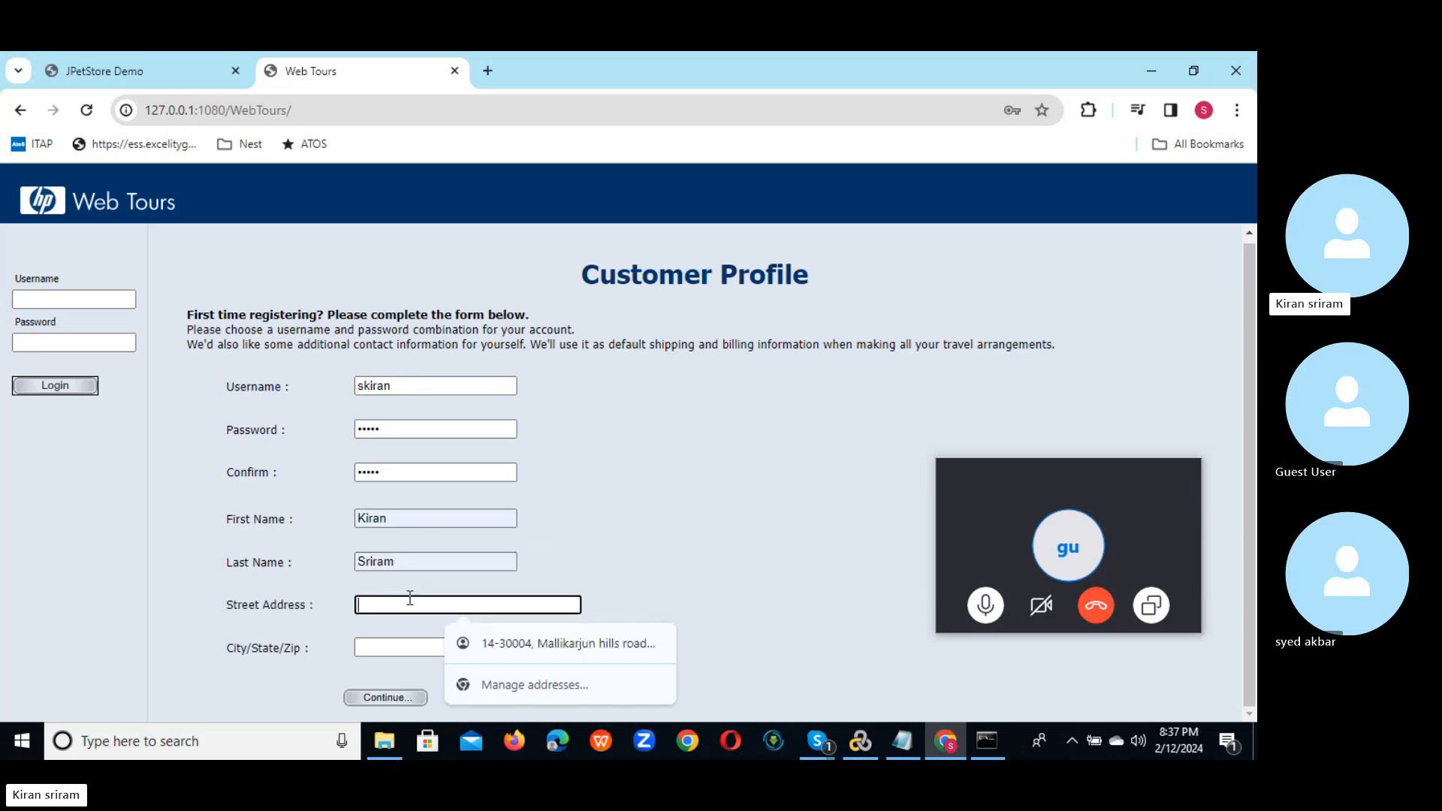
click(533, 647)
click(418, 642)
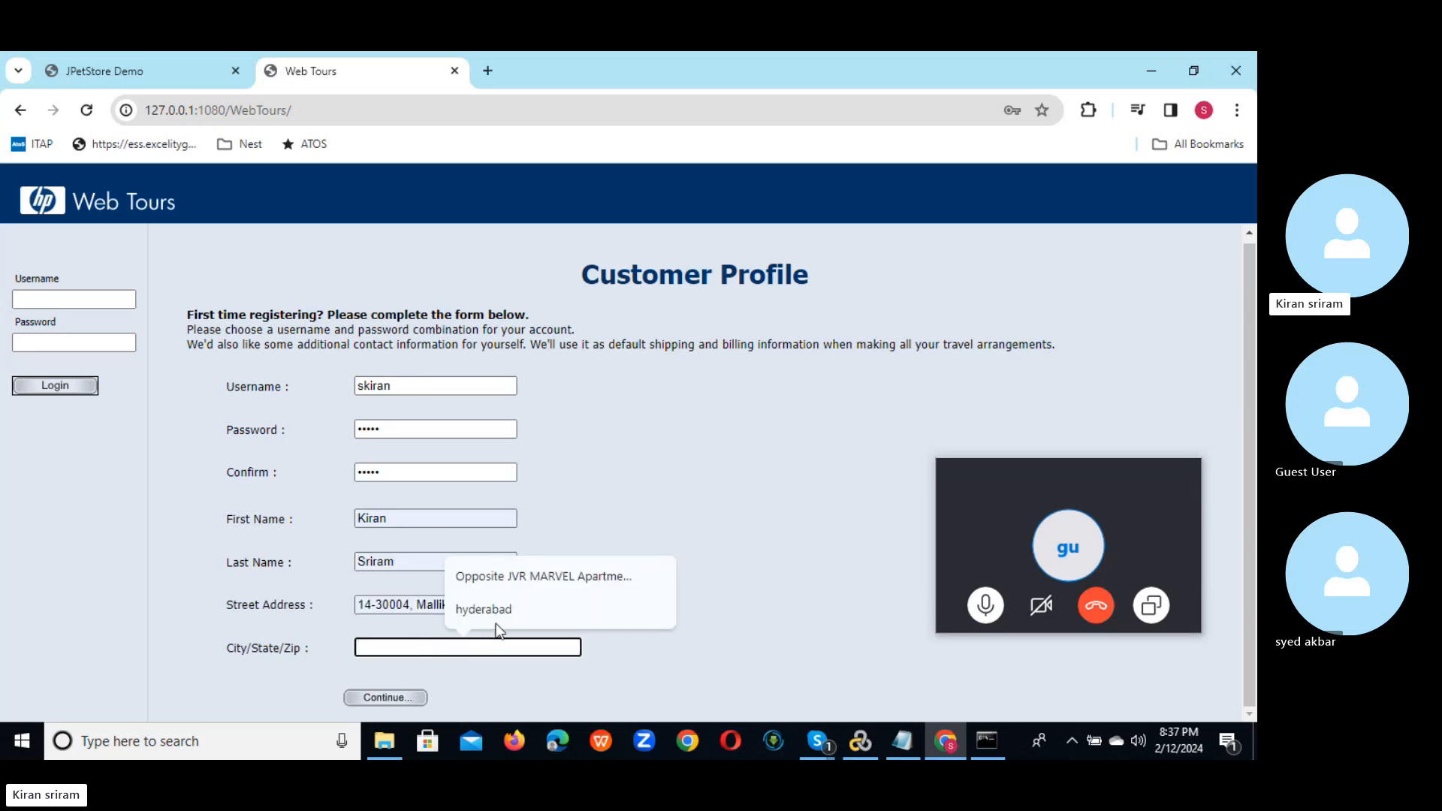
click(516, 608)
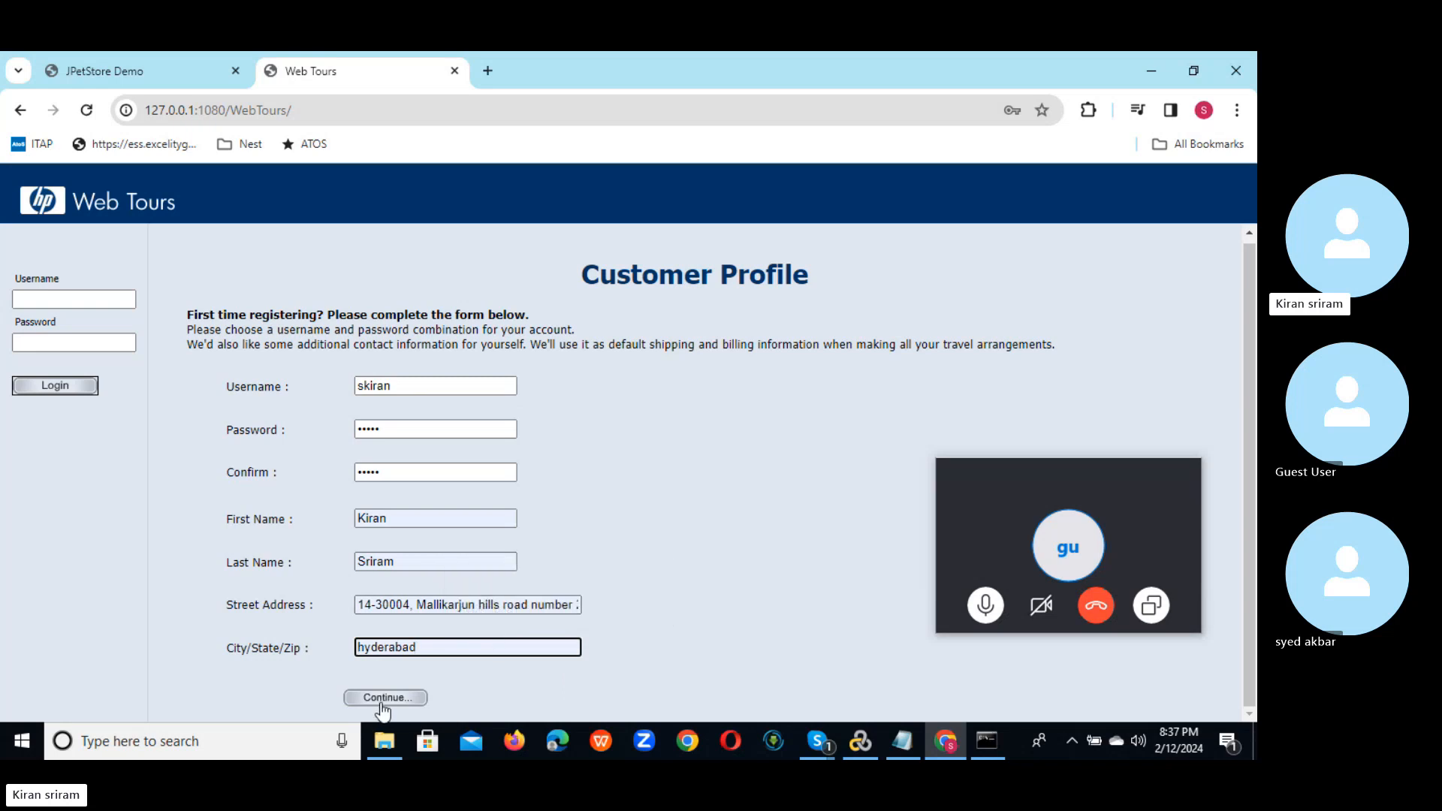
click(383, 698)
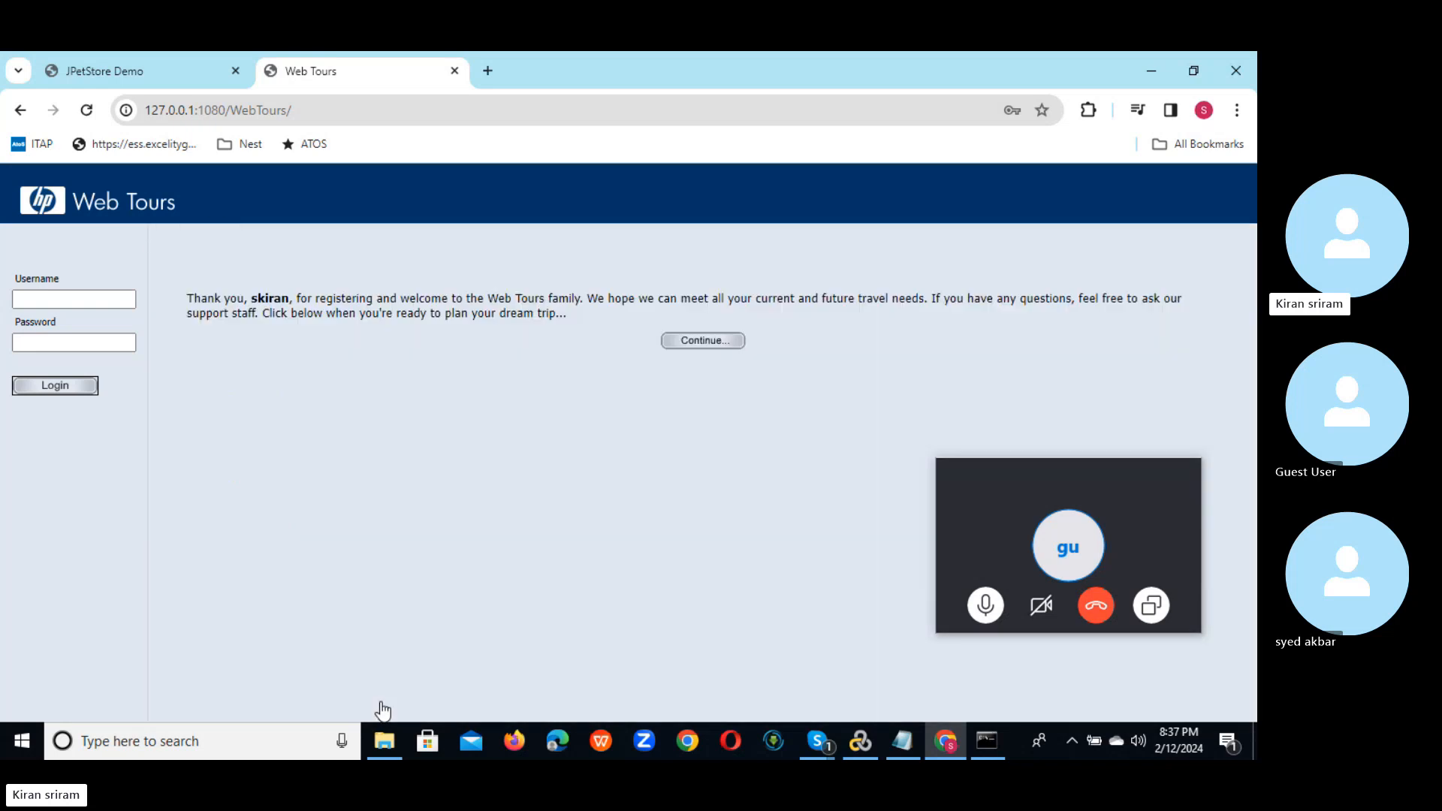
click(76, 299)
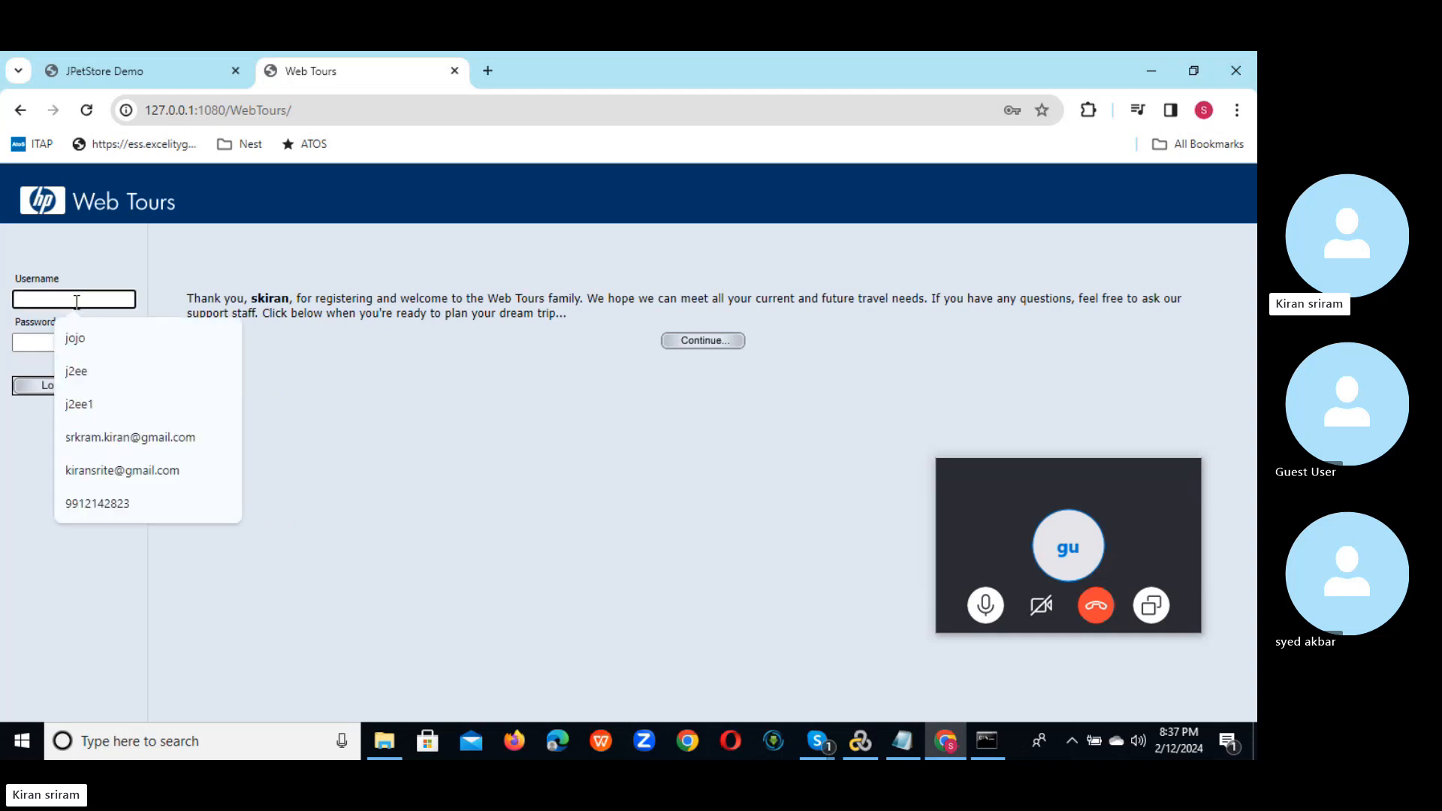
text(skiran)
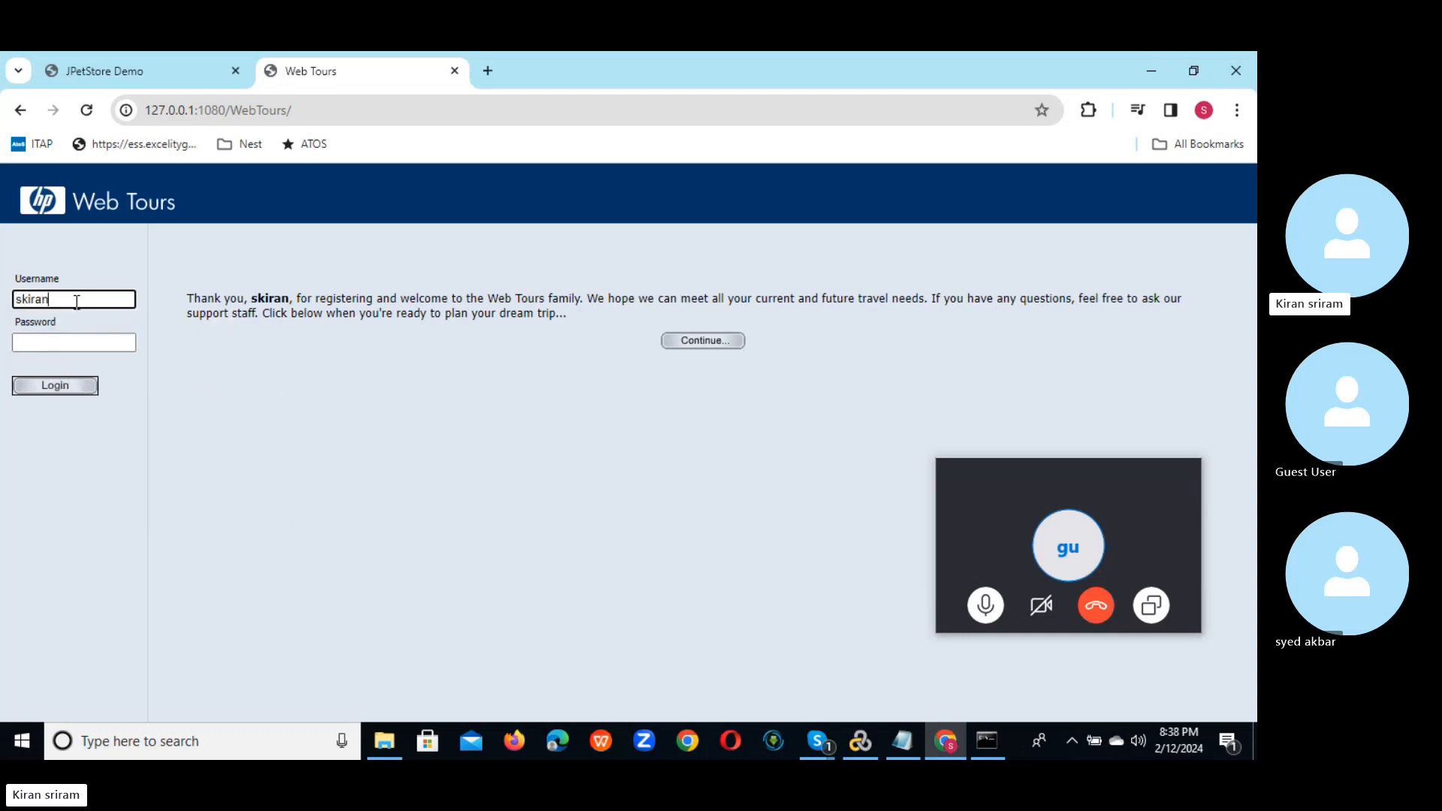
click(713, 350)
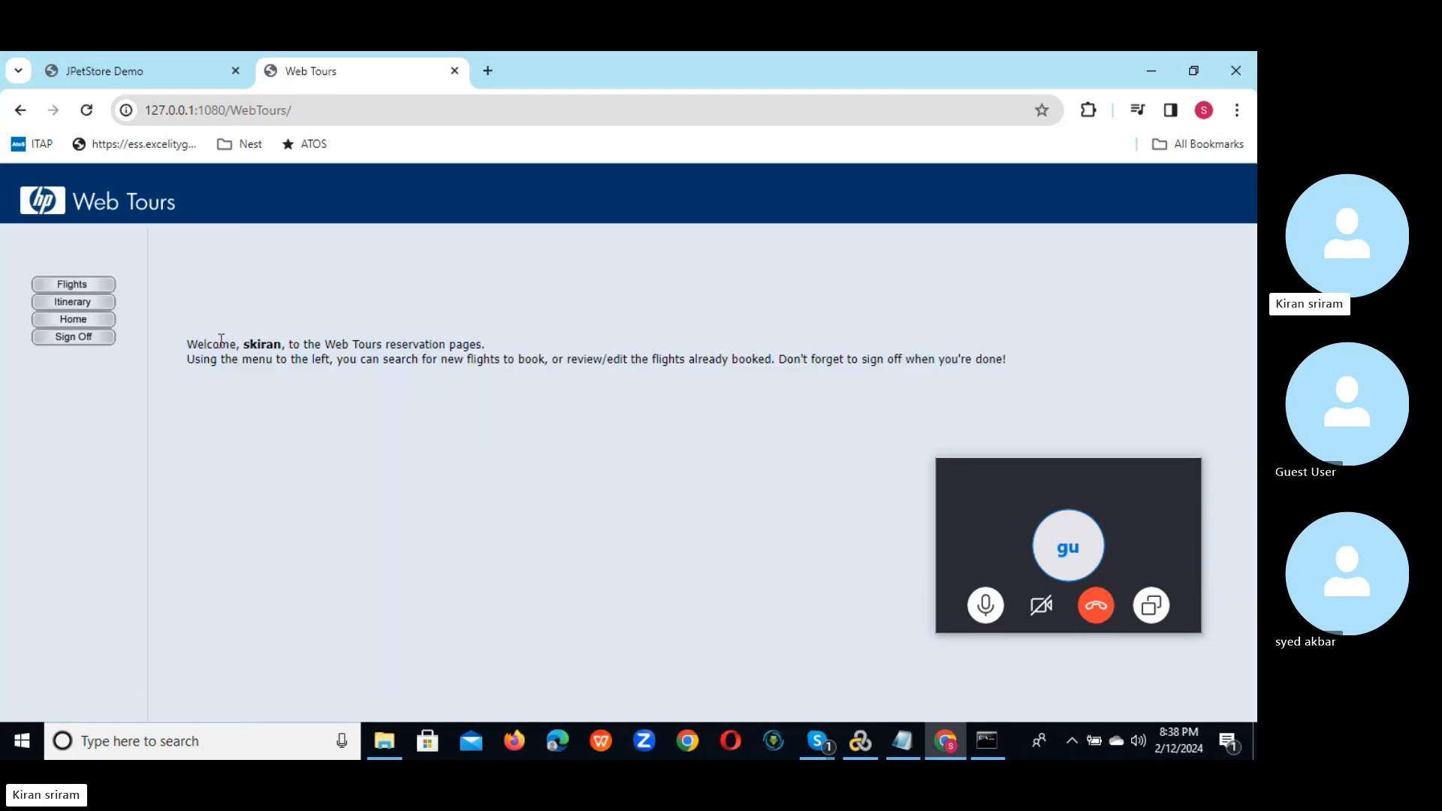
click(56, 339)
click(89, 299)
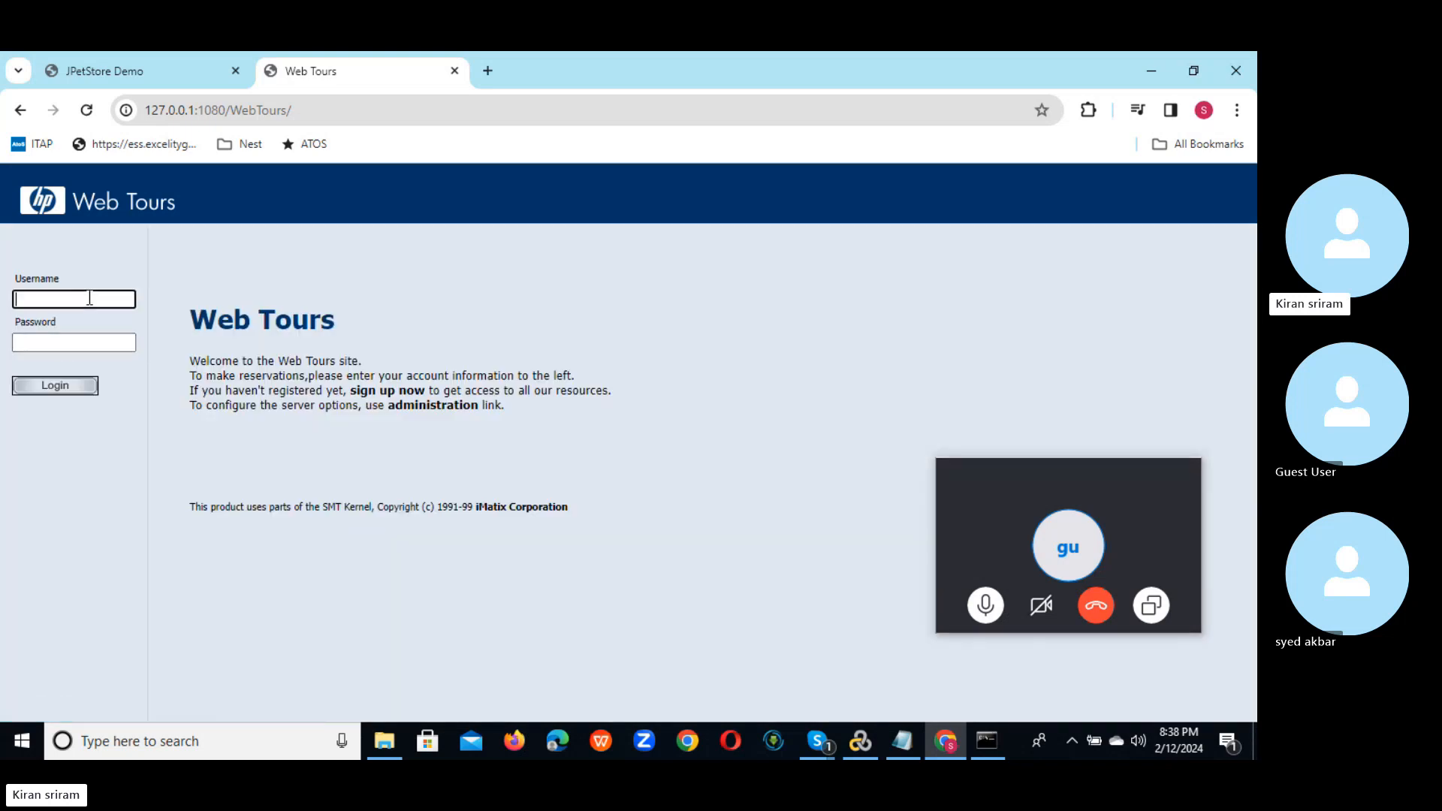
text(ski)
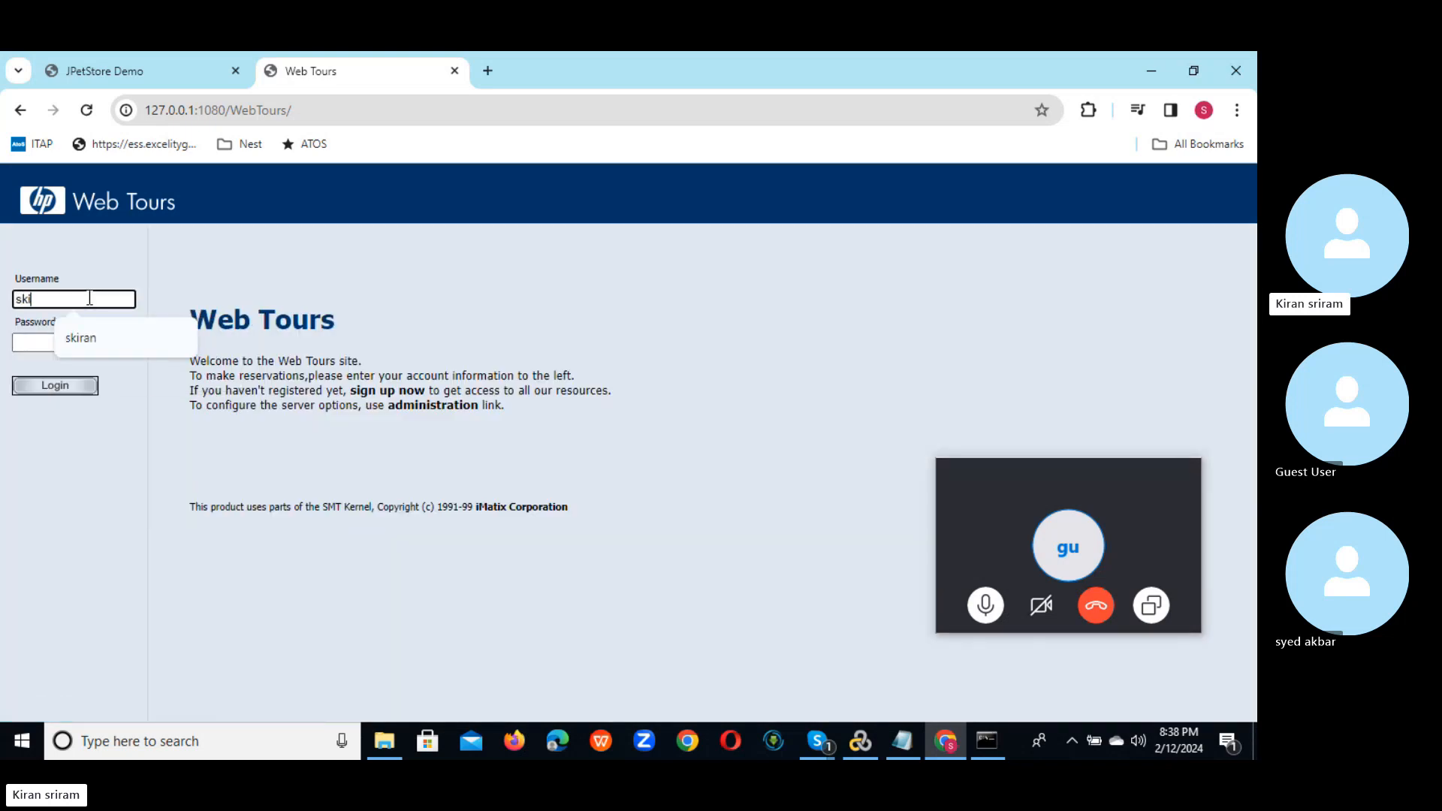
text(ran)
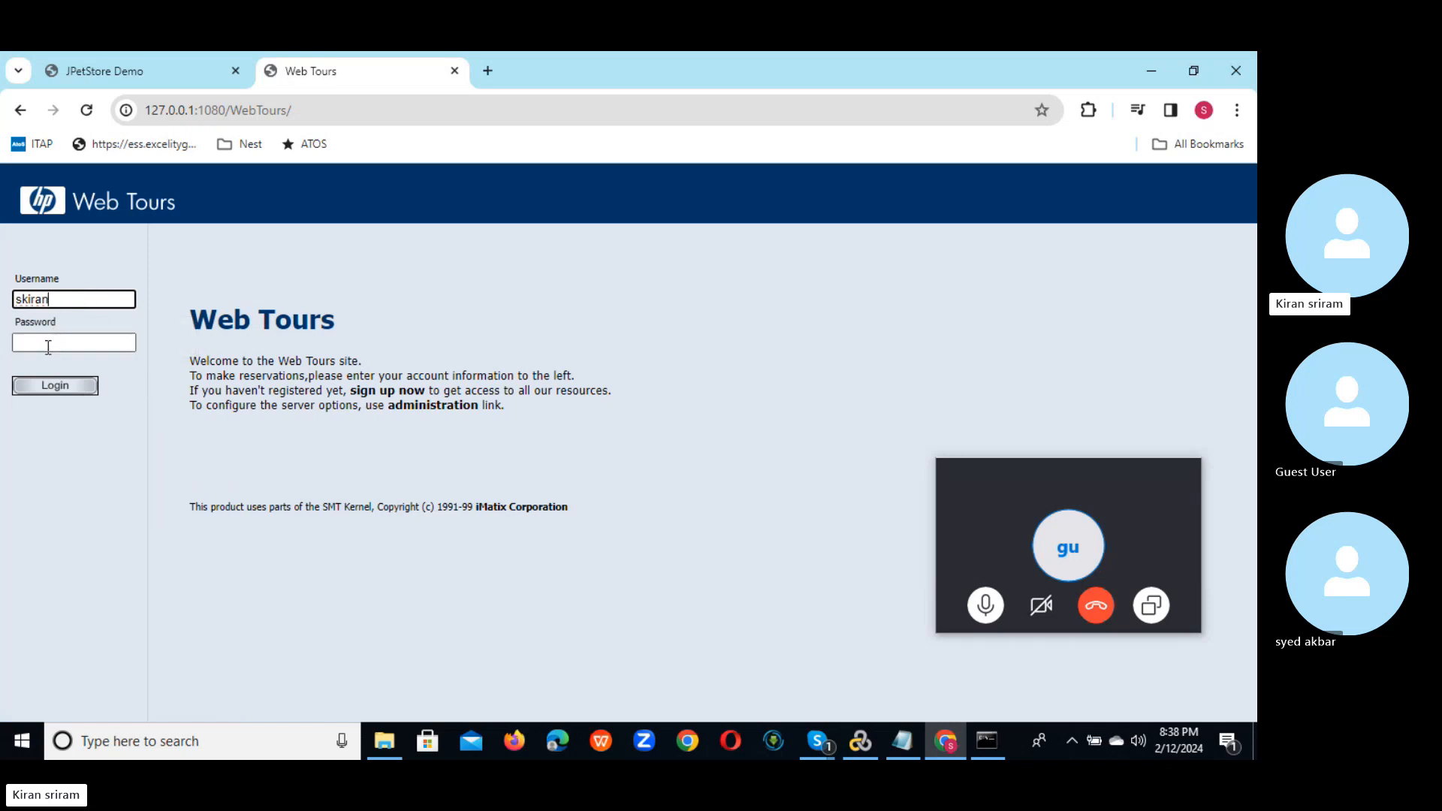
click(48, 347)
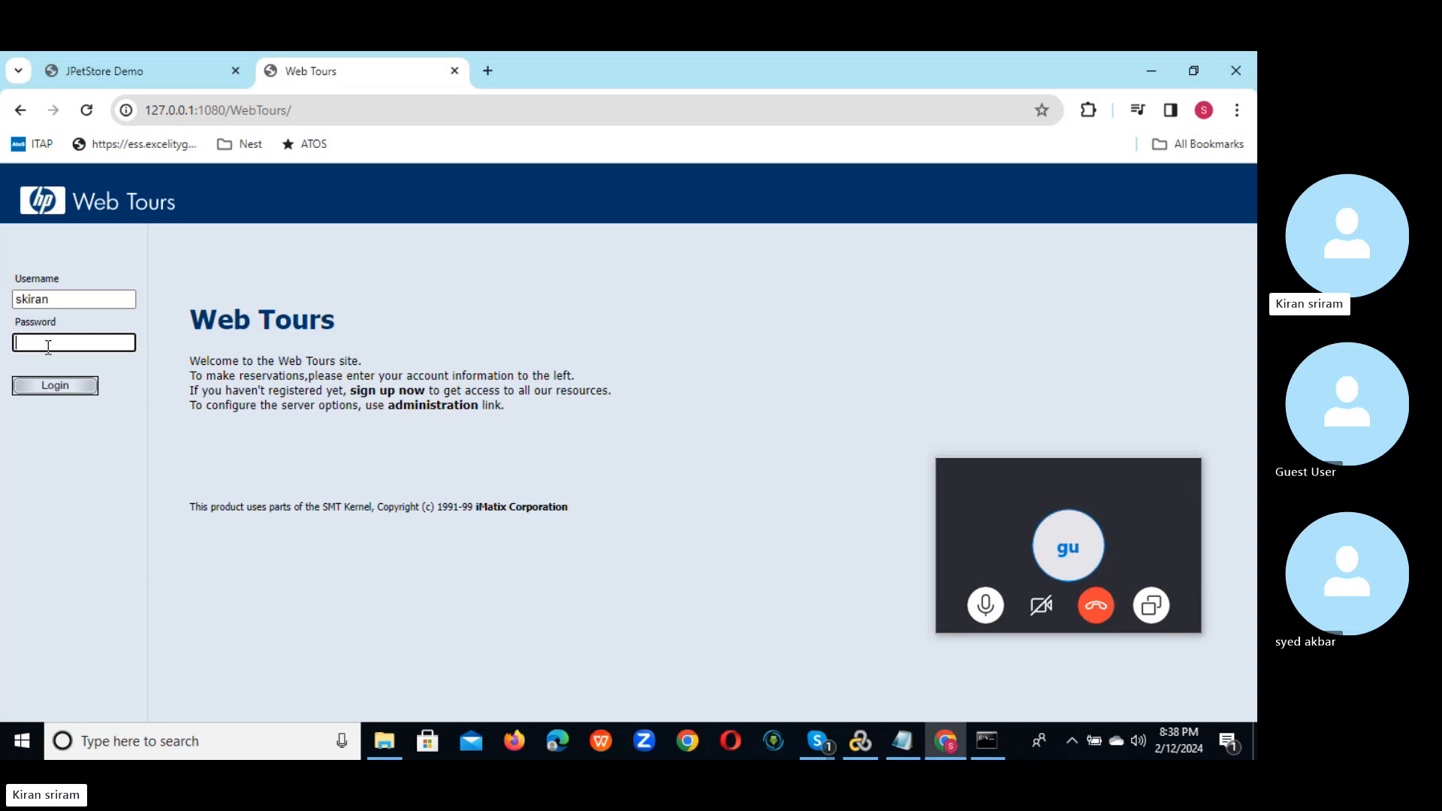
text(•••••)
click(52, 386)
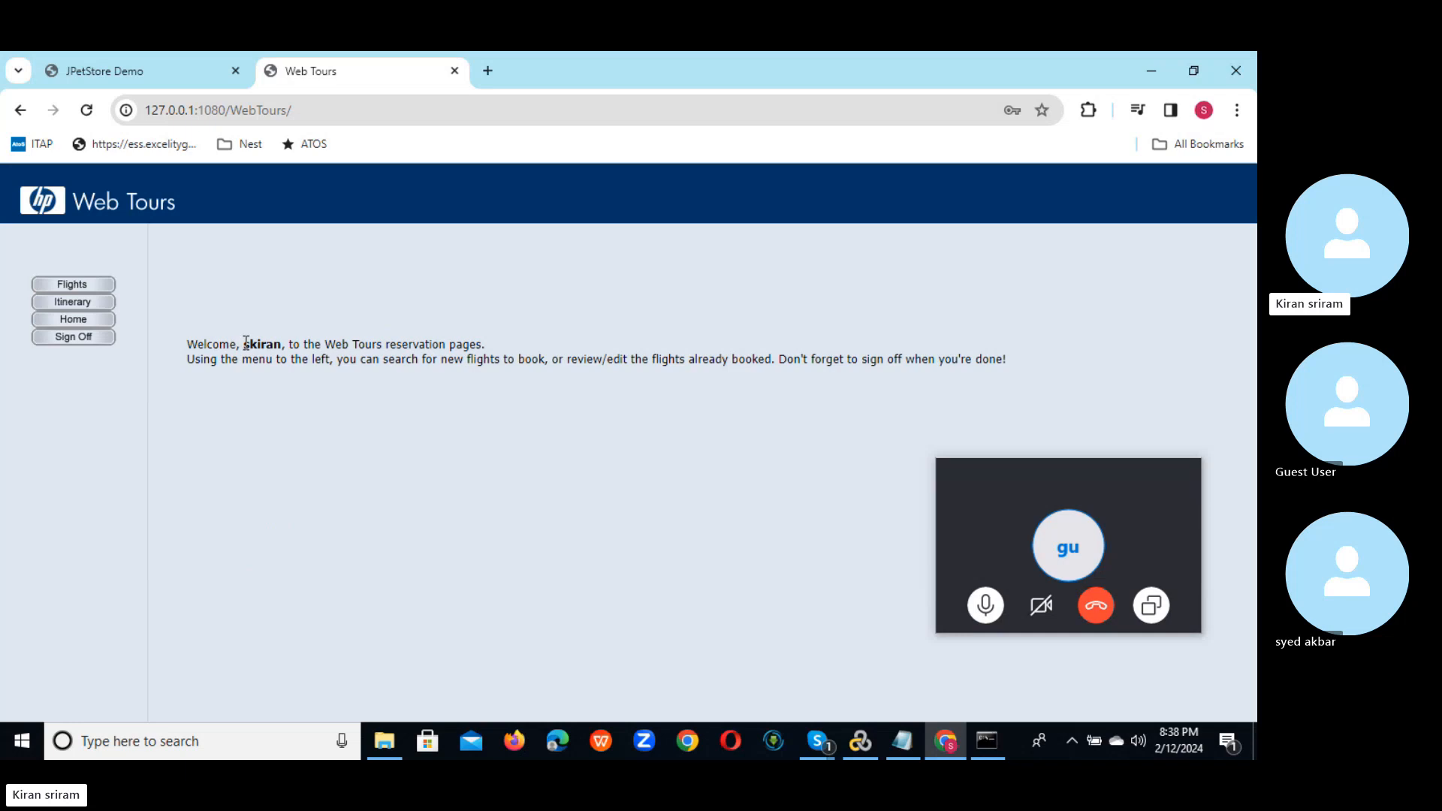
click(88, 338)
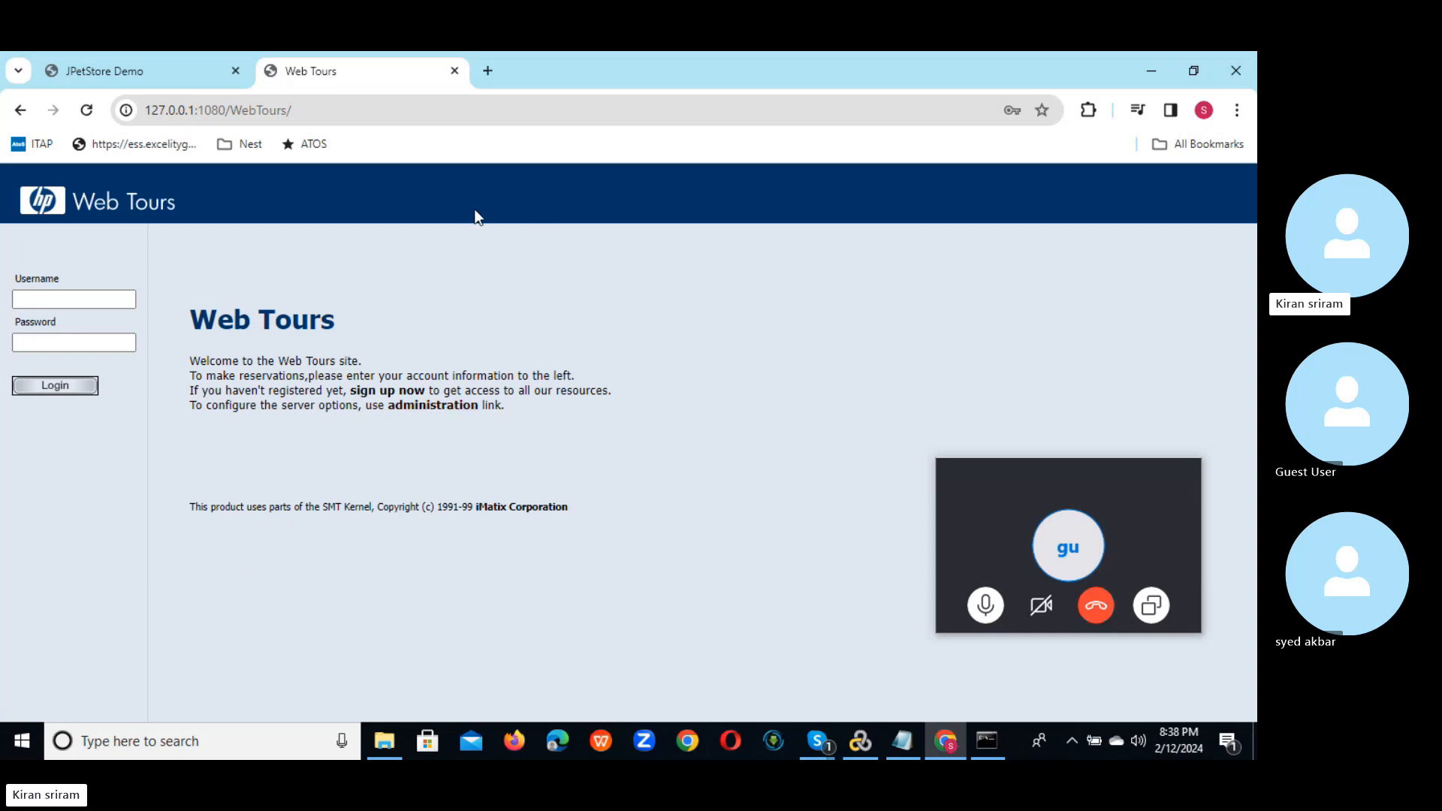
Step: In Notepad, add '1. Lunch the APP' and '2. Click signup' below the credentials
click(318, 111)
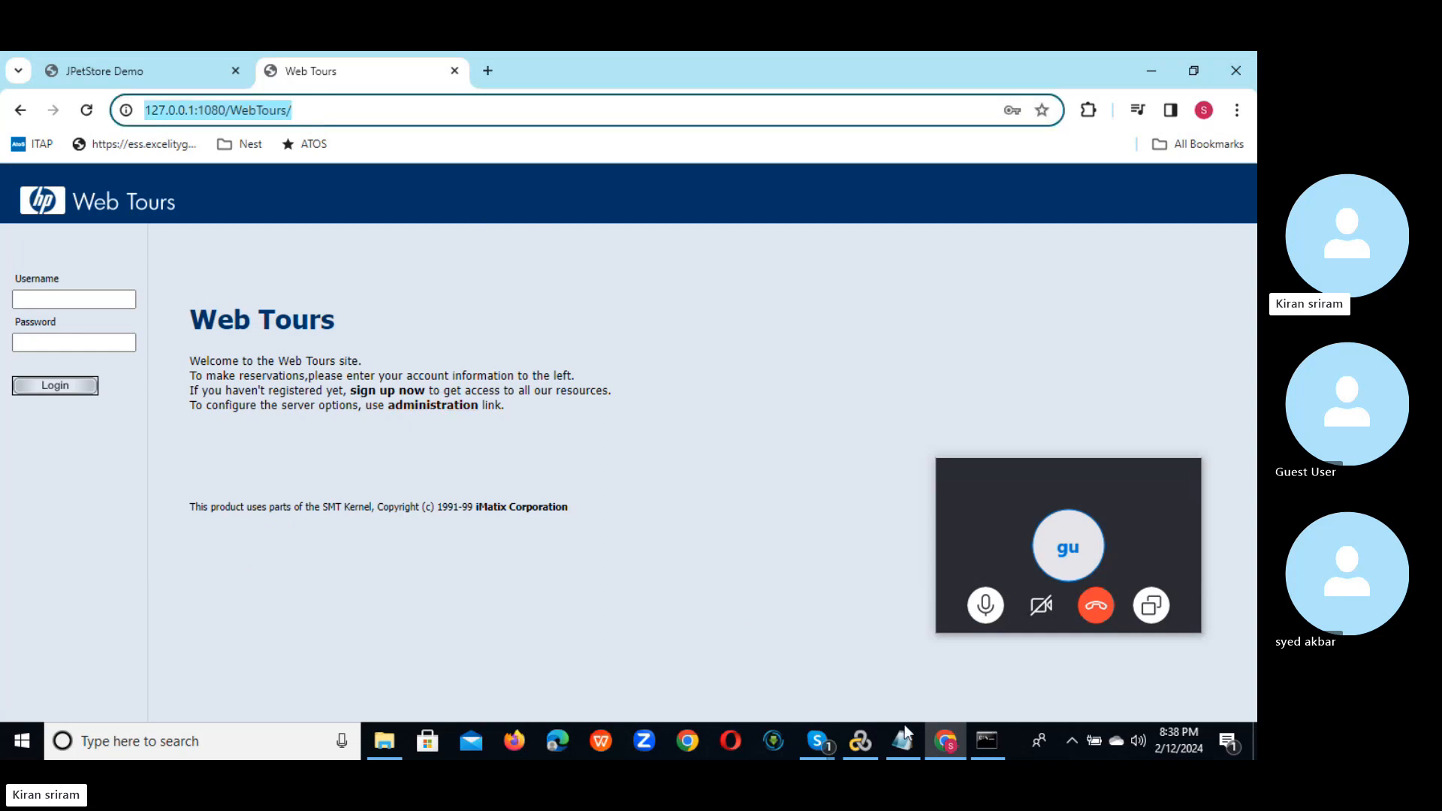
click(894, 741)
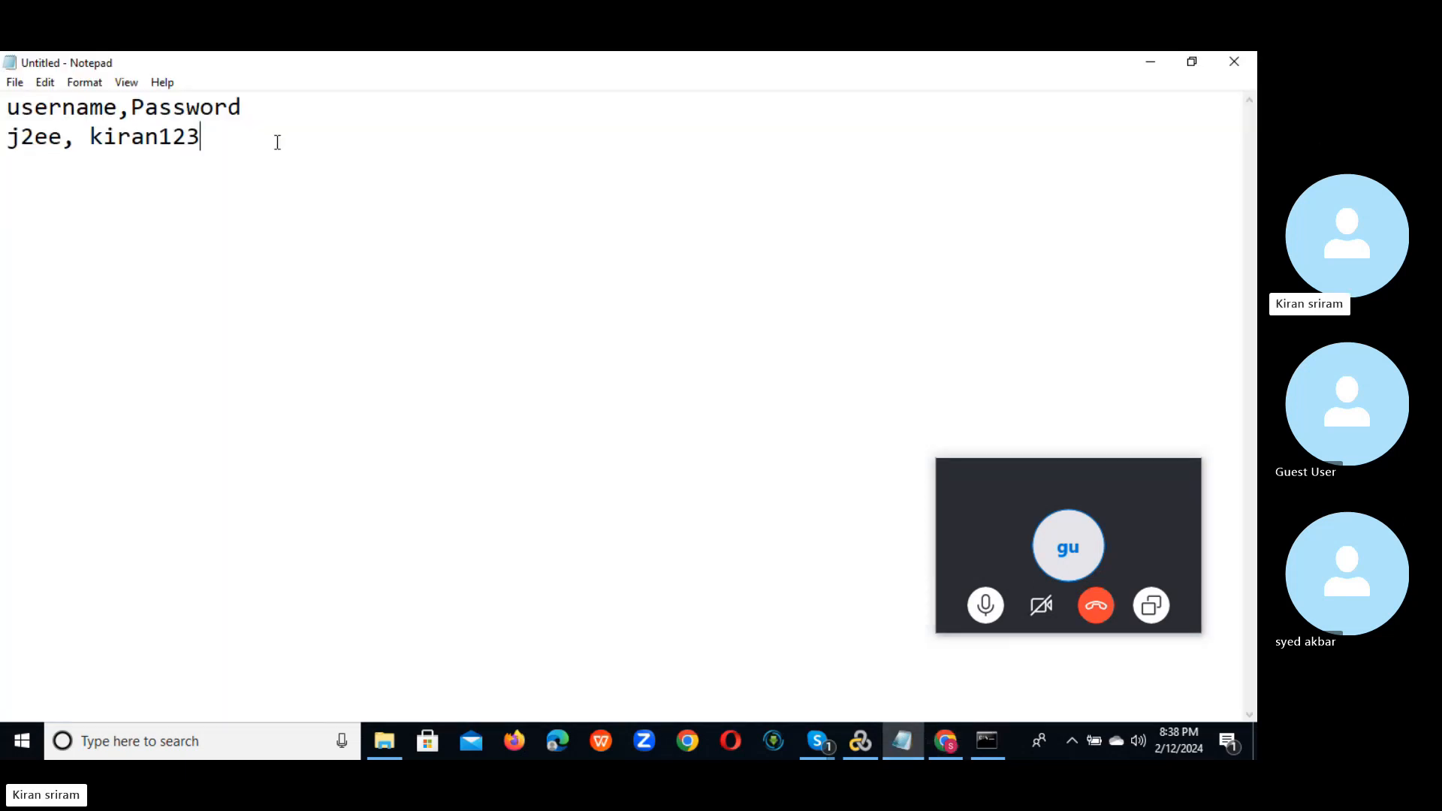
key(Return)
key(Return)
text(1.  Lunch the APP)
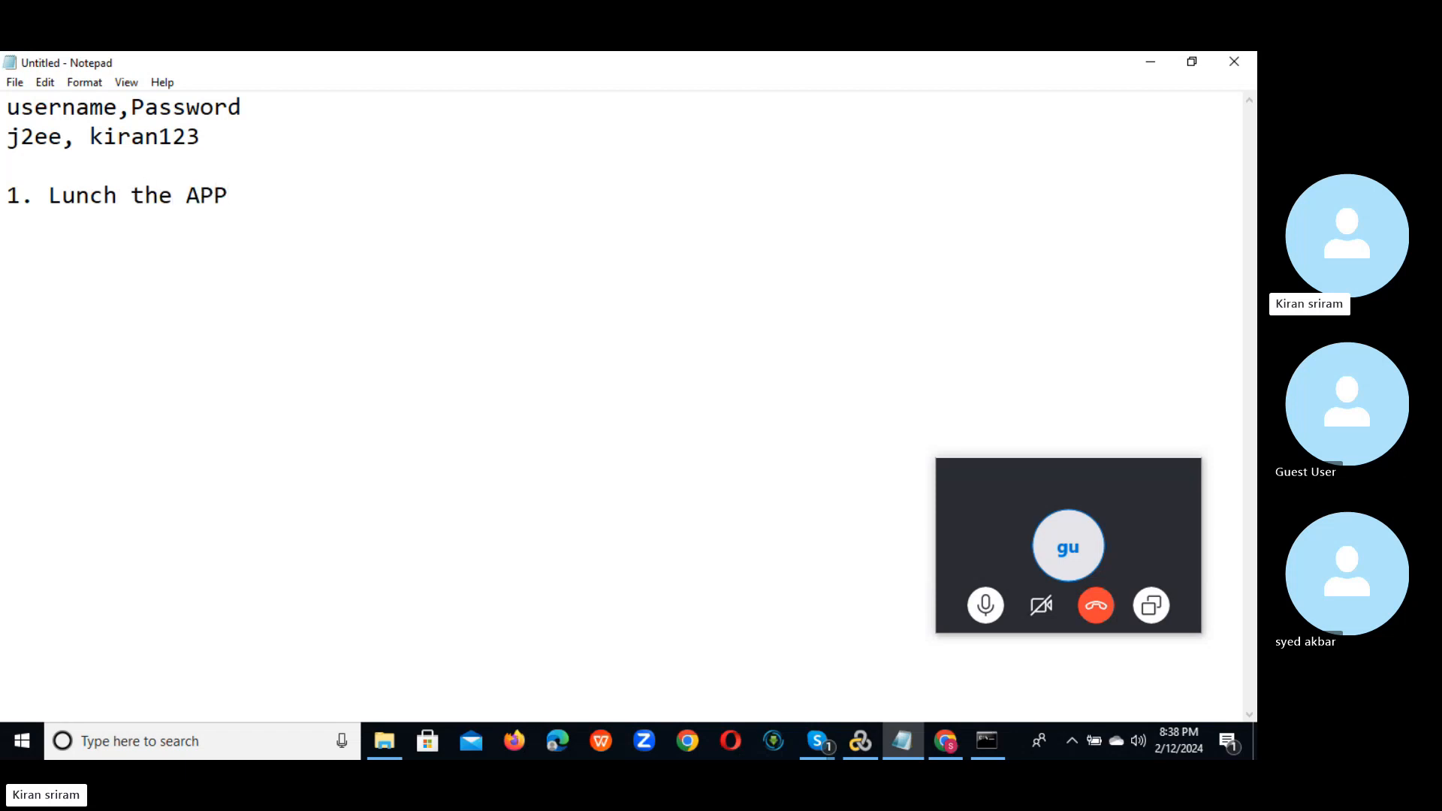
key(Return)
text(2. Click signup)
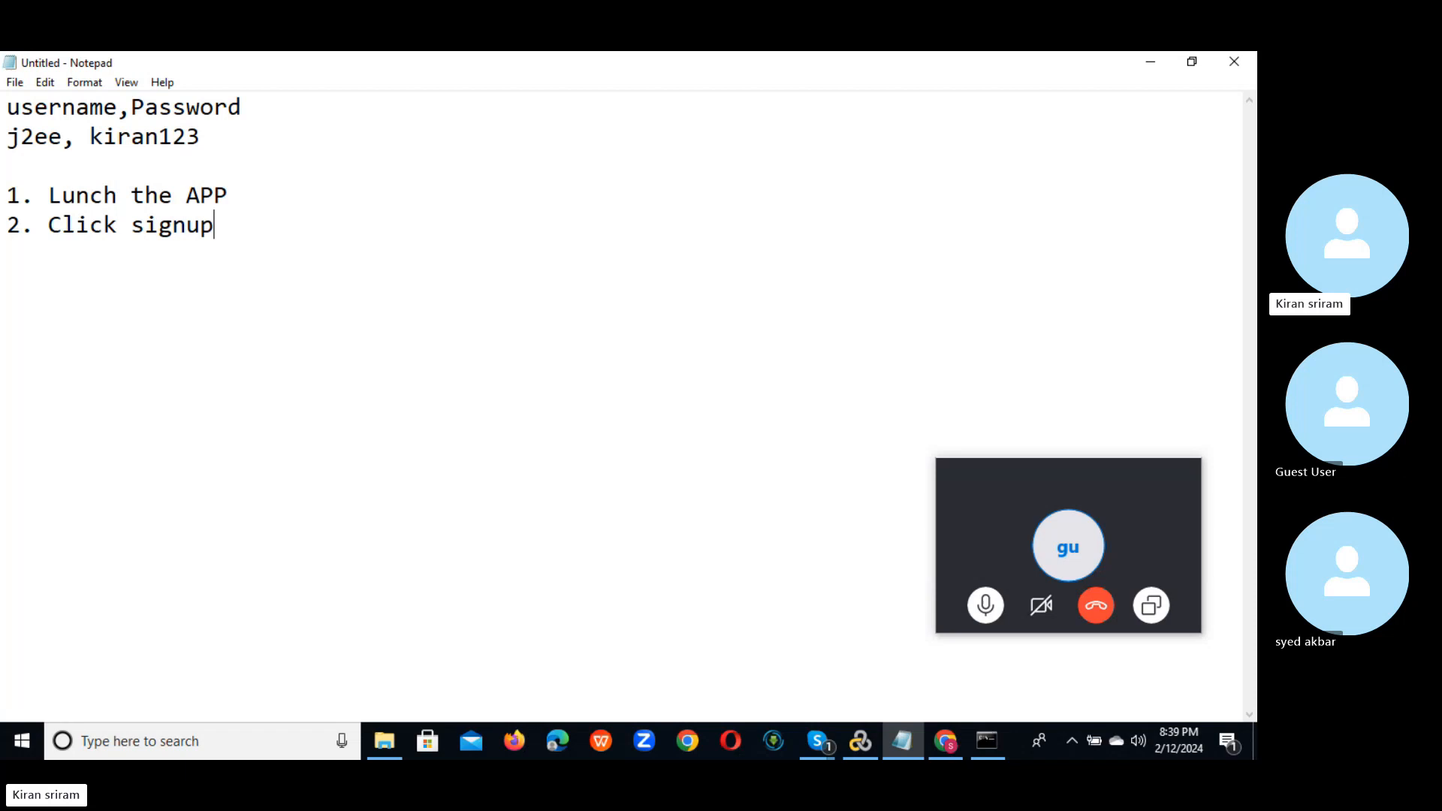
Step: Add '3. Enter details', '4. Click on continue', '5. Logout', then return to the browser
key(Return)
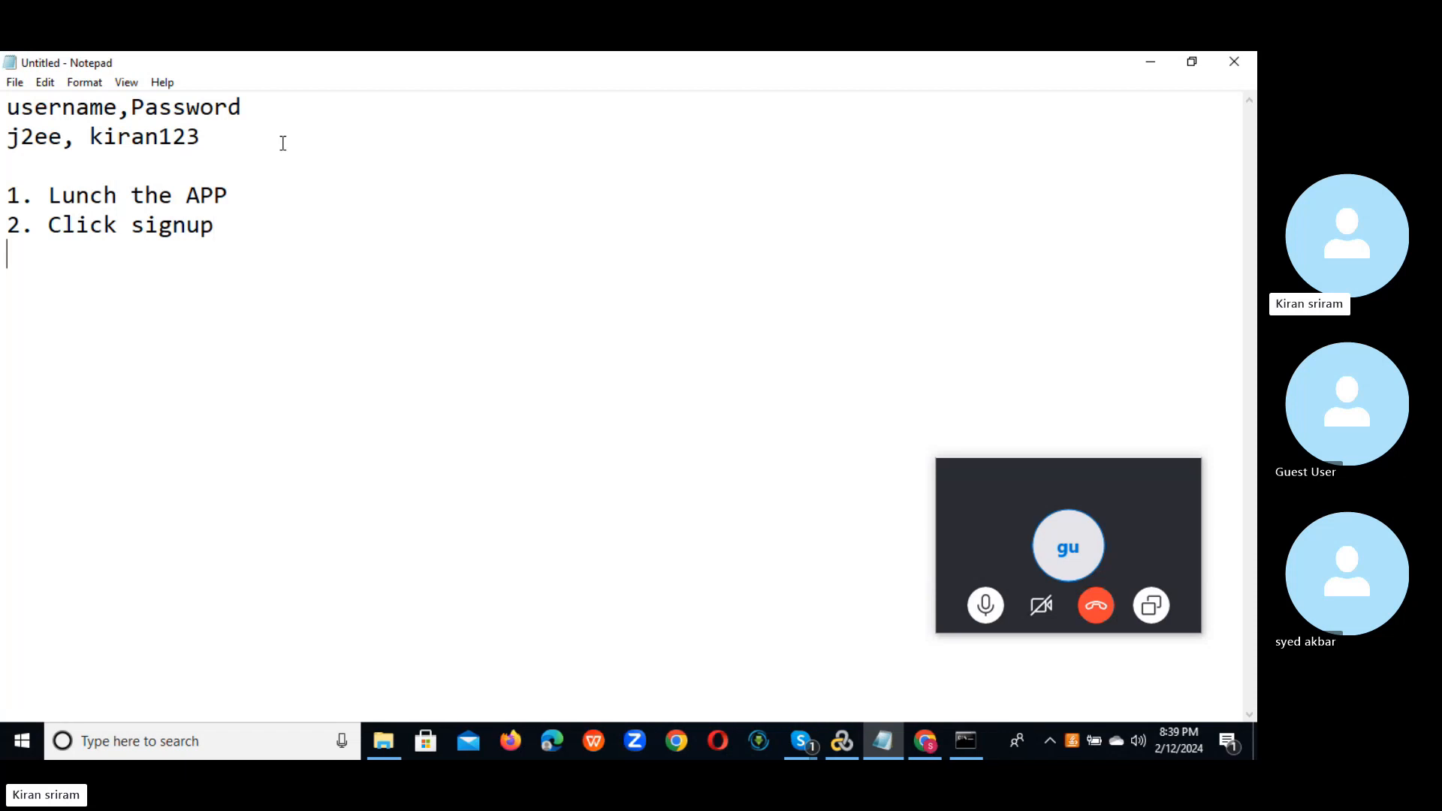
text(3. E)
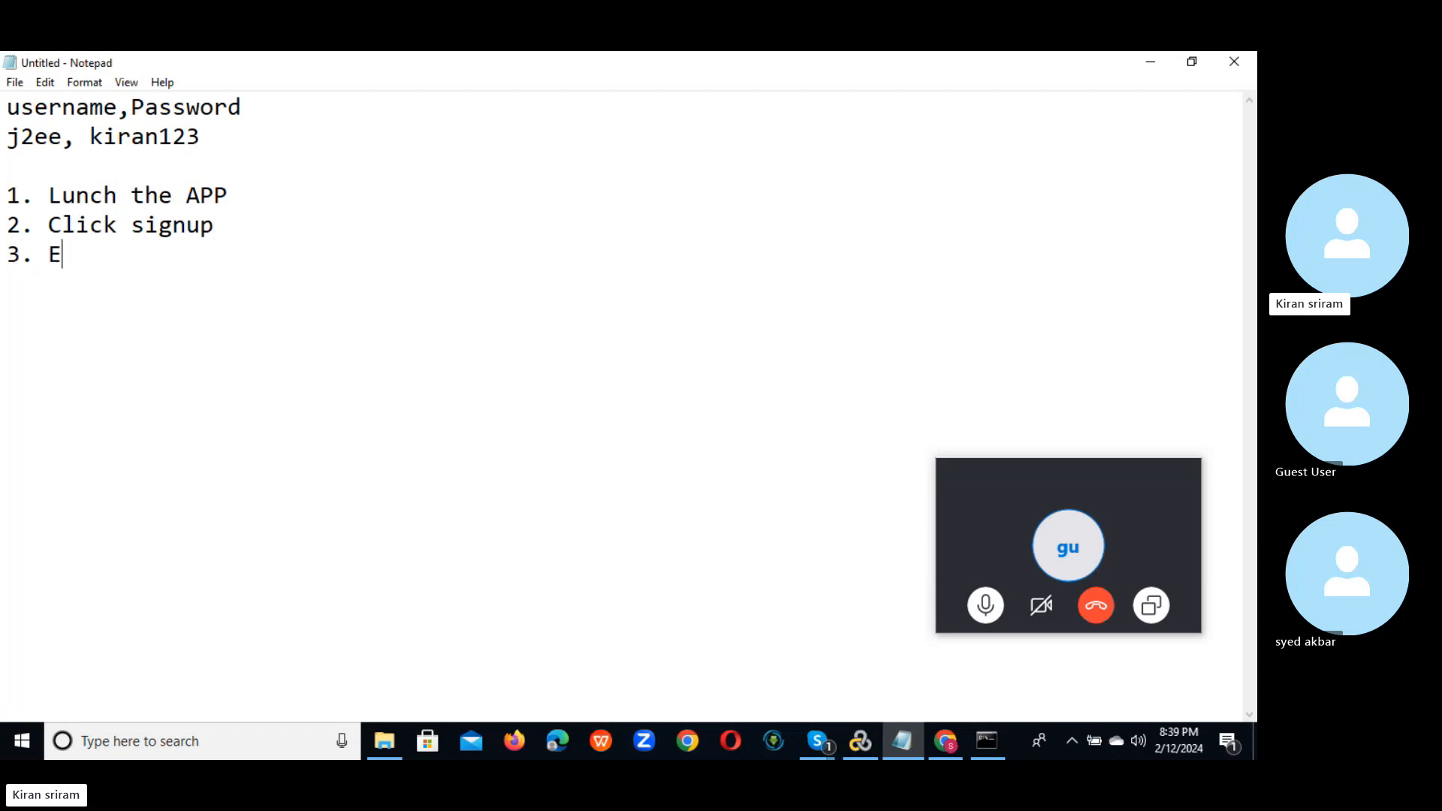
text(nter details)
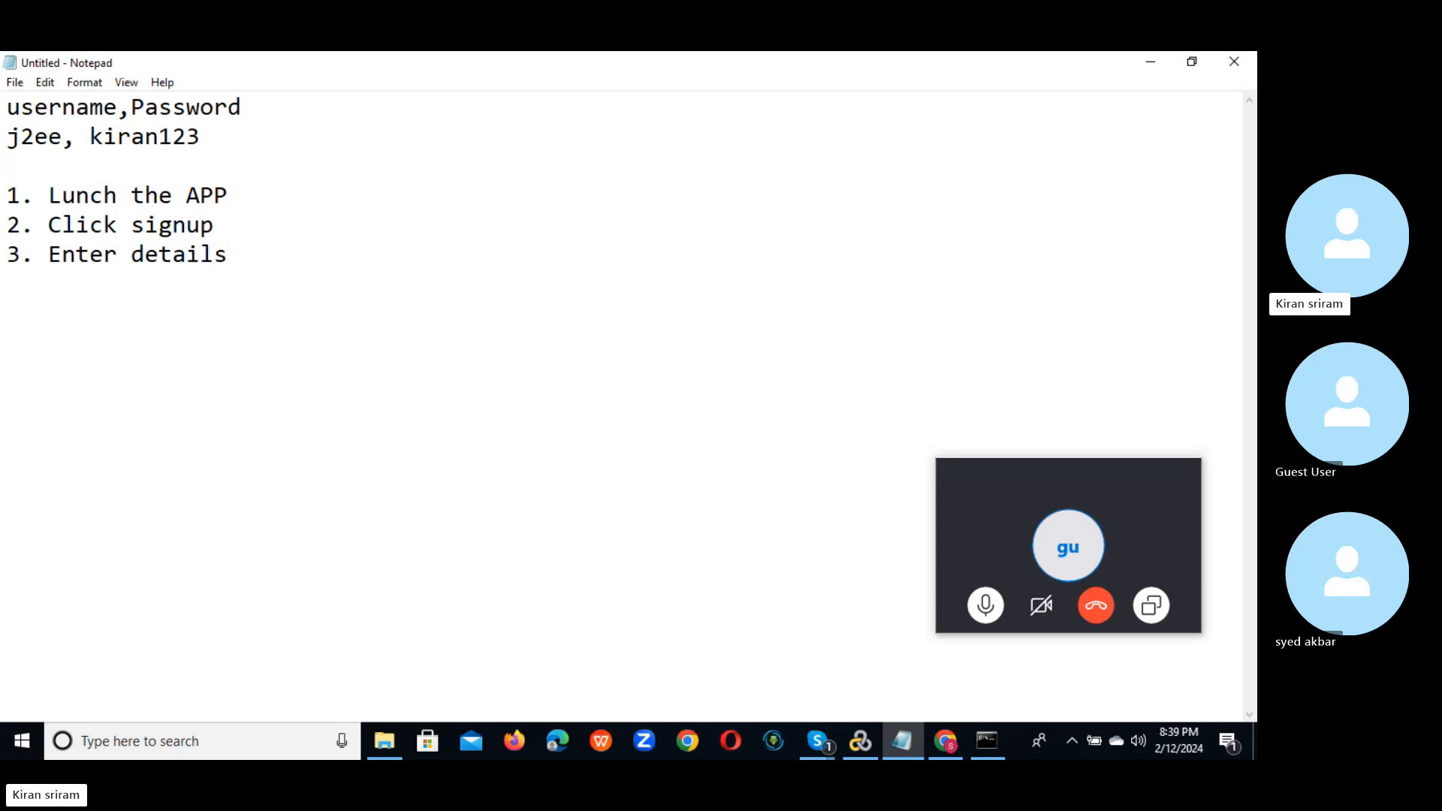
key(Return)
text(4. Click on co)
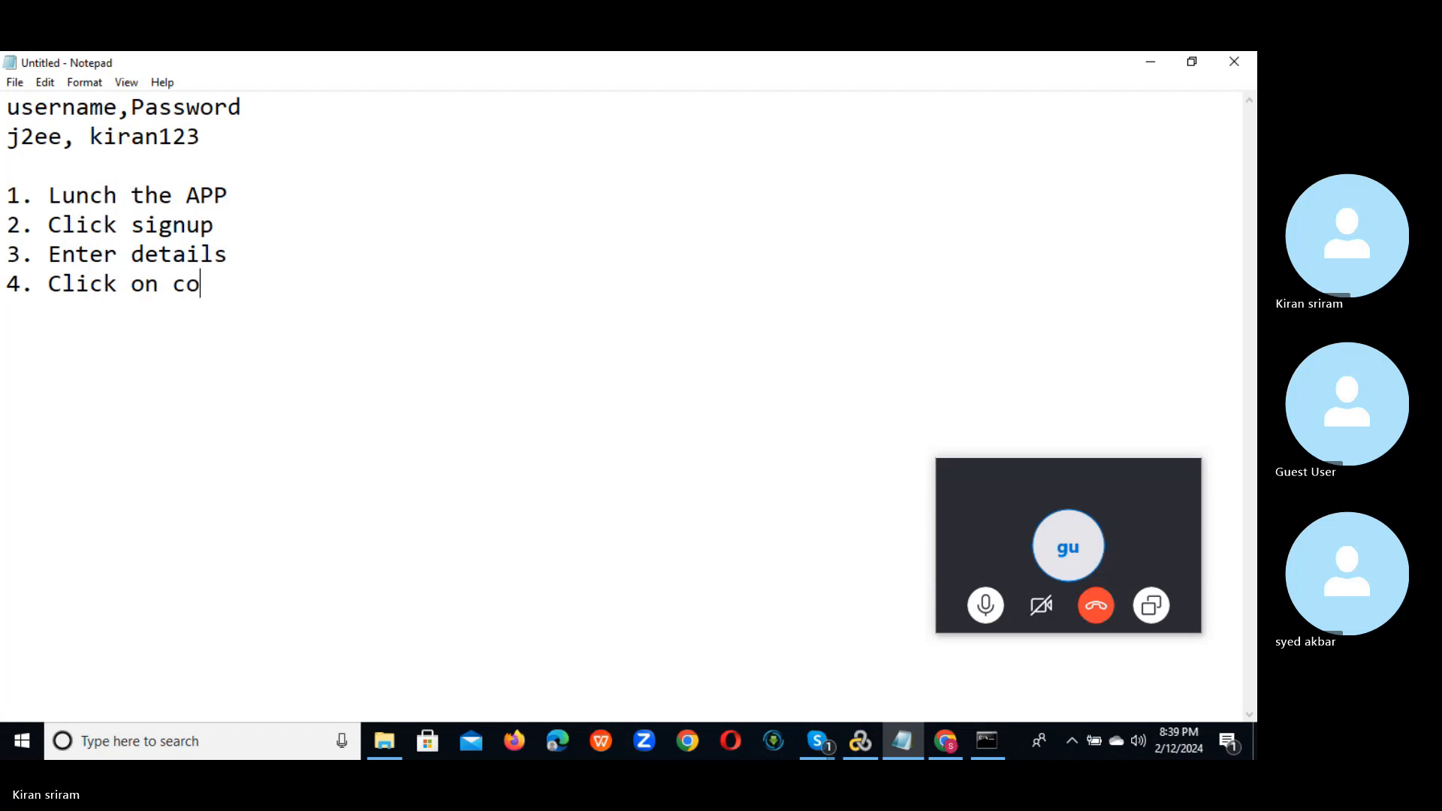
text(ntinue)
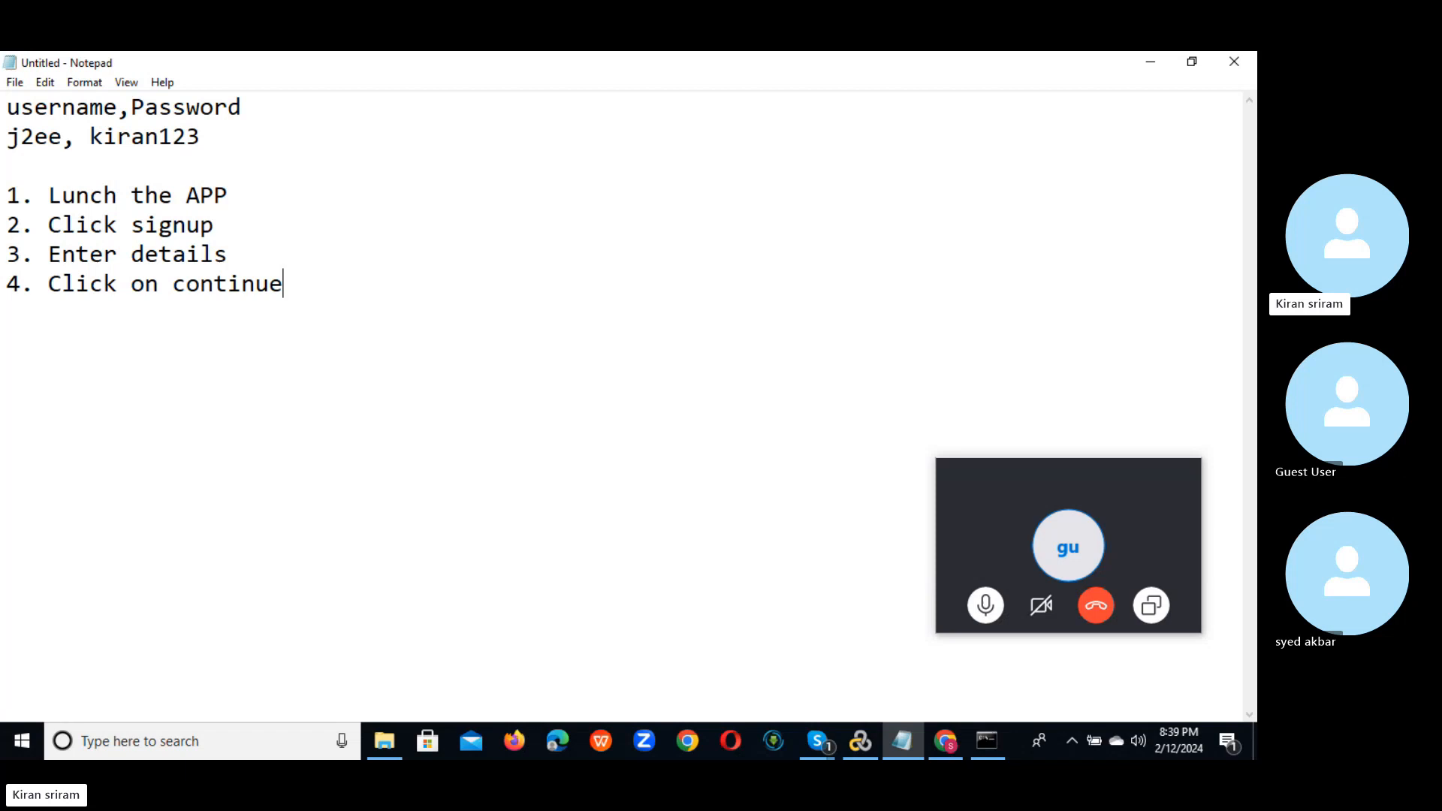
key(Return)
text(5. Logou)
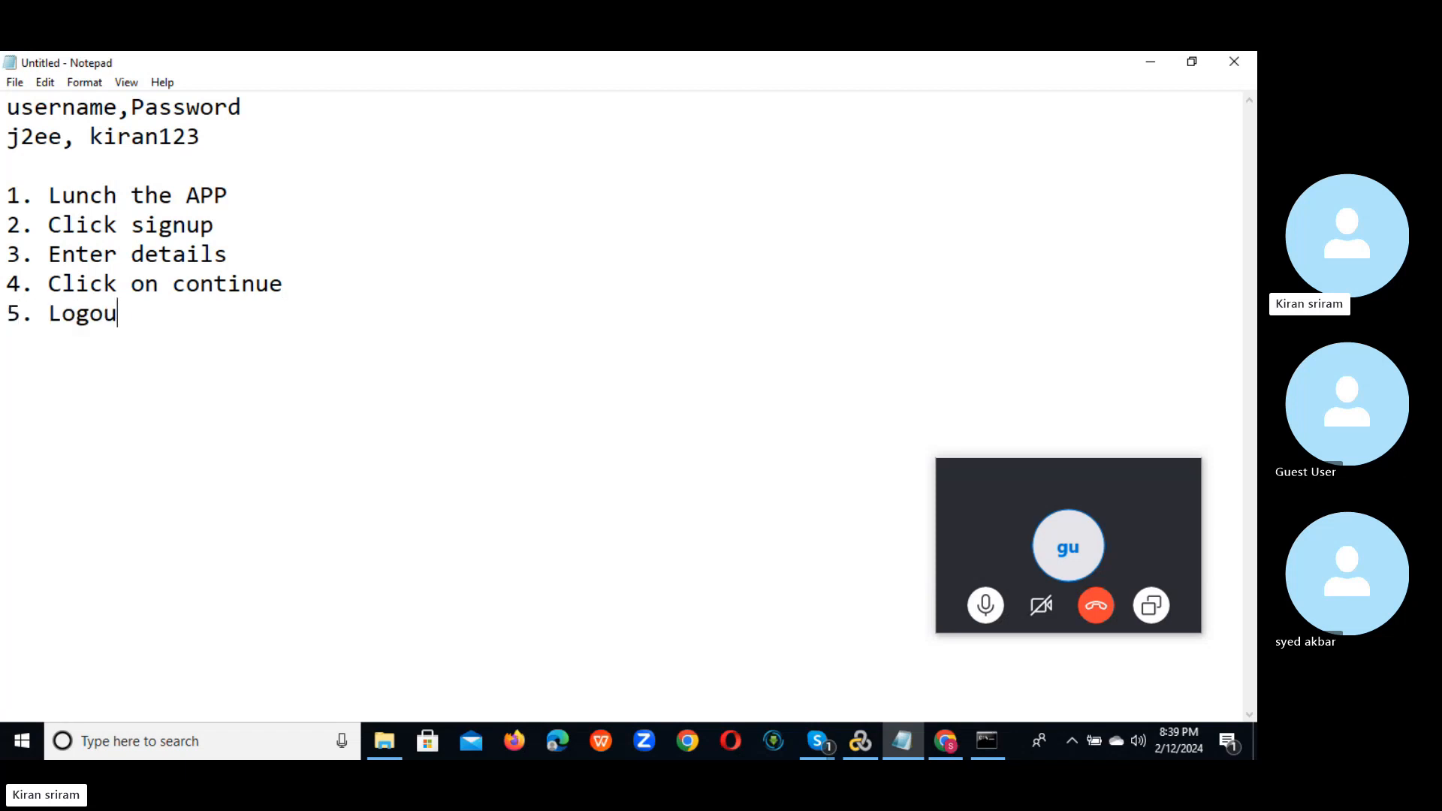
text(t)
drag(134, 313, 7, 198)
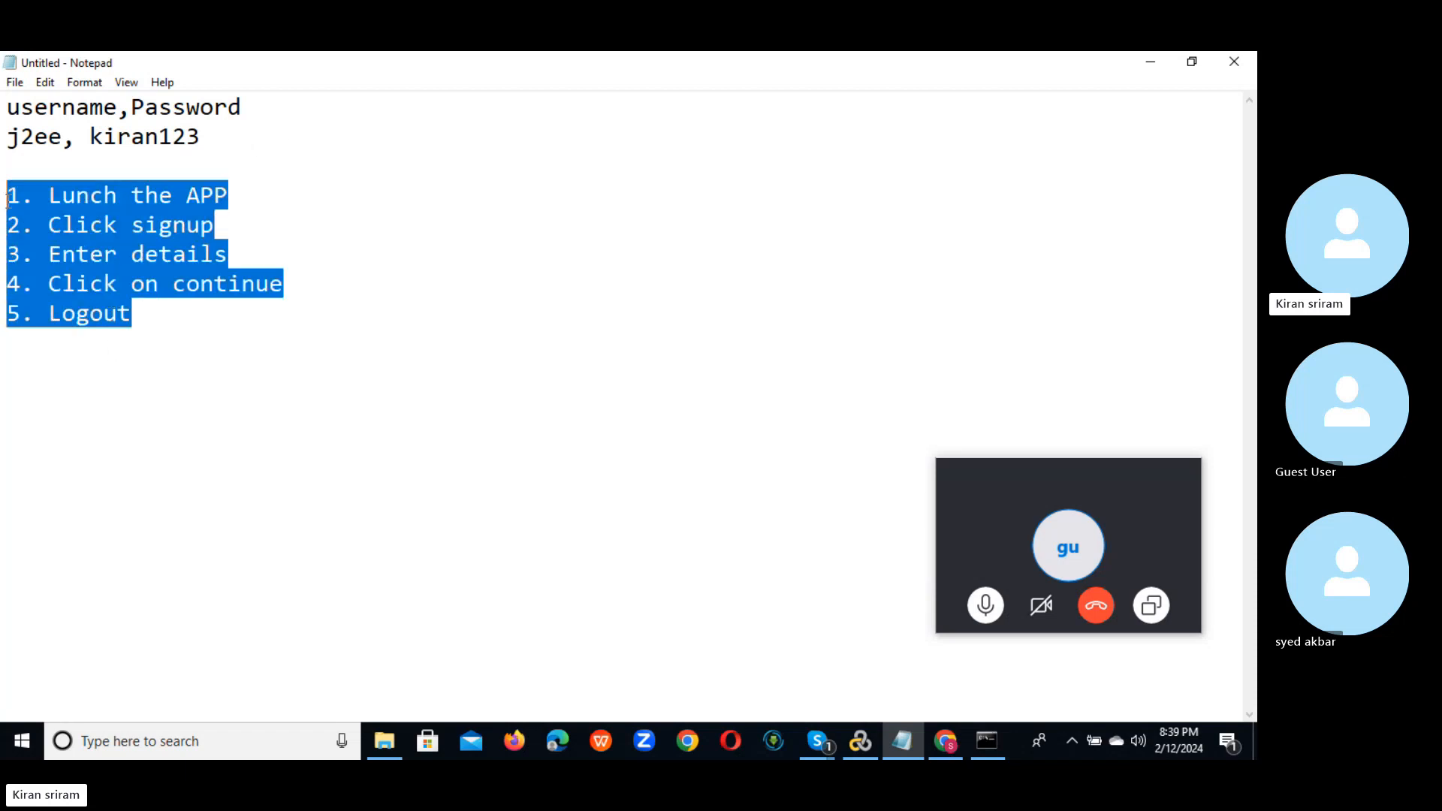
click(47, 197)
key(alt+Tab)
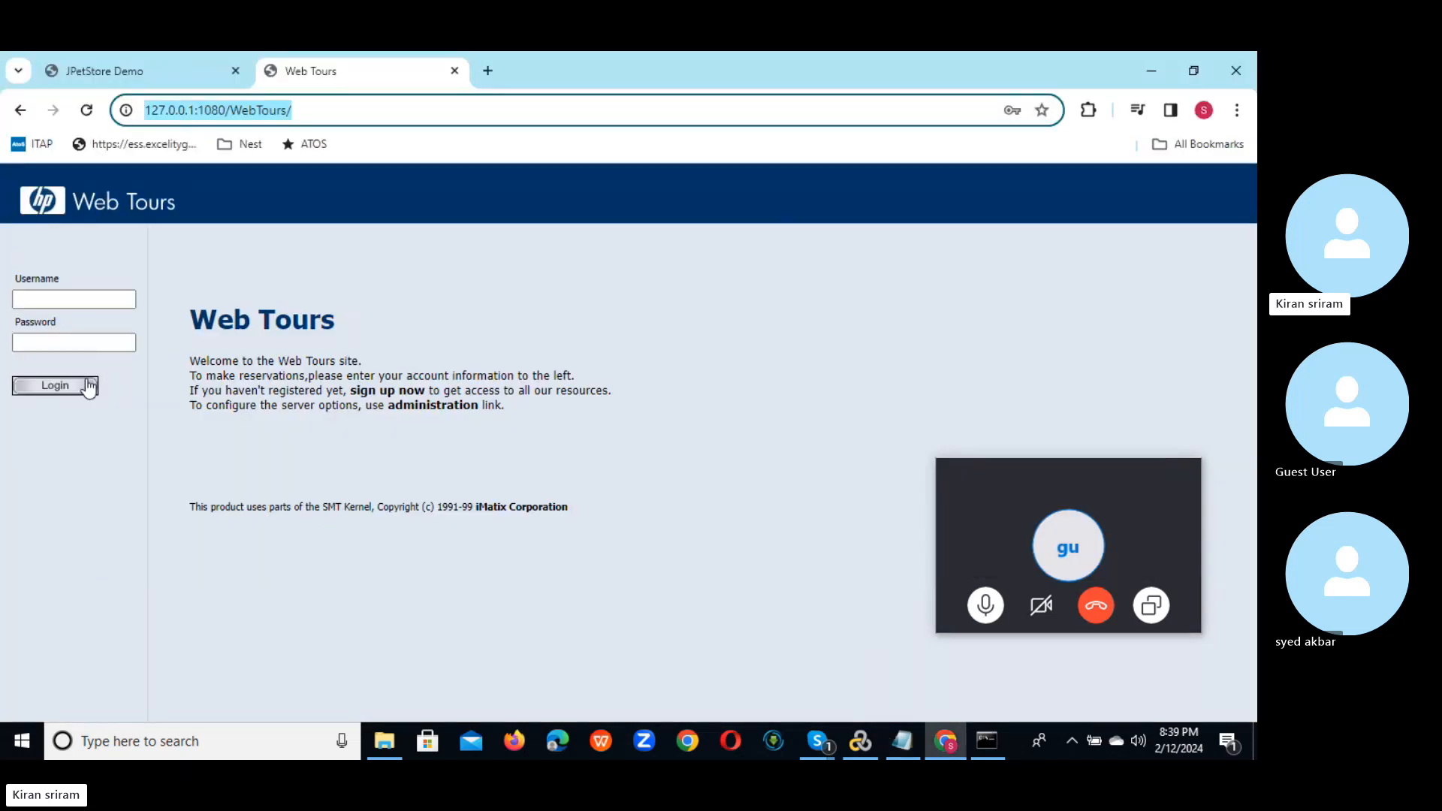
Step: Open the Web Tours sign-up form, step from Username through City/State/Zip, then show the desktop
click(371, 391)
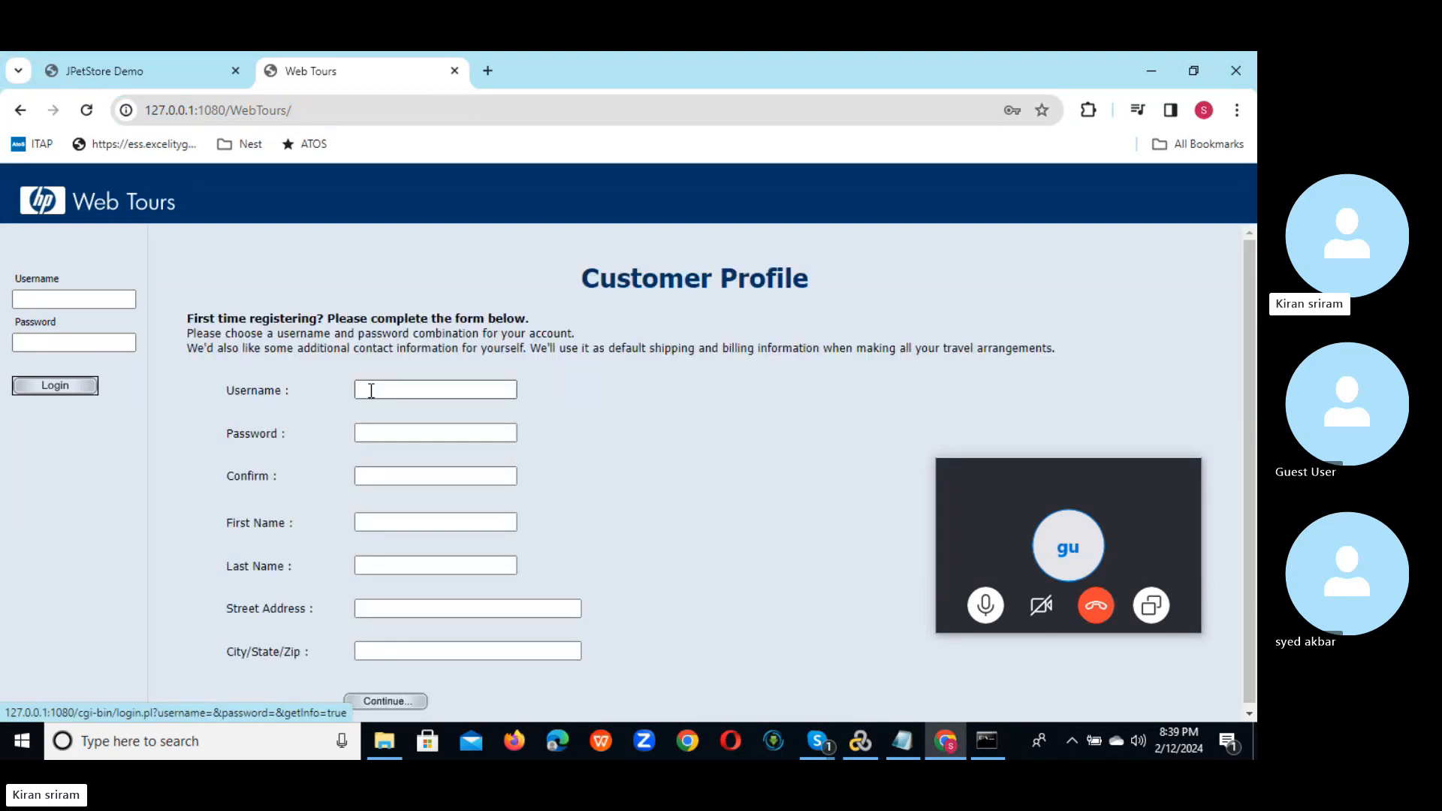
click(425, 391)
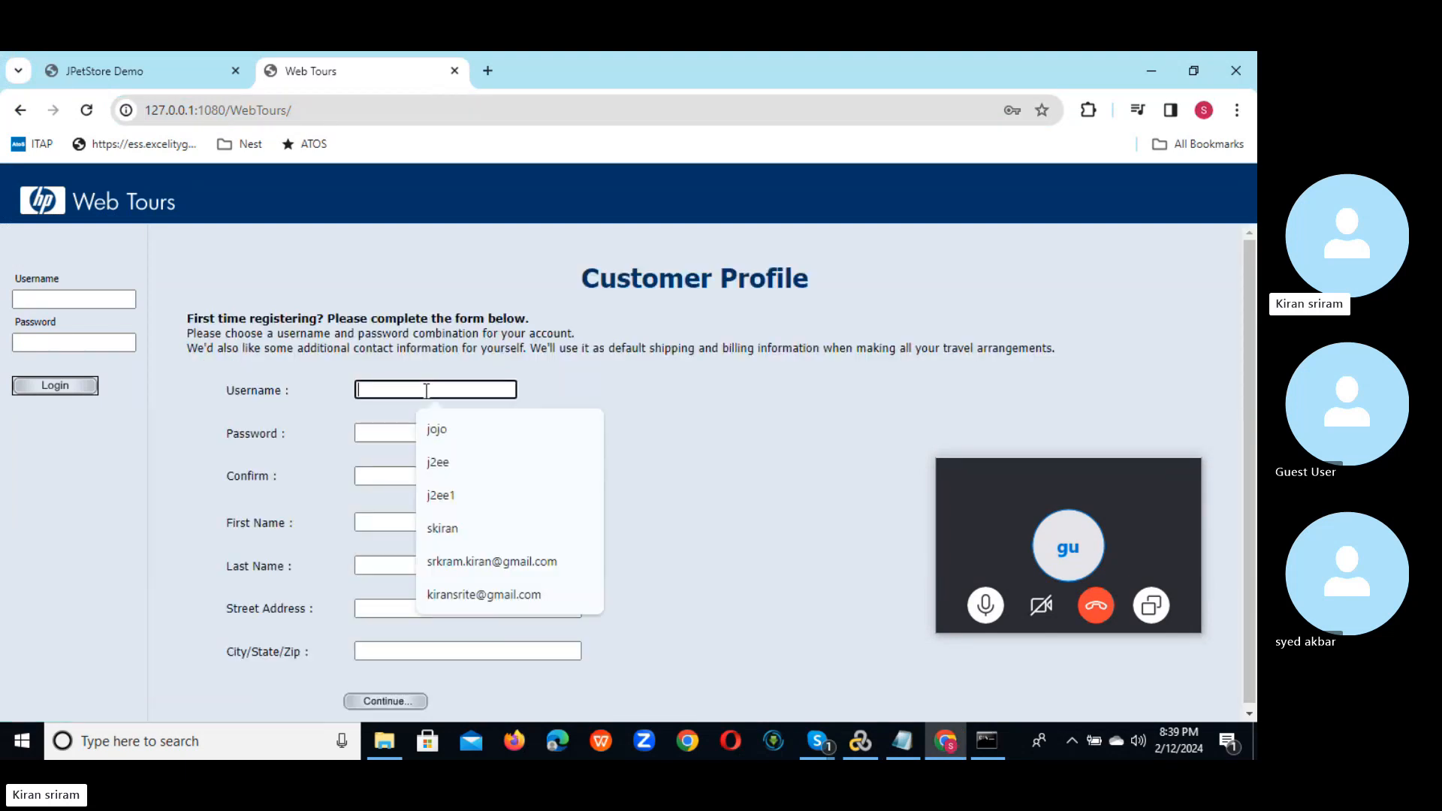
click(368, 438)
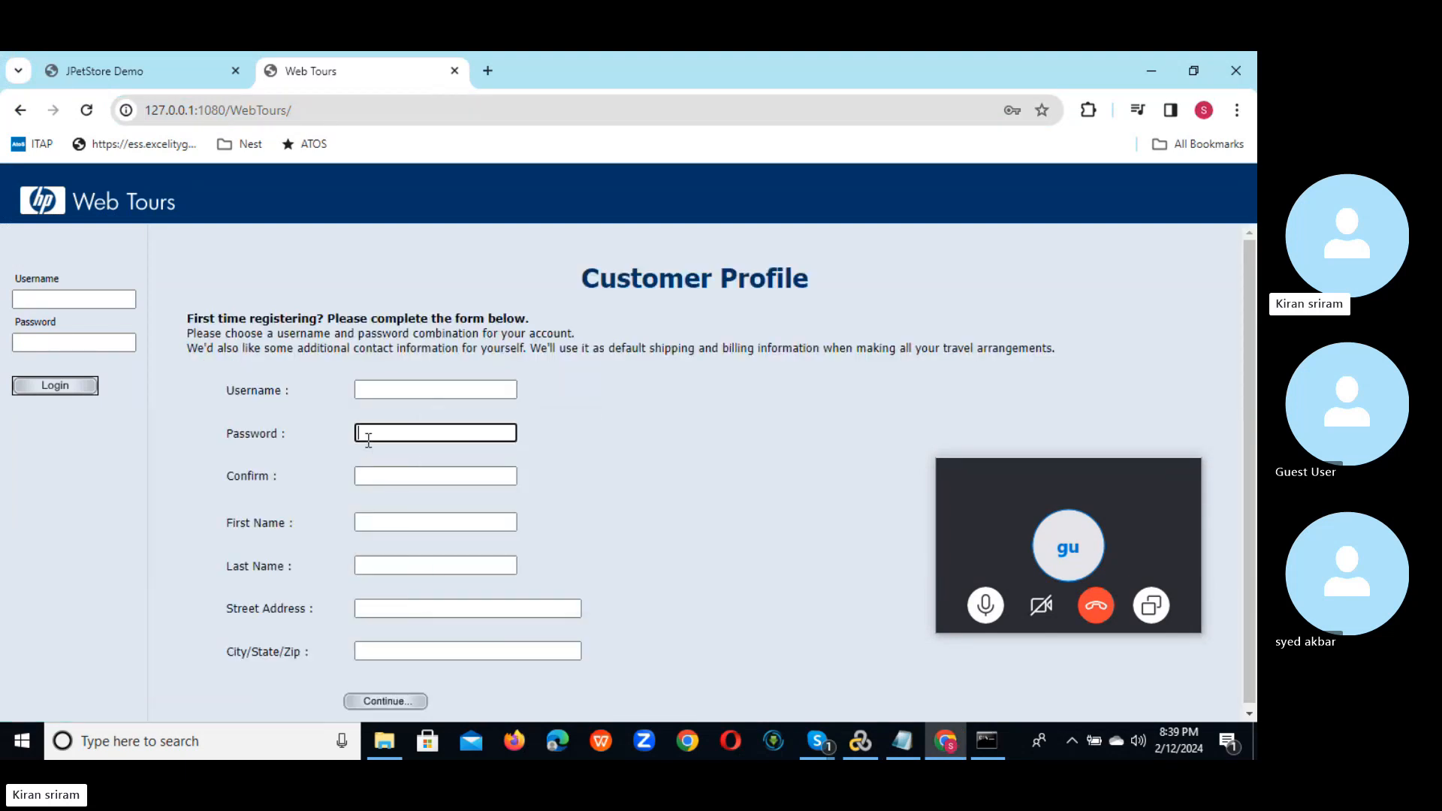
click(378, 478)
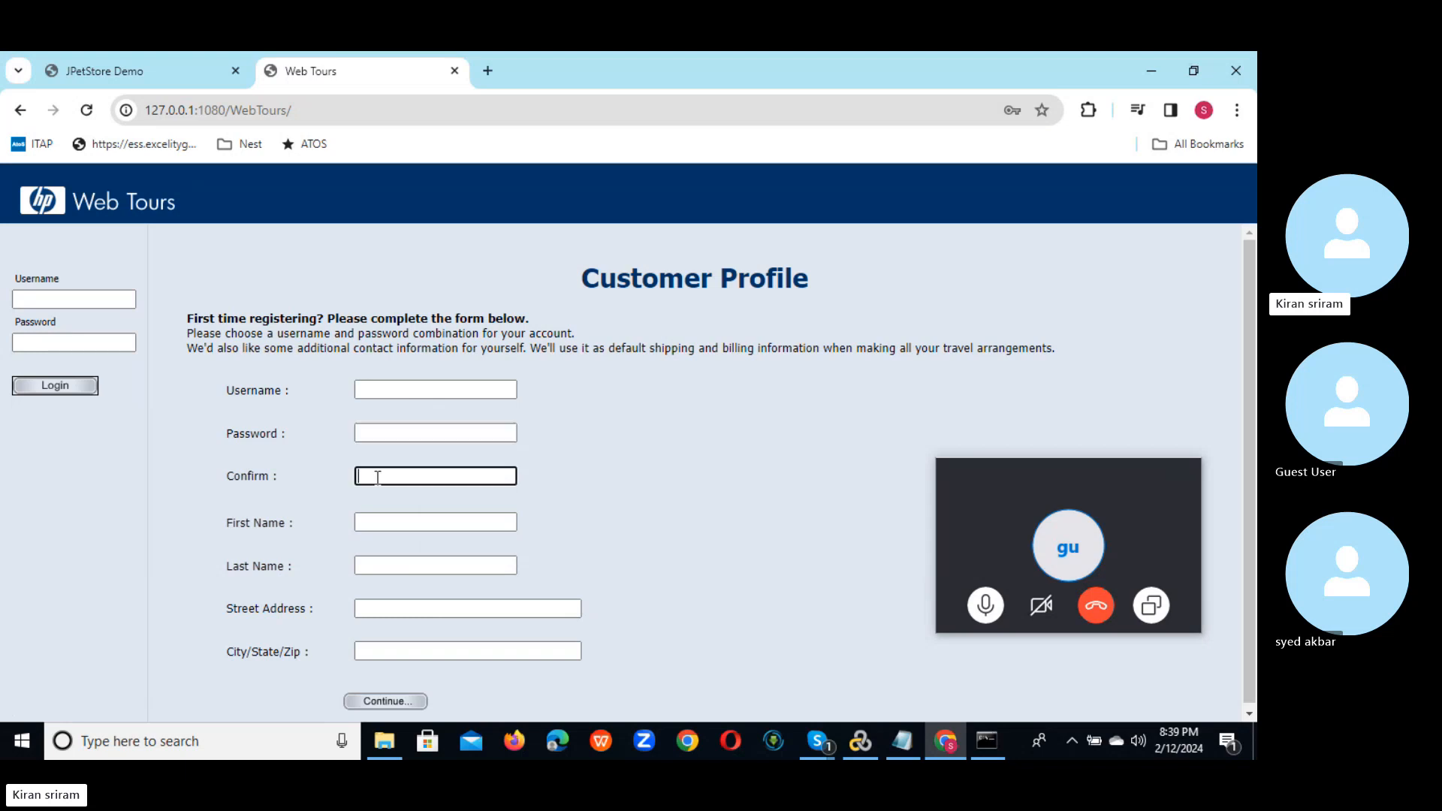
click(397, 389)
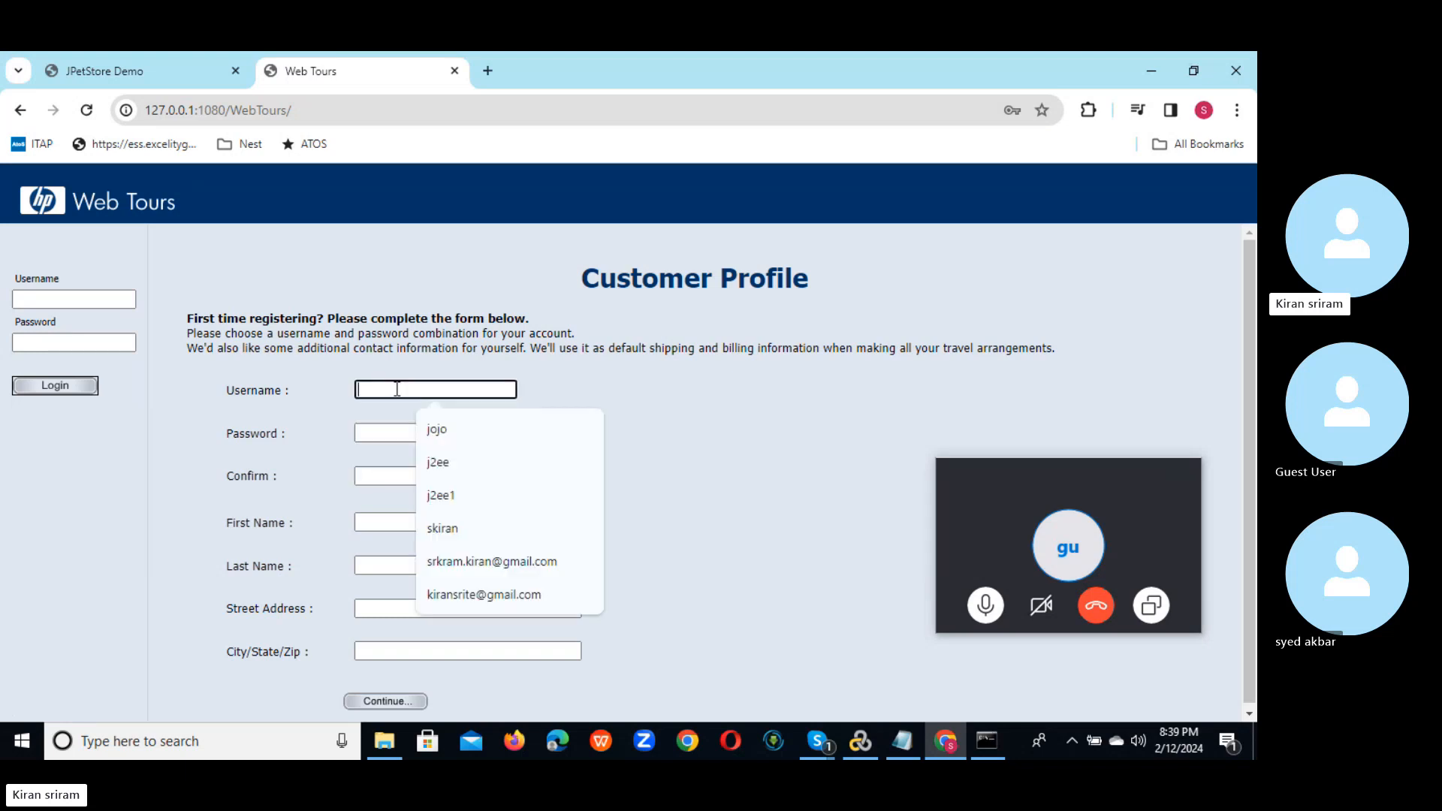
click(368, 433)
click(373, 518)
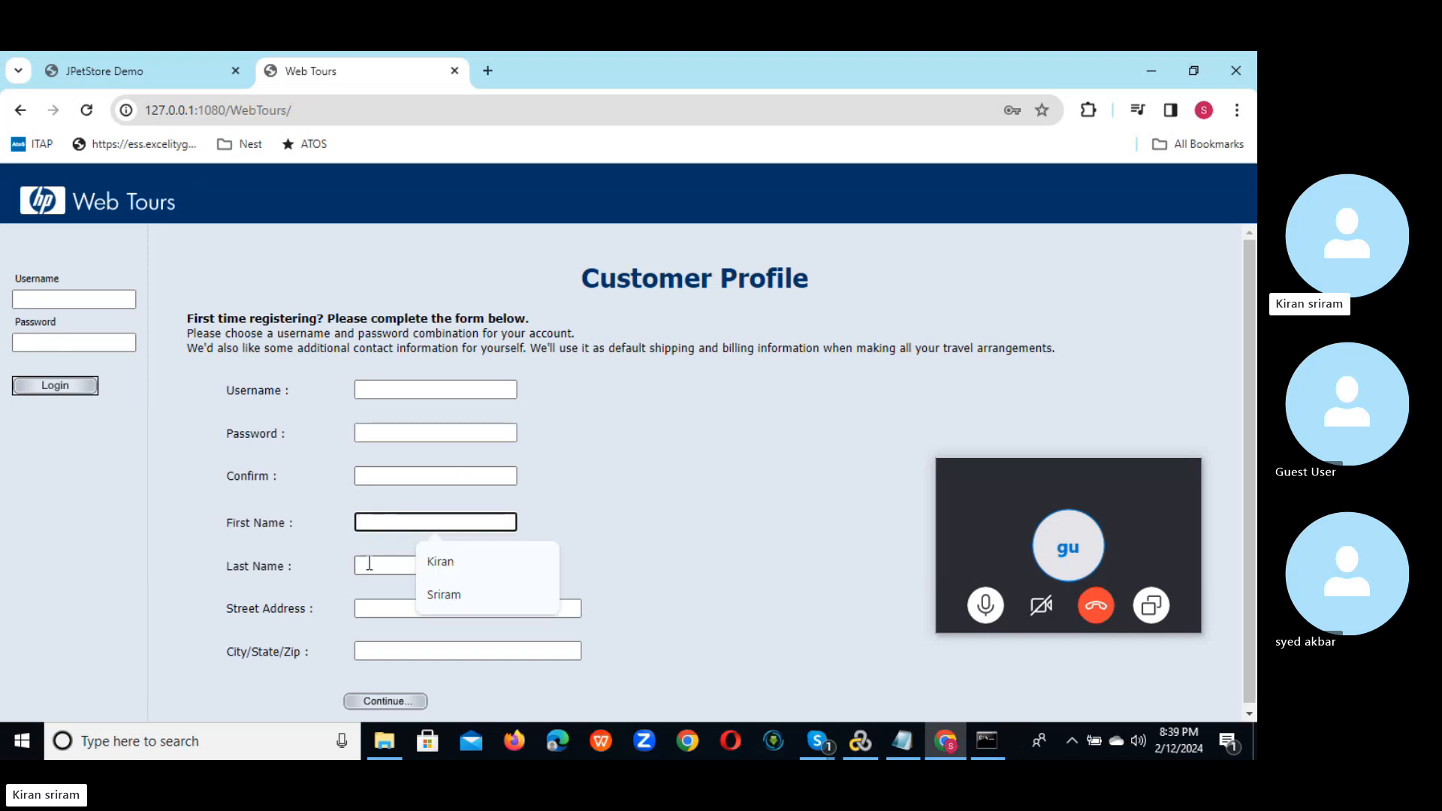
click(369, 563)
click(368, 604)
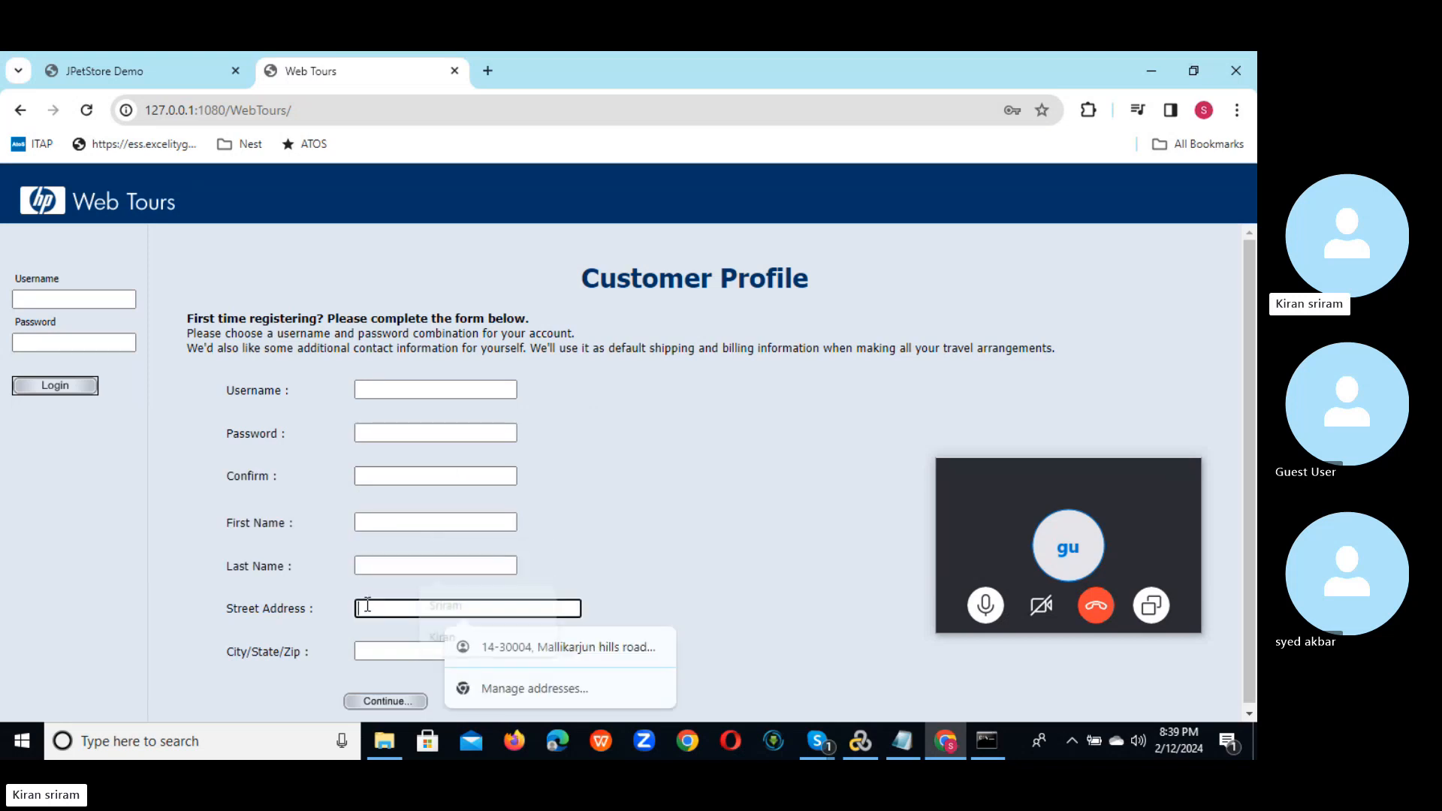
click(379, 654)
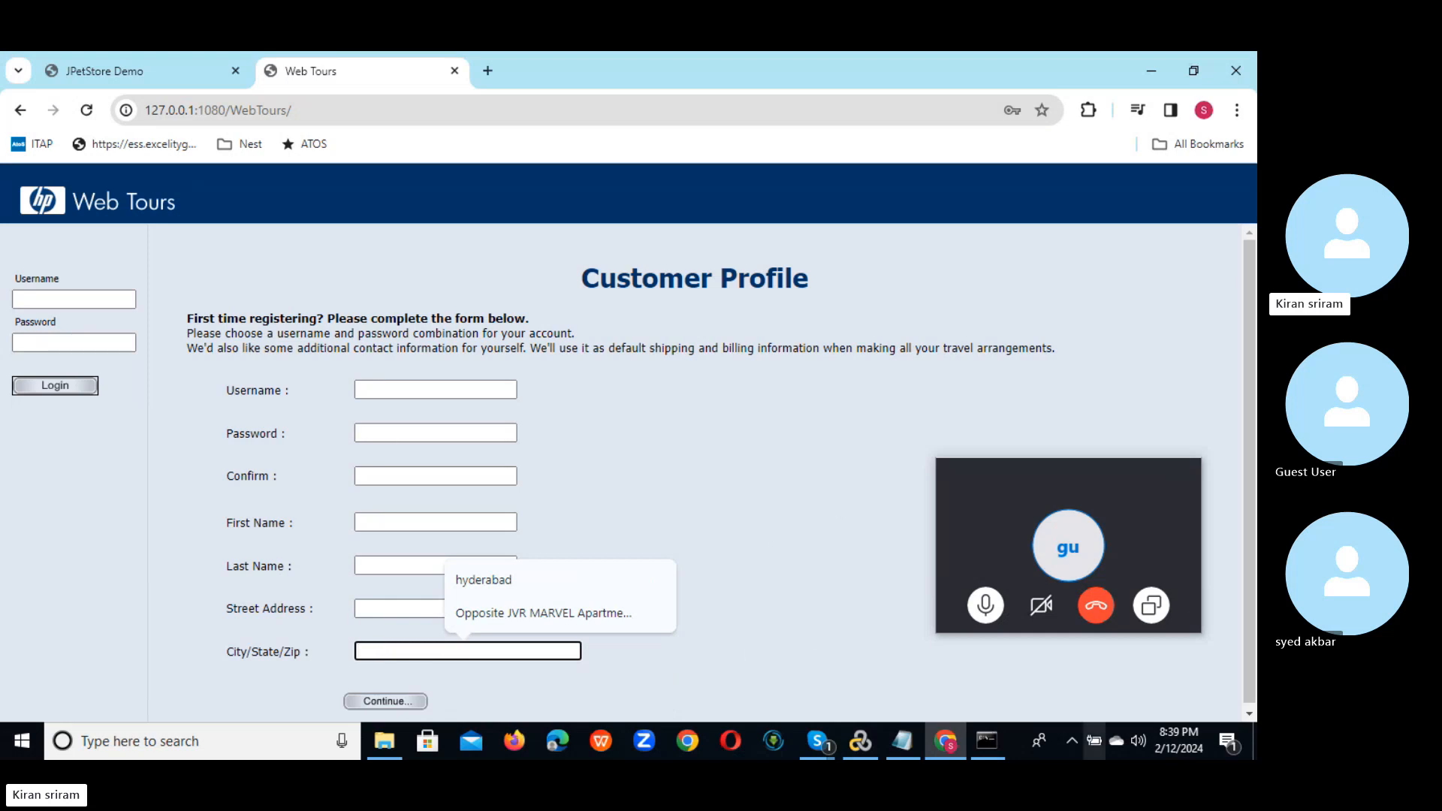
click(1254, 749)
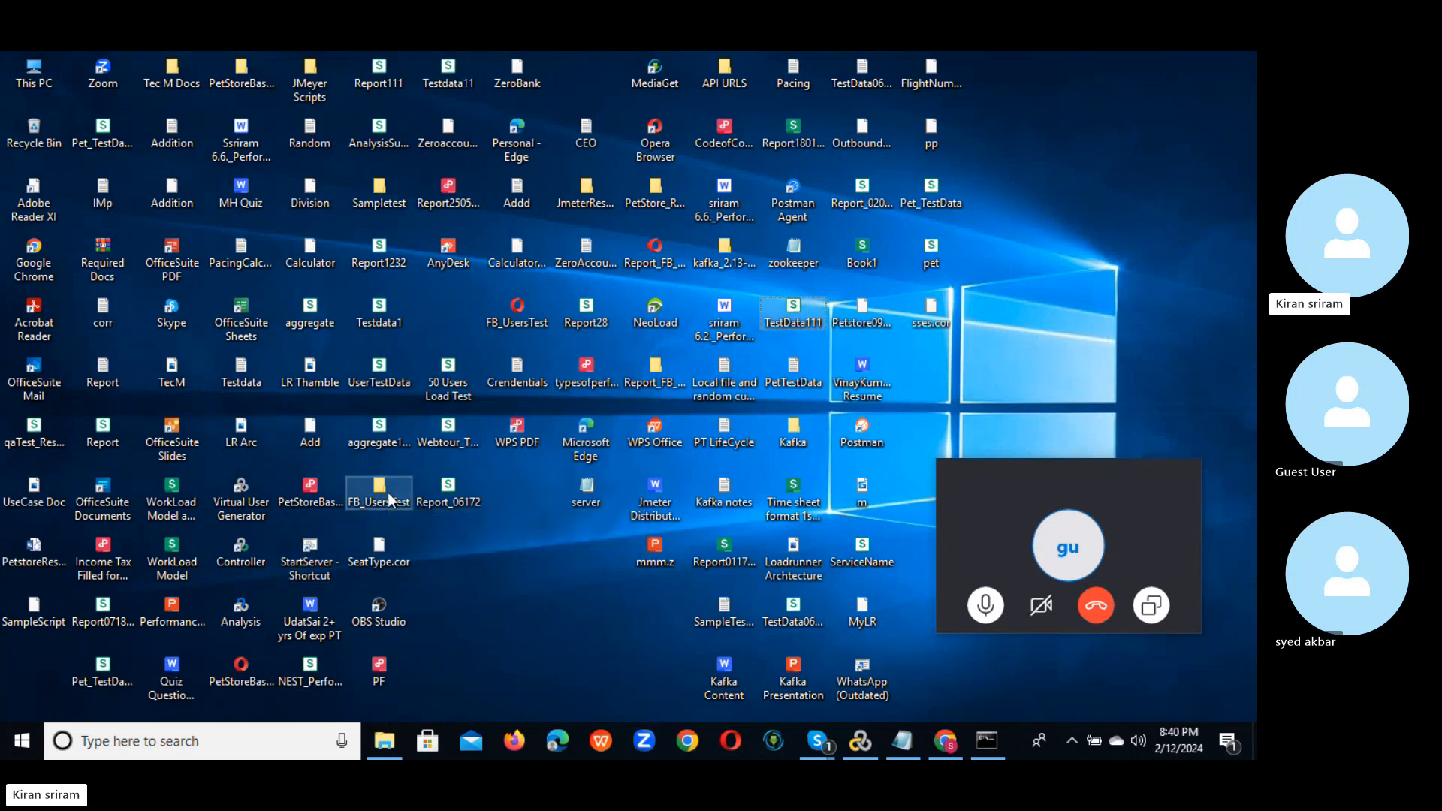
Step: Open TestData111.csv from the desktop in WPS Office, then bring up File Explorer at Documents
key(t)
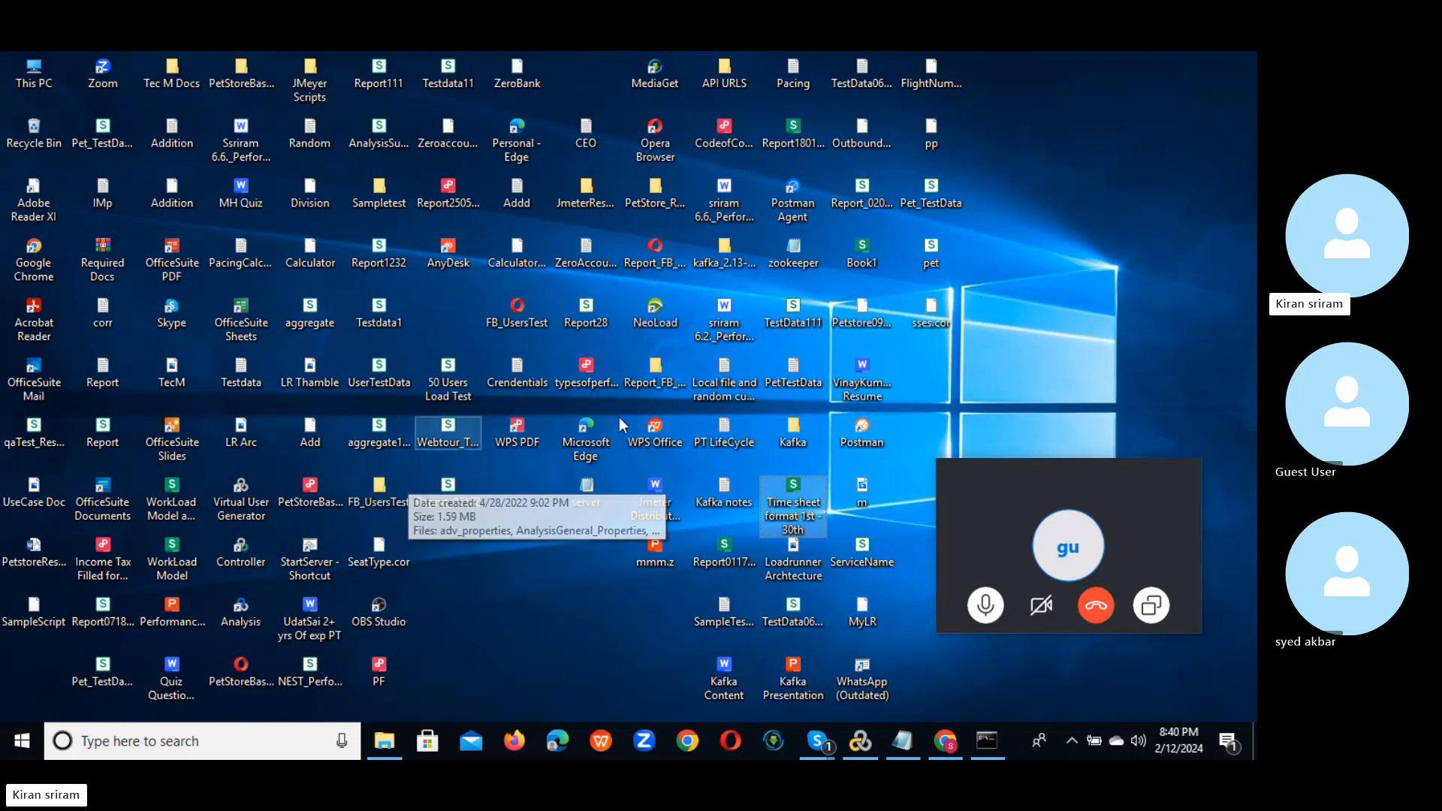
click(805, 323)
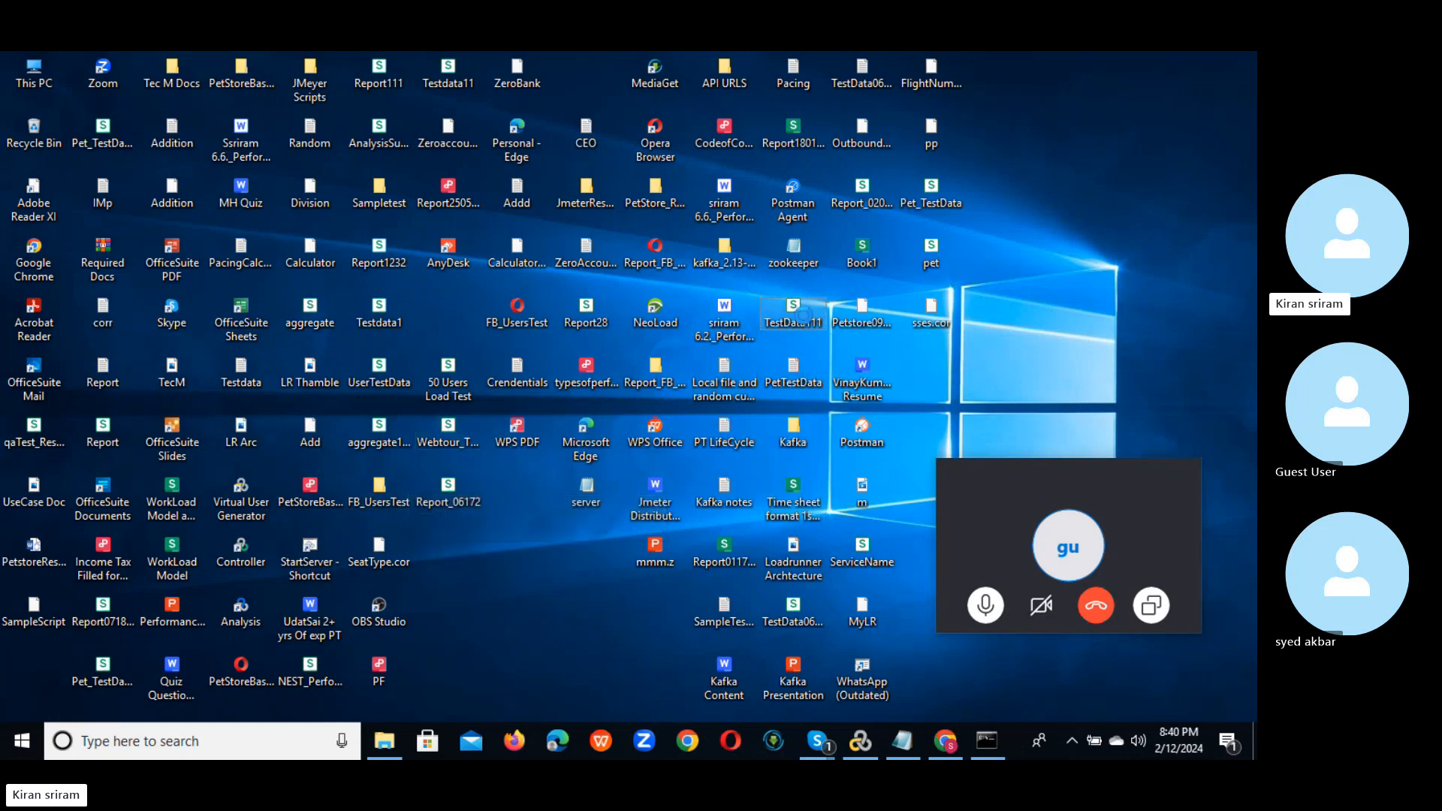
right_click(805, 323)
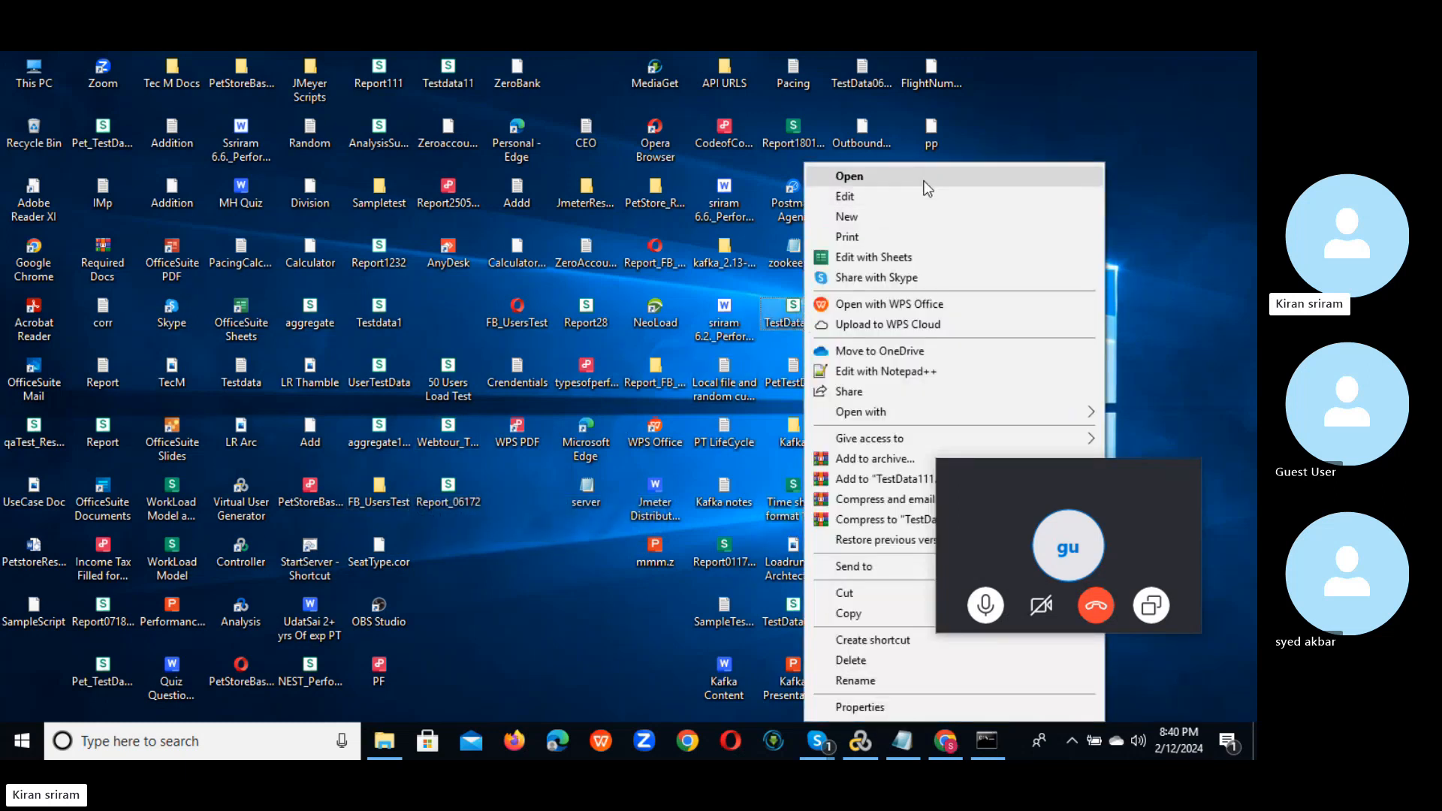
click(917, 179)
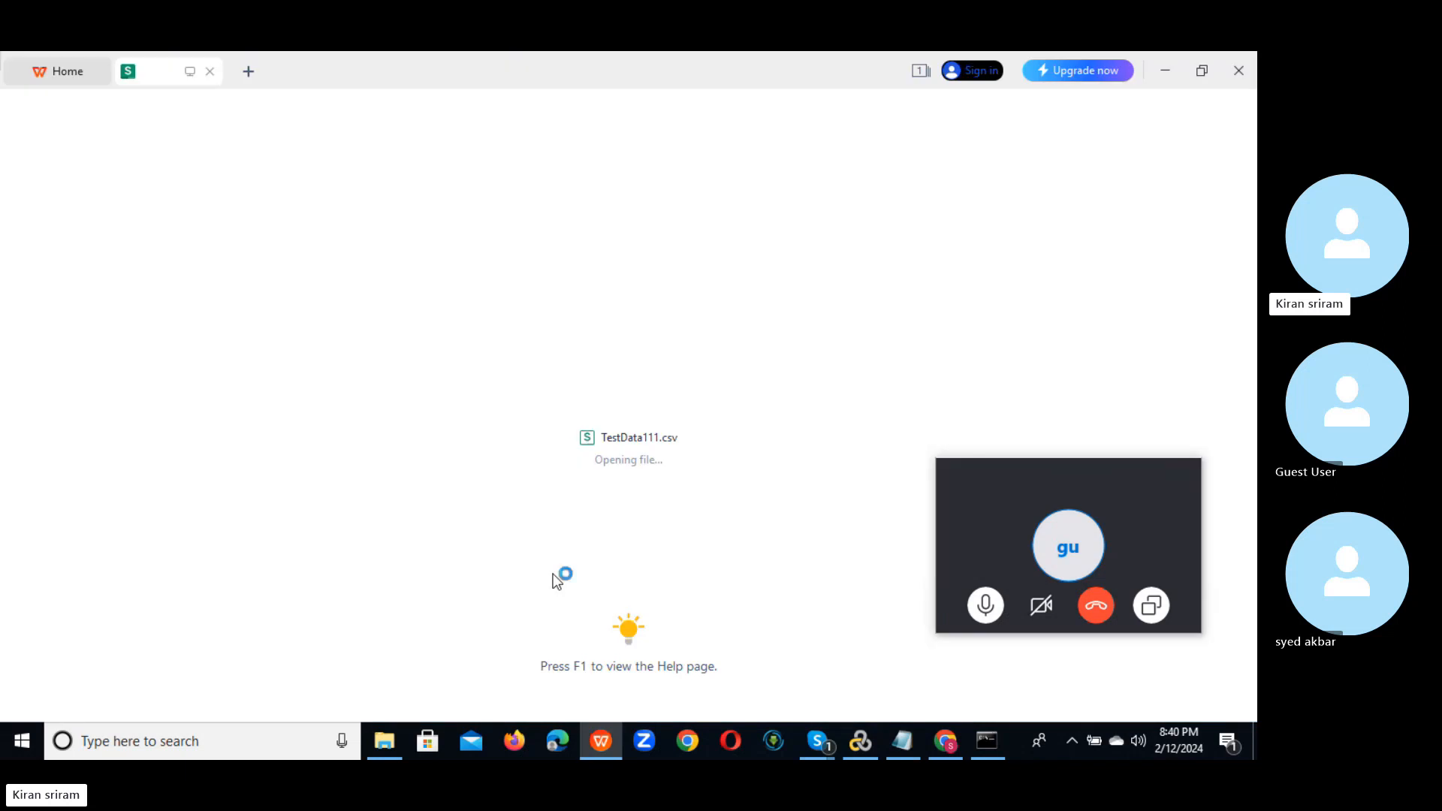
click(383, 741)
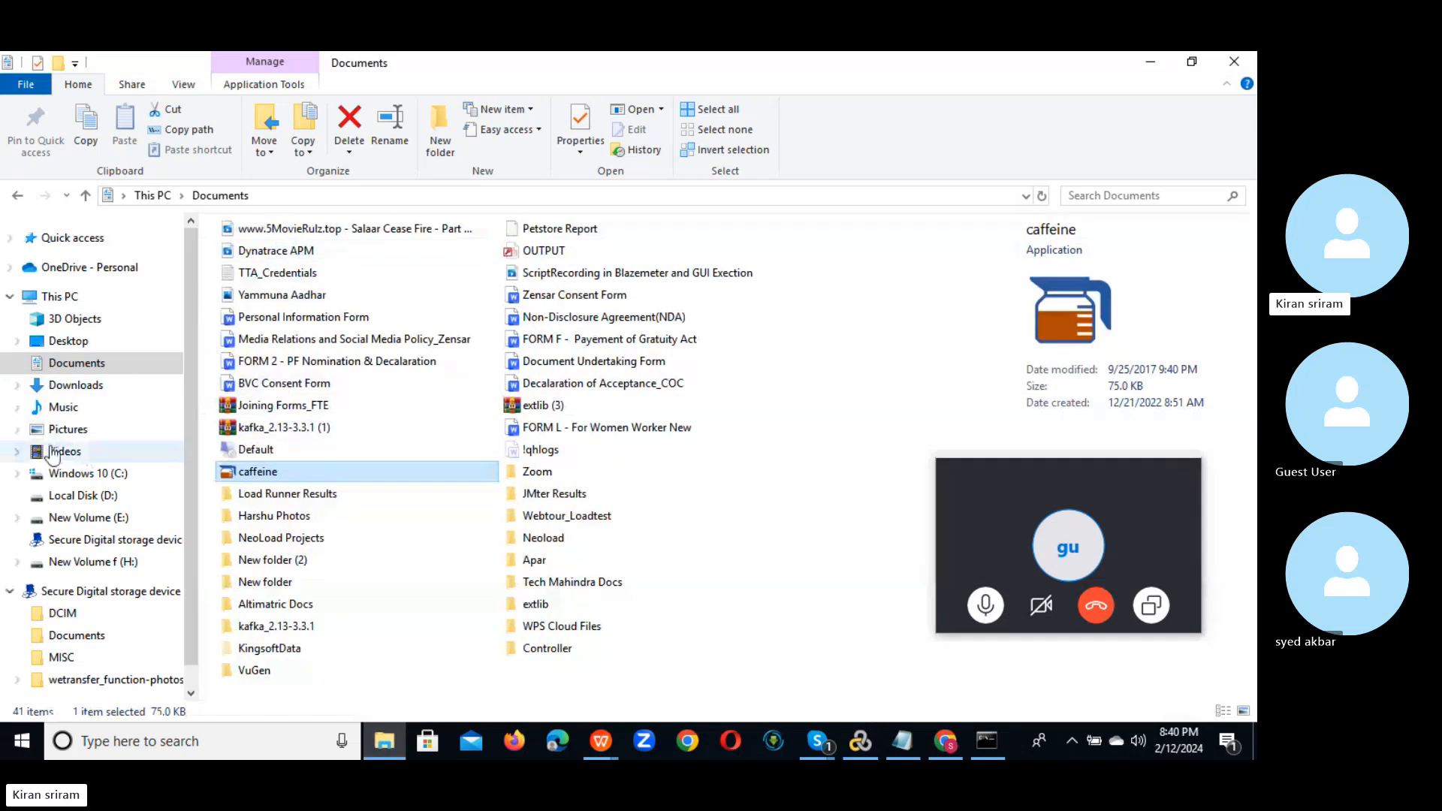
Step: Browse to Documents\VuGen\Scripts\TestData and launch the TestData script in VuGen 2020
double_click(314, 669)
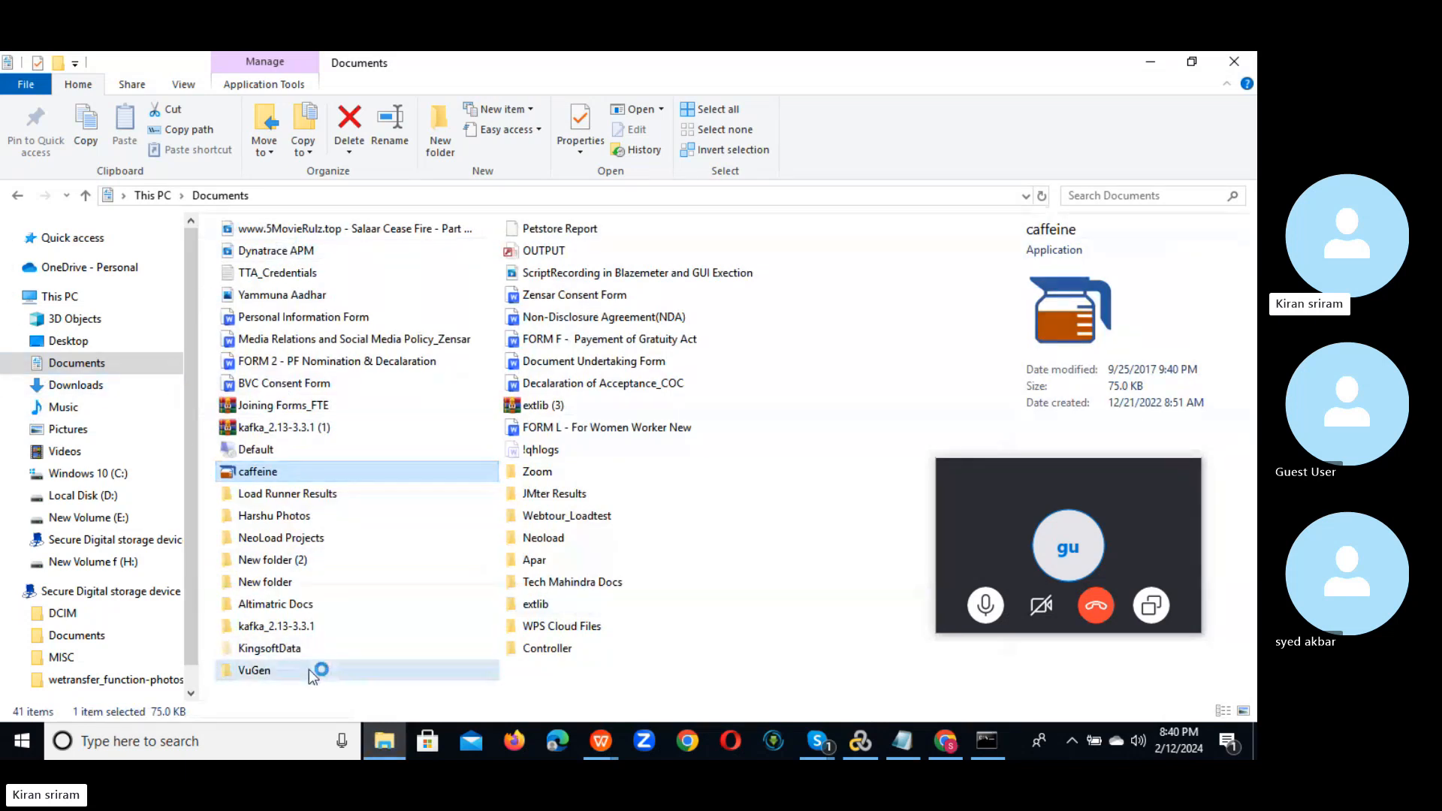
double_click(255, 251)
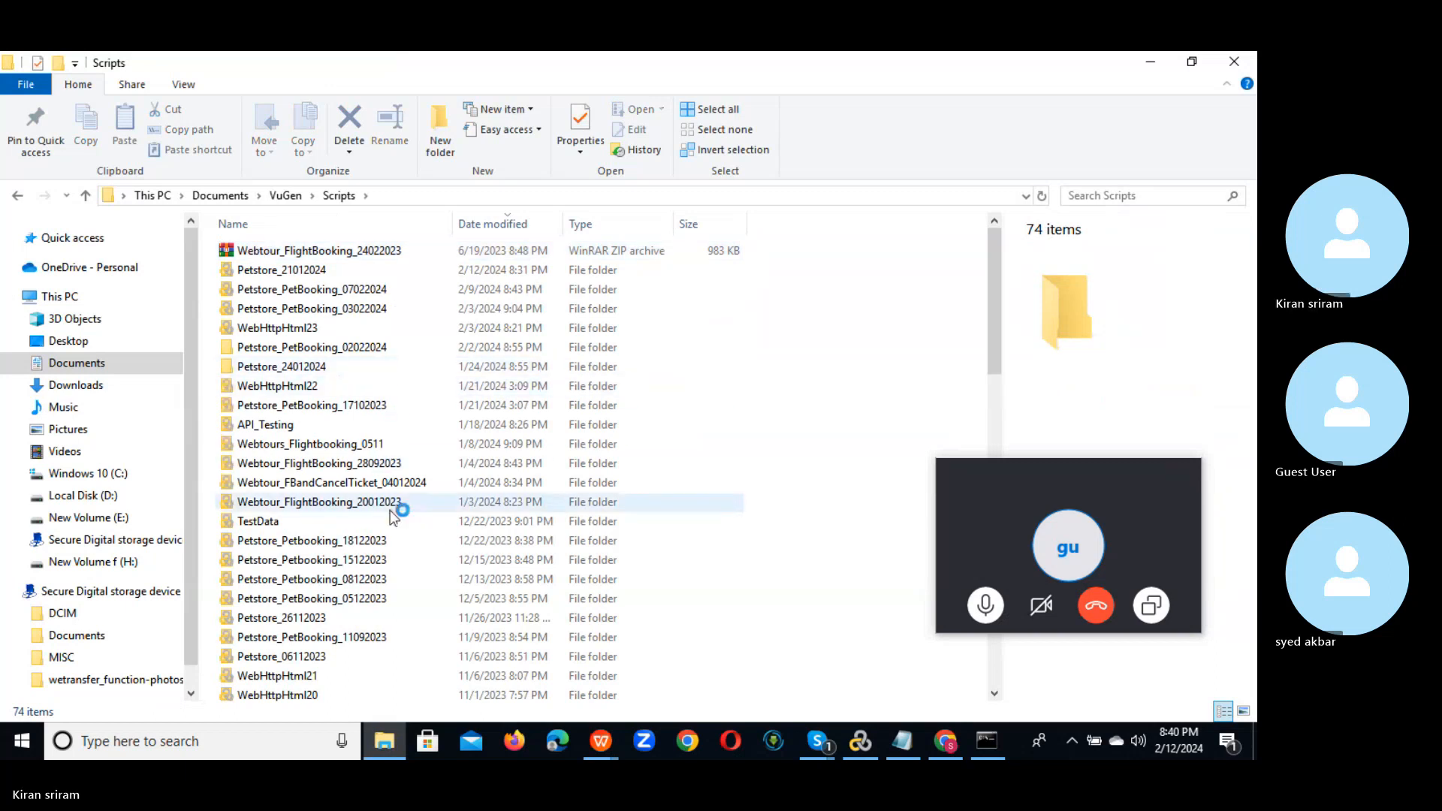
click(365, 523)
double_click(365, 523)
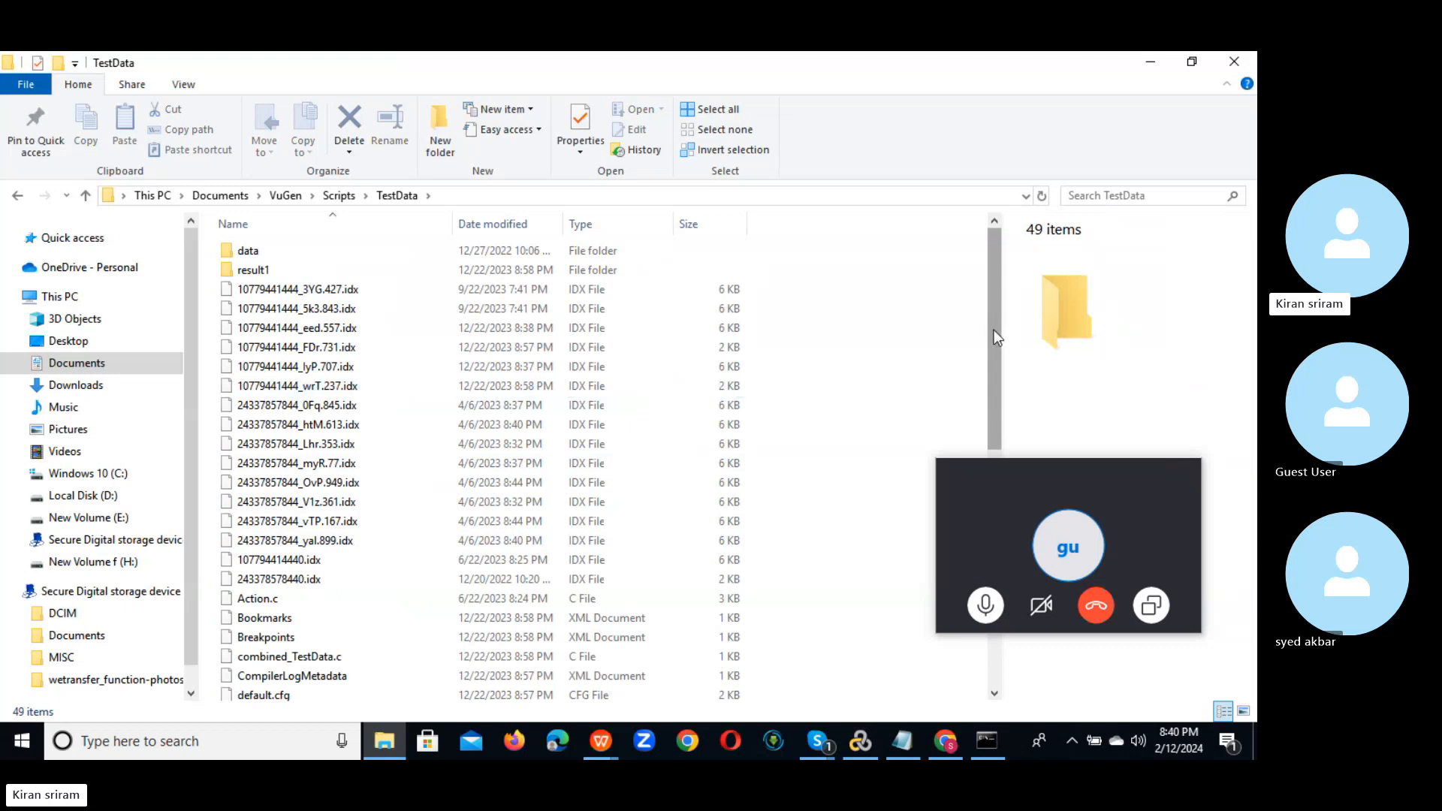
drag(994, 330, 947, 586)
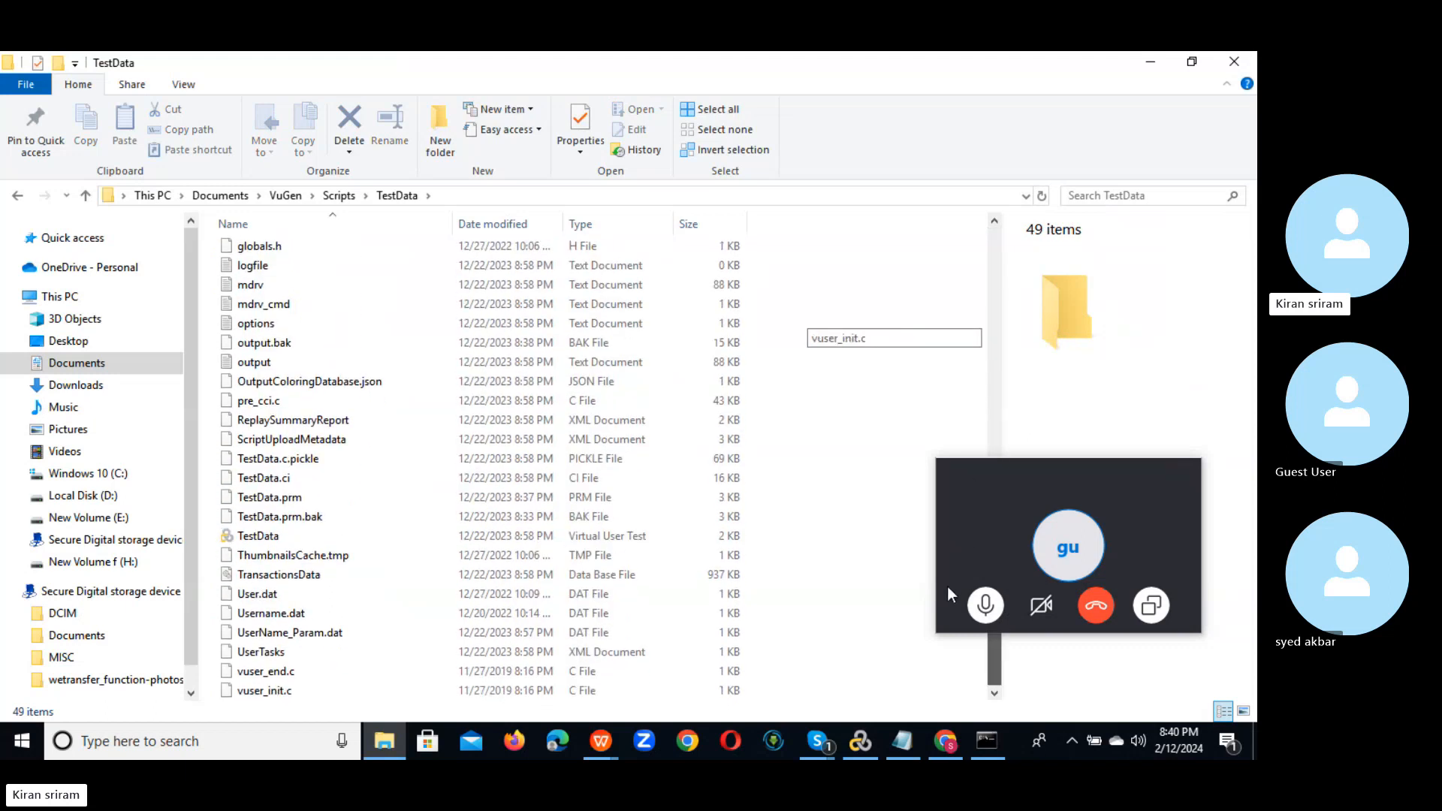
double_click(407, 535)
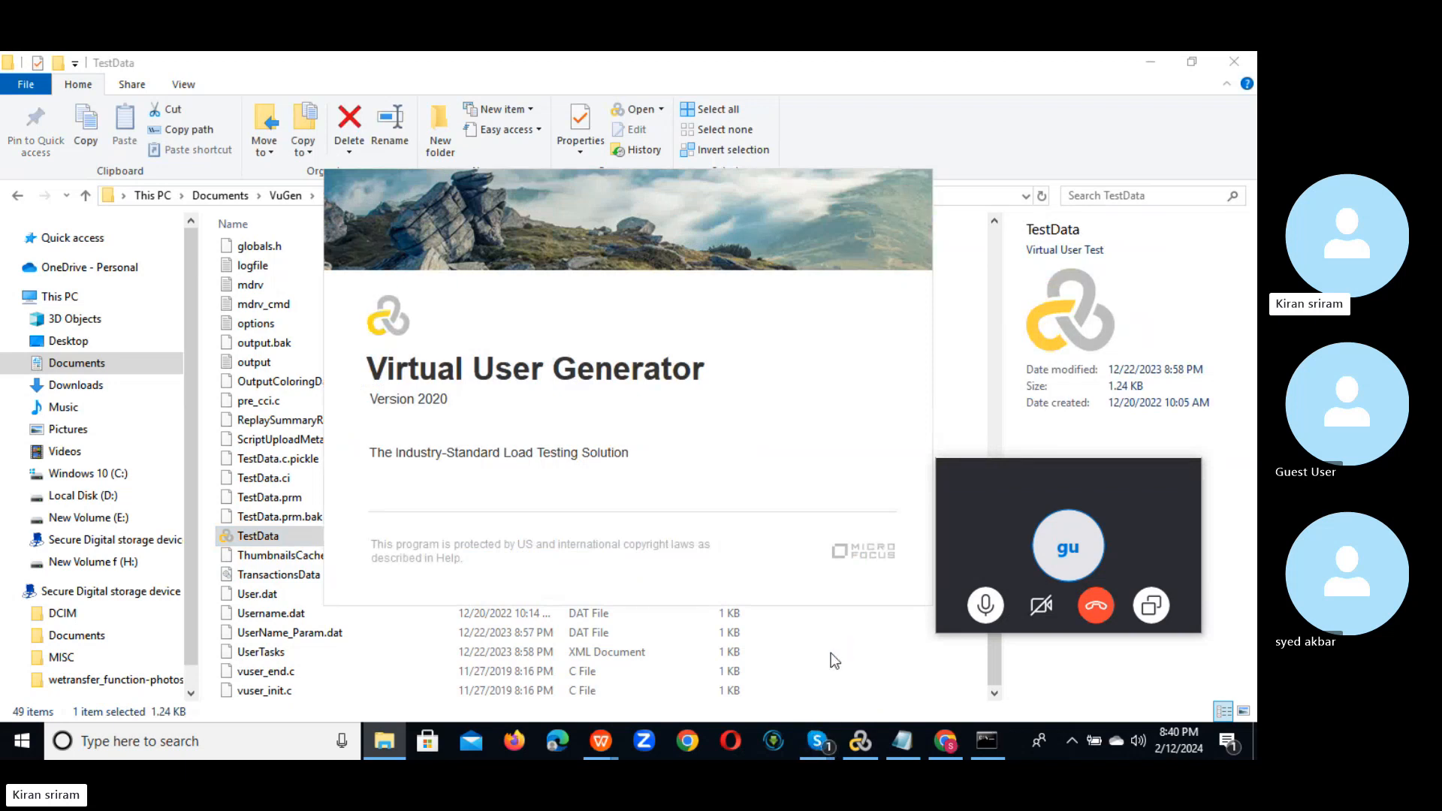
key(alt+Tab)
key(alt+Tab)
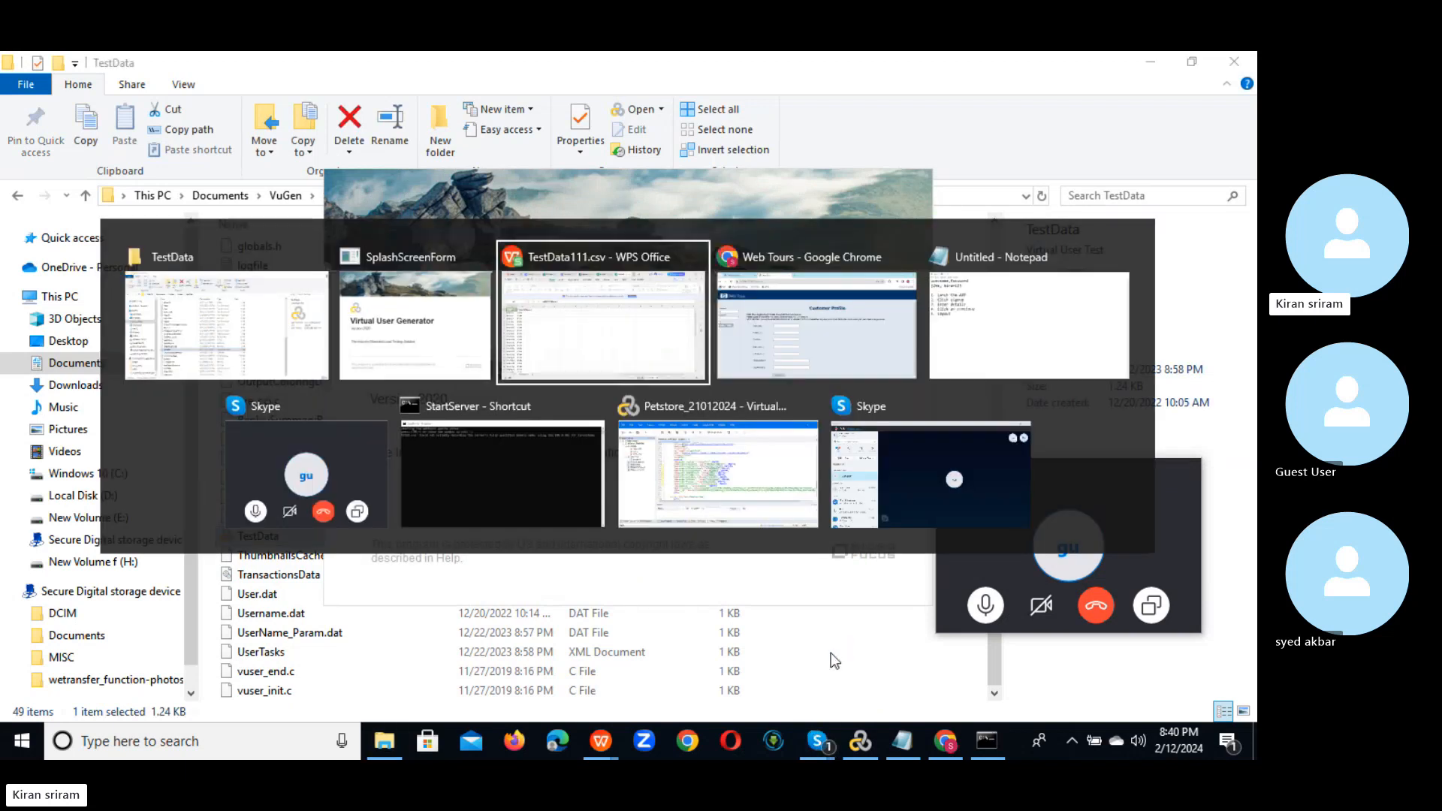
click(281, 374)
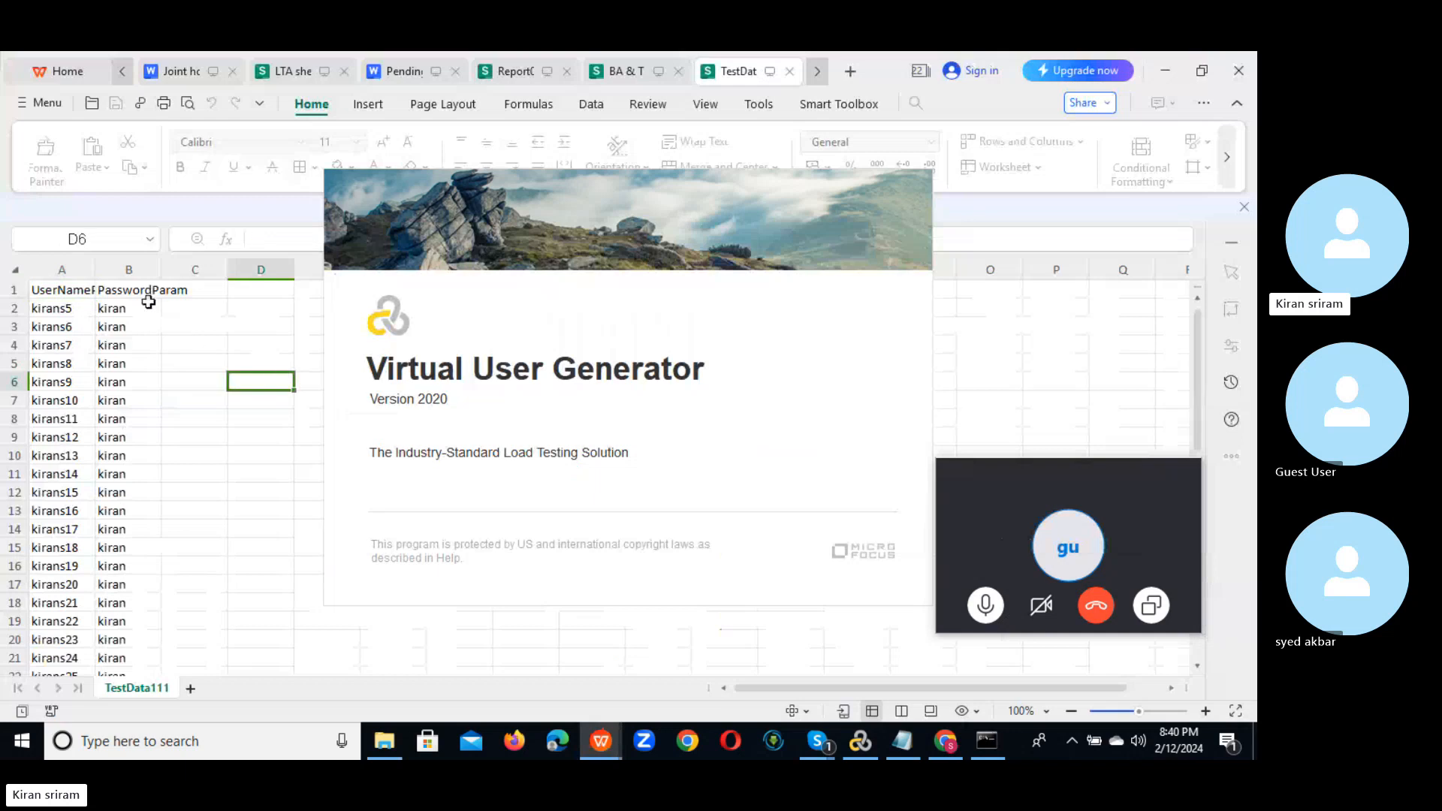
click(142, 293)
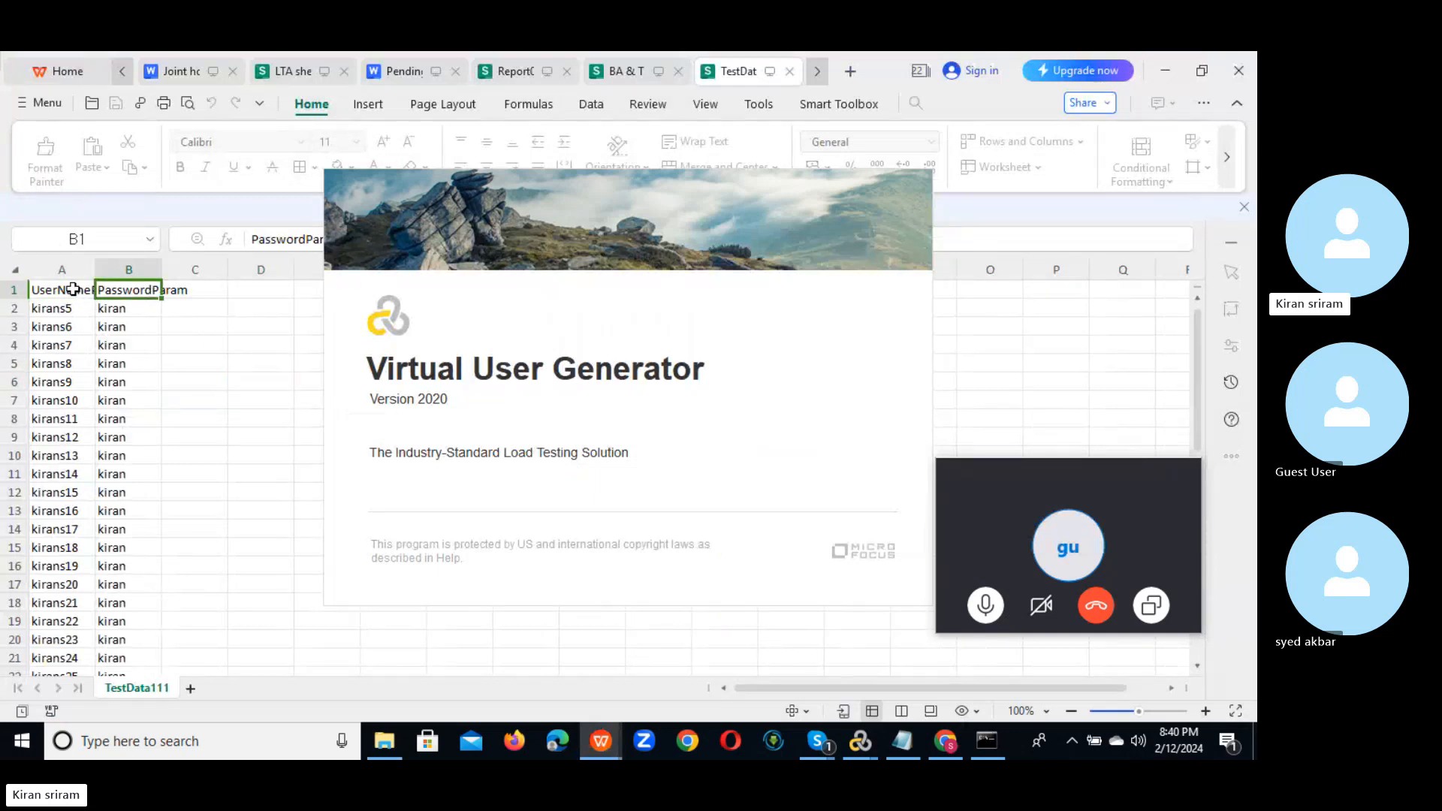
key(Right)
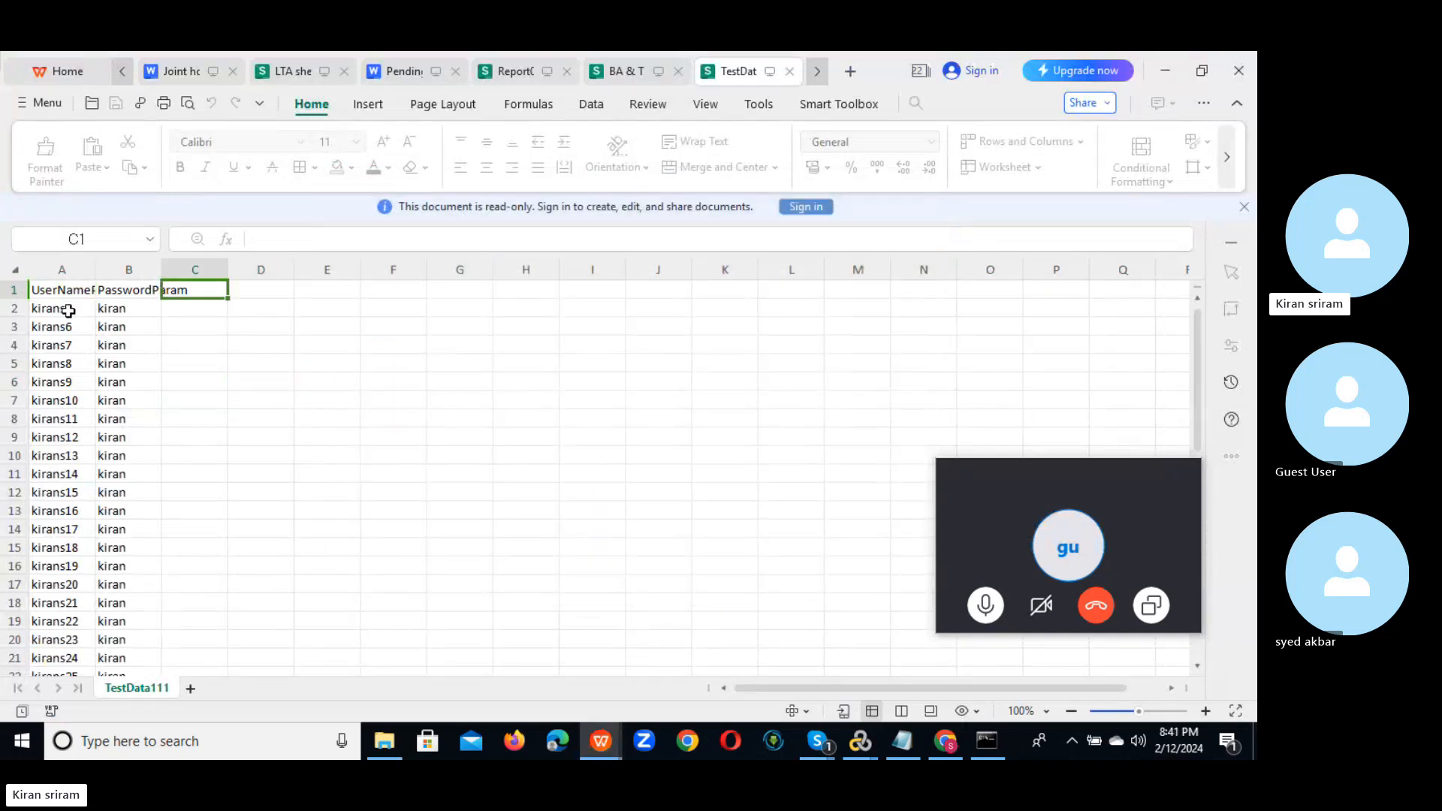
click(69, 310)
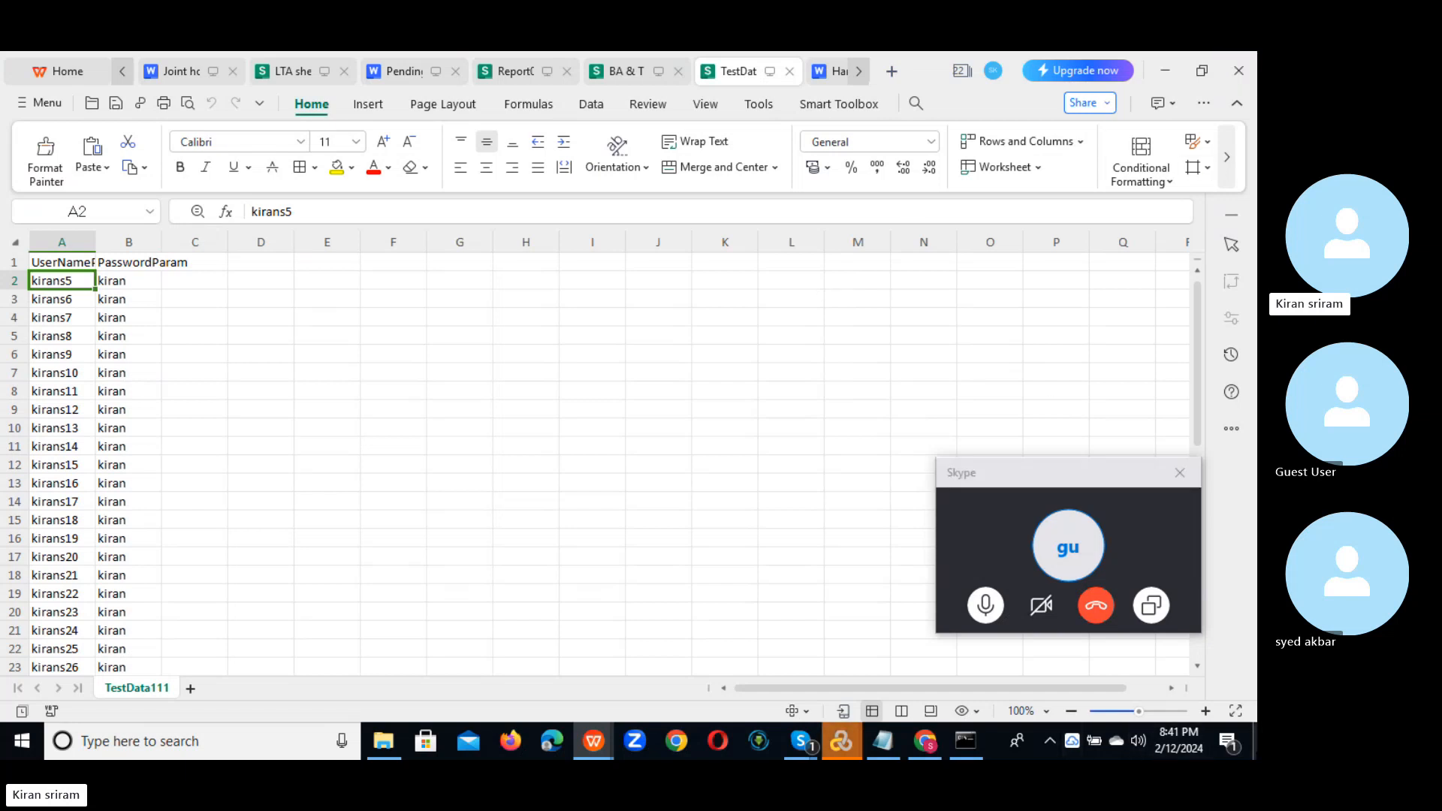
click(1254, 744)
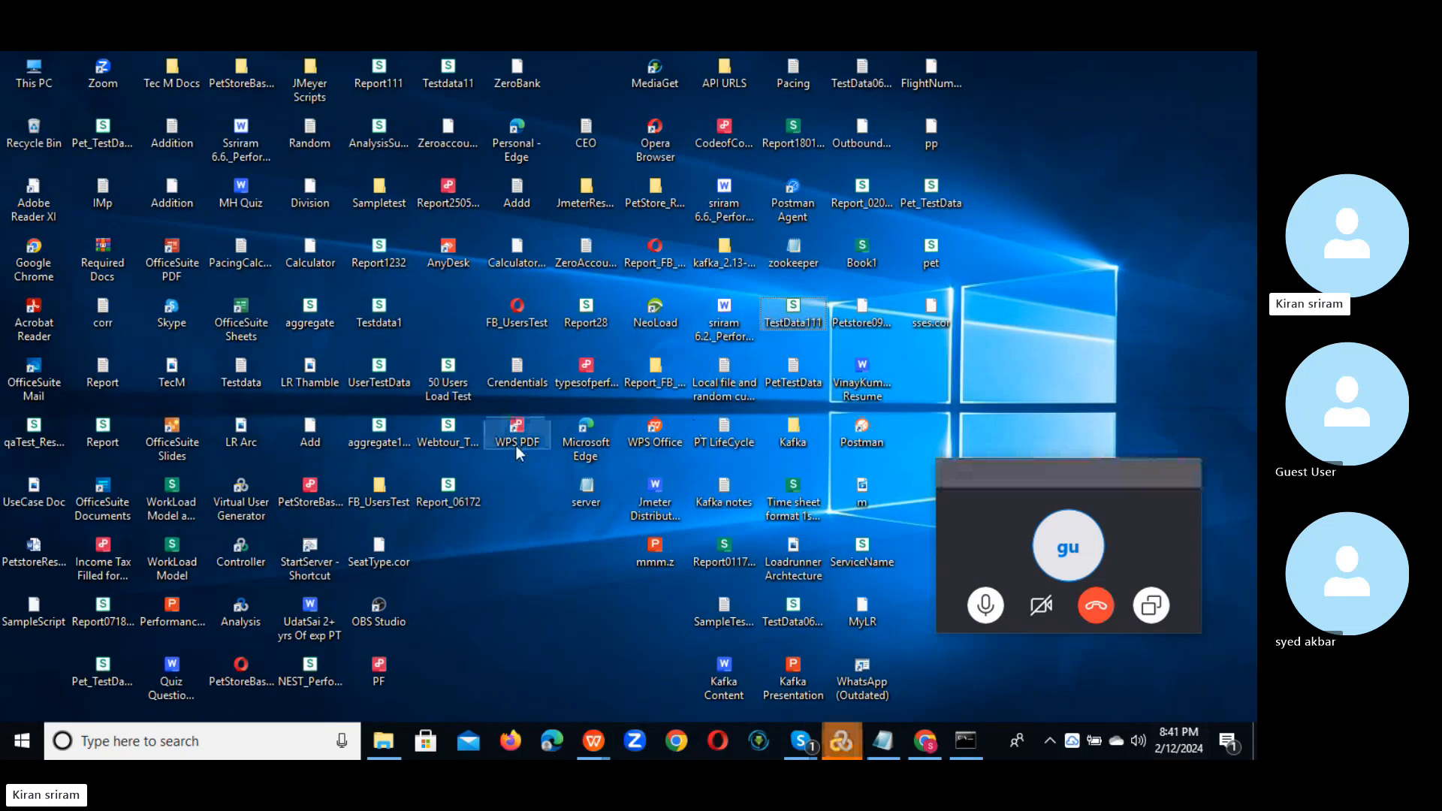
Step: Open TestData111 as plain text in Notepad using Open with
right_click(804, 321)
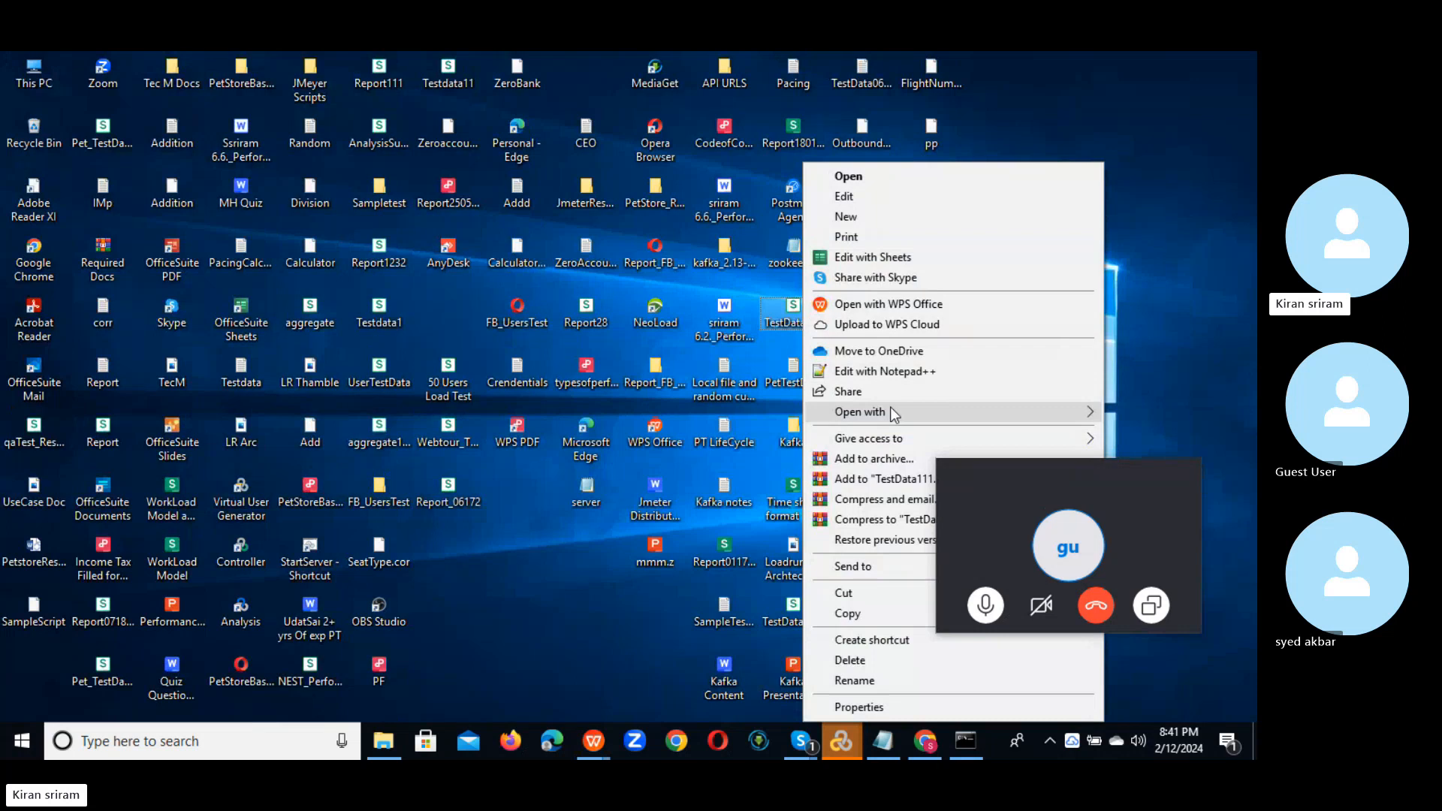
mouse_move(889, 409)
click(691, 437)
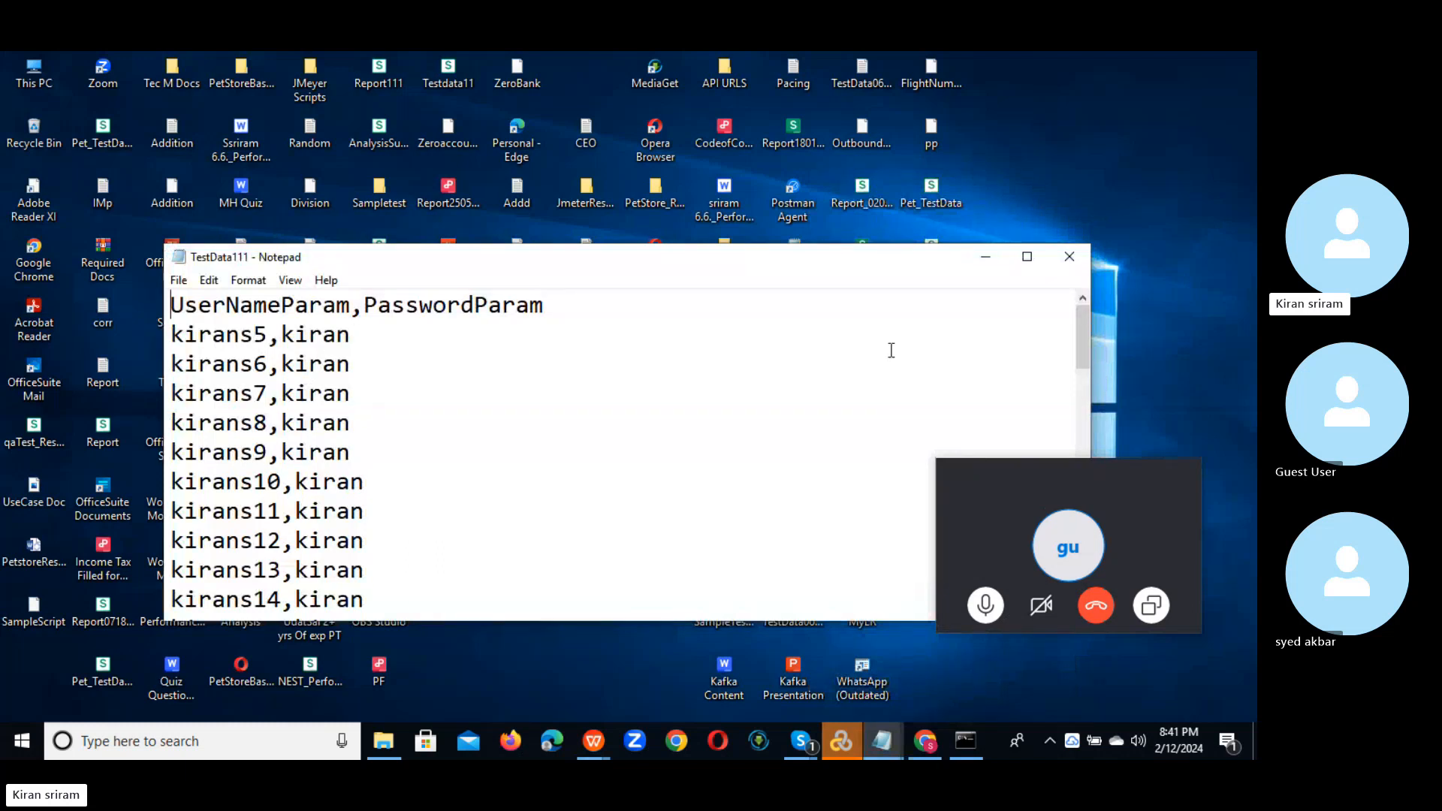
click(985, 261)
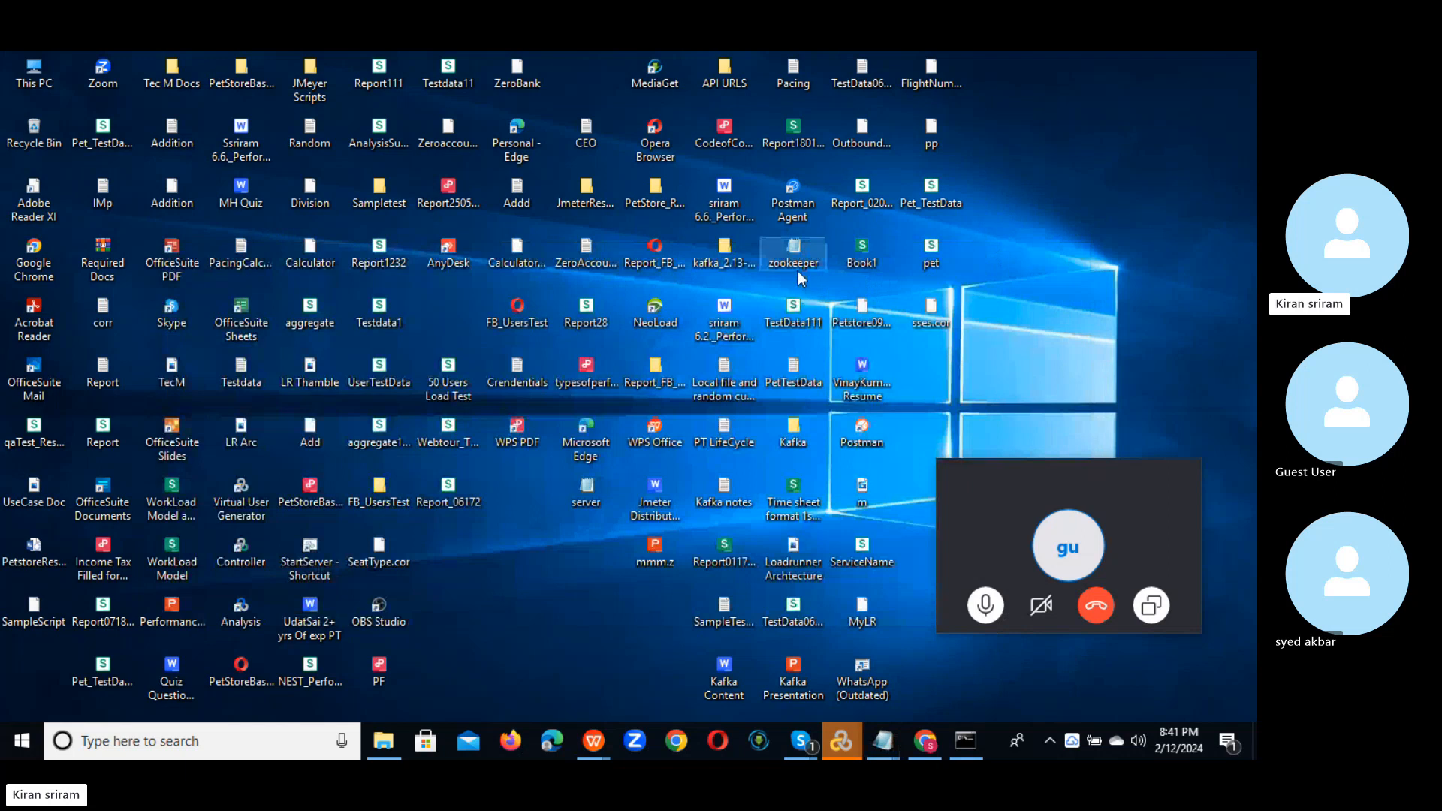
double_click(794, 326)
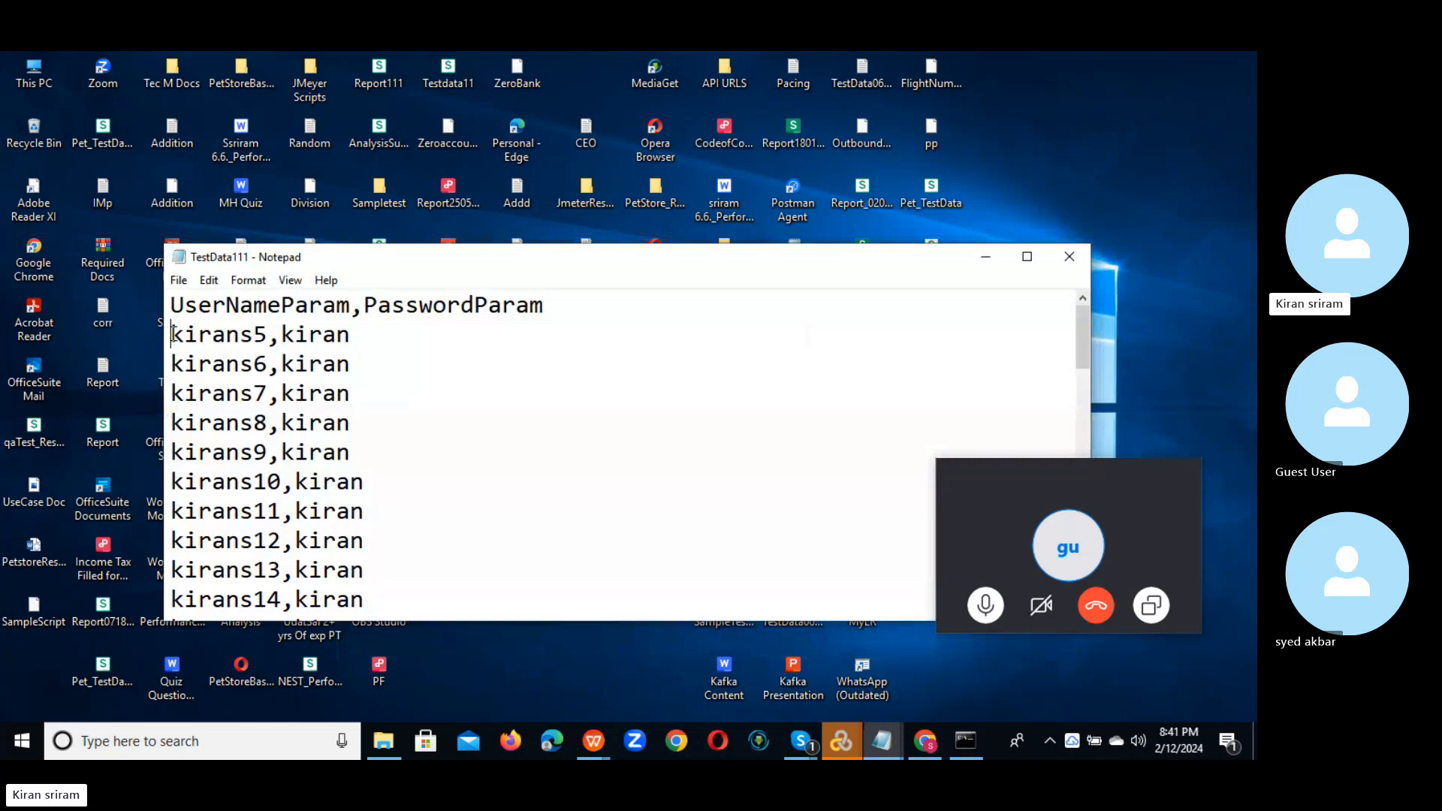
Step: Select the rows kirans5 through kirans54, then minimize Notepad
drag(172, 335, 387, 712)
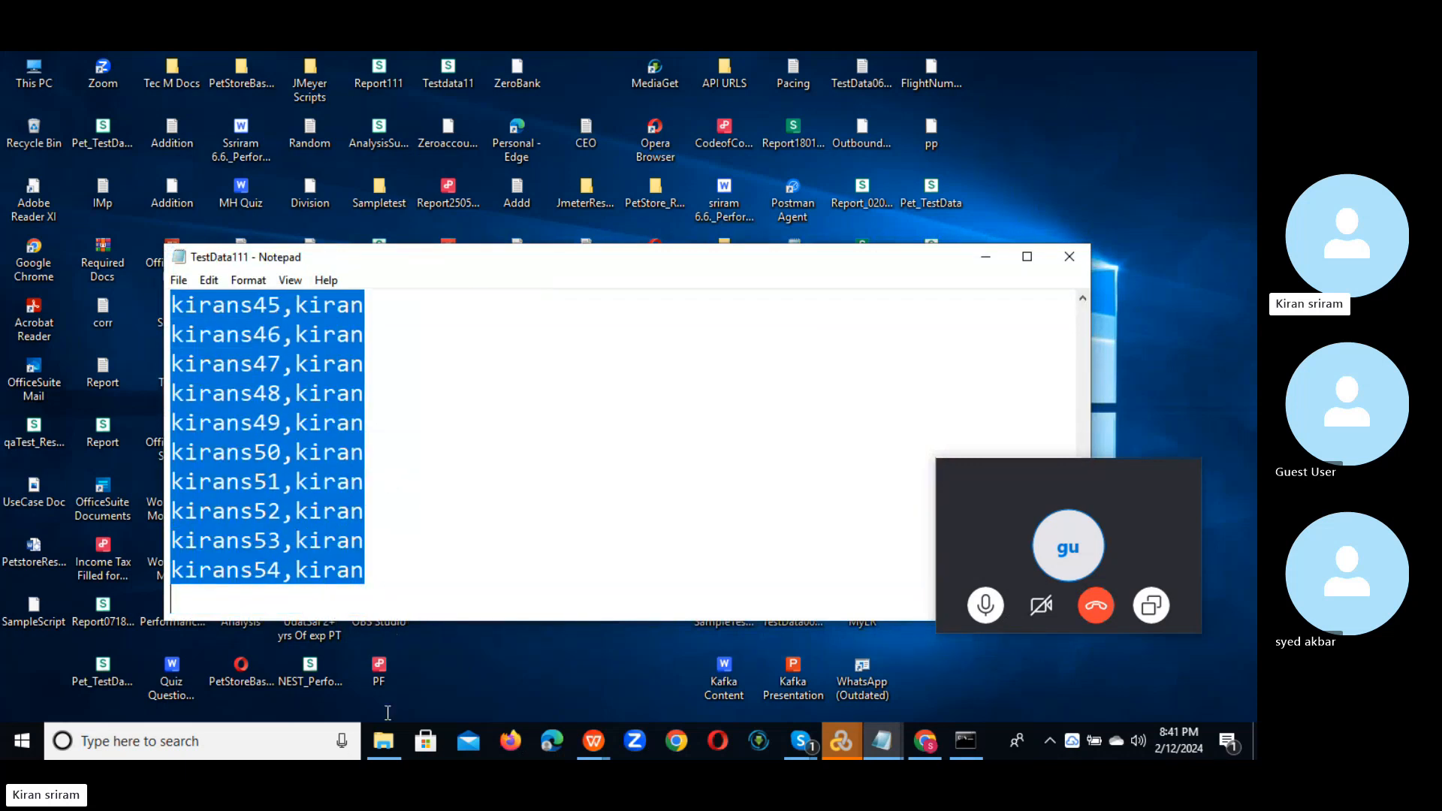
drag(395, 625, 394, 582)
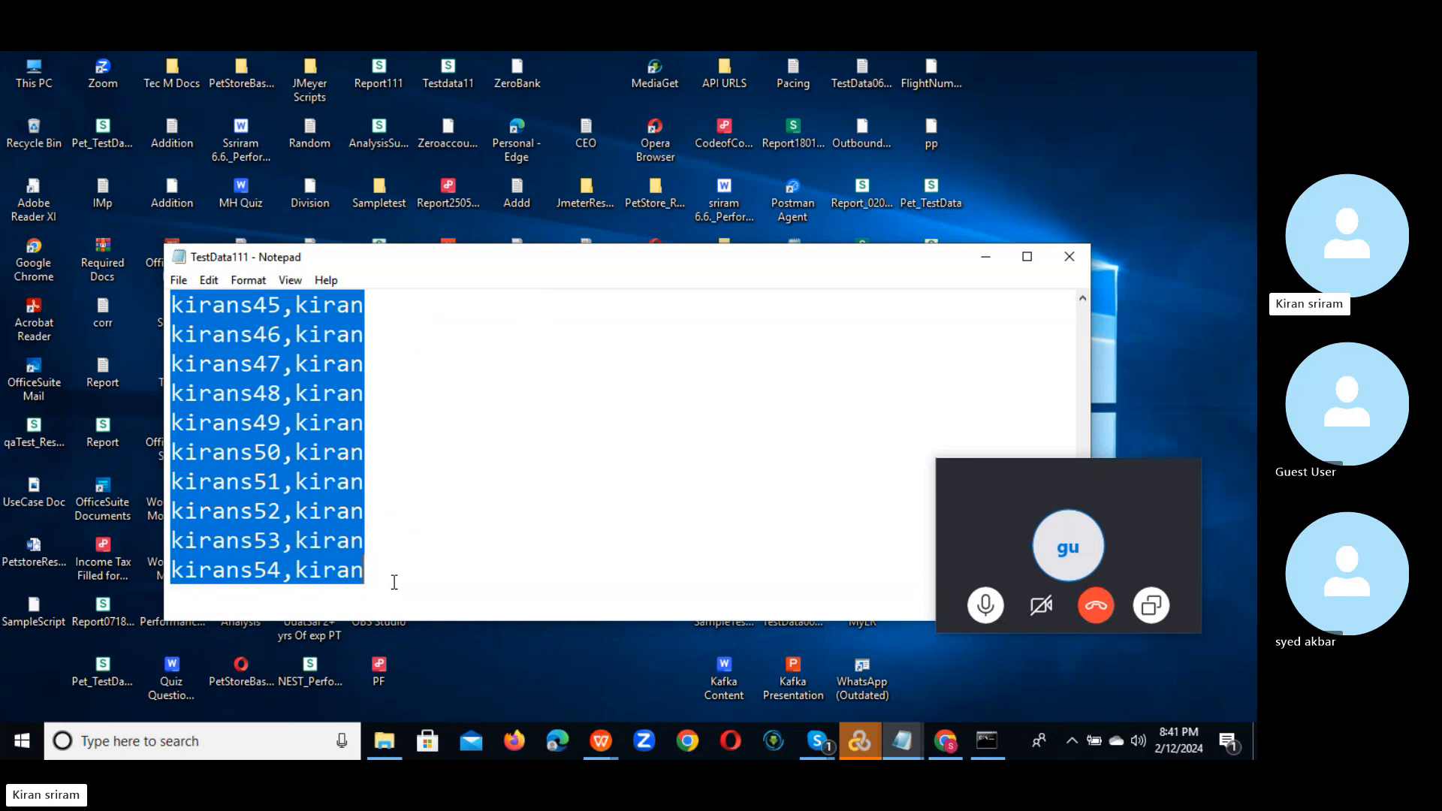
click(985, 257)
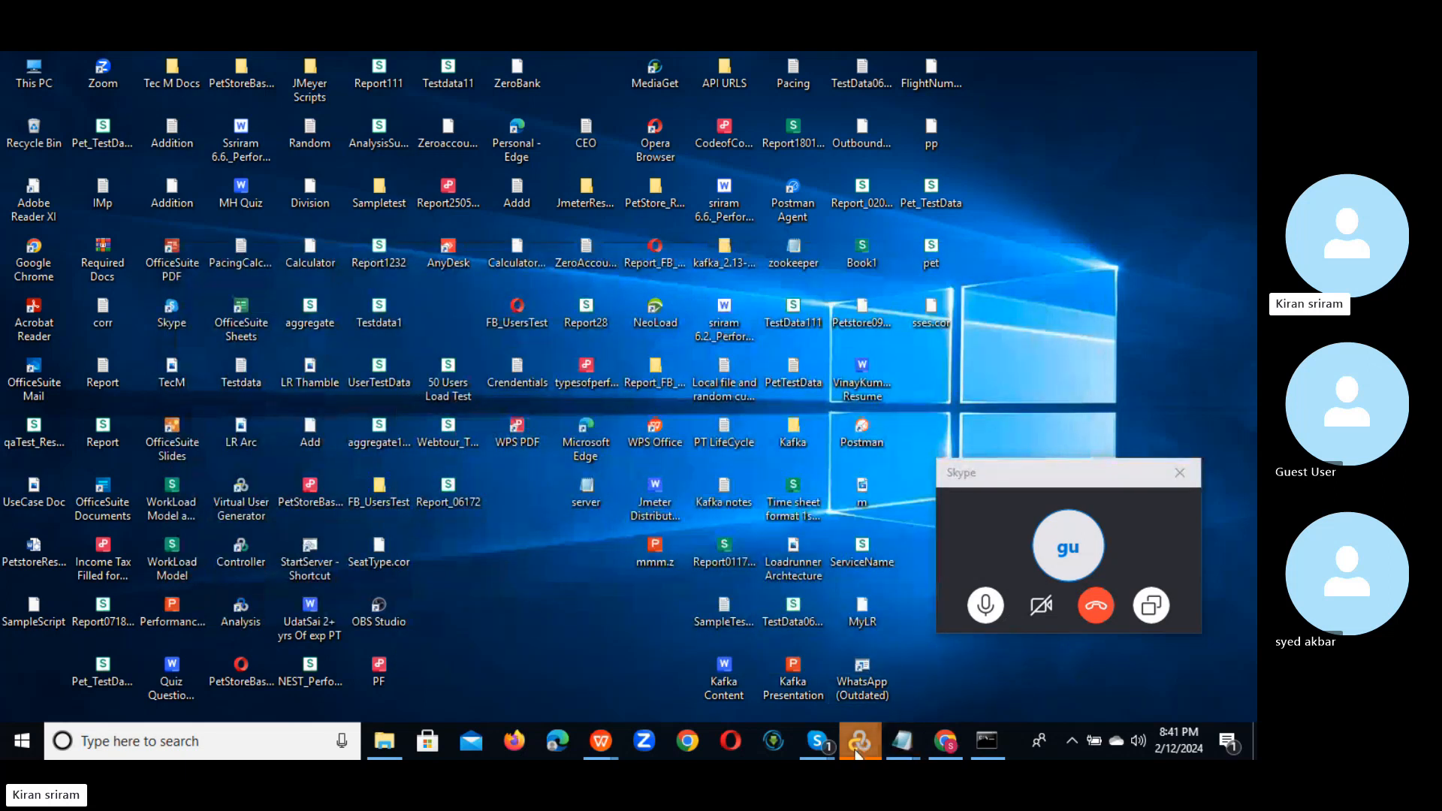
mouse_move(858, 751)
click(912, 637)
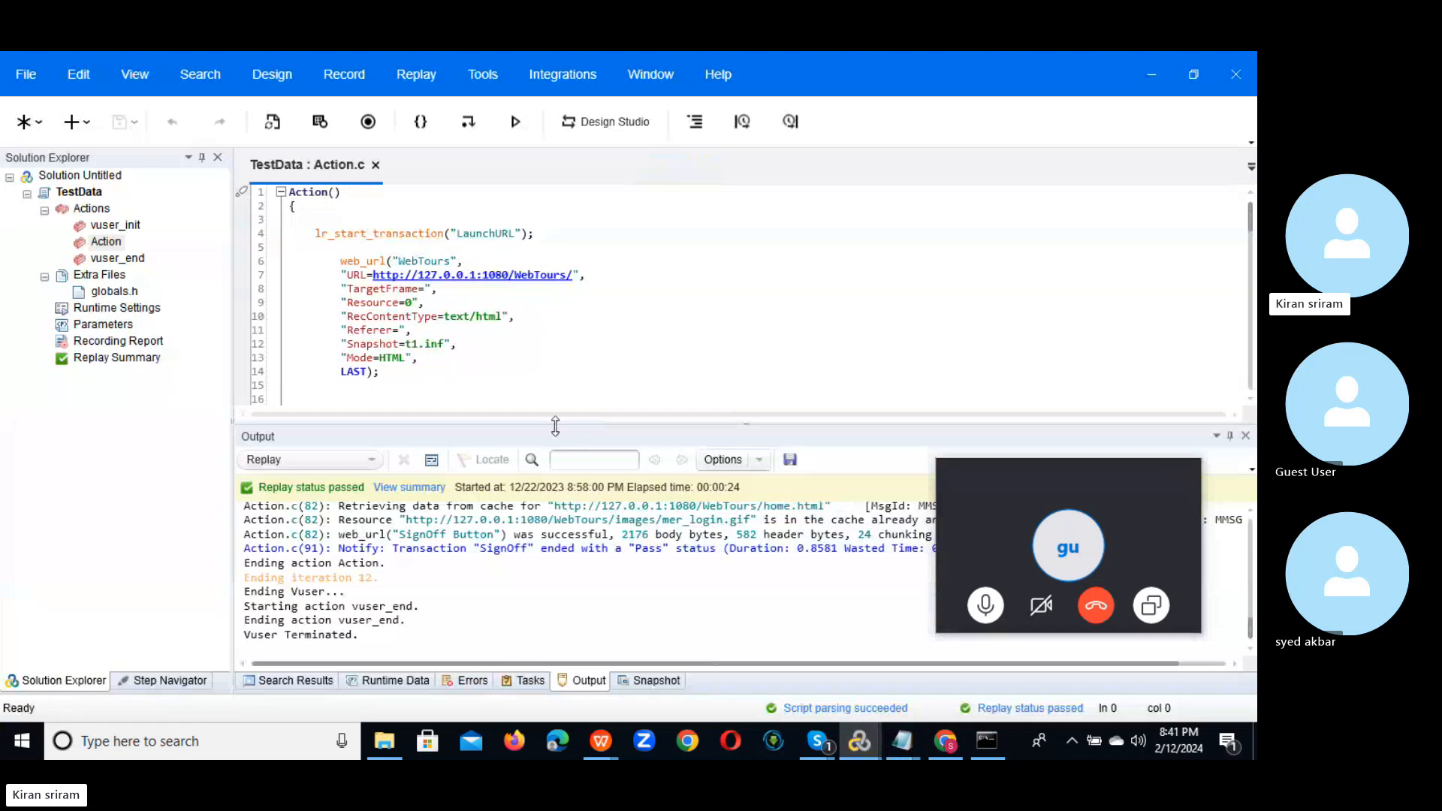
drag(555, 426, 556, 585)
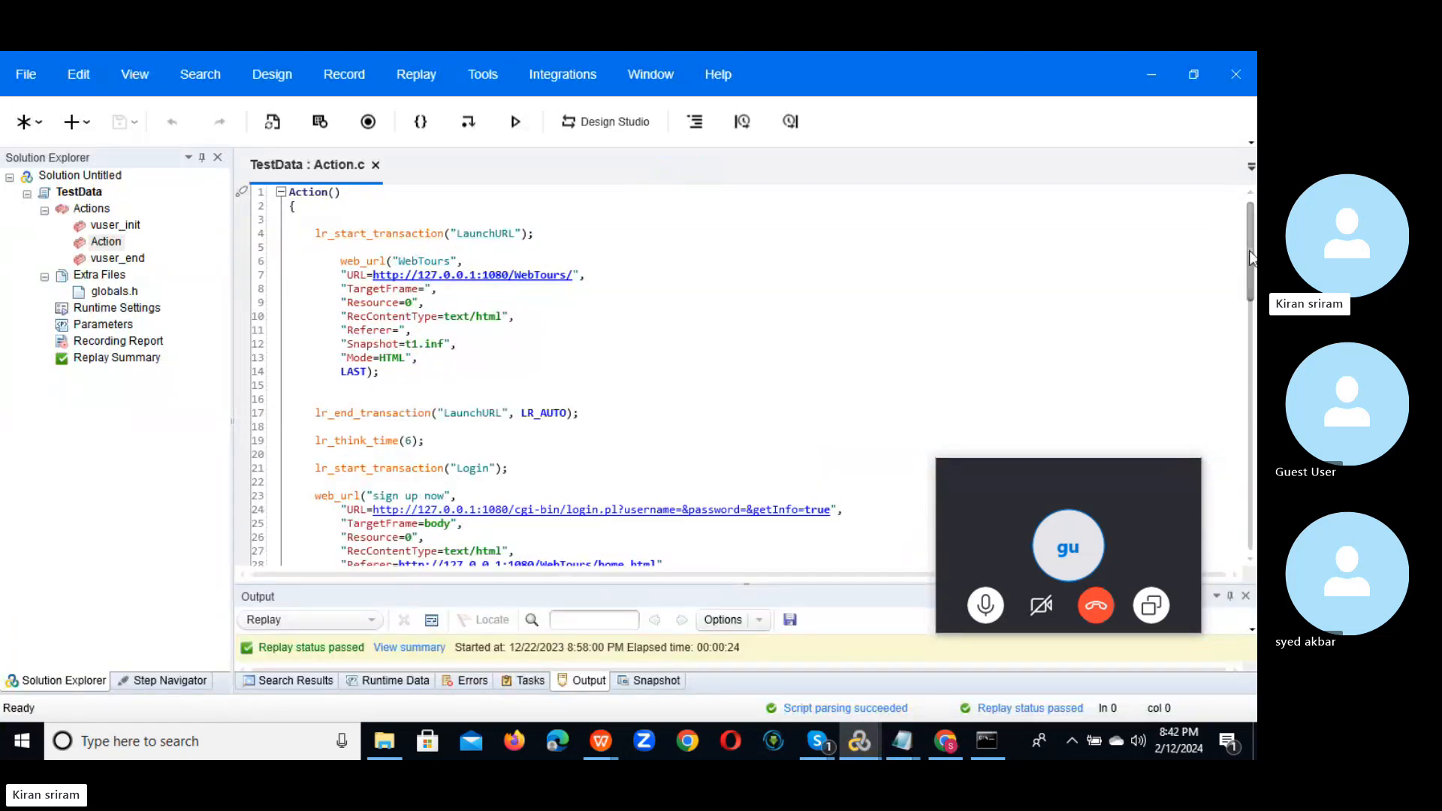
click(88, 196)
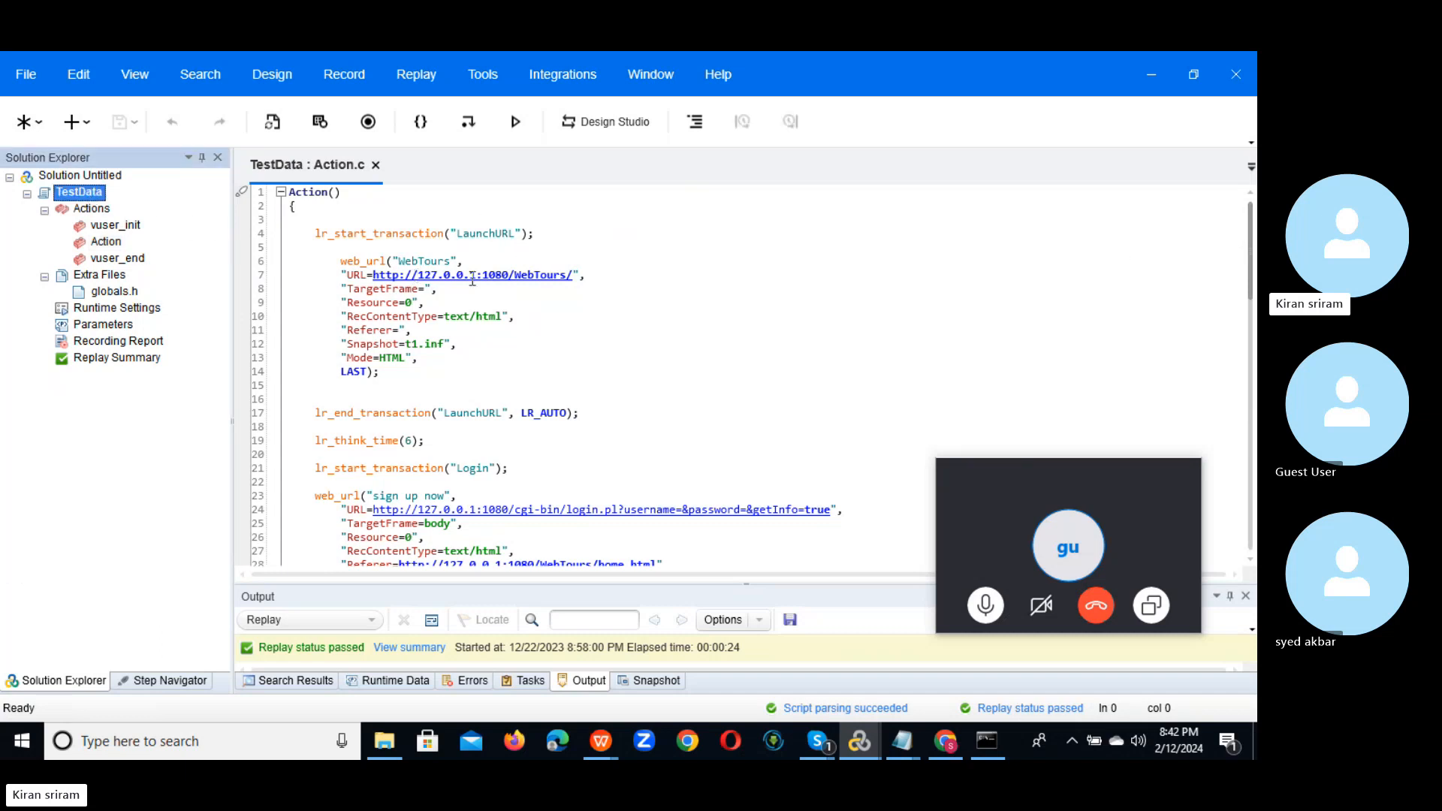
drag(1251, 223, 1251, 231)
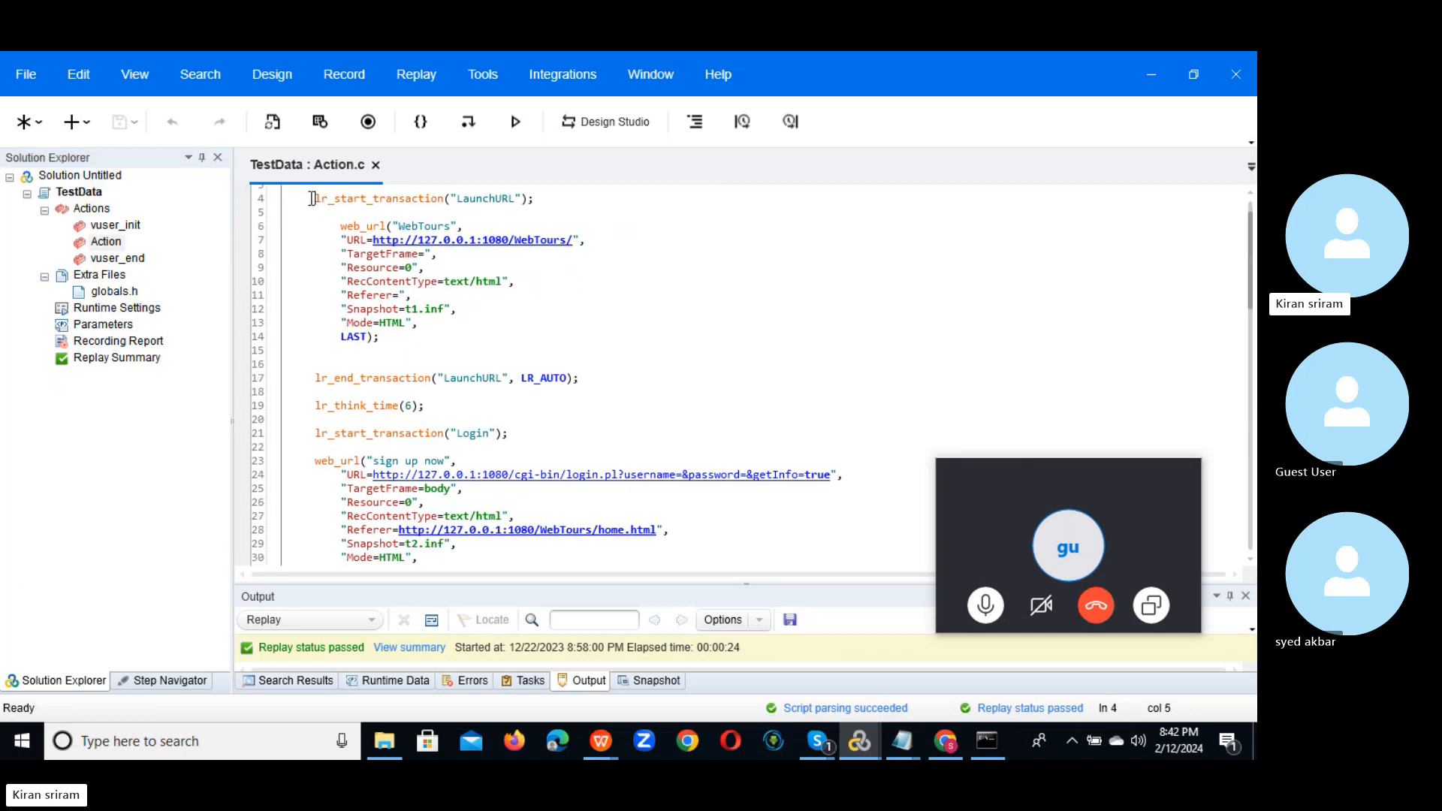
drag(313, 198, 586, 379)
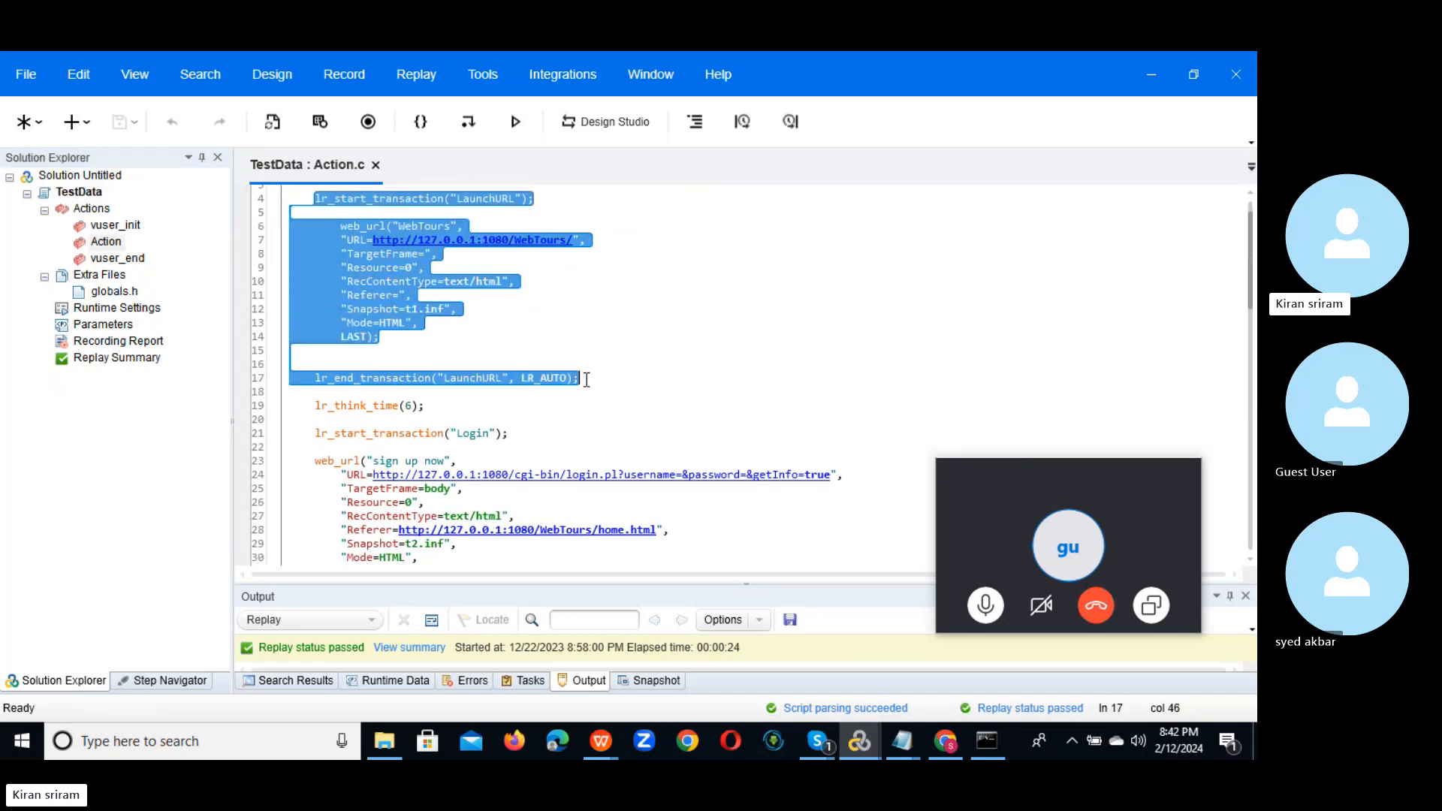
click(590, 431)
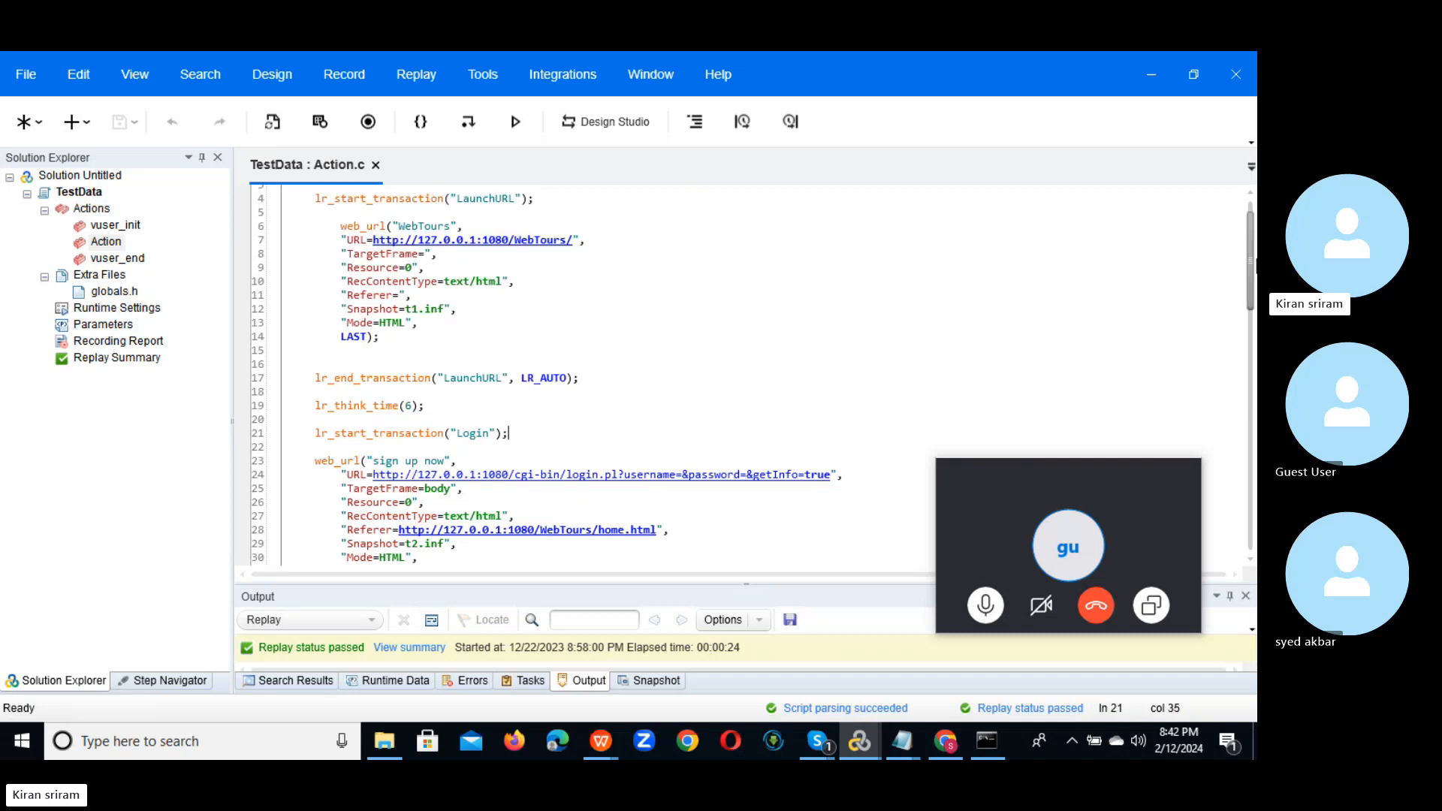
drag(1250, 259, 1254, 330)
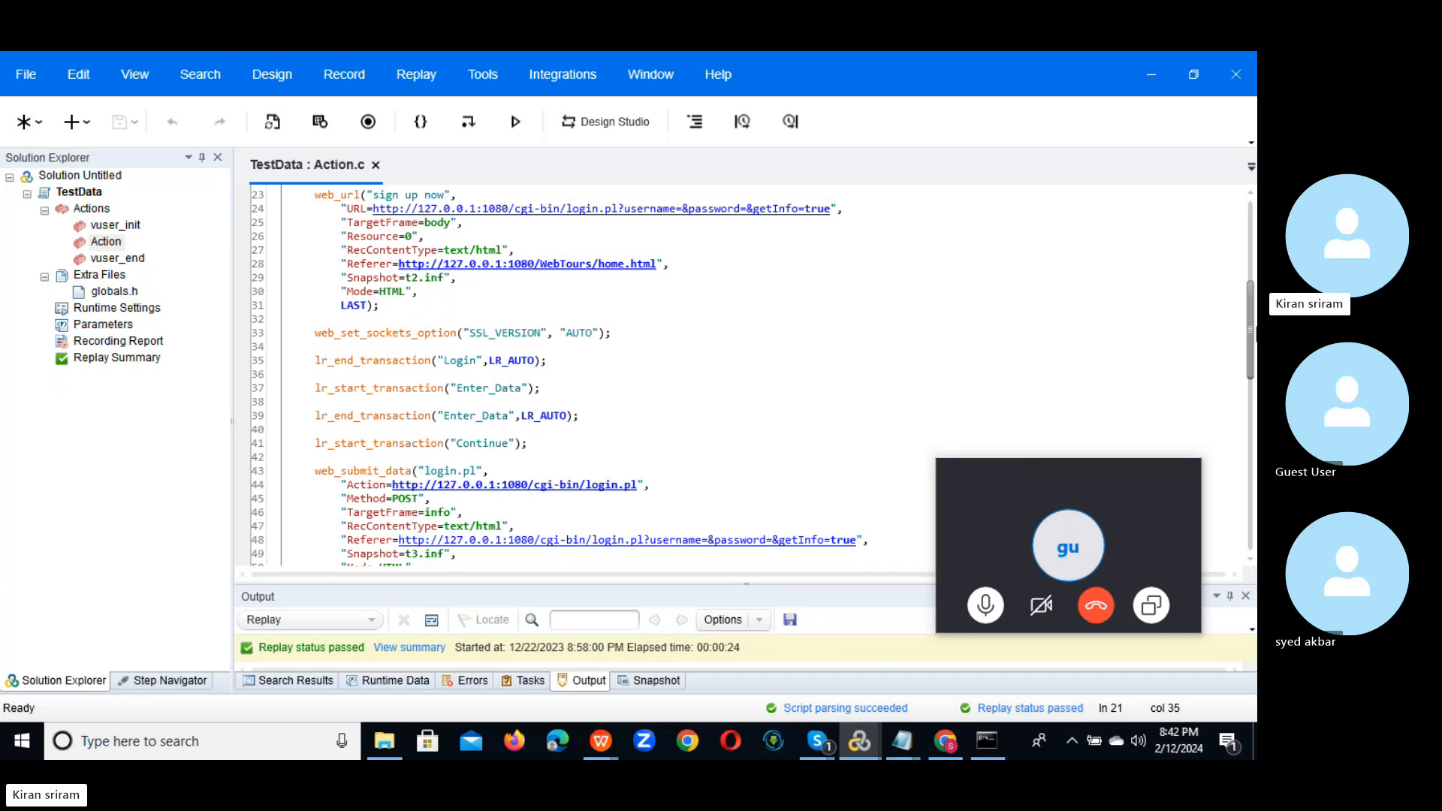
scroll(526, 300, up, 2)
double_click(469, 244)
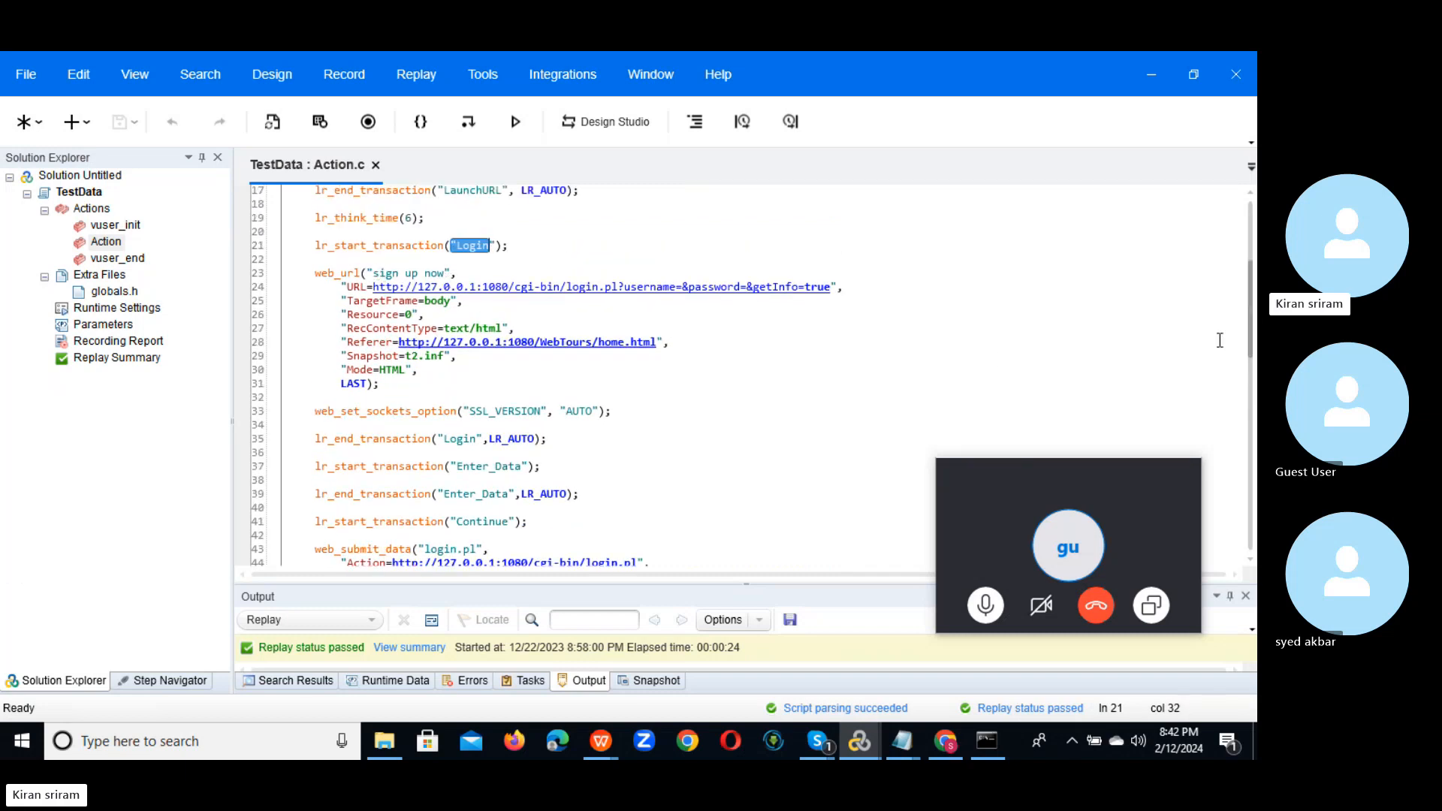
drag(1253, 311, 1252, 409)
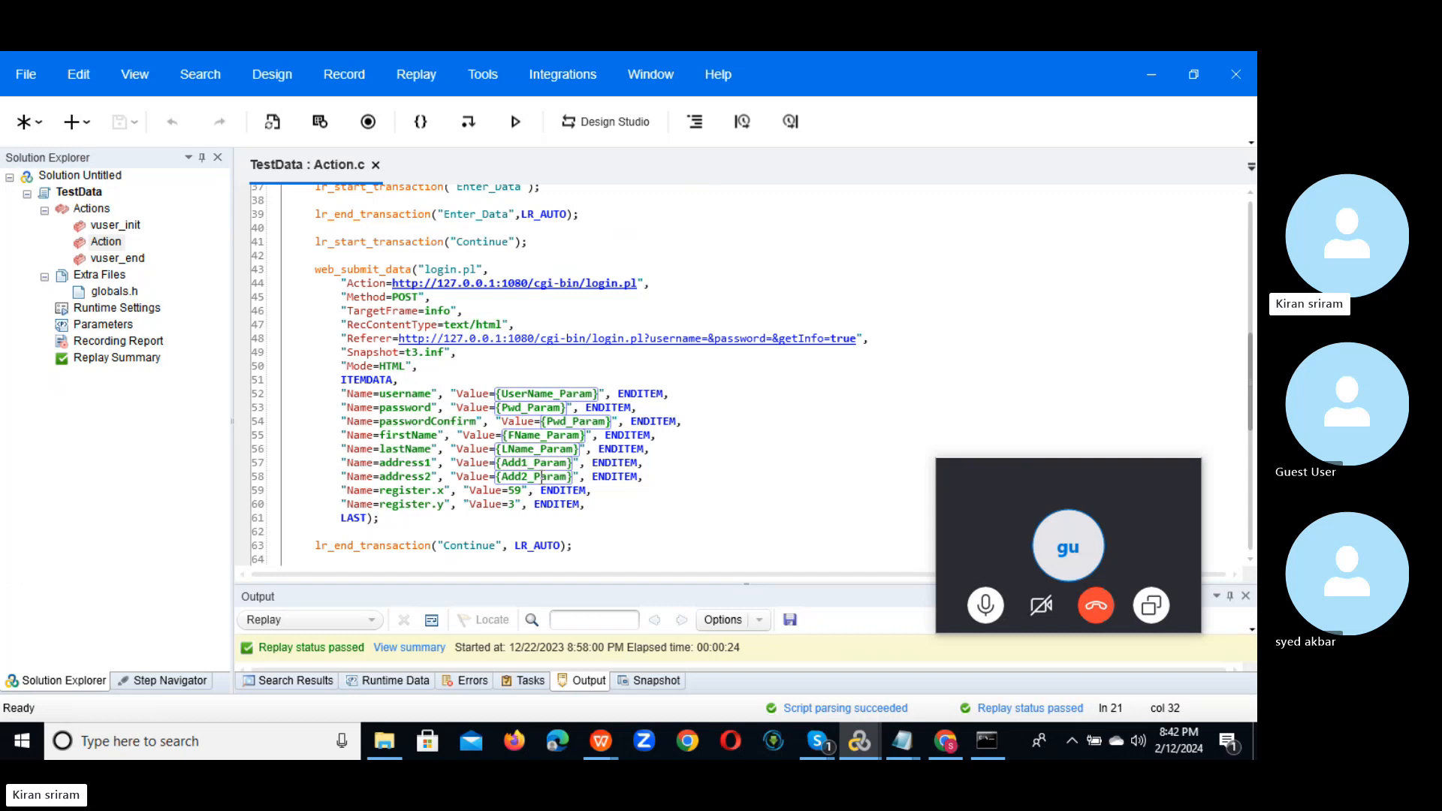
click(103, 327)
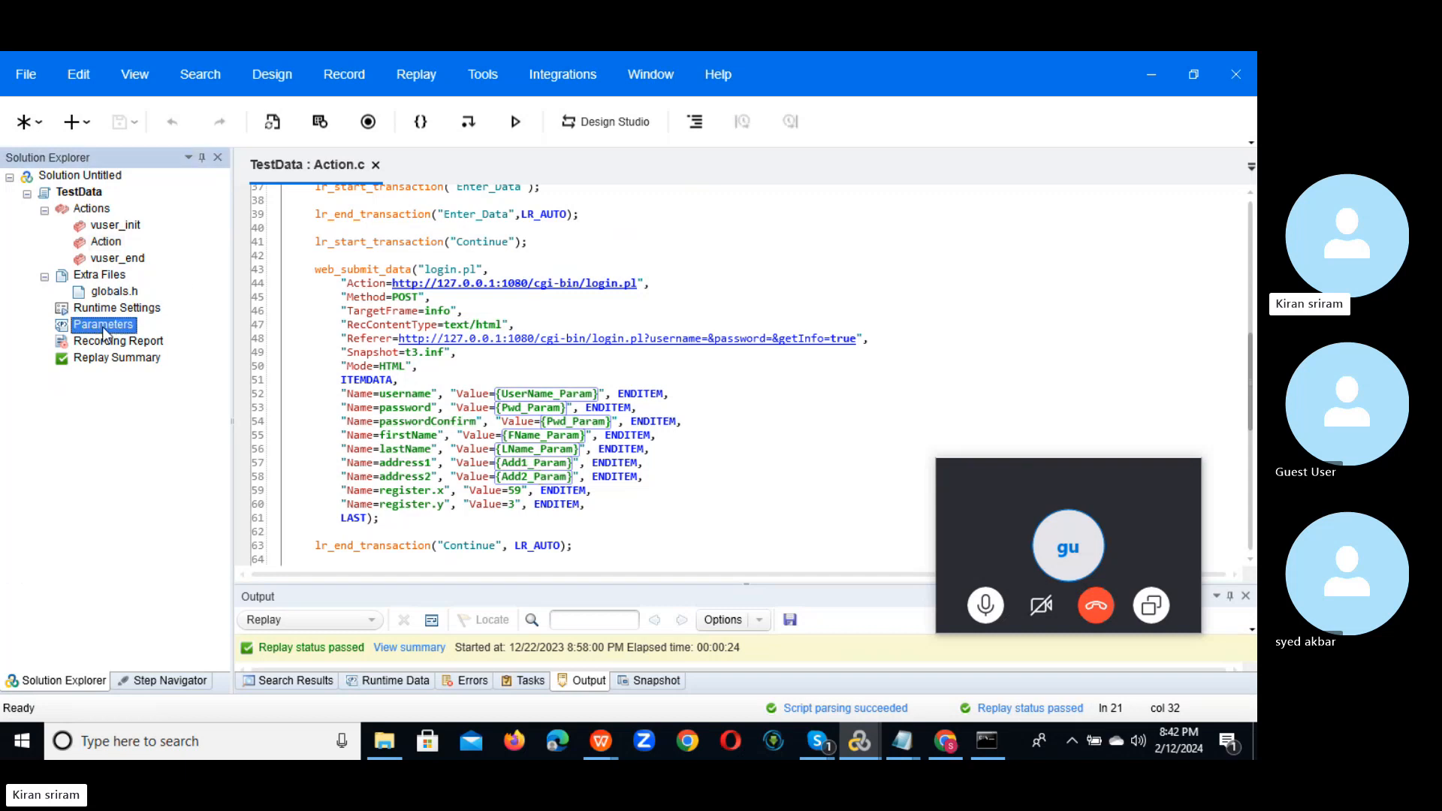
double_click(103, 327)
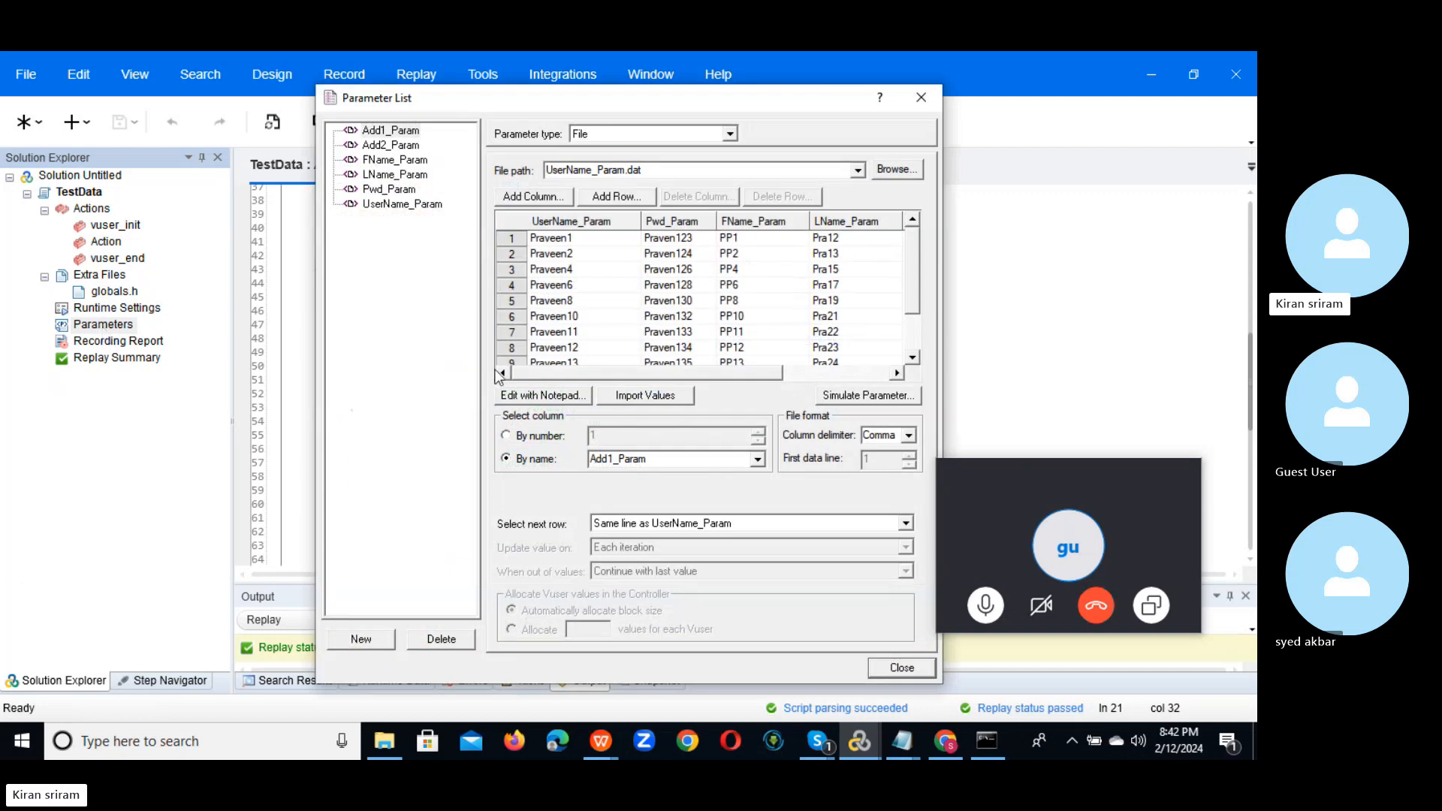
click(593, 240)
drag(909, 272, 908, 337)
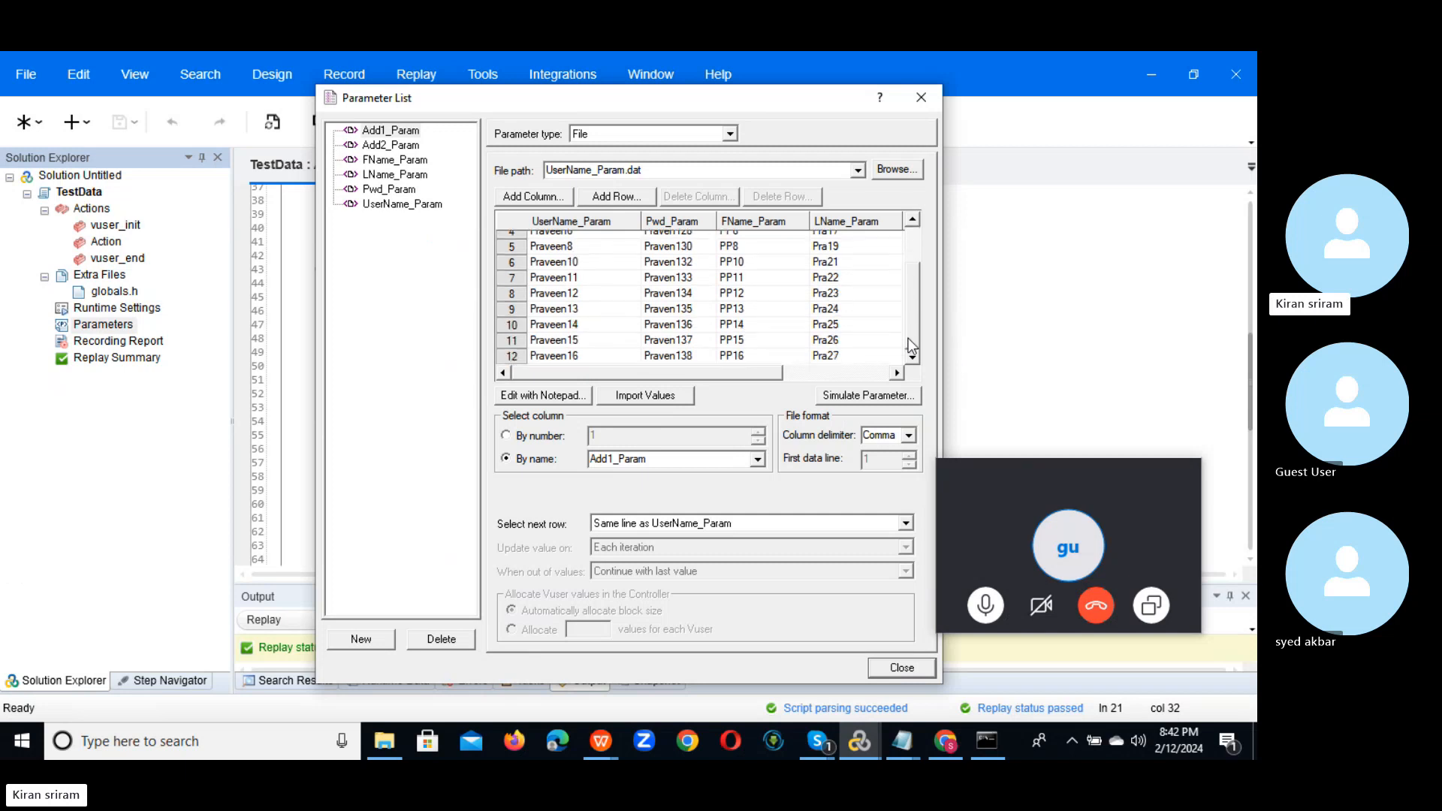
click(907, 673)
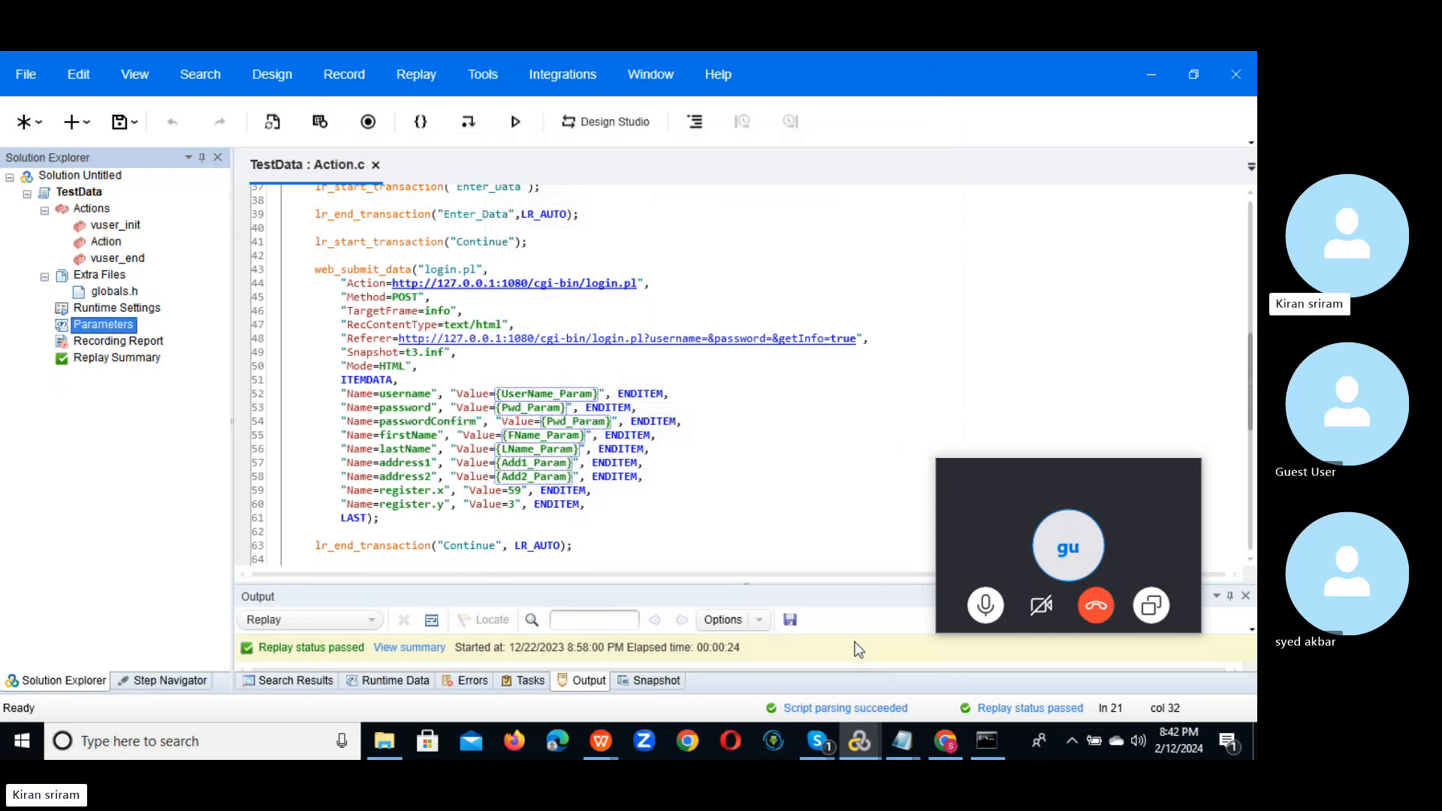
Step: Confirm Run Logic repeats 12 iterations, then reopen the Parameter List from Action.c
double_click(103, 308)
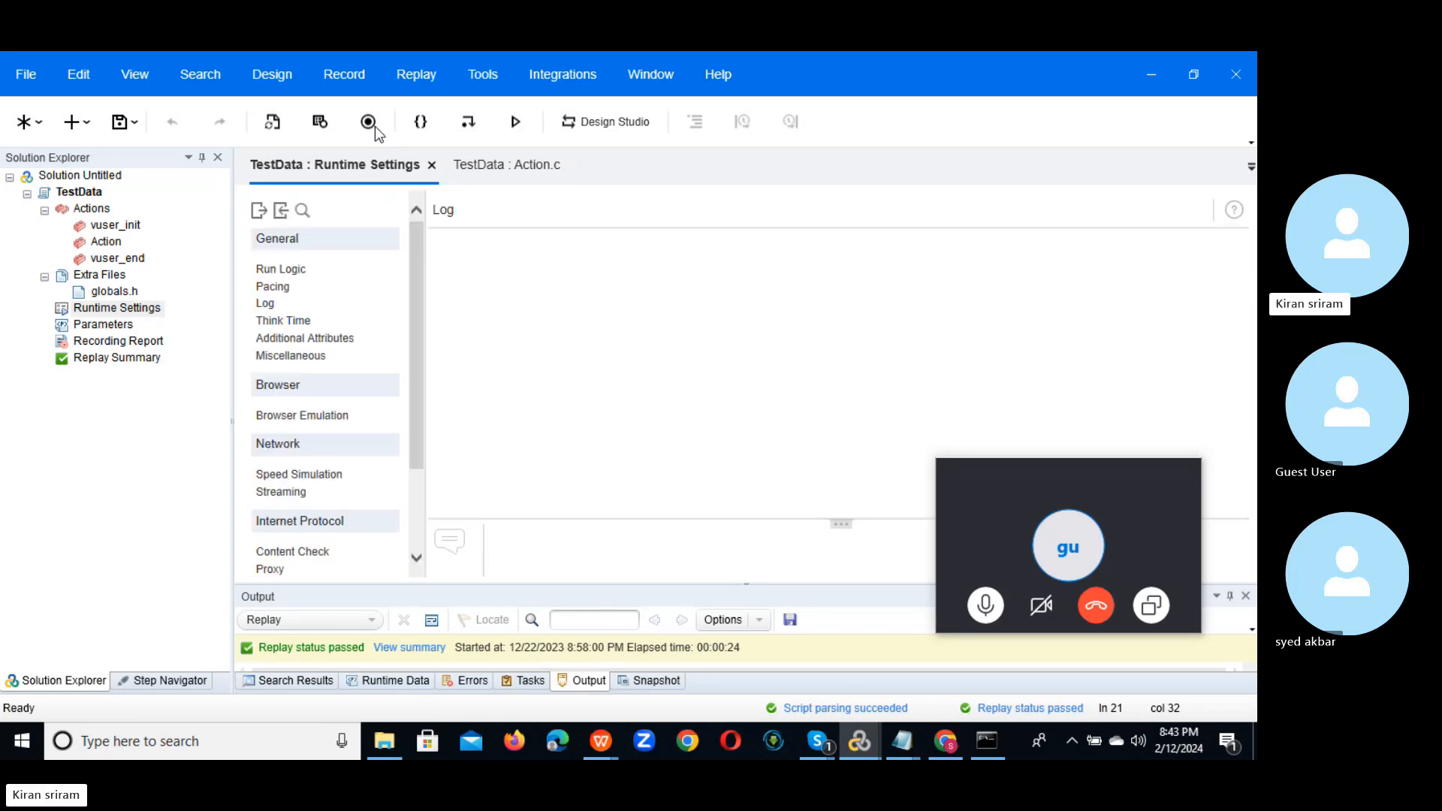
click(288, 271)
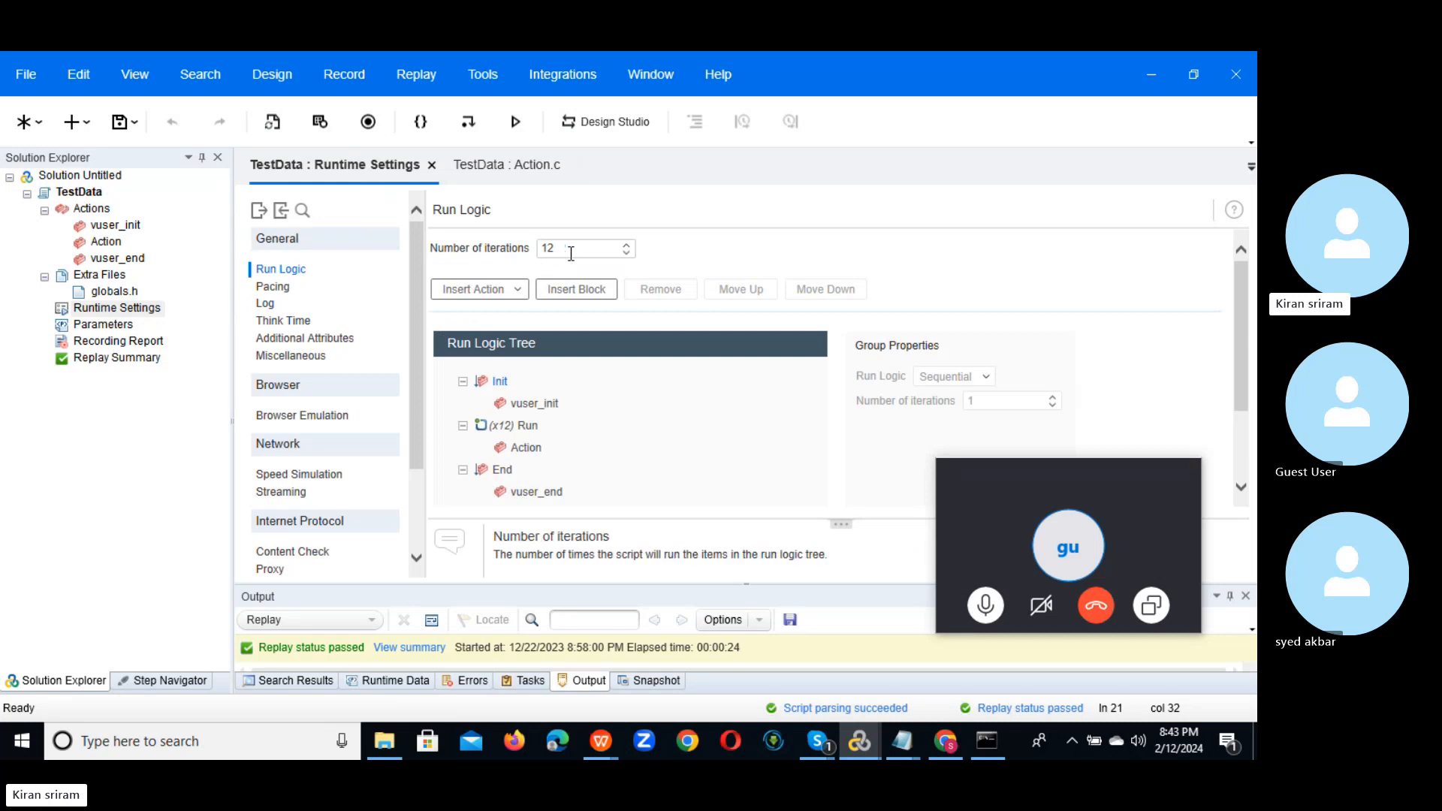
click(107, 244)
double_click(106, 243)
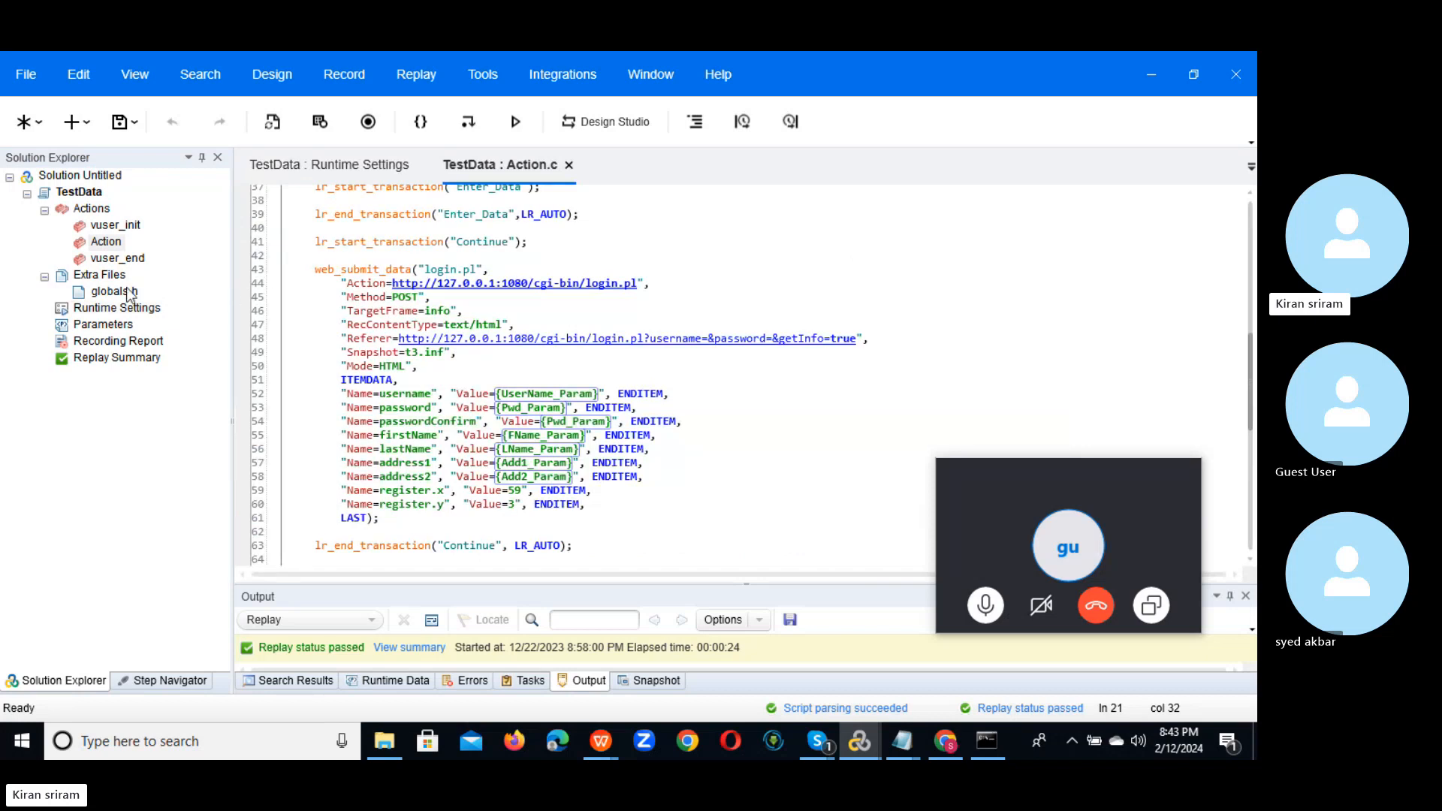
double_click(93, 327)
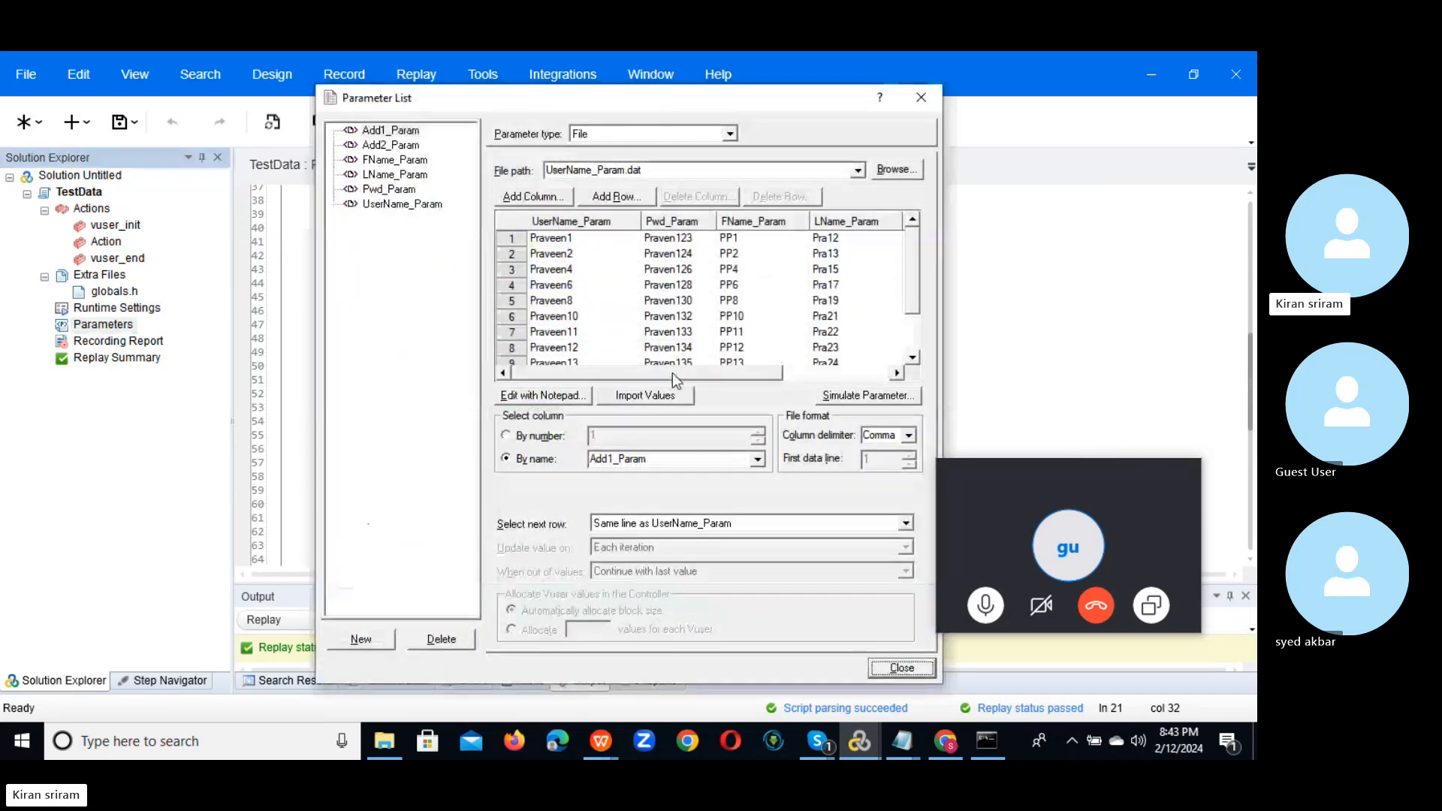
Step: Open UserName_Param.dat in Notepad maximized and insert a blank line above the Praveen1 row
click(545, 395)
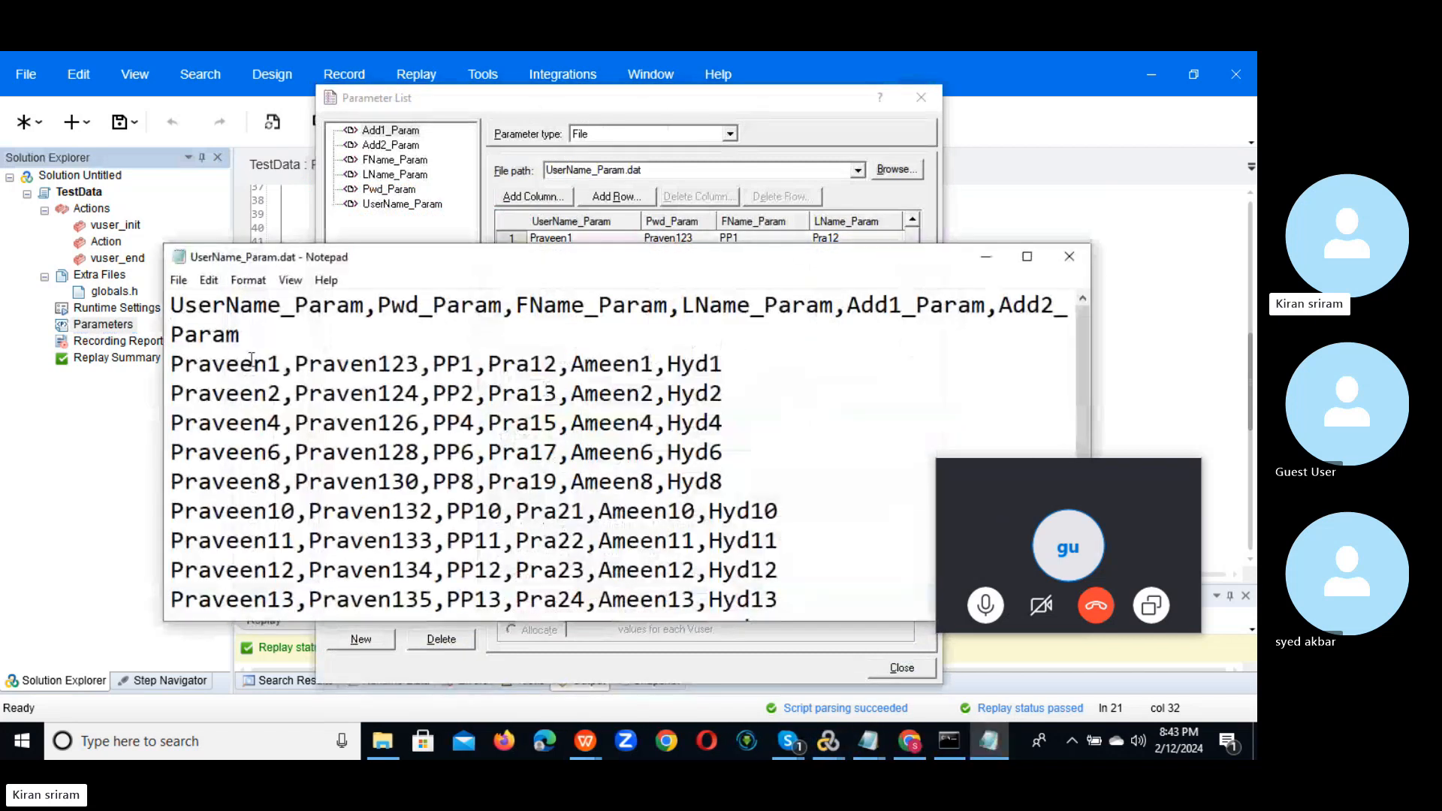
click(1027, 256)
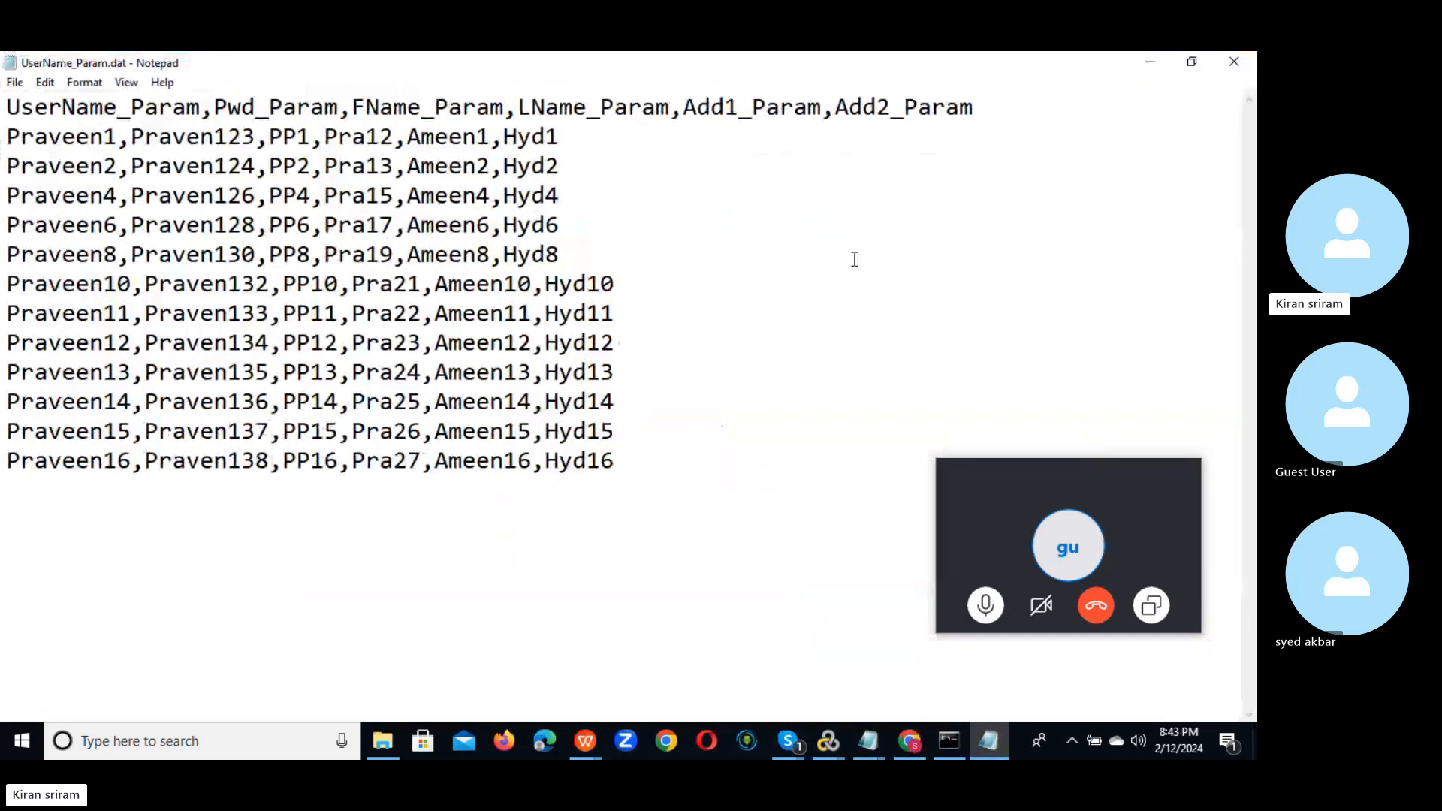
click(7, 139)
key(Return)
key(Up)
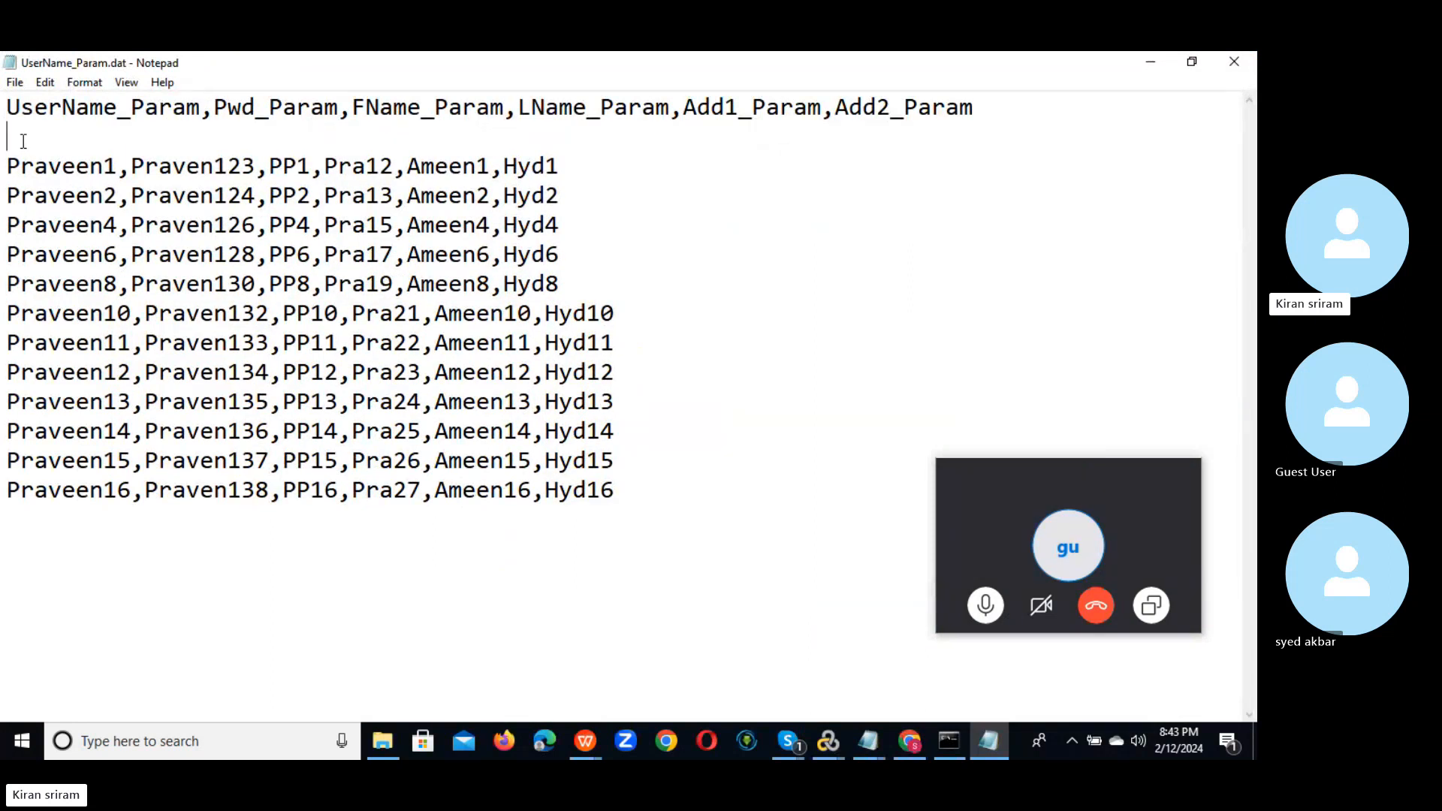
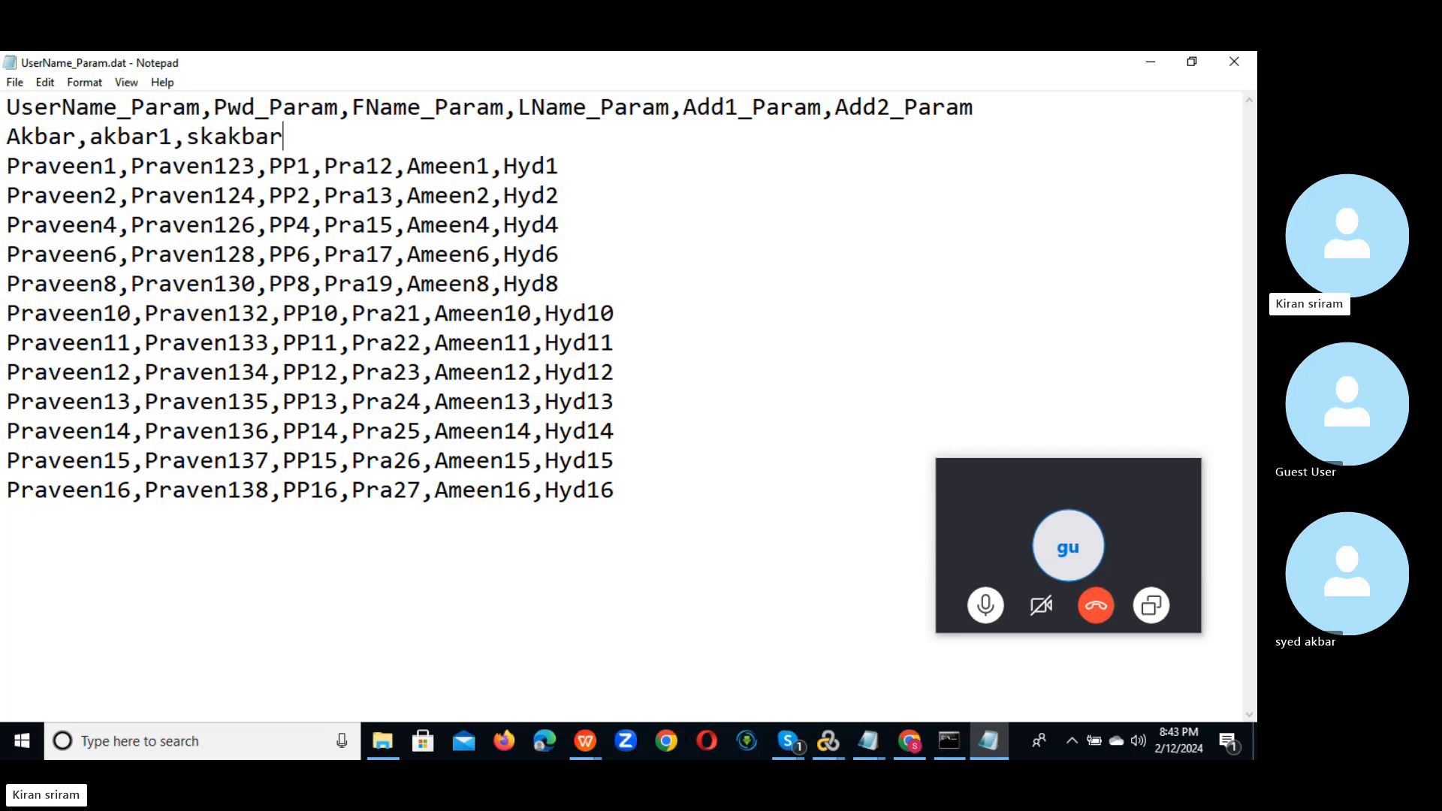
key(BackSpace)
key(BackSpace)
key(BackSpace)
key(BackSpace)
key(BackSpace)
key(BackSpace)
click(189, 134)
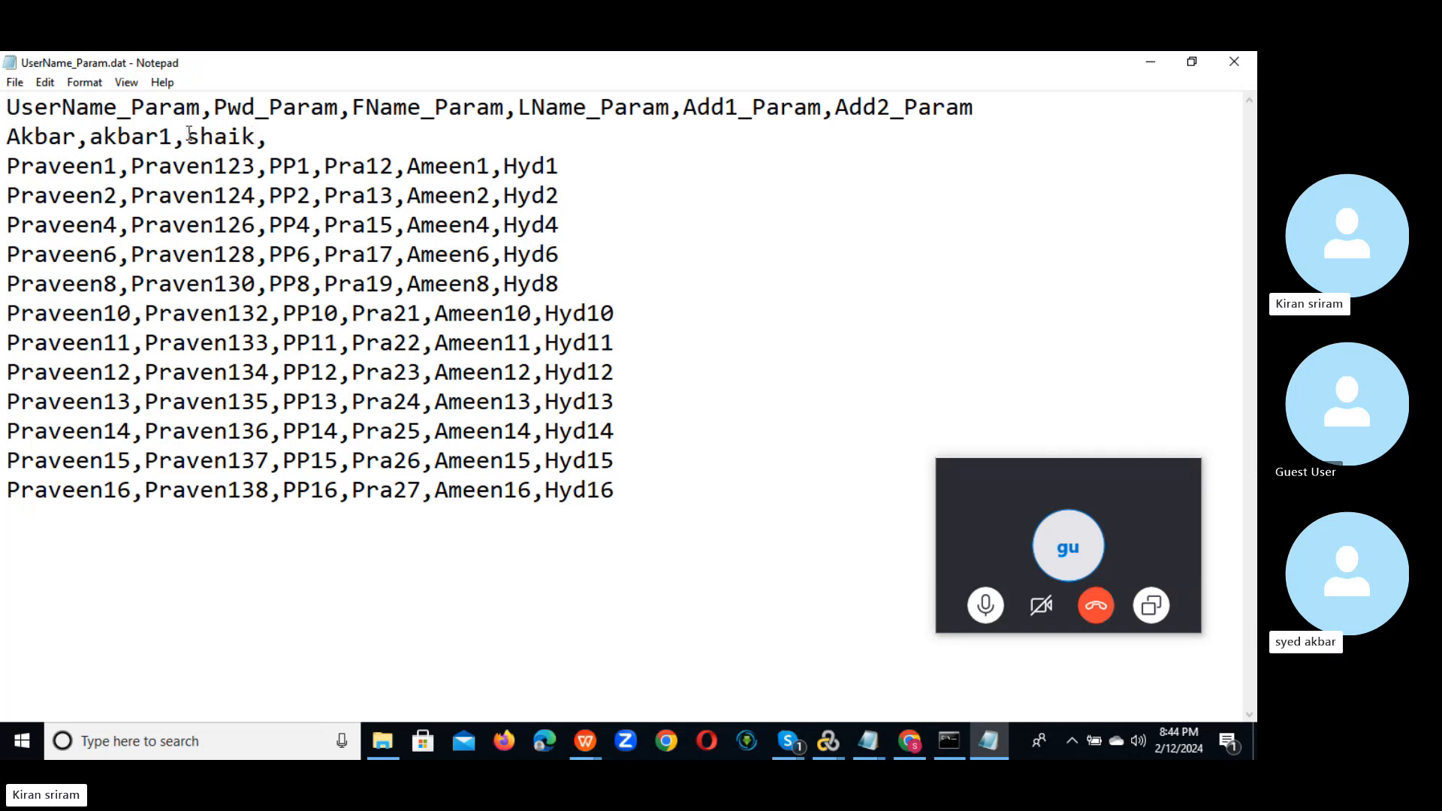
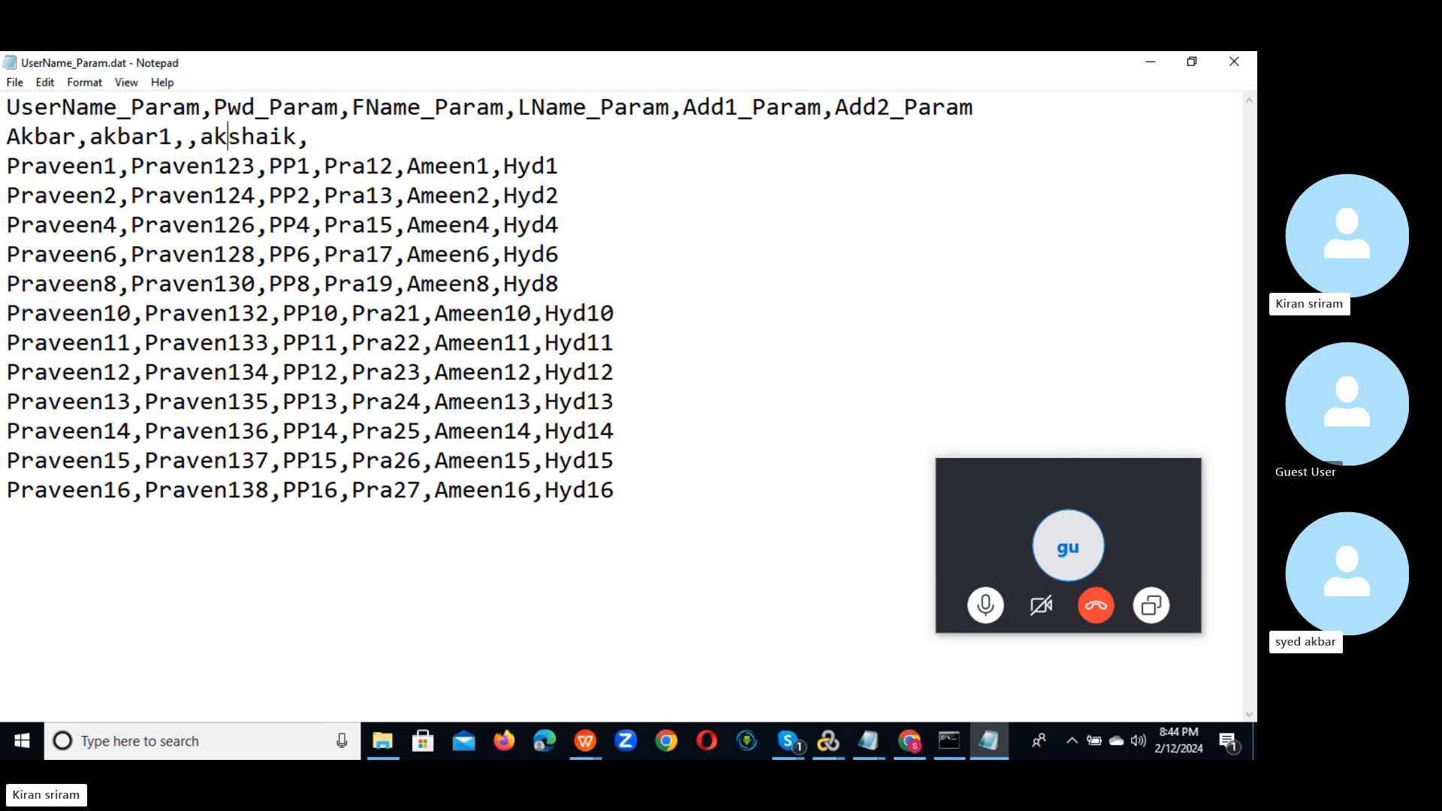
text(d)
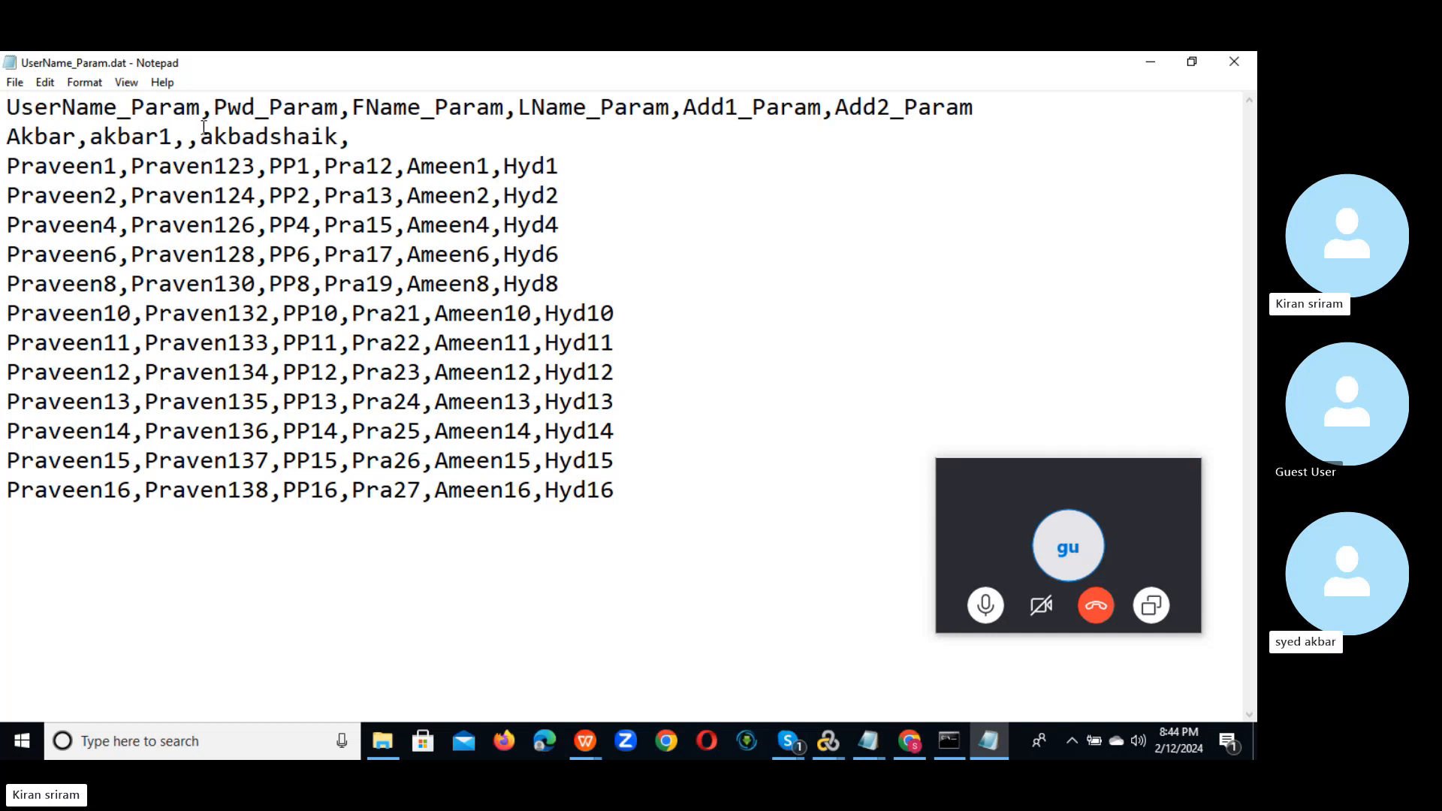
key(BackSpace)
text(r,)
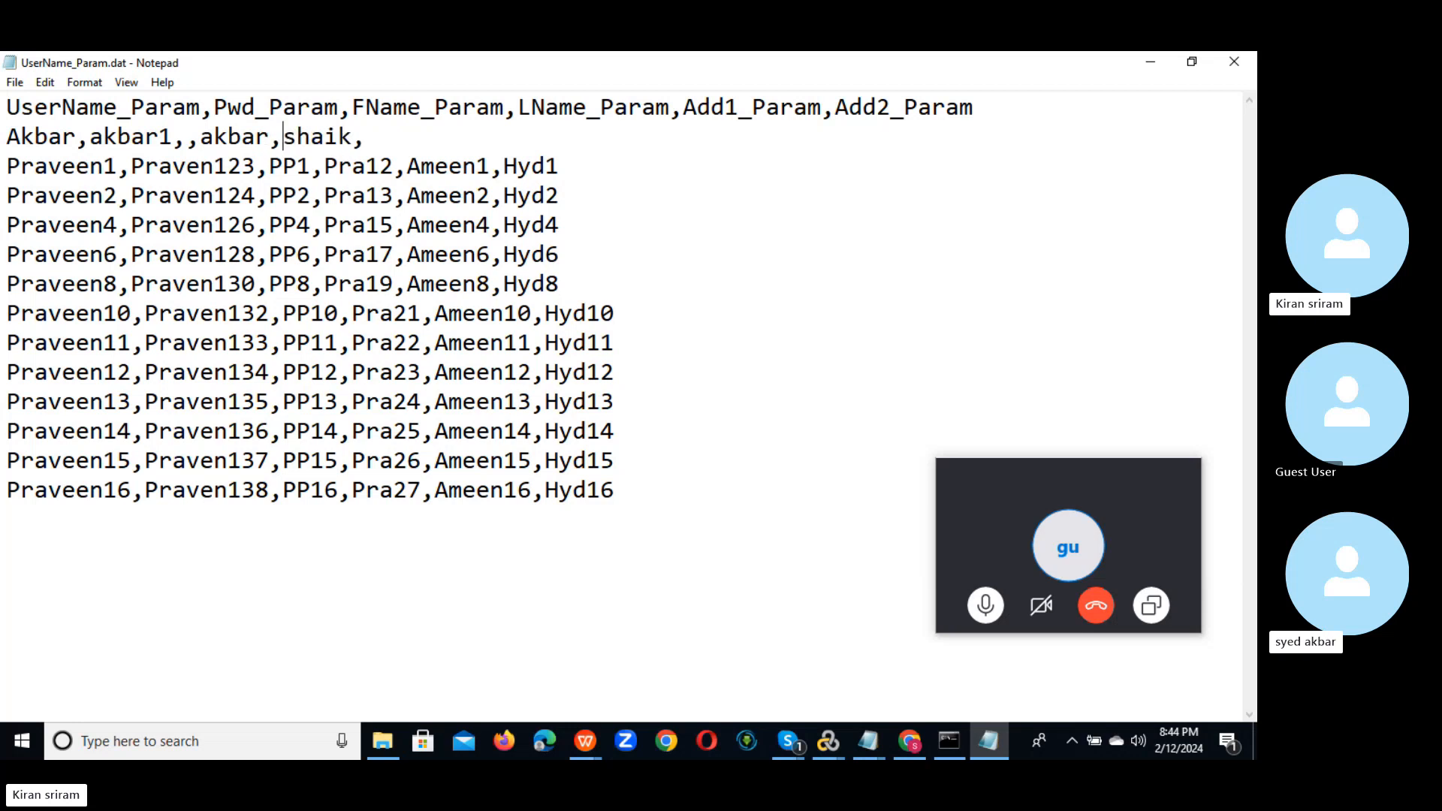
click(343, 136)
drag(343, 136, 350, 135)
key(BackSpace)
text(d)
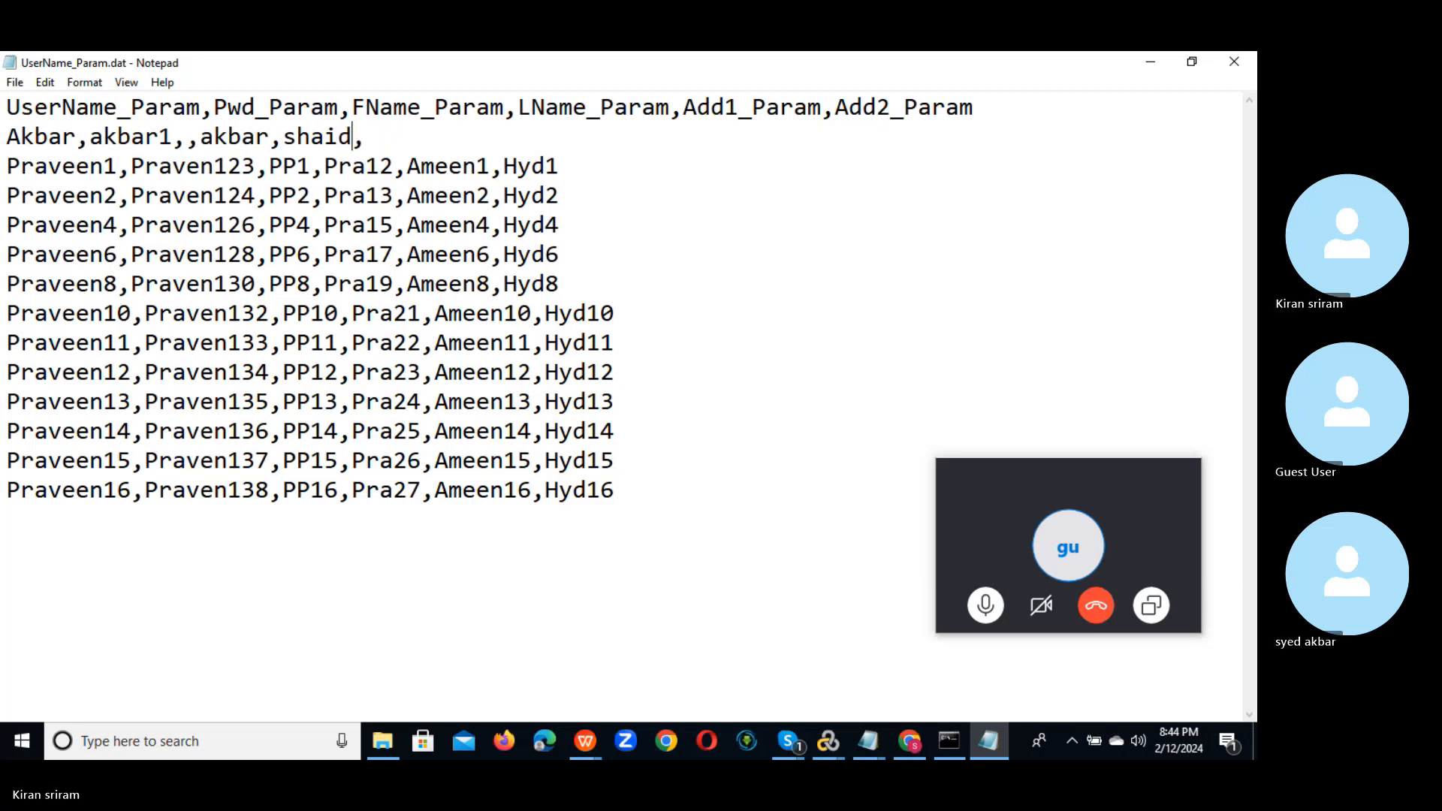
click(325, 136)
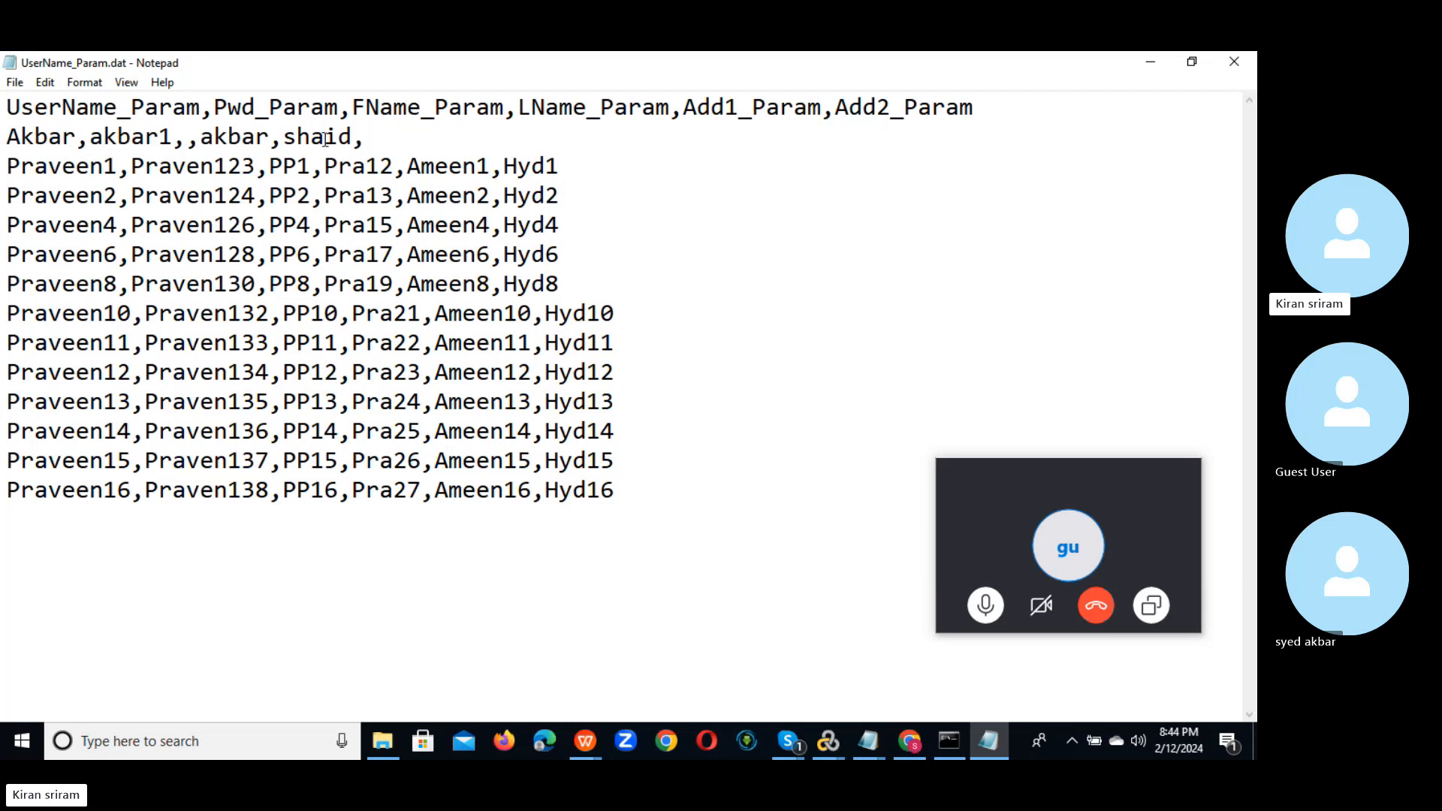
key(BackSpace)
key(BackSpace)
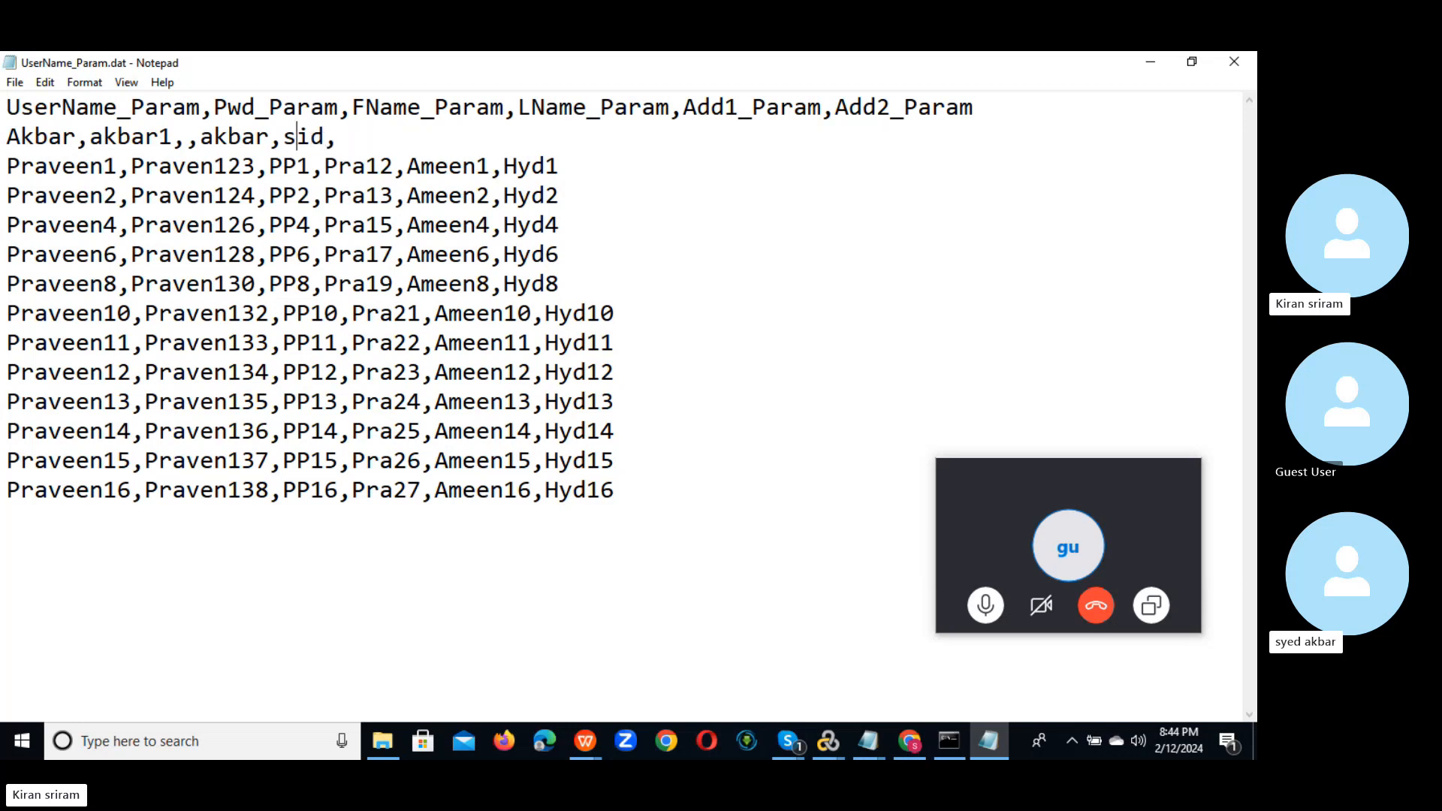
text(y)
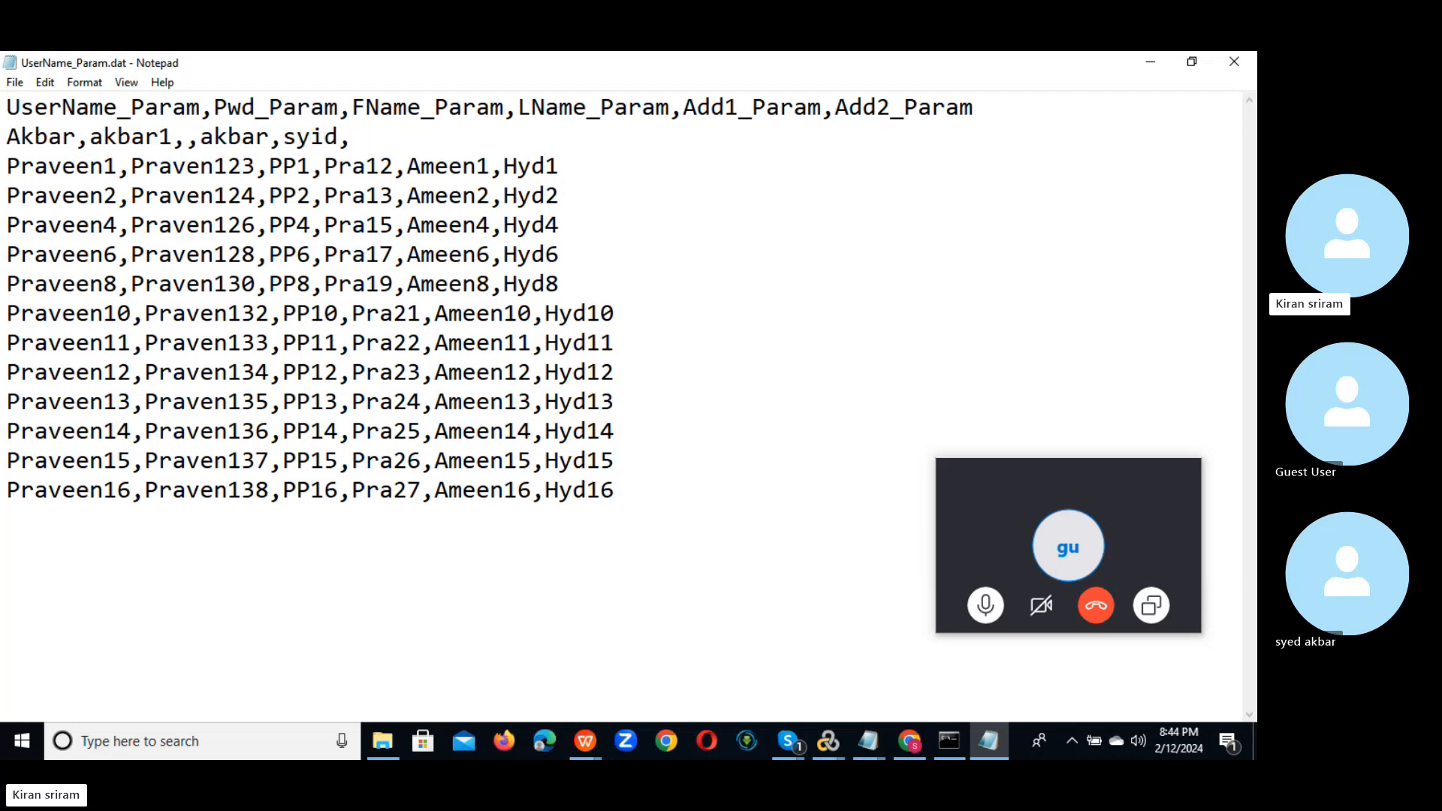
key(BackSpace)
text(e)
Step: Finish the Akbar row with the fields NLR and nellore
click(358, 140)
text(,)
key(BackSpace)
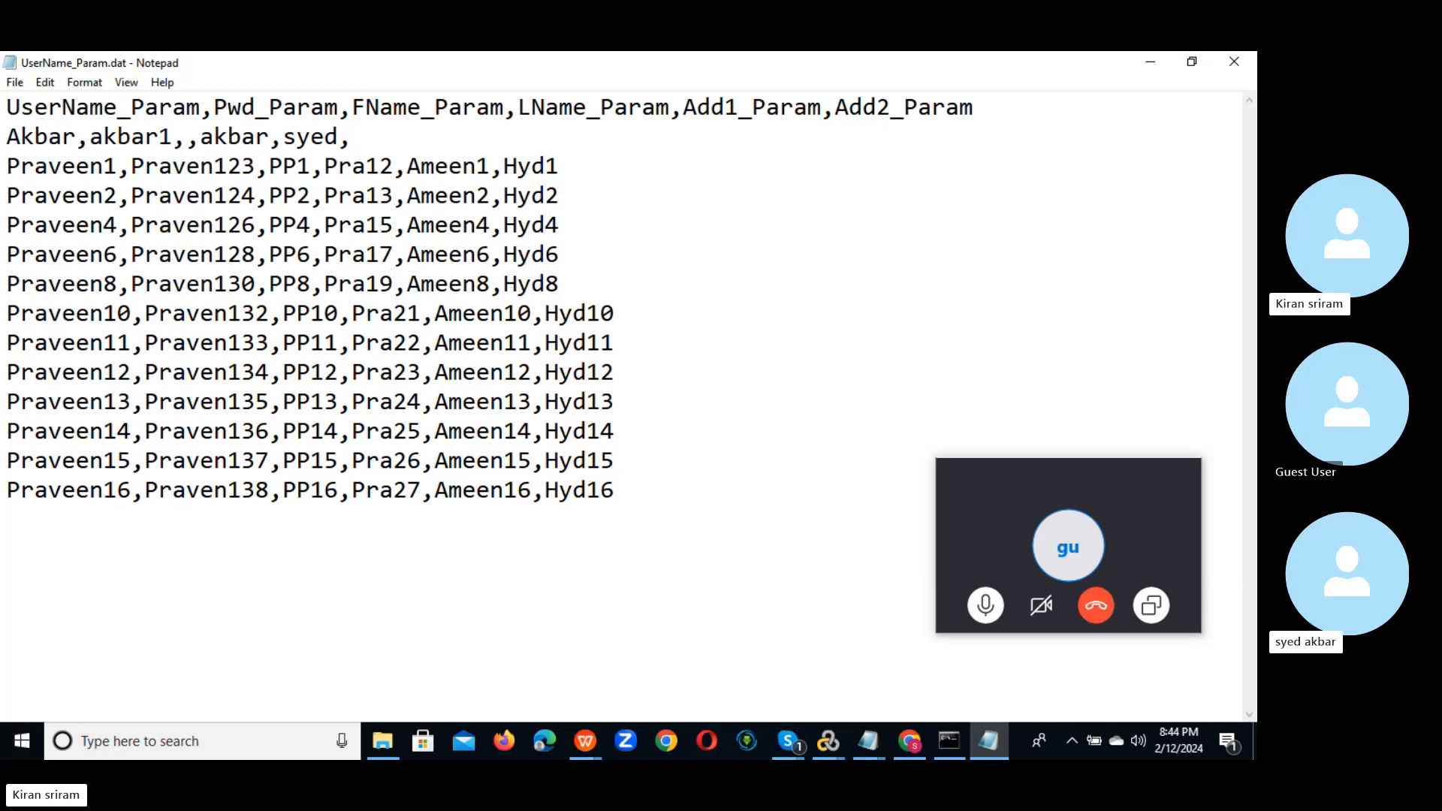
text(hyd,nel)
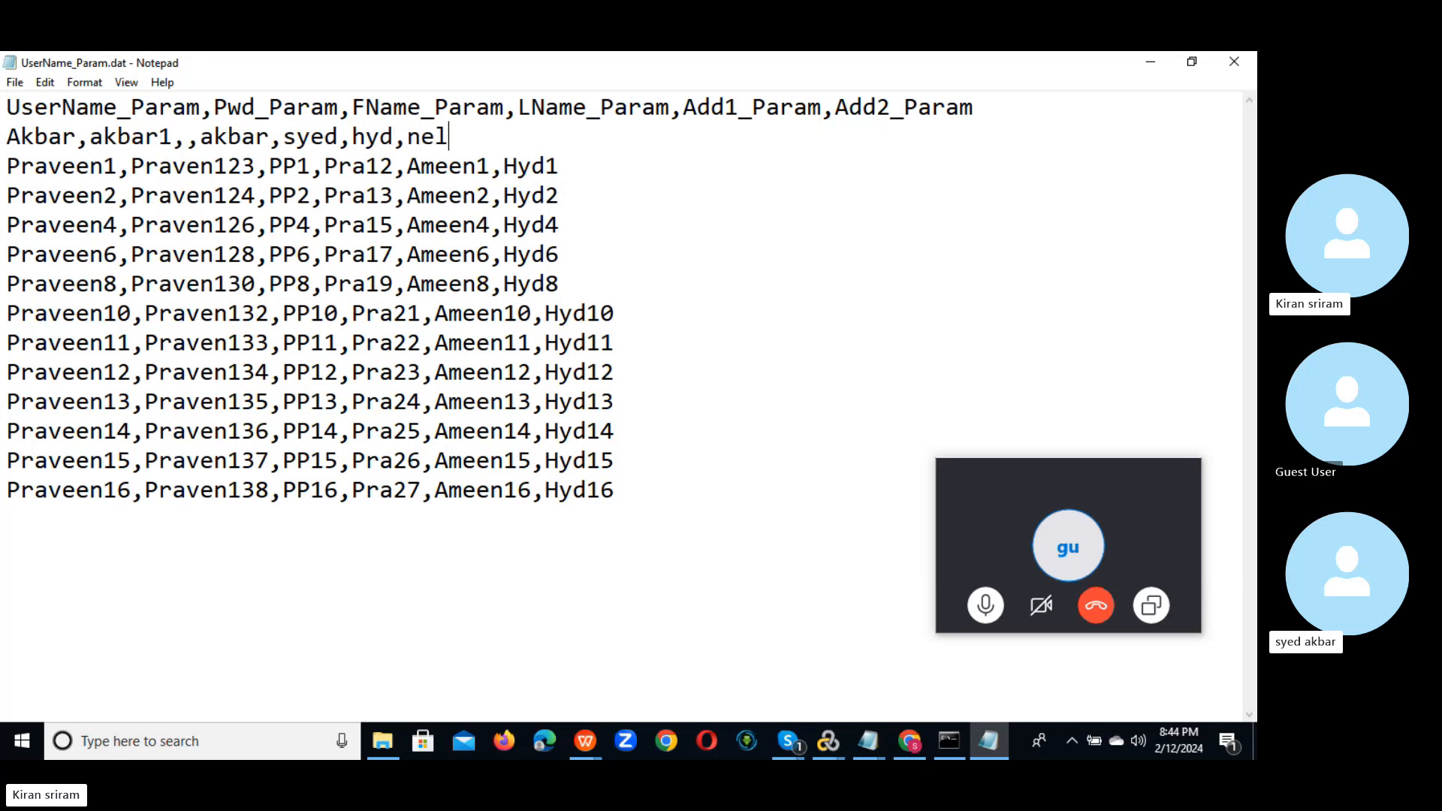
text(lore)
click(360, 136)
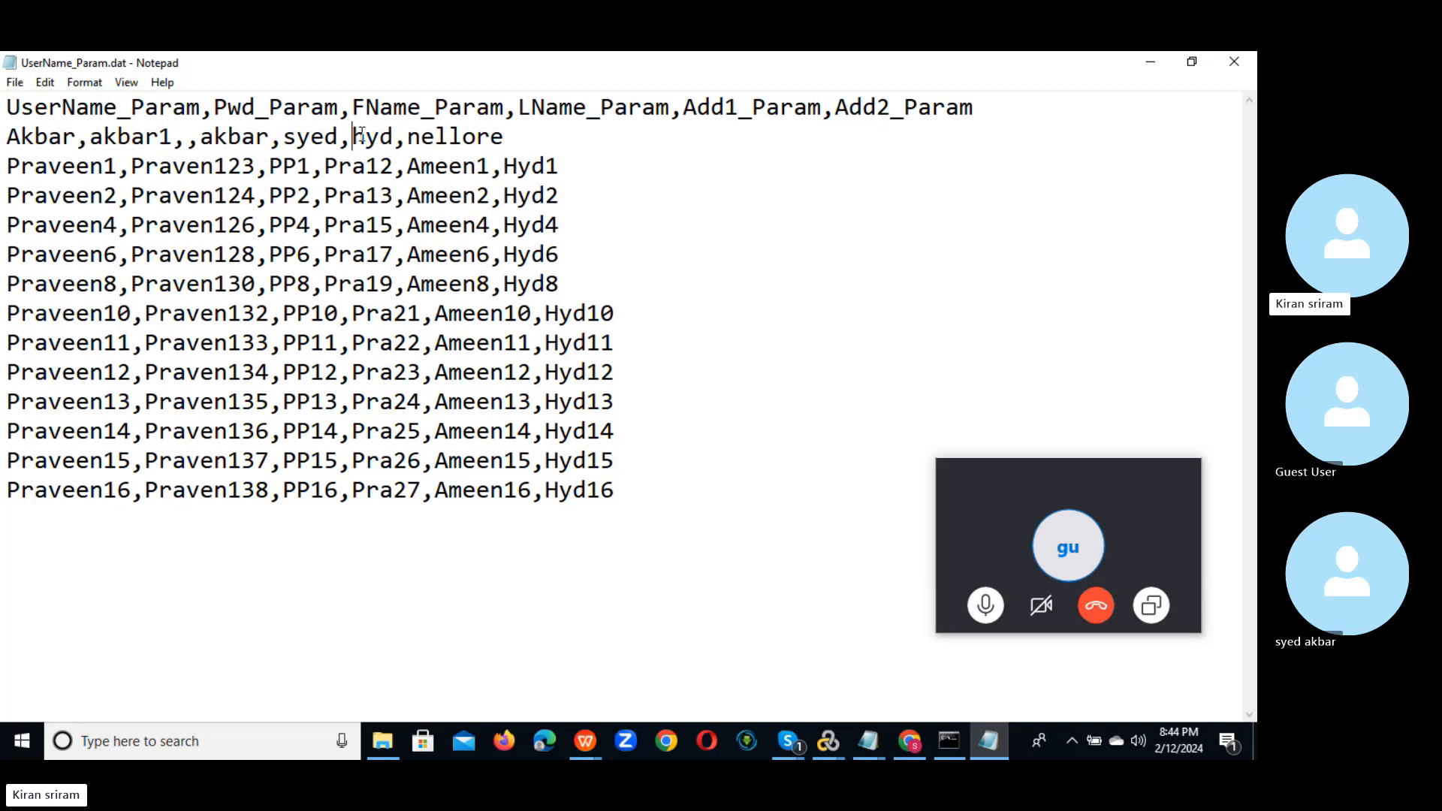
drag(359, 136, 391, 136)
key(BackSpace)
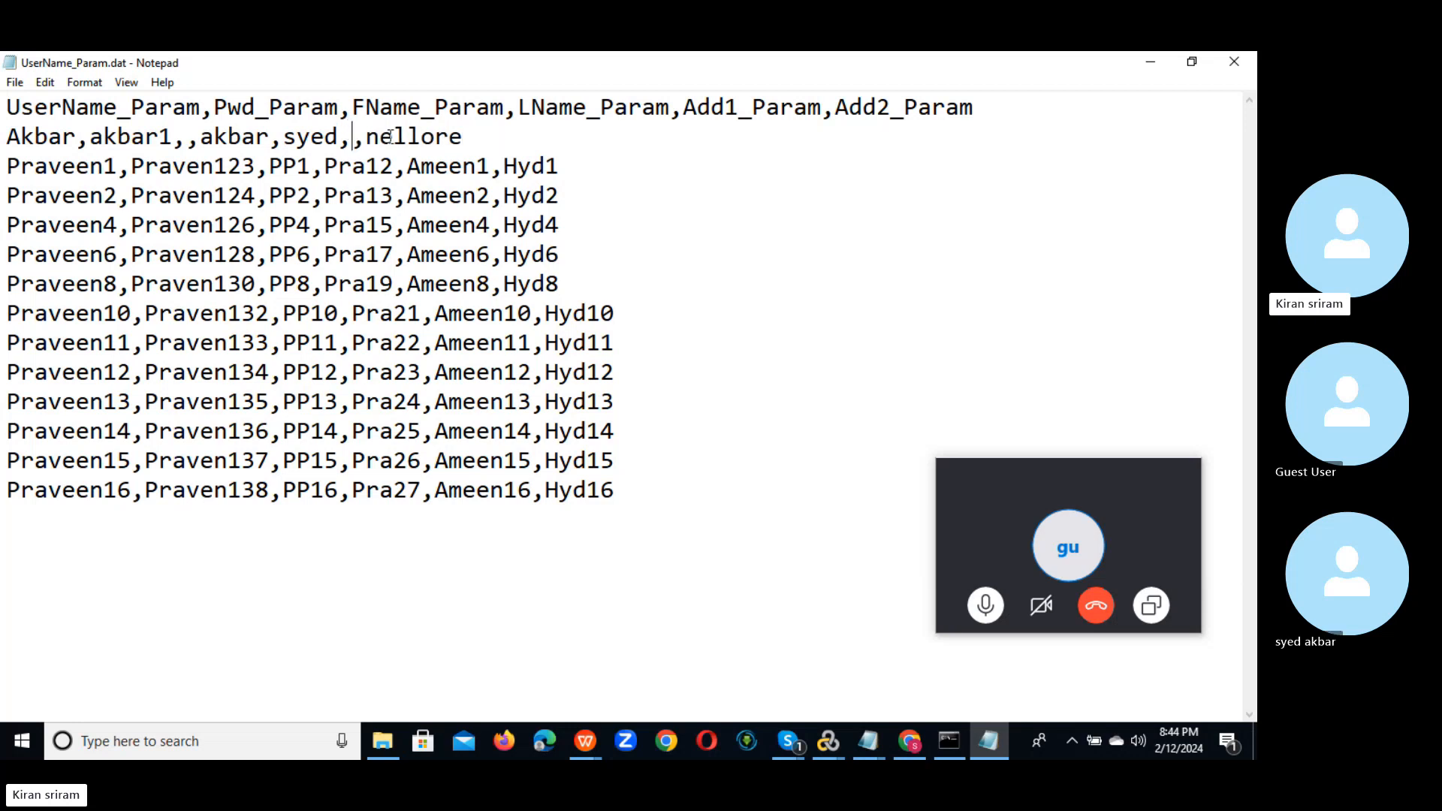
text(NLR)
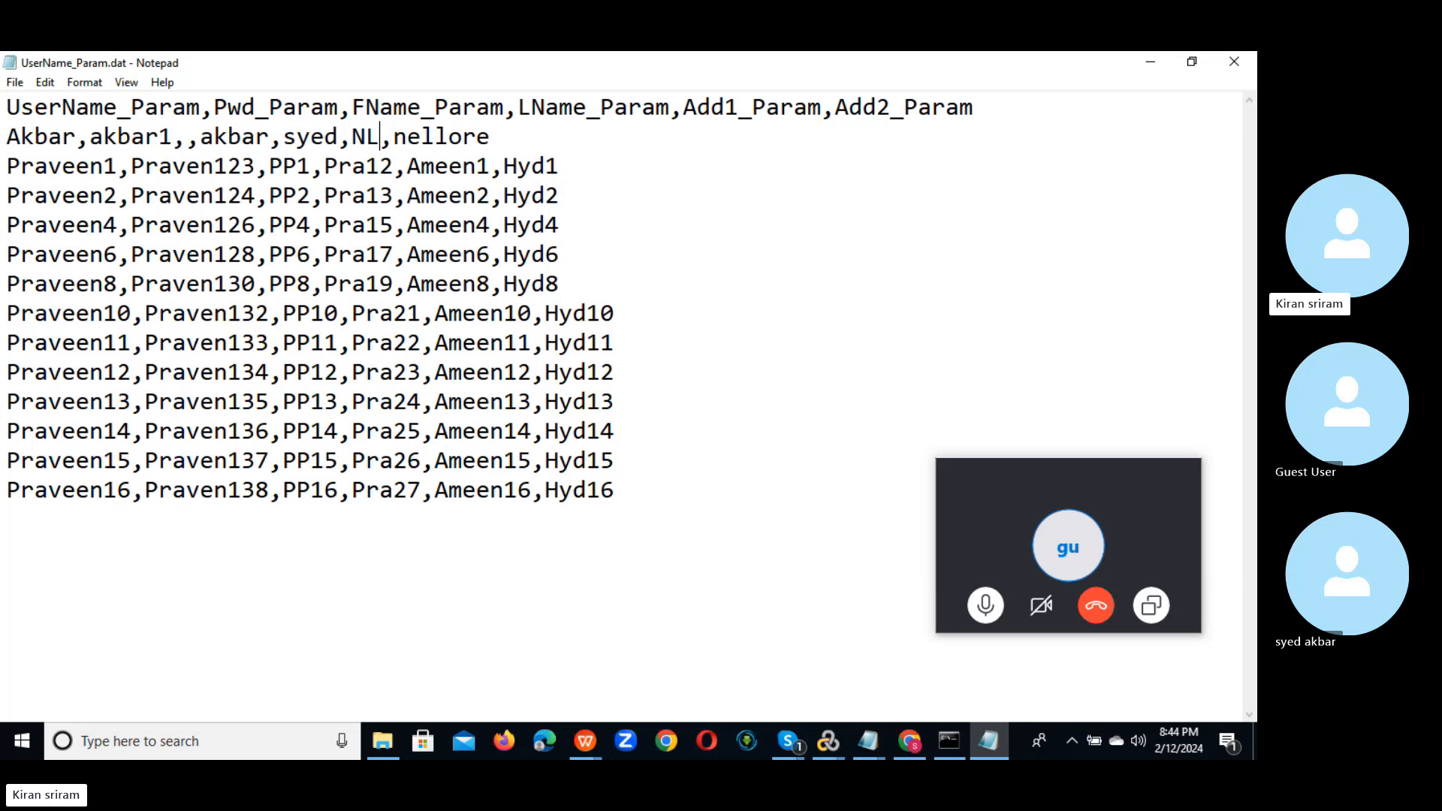
click(523, 138)
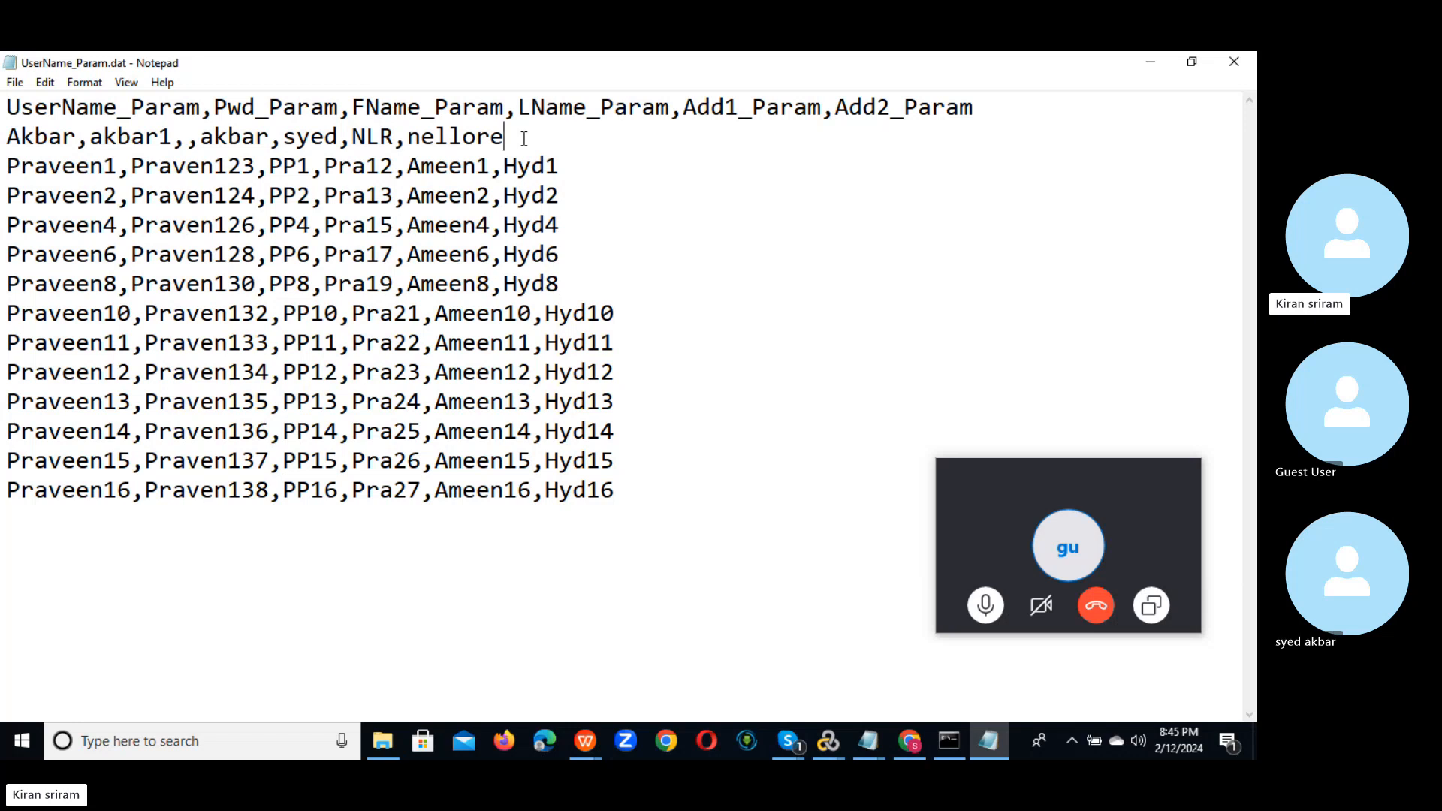
Step: Paste a duplicate of the Akbar row onto the line below it
drag(523, 139, 3, 132)
key(ctrl+c)
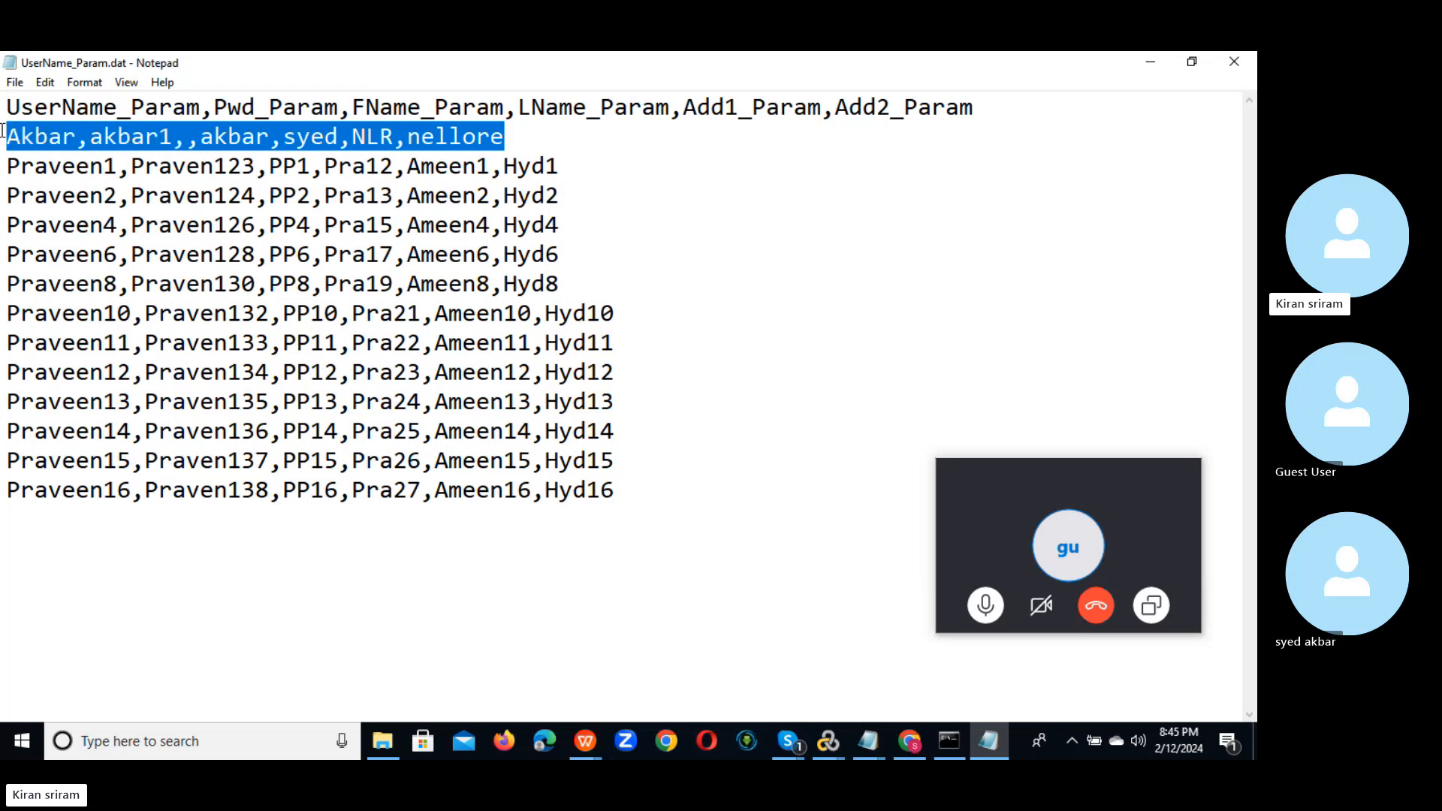
click(530, 134)
key(Return)
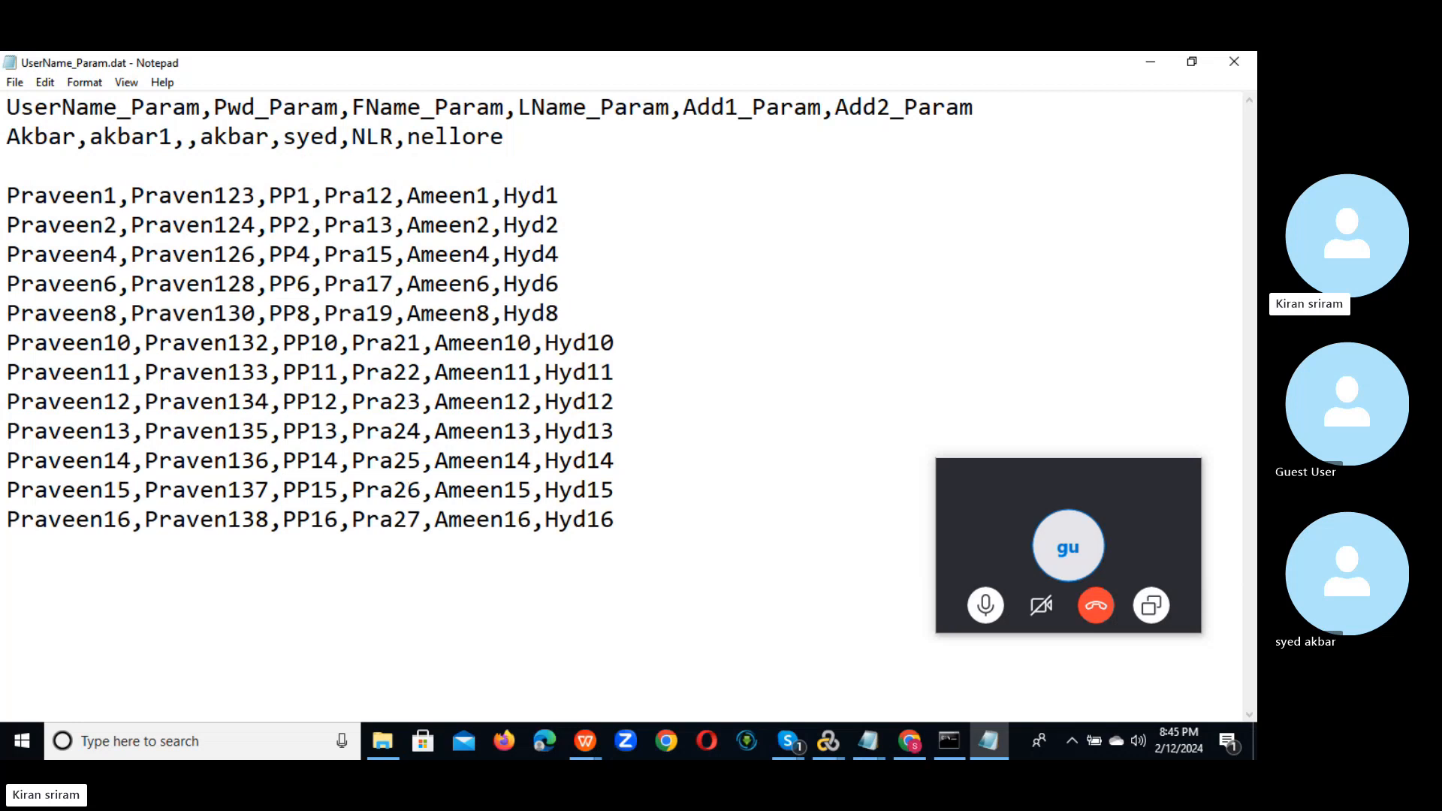
key(ctrl+v)
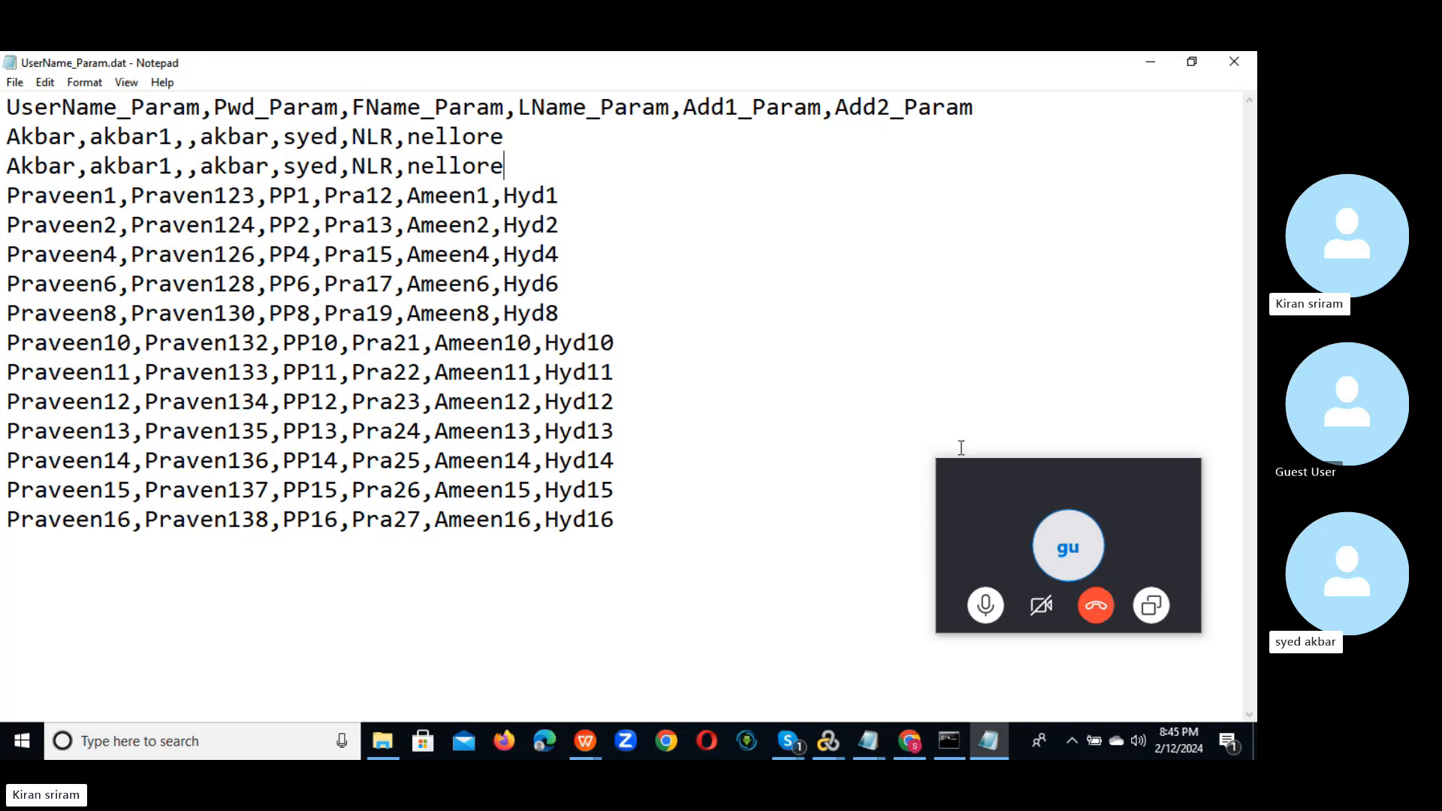
key(alt+Tab)
key(alt+Tab)
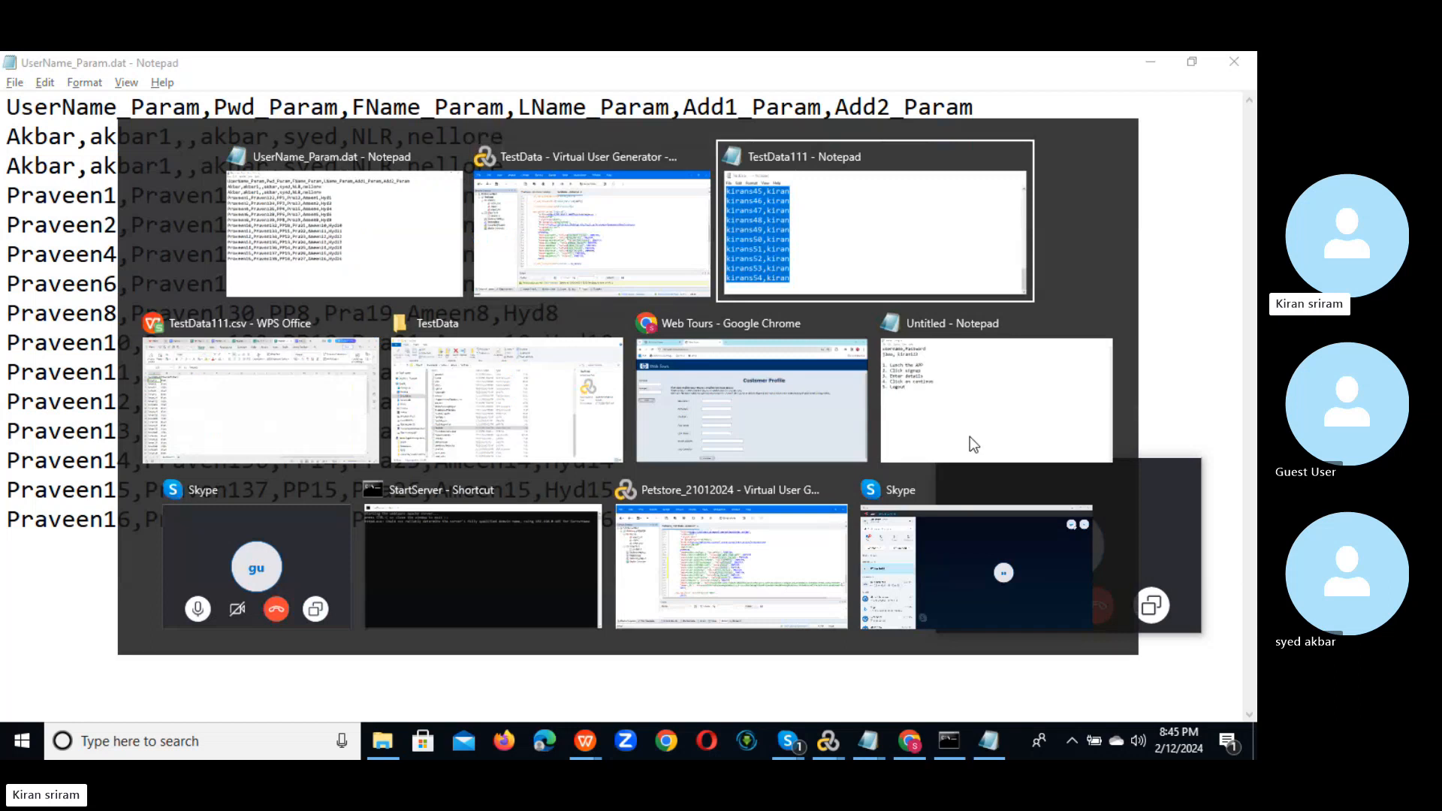
key(alt+Tab)
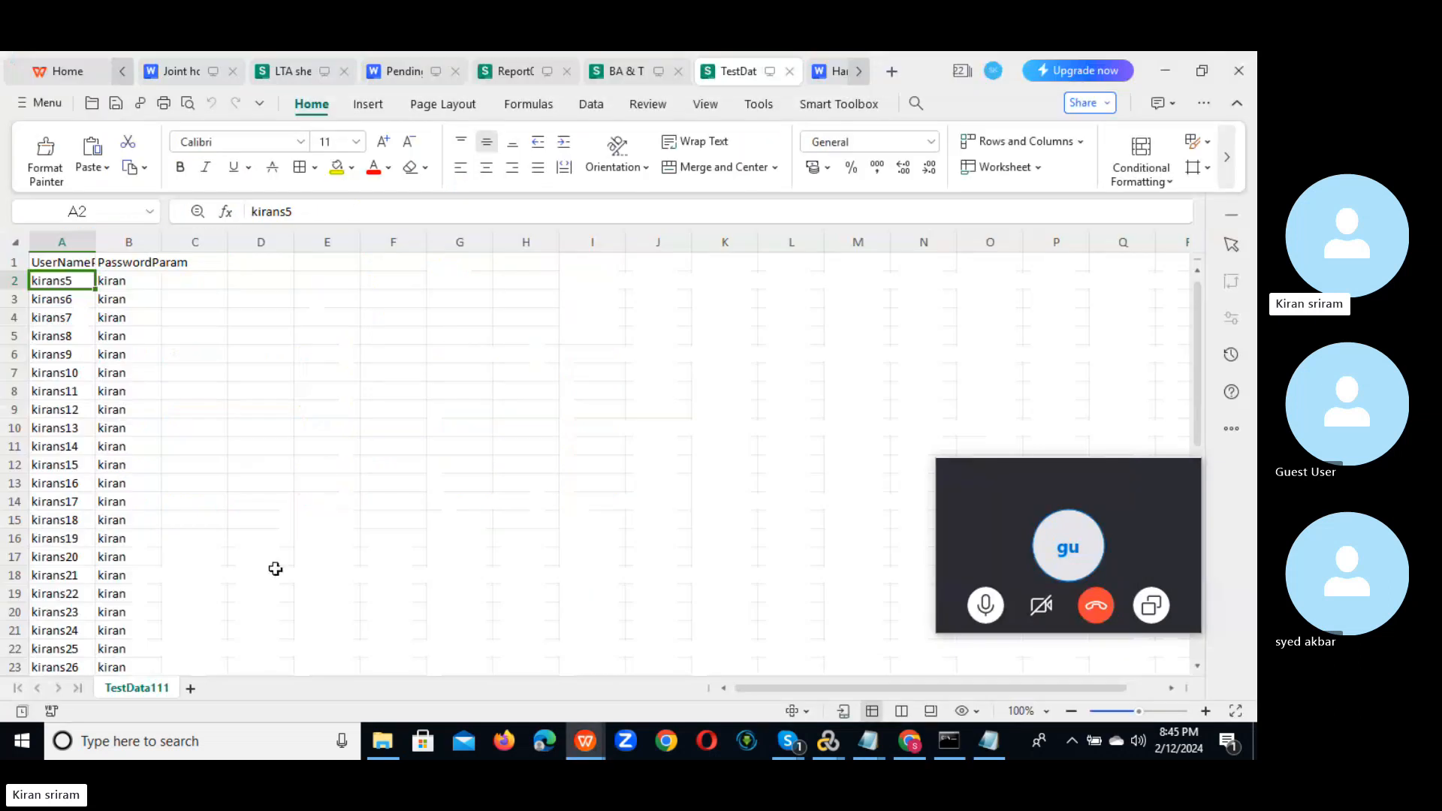
Step: Add a new Sheet1 and paste the Akbar row into A1, widening column A
click(190, 688)
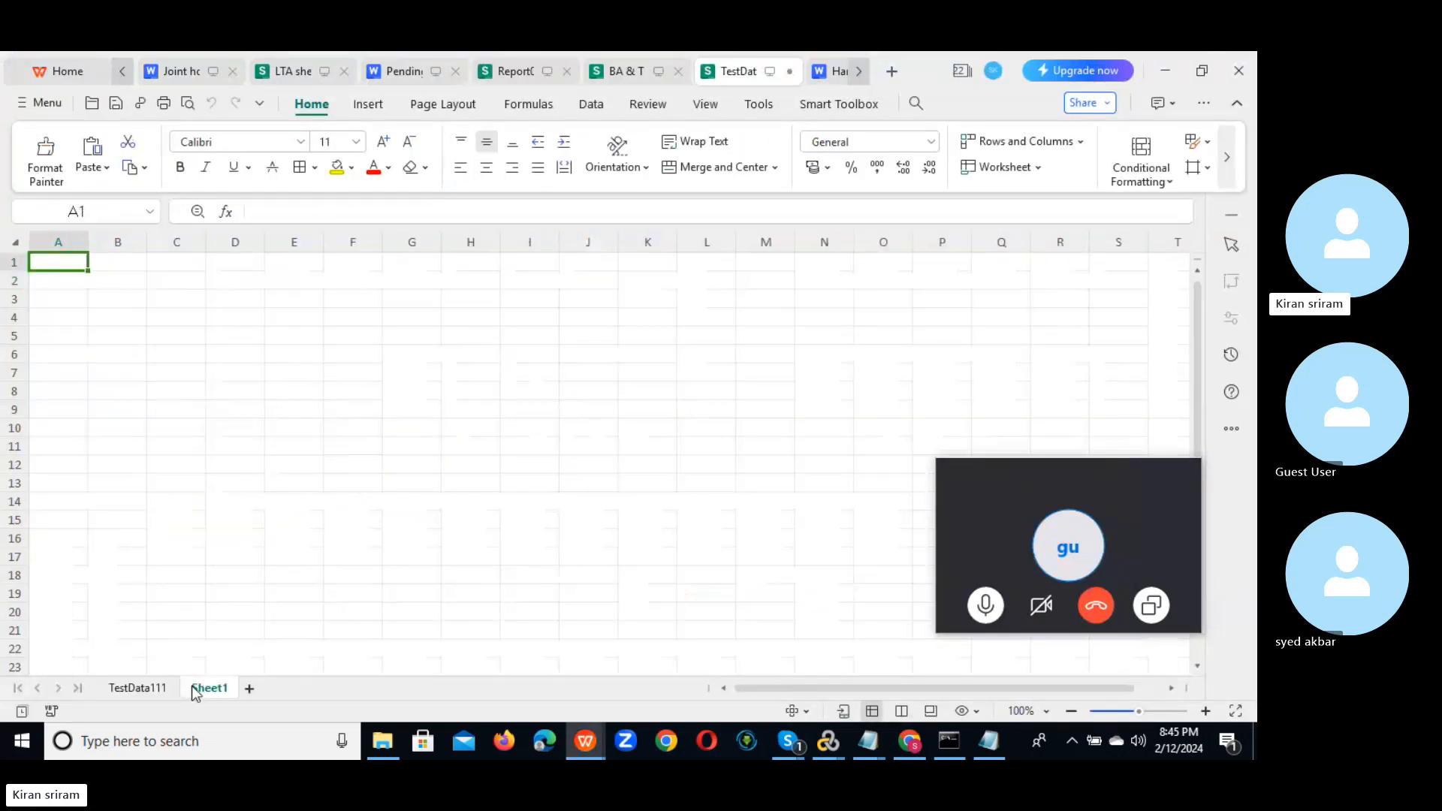
click(63, 278)
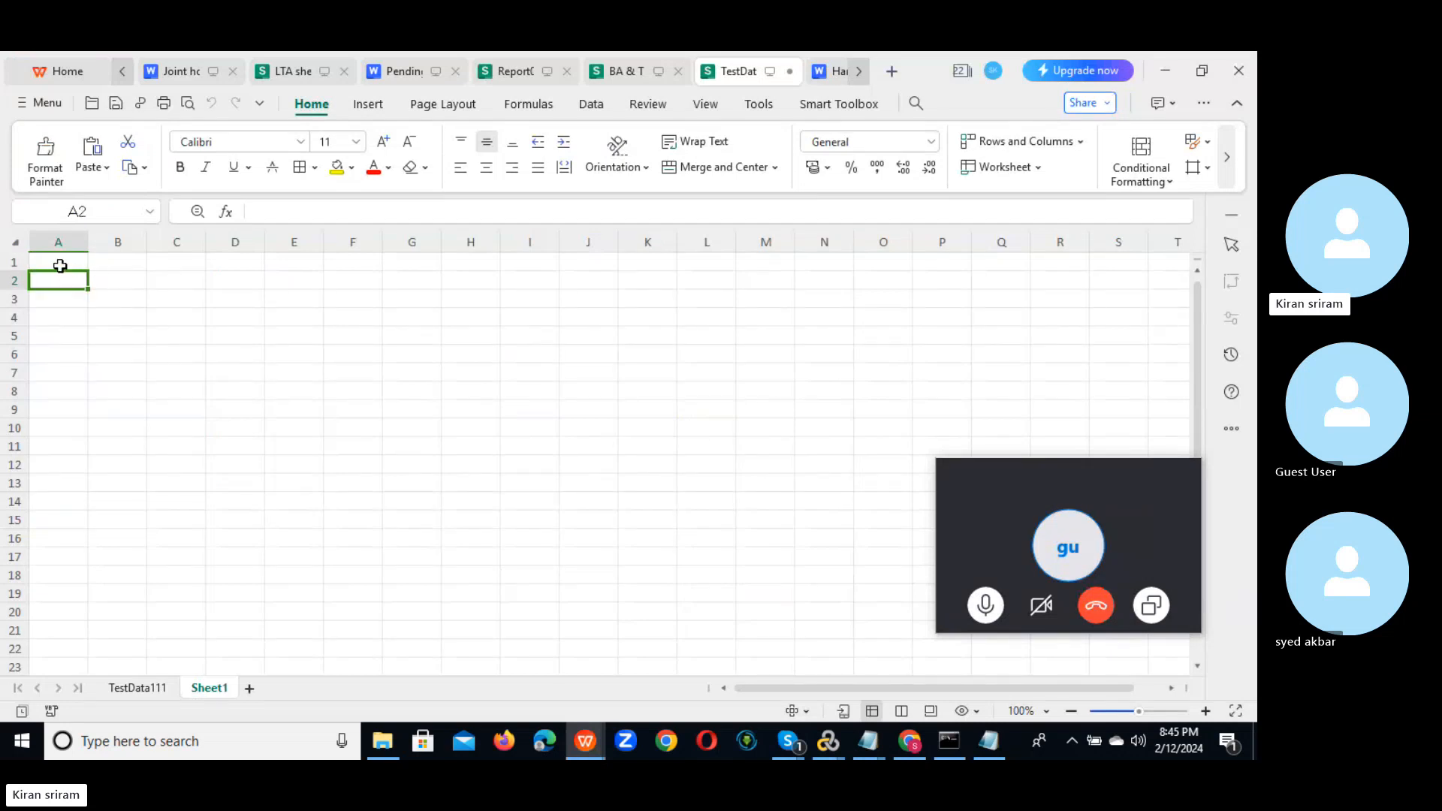
click(60, 264)
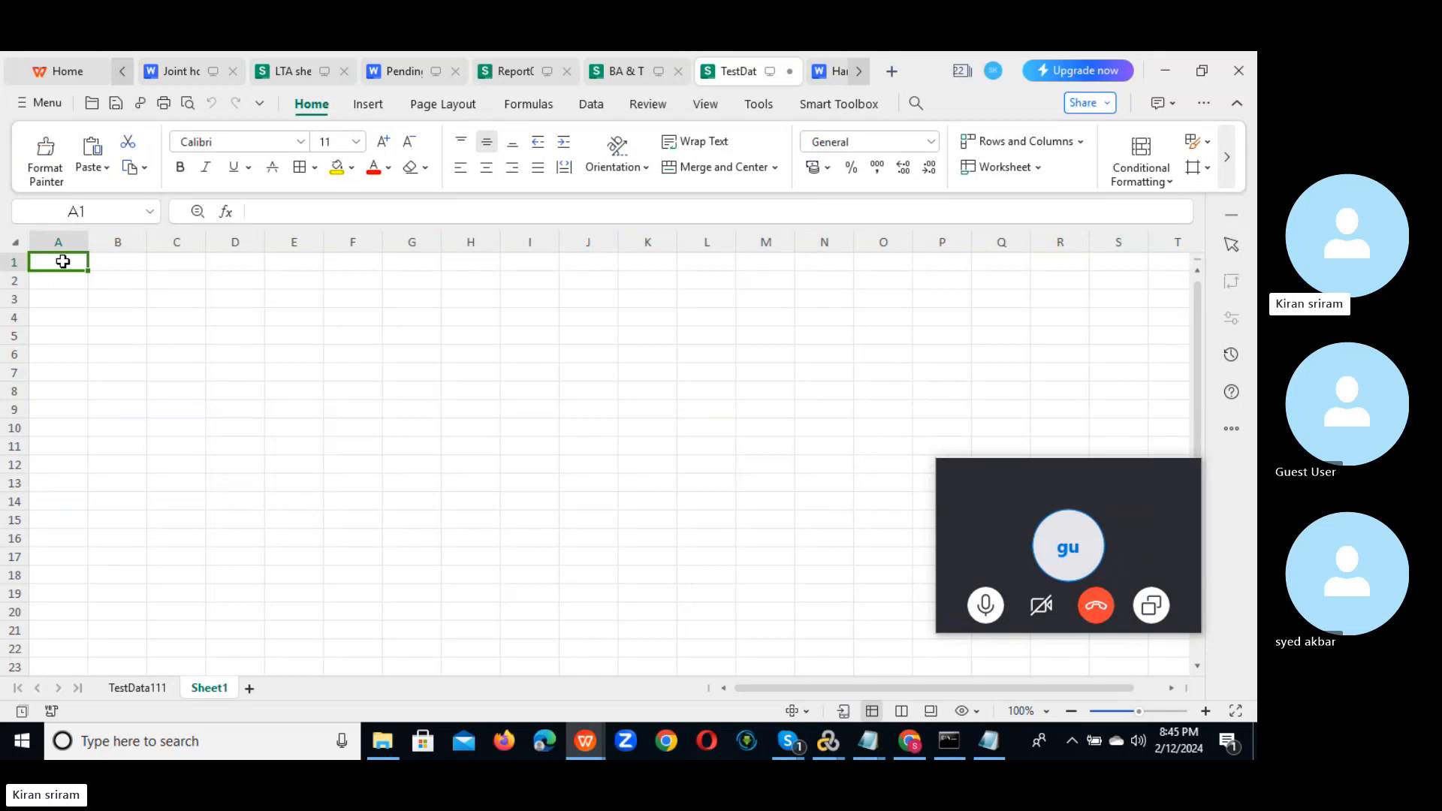
key(ctrl+v)
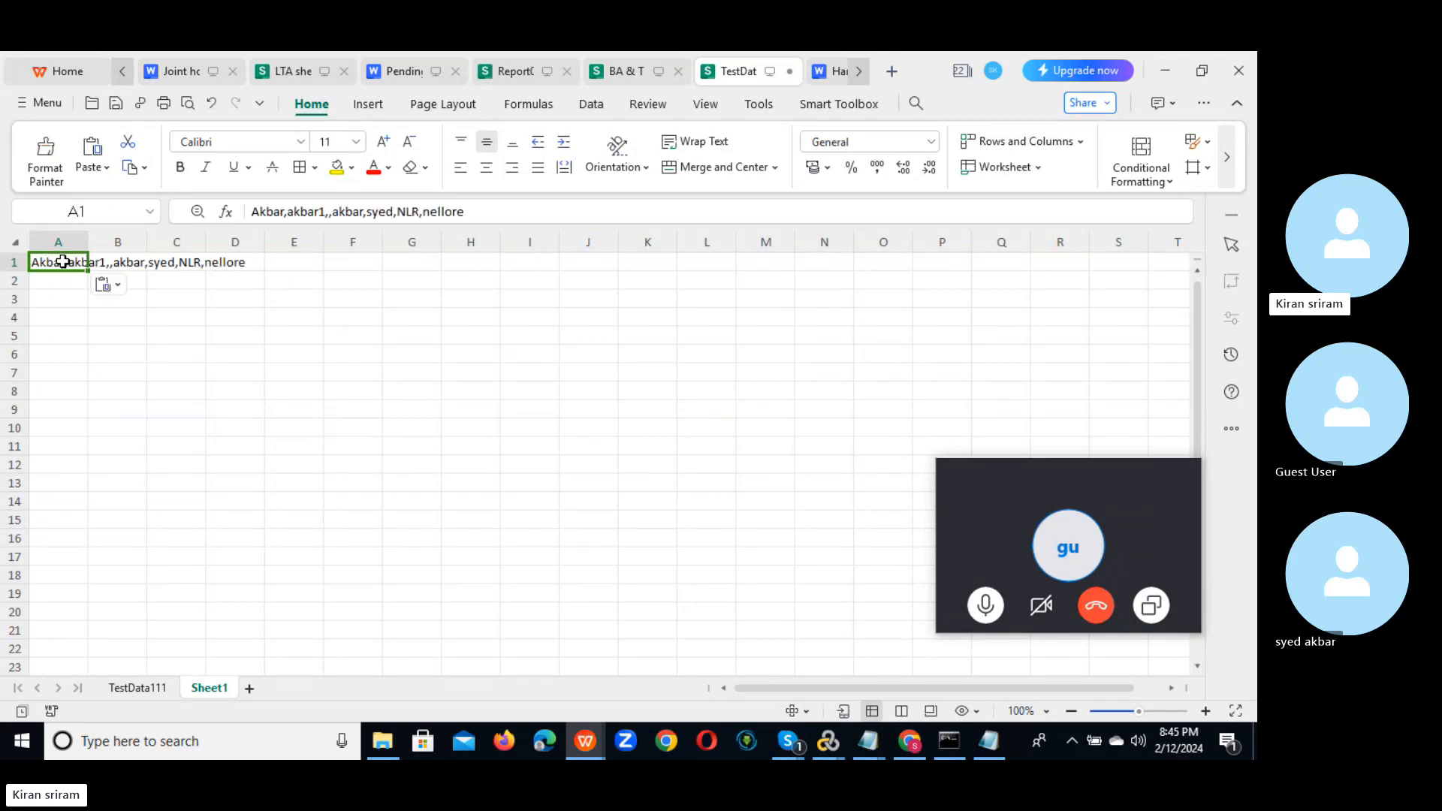
click(222, 325)
double_click(86, 242)
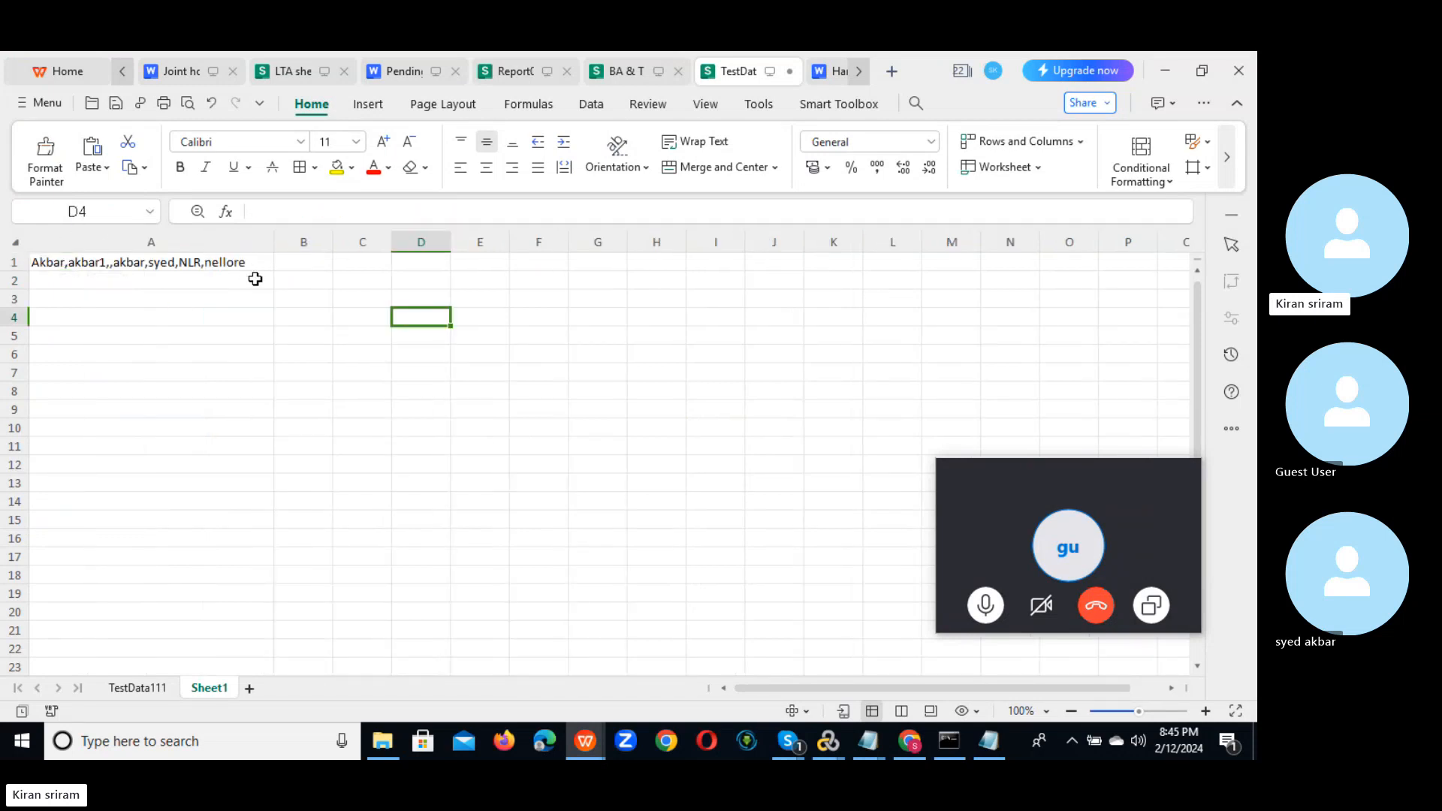
Step: Clear A1 again, restore column A's width, and return to UserName_Param.dat
click(188, 296)
click(112, 267)
key(BackSpace)
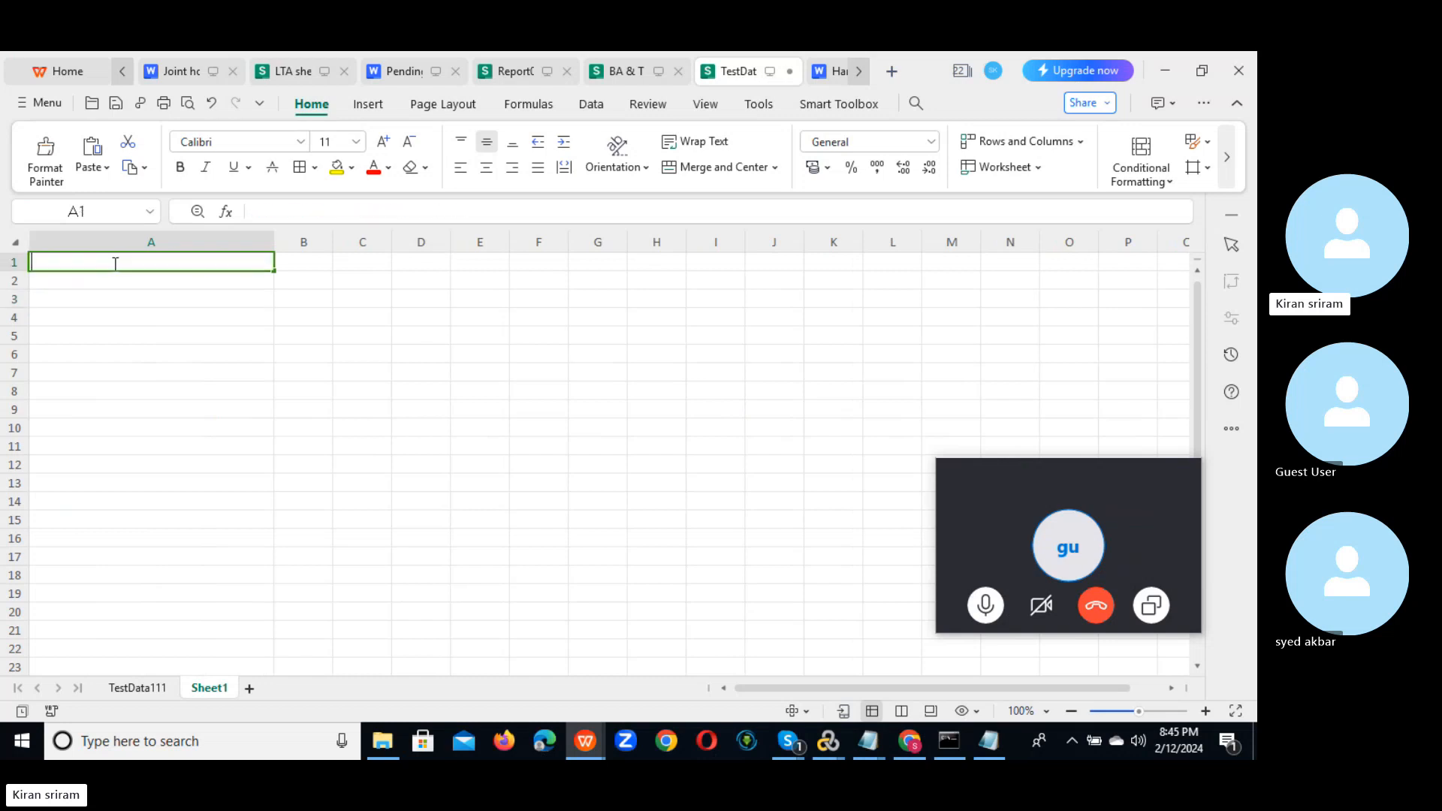
click(98, 302)
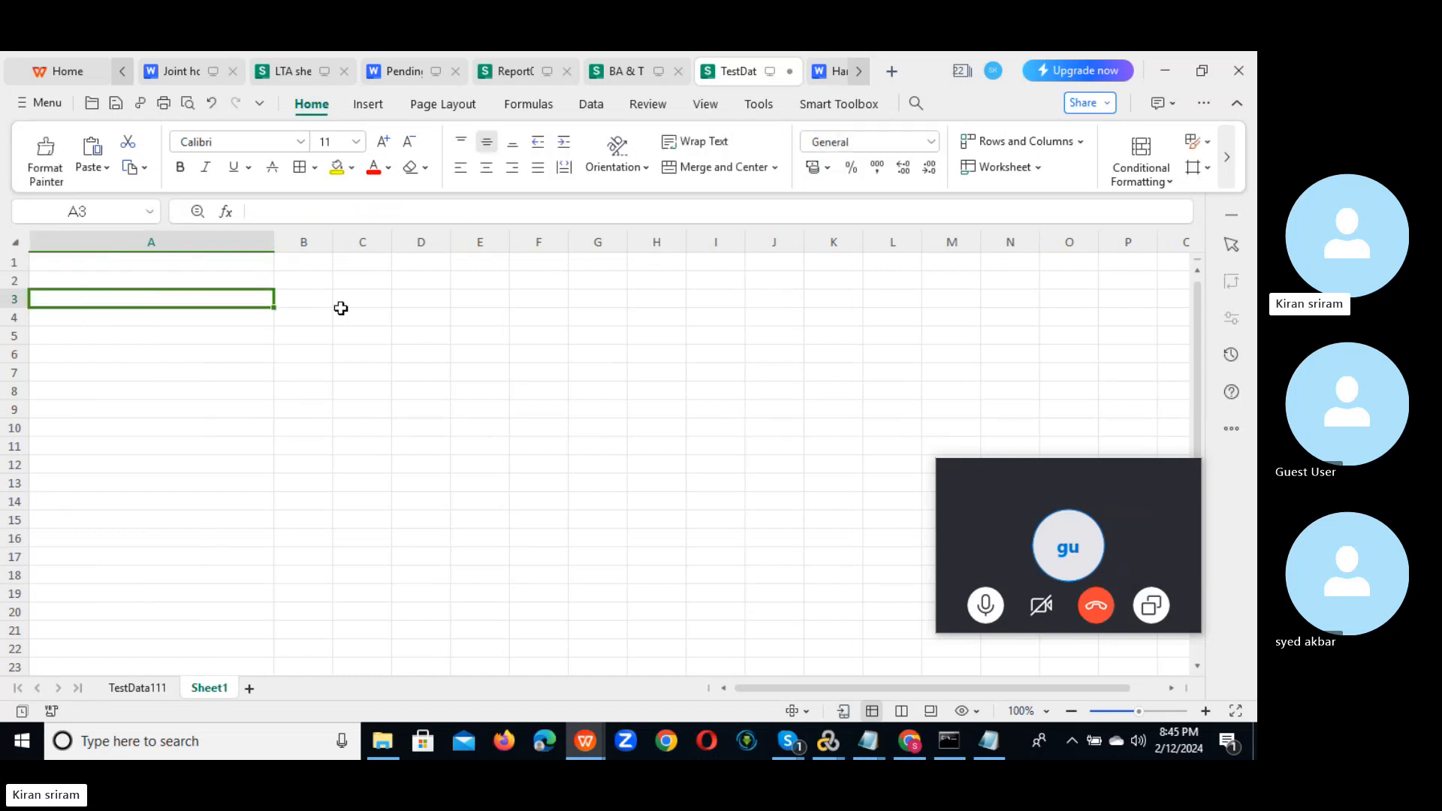
drag(276, 241, 132, 237)
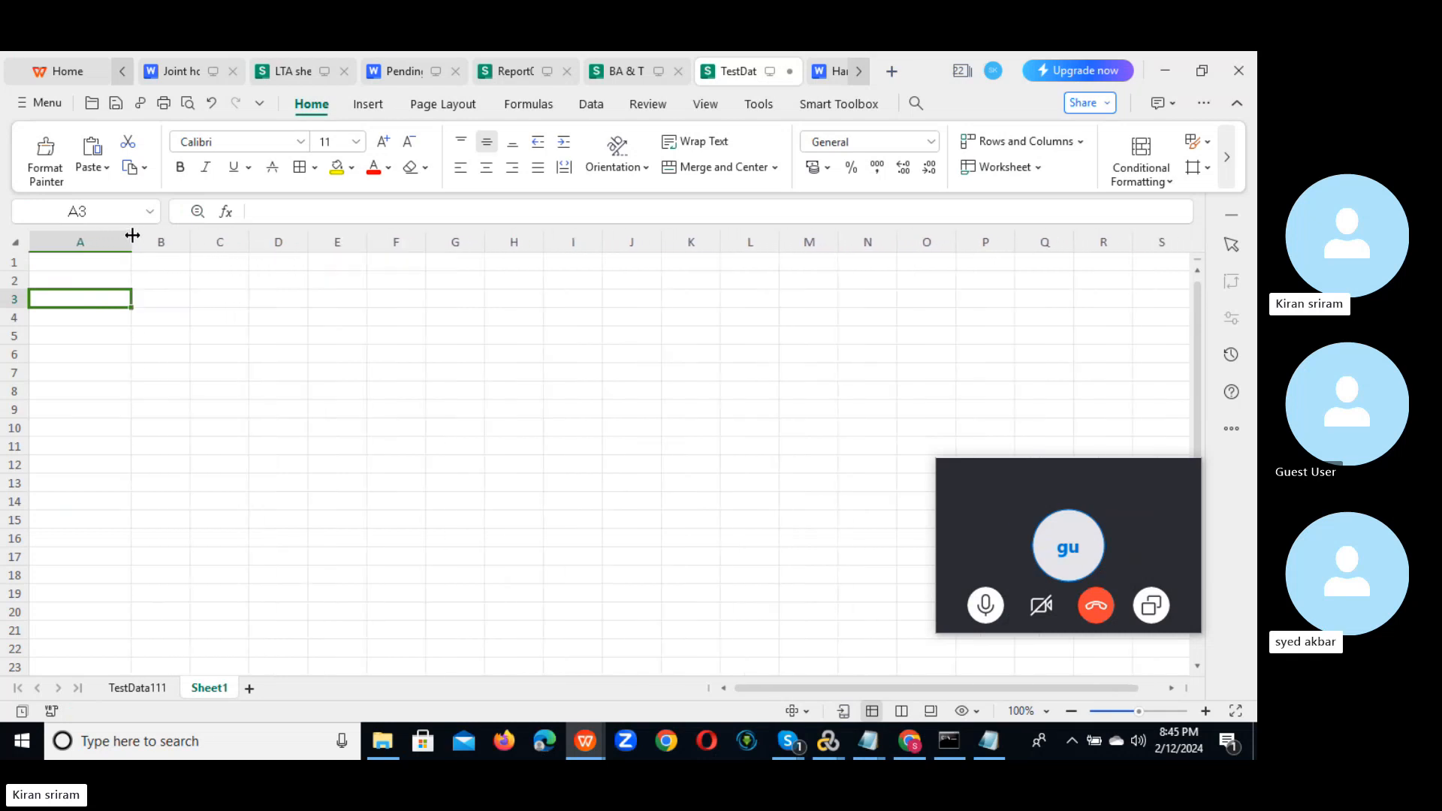
click(65, 264)
key(alt+Tab)
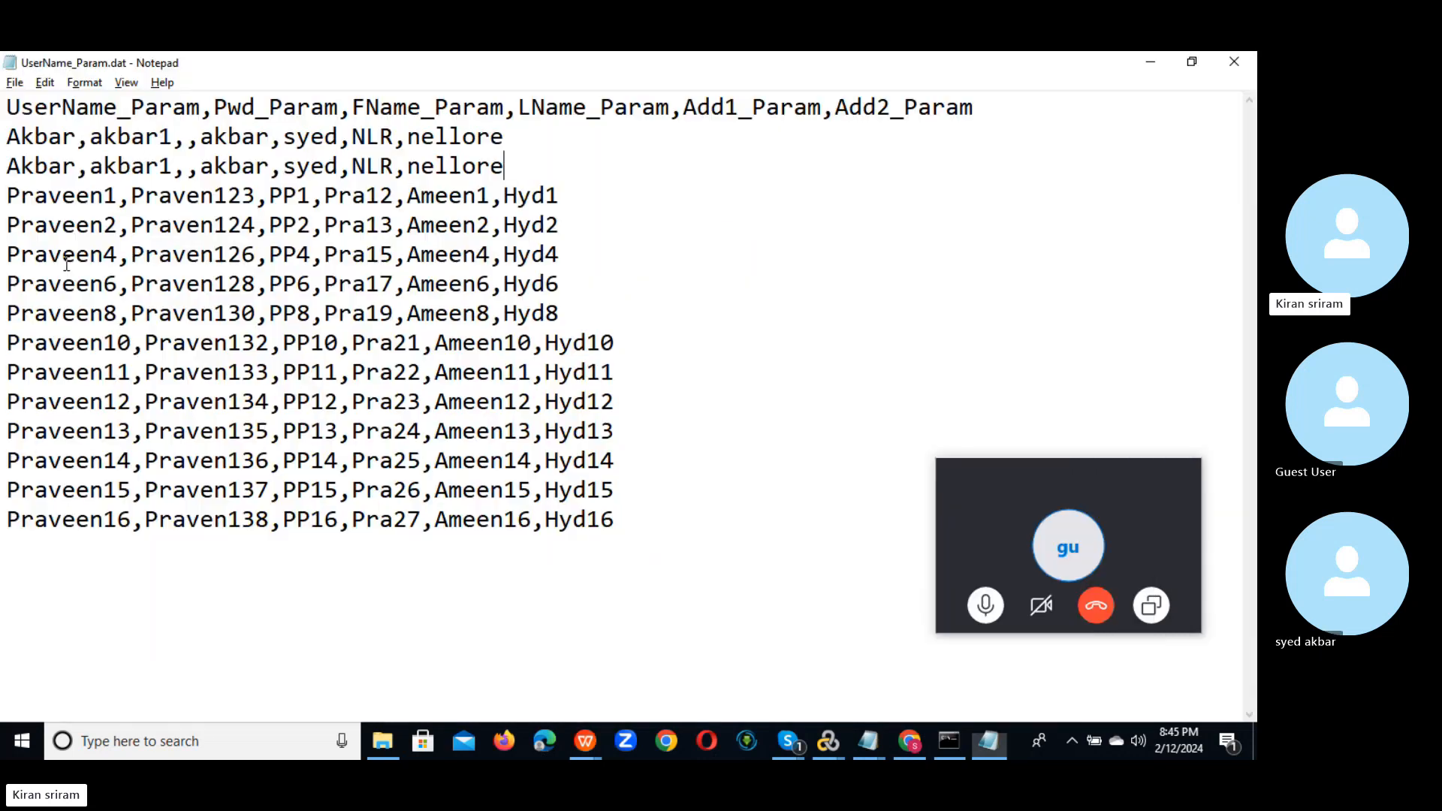
drag(75, 136, 6, 139)
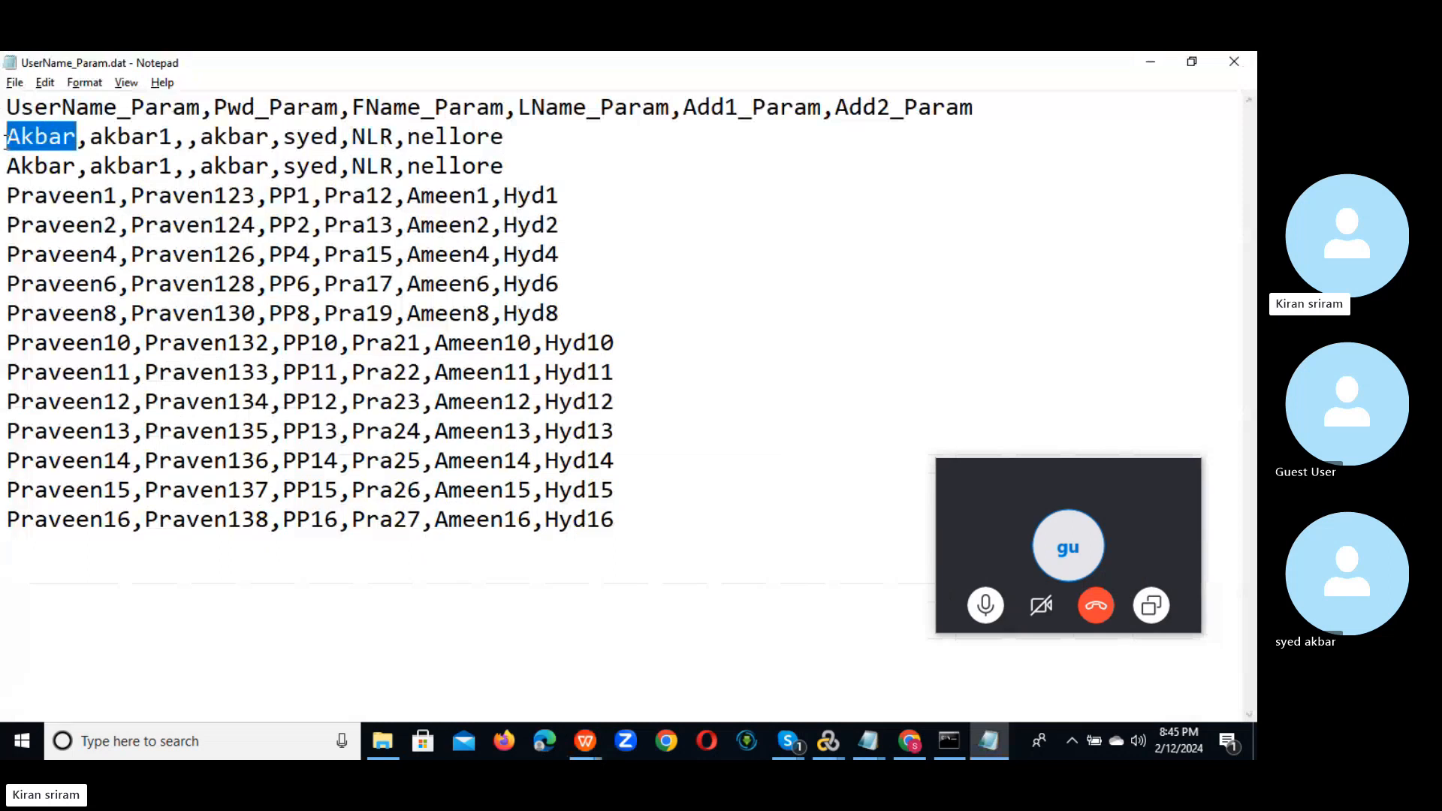
key(ctrl+c)
key(alt+Tab)
key(ctrl+v)
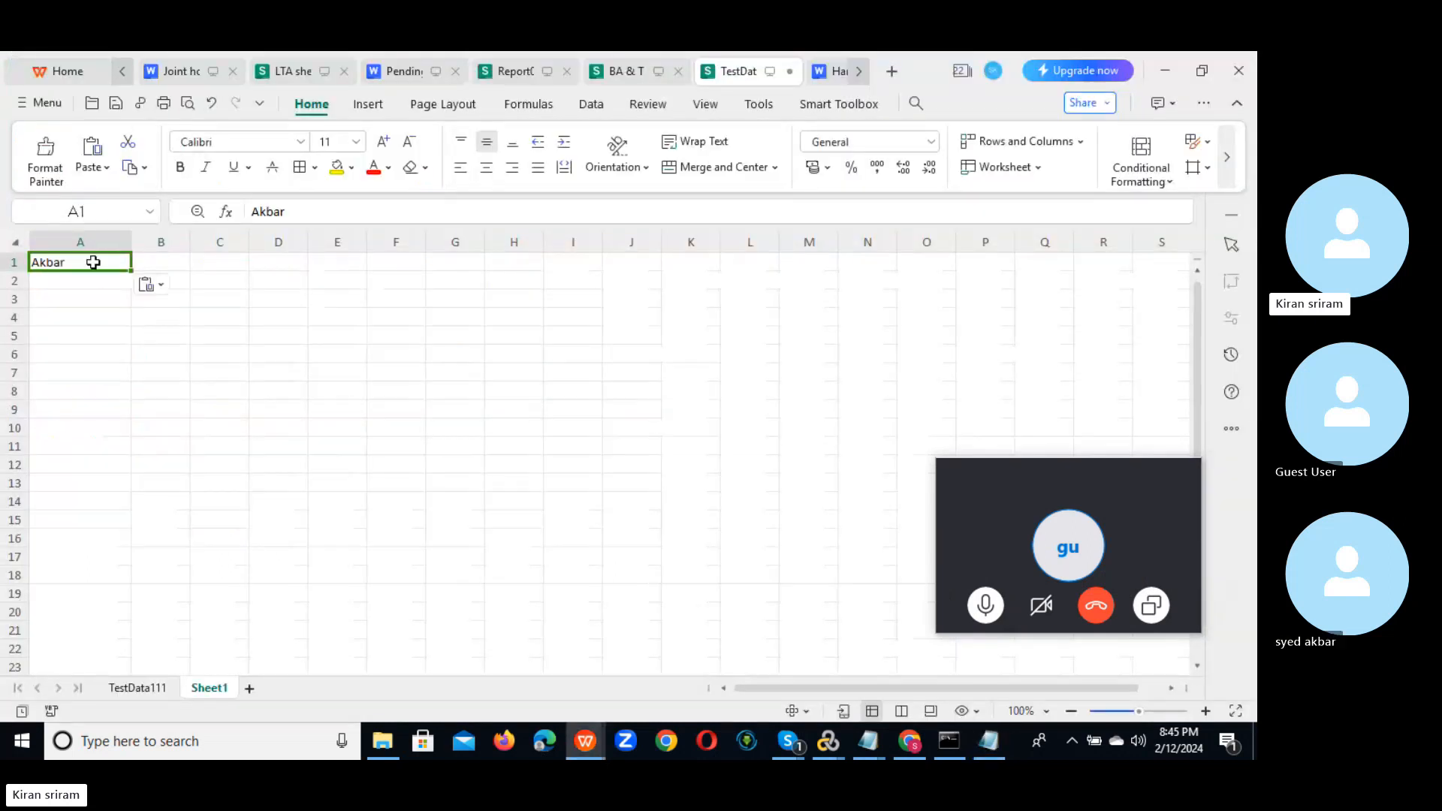
click(171, 263)
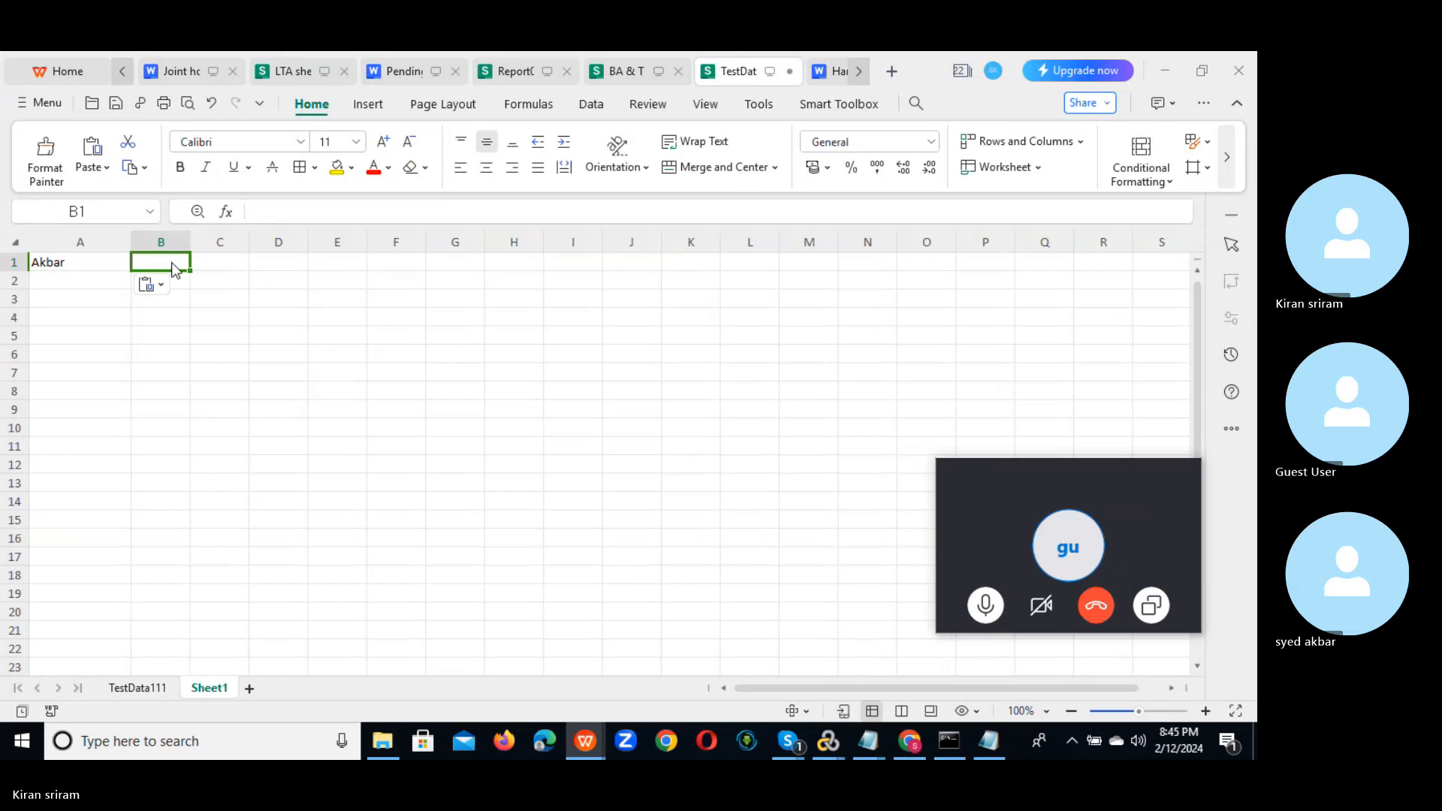
key(alt+Tab)
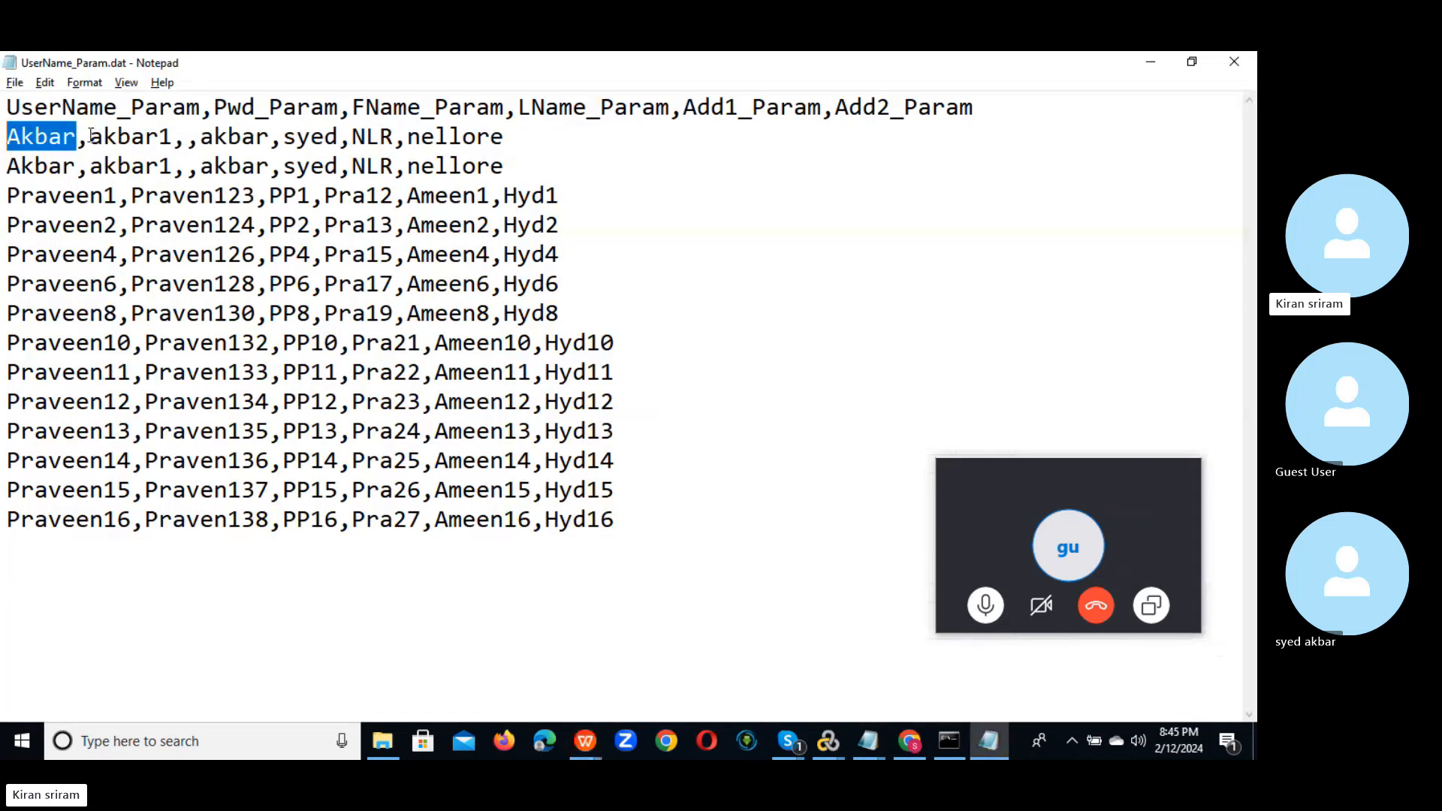
drag(90, 136, 171, 136)
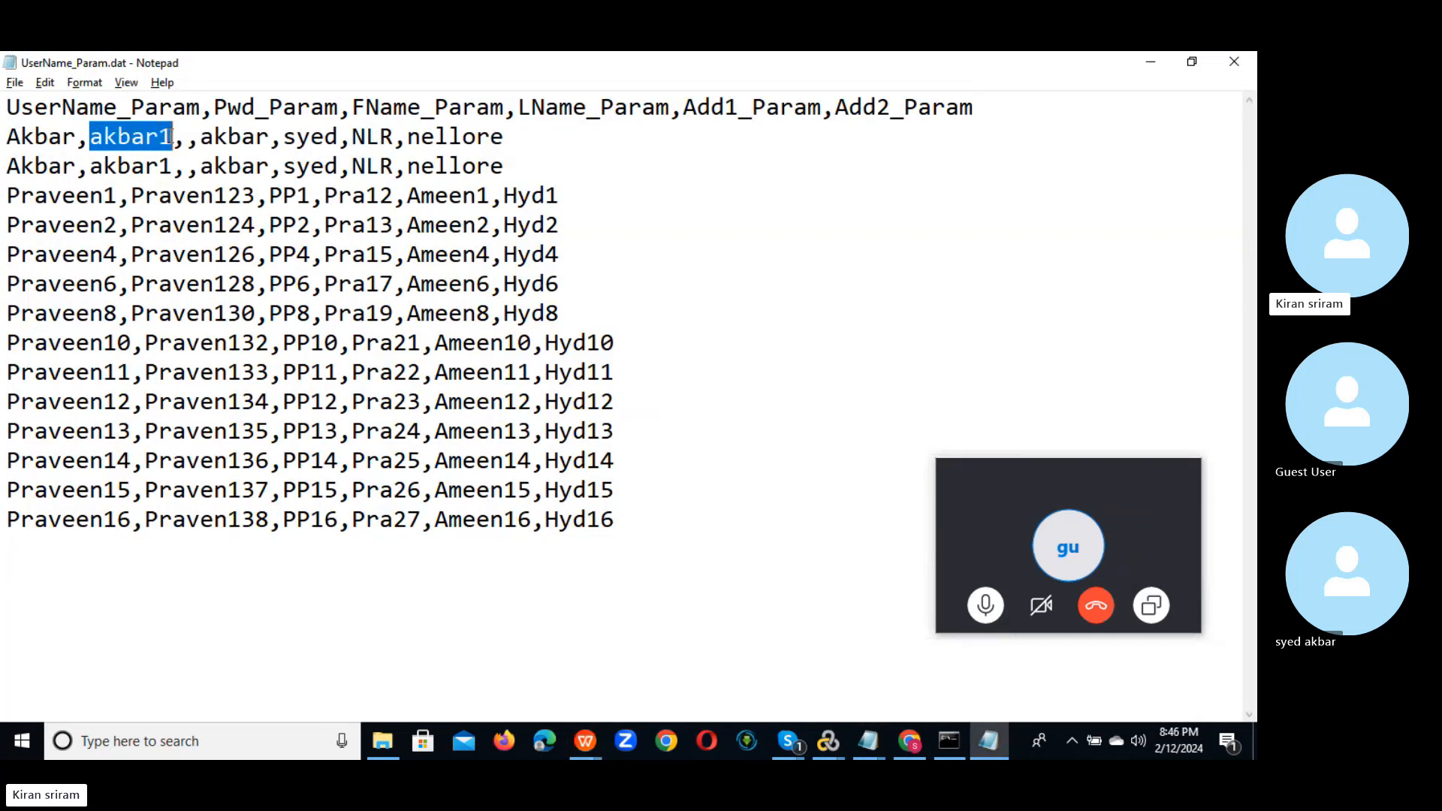
key(alt+Tab)
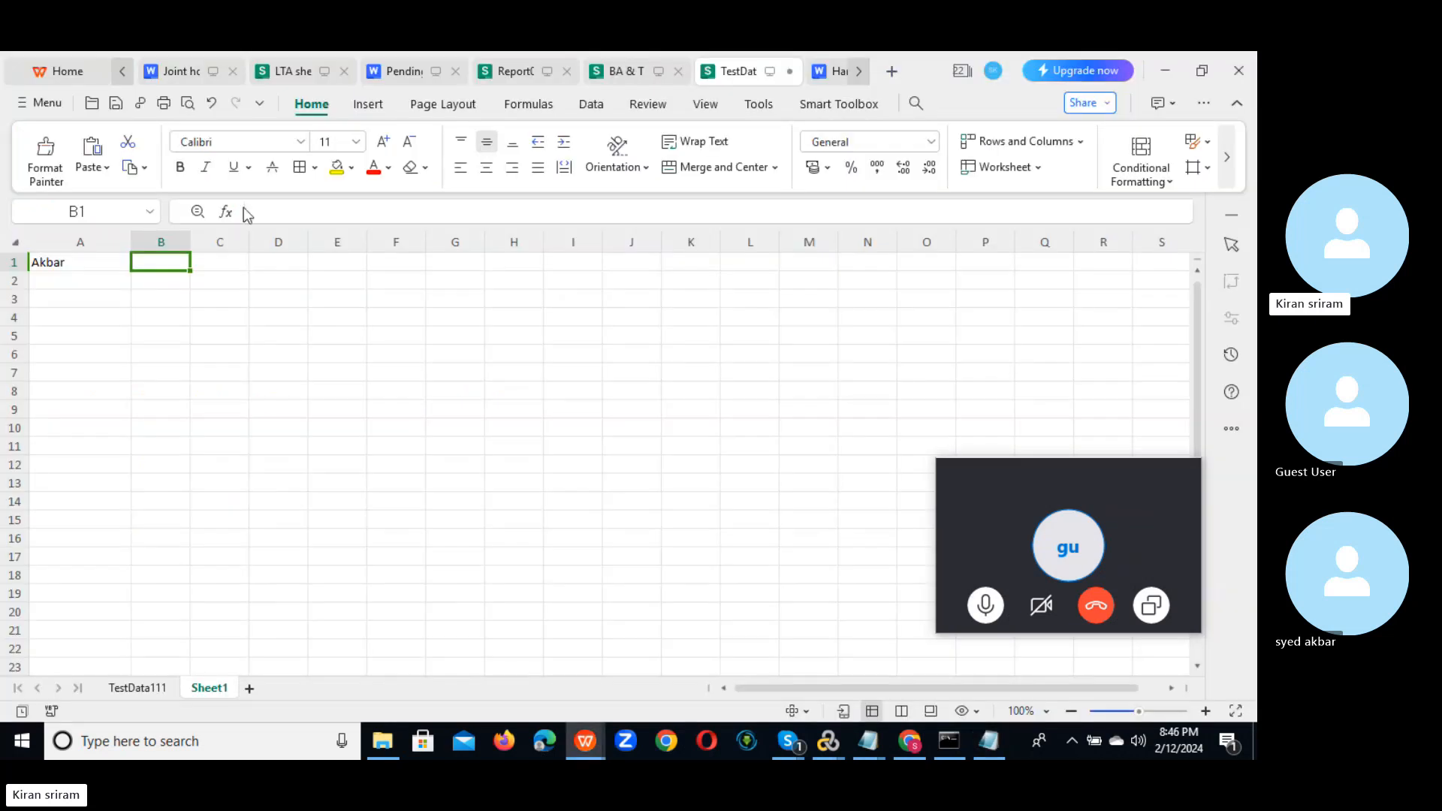
key(ctrl+v)
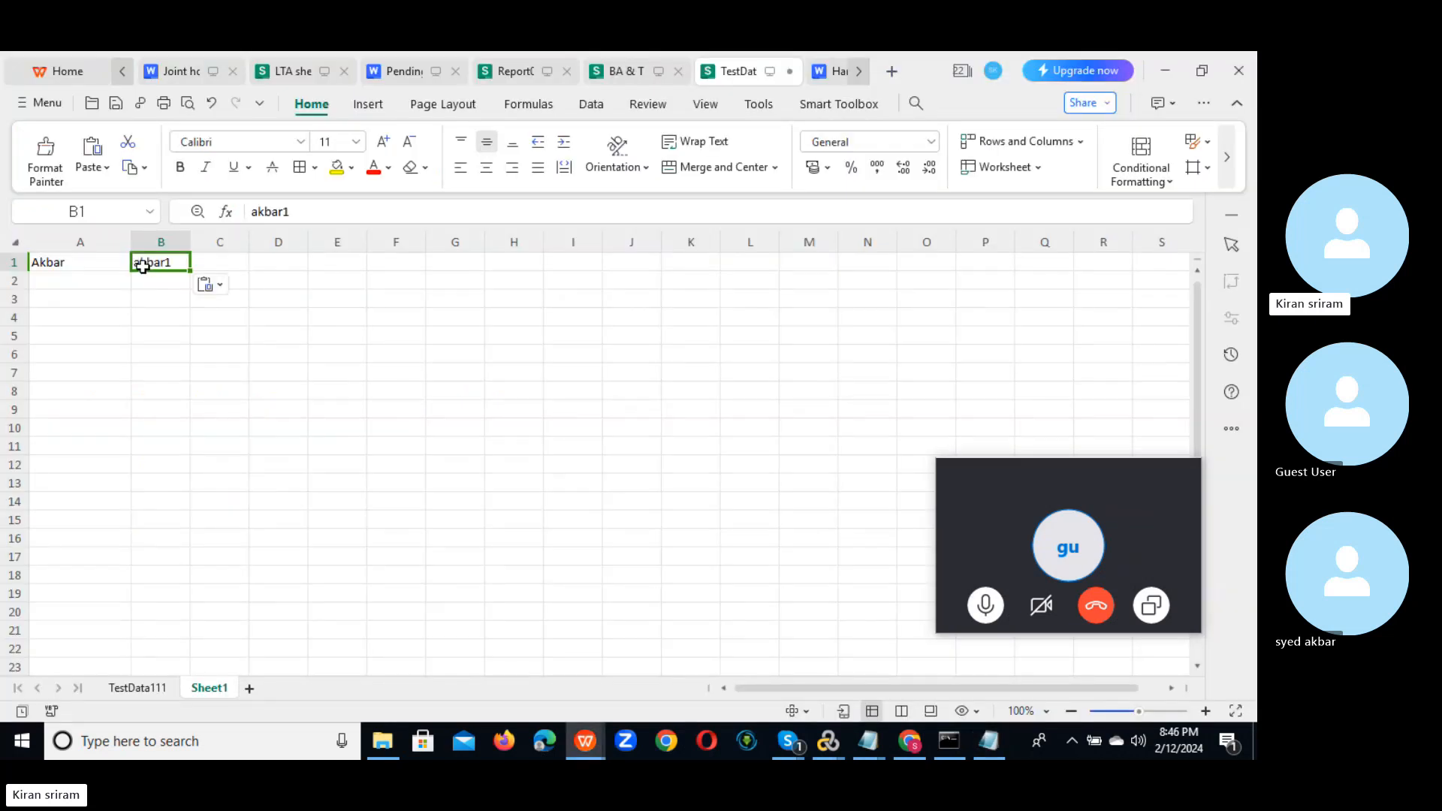
key(alt+Tab)
click(202, 136)
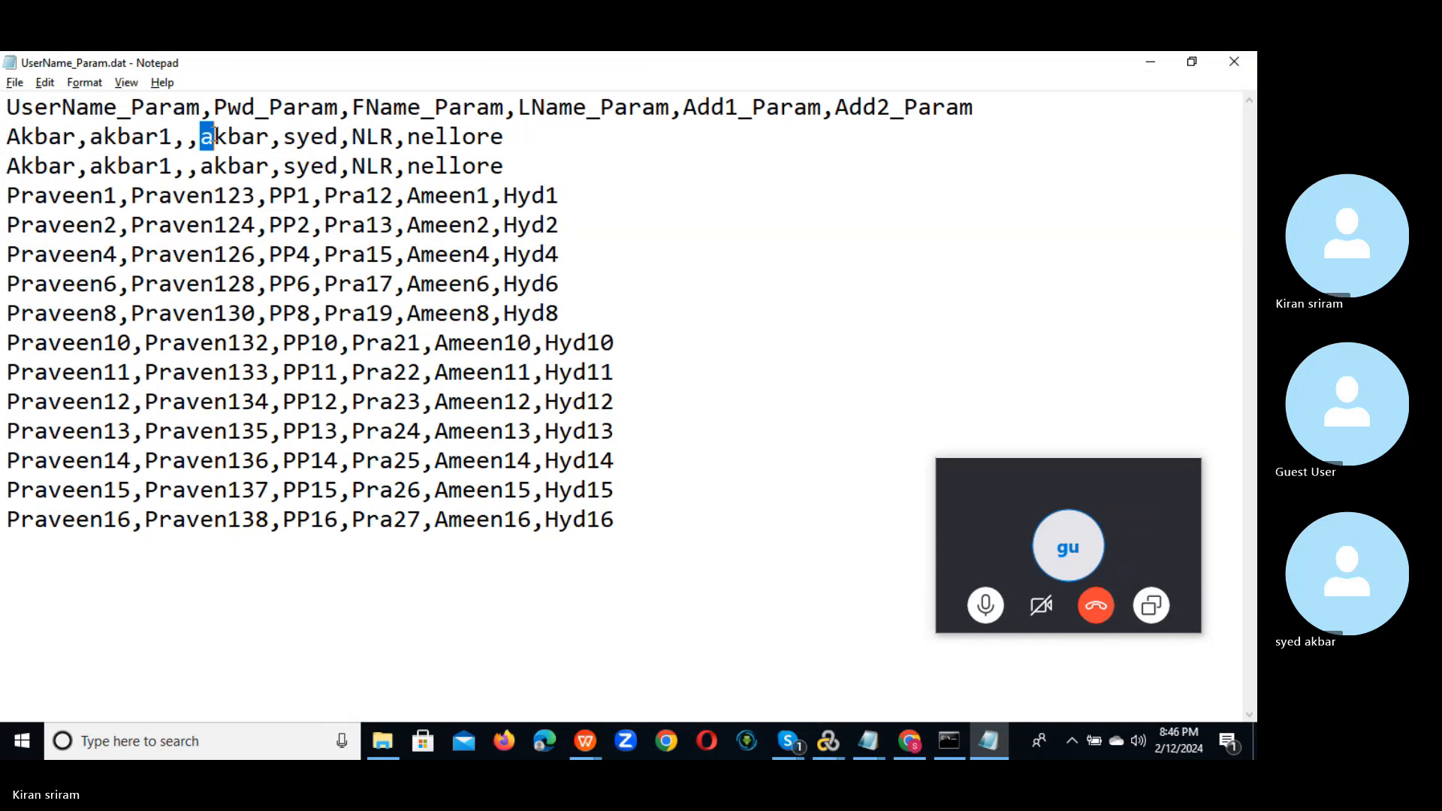
click(190, 138)
key(BackSpace)
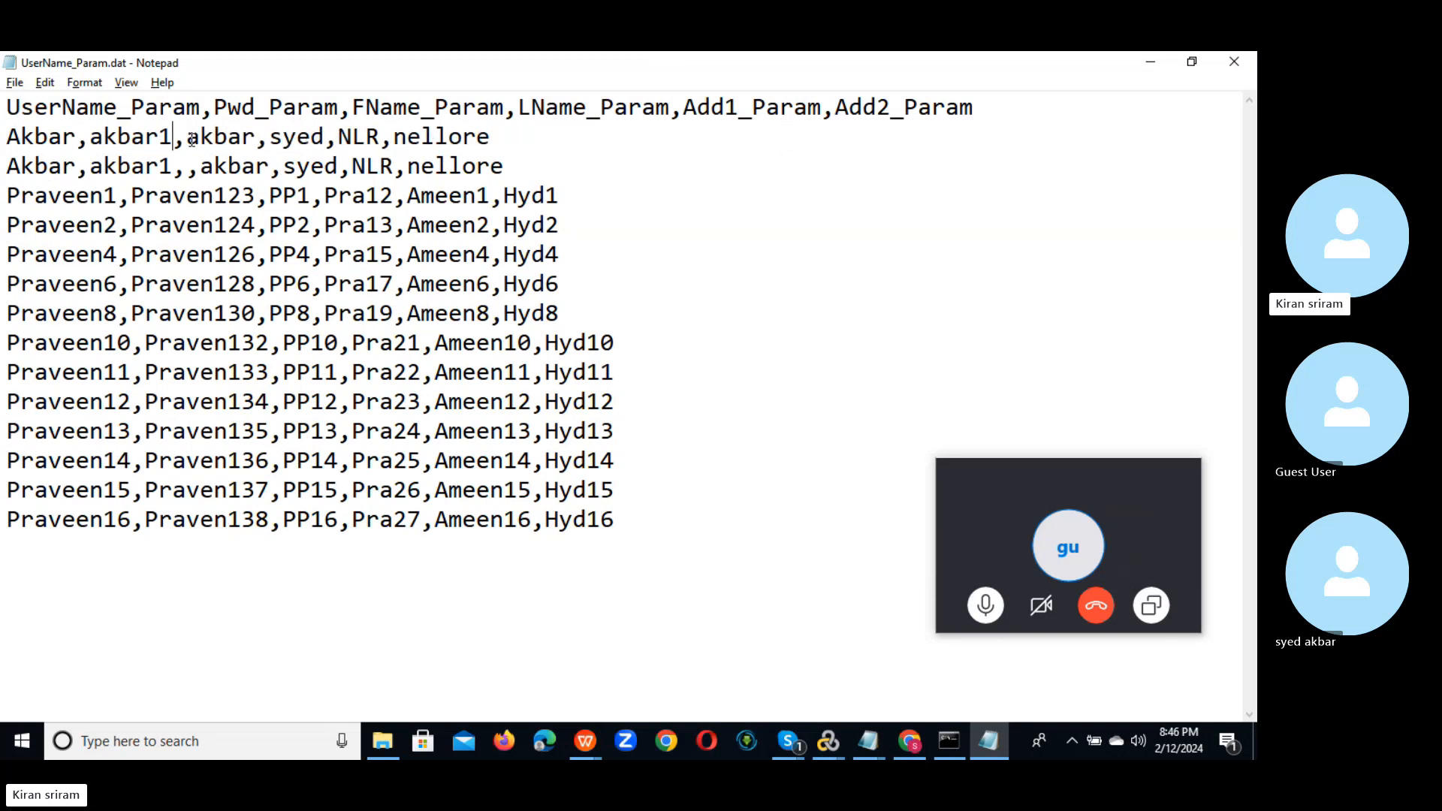
drag(192, 138, 254, 138)
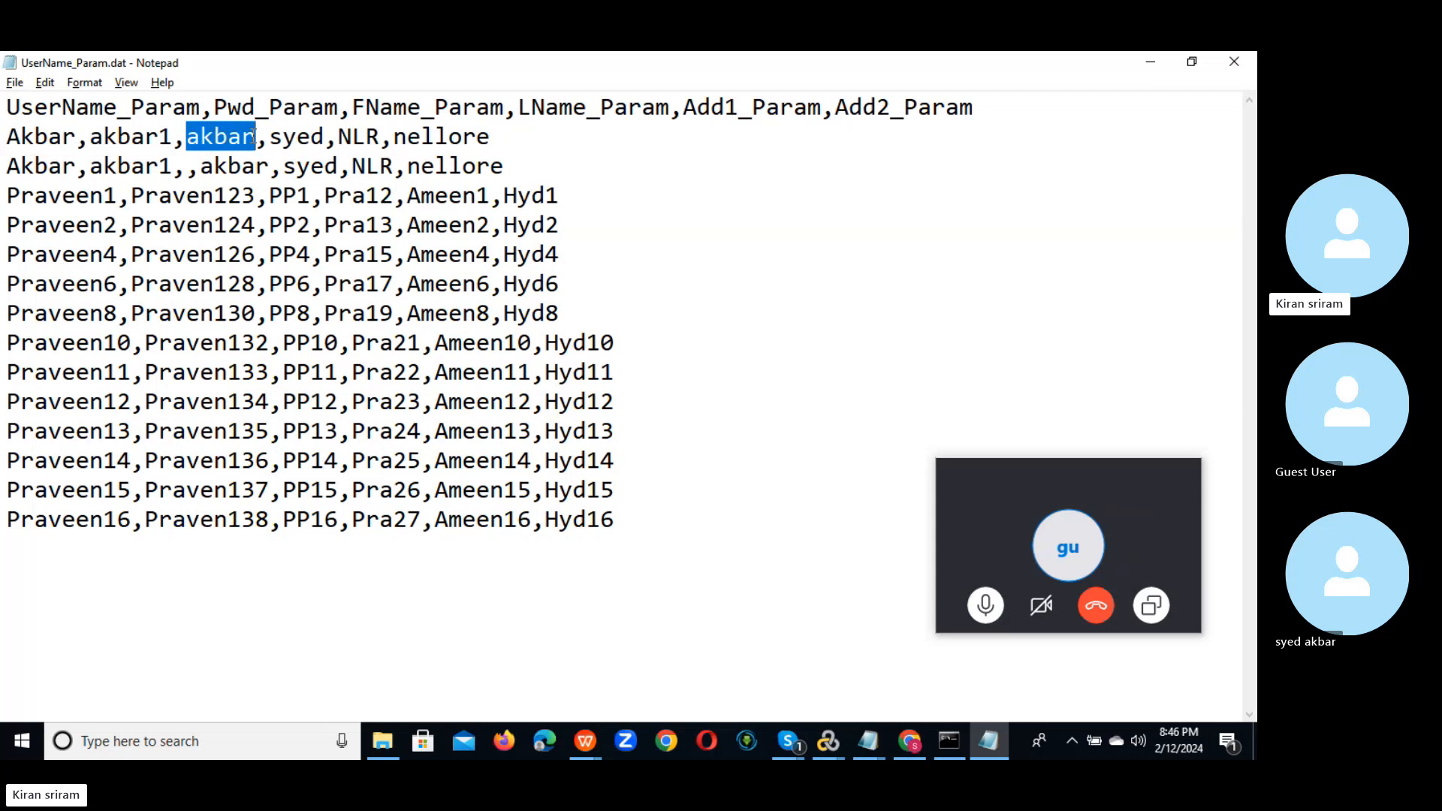
key(alt+Tab)
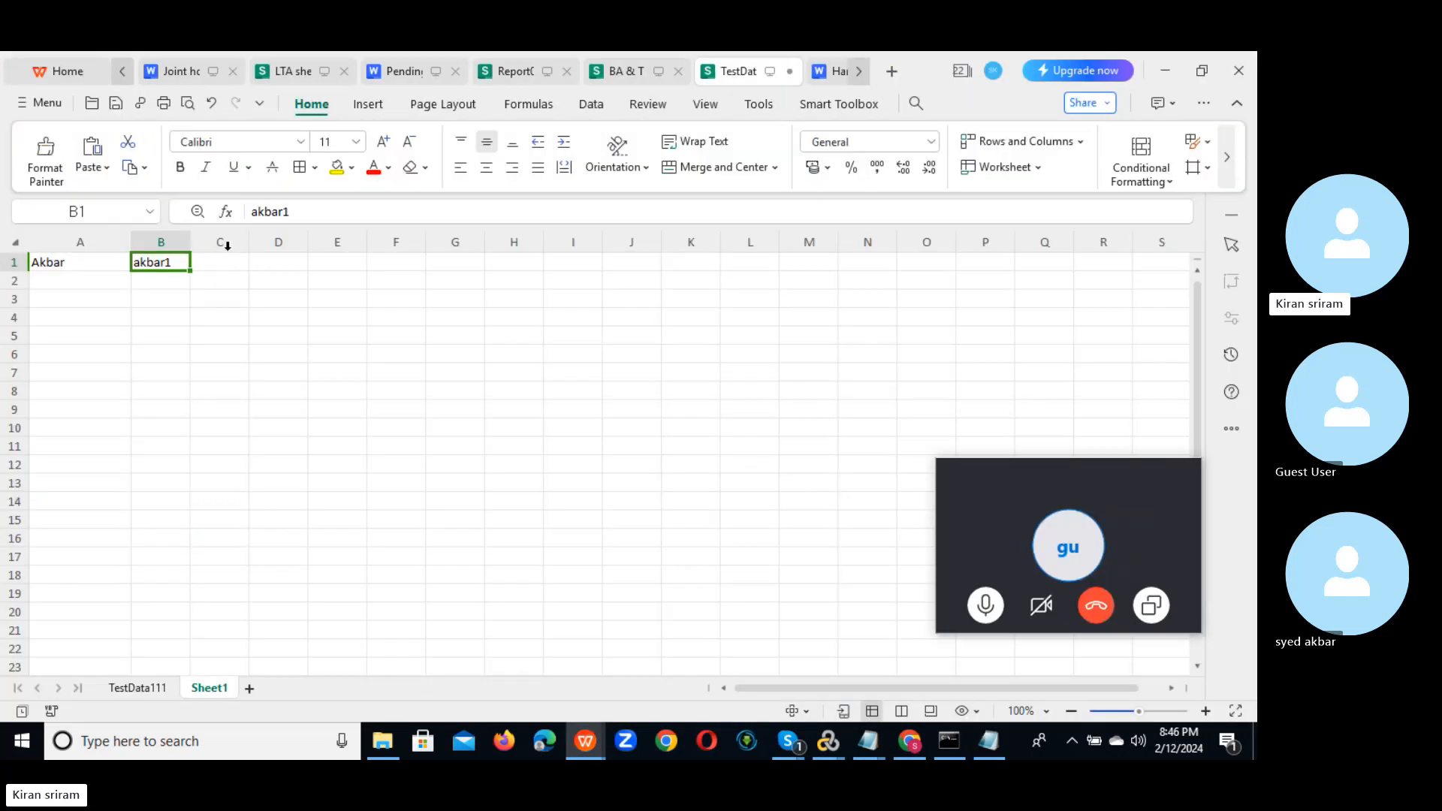
click(221, 261)
key(ctrl+v)
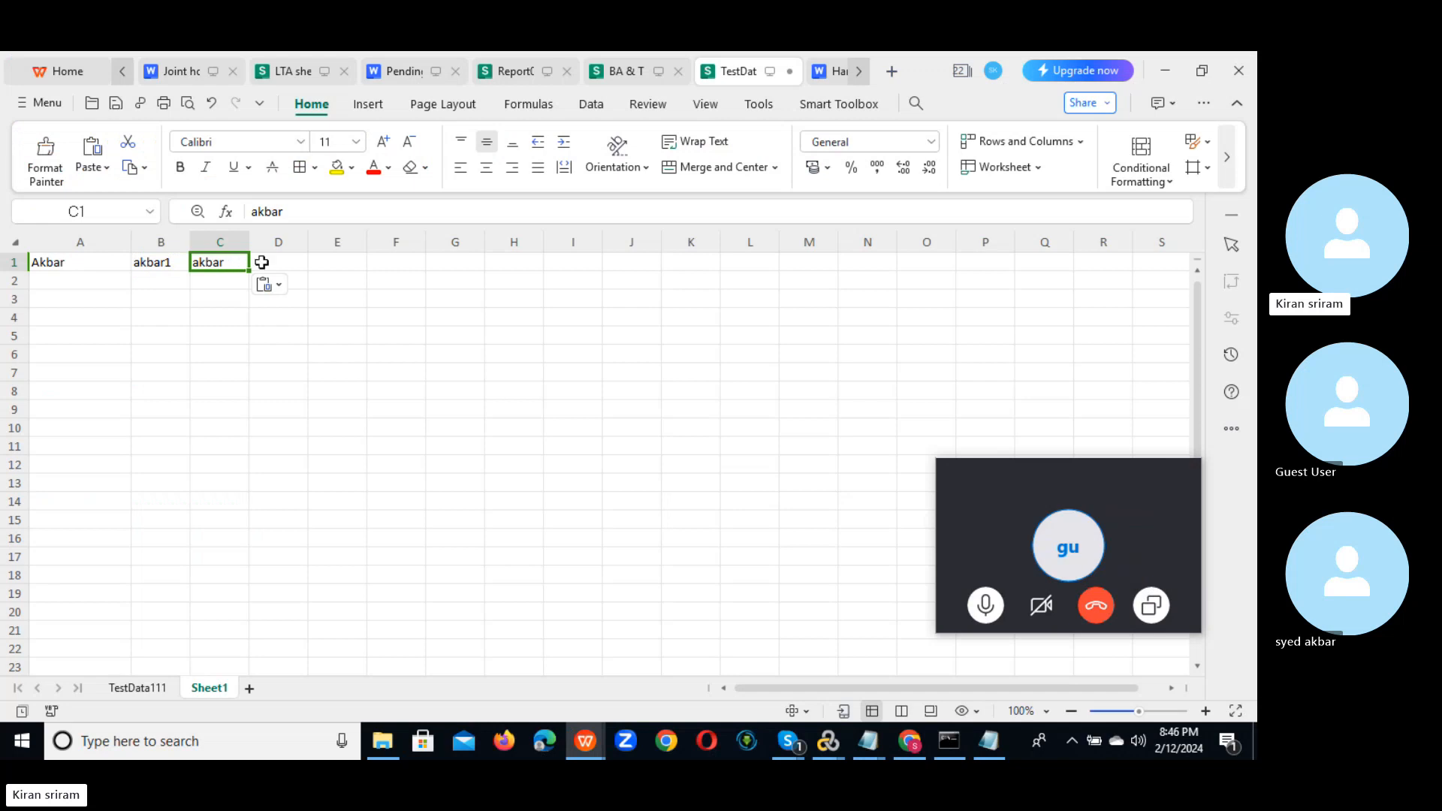
Step: Fill D1 with syed, E1 with NLR, and F1 with nellore
click(284, 264)
text(syed)
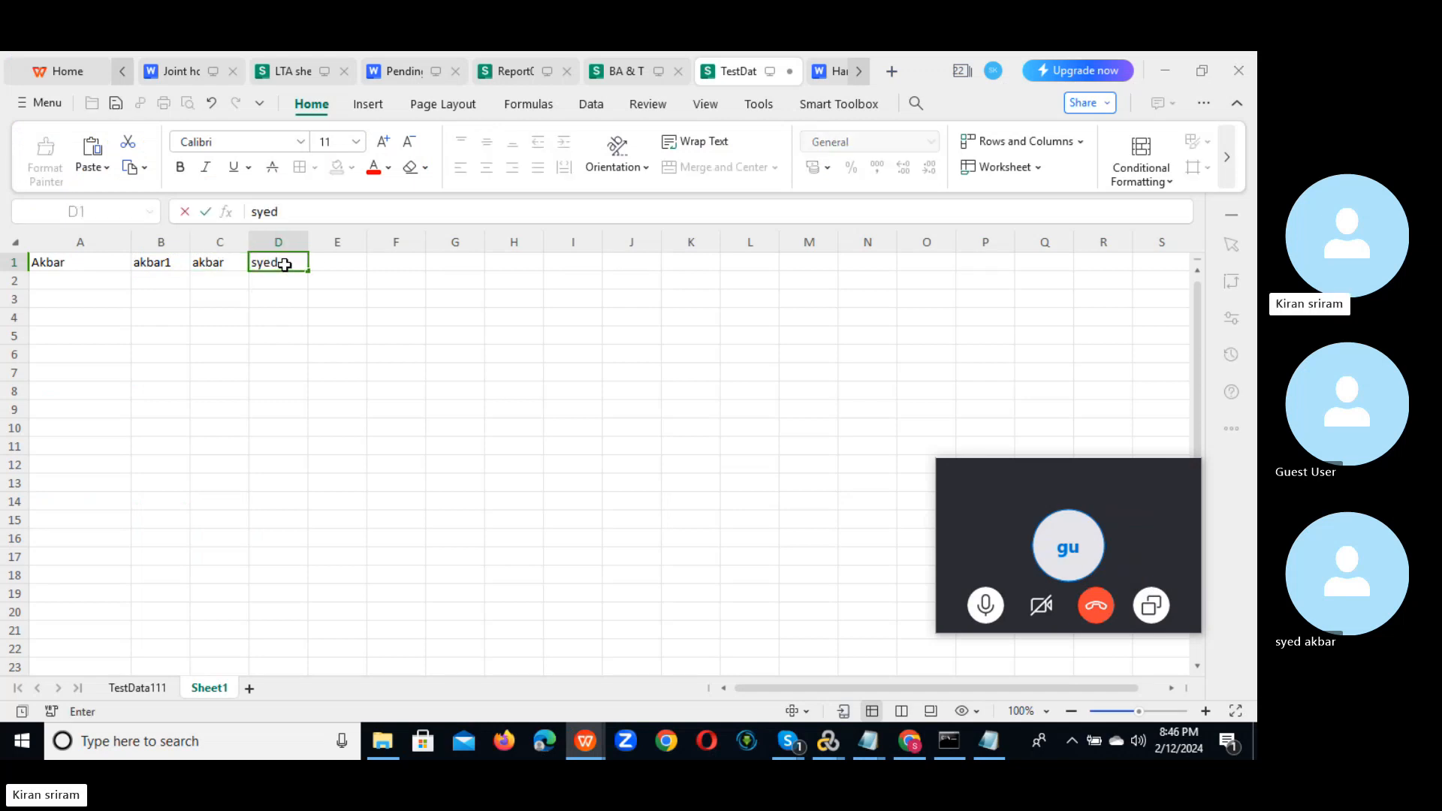
key(alt+Tab)
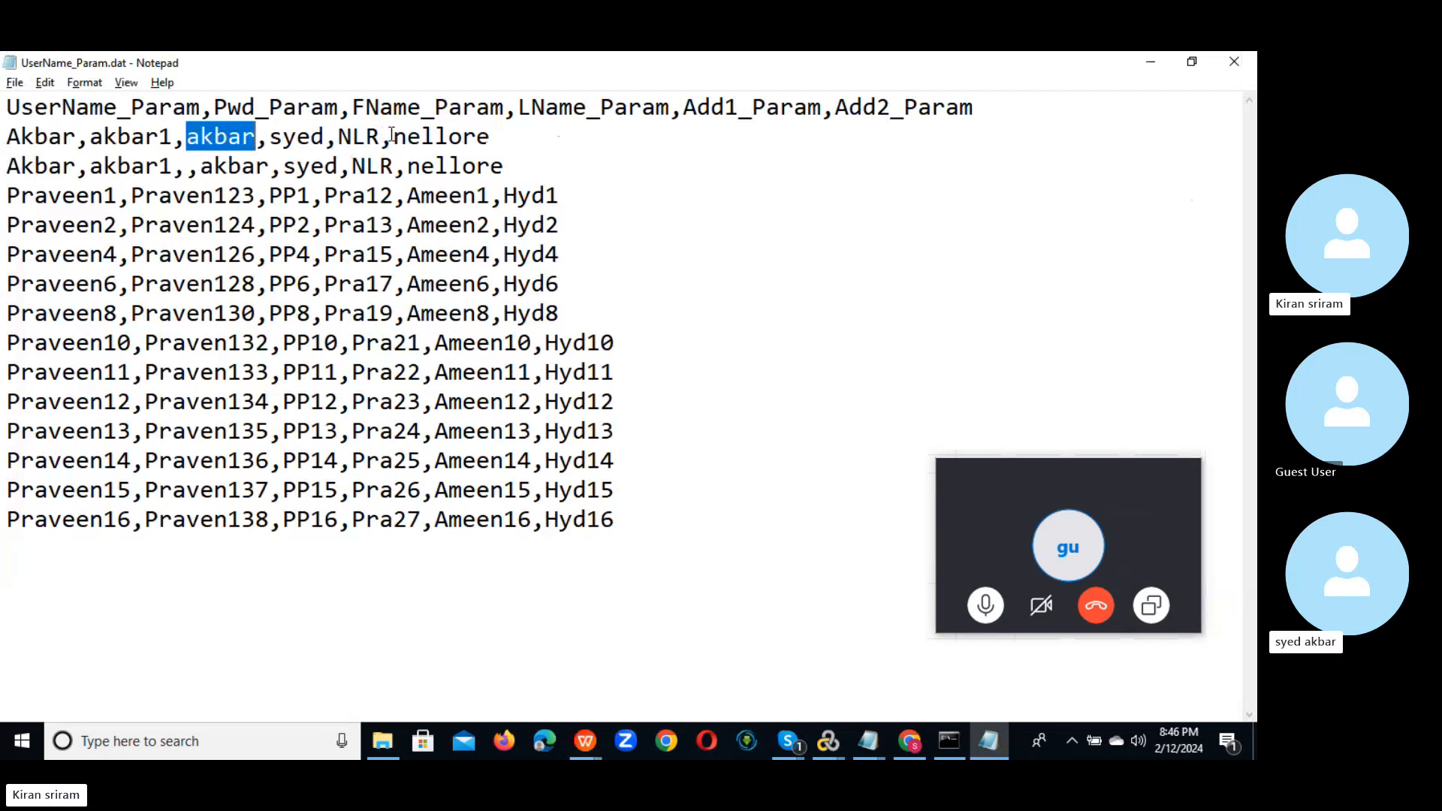
drag(391, 135, 492, 135)
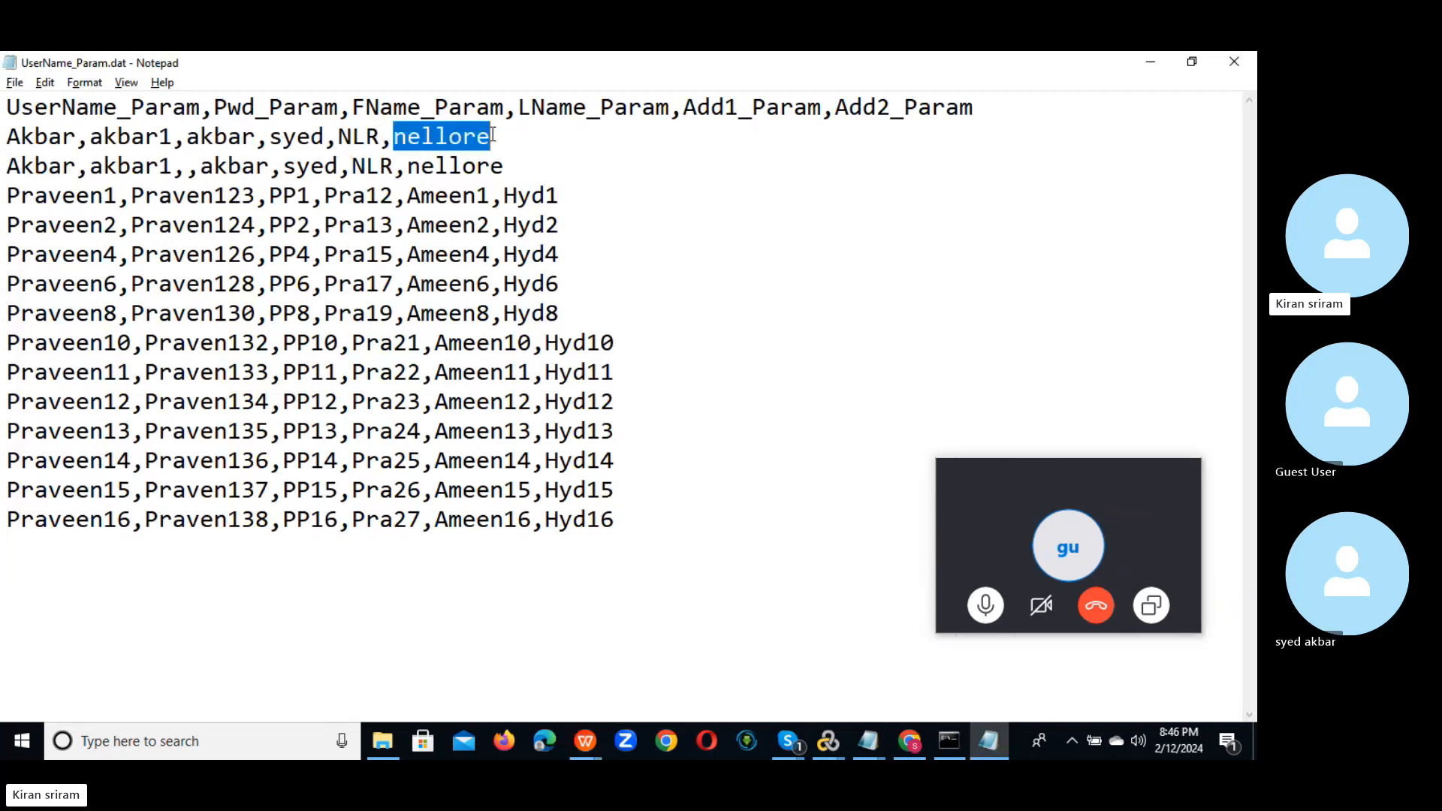
key(alt+Tab)
click(331, 261)
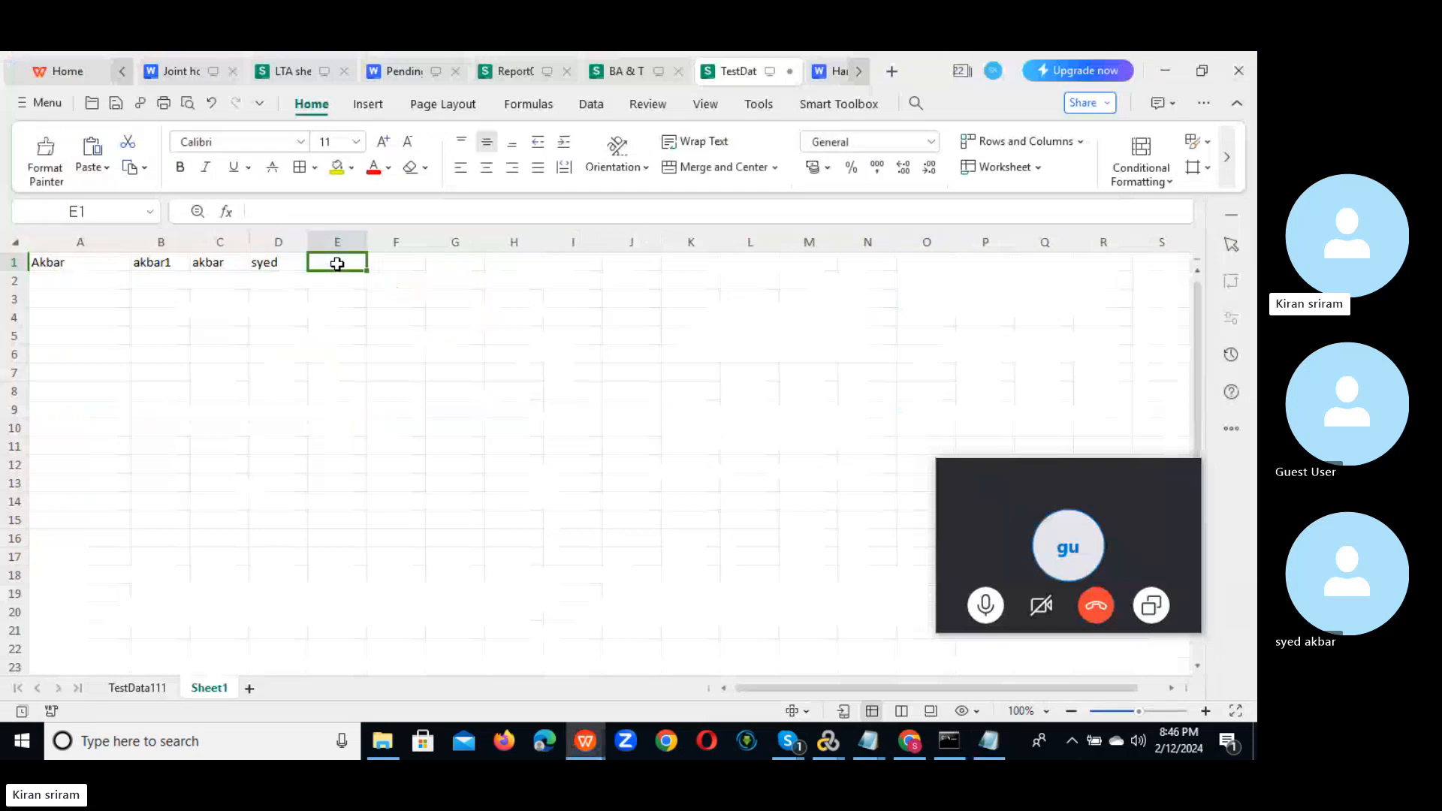
text(NLR)
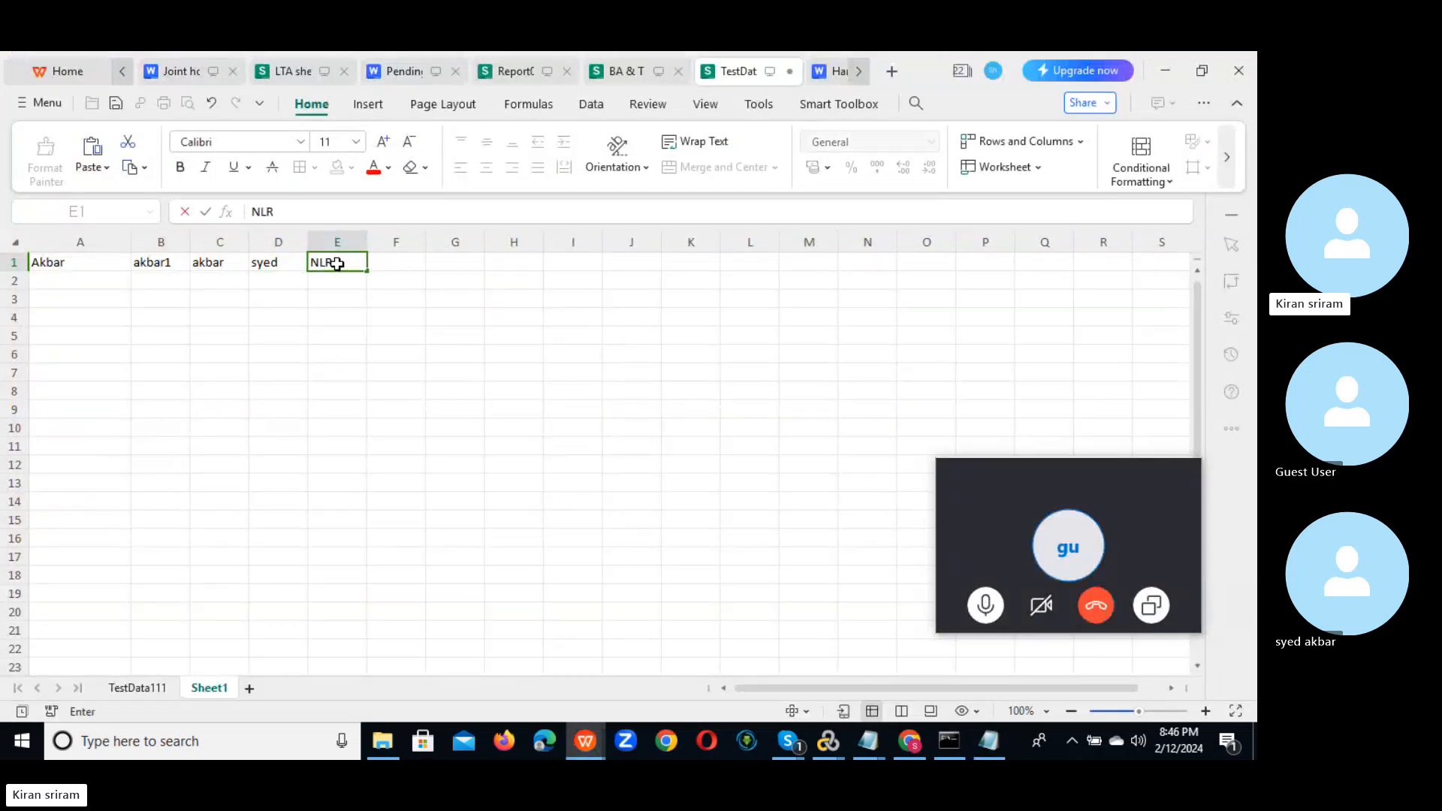
click(391, 262)
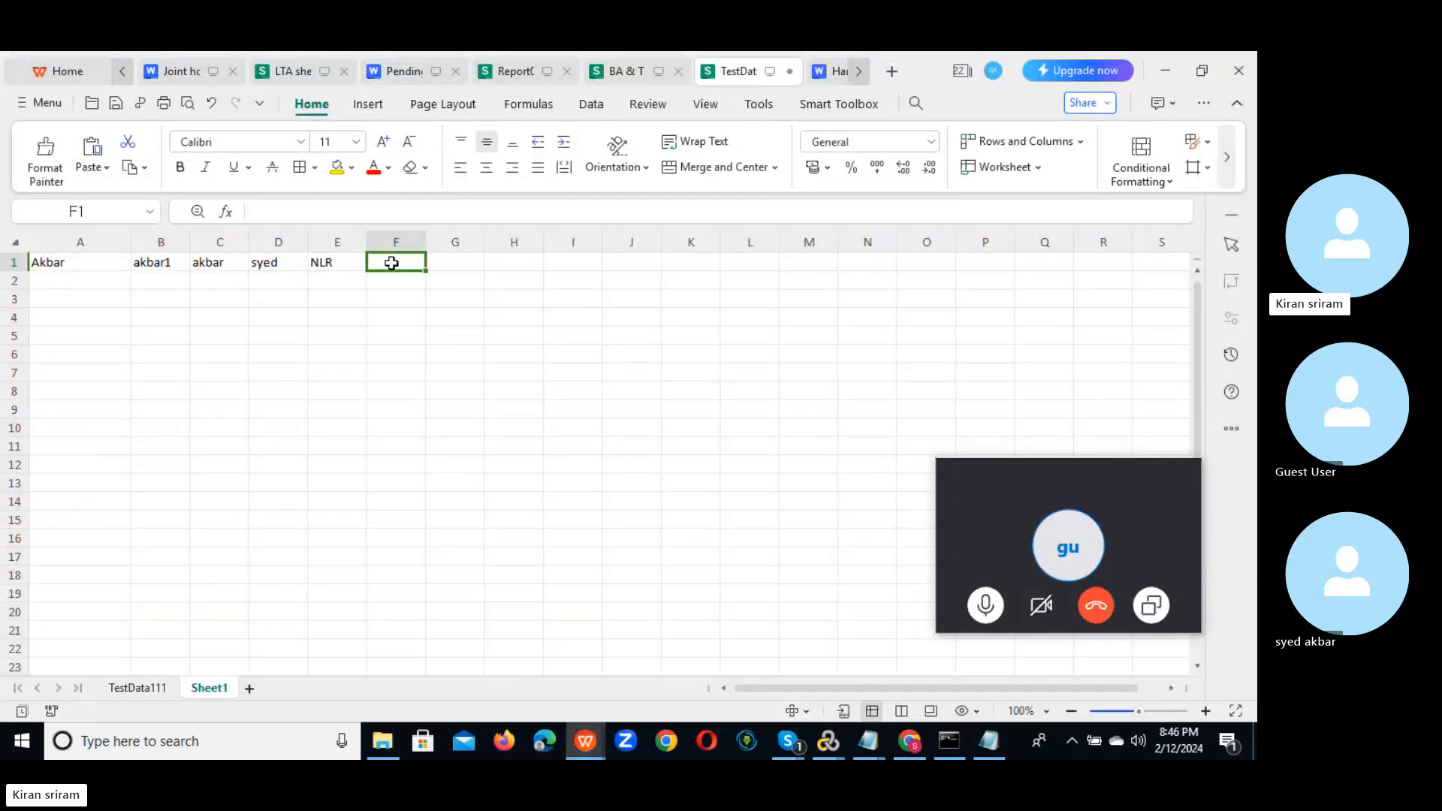
key(ctrl+v)
click(301, 315)
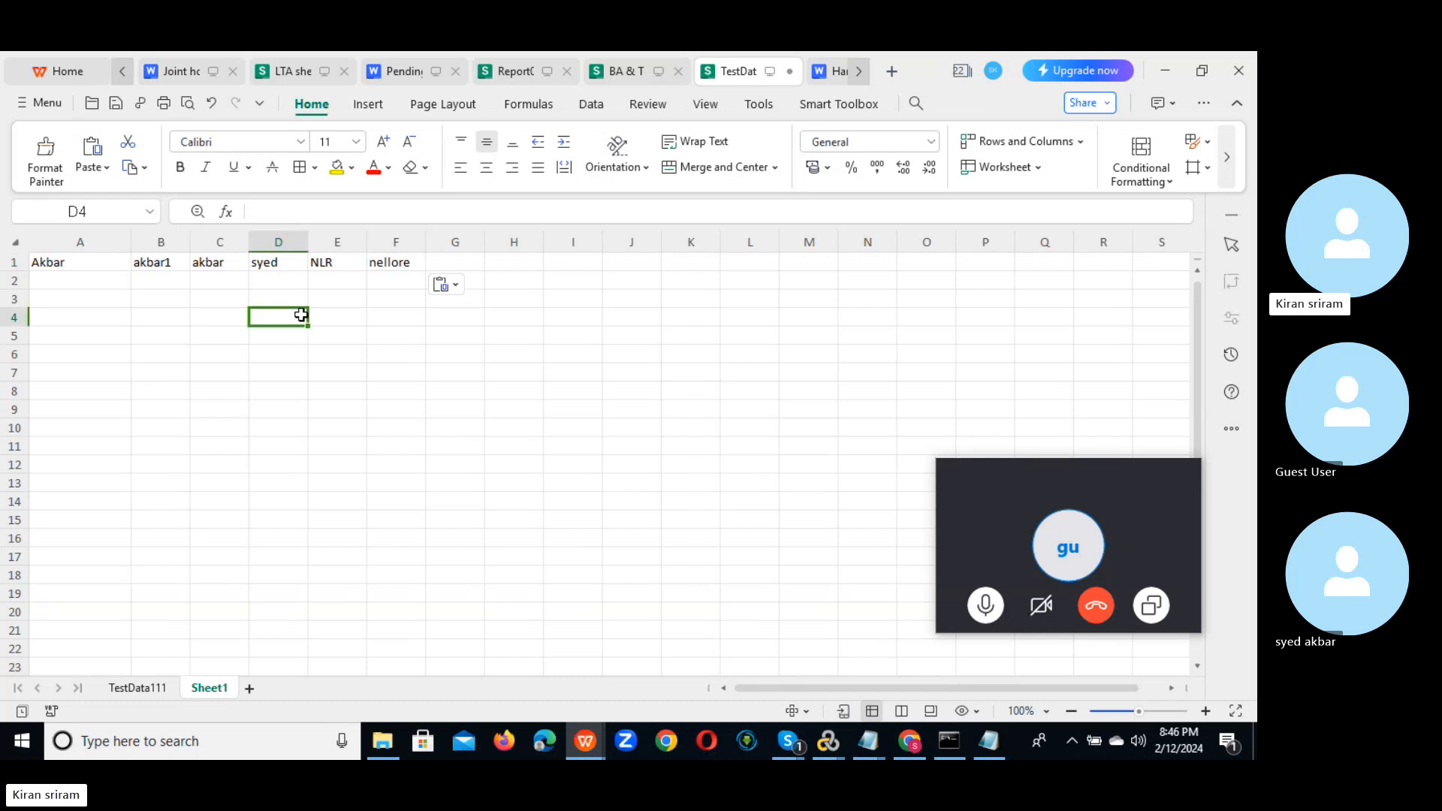
double_click(81, 264)
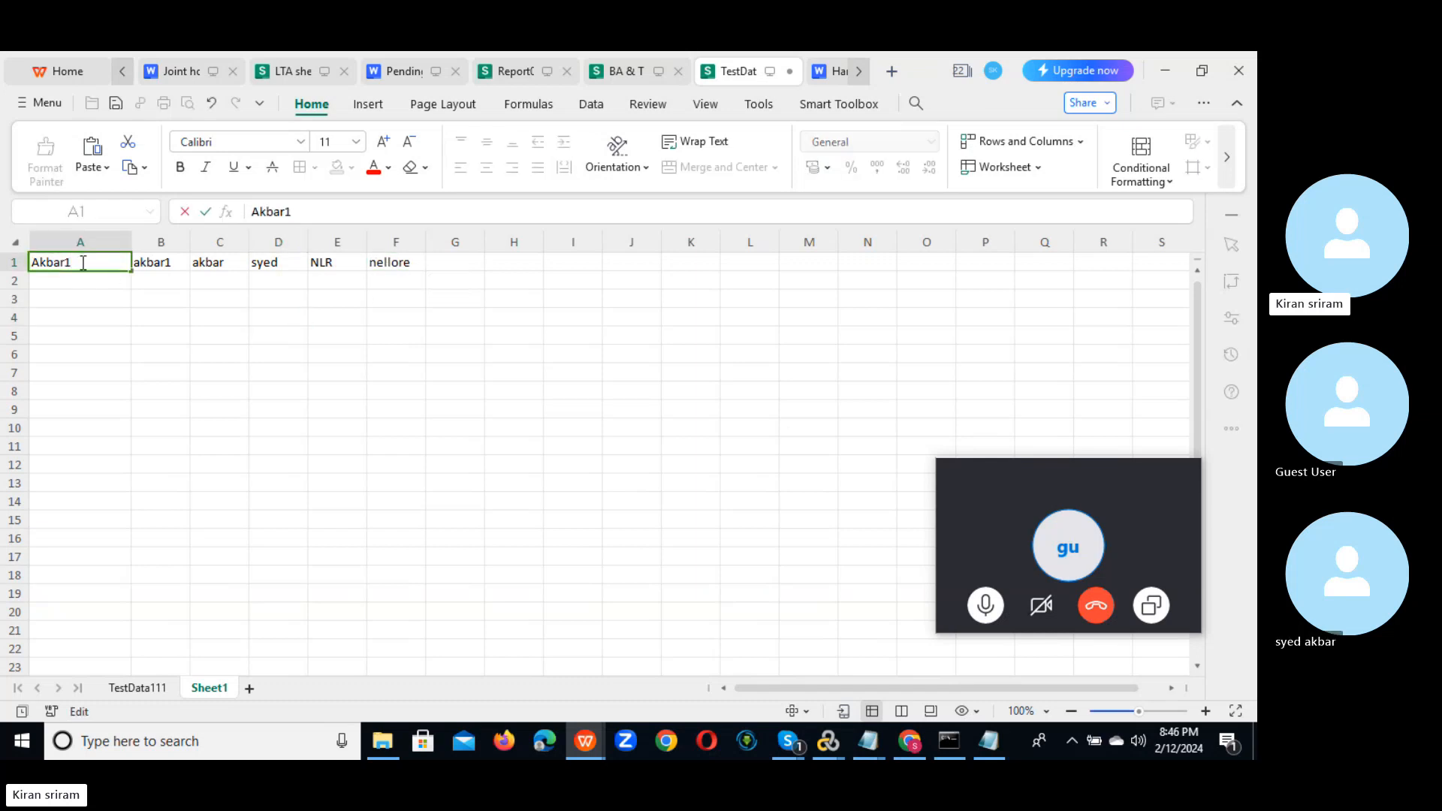
double_click(177, 262)
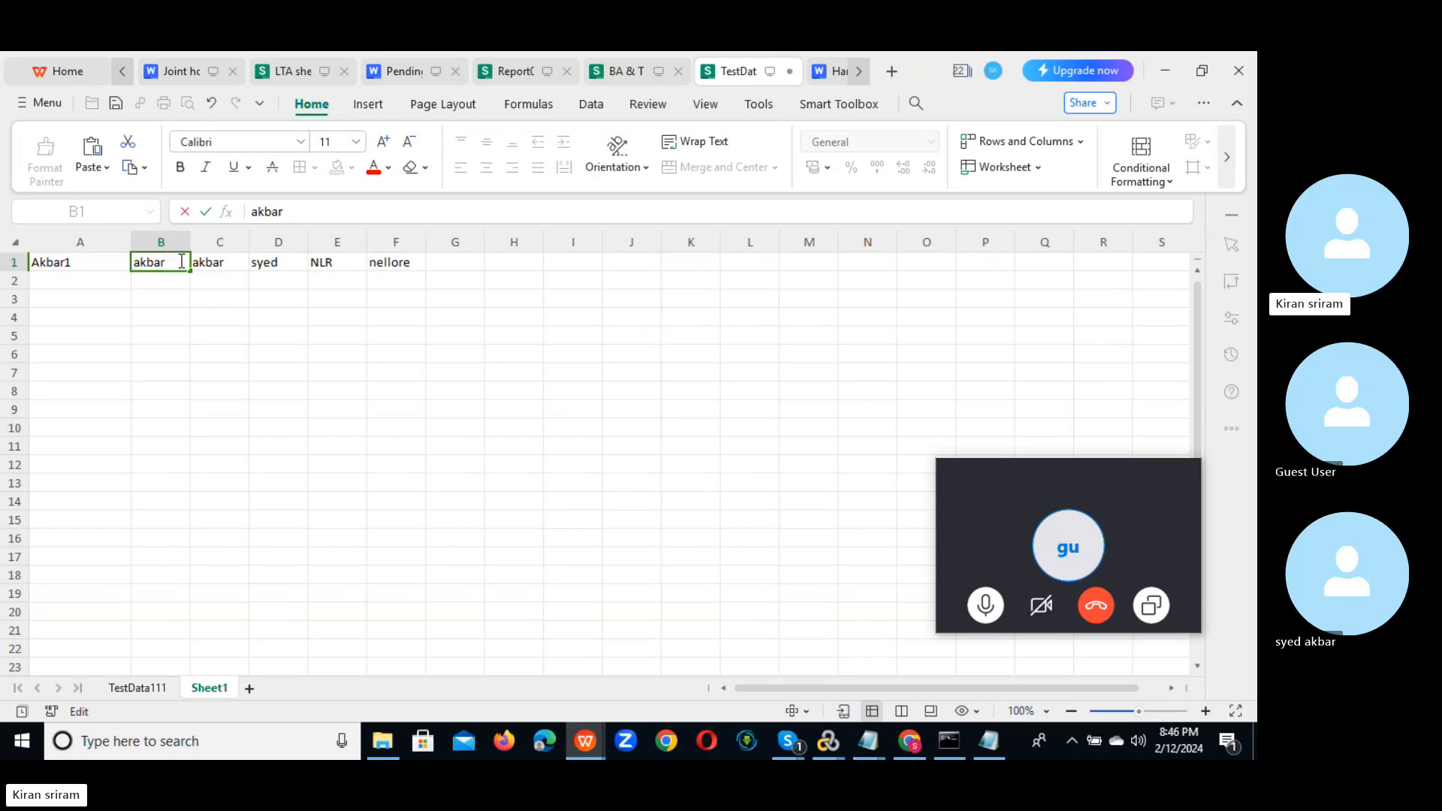
key(alt+Tab)
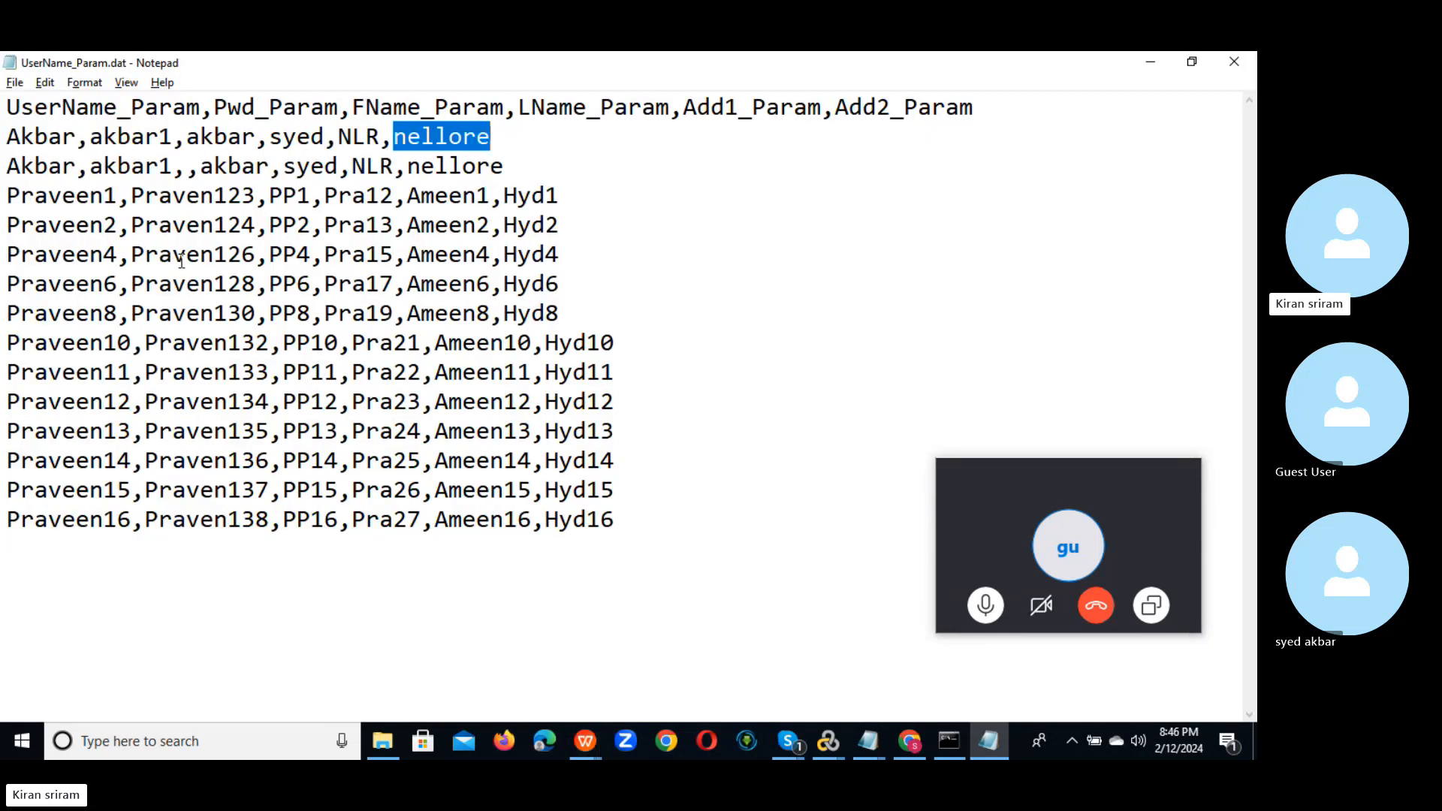
key(alt+Tab)
key(alt+Tab)
key(alt+Tab)
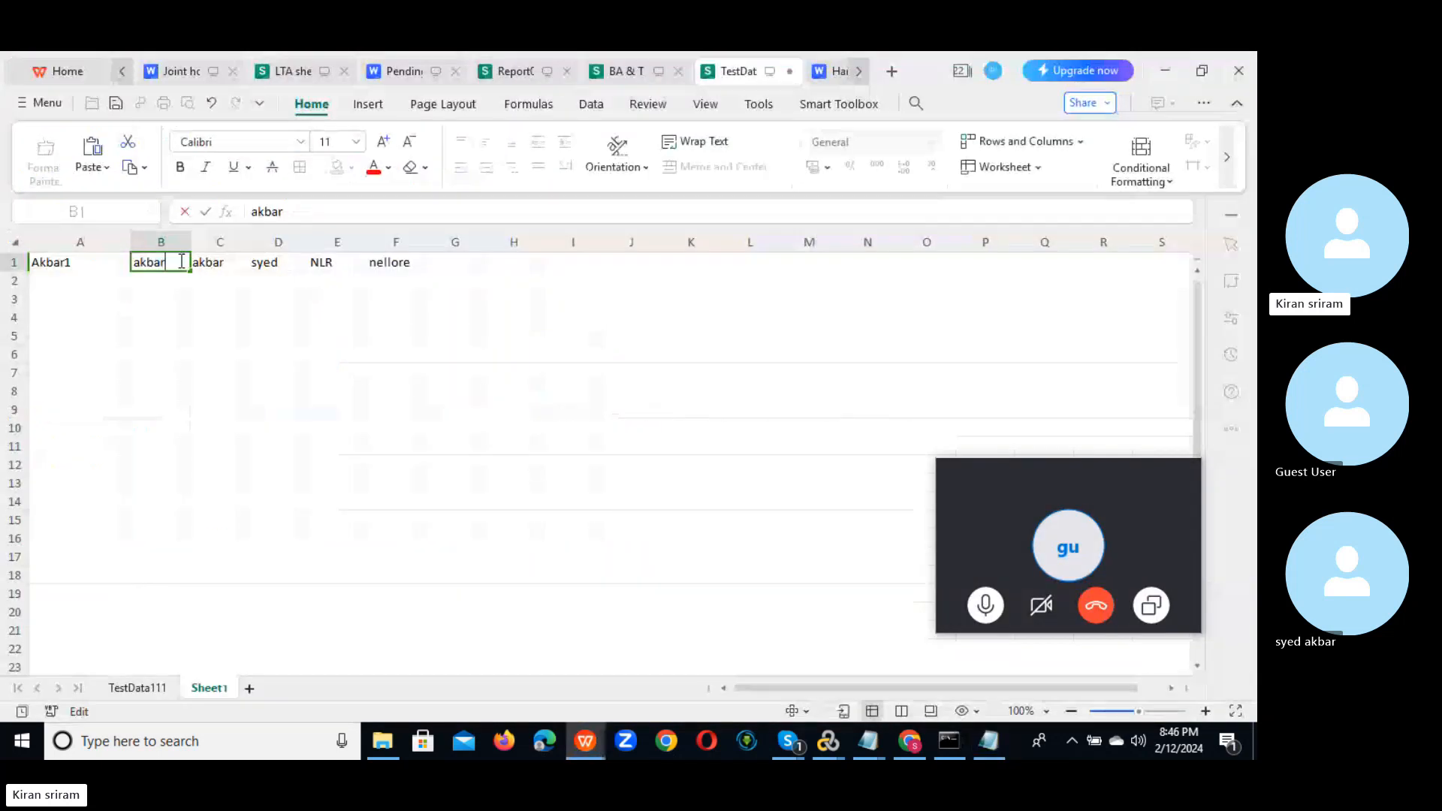
click(90, 262)
double_click(91, 262)
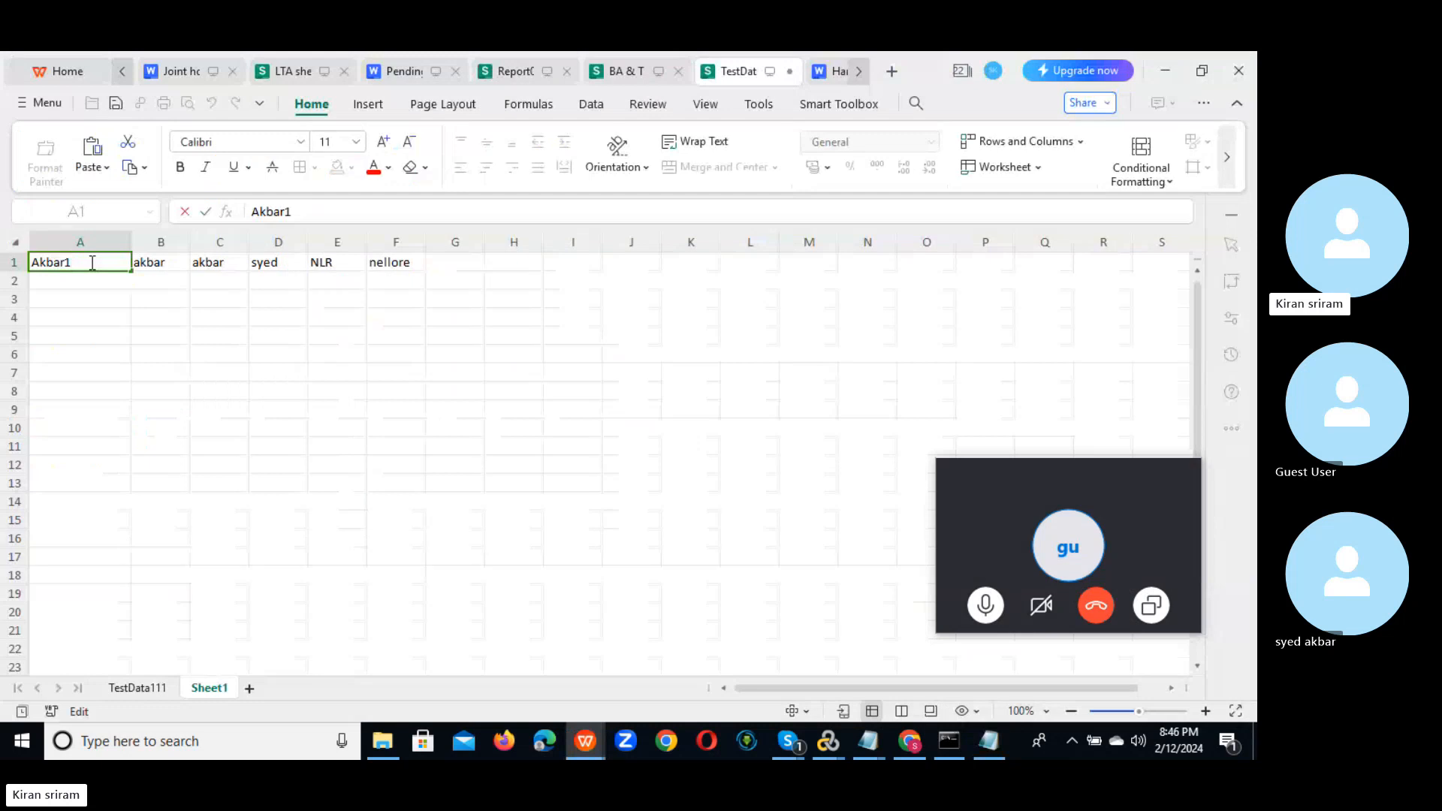
key(BackSpace)
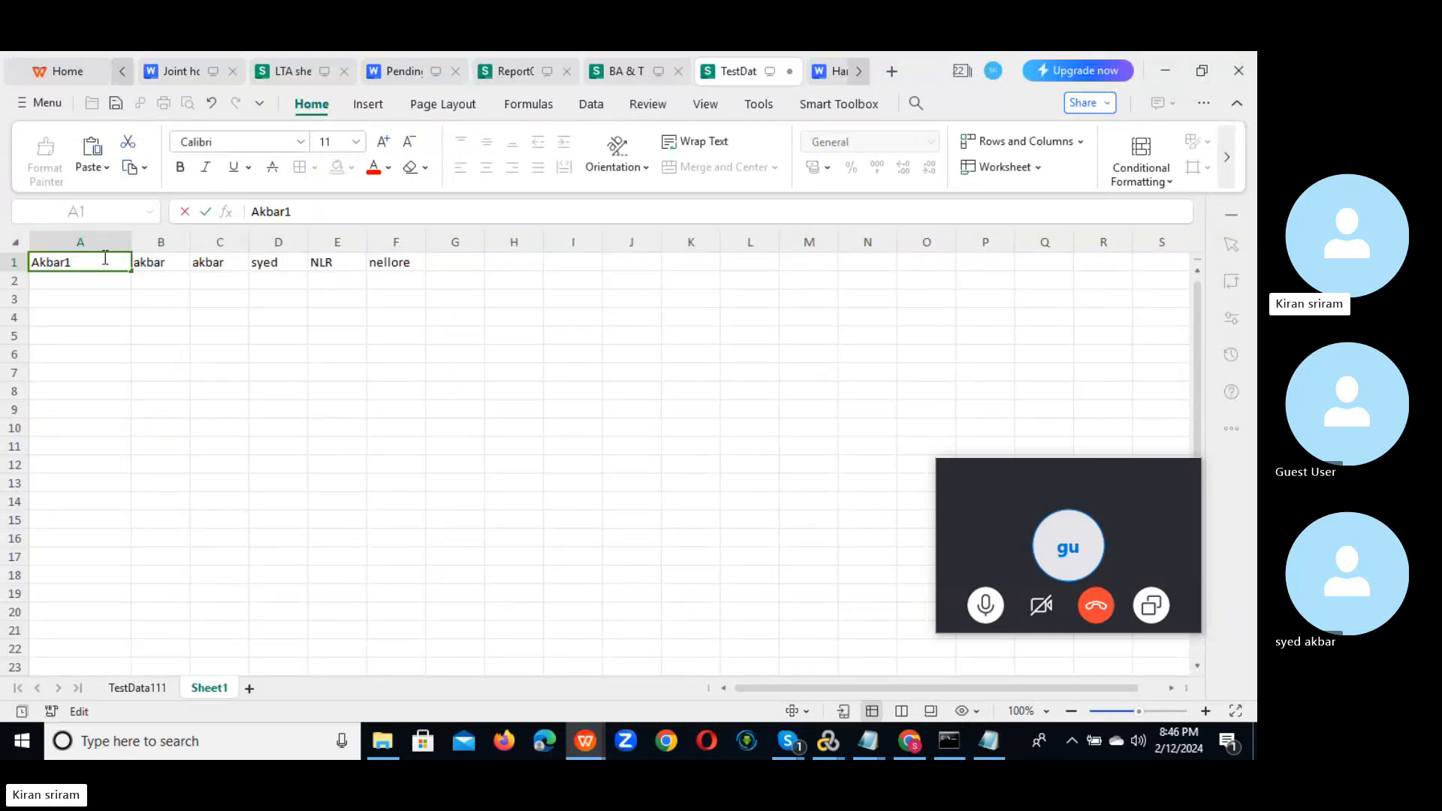
click(177, 270)
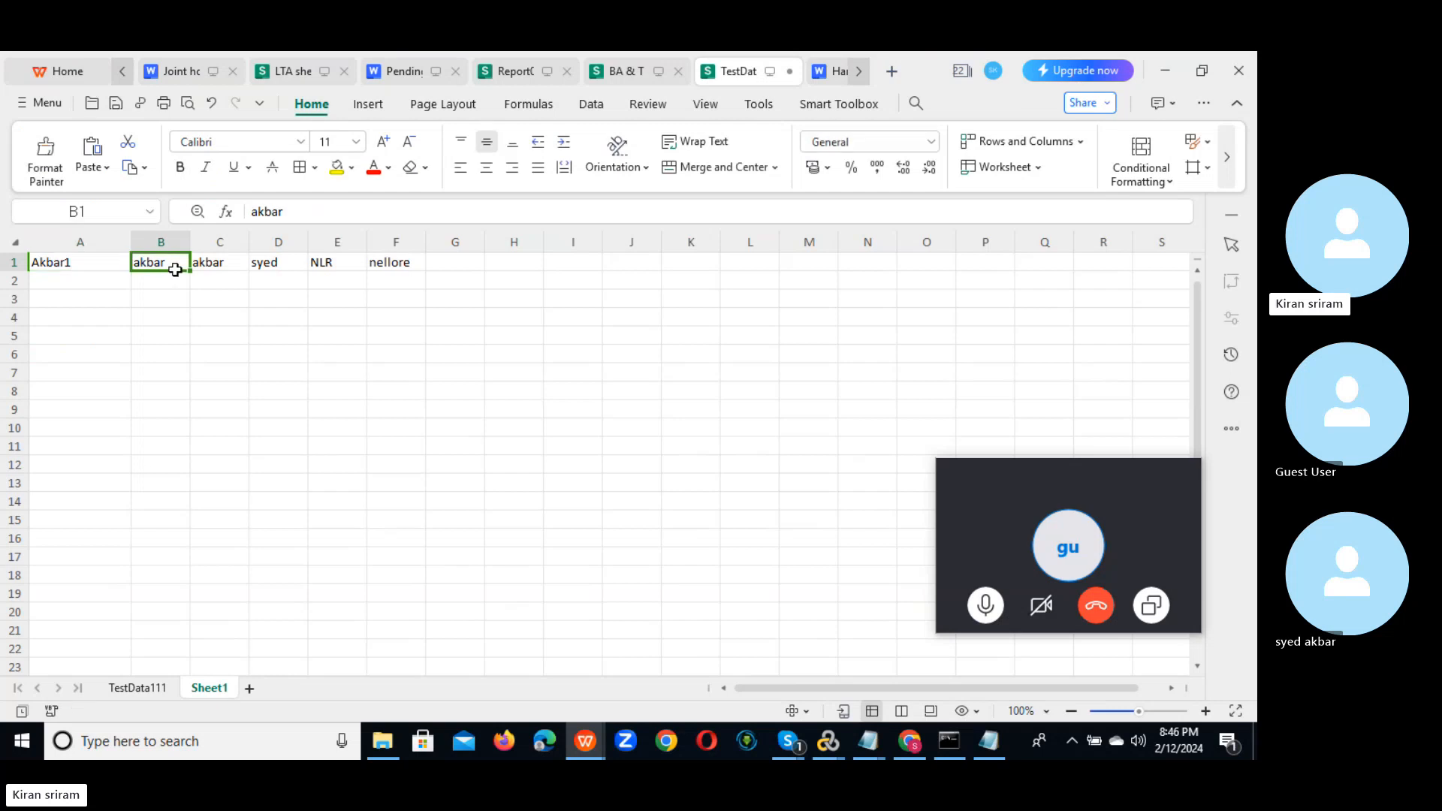
click(76, 275)
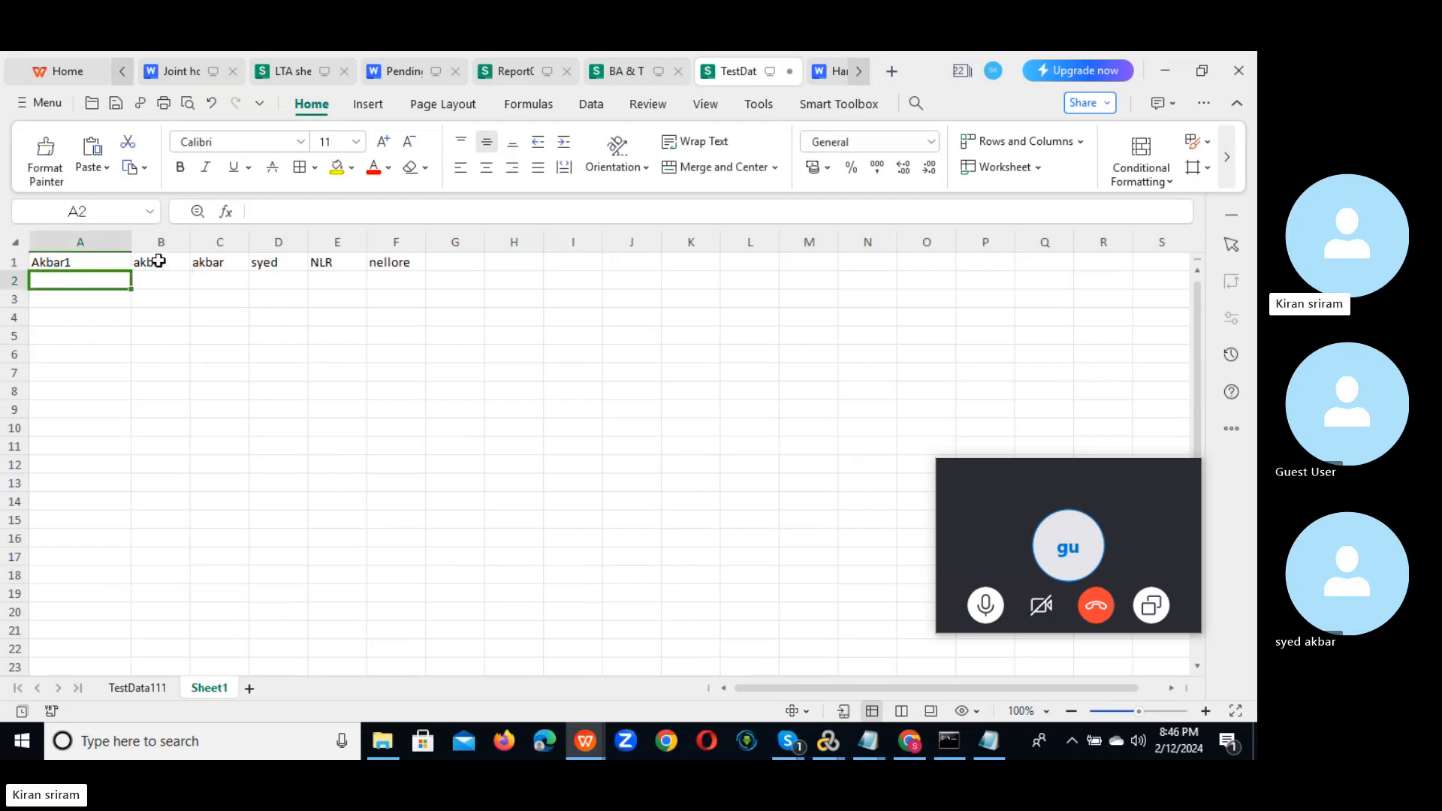
double_click(116, 261)
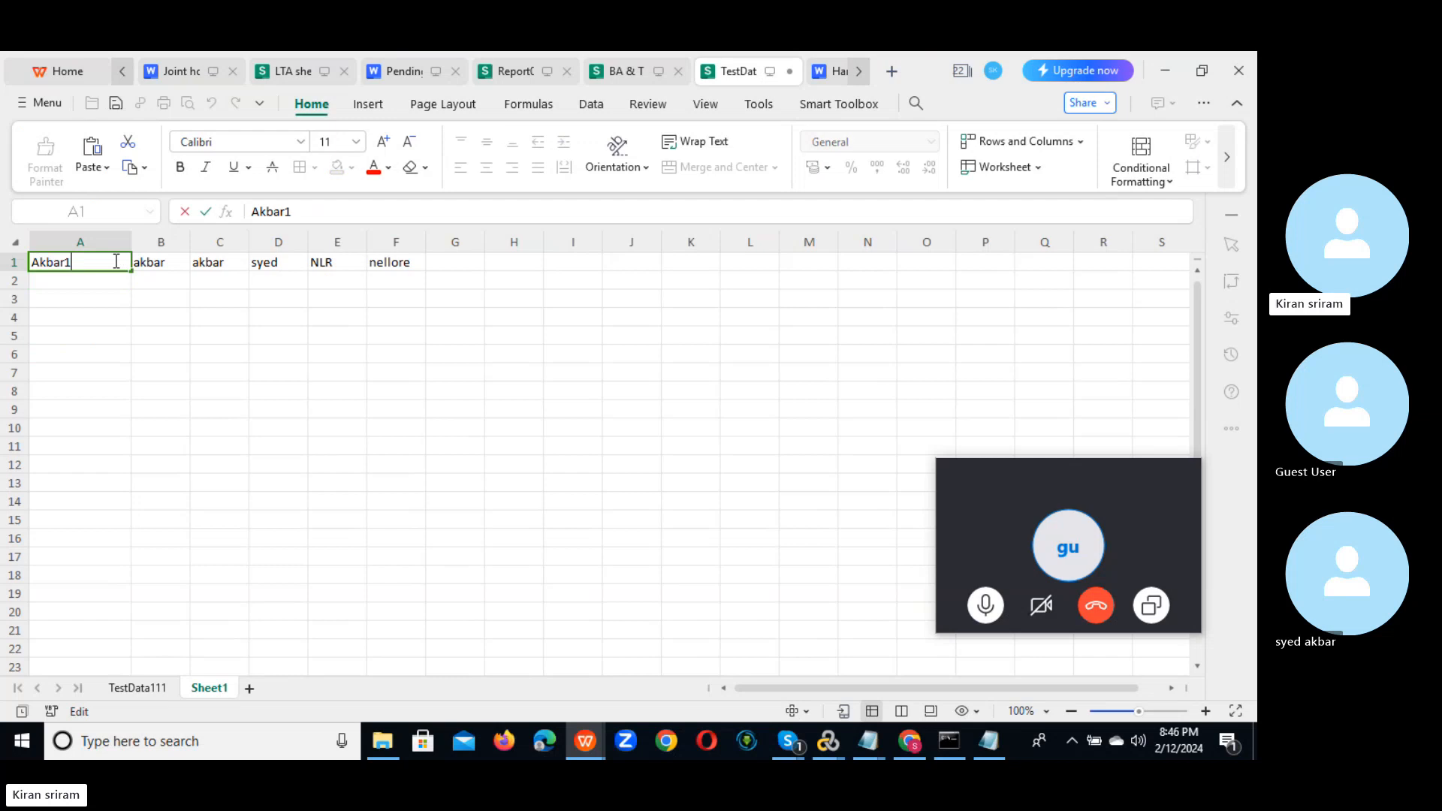
click(182, 261)
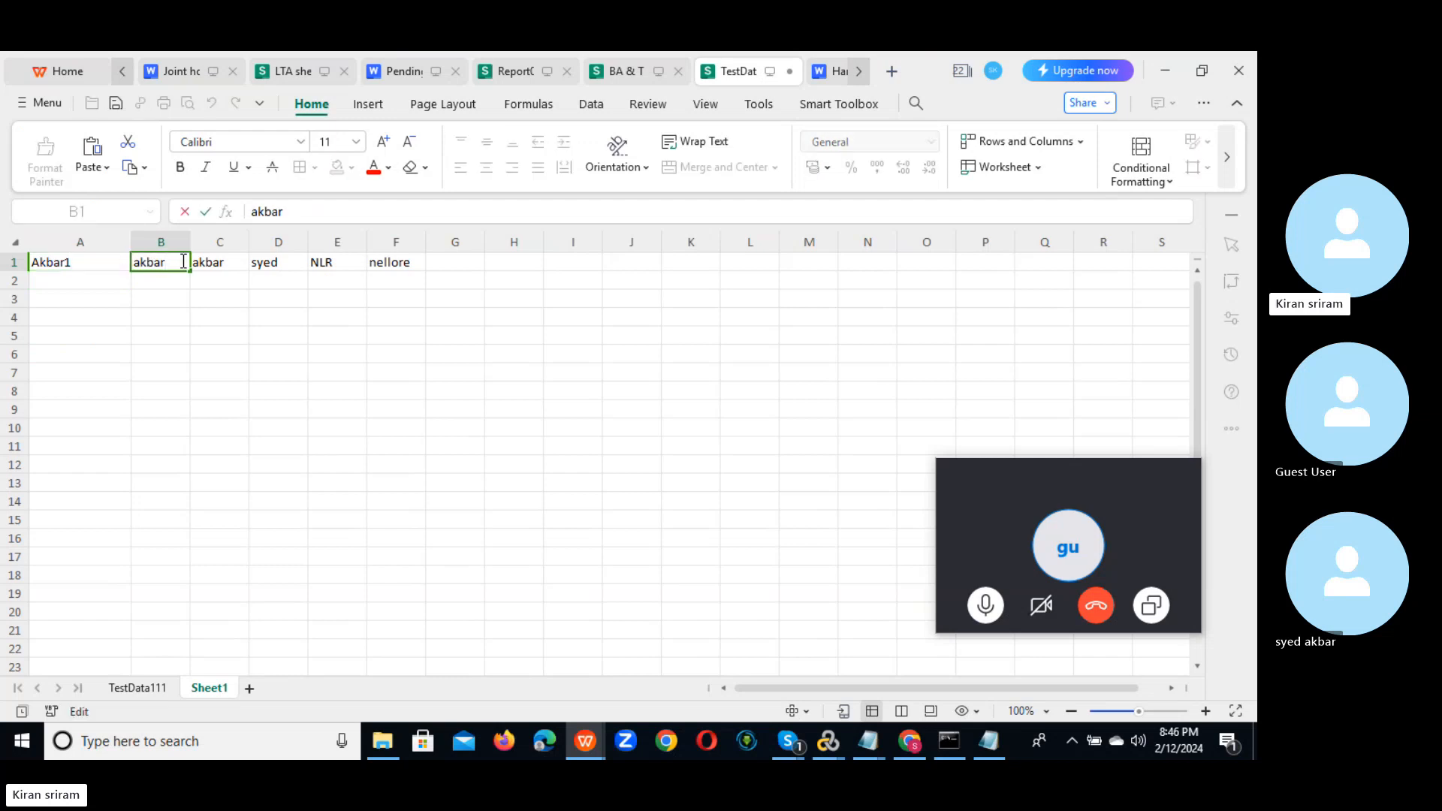
Step: Append digits so B1–F1 read akbar11, akbar111, syed1, NLR1 and nellore123
text(11)
double_click(232, 261)
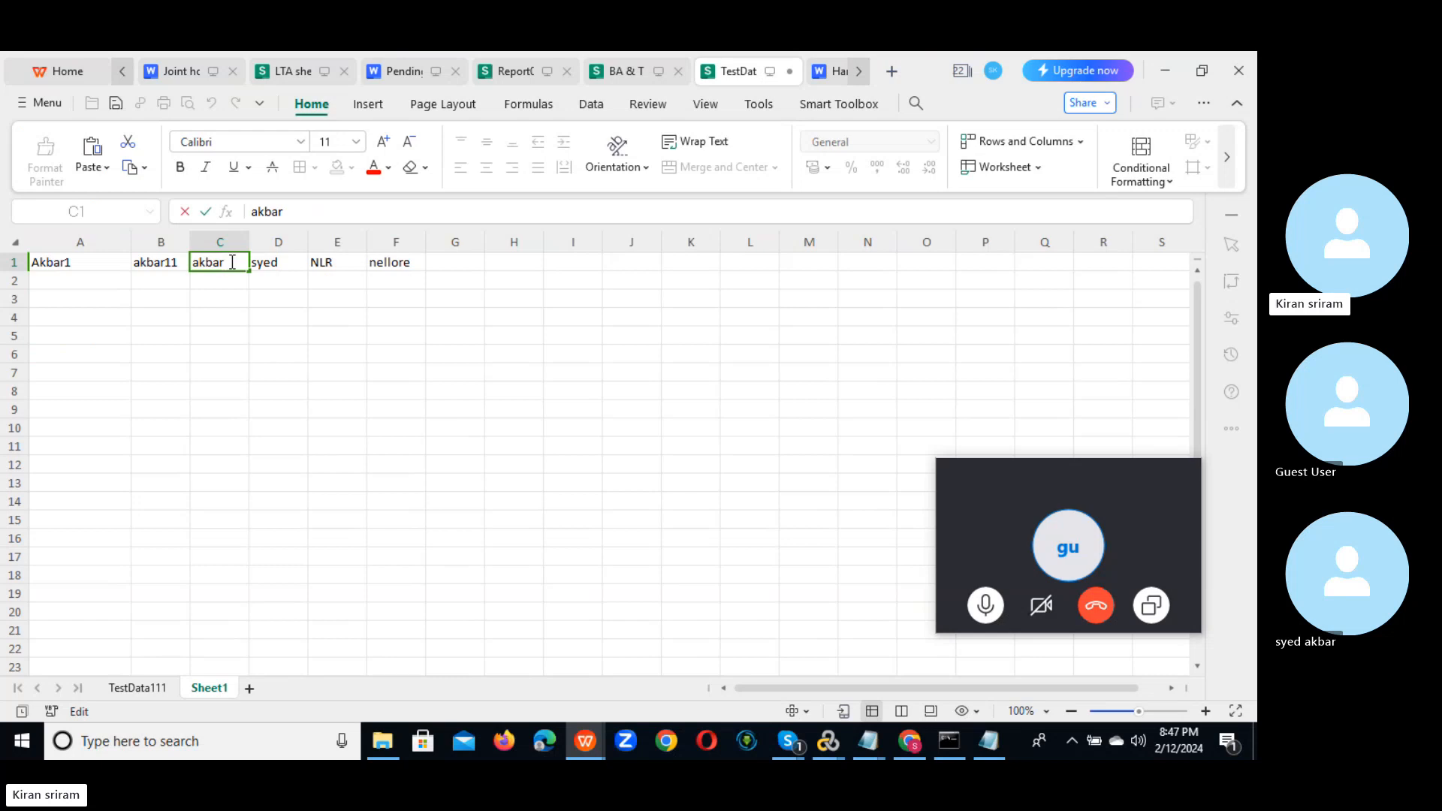
text(111)
double_click(292, 263)
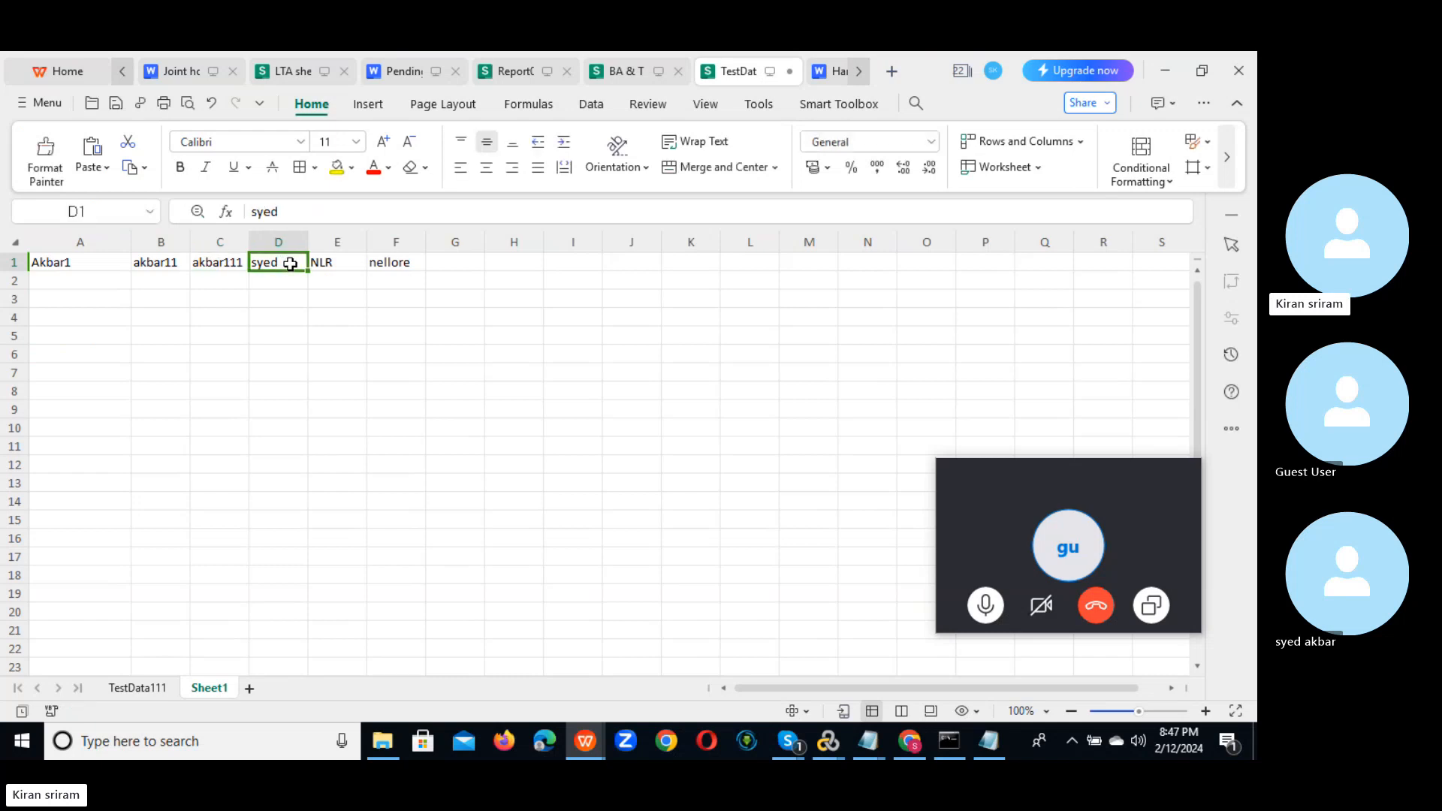
text(1)
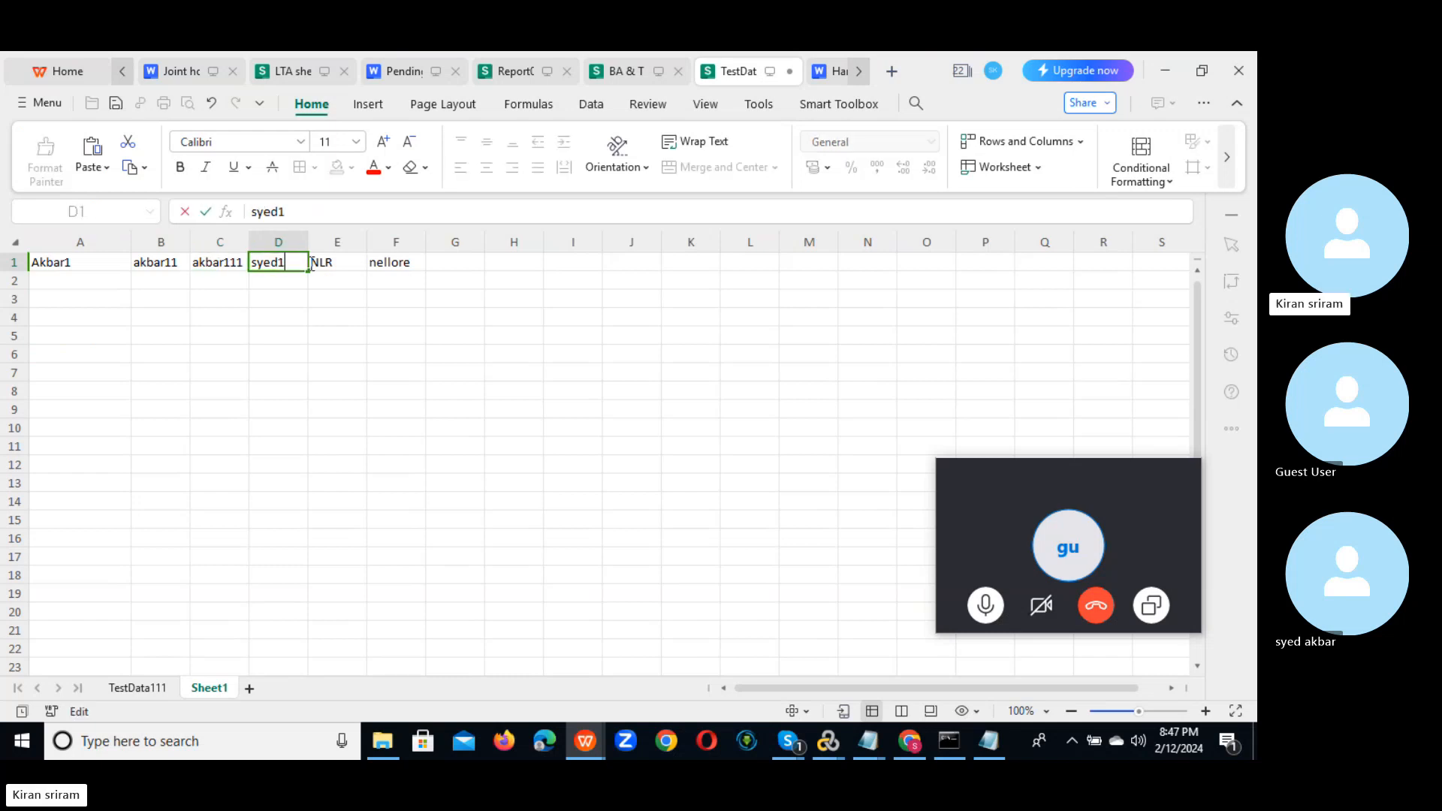
double_click(341, 262)
text(1)
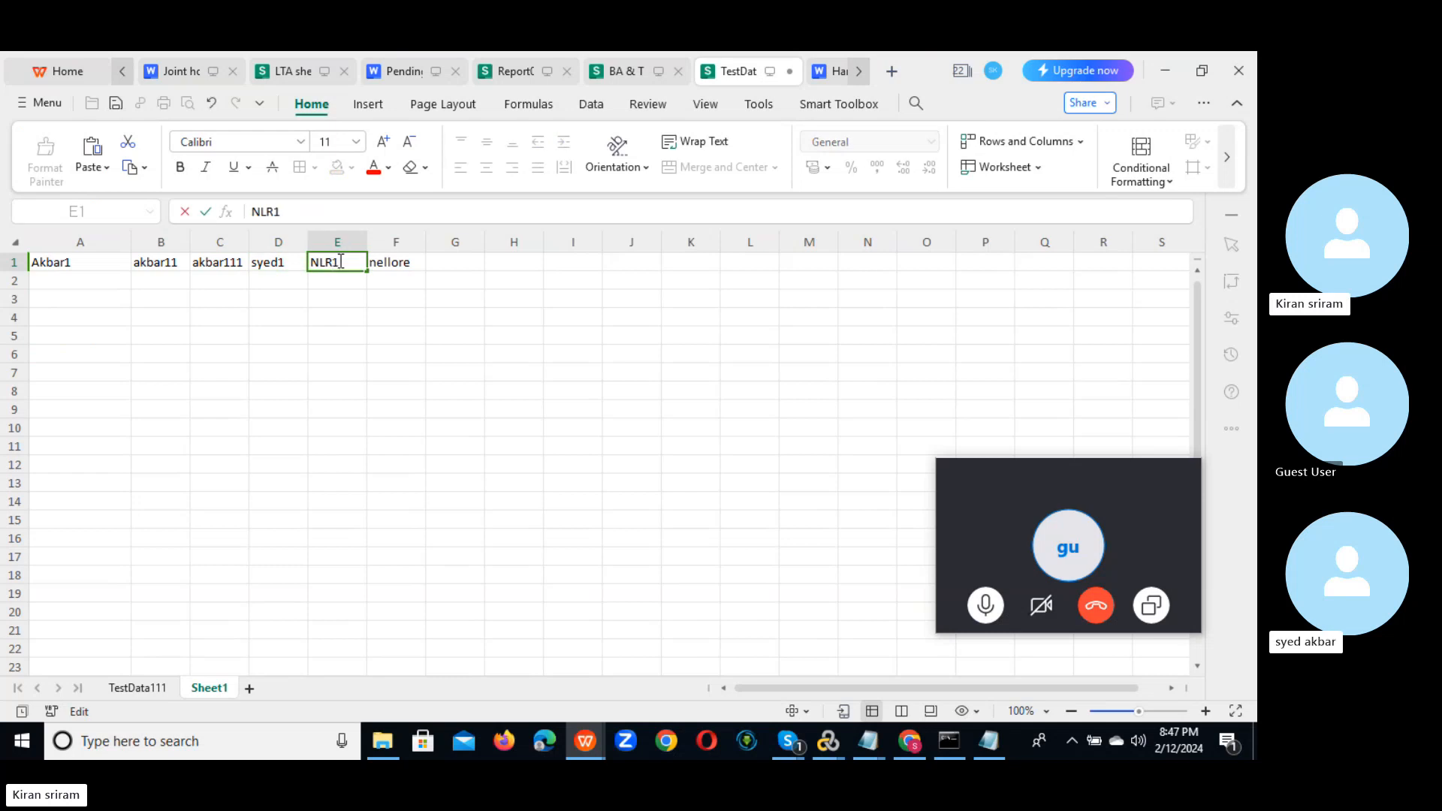
double_click(419, 261)
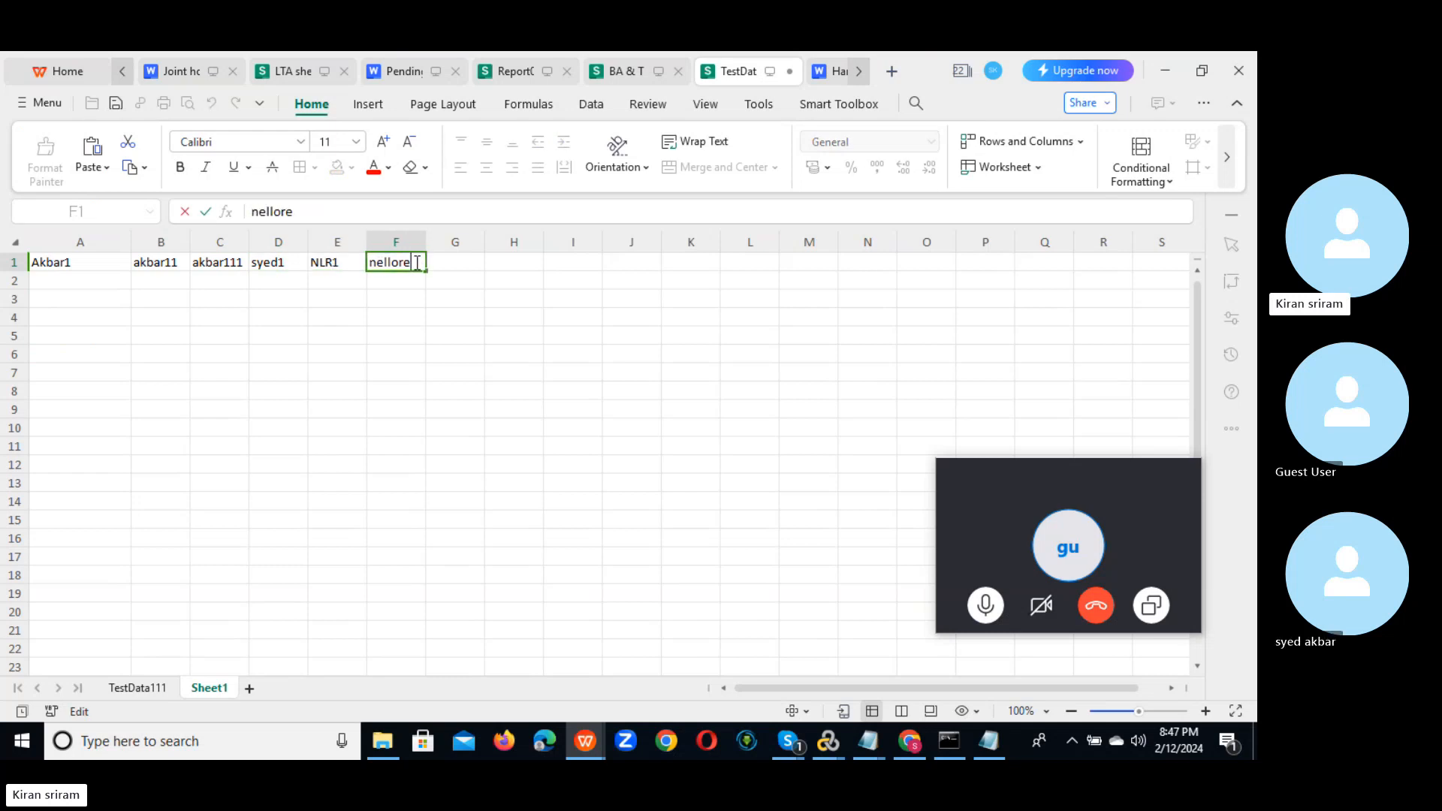
text(123)
click(464, 350)
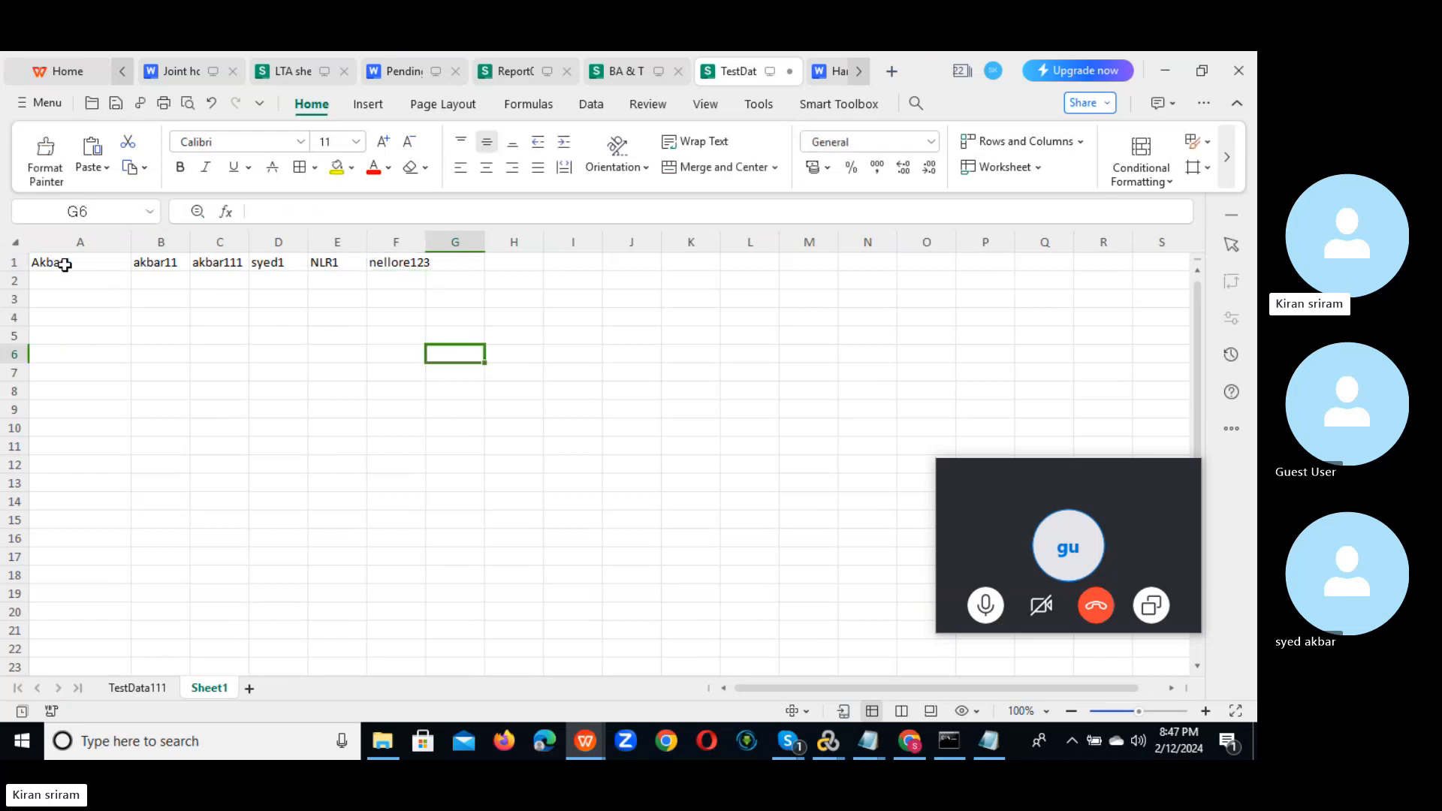
click(65, 264)
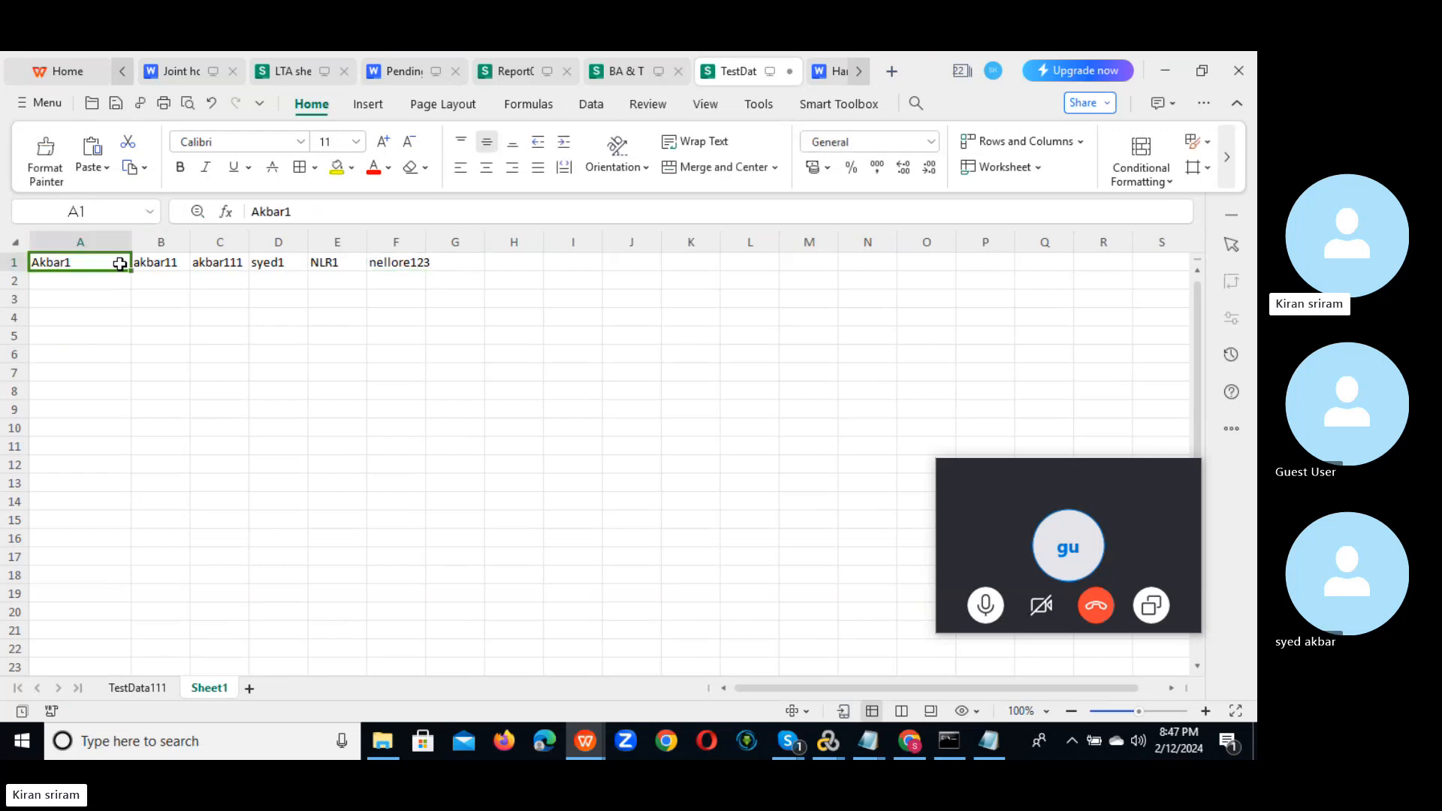
Step: Fill A1:F1 down to row 61, incrementing each column through Akbar61 and nellore183
key(shift+Right)
key(shift+Right)
key(shift+Right)
key(shift+Right)
key(shift+Right)
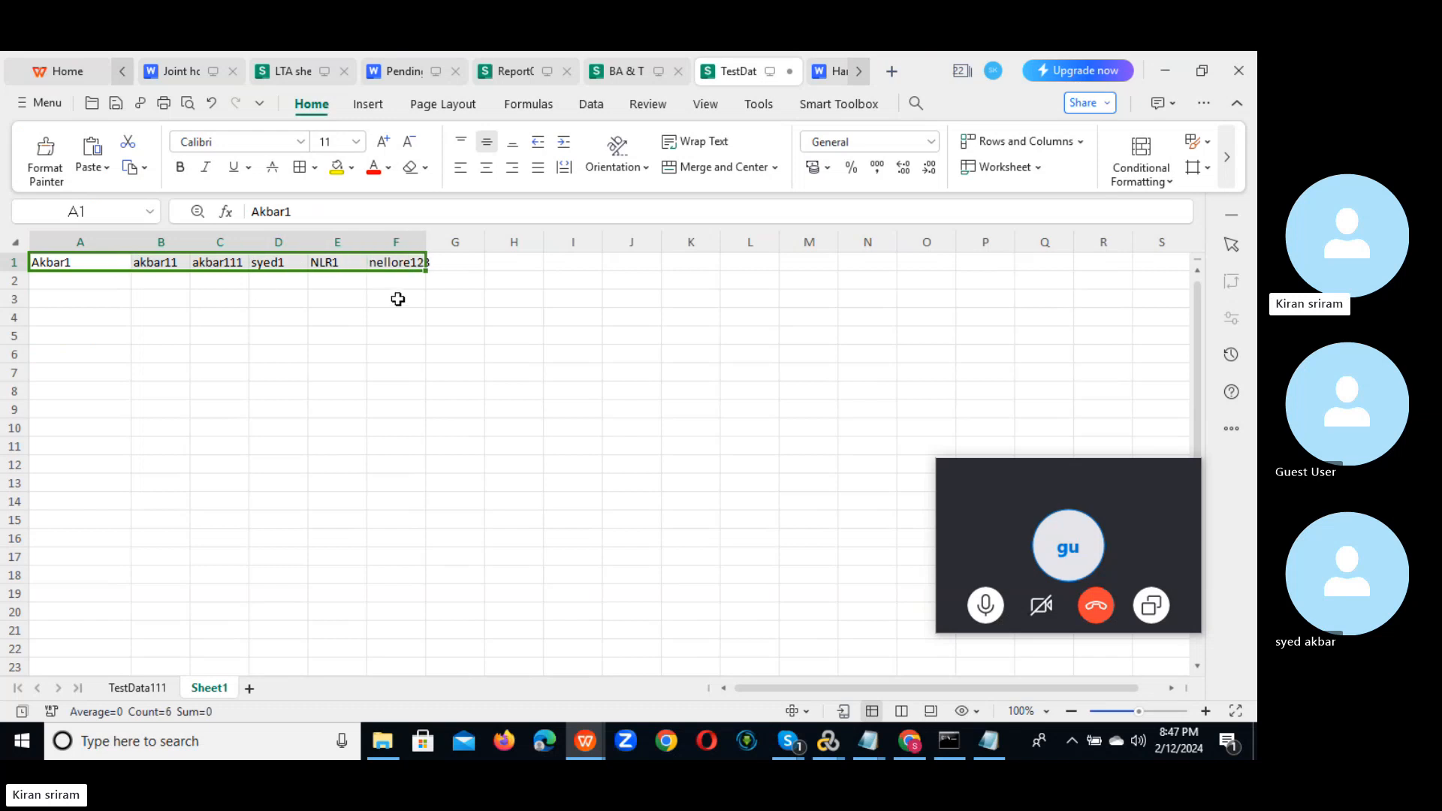
drag(426, 269, 424, 316)
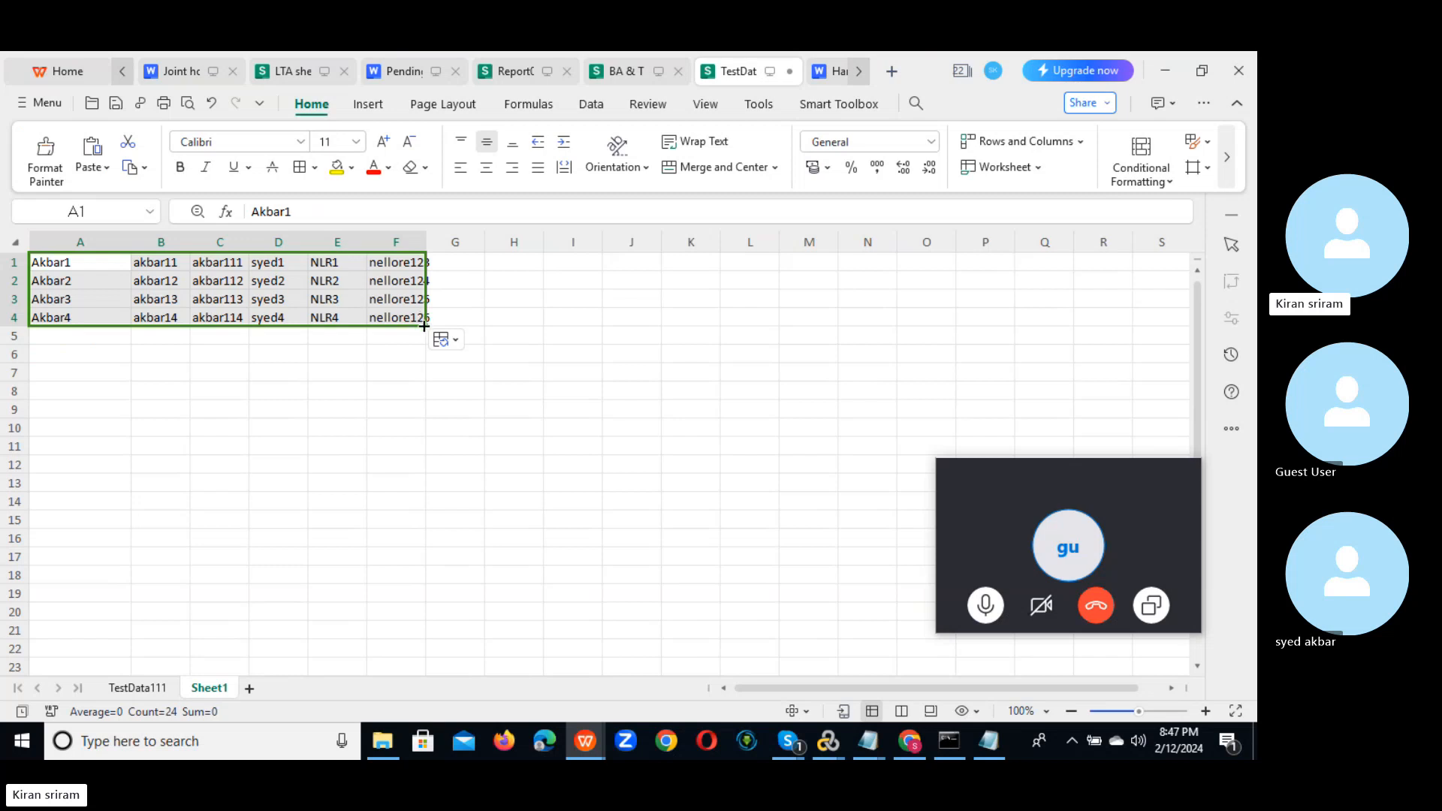
drag(424, 325, 445, 757)
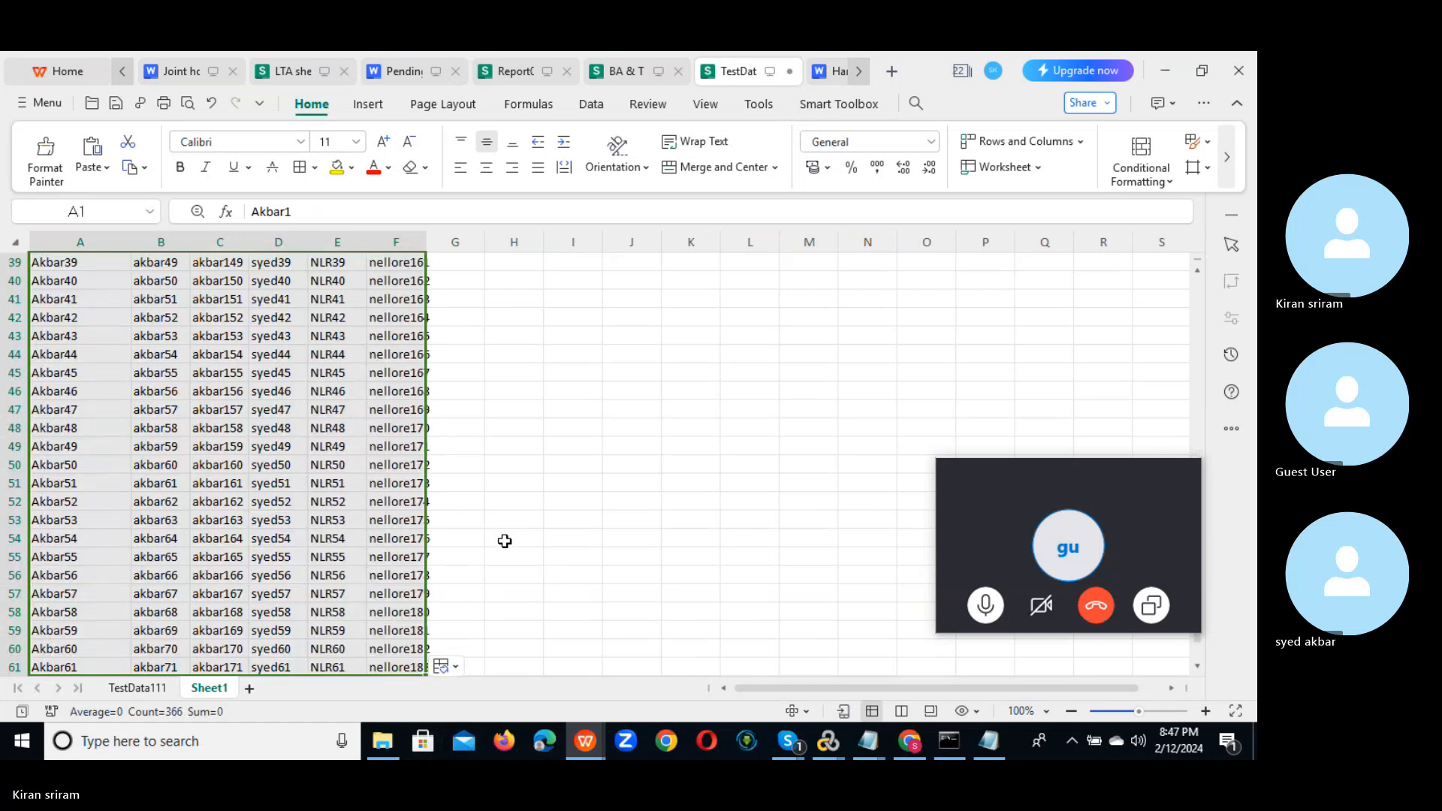
click(633, 515)
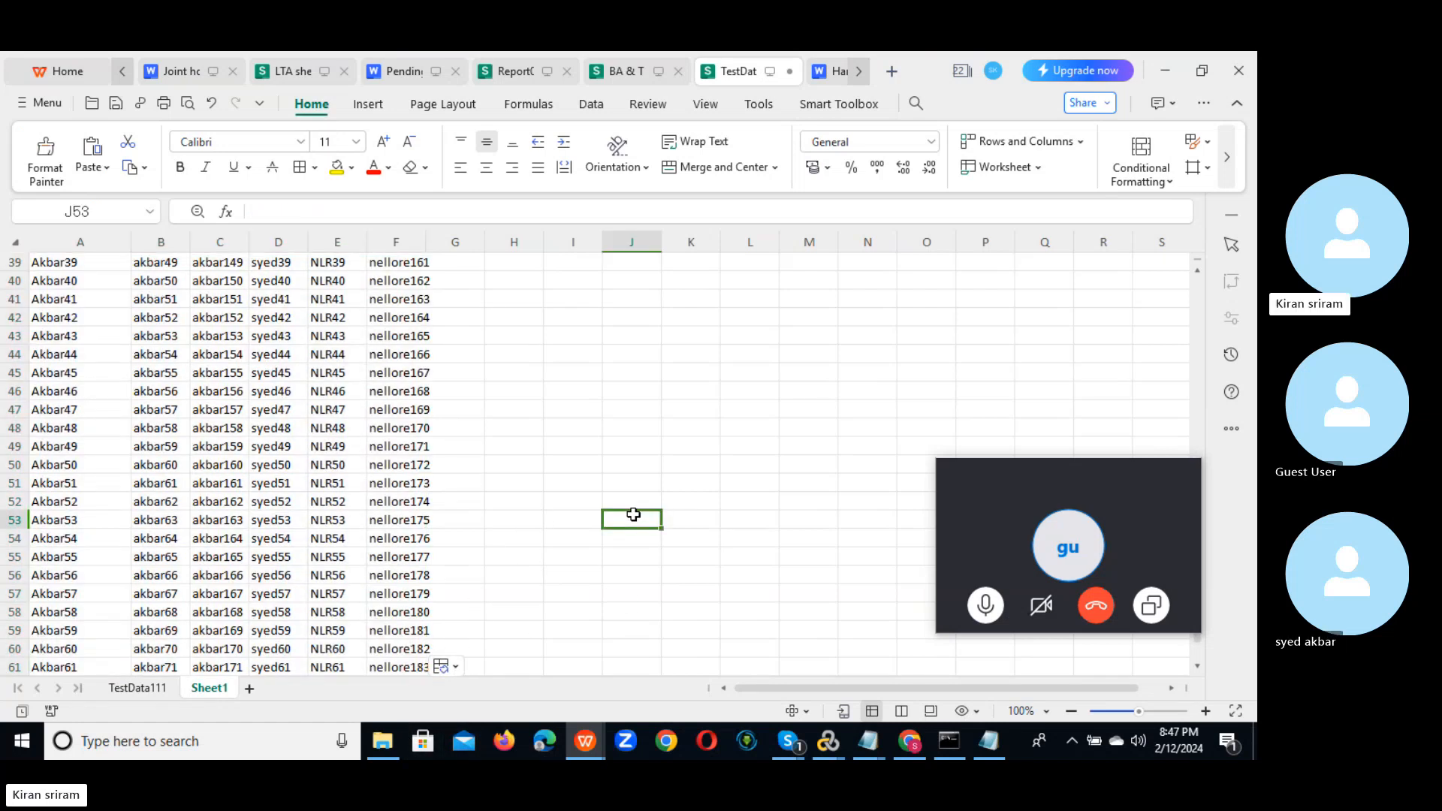
Step: Save only the active Akbar sheet as CSV over TestData111.csv, then bring UserName_Param.dat forward
click(30, 106)
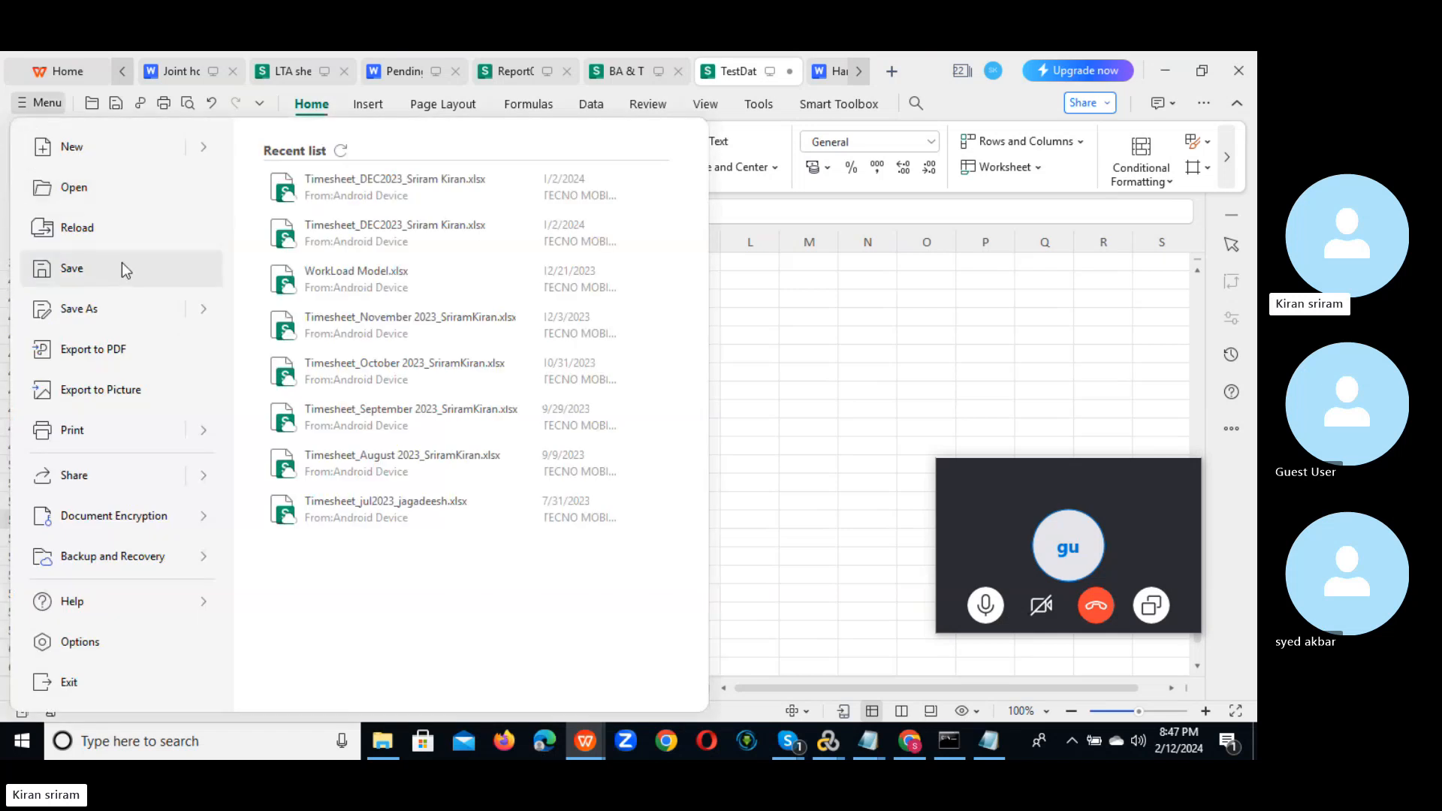
click(89, 314)
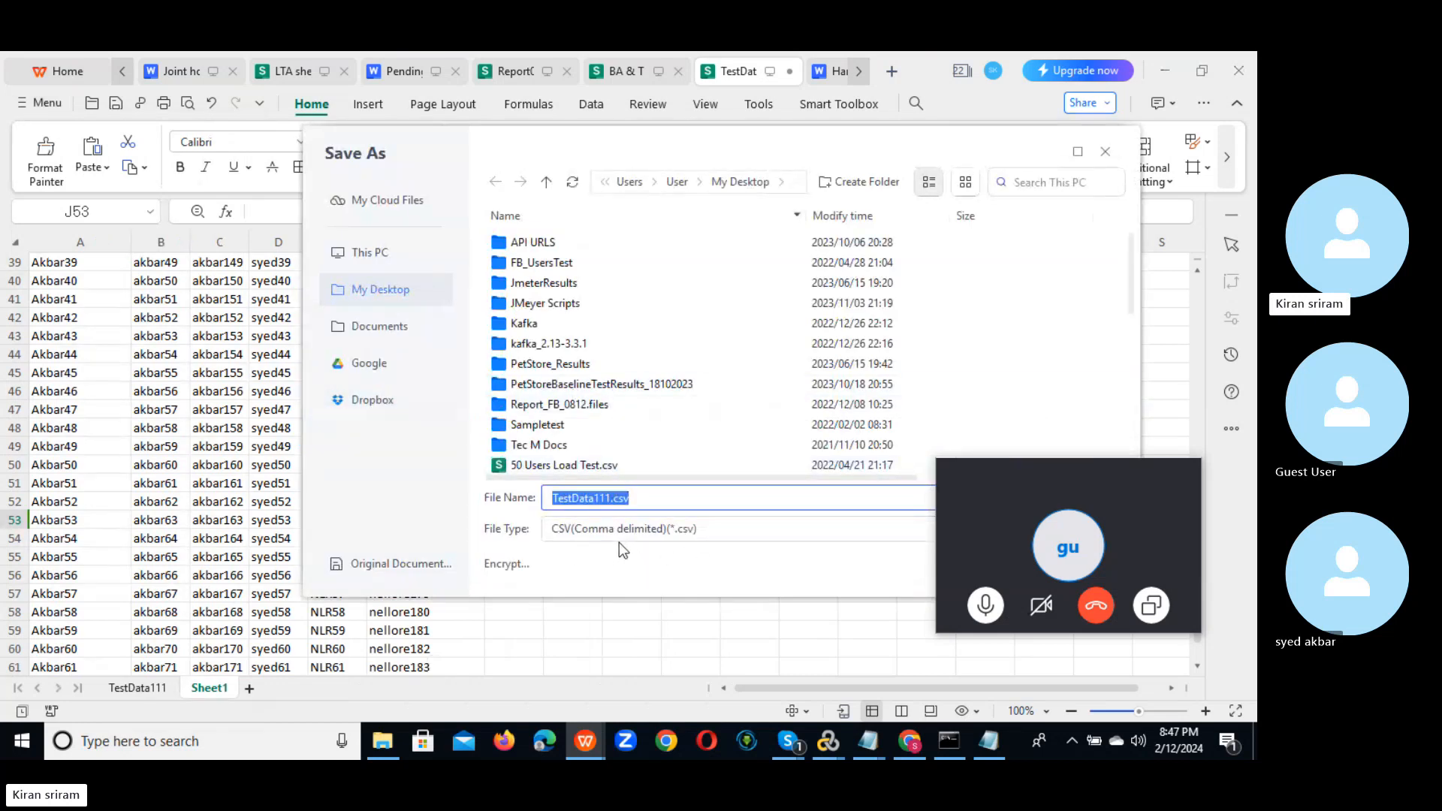
drag(1051, 467, 814, 688)
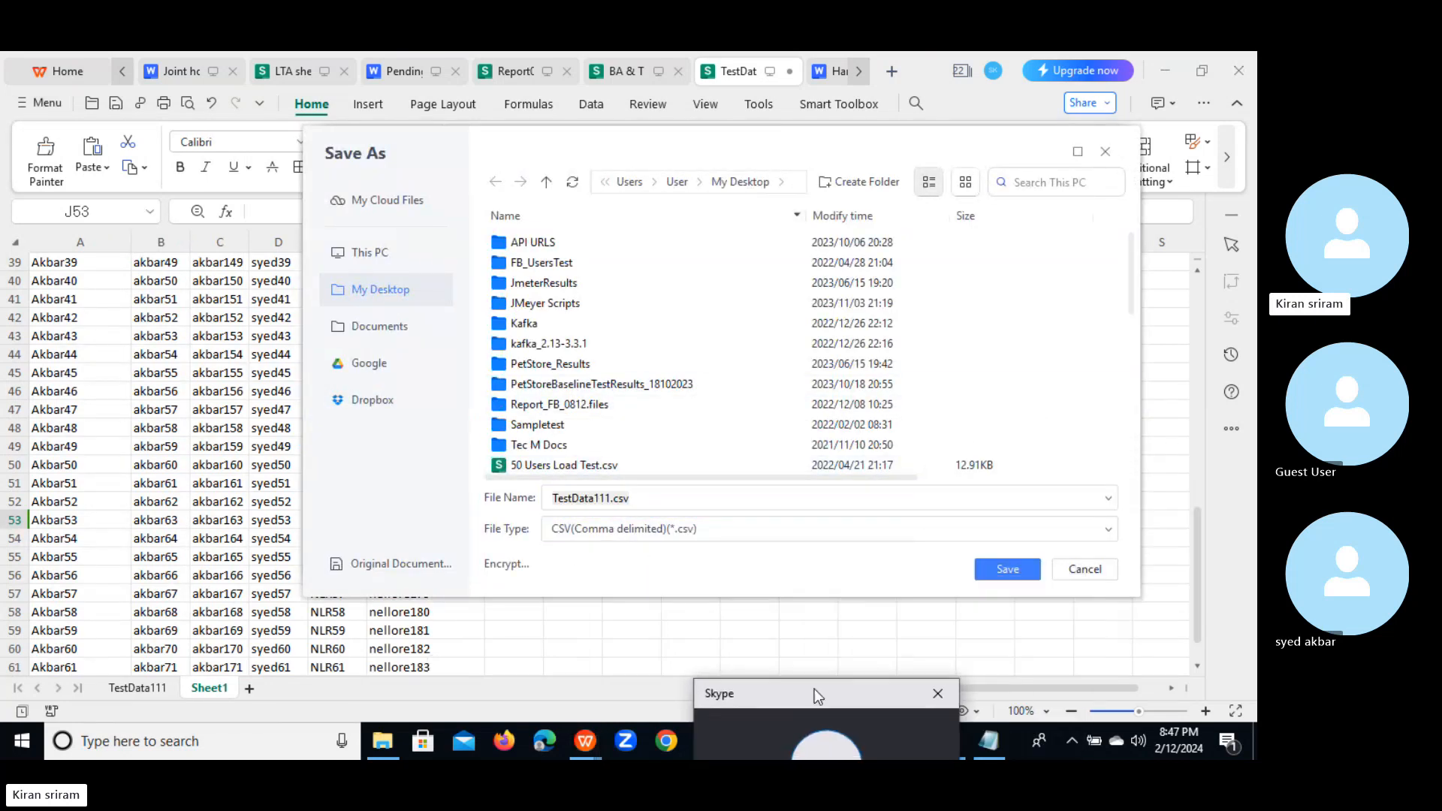
click(1011, 571)
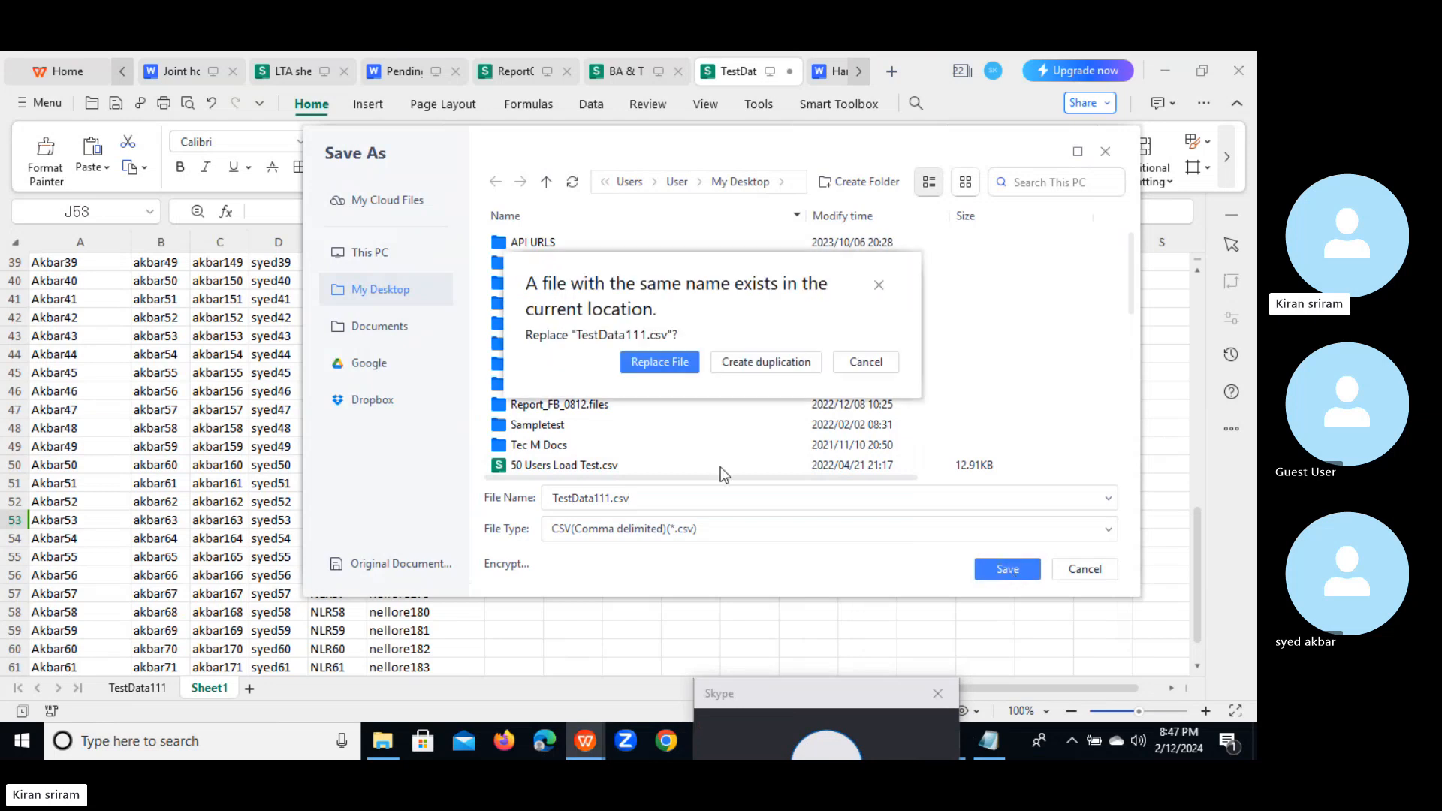
click(660, 362)
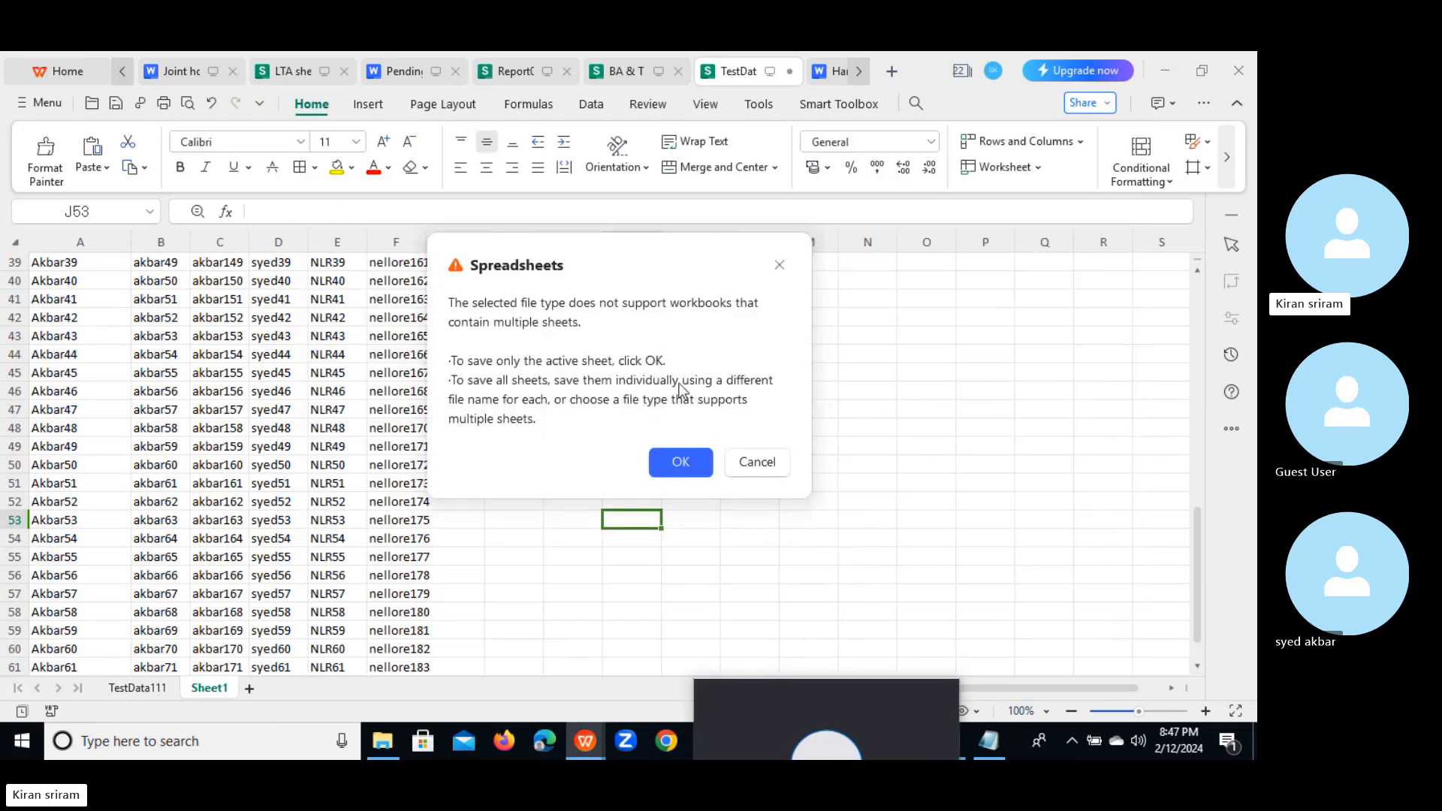
click(681, 462)
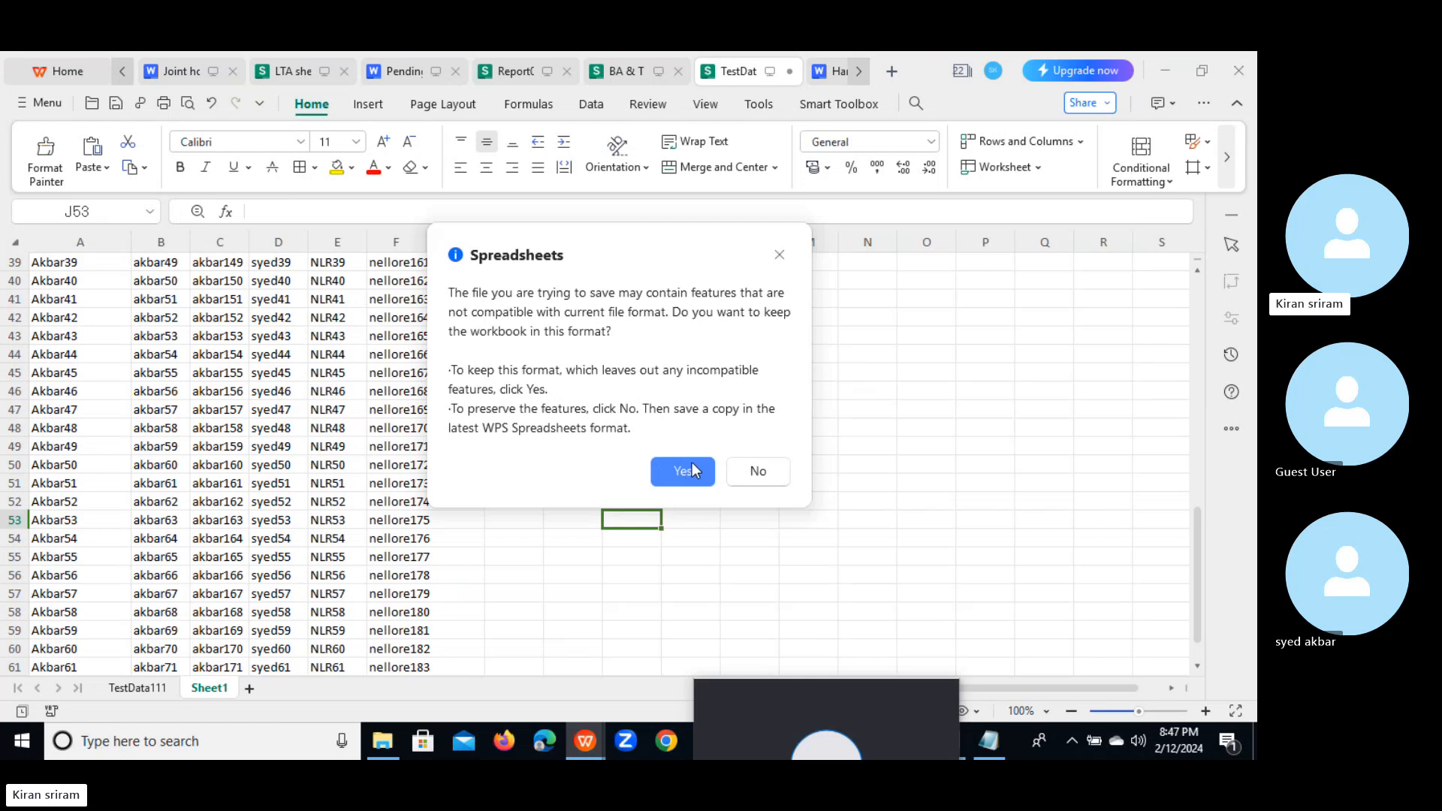
click(682, 473)
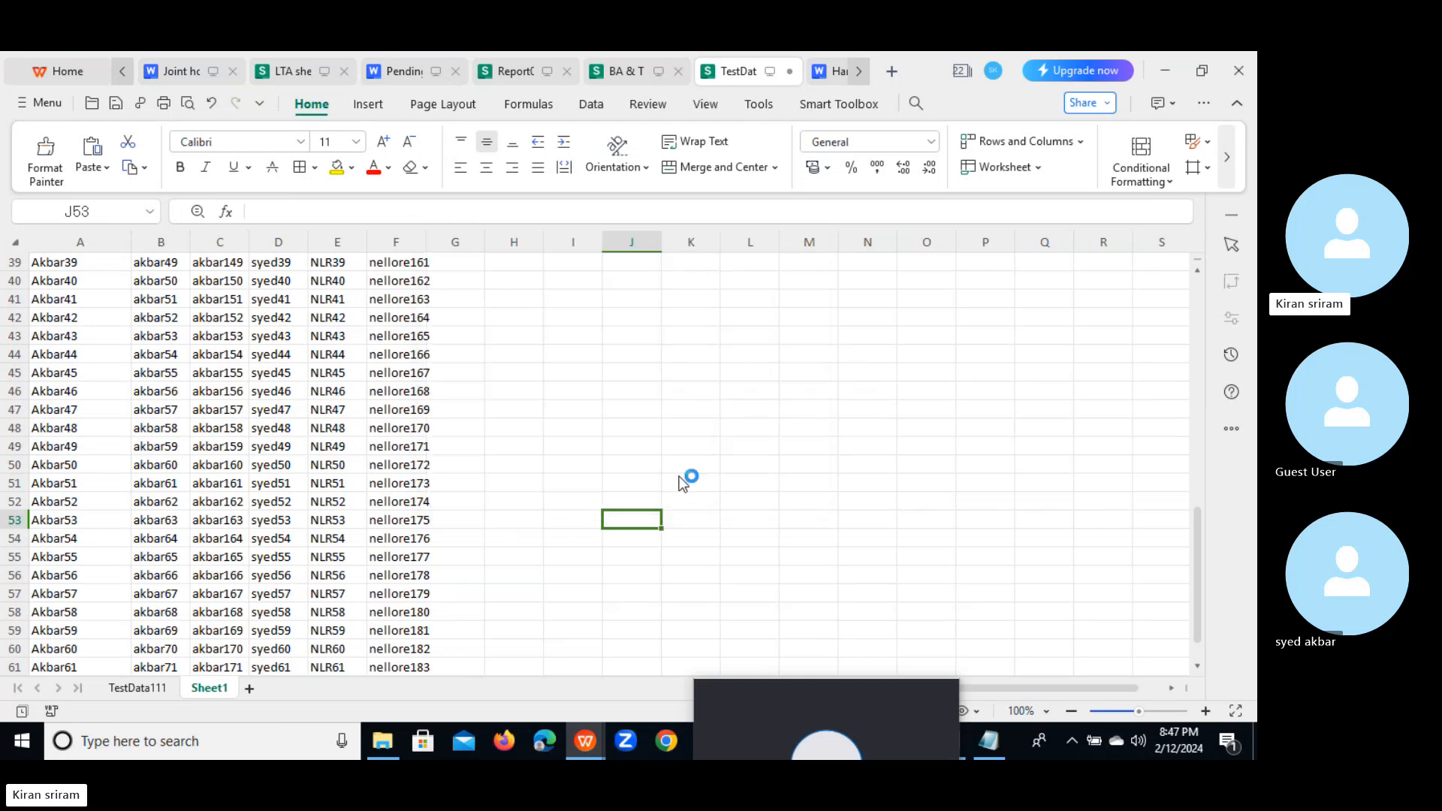
click(985, 739)
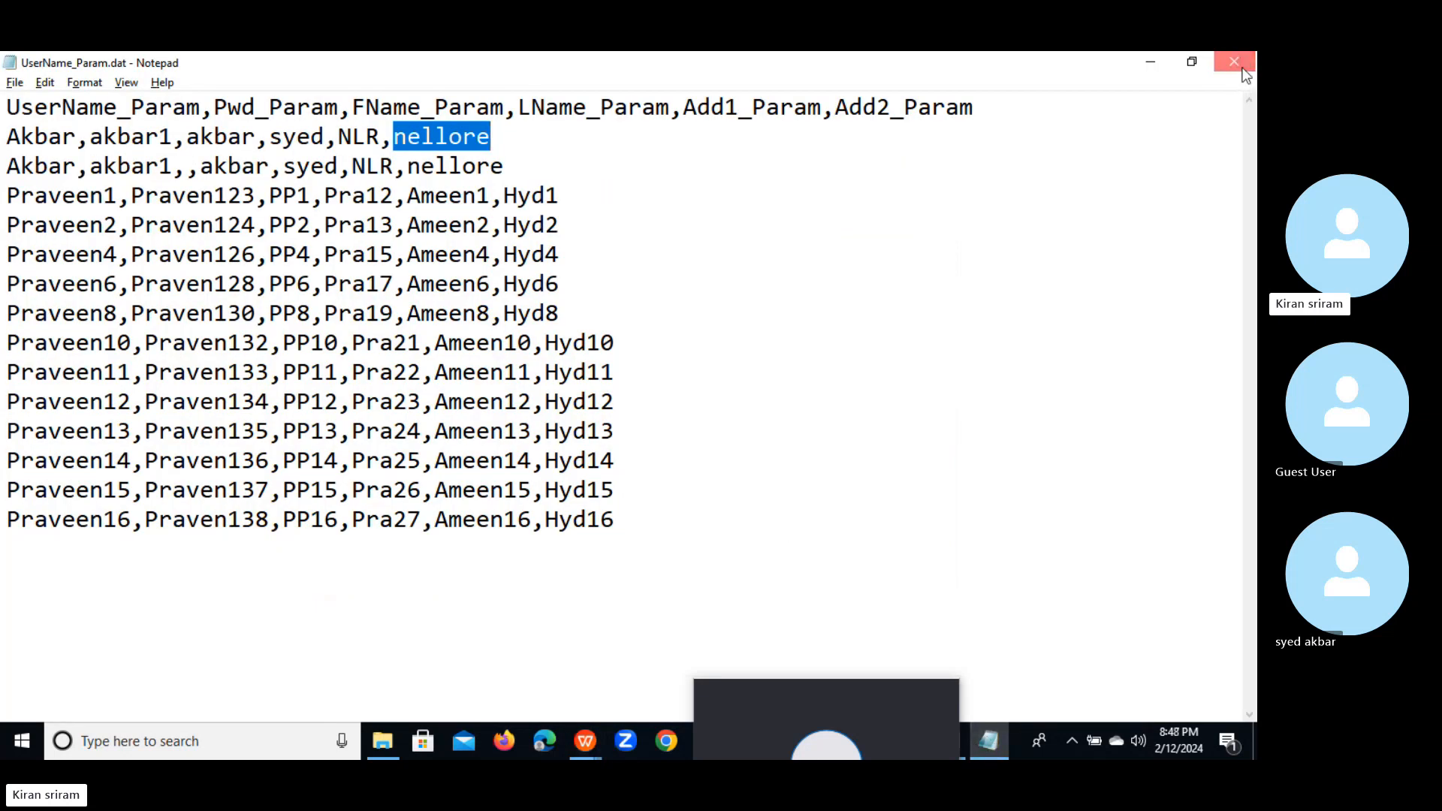
Step: Keep UserName_Param.dat open but minimized, and hide the outdated TestData111 window to reach the desktop
click(1234, 61)
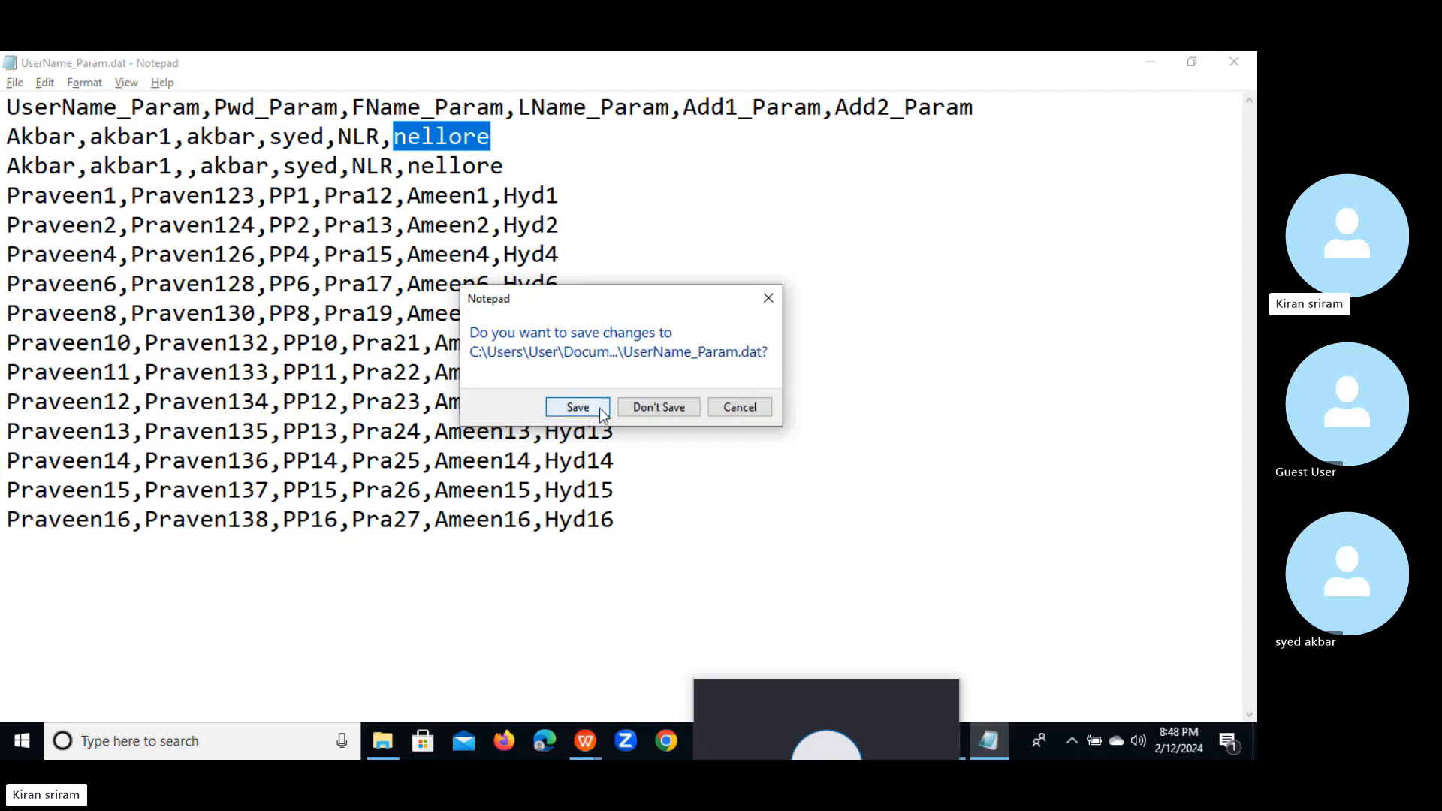
click(769, 298)
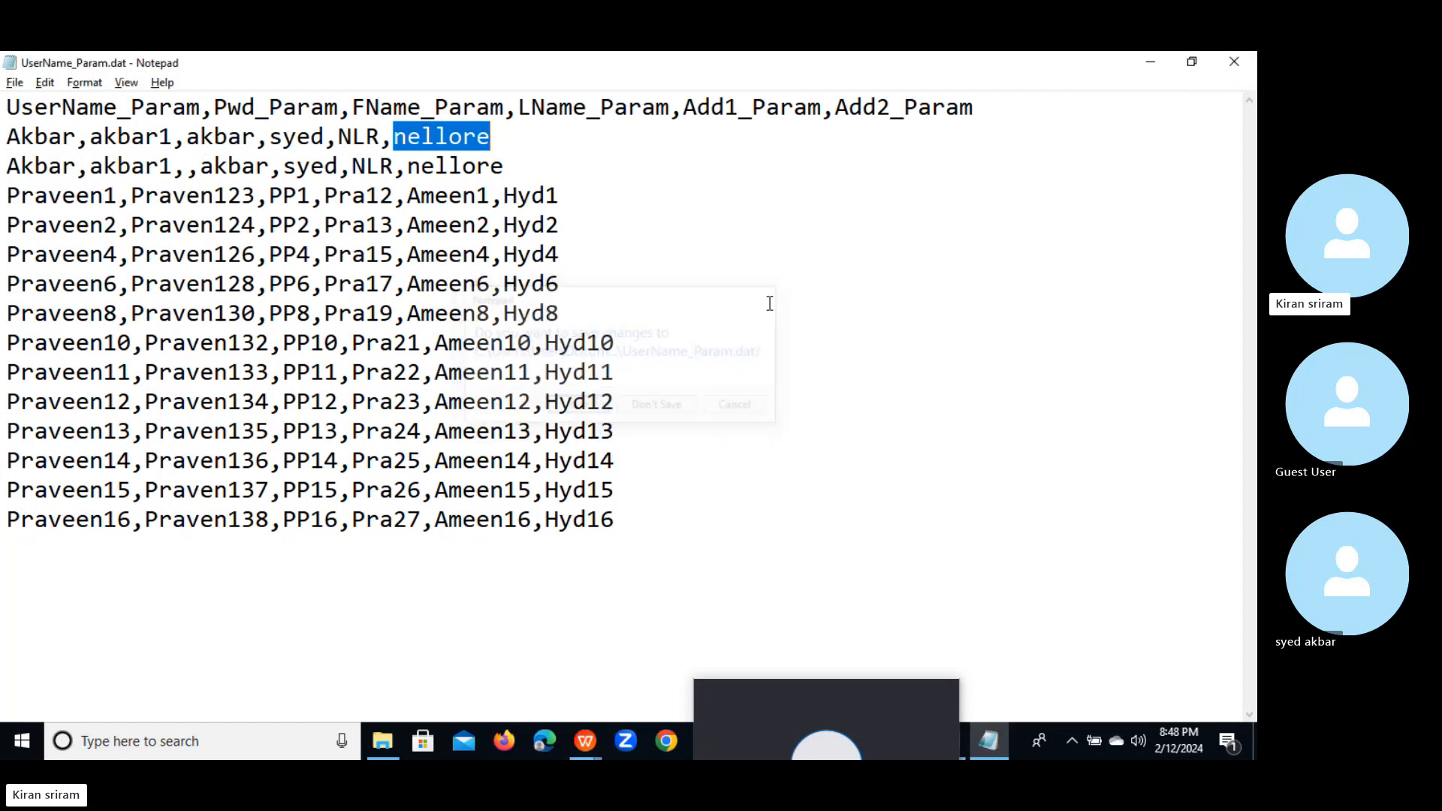
click(1142, 63)
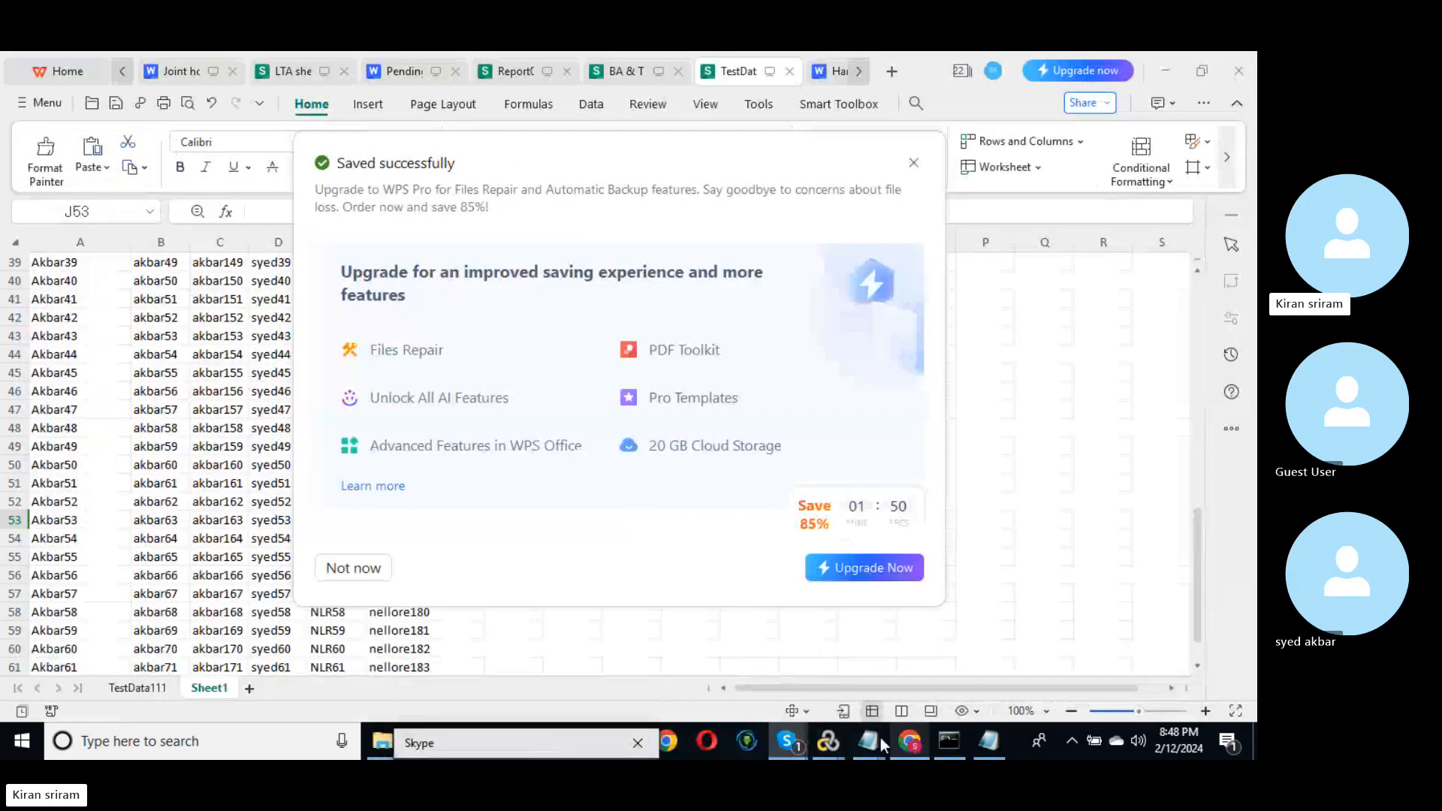
mouse_move(876, 736)
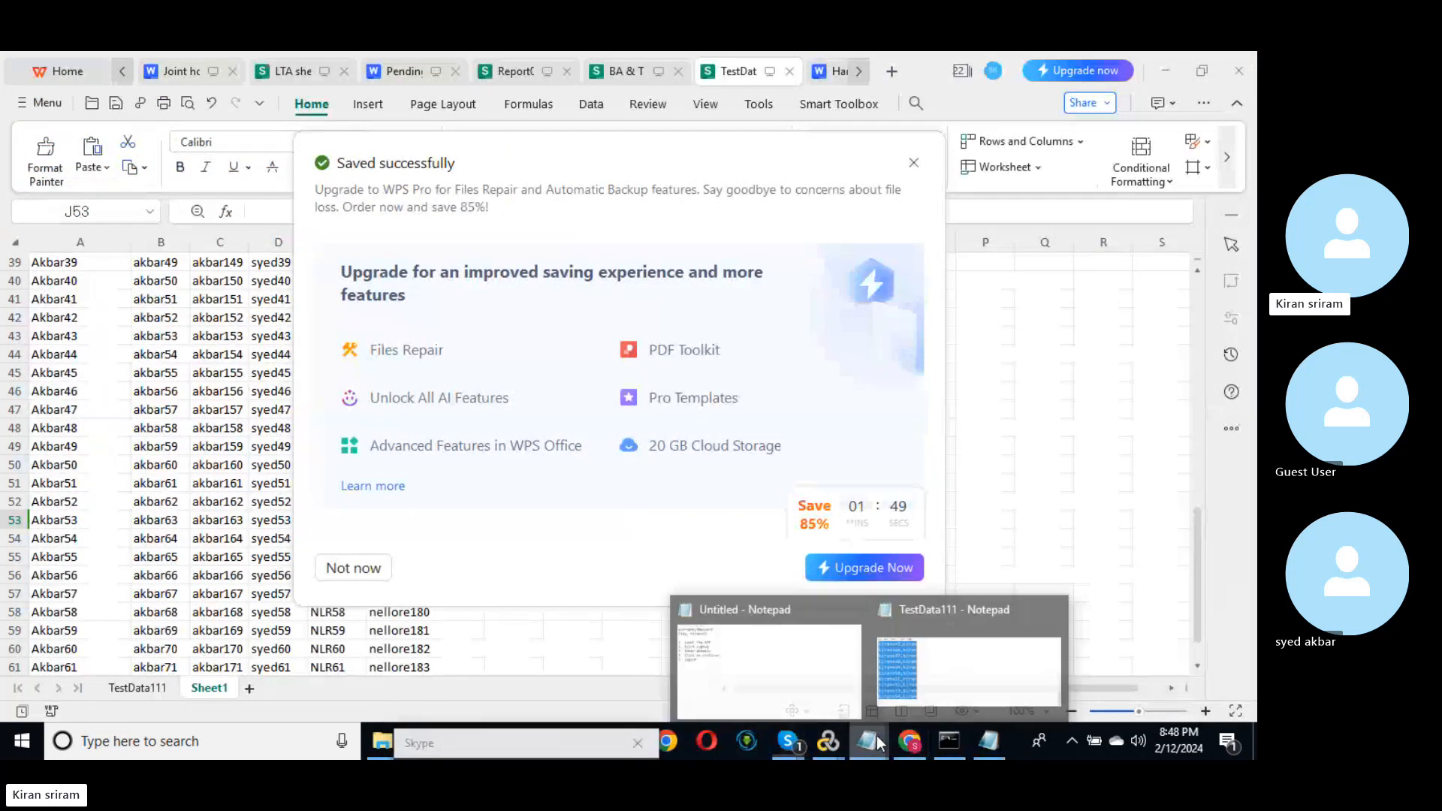
click(987, 689)
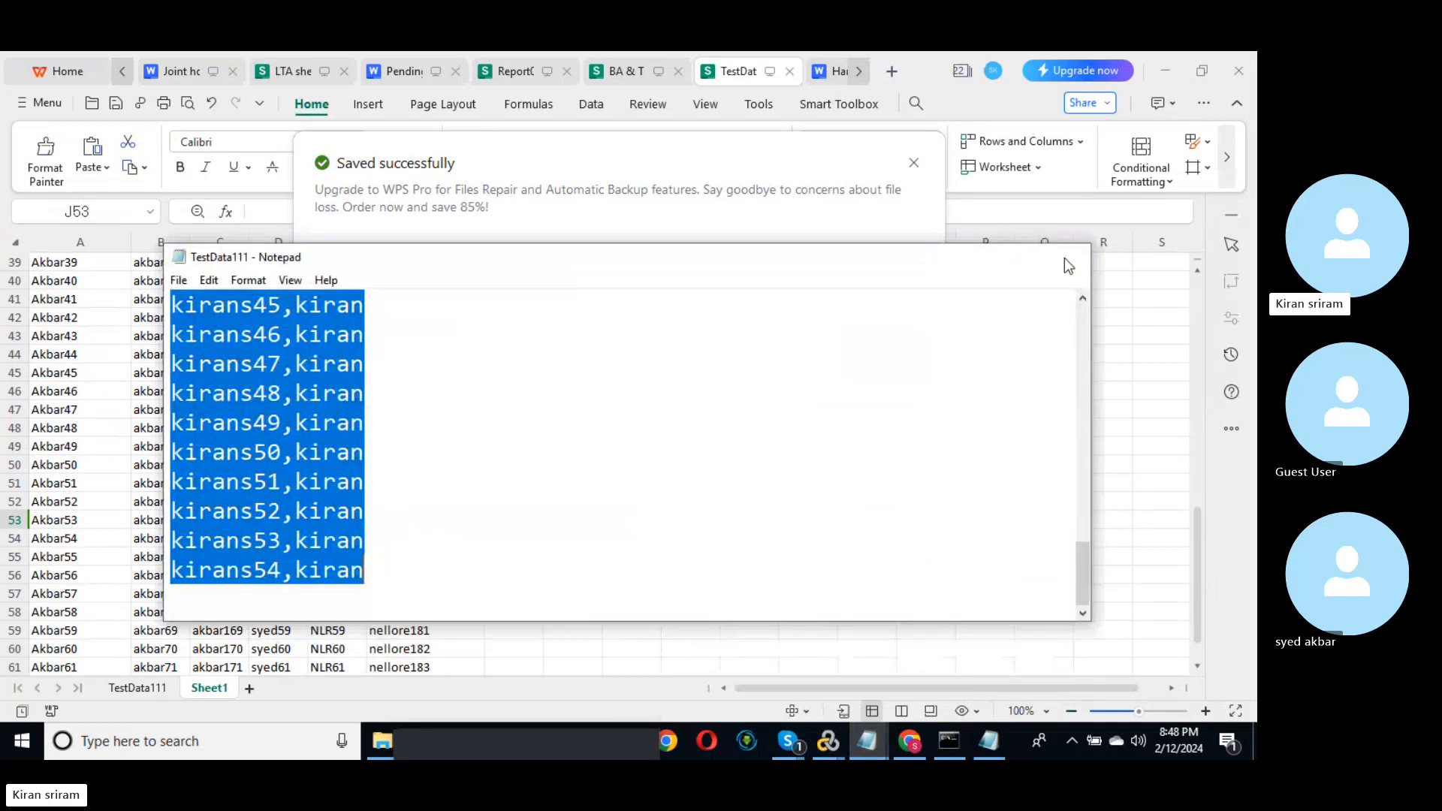
click(1065, 258)
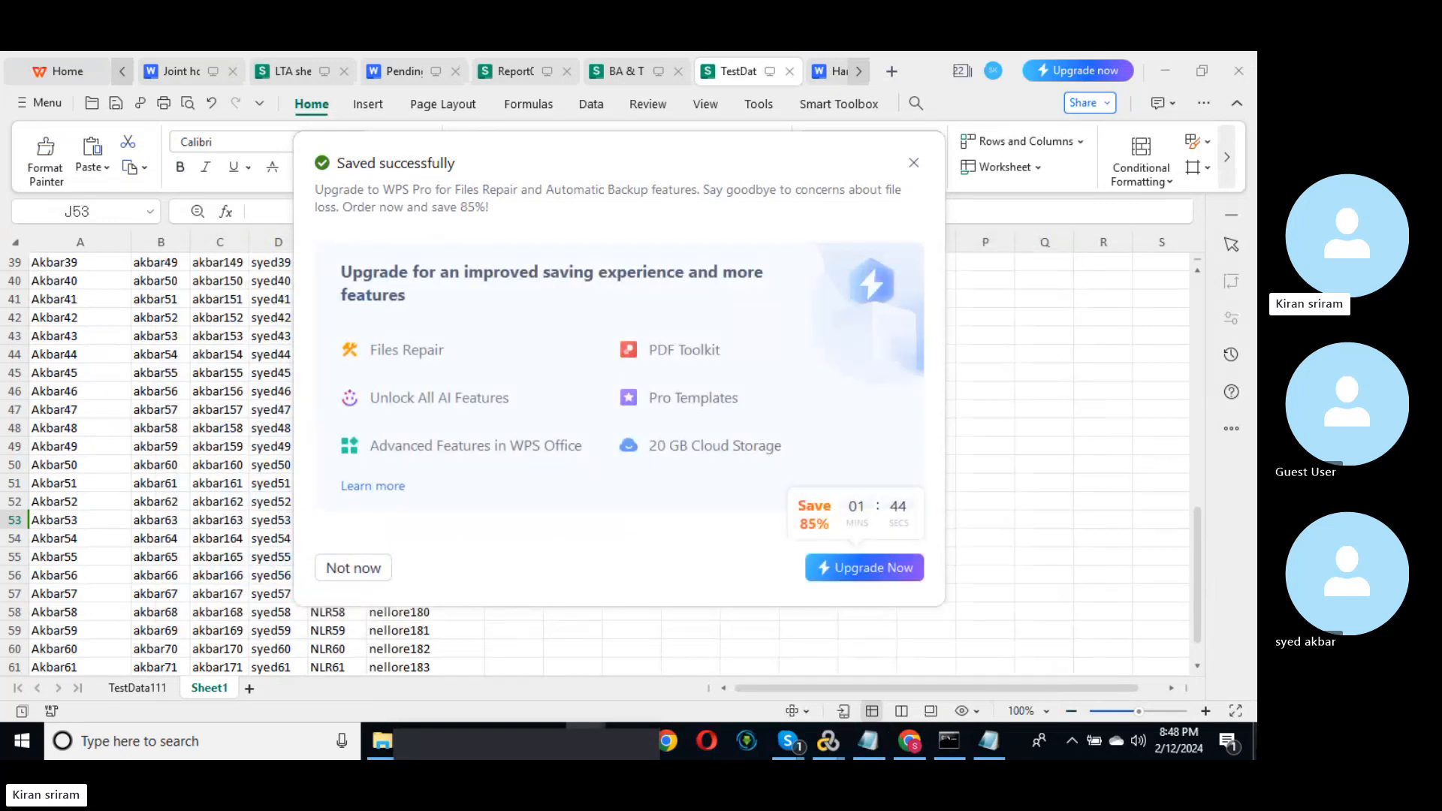
click(1254, 741)
Step: Open the saved TestData111 file from the desktop in Notepad, maximized
right_click(793, 314)
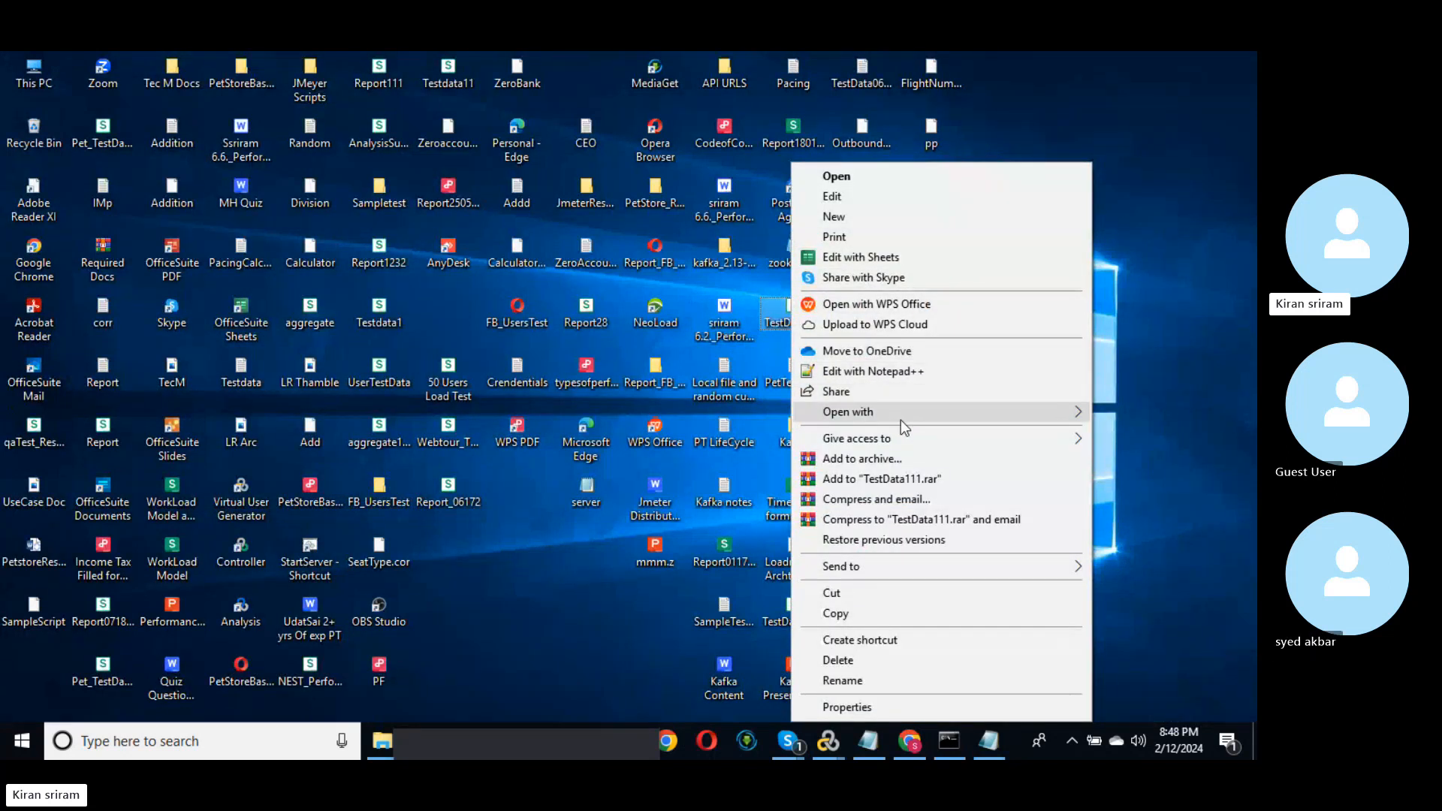
mouse_move(916, 408)
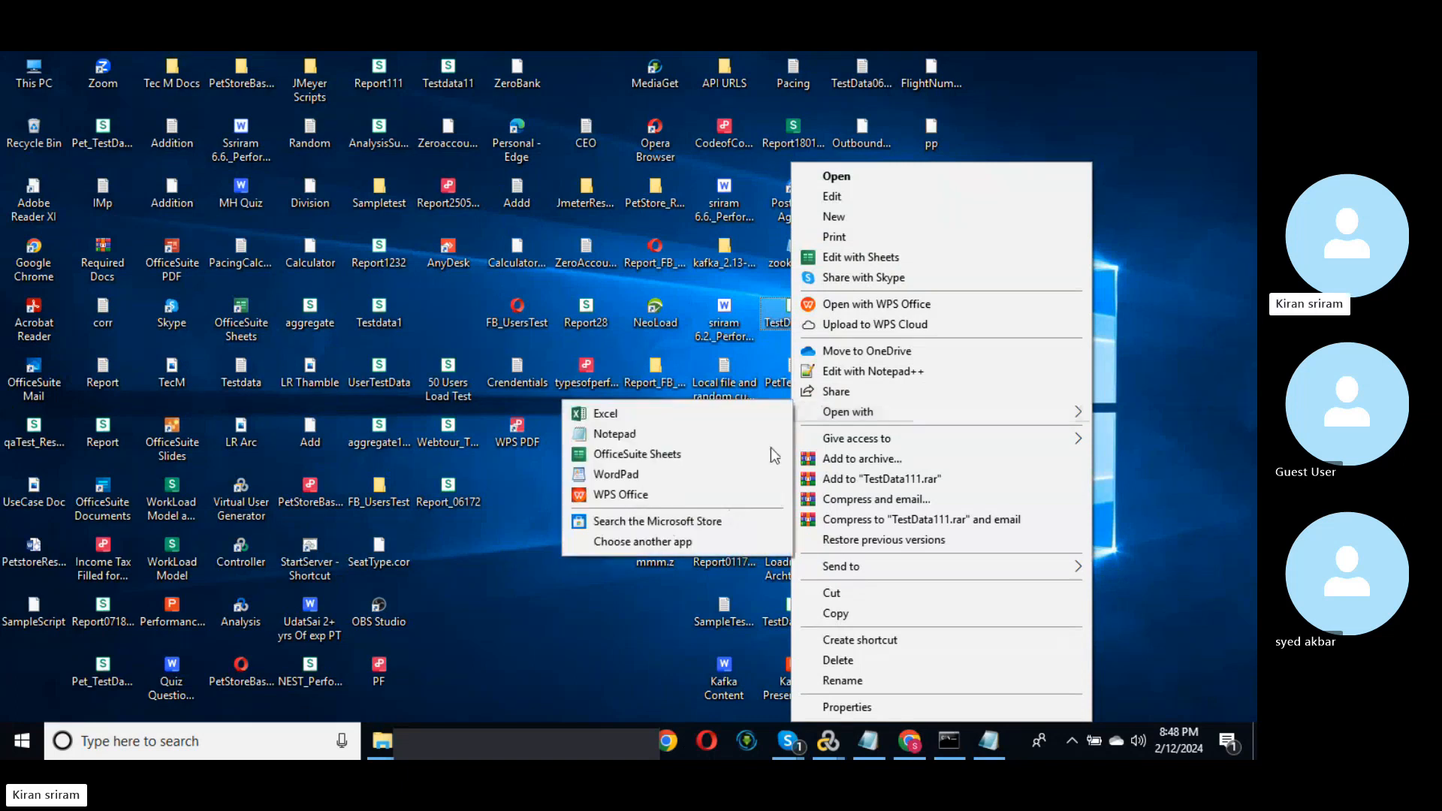
click(638, 435)
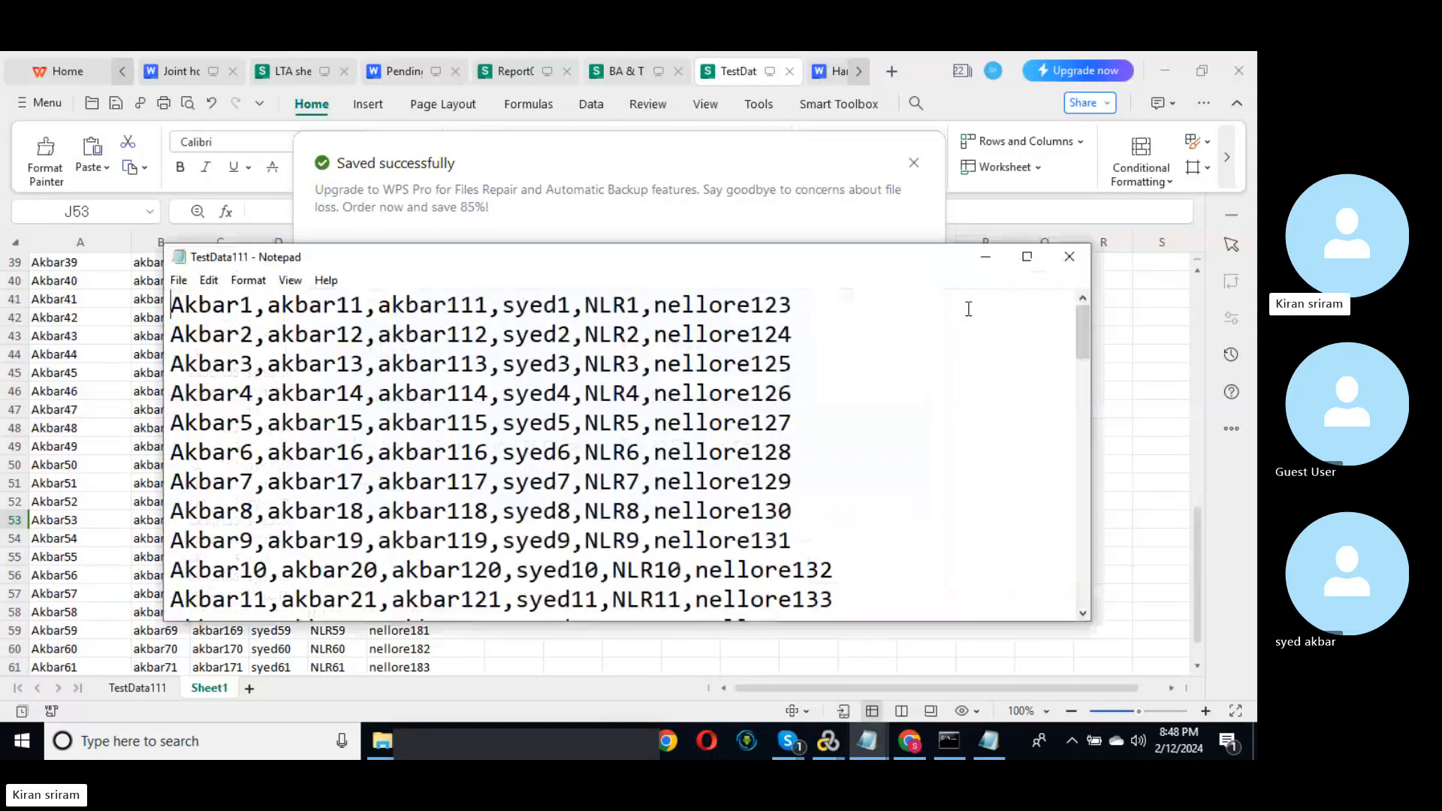
click(1027, 256)
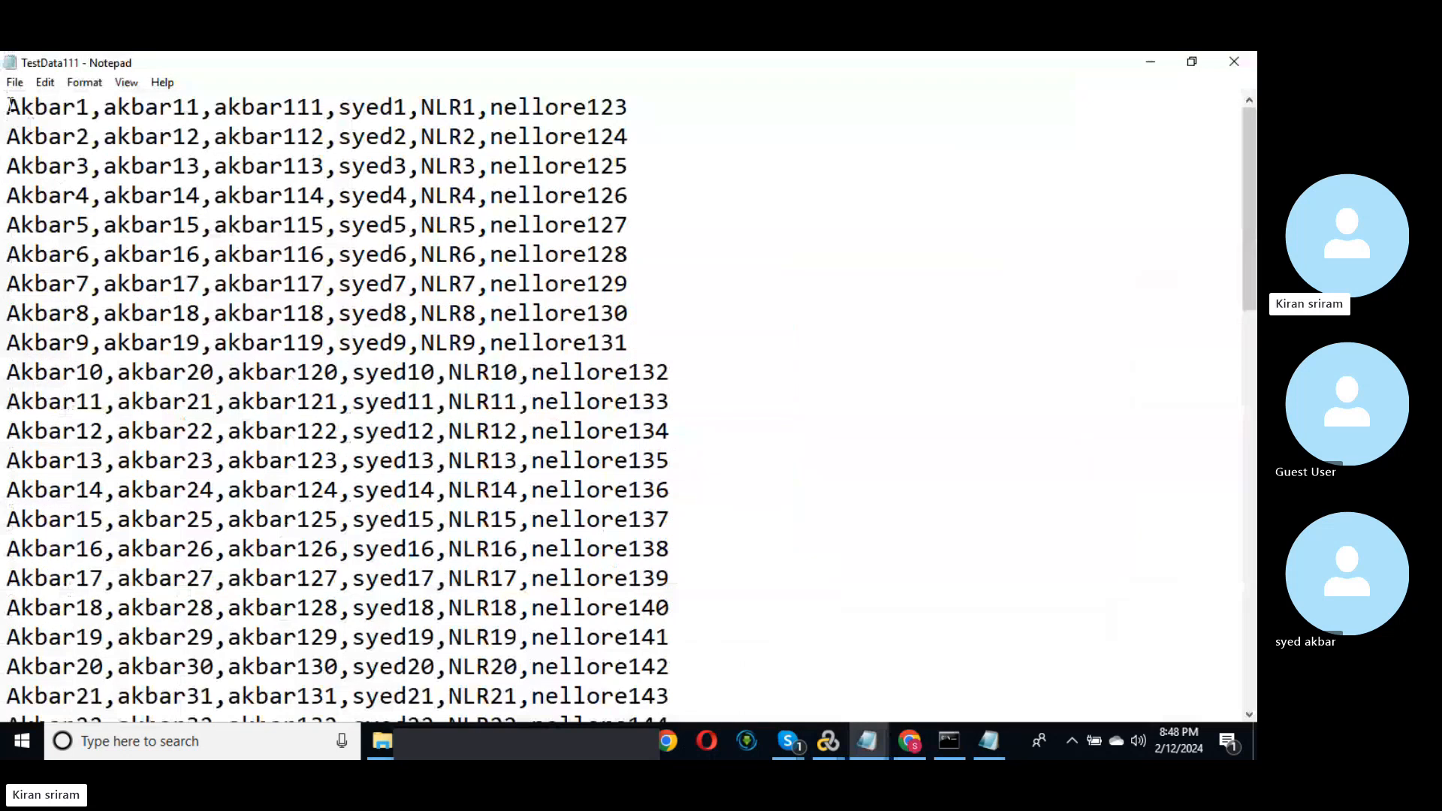
drag(9, 102, 691, 345)
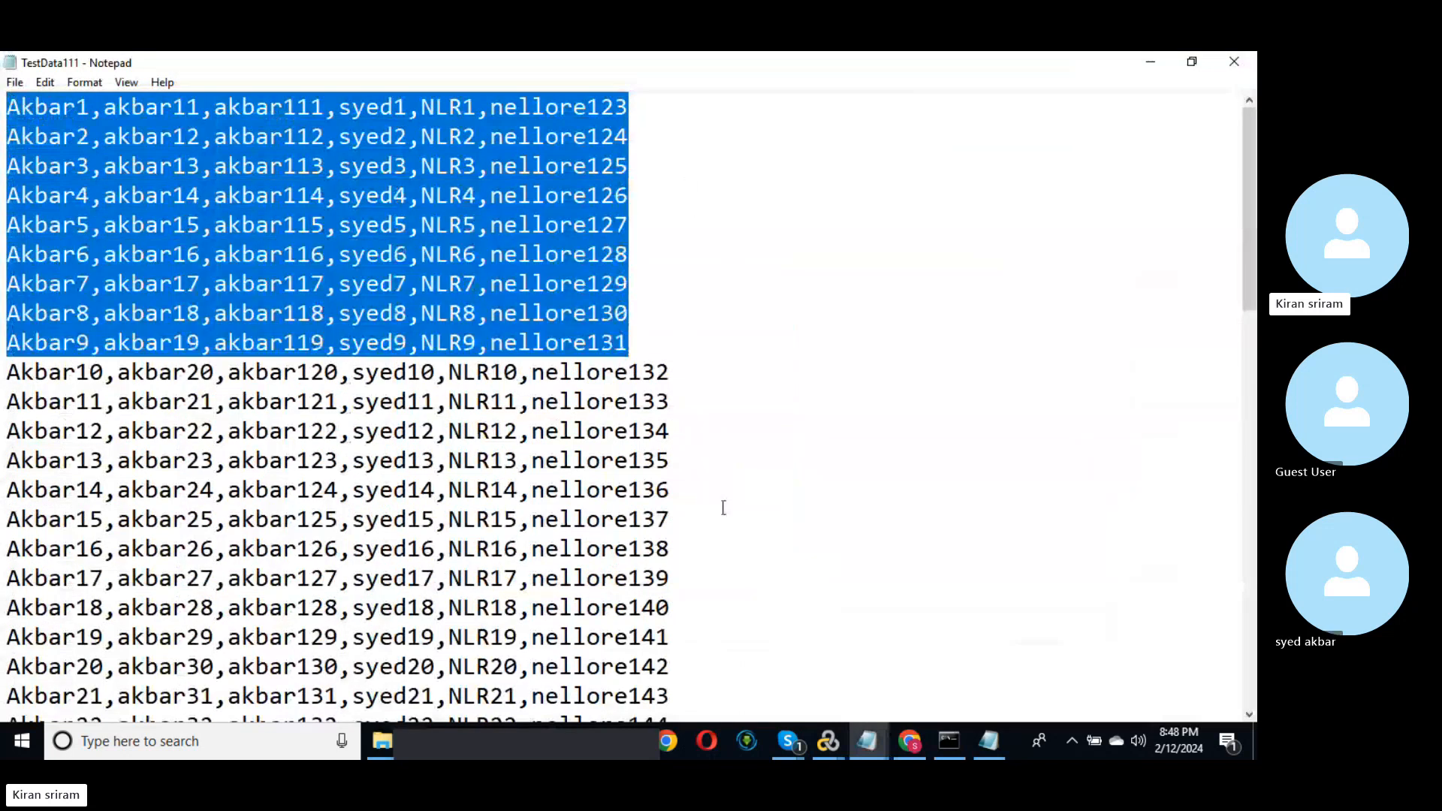
shift+click(734, 589)
scroll(734, 589, down, 7)
shift+click(691, 686)
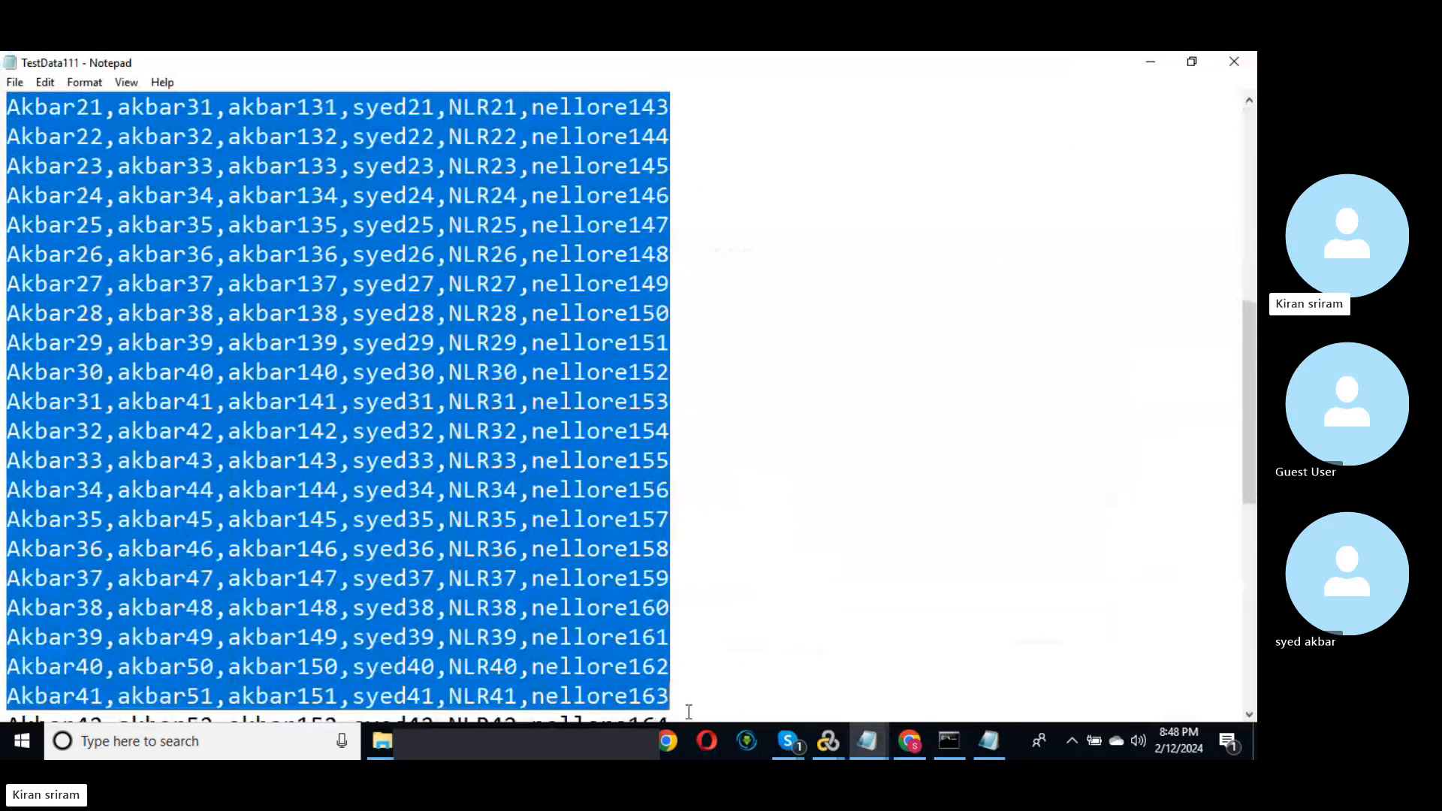
scroll(688, 698, down, 7)
shift+click(684, 674)
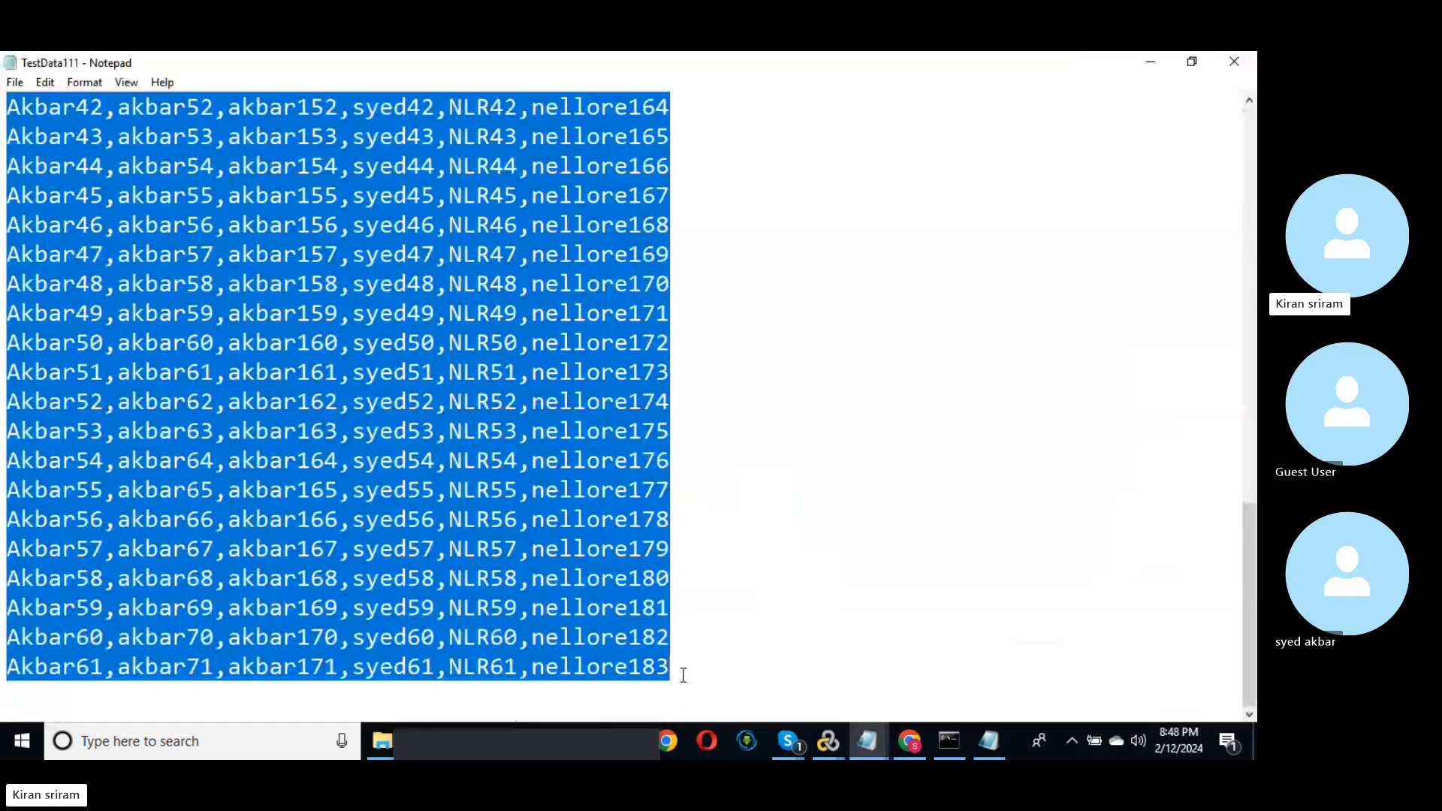
key(alt+Tab)
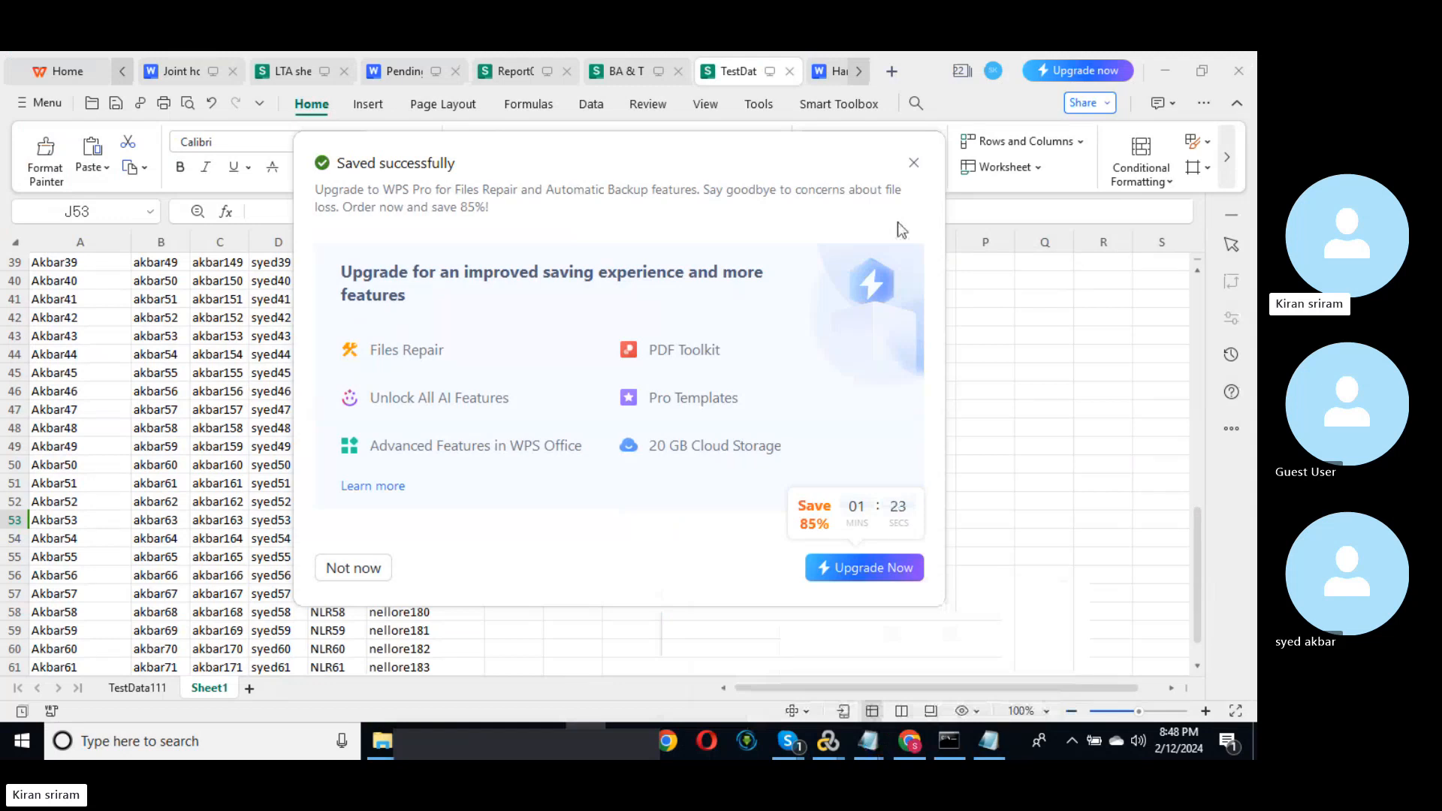
Step: Dismiss the WPS upgrade prompt and return to UserName_Param.dat via the Petstore parameter list
click(913, 162)
mouse_move(827, 741)
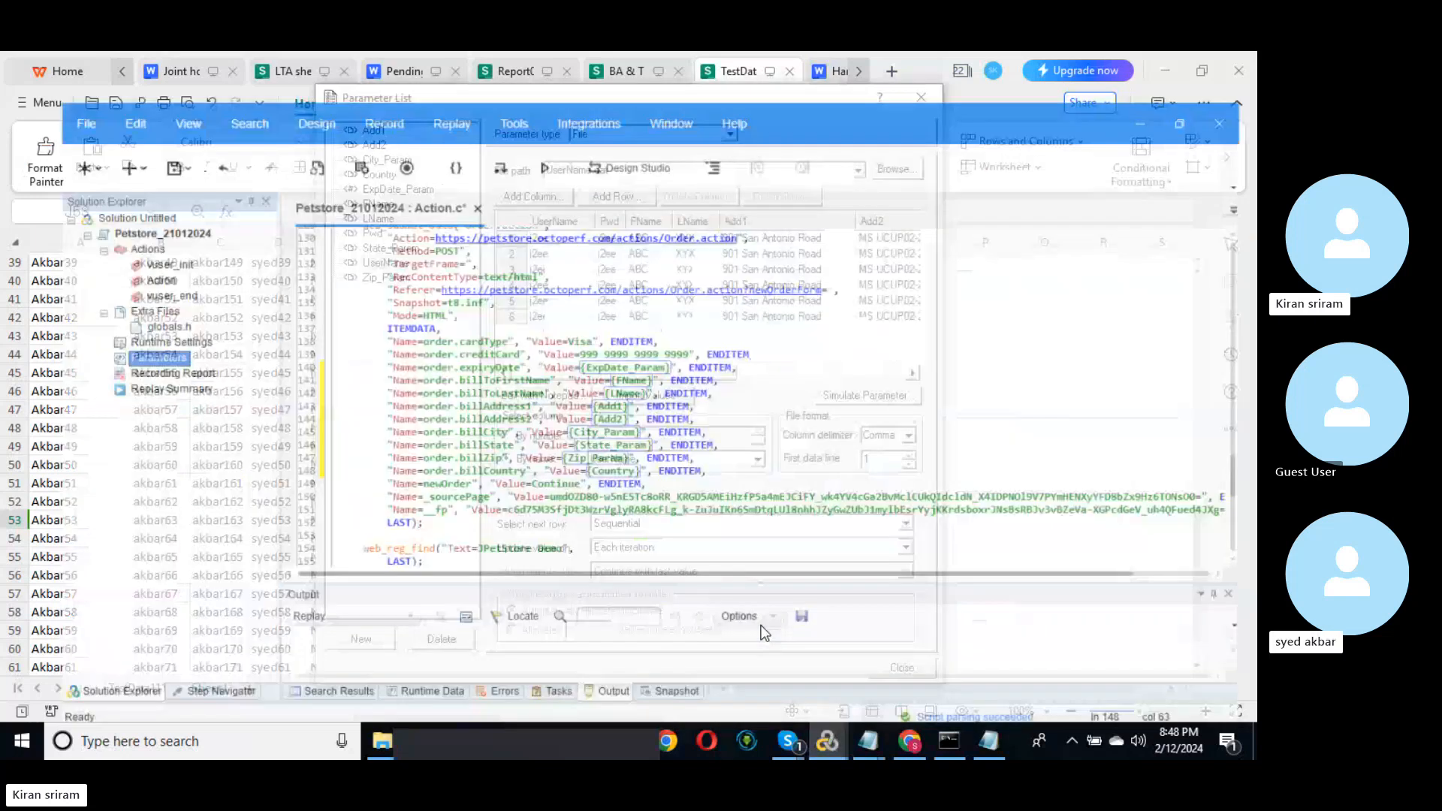
click(764, 633)
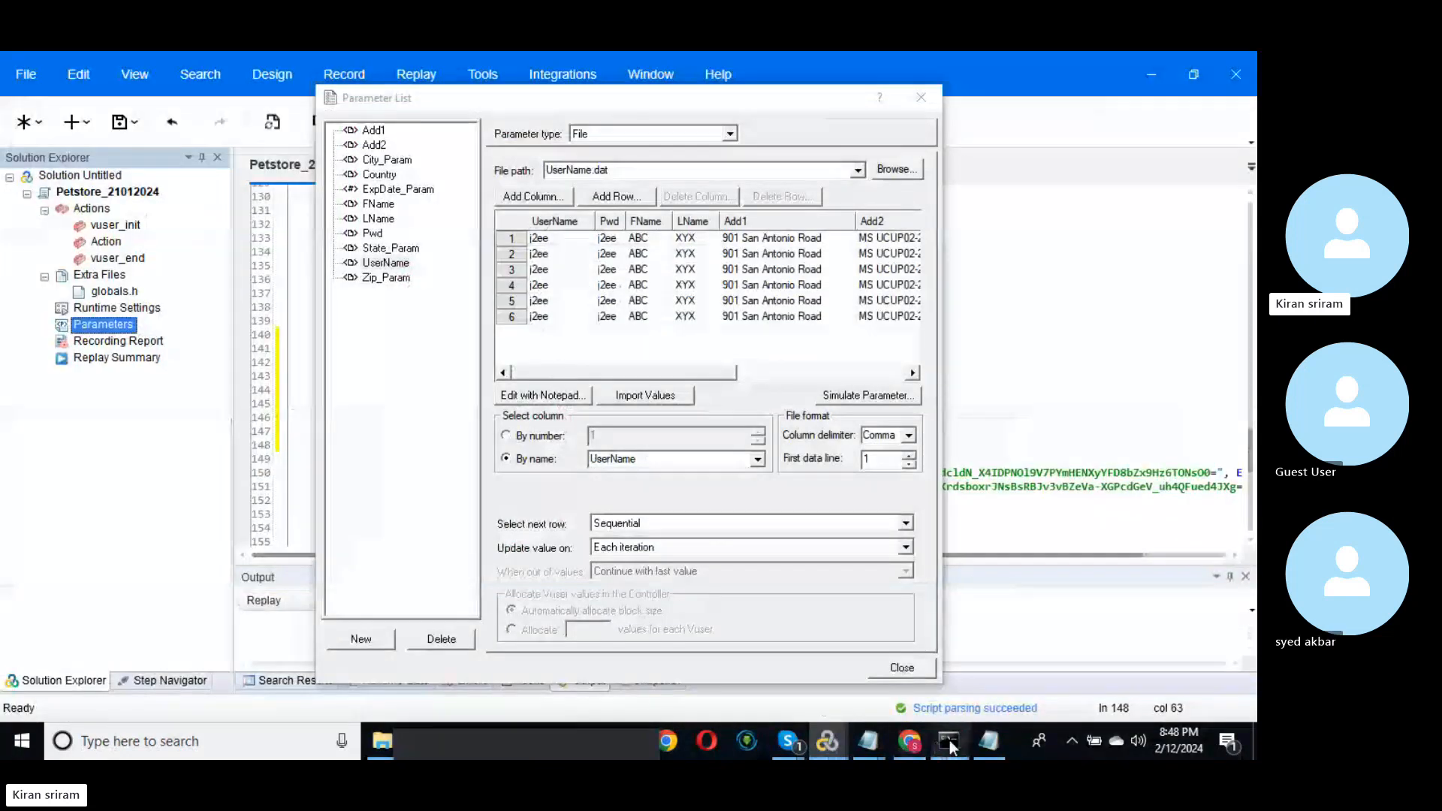
click(985, 741)
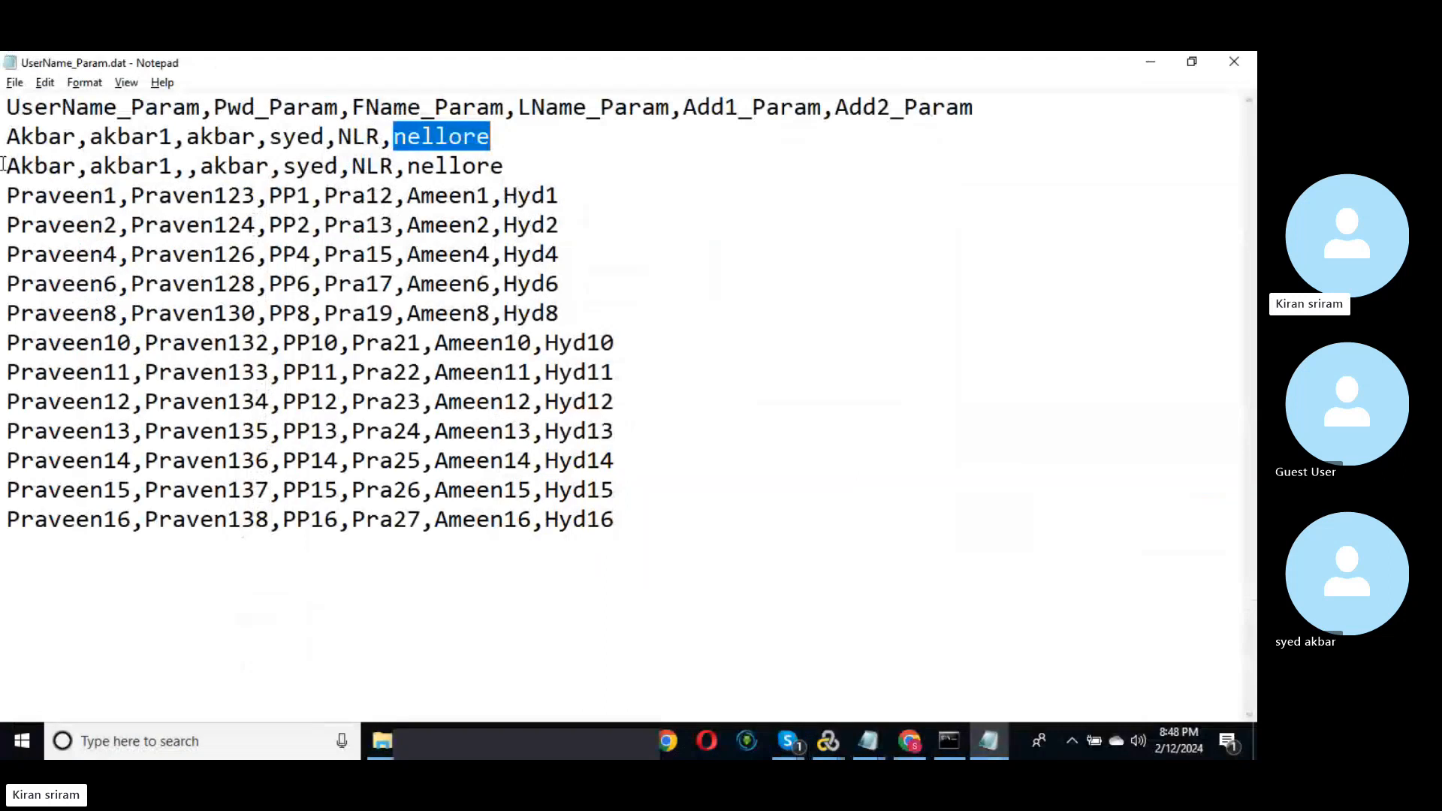
drag(7, 157, 659, 525)
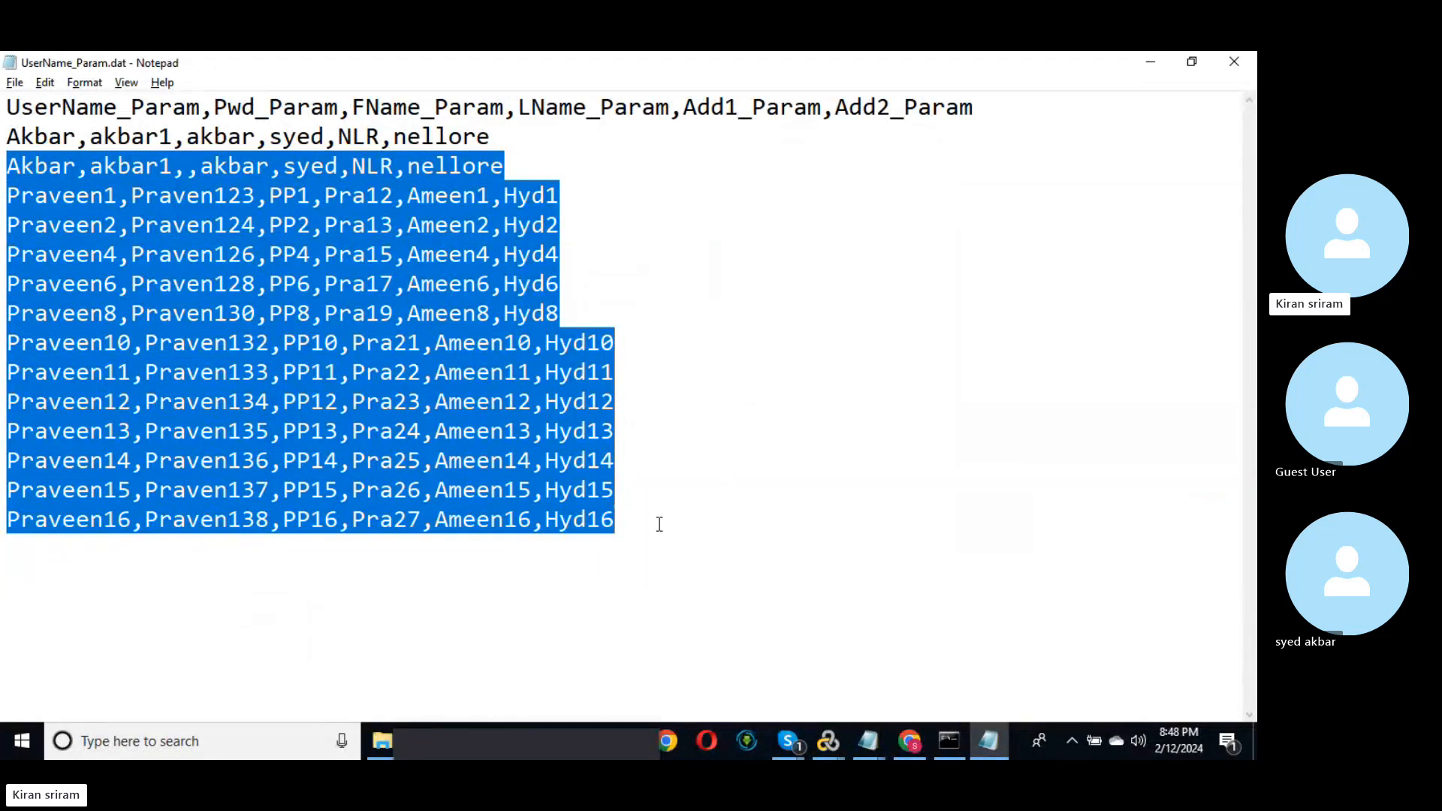
key(Delete)
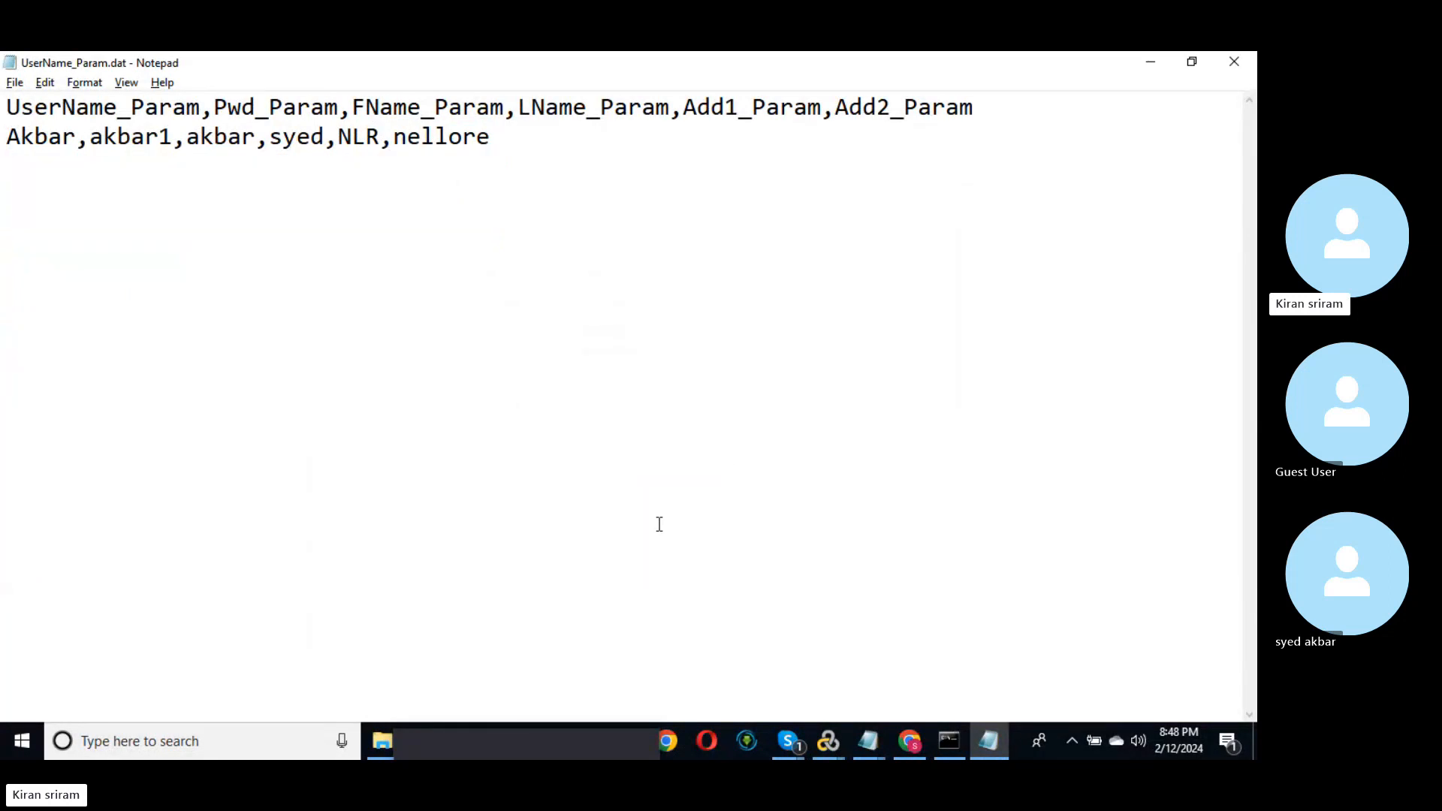
key(ctrl+s)
key(ctrl+z)
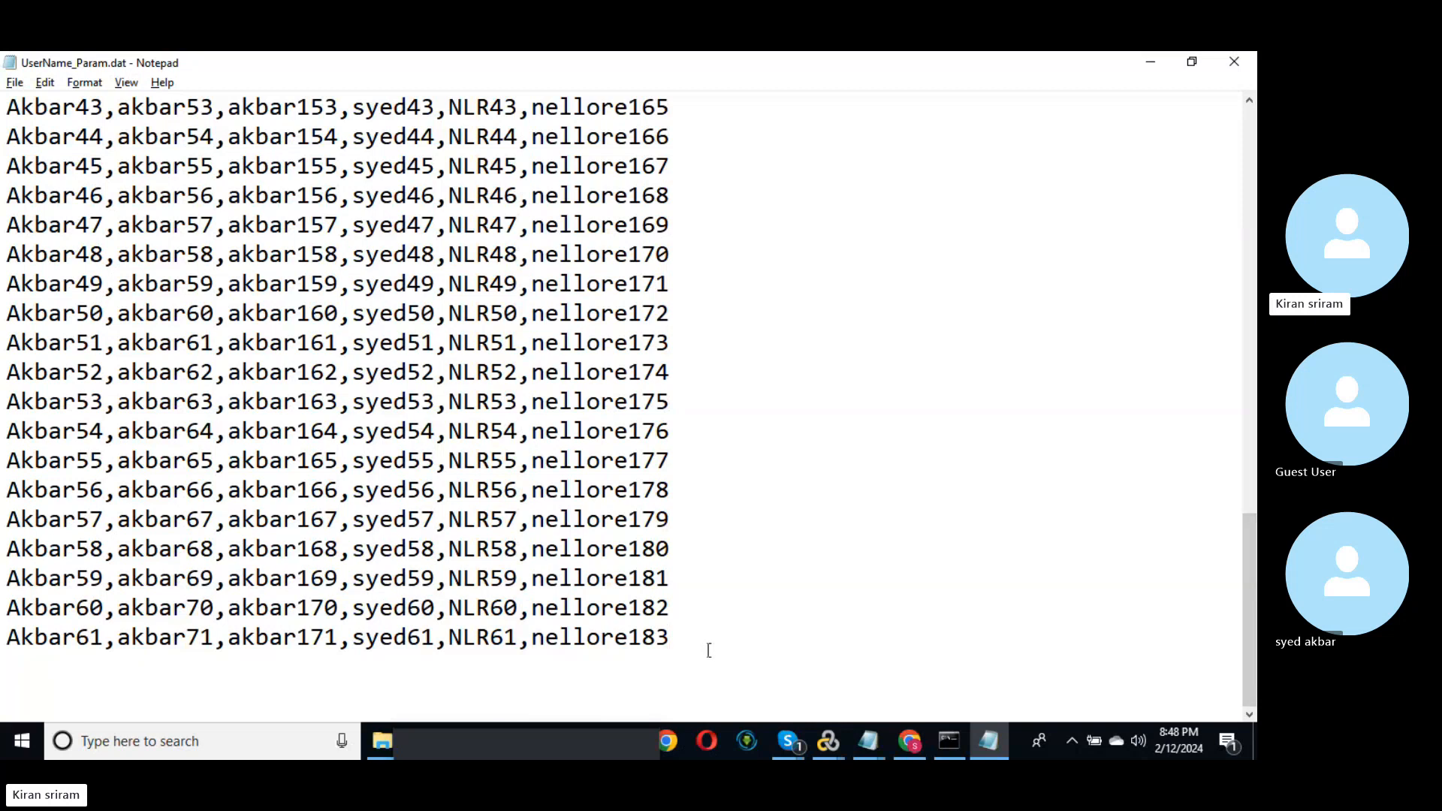
key(Return)
key(Return)
key(Return)
key(BackSpace)
key(BackSpace)
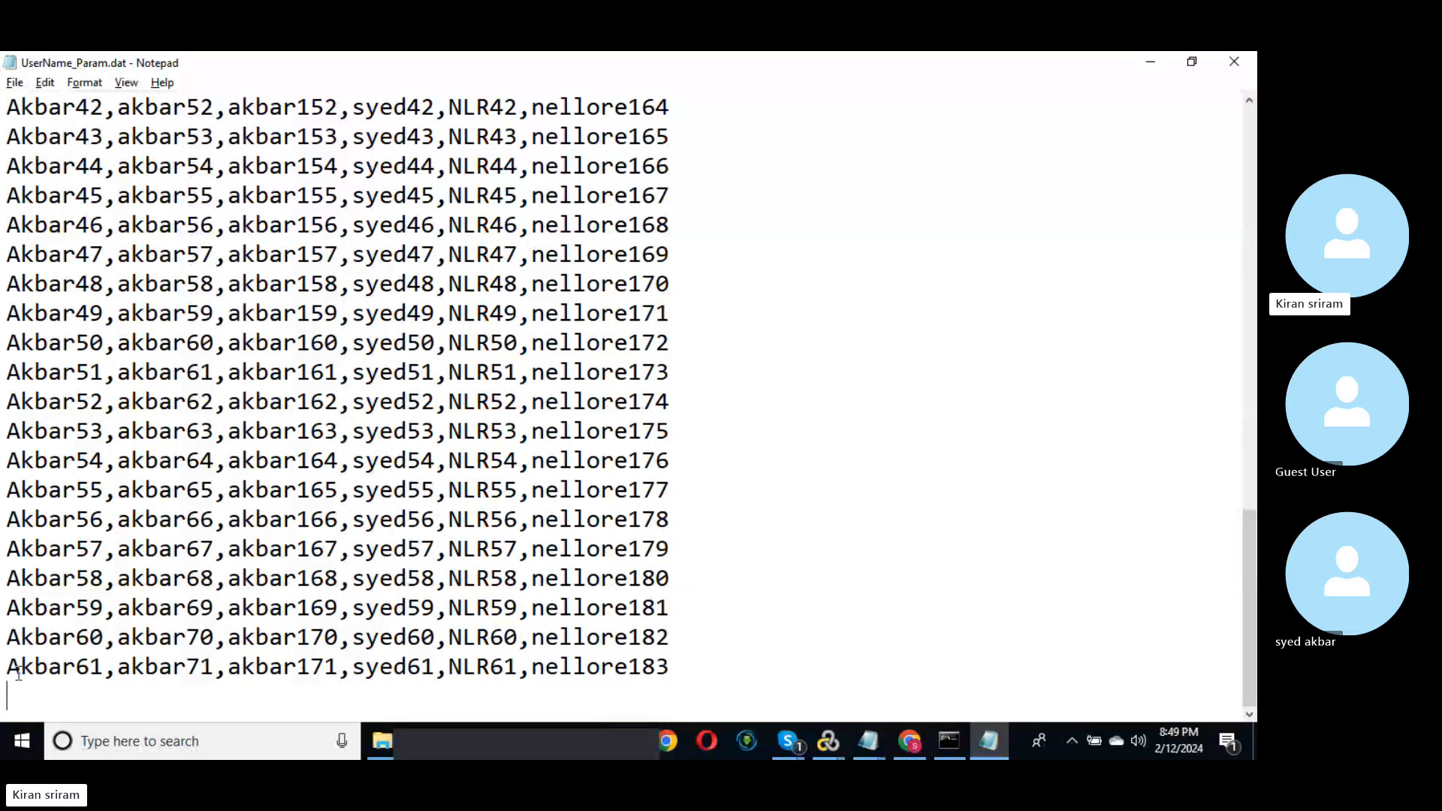
click(1234, 68)
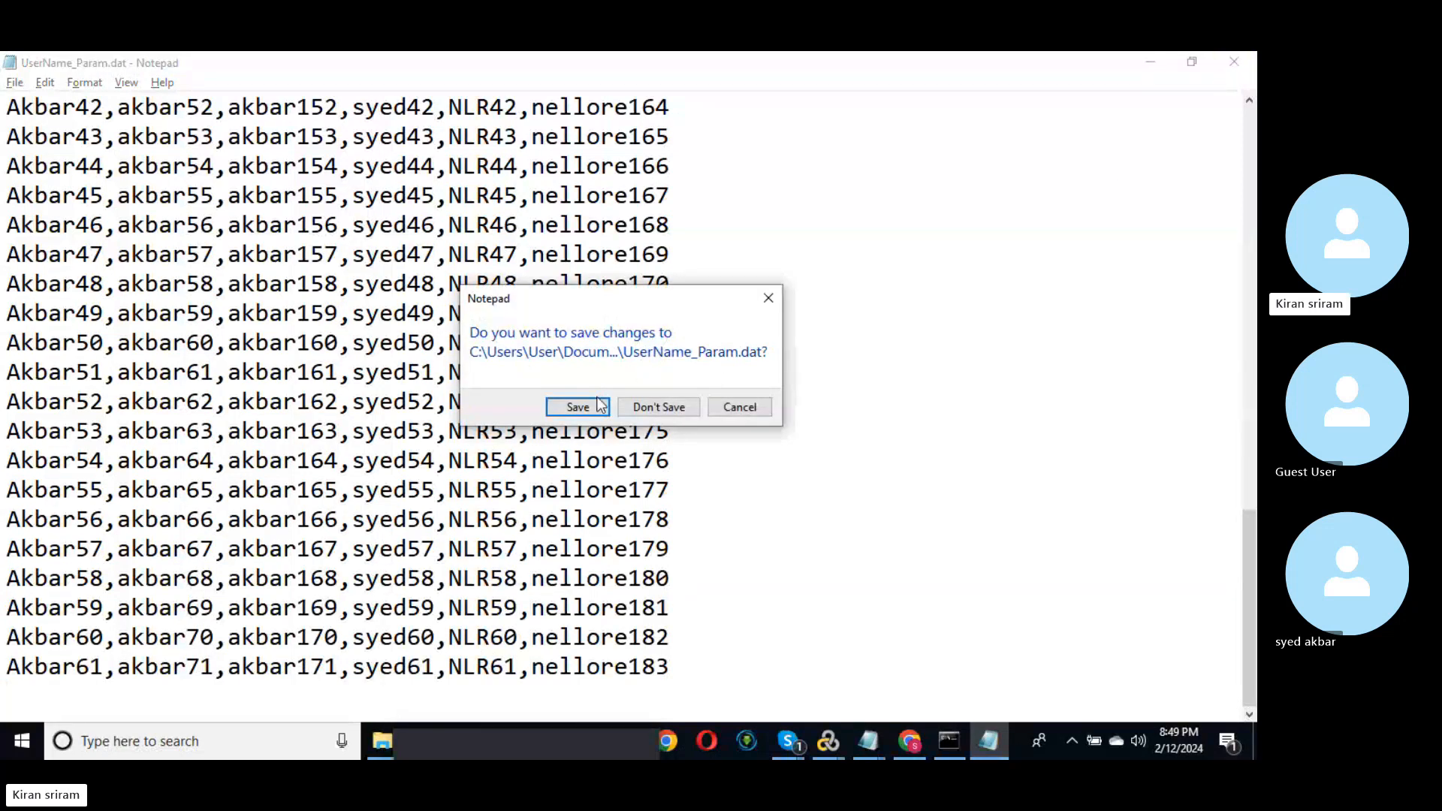
click(601, 406)
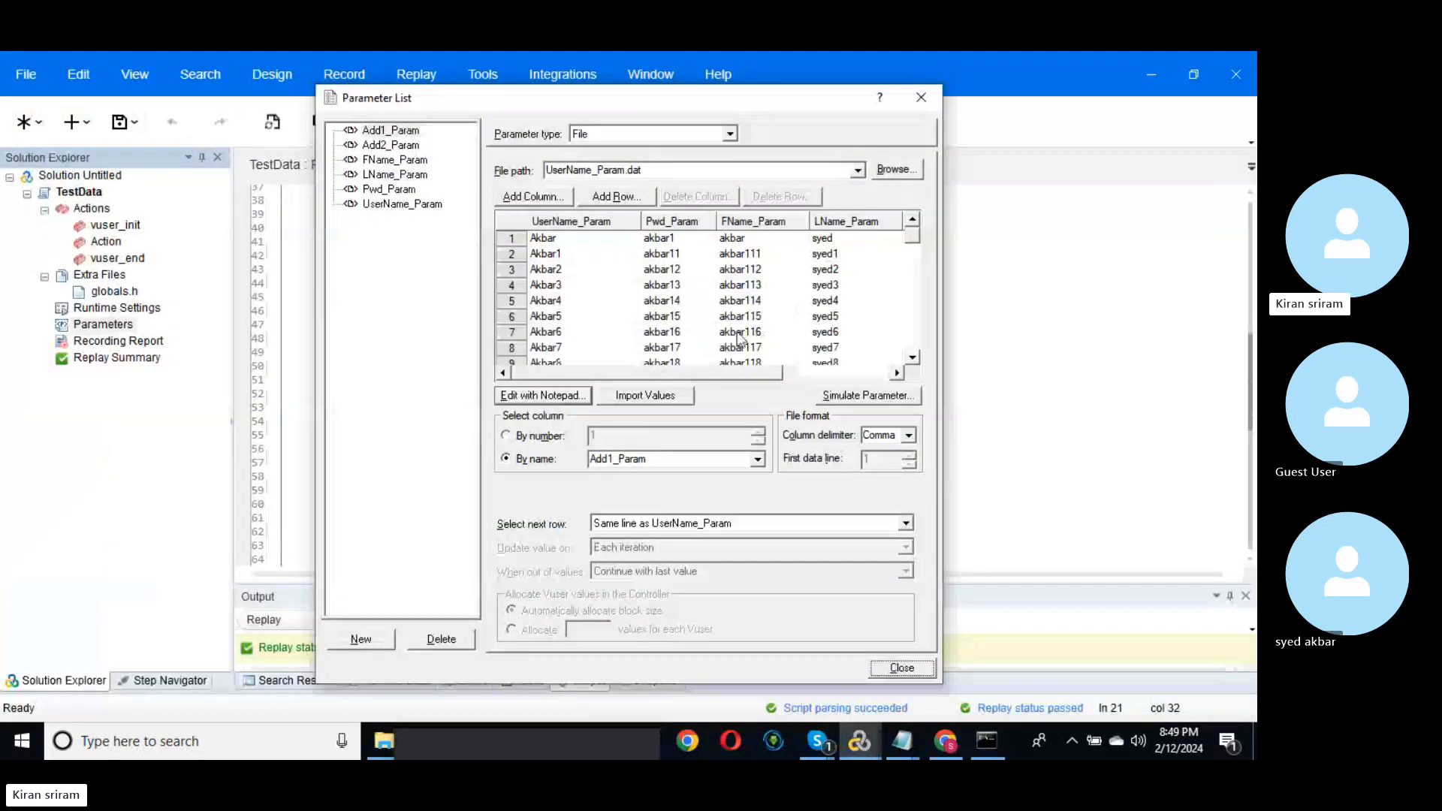
drag(706, 372, 930, 364)
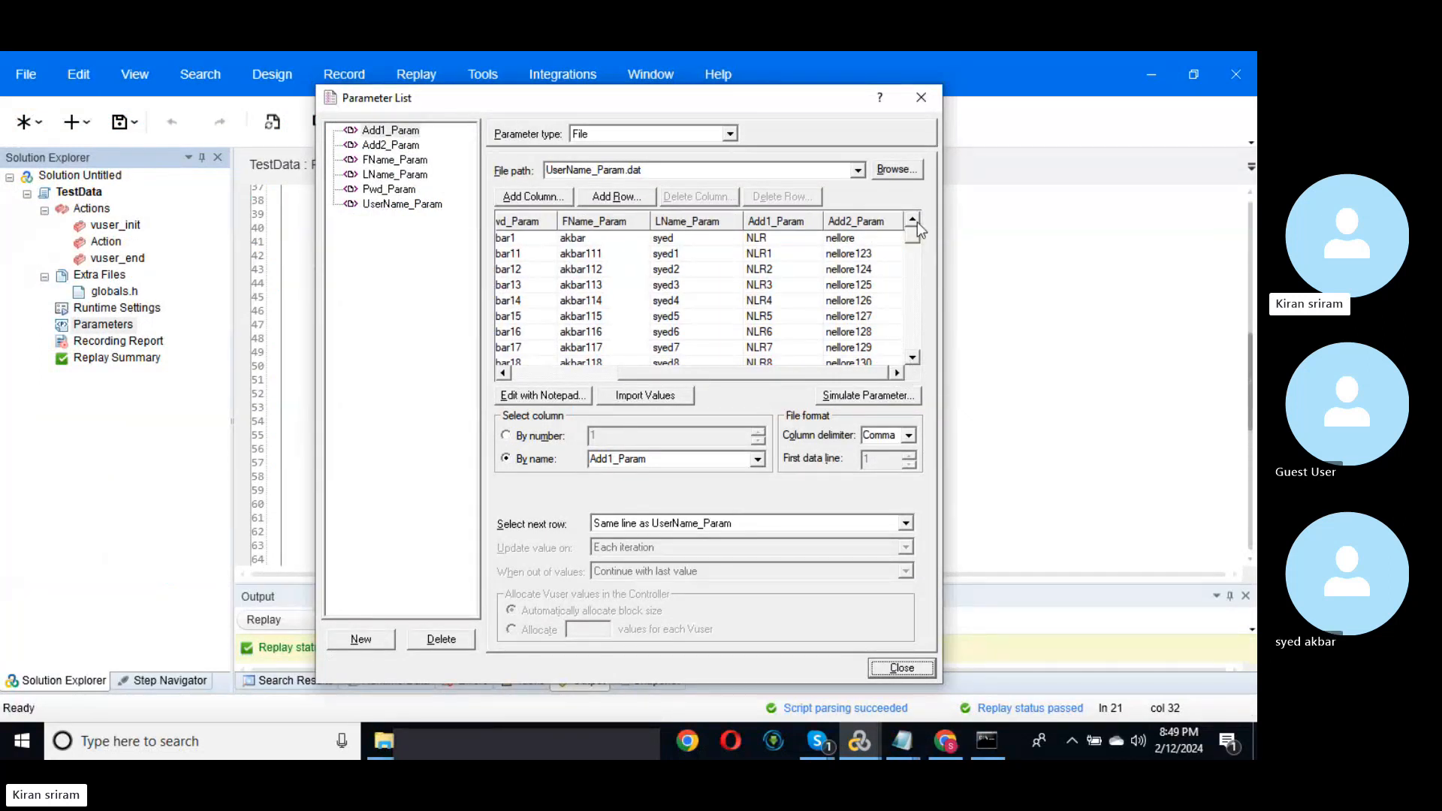
drag(913, 238, 905, 362)
drag(910, 352, 963, 199)
click(388, 149)
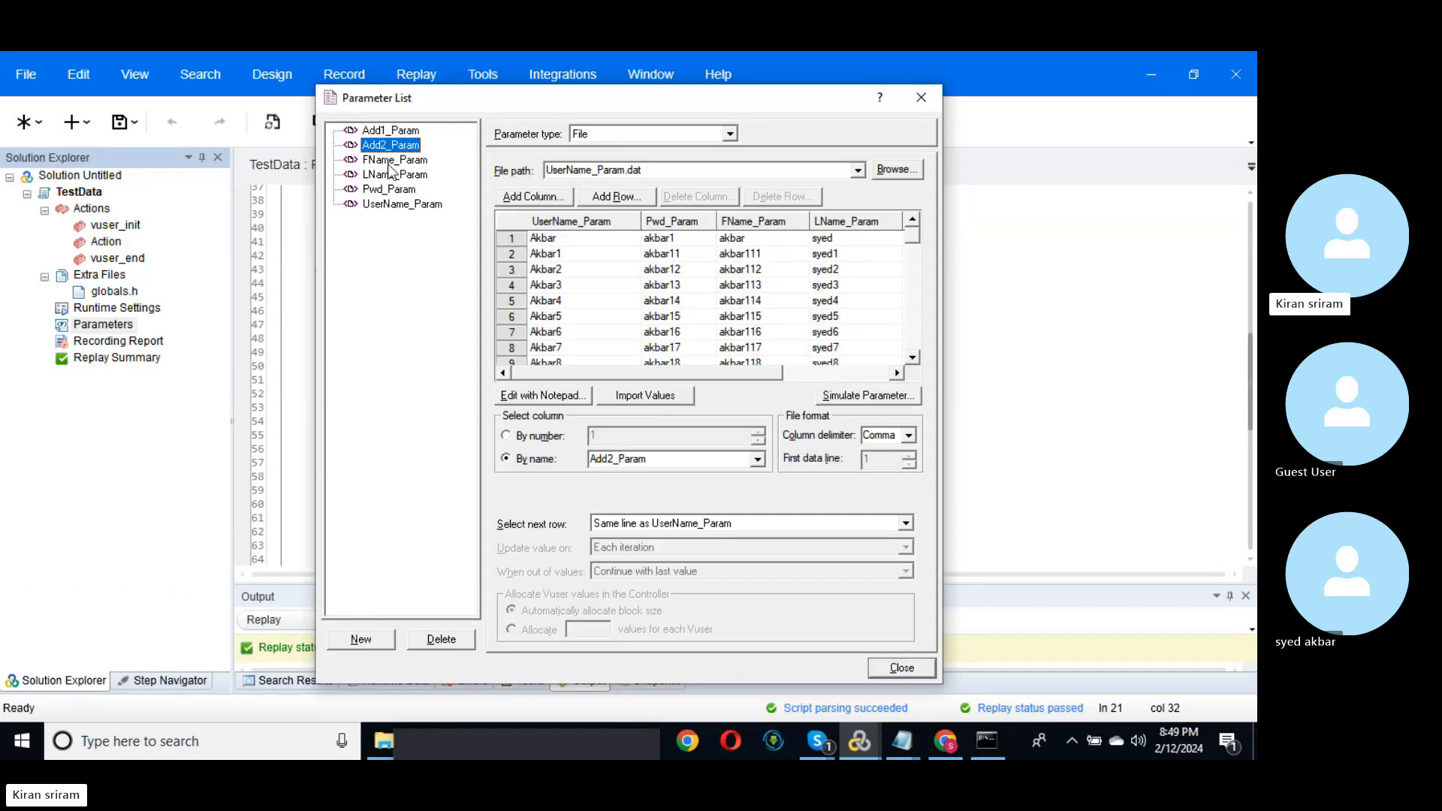
click(391, 160)
click(390, 176)
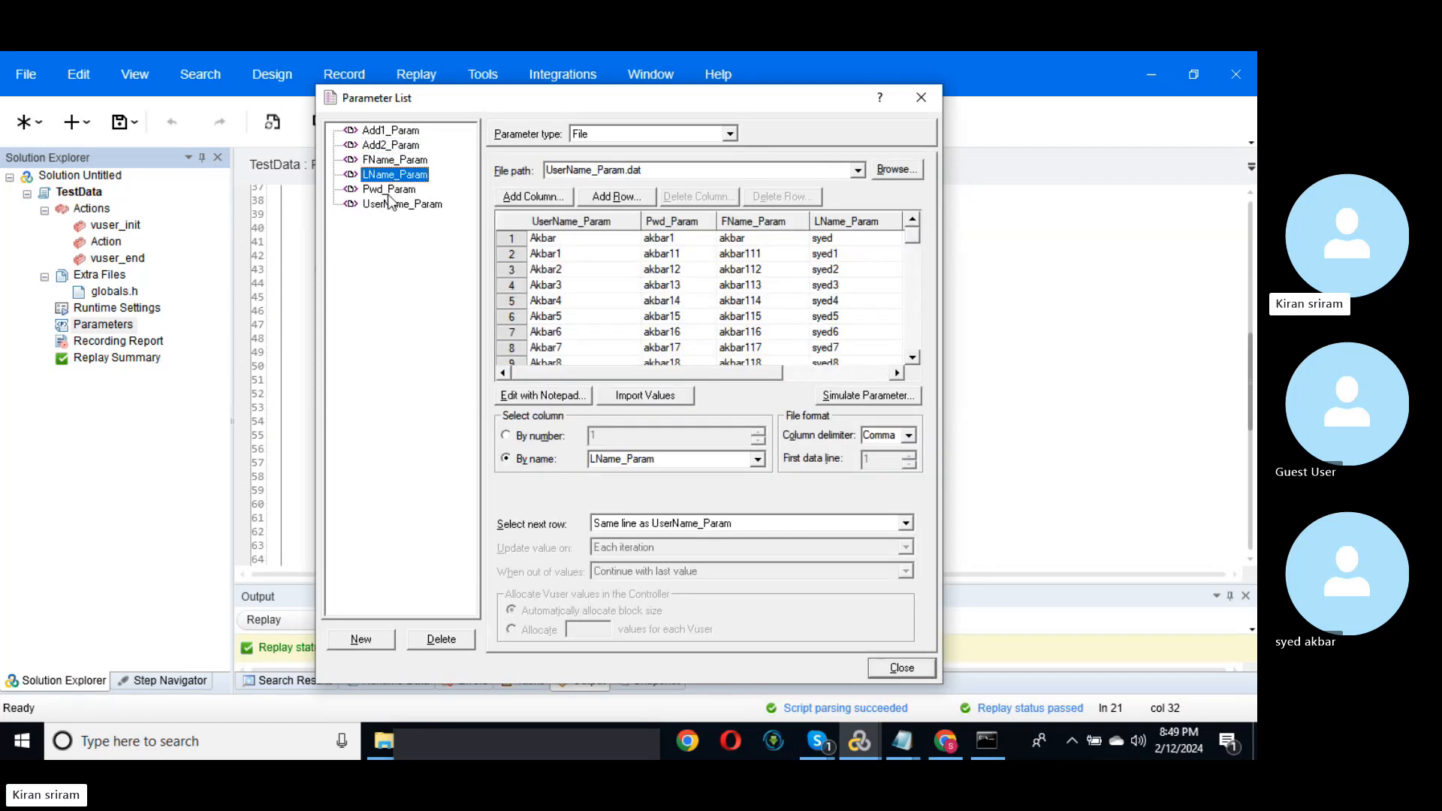
click(390, 190)
click(396, 205)
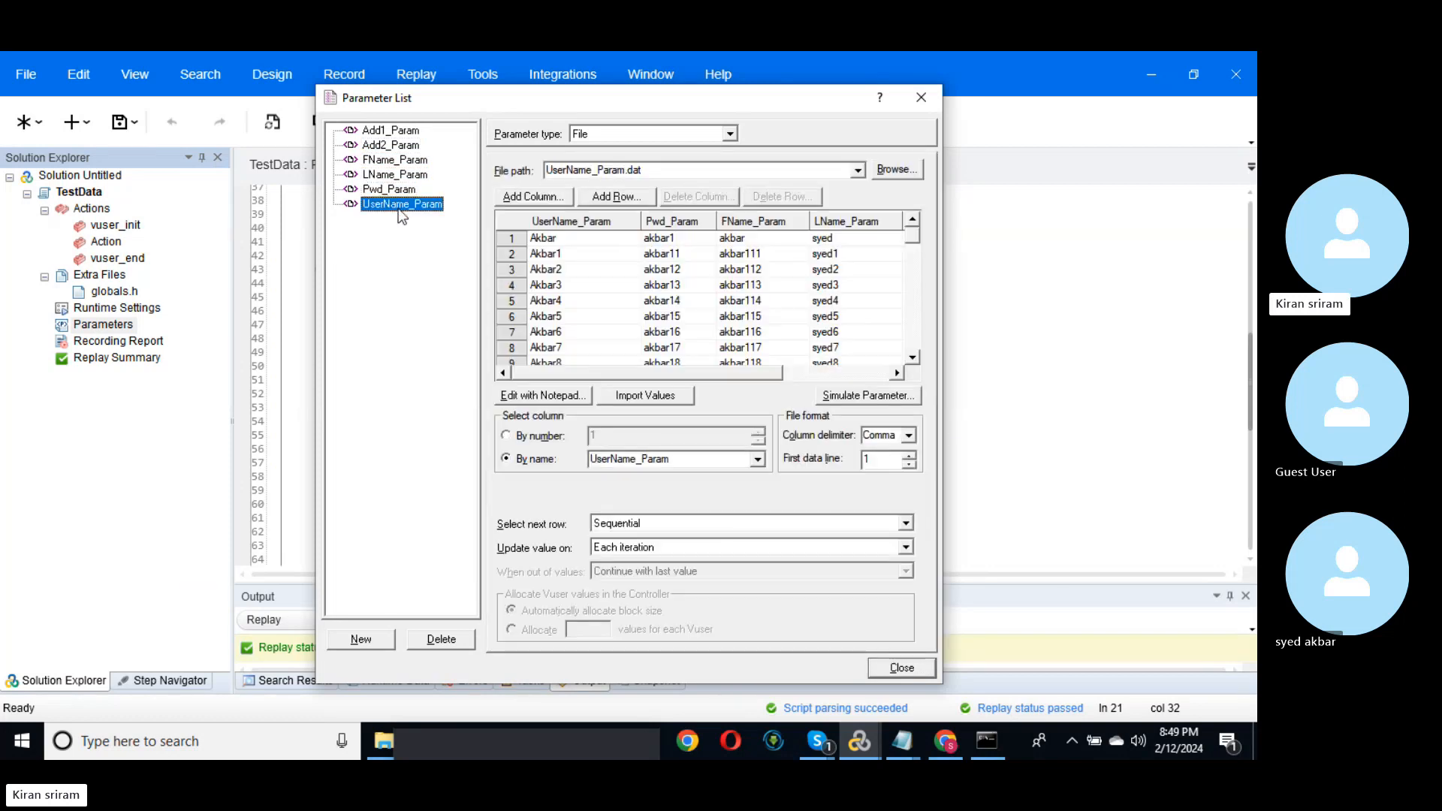
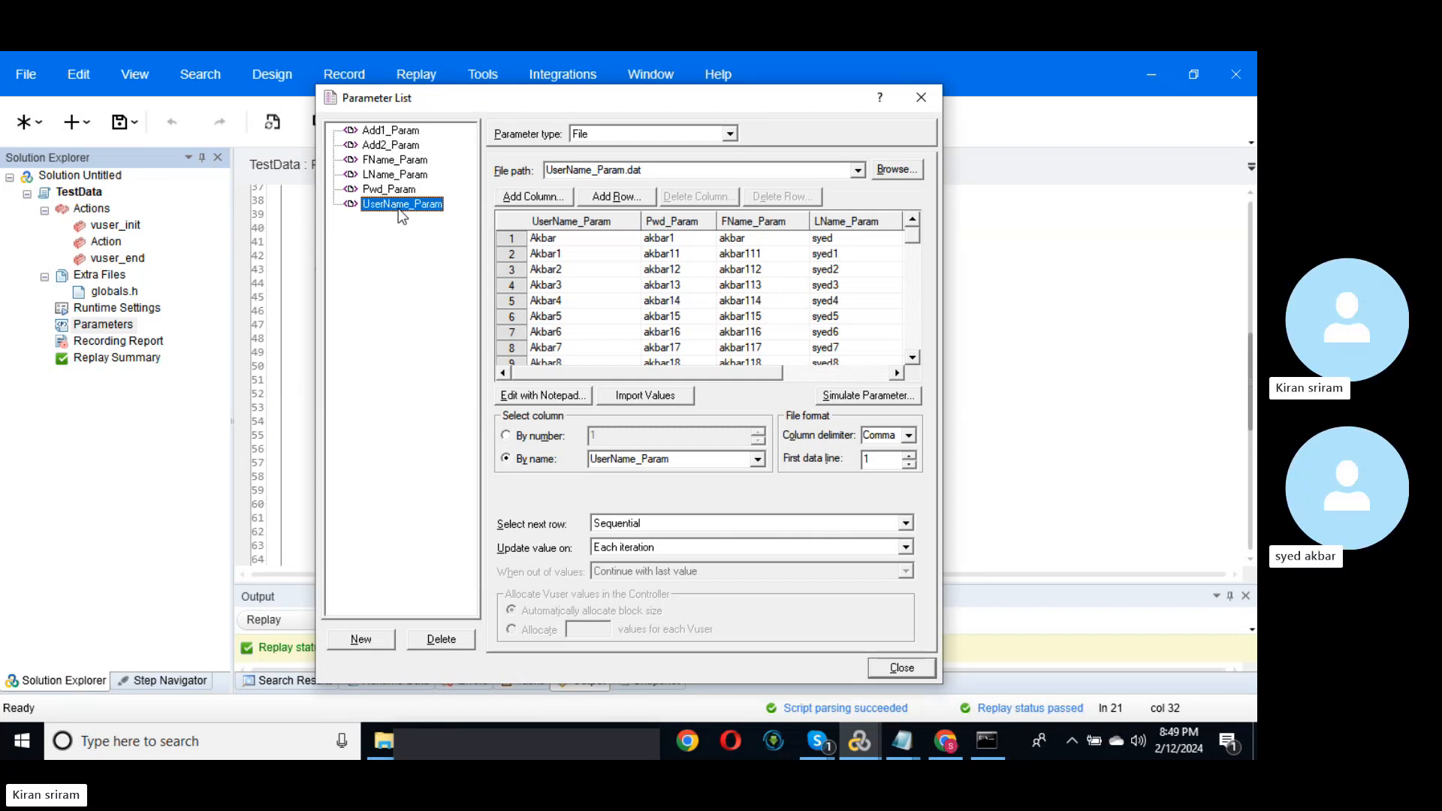
Step: Close and reopen the Parameter List to review UserName_Param, then bring up Web Tours in Chrome
click(901, 668)
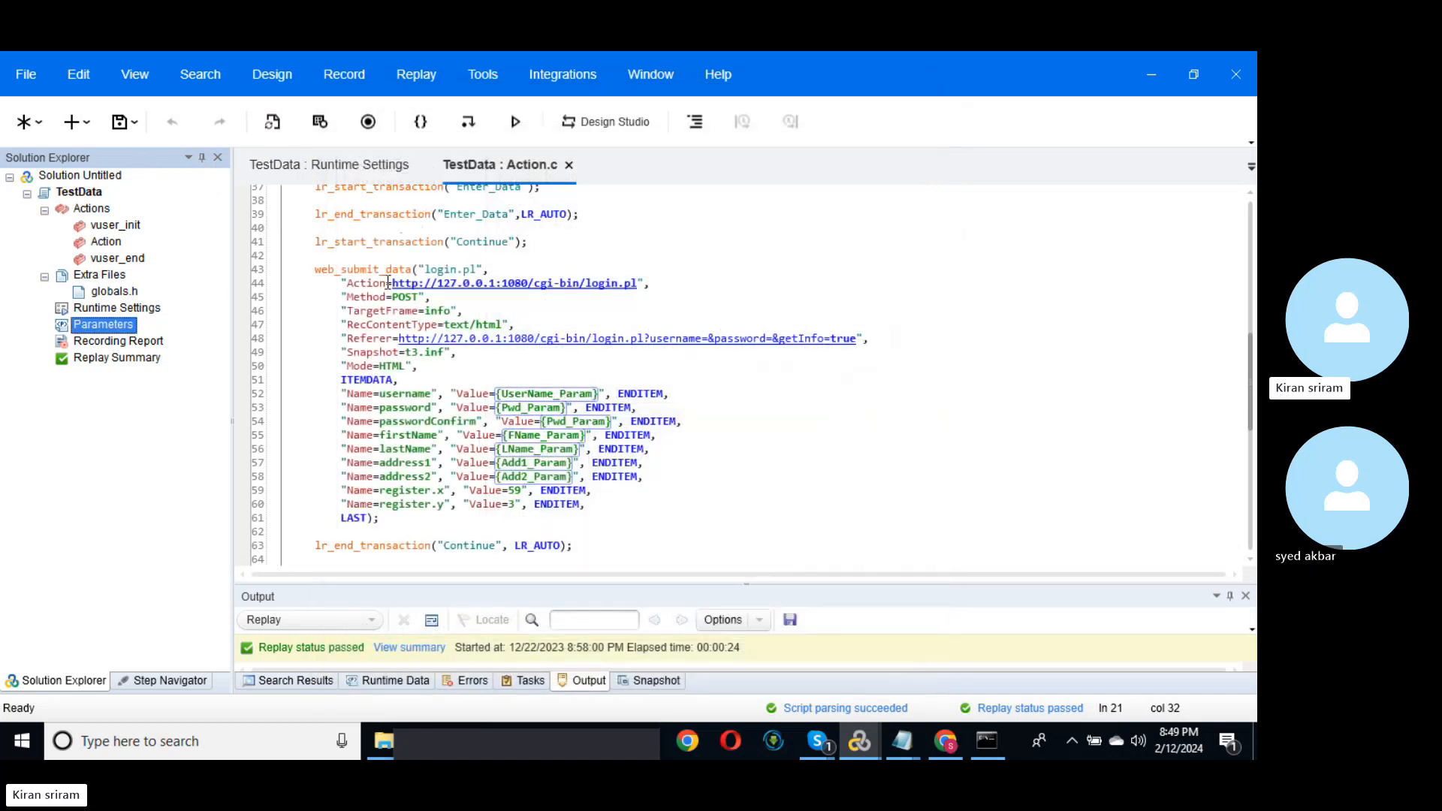
double_click(96, 322)
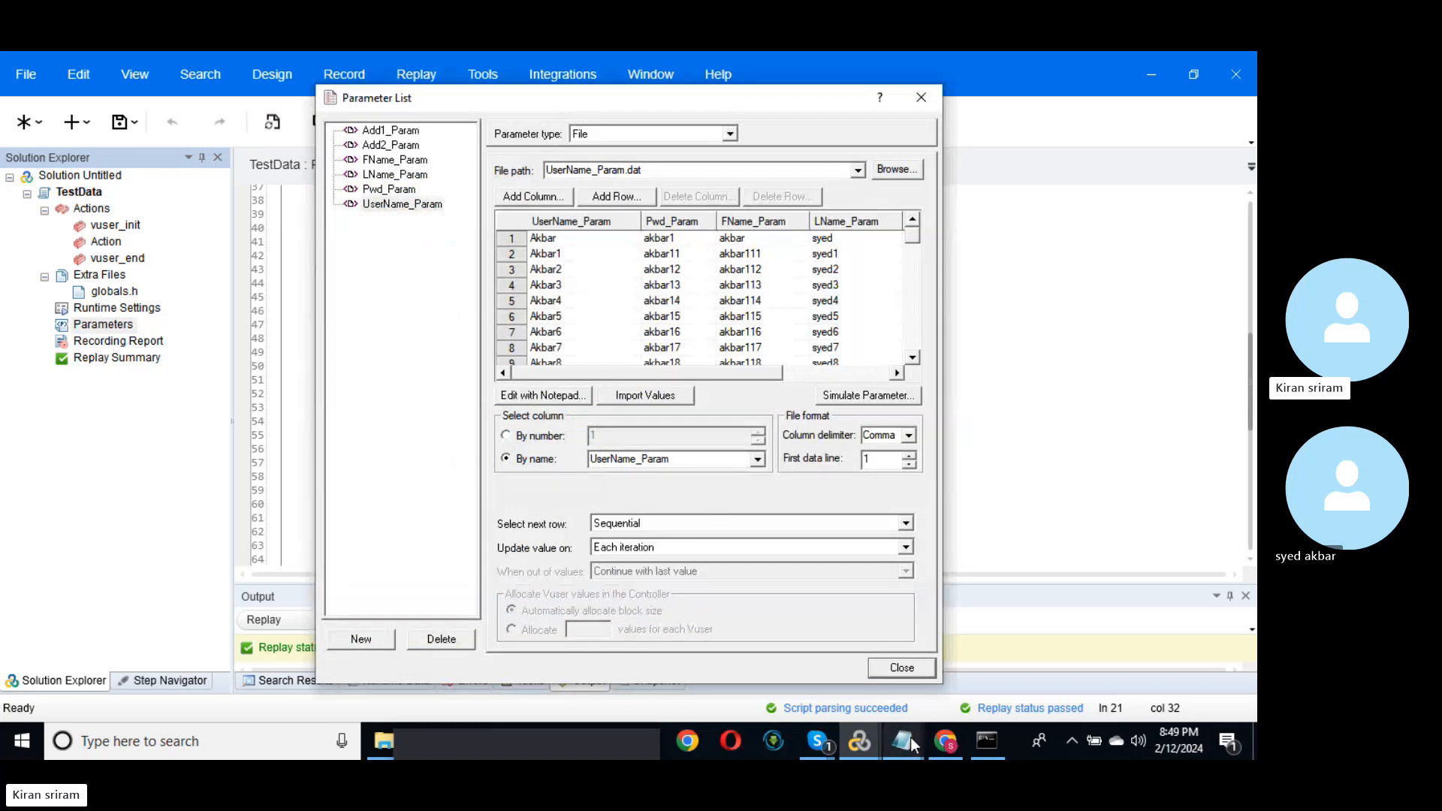
click(944, 741)
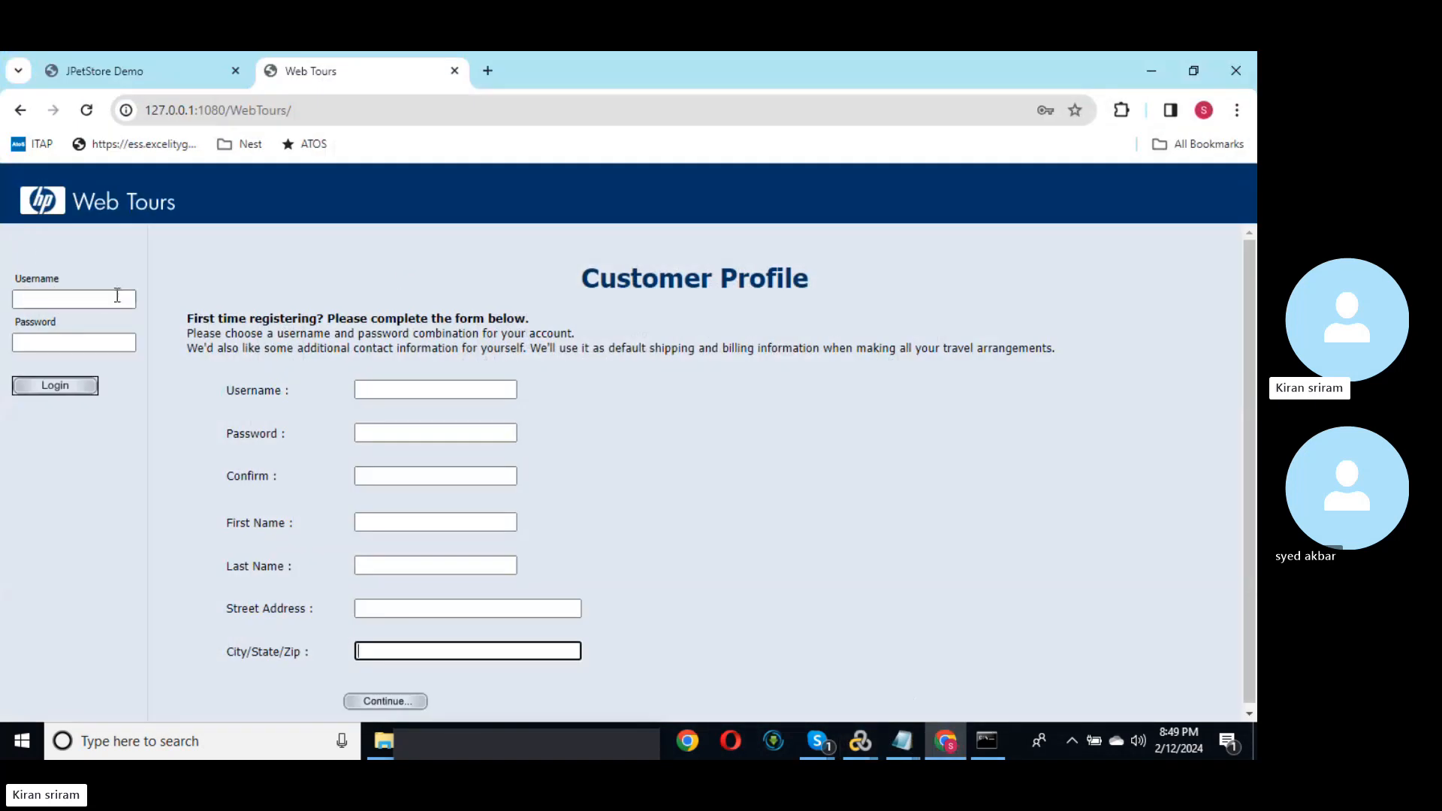
Step: Try logging into Web Tours with the test username and password, hitting Incorrect Password, then return to VuGen
click(93, 298)
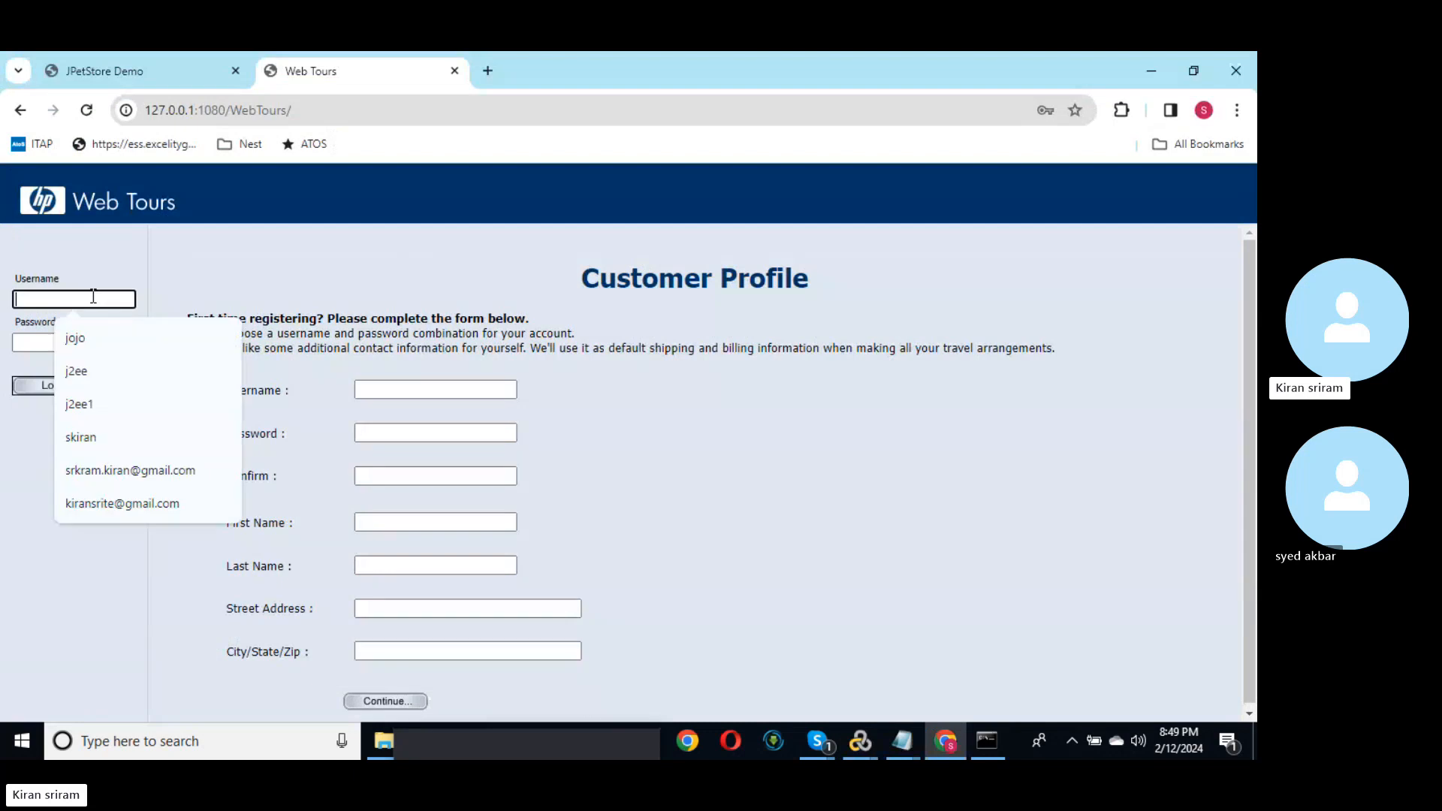
text(a)
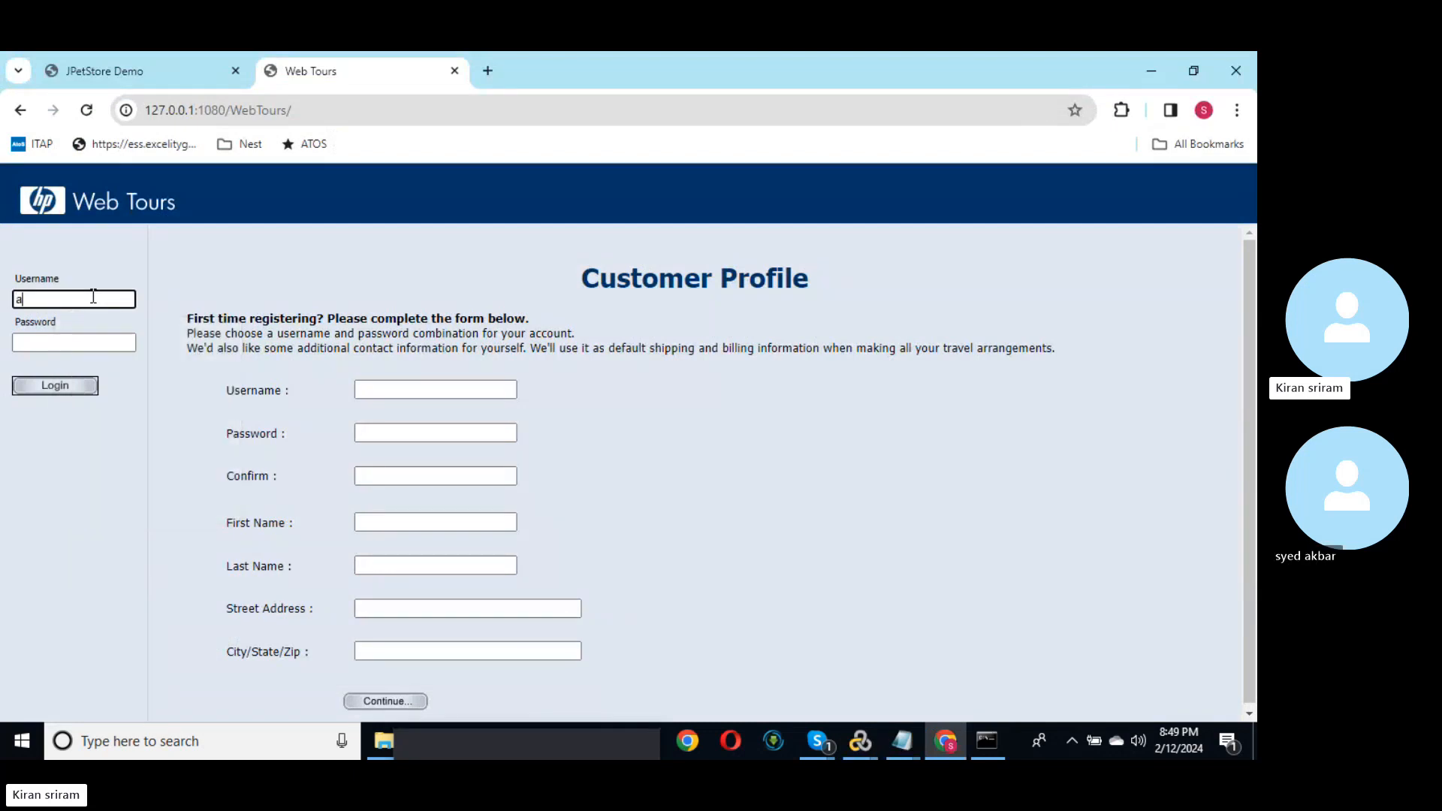
text(kbar)
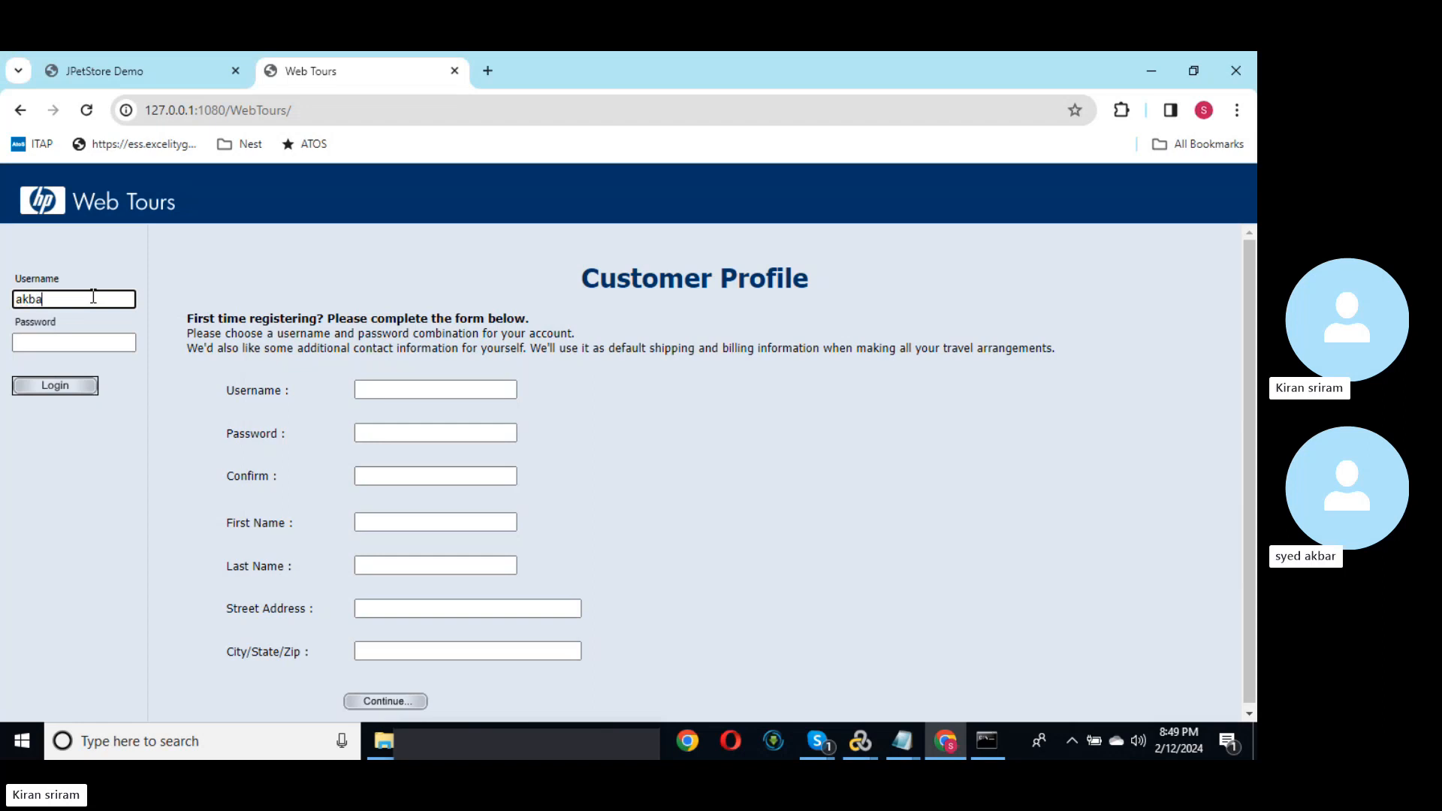
key(Return)
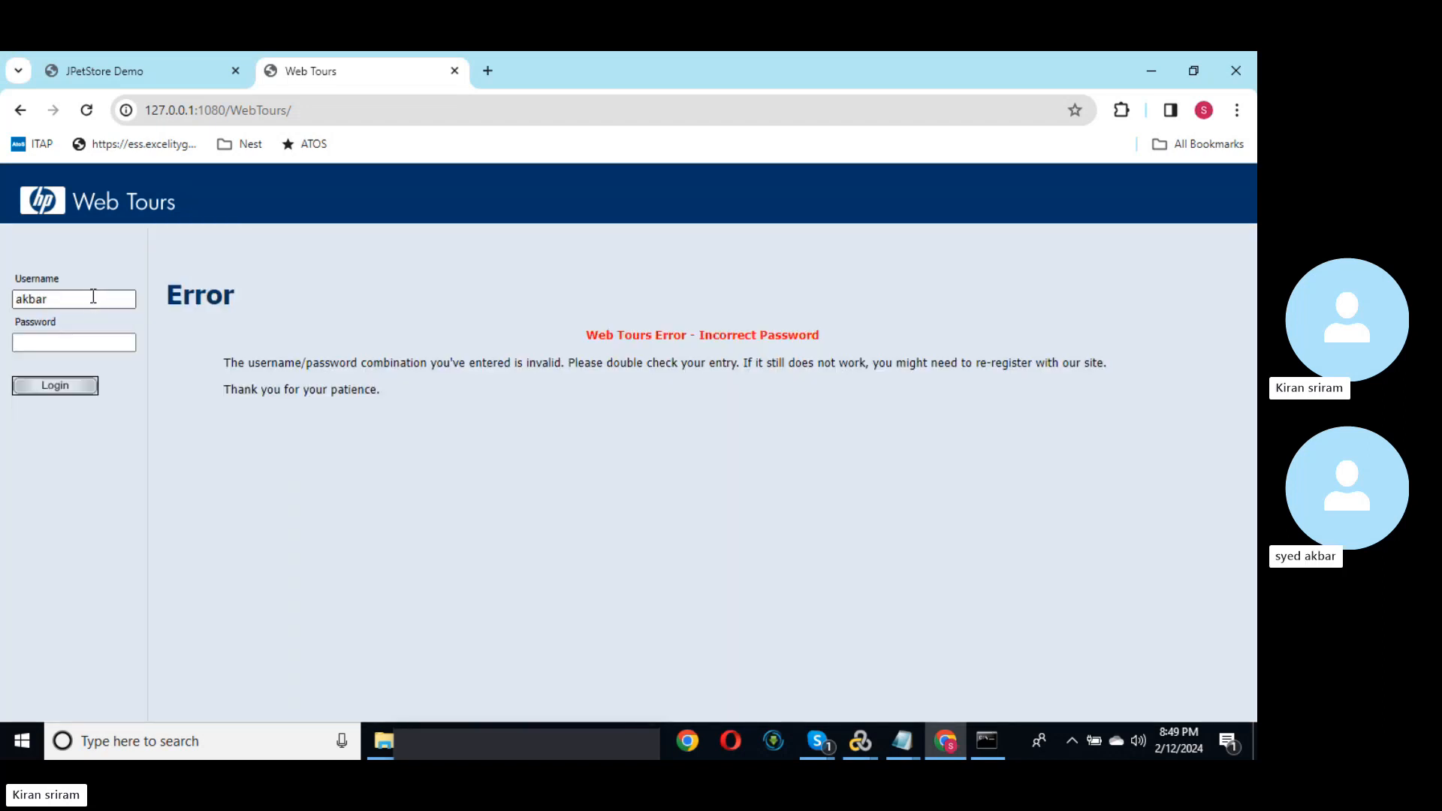
click(74, 345)
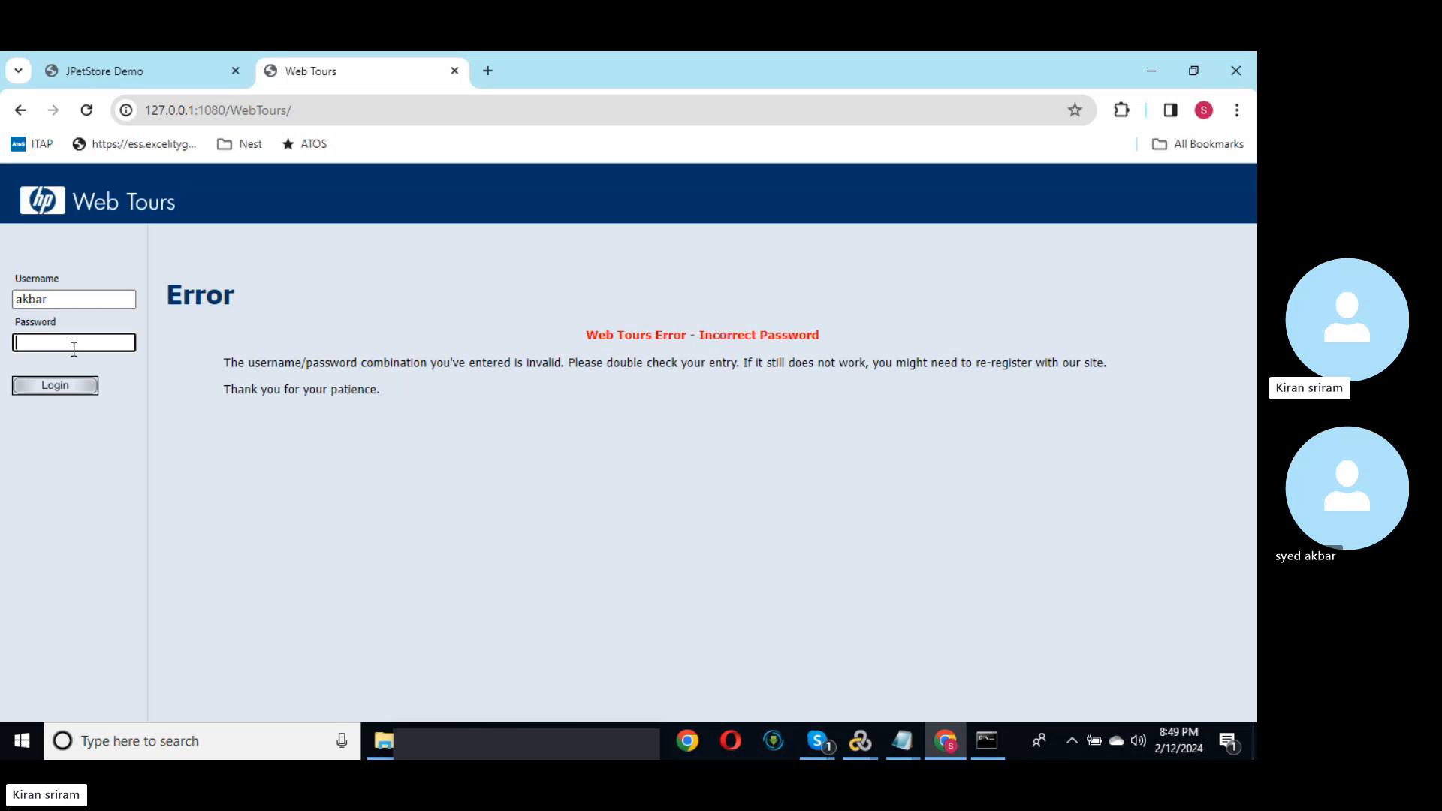
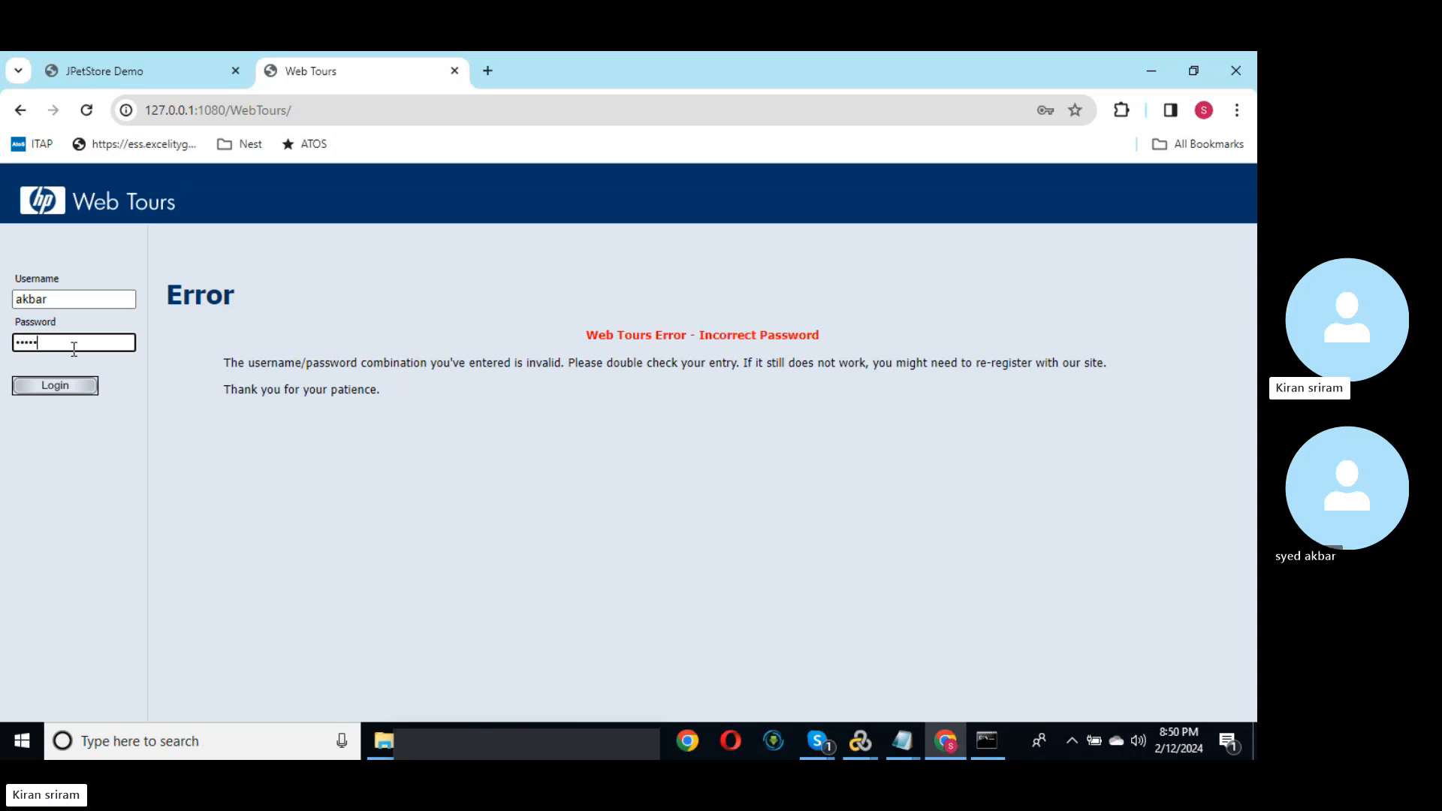
click(72, 386)
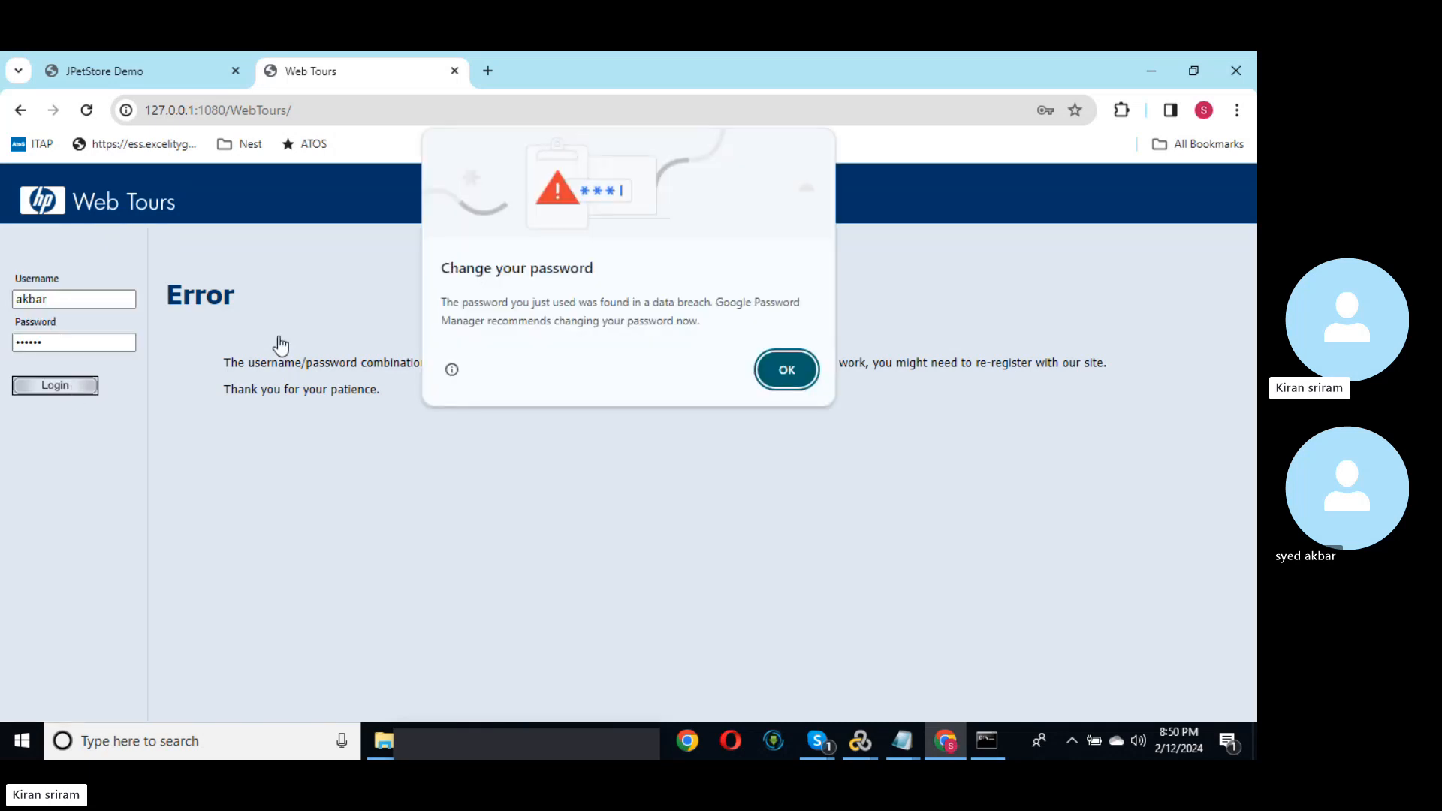
click(786, 370)
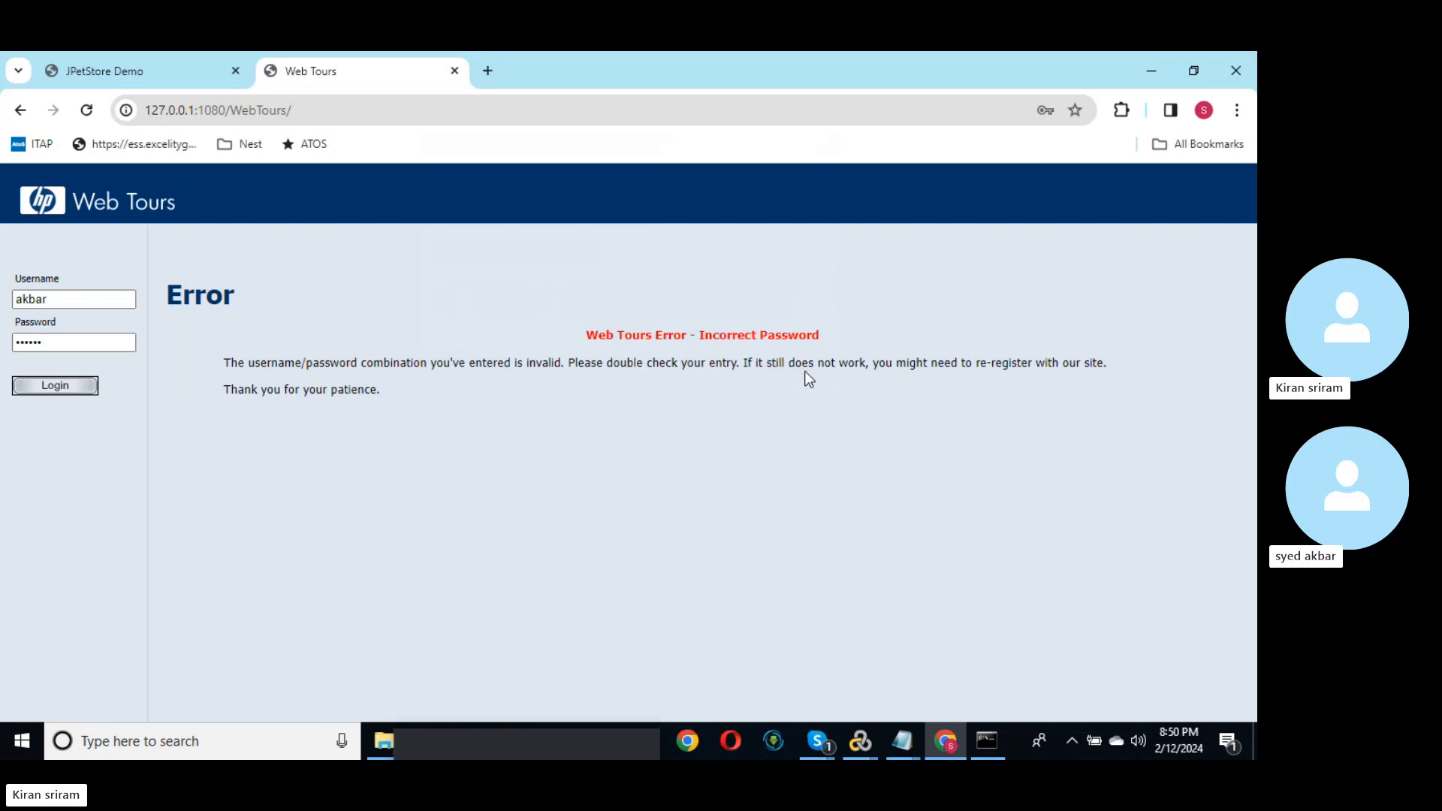
click(1149, 72)
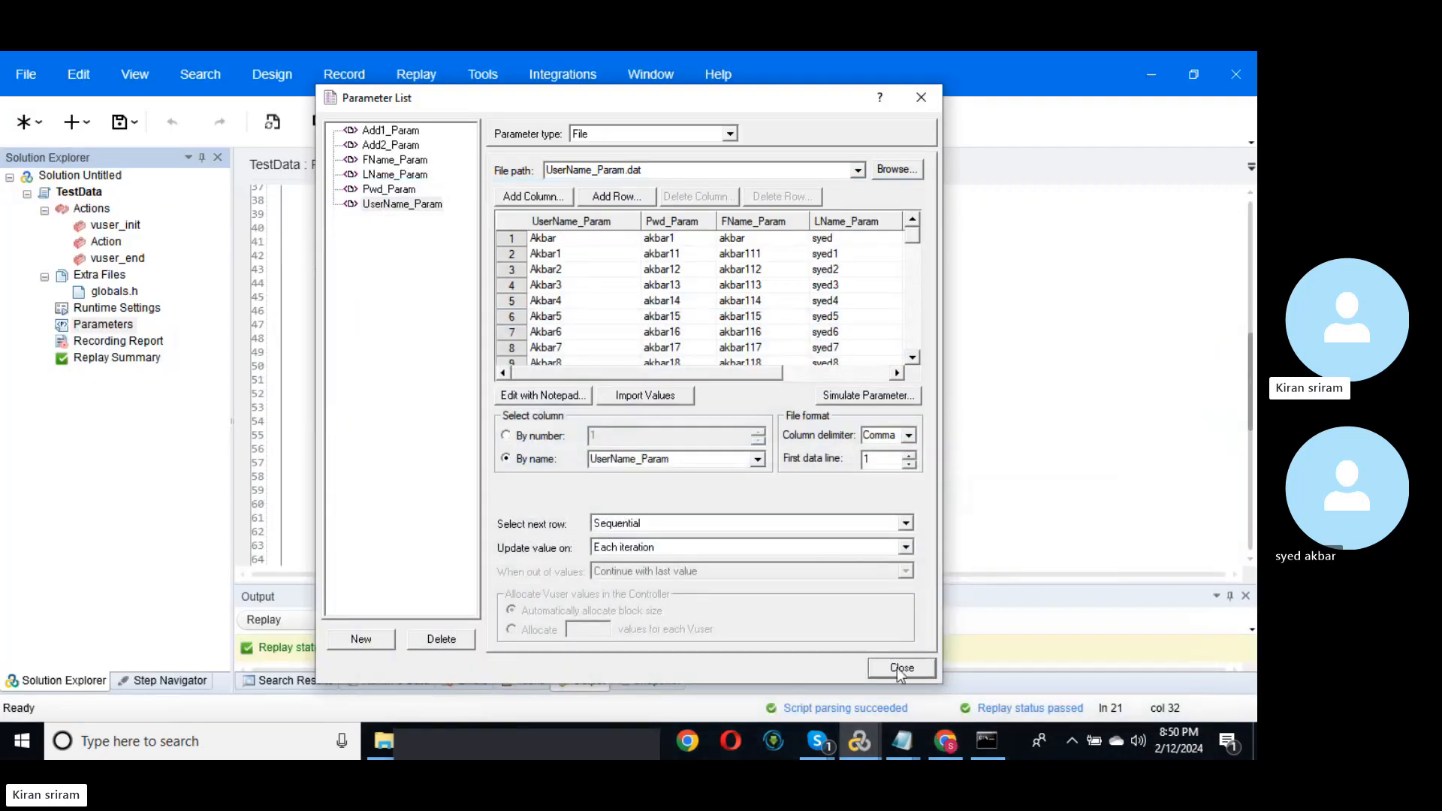
Step: Set Run Logic iterations from 12 to 10, save the script, and replay it
click(902, 667)
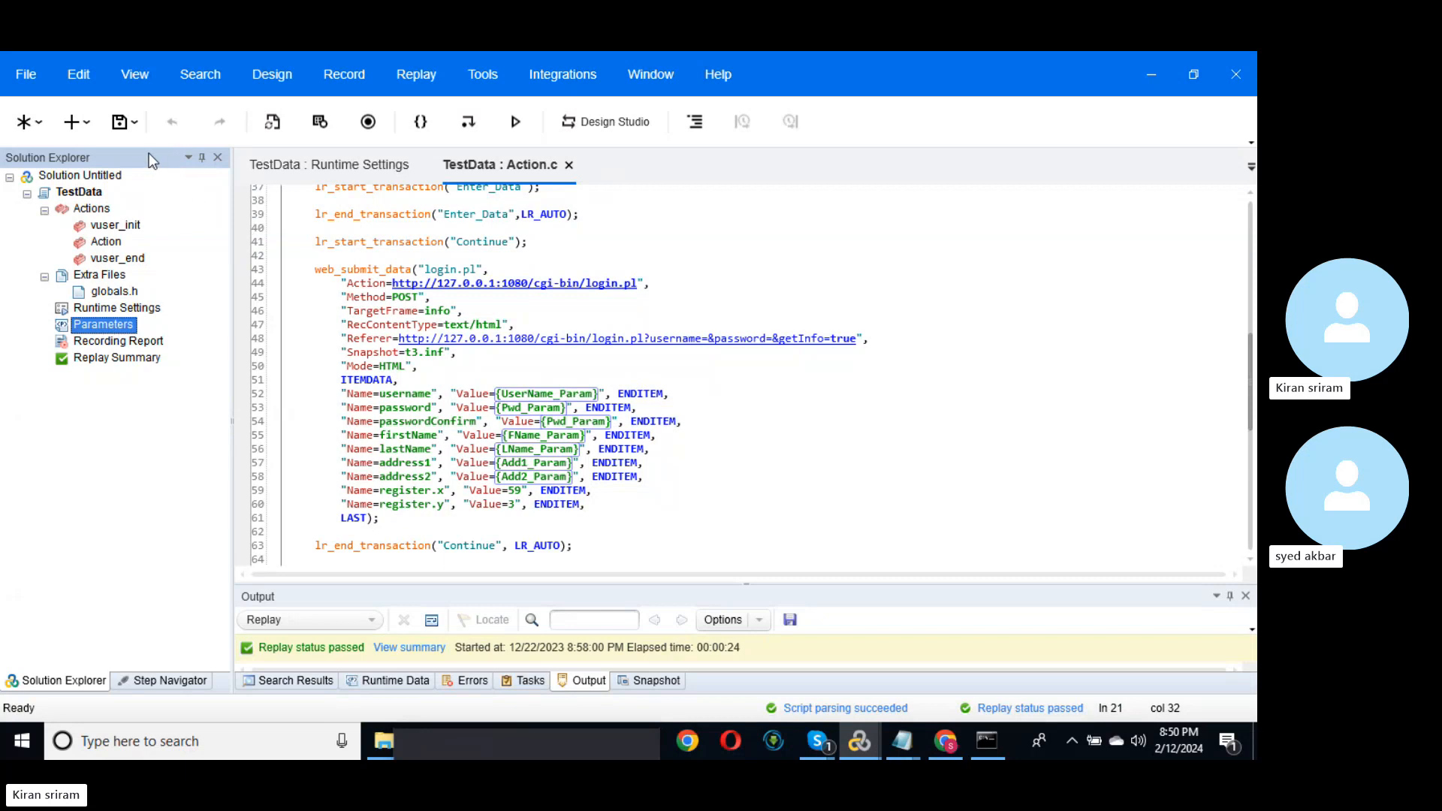
click(119, 125)
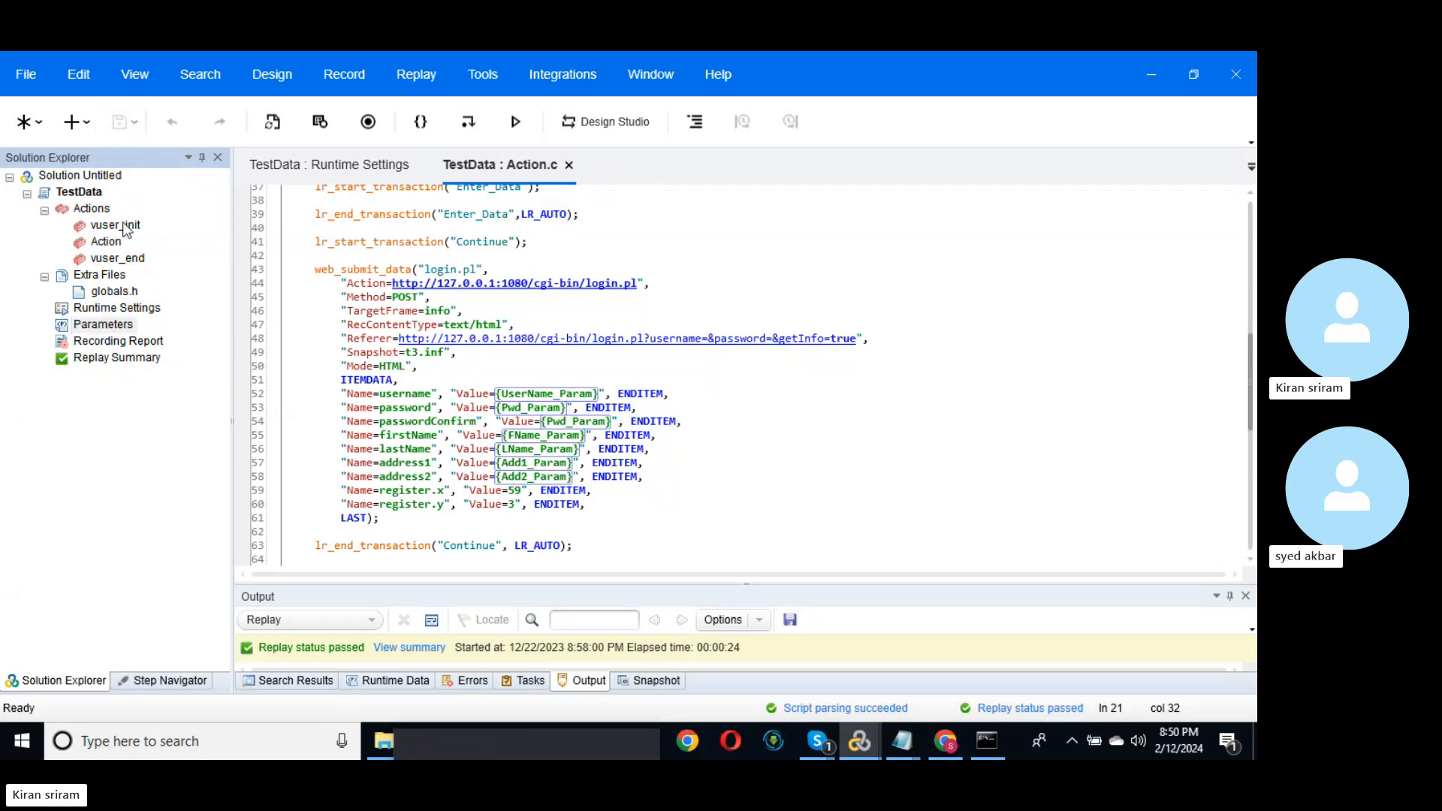
double_click(120, 308)
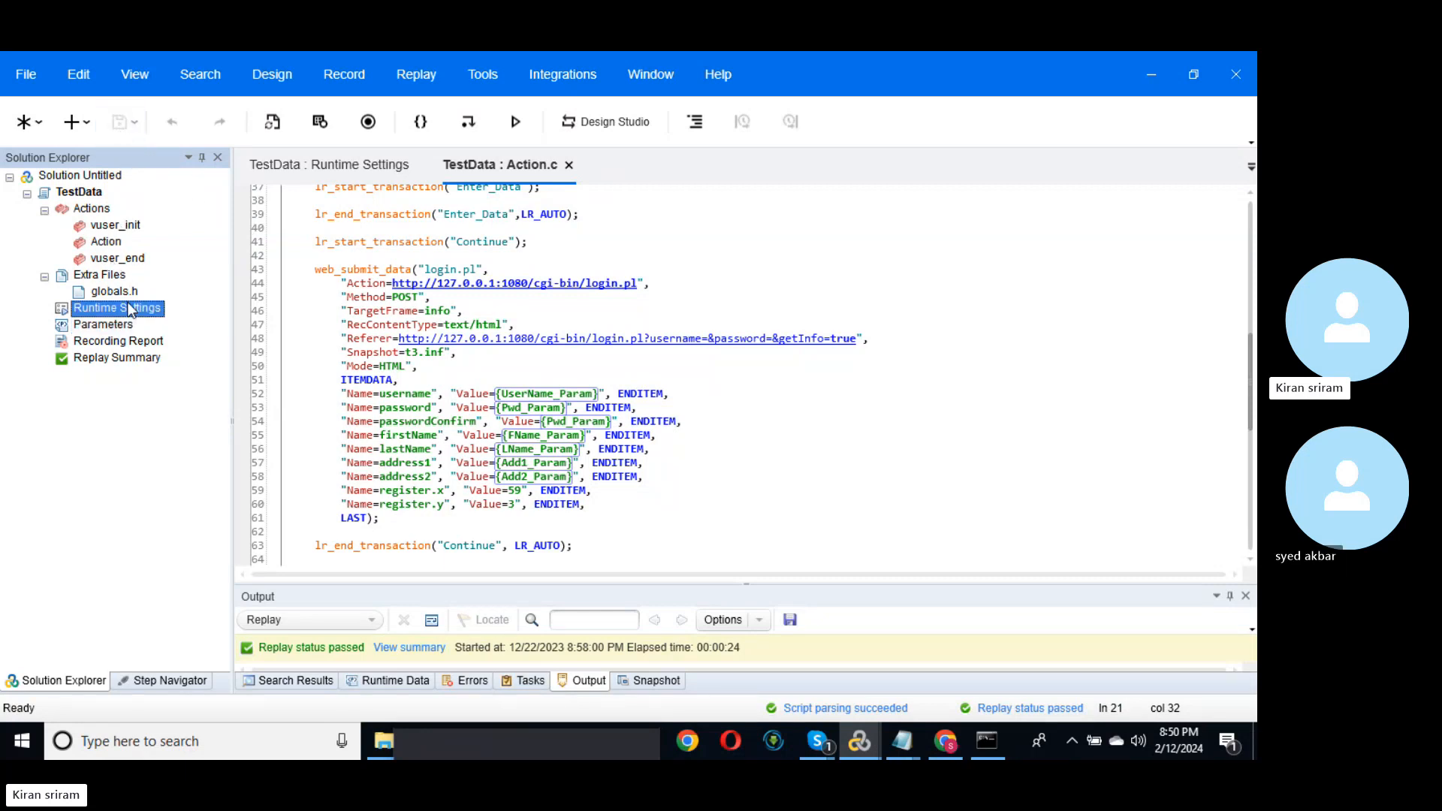
click(571, 249)
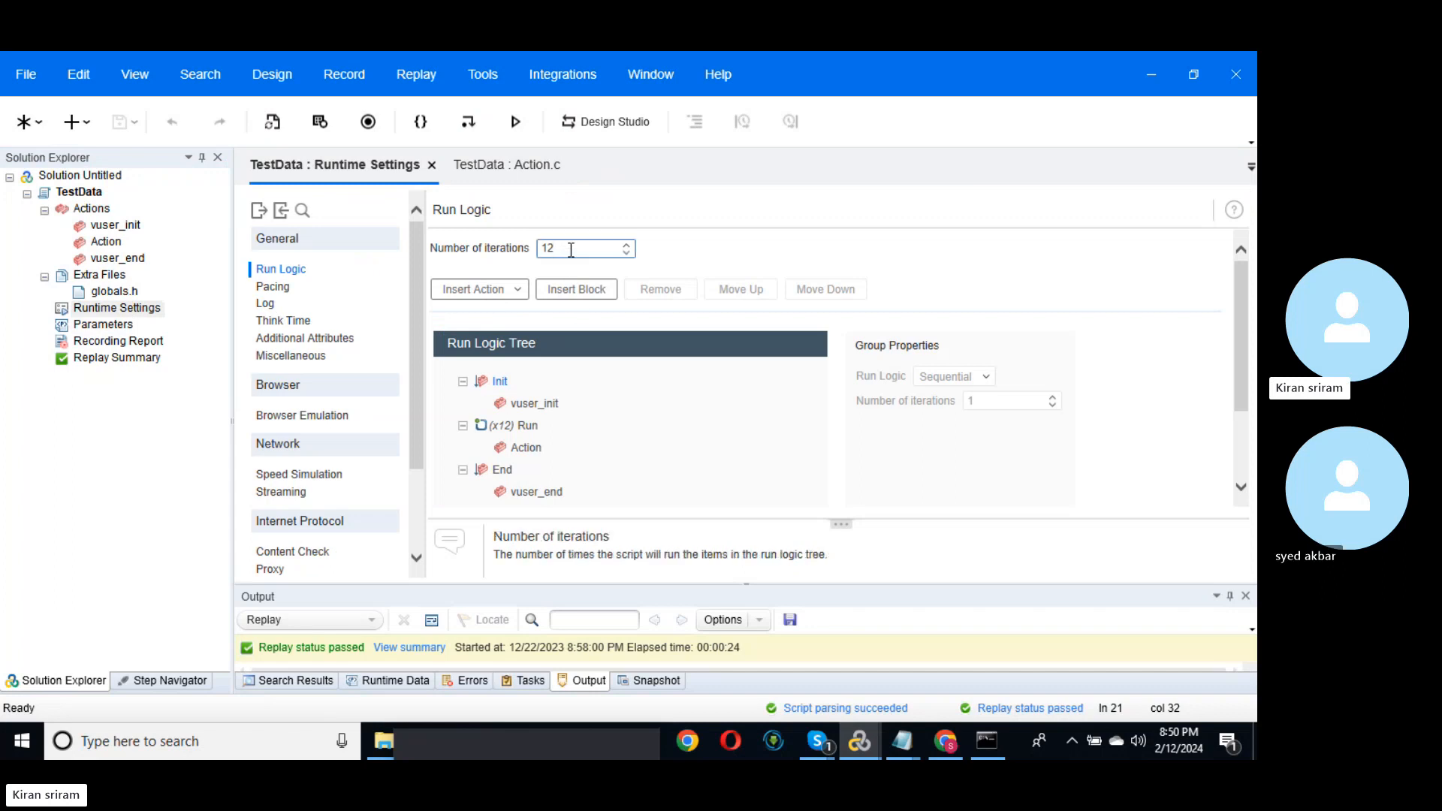
key(BackSpace)
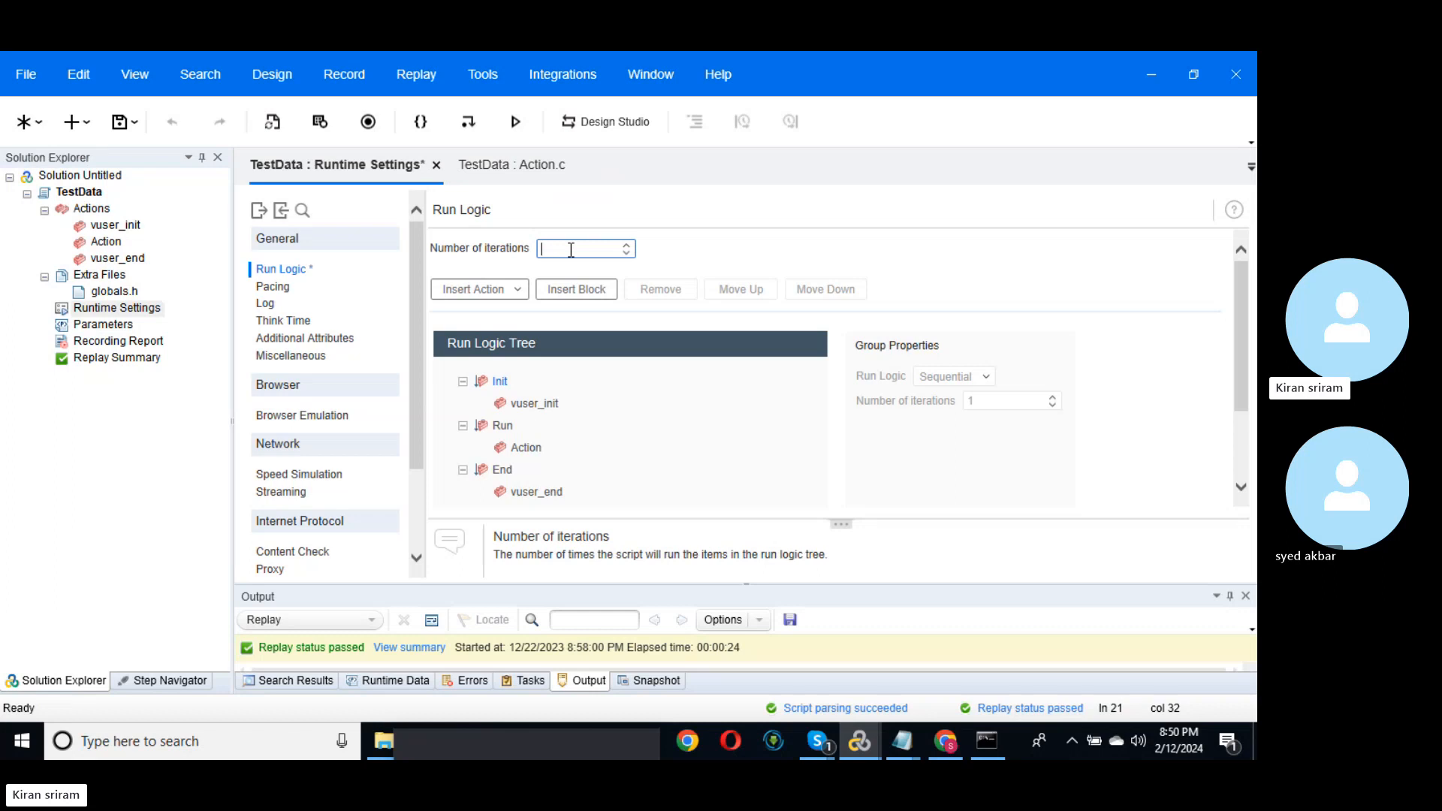
text(0)
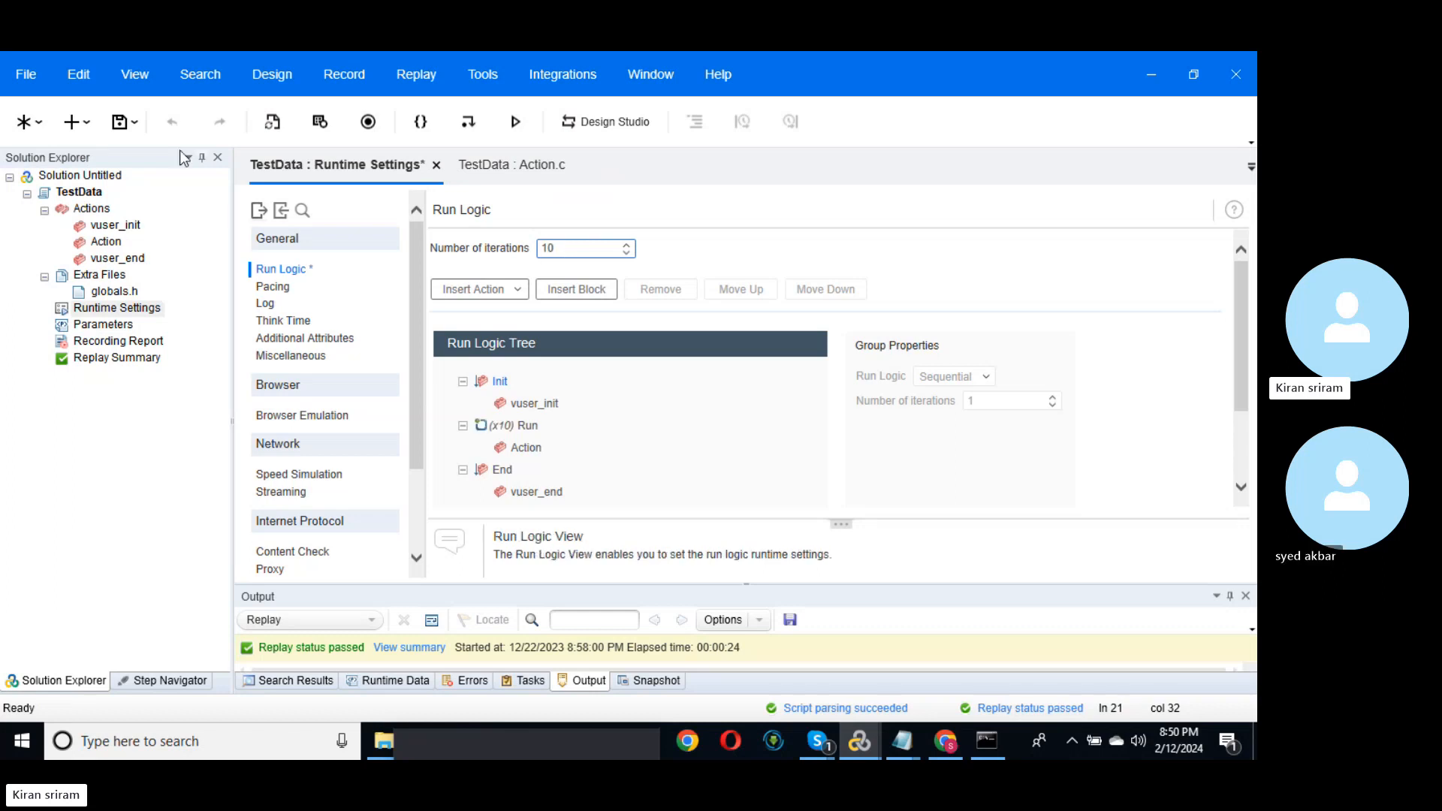
click(121, 124)
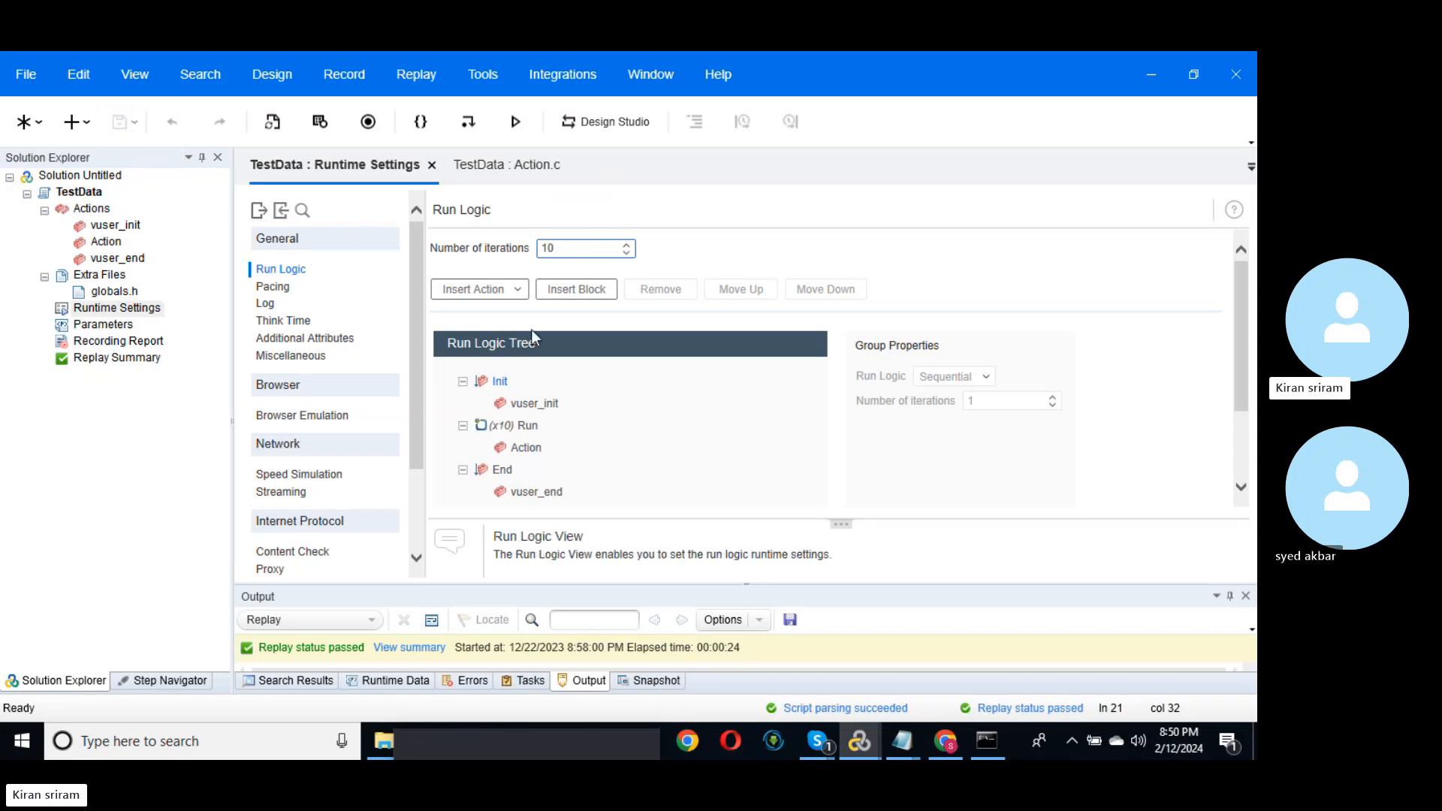
click(515, 123)
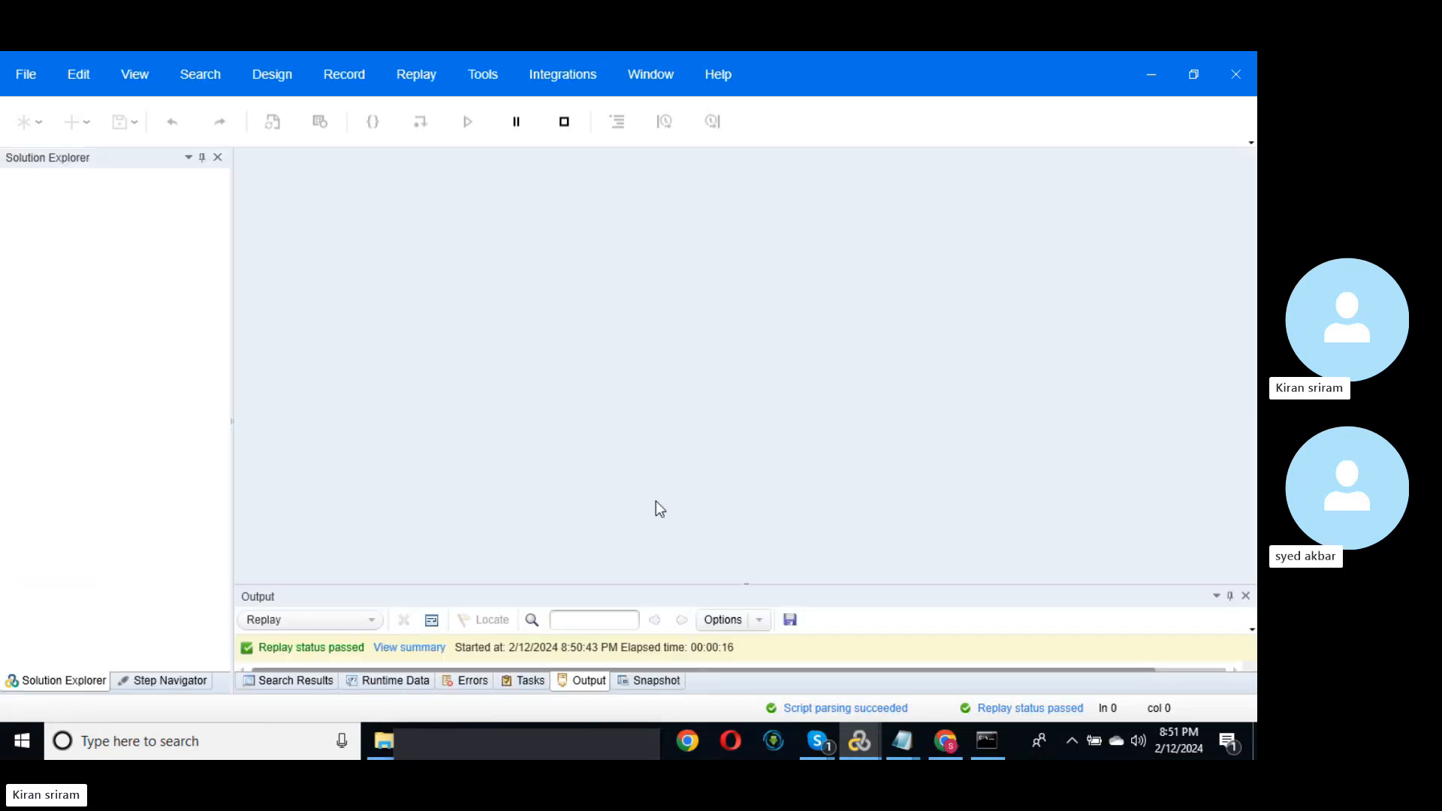
Step: Log in to Web Tours as the test user to reach the welcome page, then return to VuGen
click(957, 742)
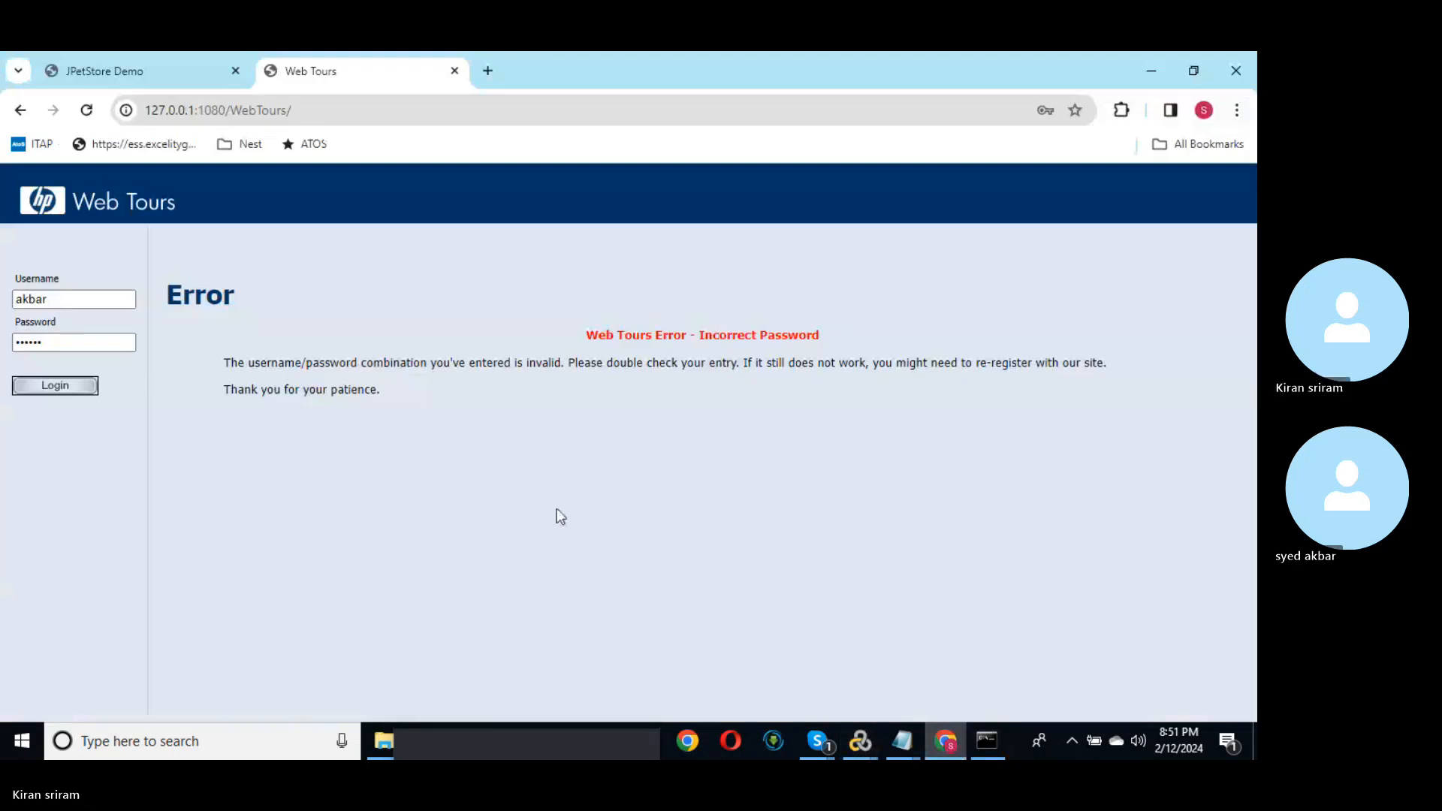
click(64, 386)
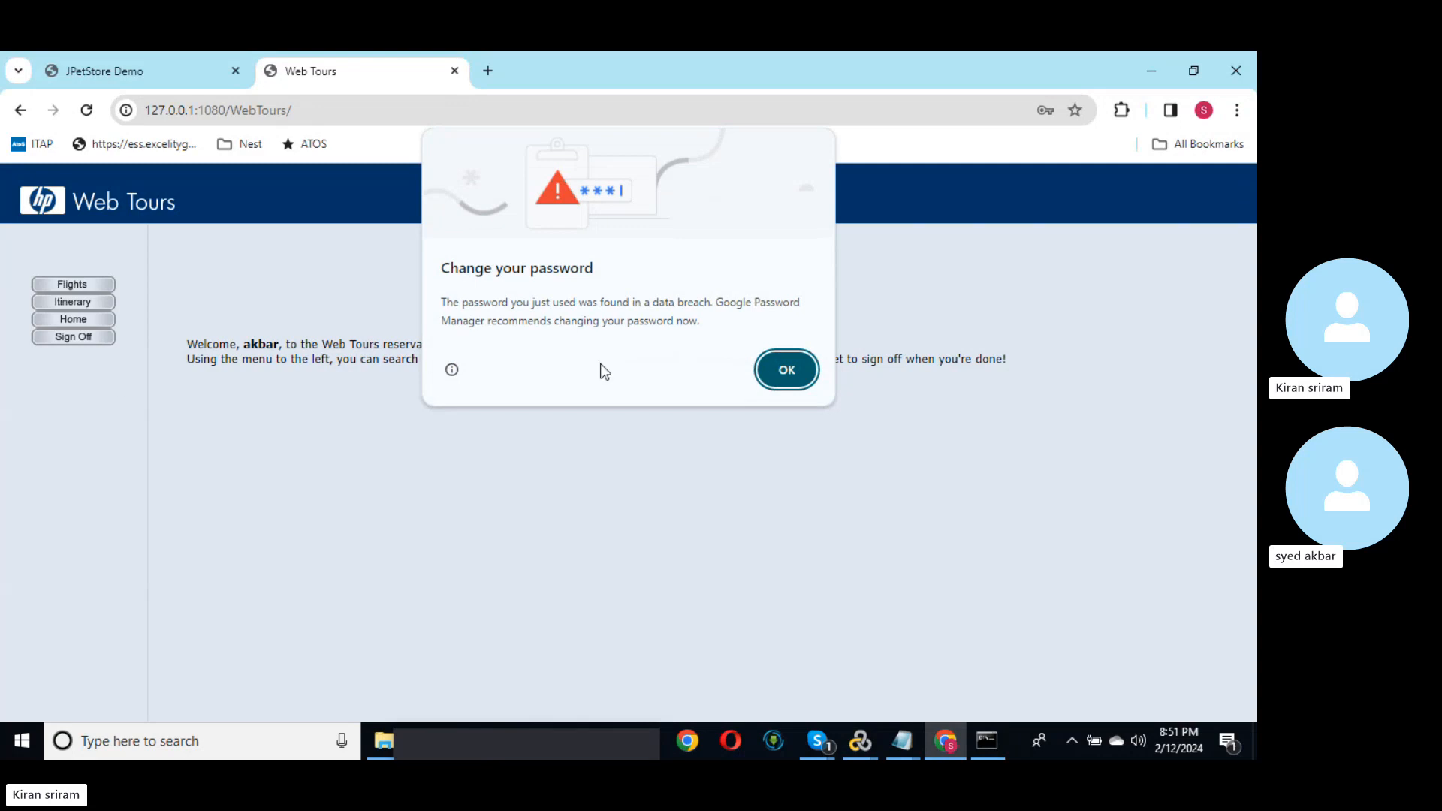
click(774, 373)
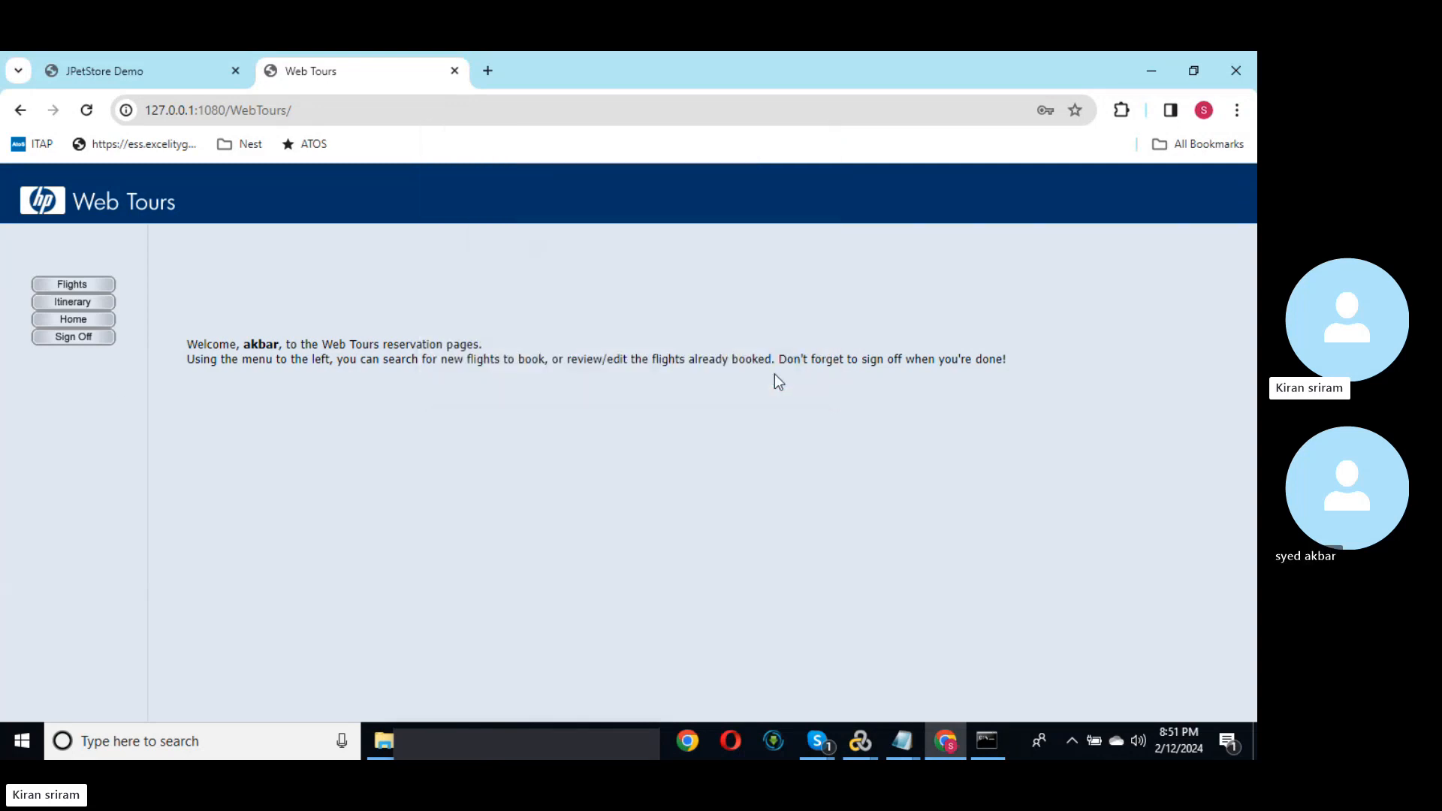
key(alt+Tab)
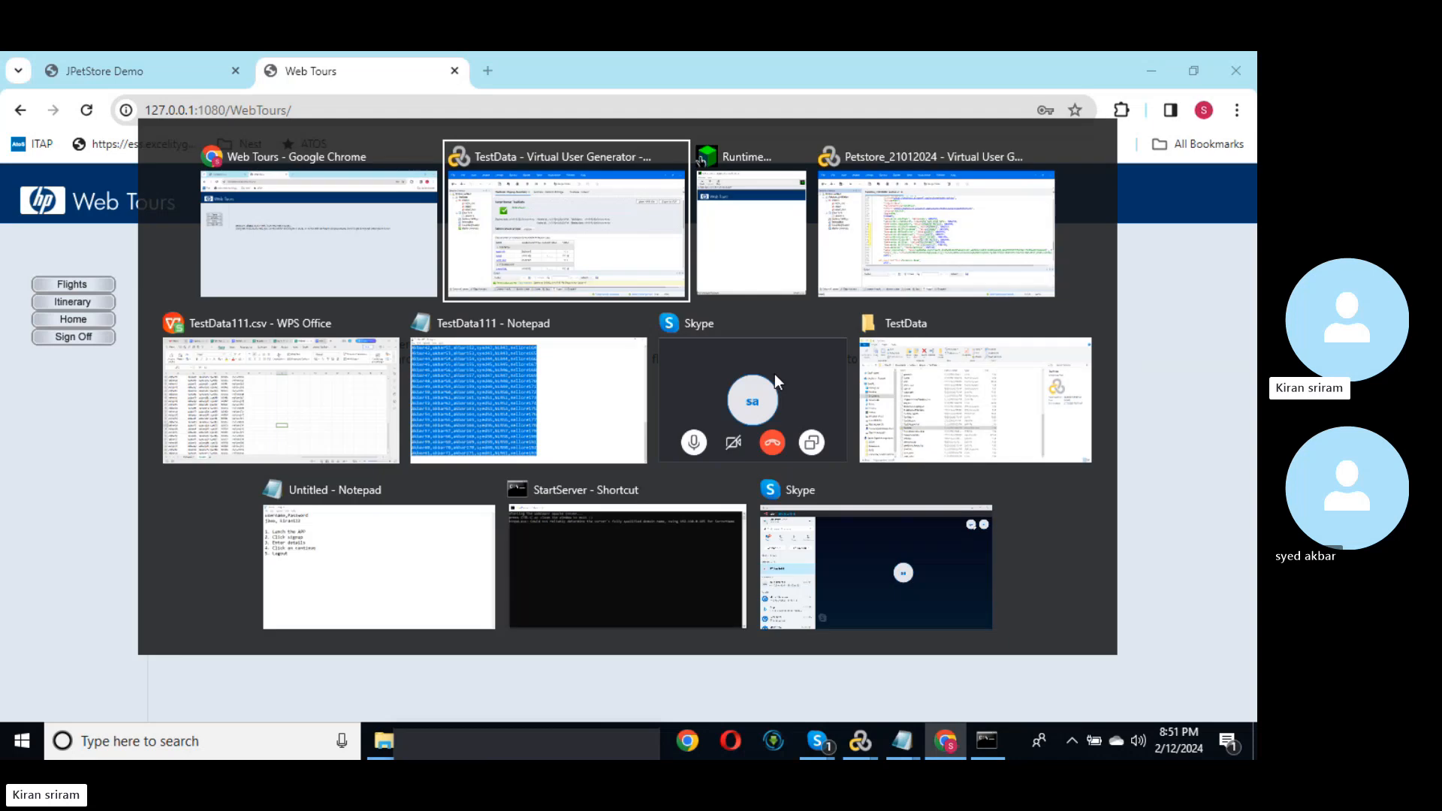
Step: Open Action.c, scroll back from the sign-off call to the login call, and open Parameters
double_click(105, 243)
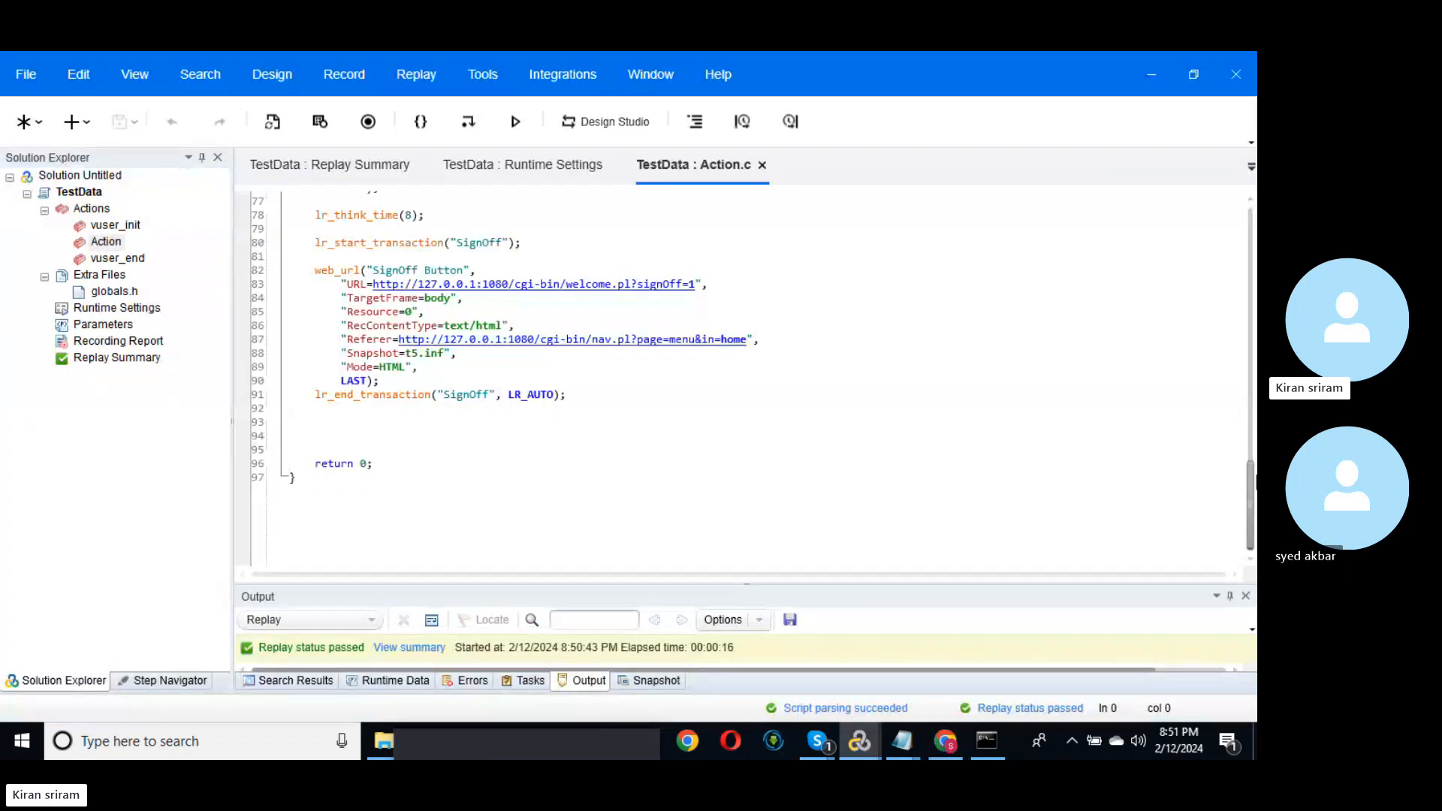
drag(1251, 492, 1255, 392)
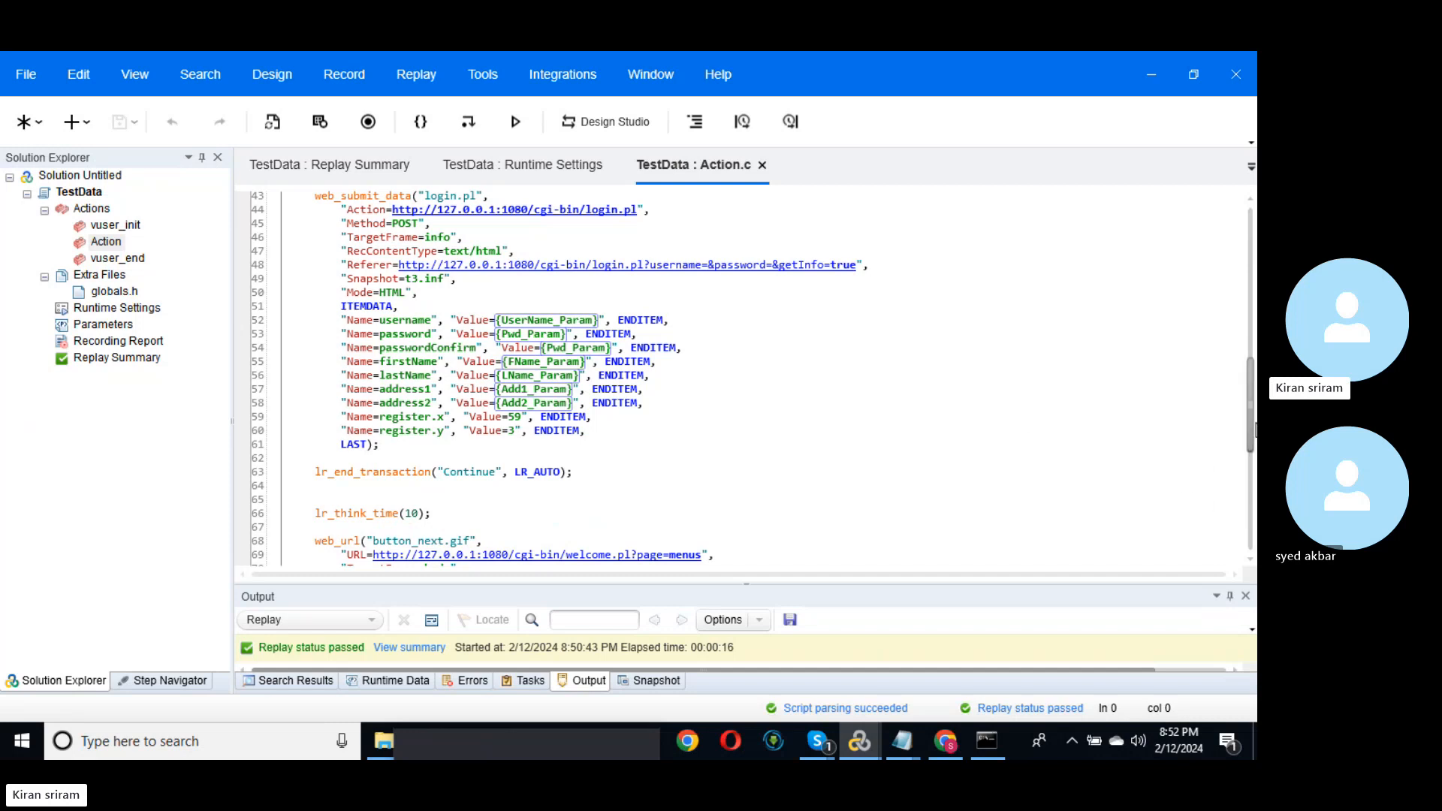
drag(1254, 428, 1107, 322)
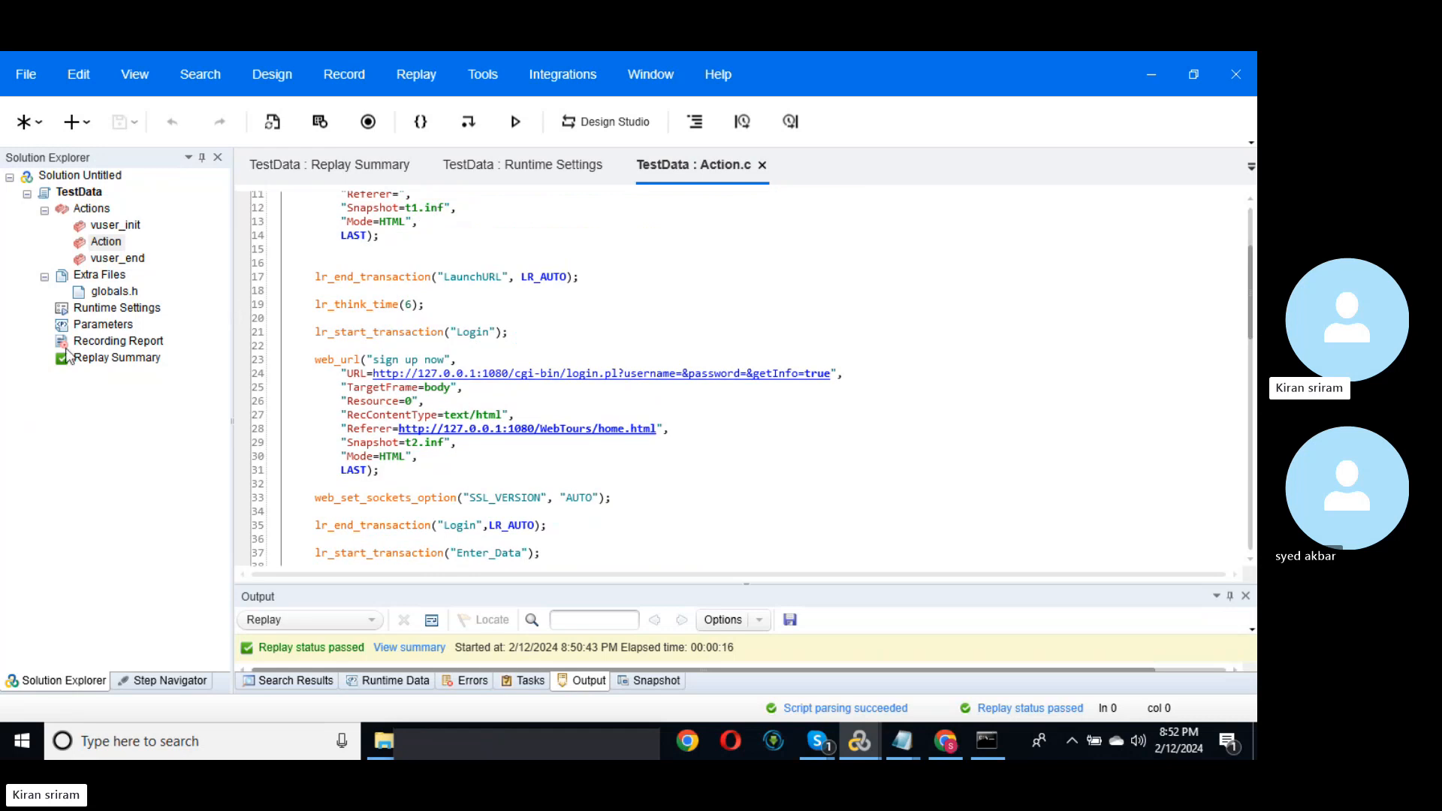
click(94, 329)
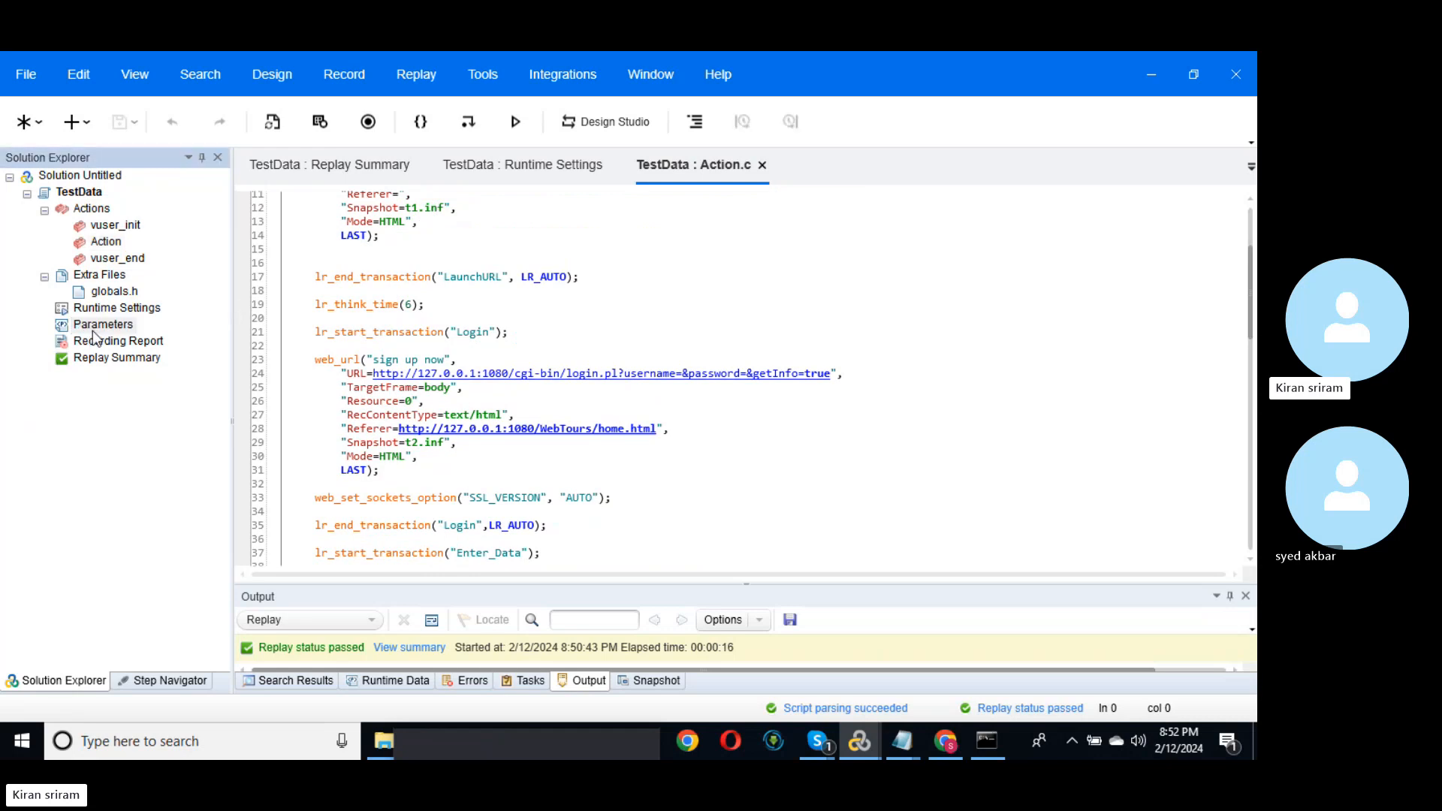
double_click(94, 329)
Step: Open UserName_Param.dat in Notepad, then sign off Web Tours back to its login page
click(551, 397)
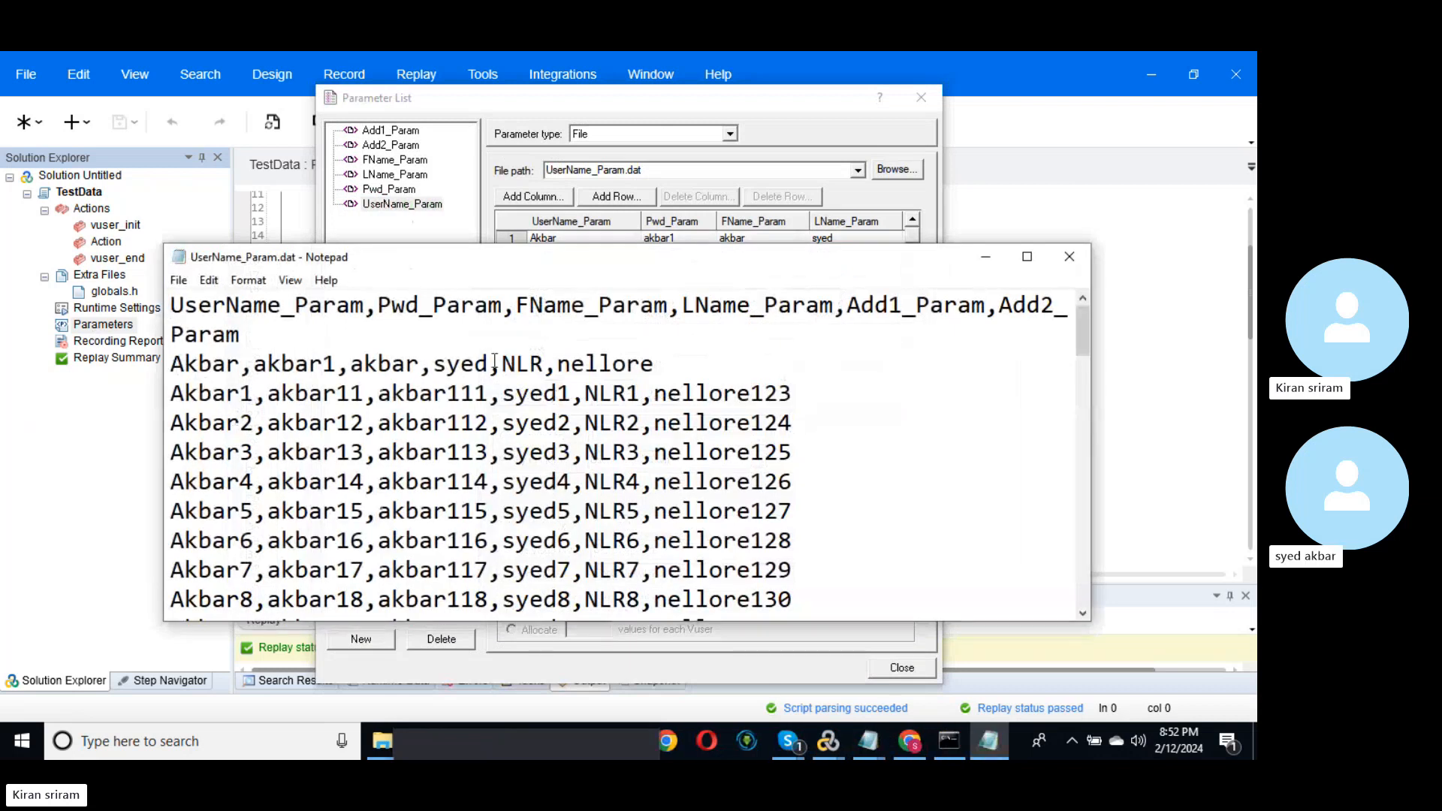
click(981, 263)
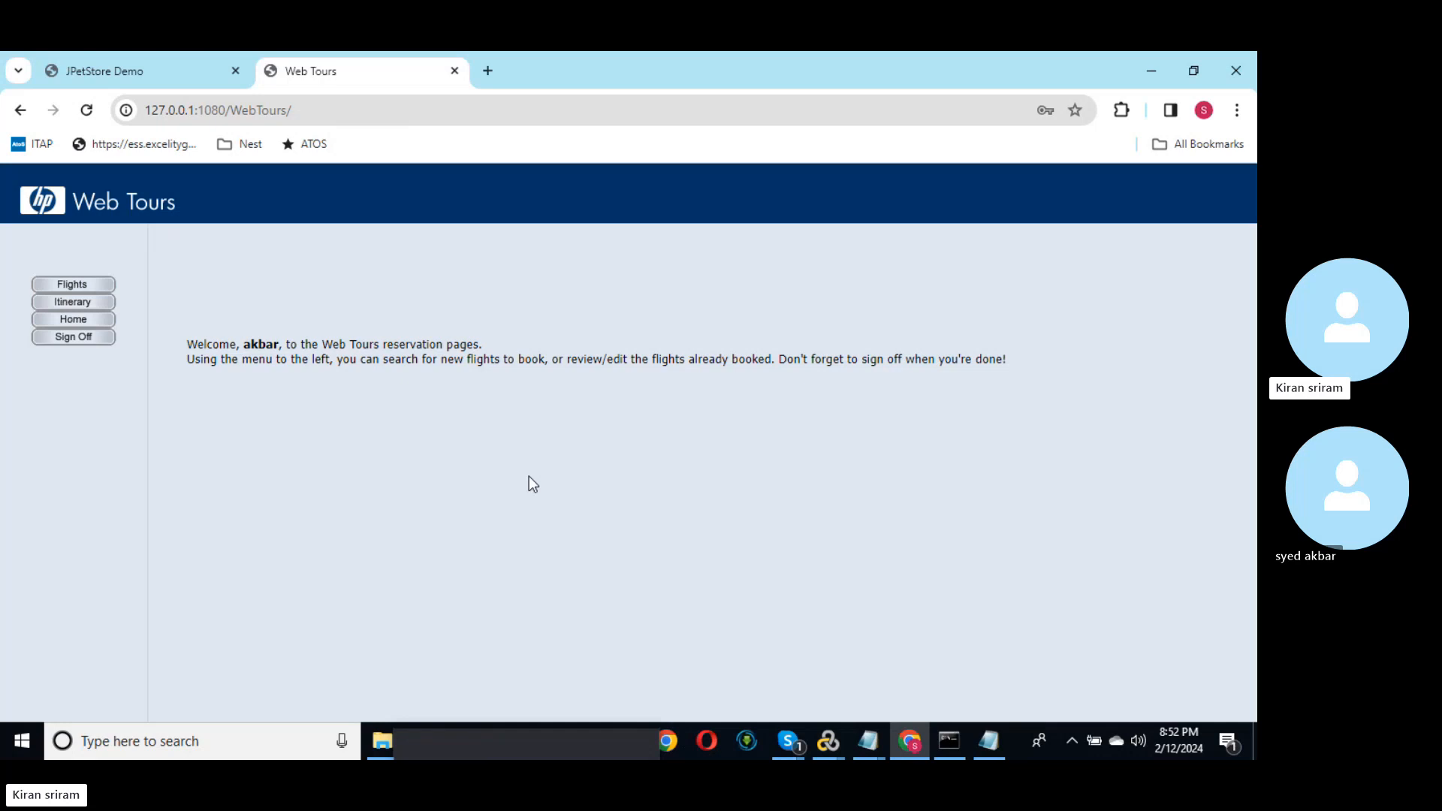
click(92, 337)
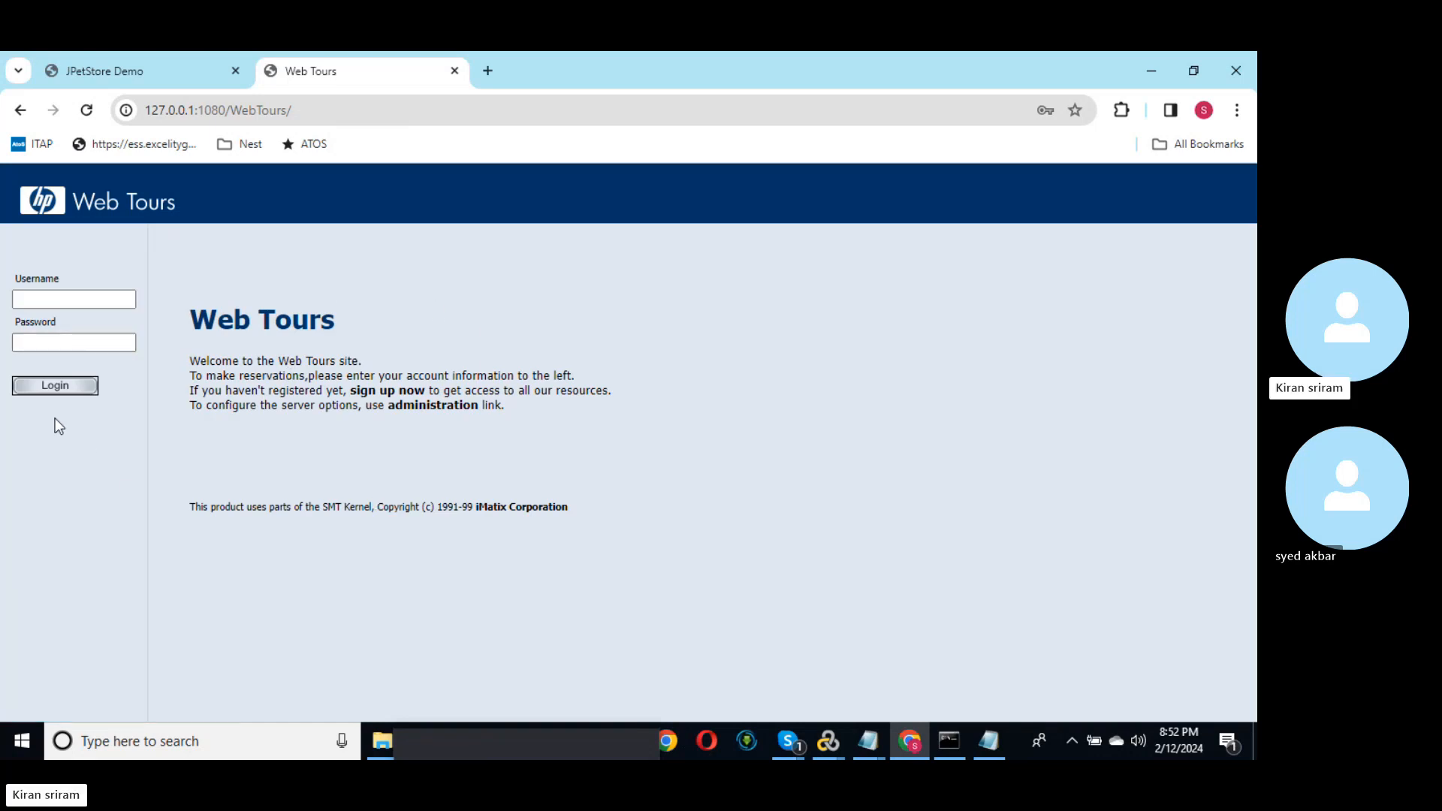
Step: Log in to Web Tours with the demo username and password, fixing a password typo
click(84, 301)
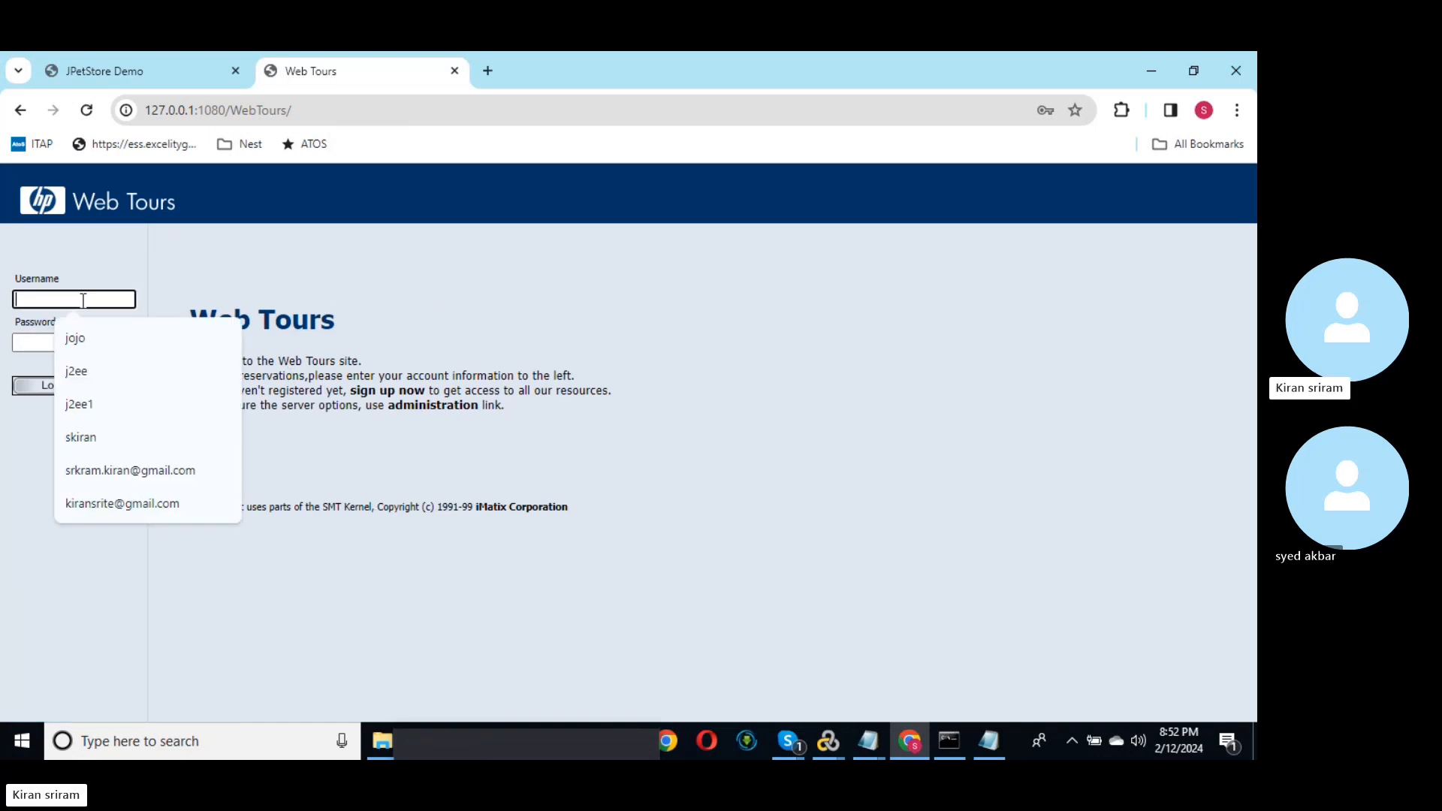
text(jojo)
key(Tab)
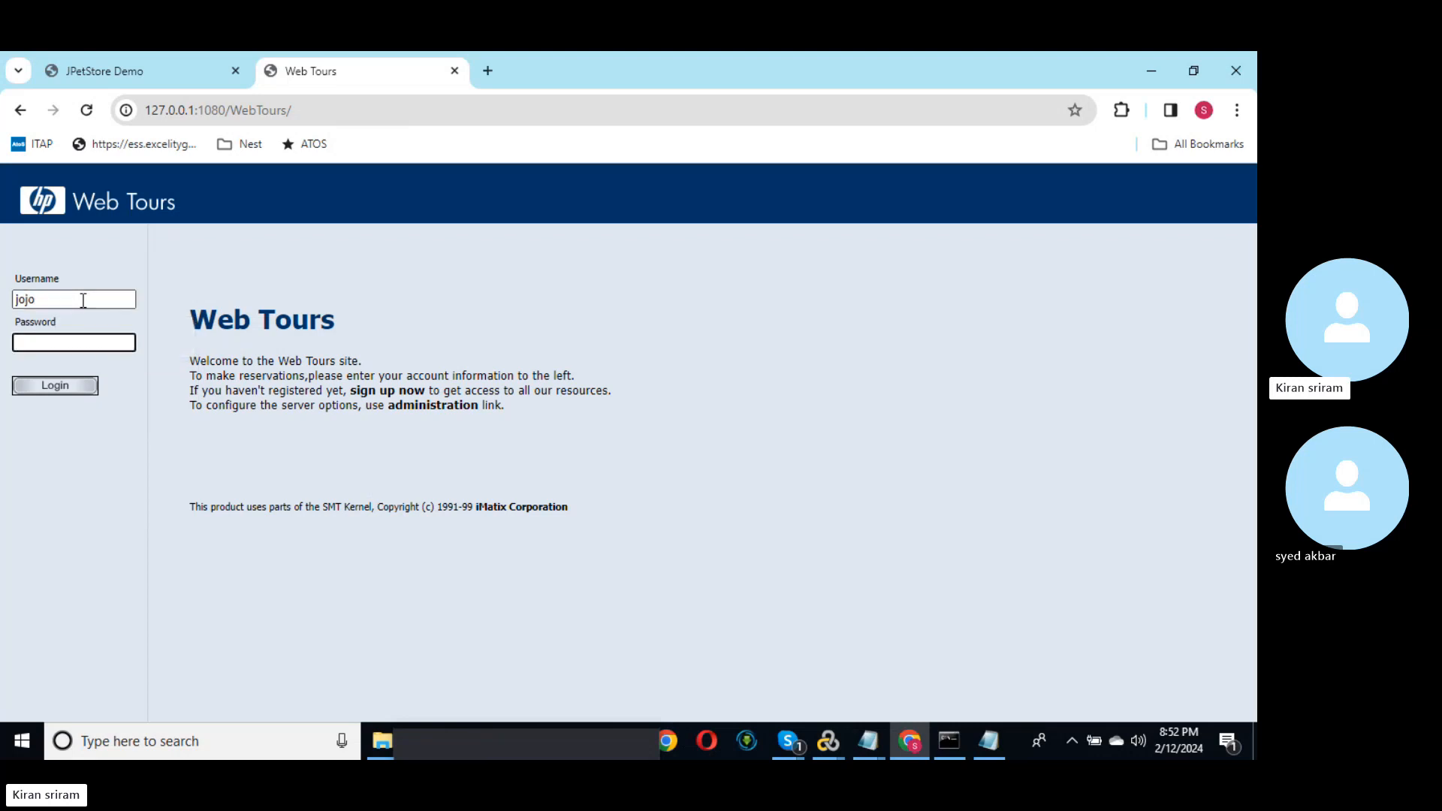
text(bean)
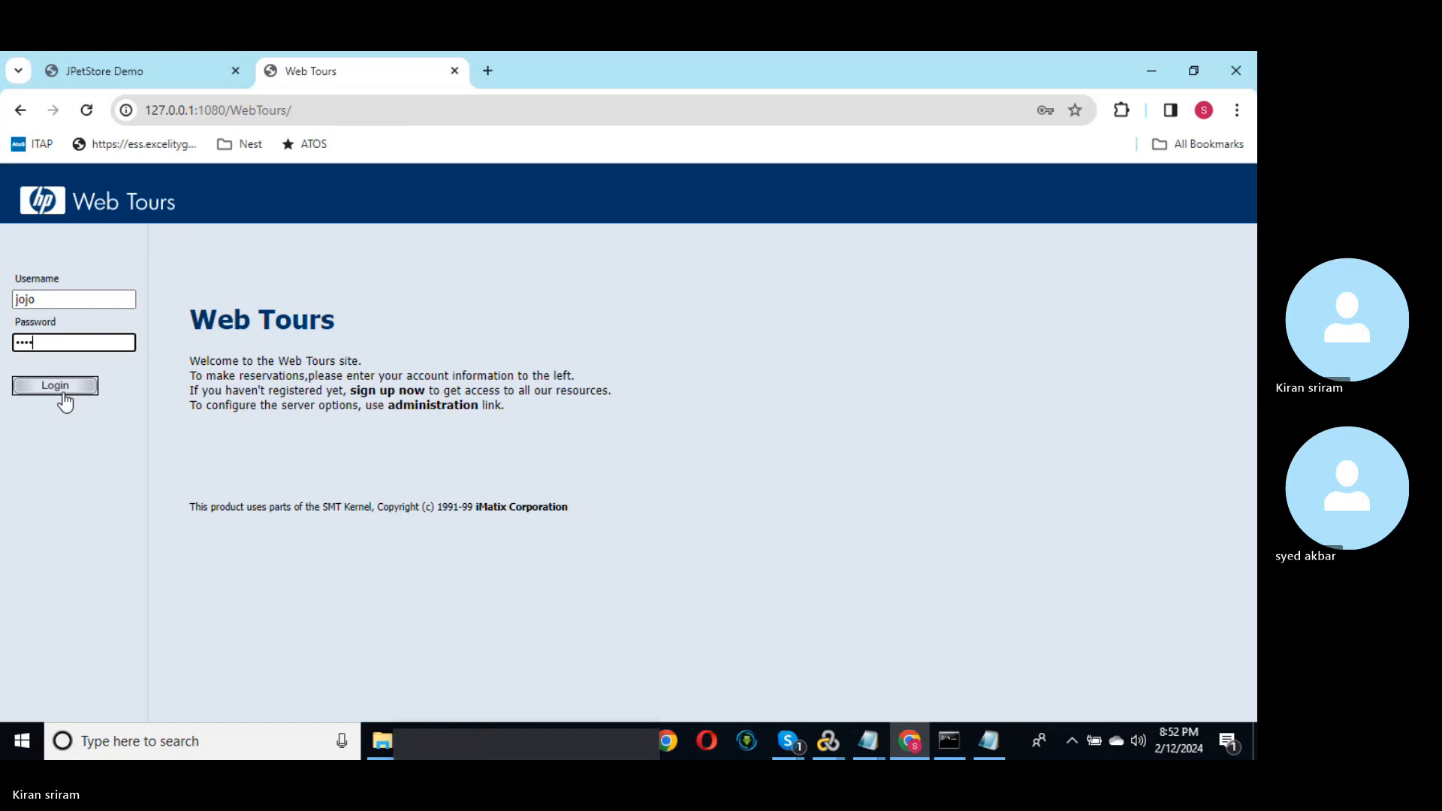
key(BackSpace)
key(BackSpace)
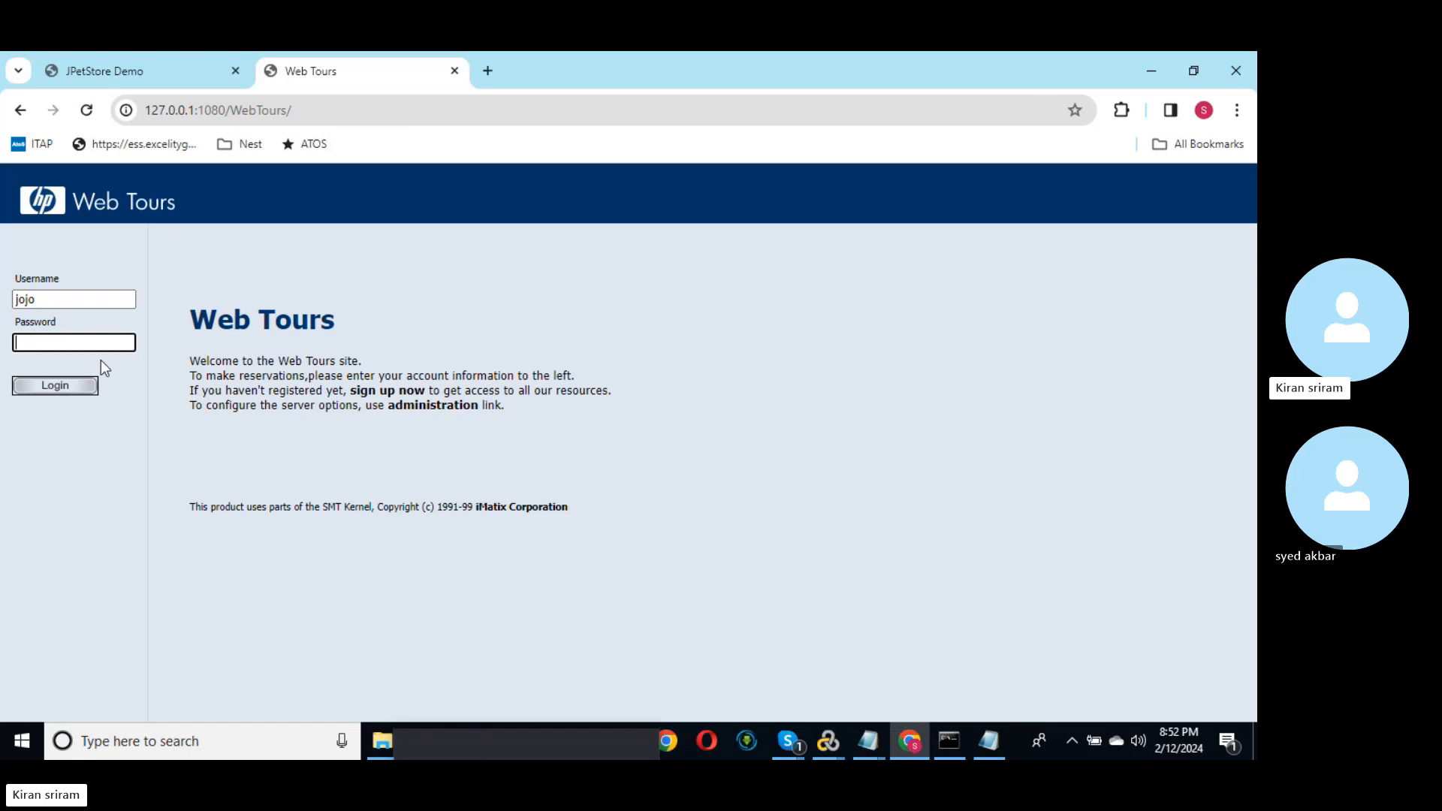
text(an)
click(79, 385)
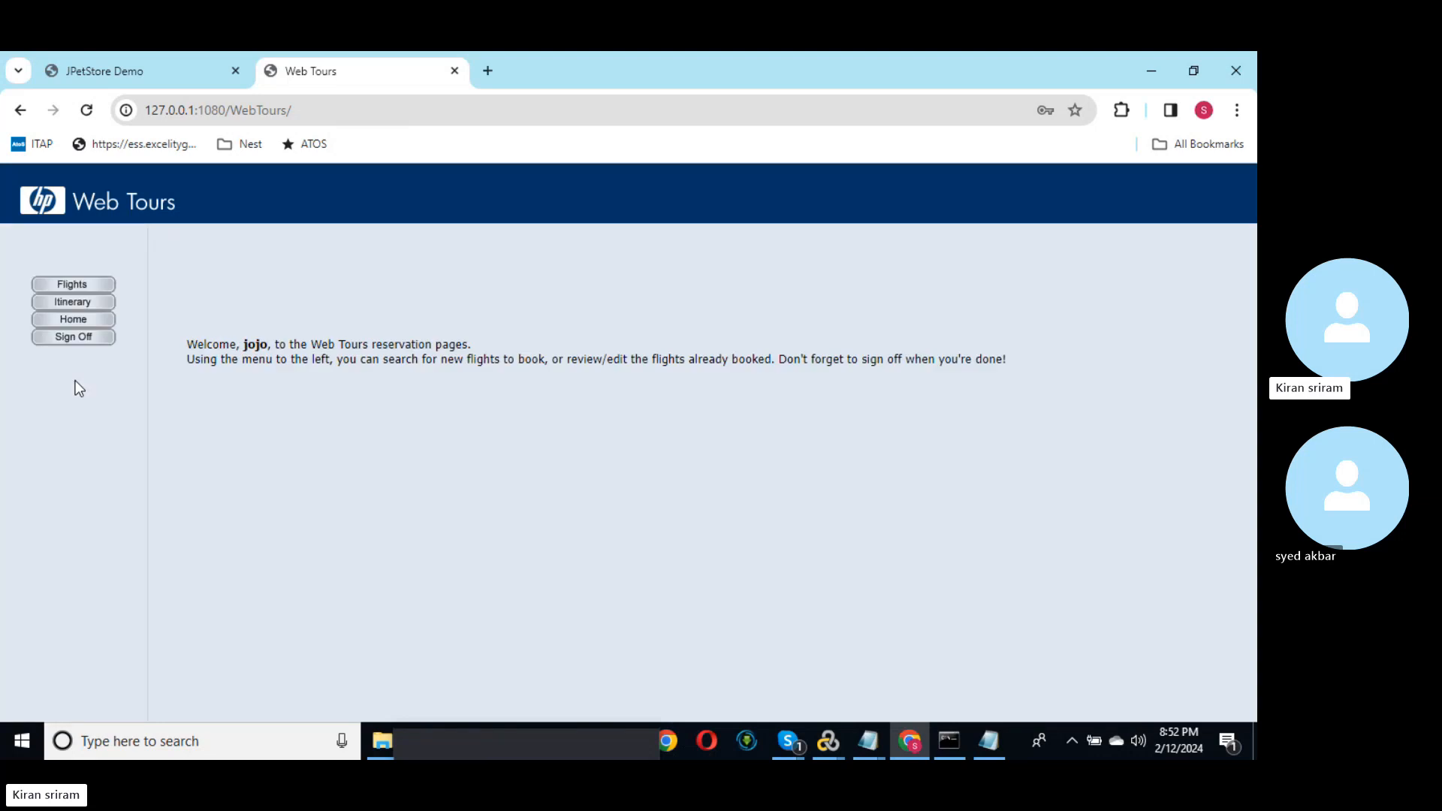
Step: Book a Denver to Frankfurt flight through to Payment Details for the $386 ticket
click(69, 286)
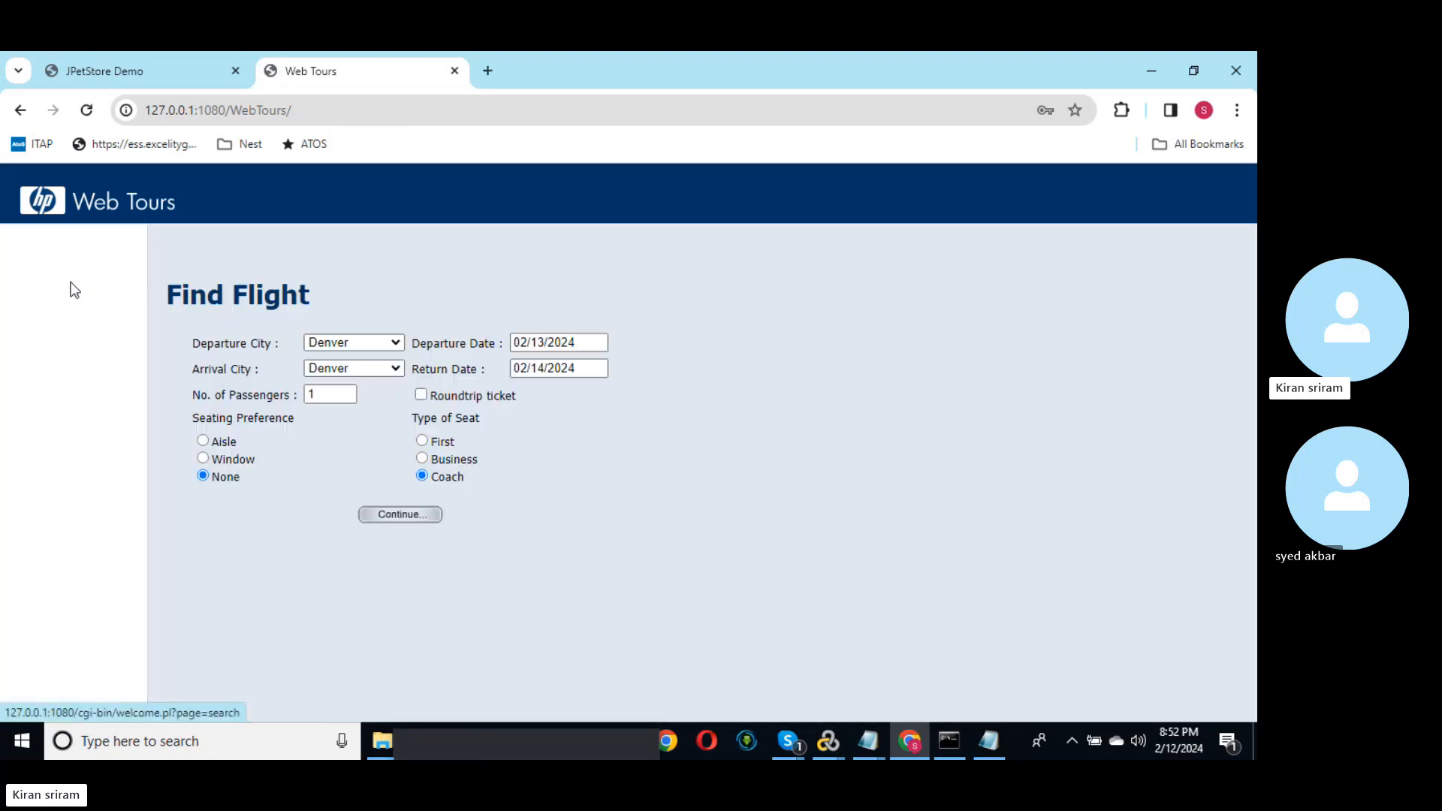
click(367, 368)
click(366, 400)
click(396, 513)
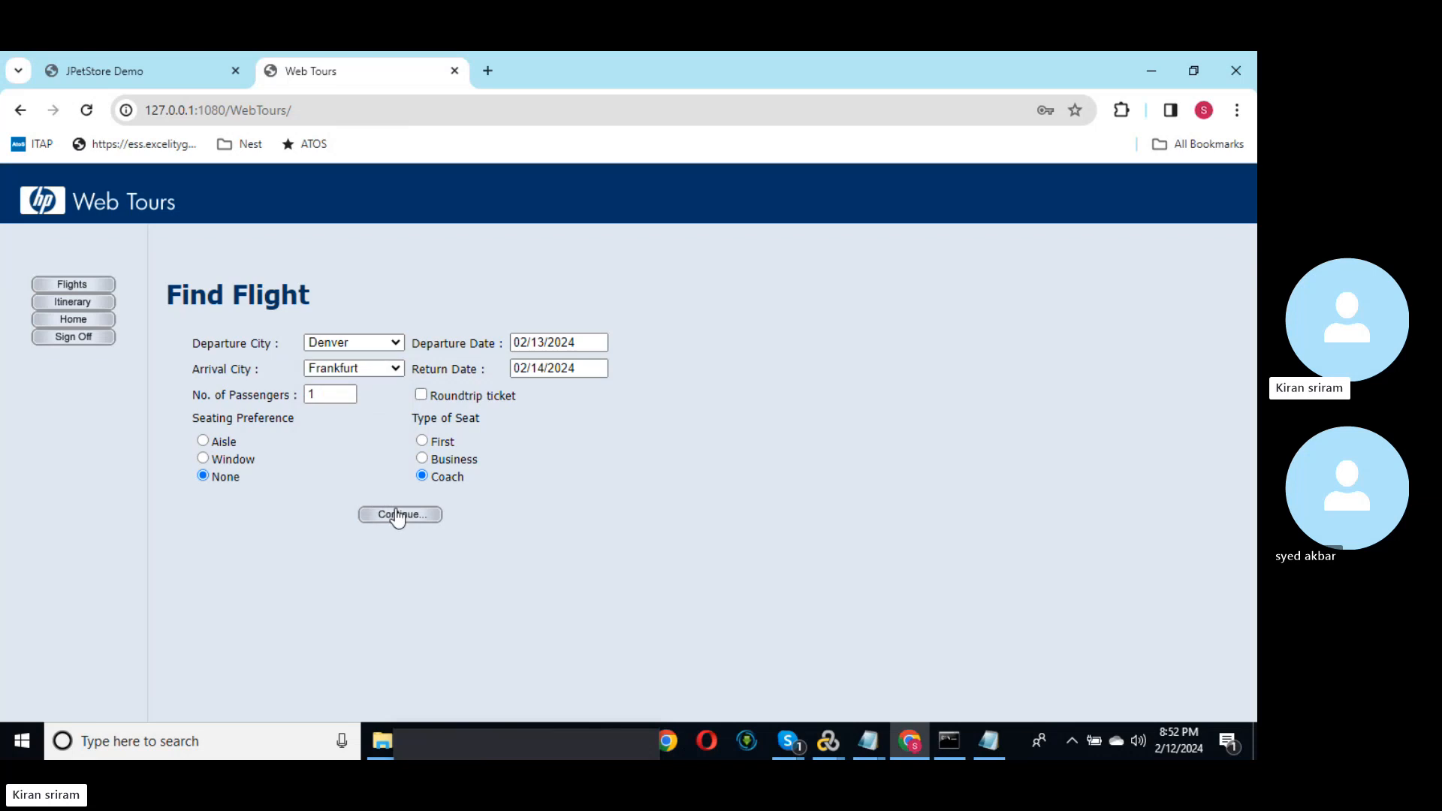
click(676, 498)
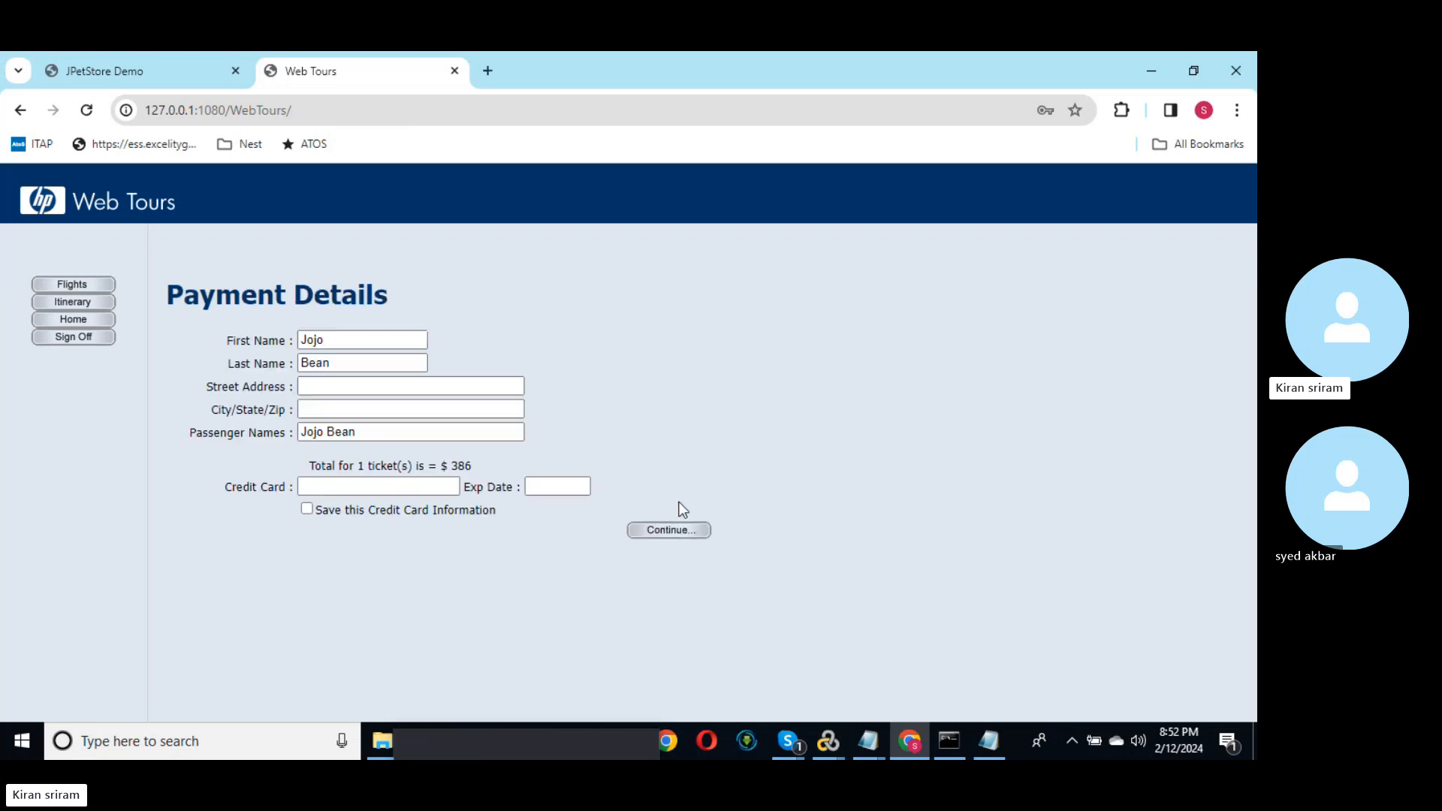
click(390, 386)
mouse_move(556, 737)
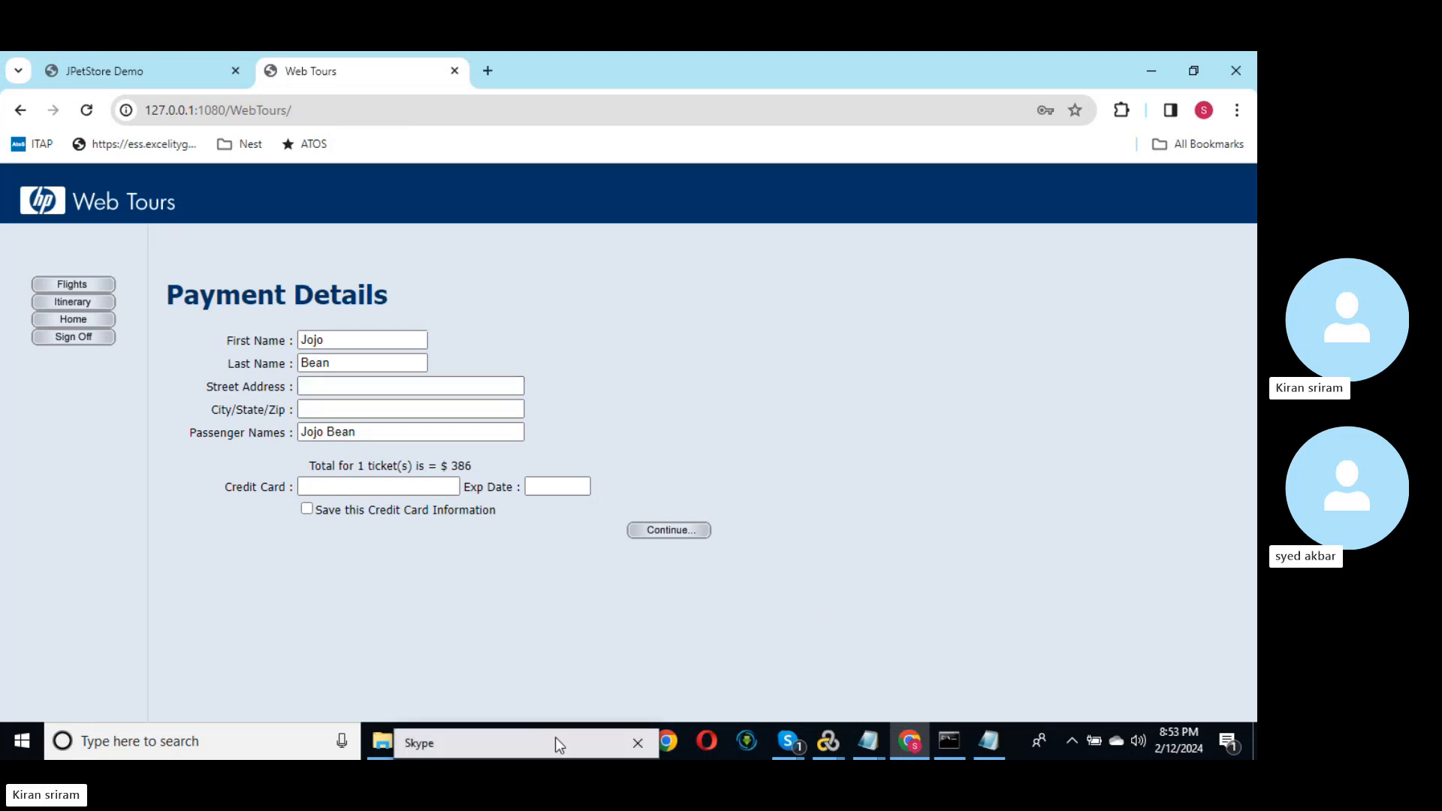
drag(556, 738, 957, 647)
Step: Go up to Scripts in File Explorer and open the Webtours_Flightbooking_0511 script in VuGen
click(386, 727)
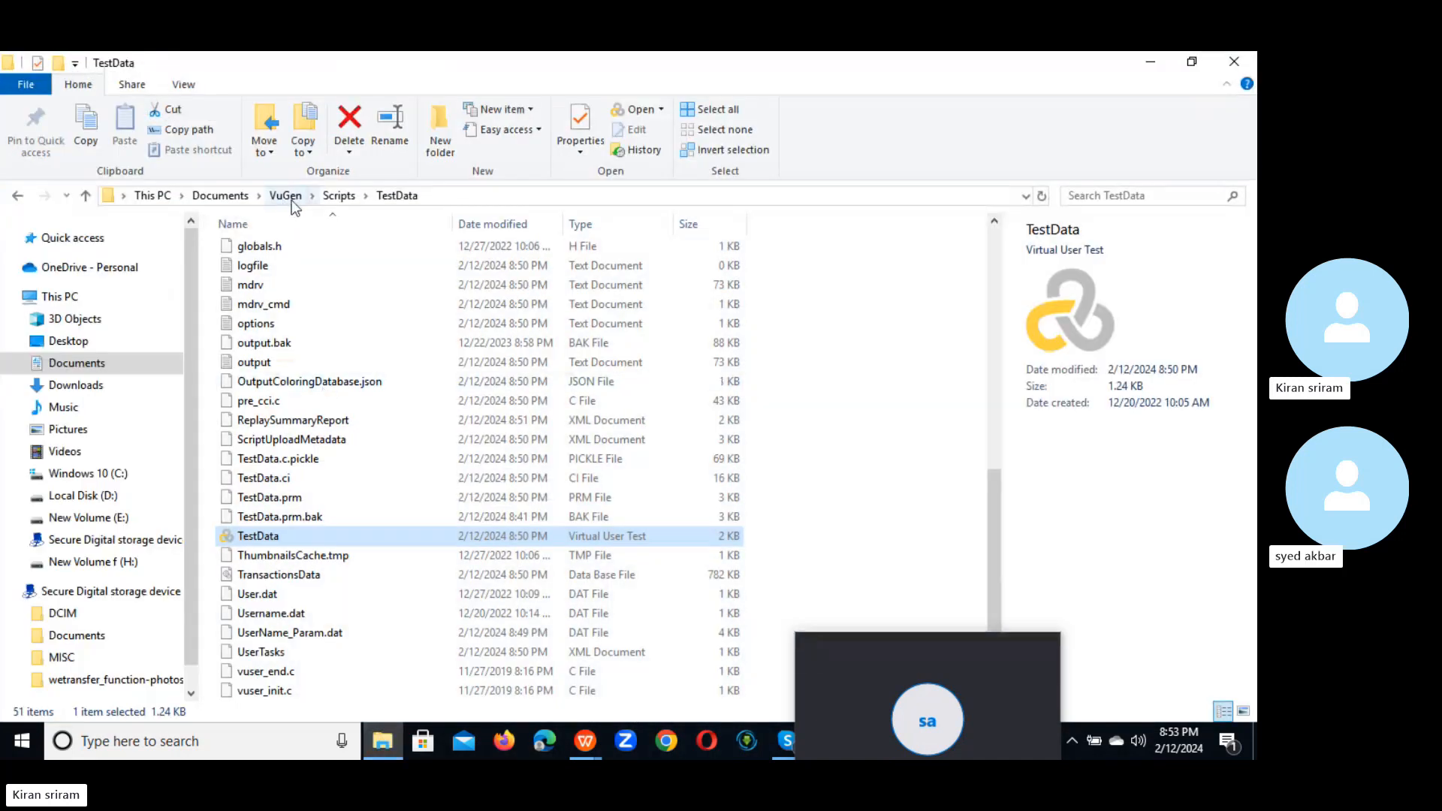
click(339, 196)
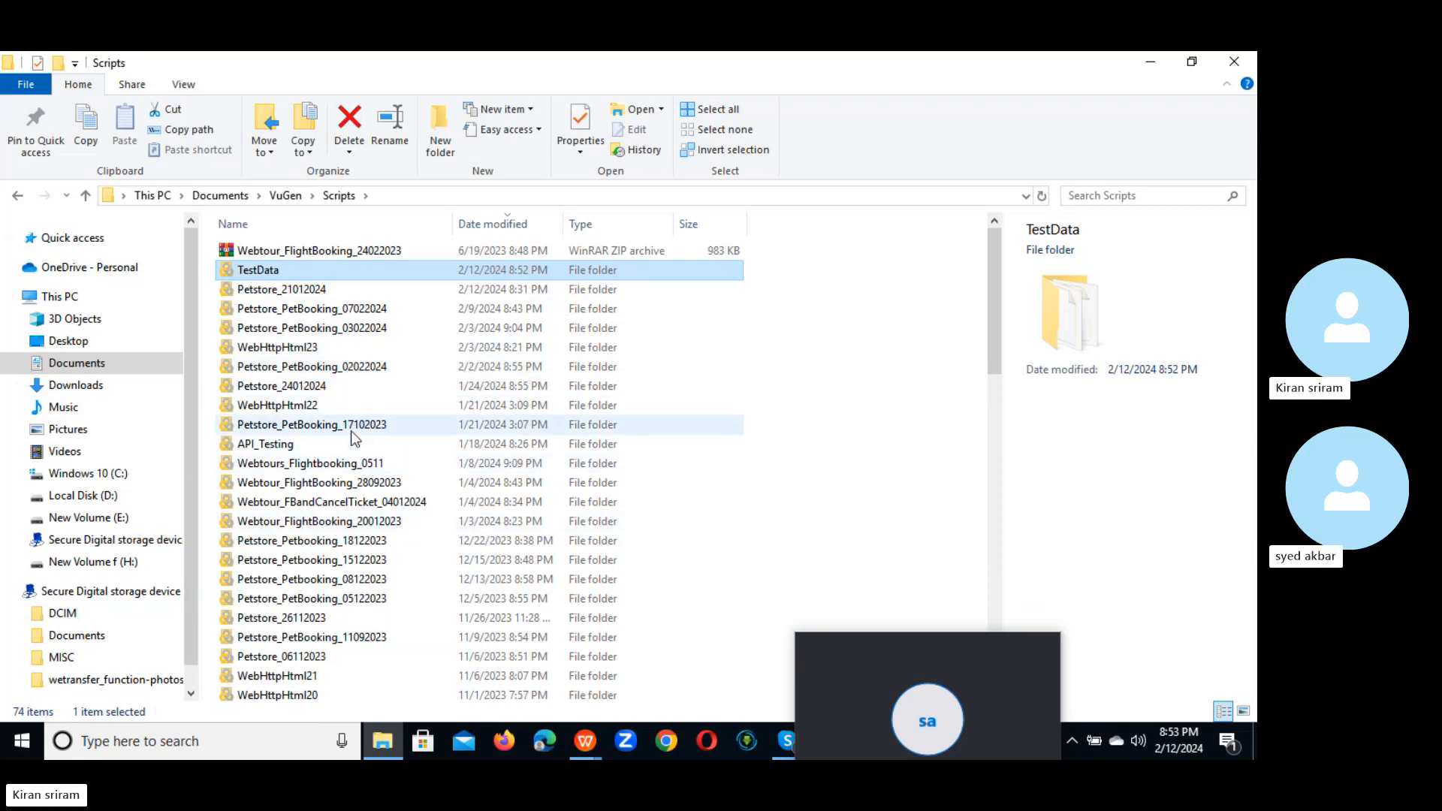
double_click(336, 466)
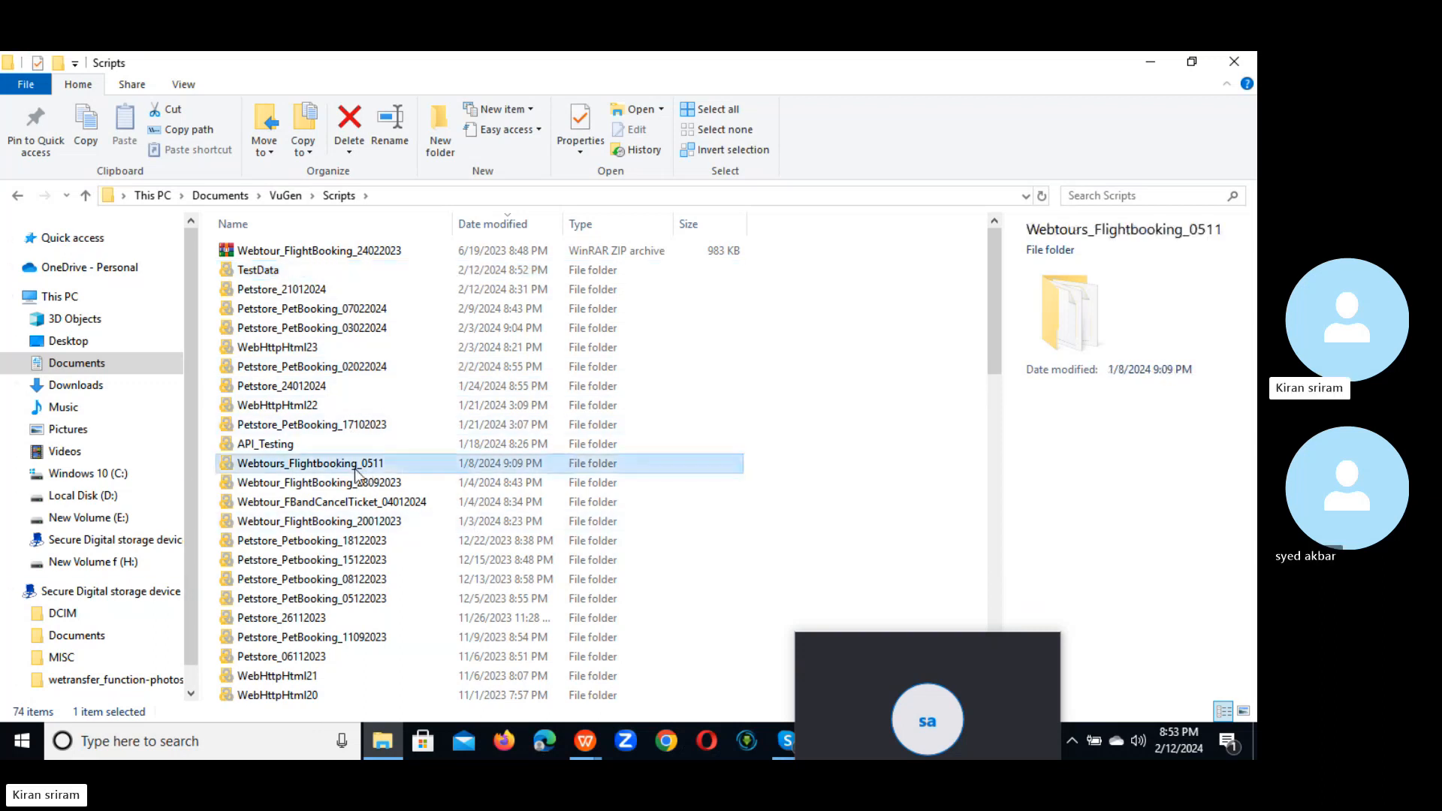
double_click(298, 560)
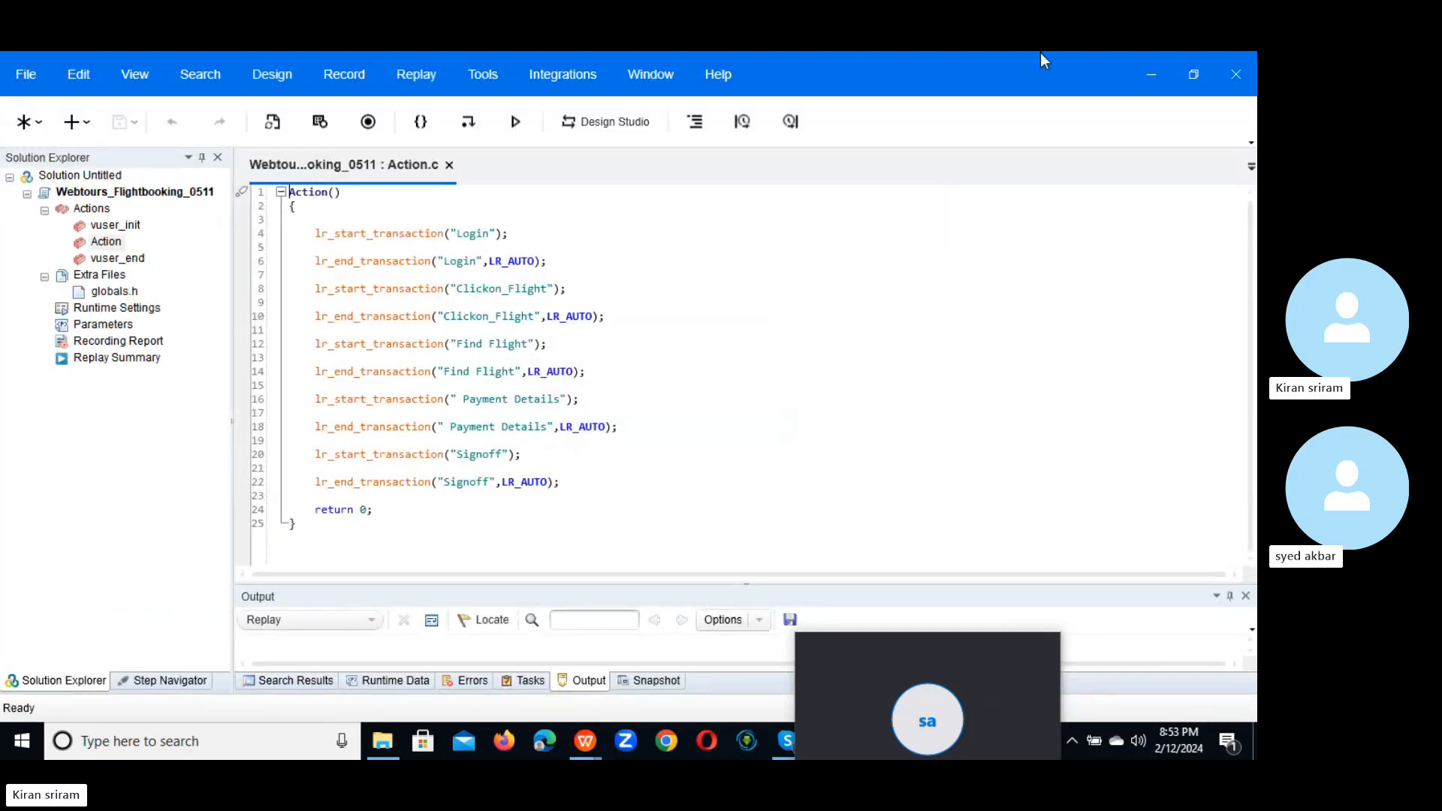
Step: Minimize VuGen, move the call mini-window over the file list, and bring Chrome forward
click(1155, 76)
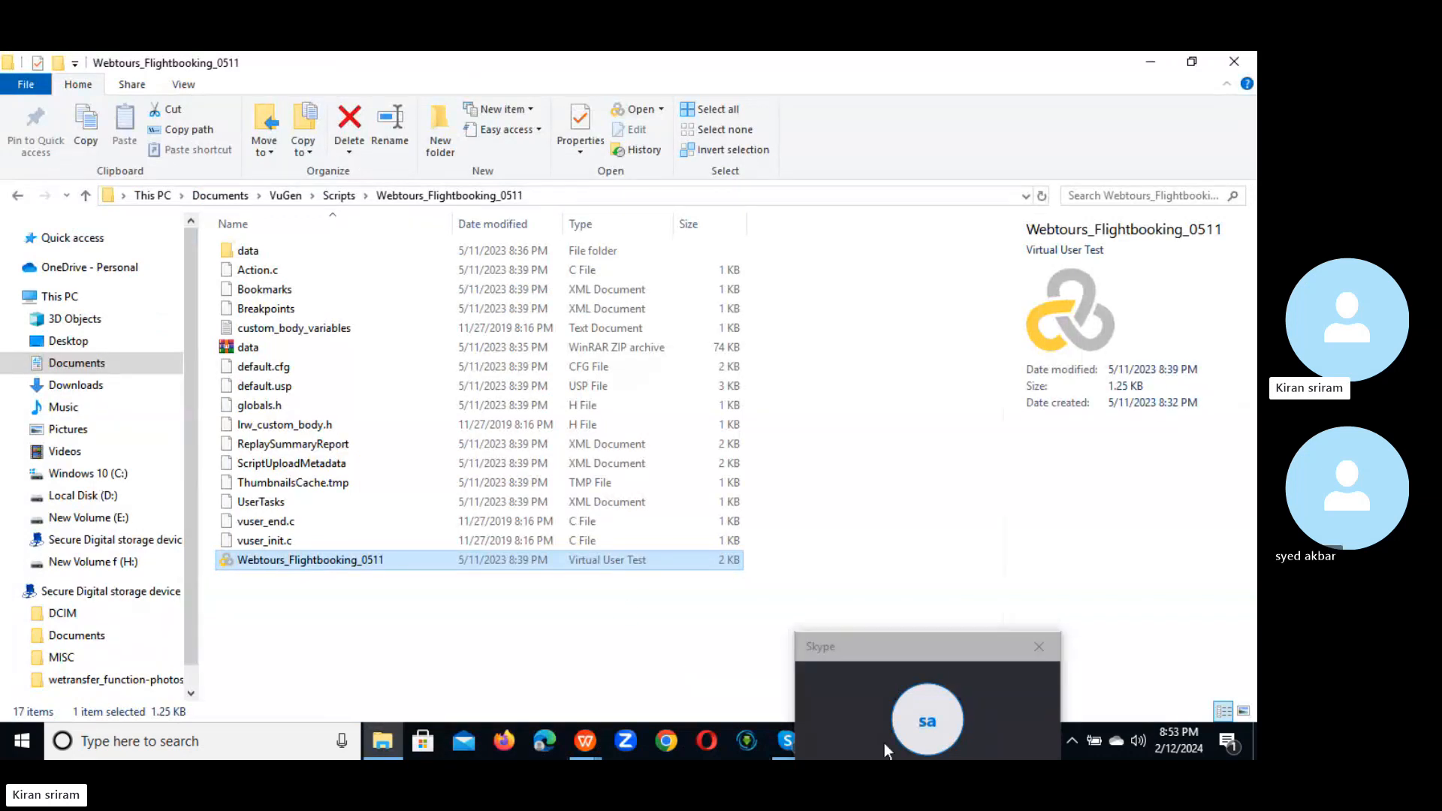
drag(897, 646, 465, 548)
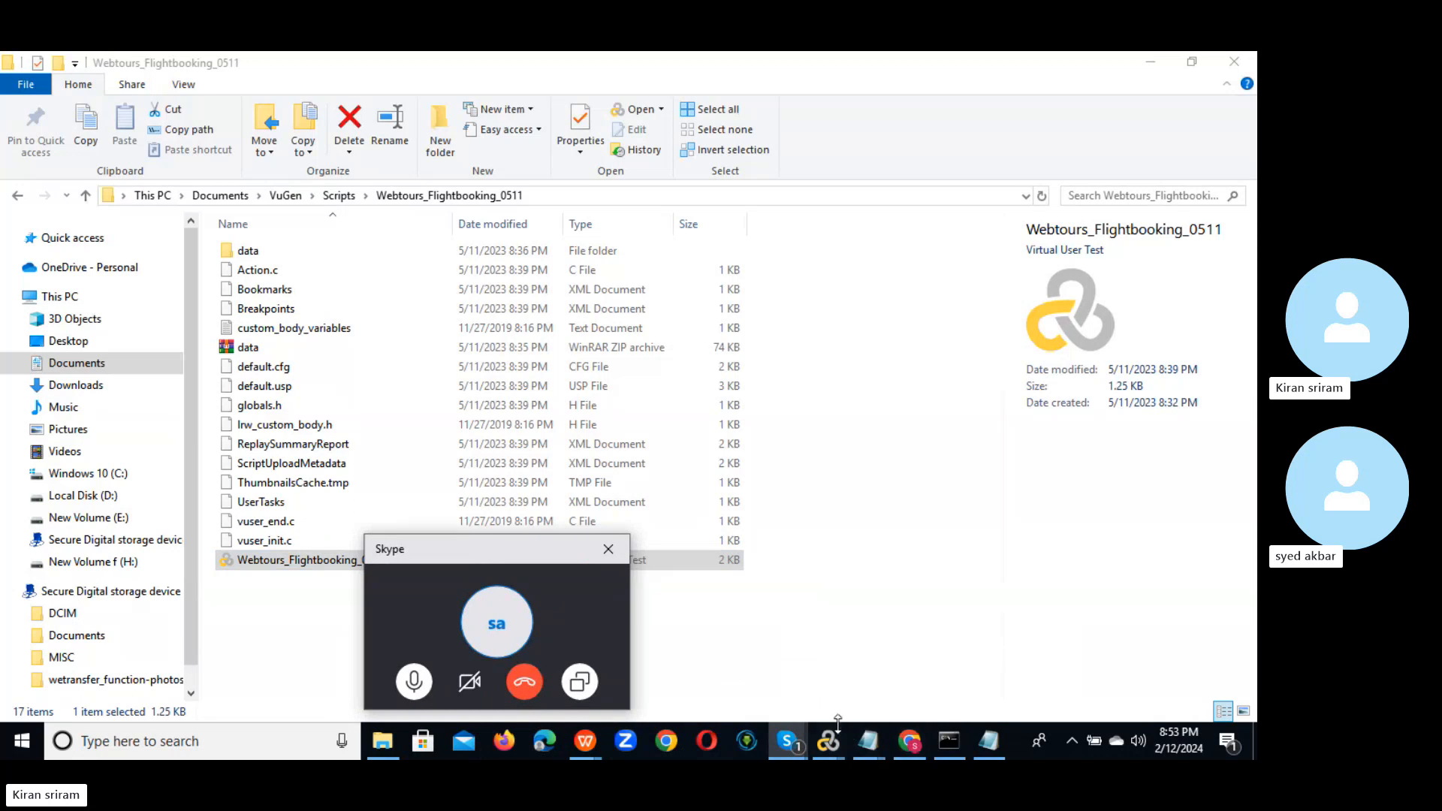
mouse_move(908, 739)
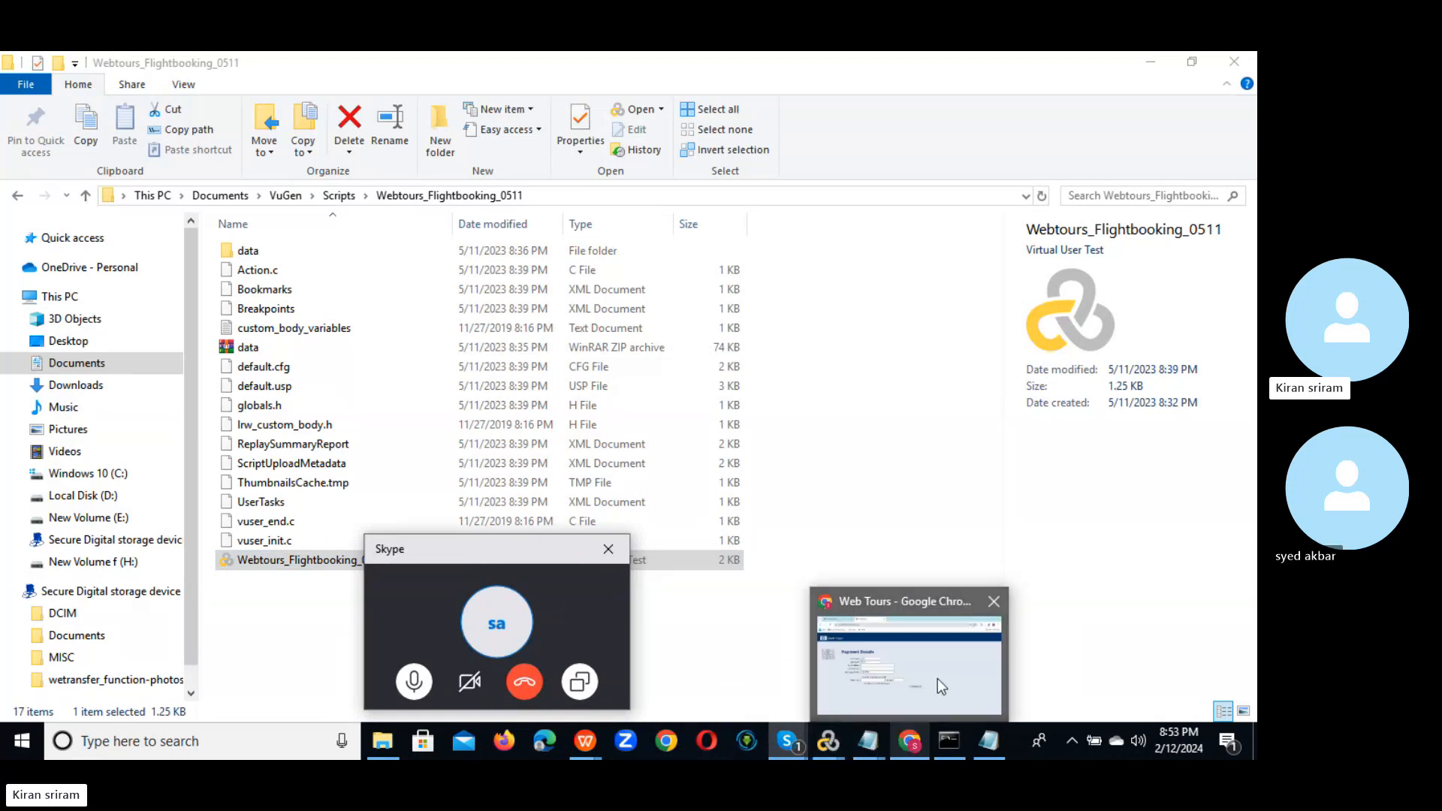
click(949, 651)
Step: Pass through the JPetStore tab back to the Web Tours Payment Details tab in Chrome
click(141, 73)
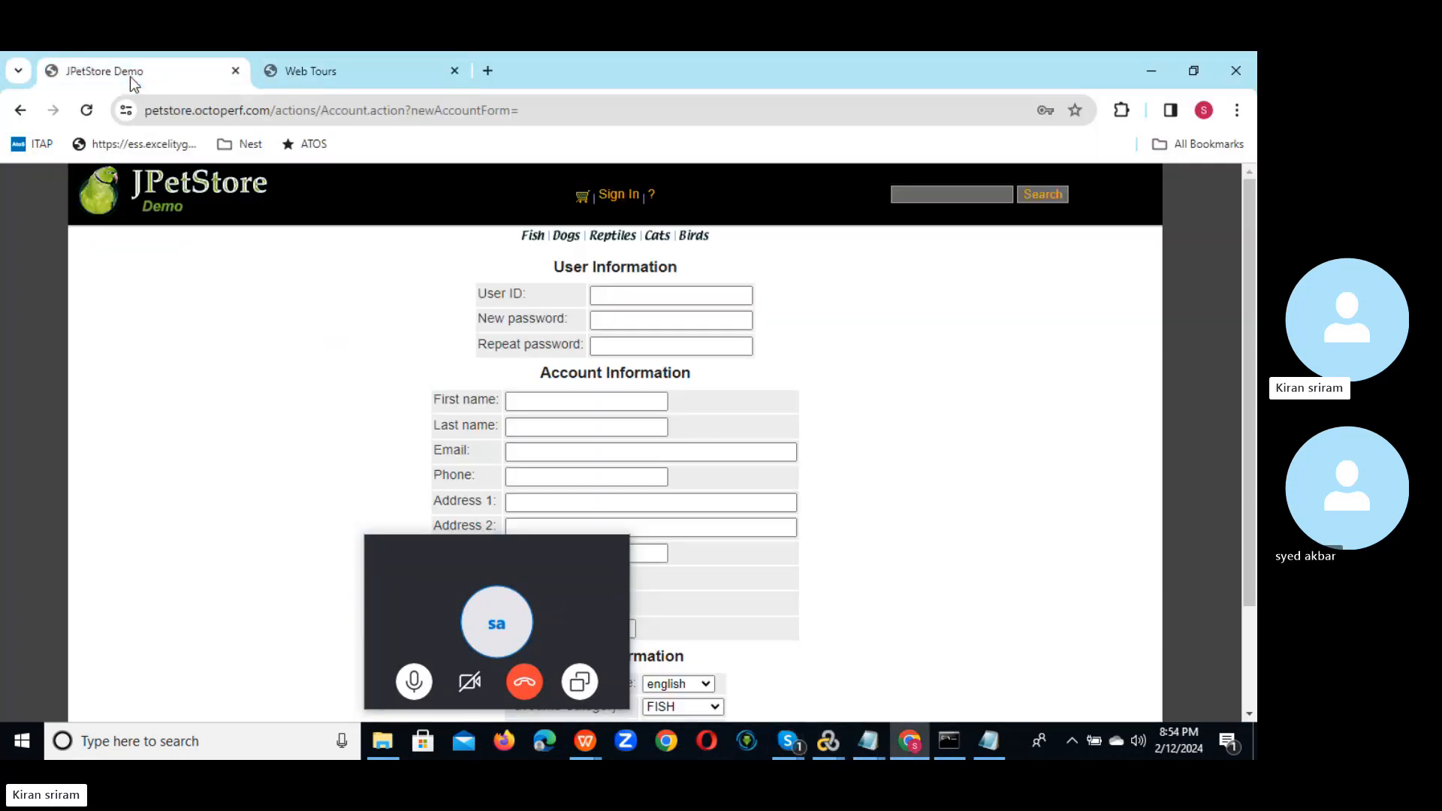
drag(508, 554, 166, 580)
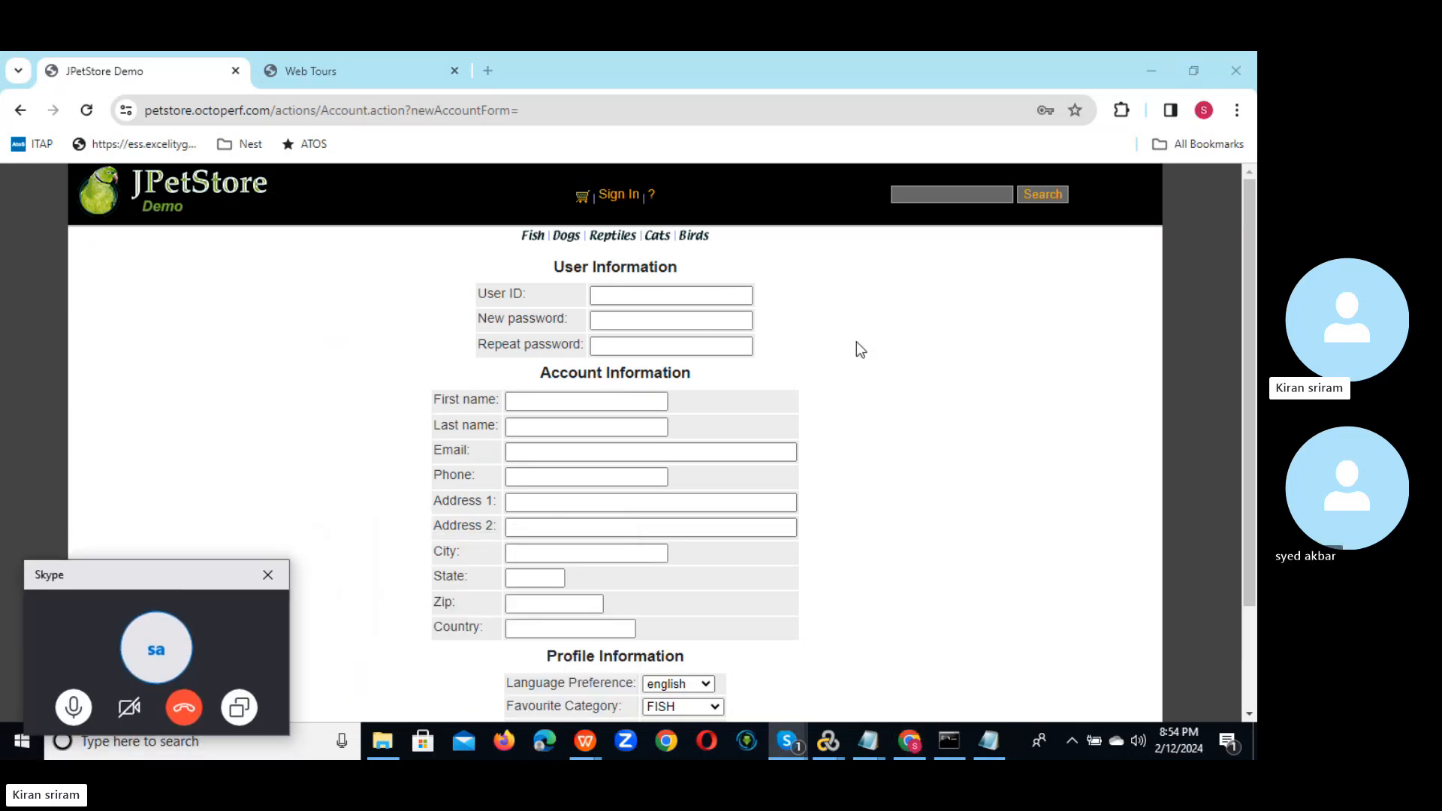
click(366, 66)
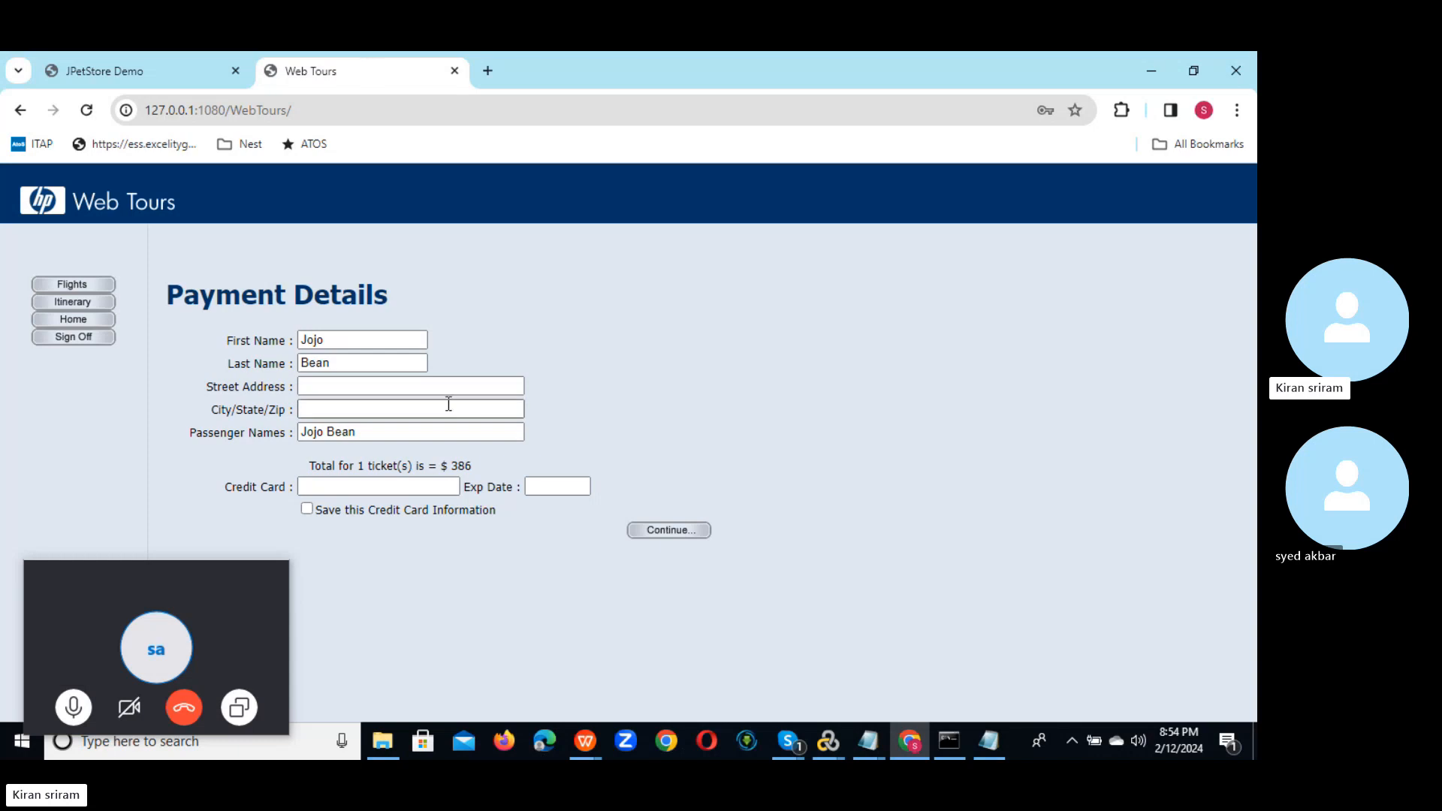
click(826, 742)
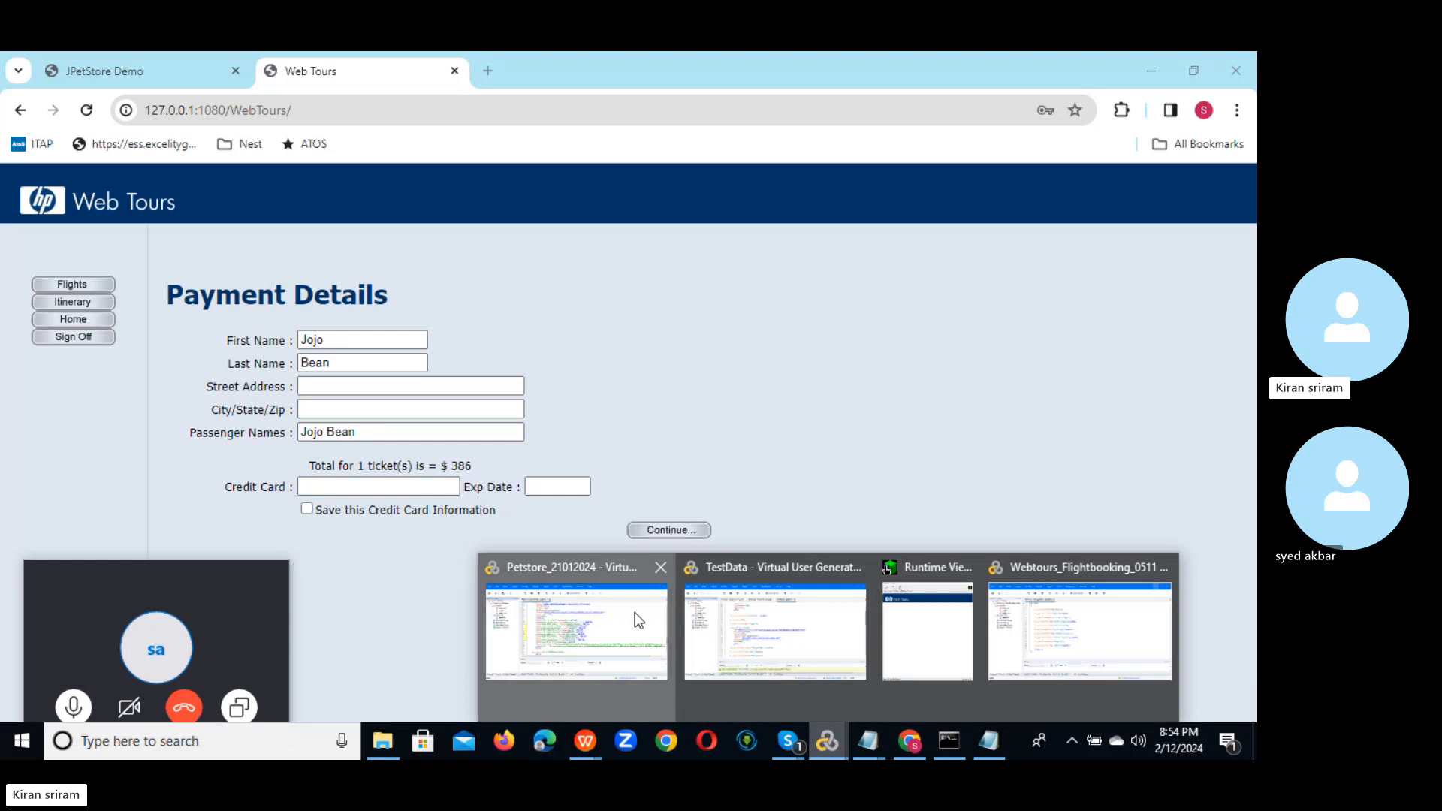
Step: Inspect the UserName.dat columns in the Petstore_21012024 Parameter List, then close the list
click(633, 611)
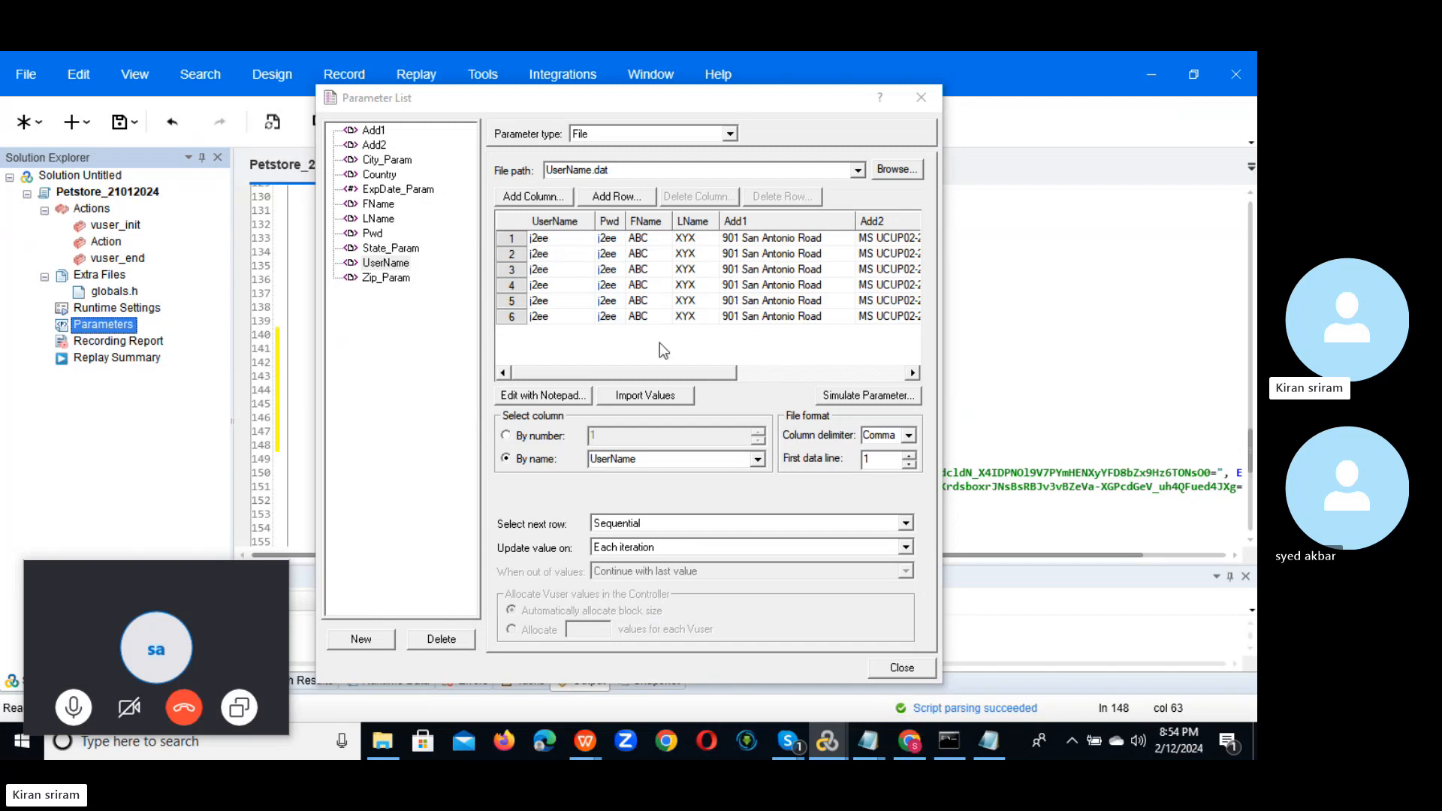
drag(605, 371, 542, 373)
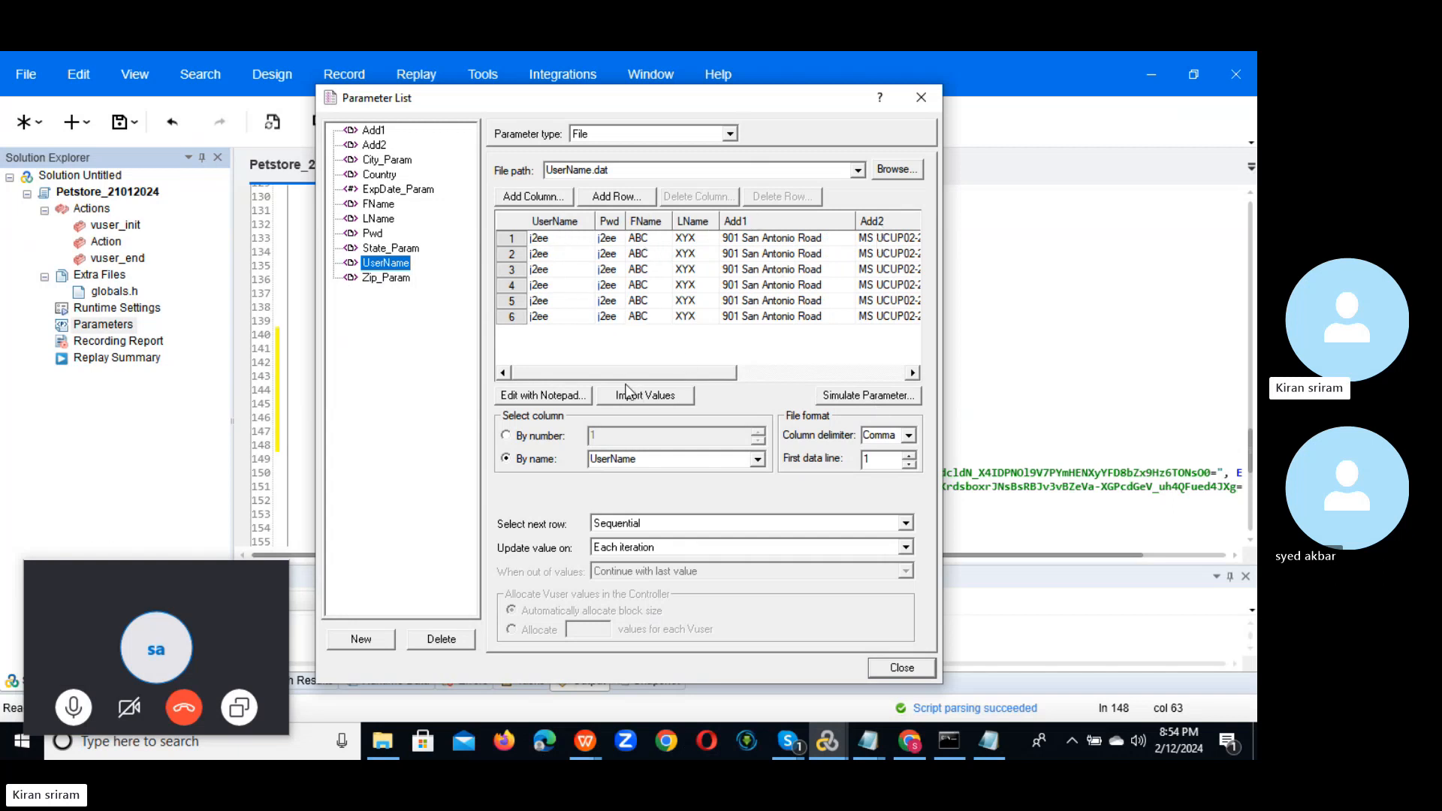
drag(631, 371, 855, 386)
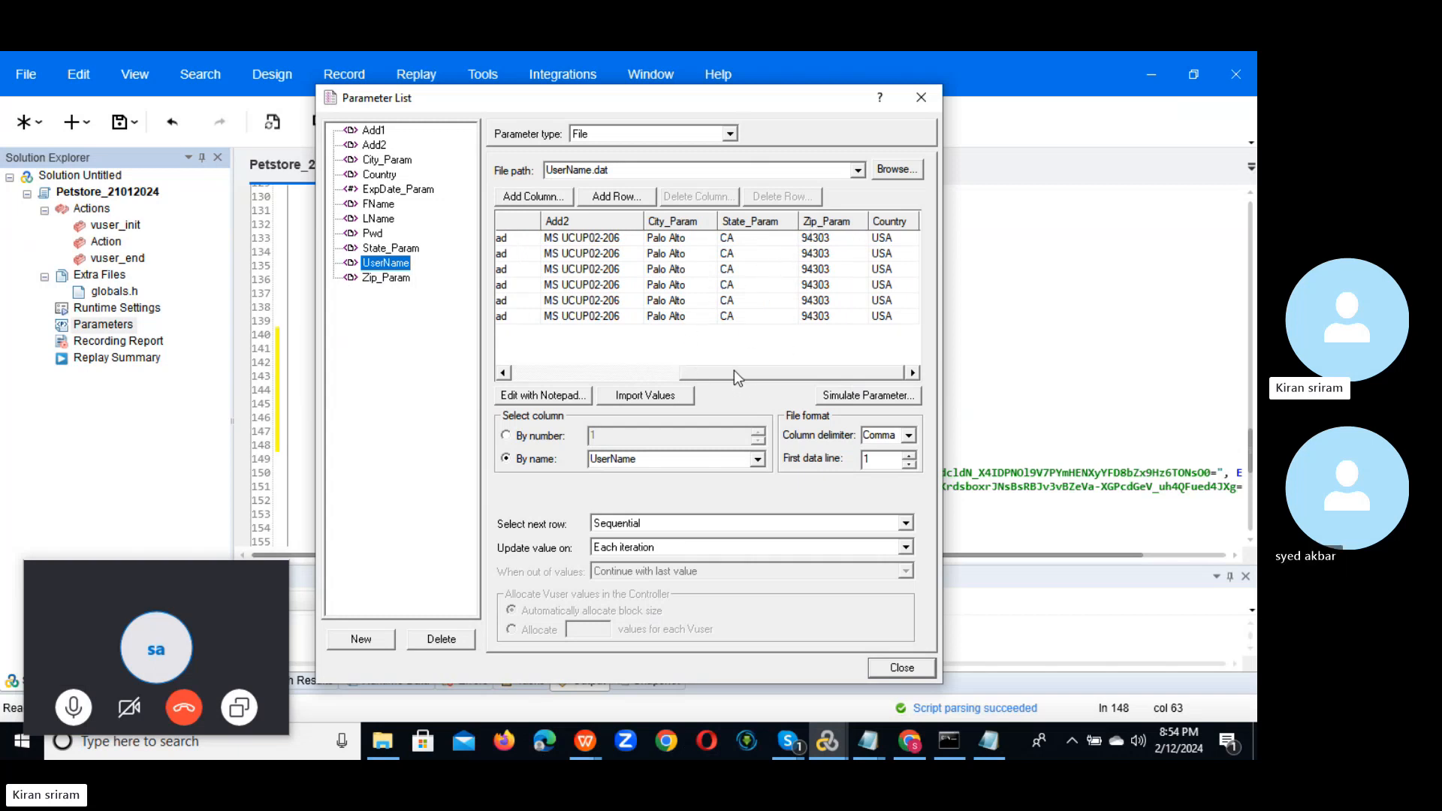
drag(732, 371, 537, 371)
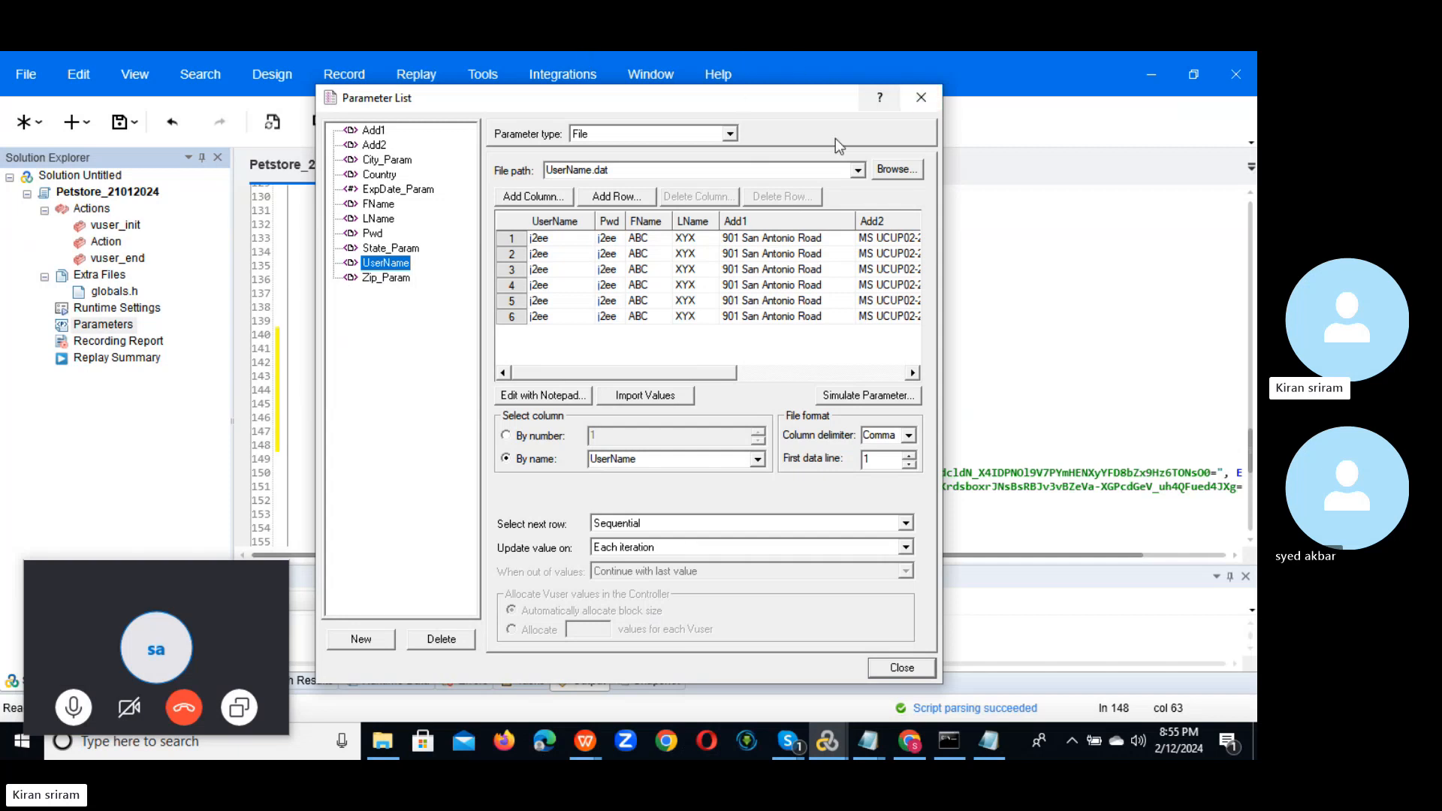
click(925, 101)
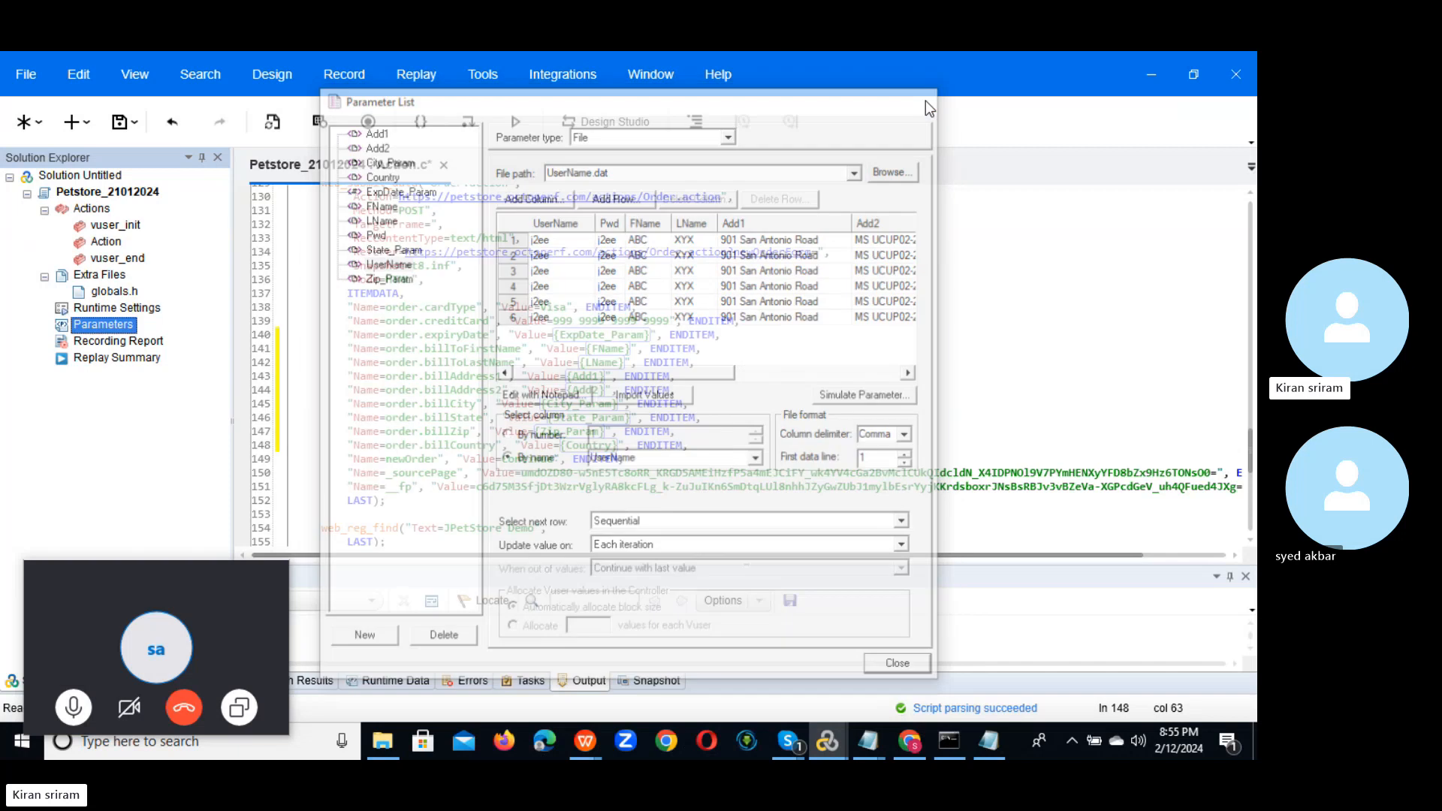
drag(130, 574, 75, 623)
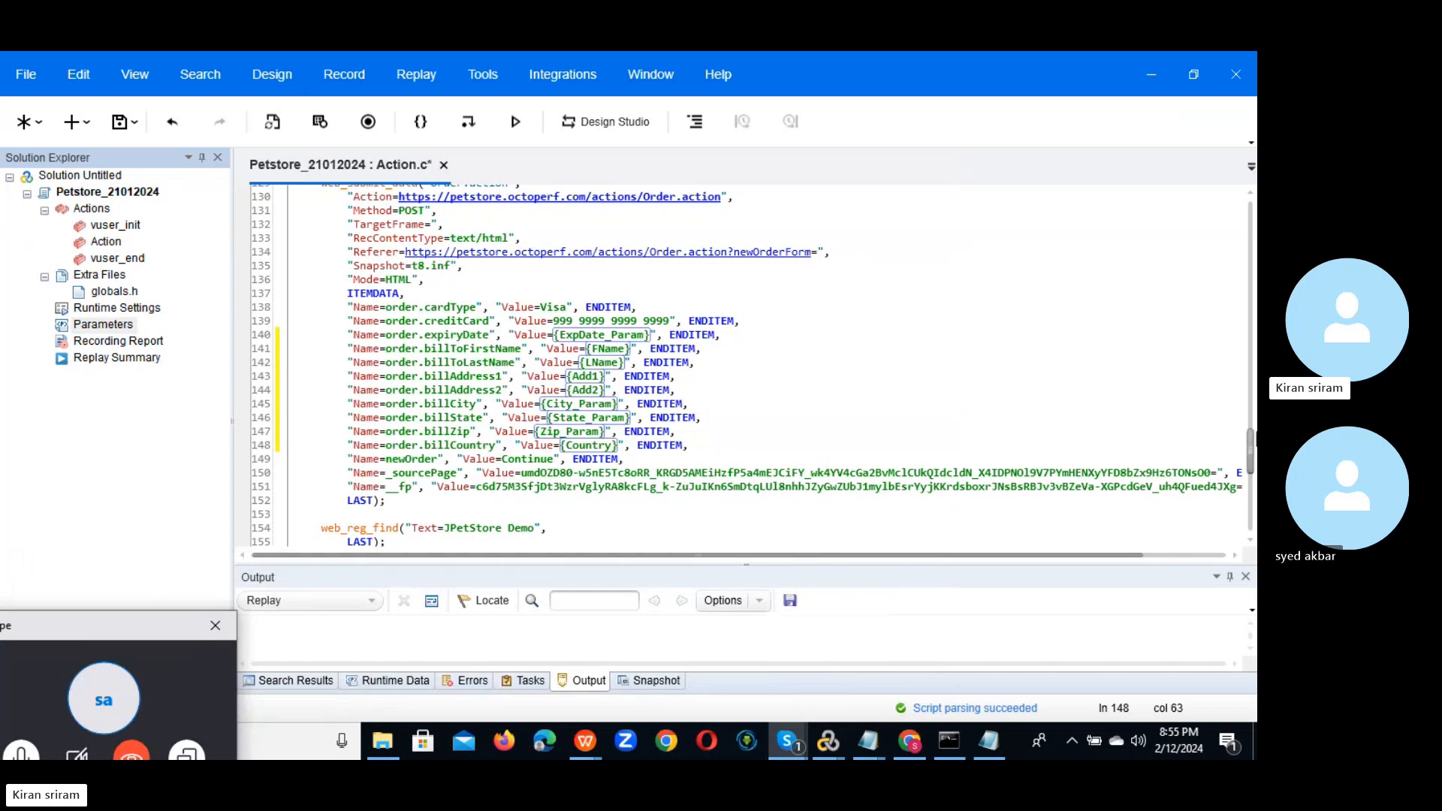
click(1252, 444)
drag(1251, 443, 1253, 216)
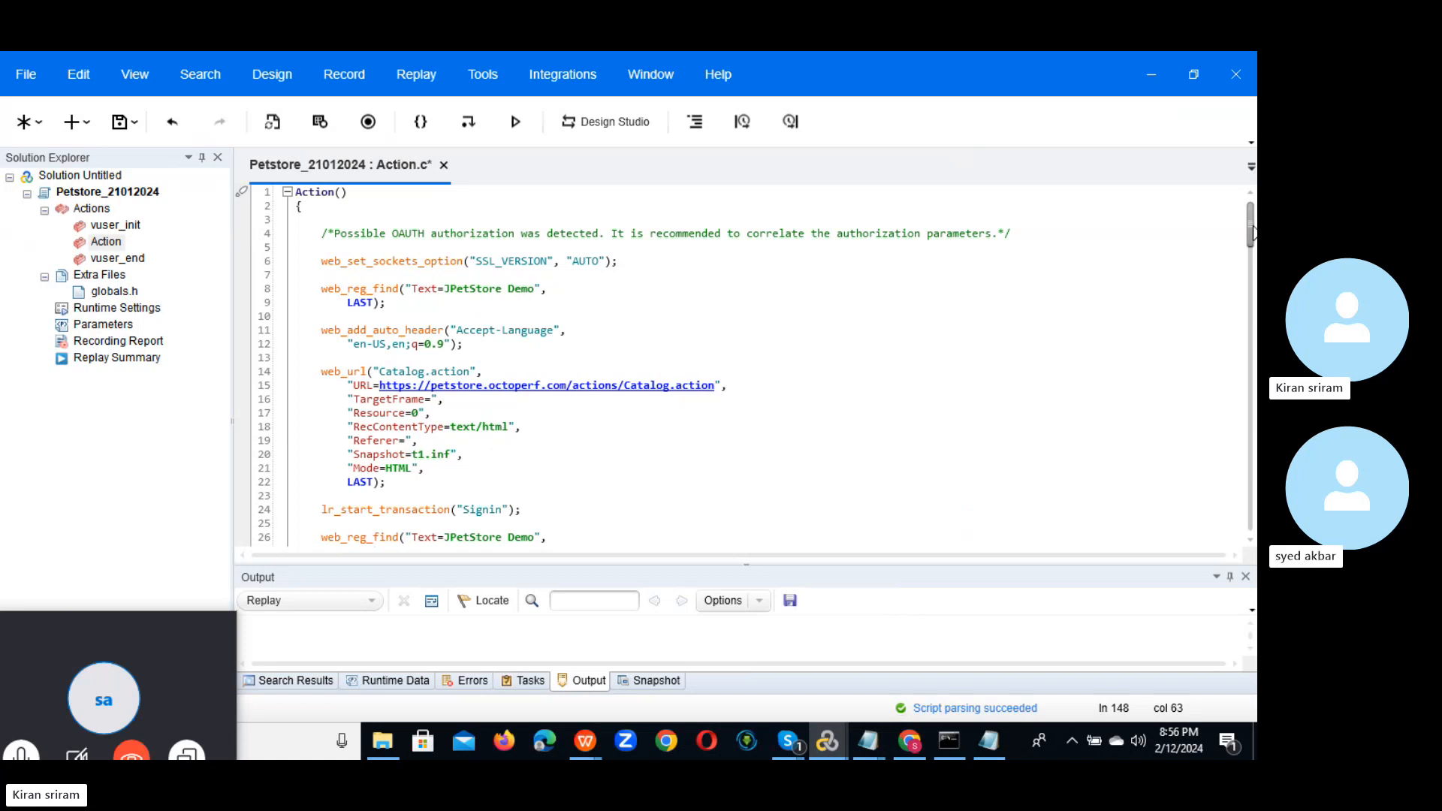
mouse_move(212, 673)
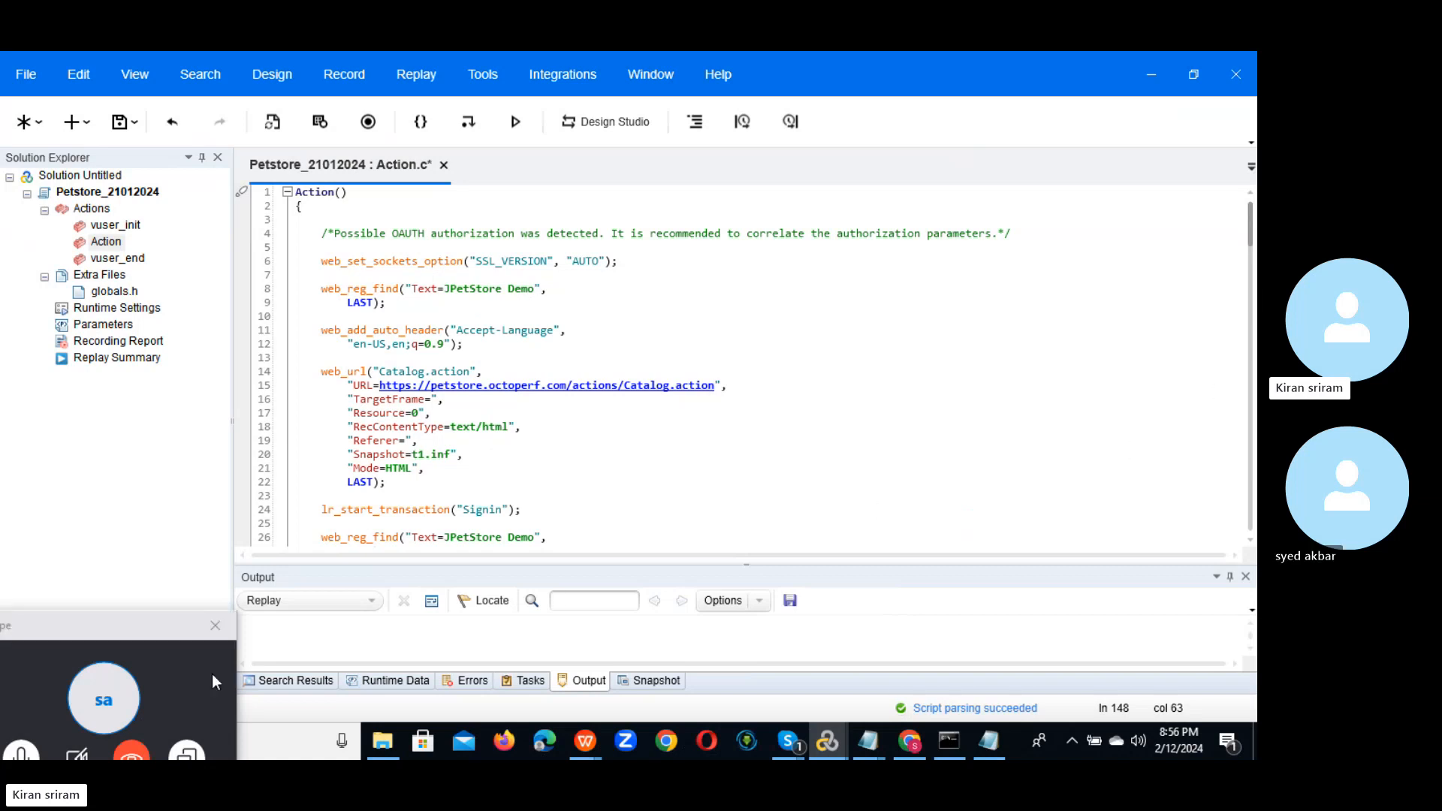
drag(132, 626, 621, 383)
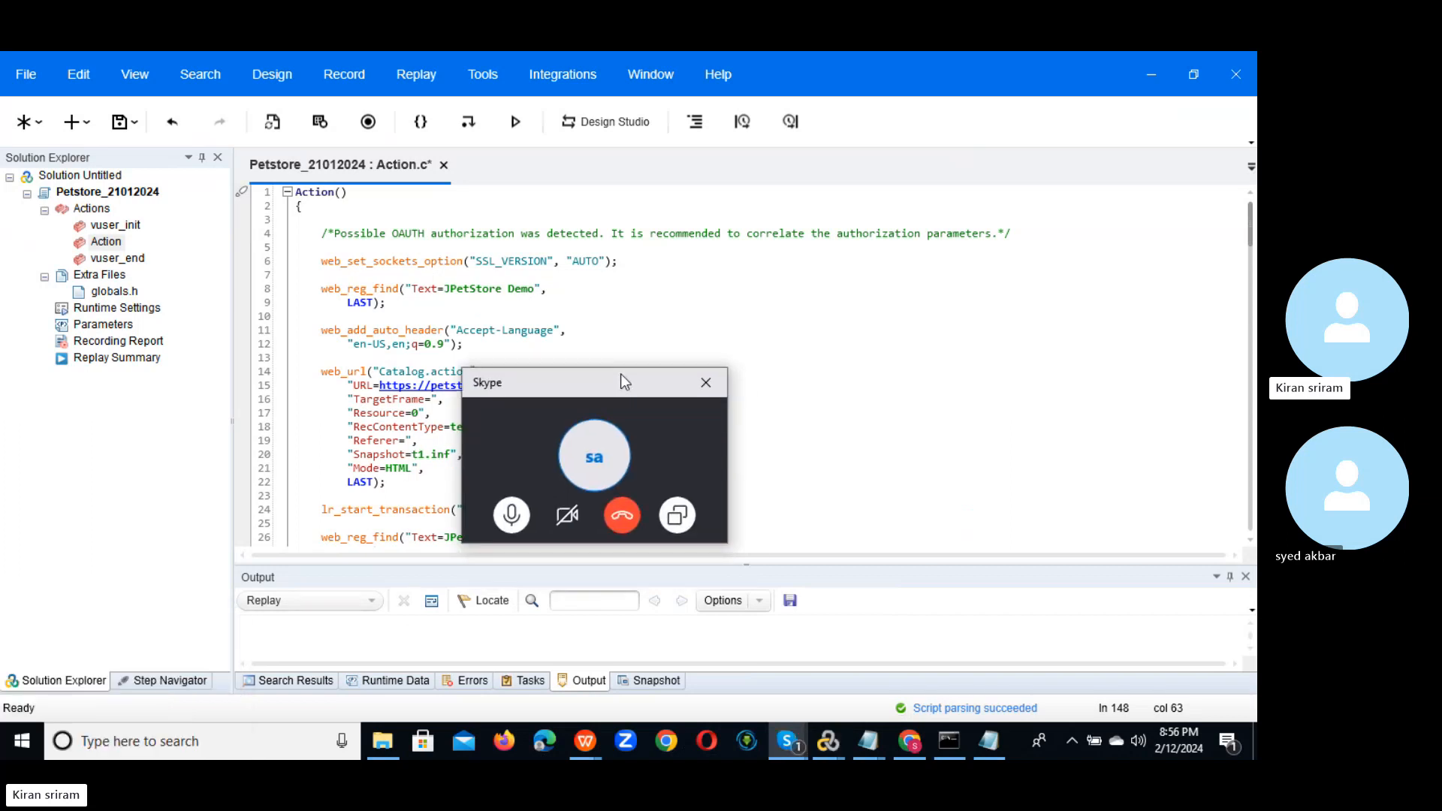
Step: Expand the PT Jan 2024 call into Skype's full window with the chat panel closed
click(531, 433)
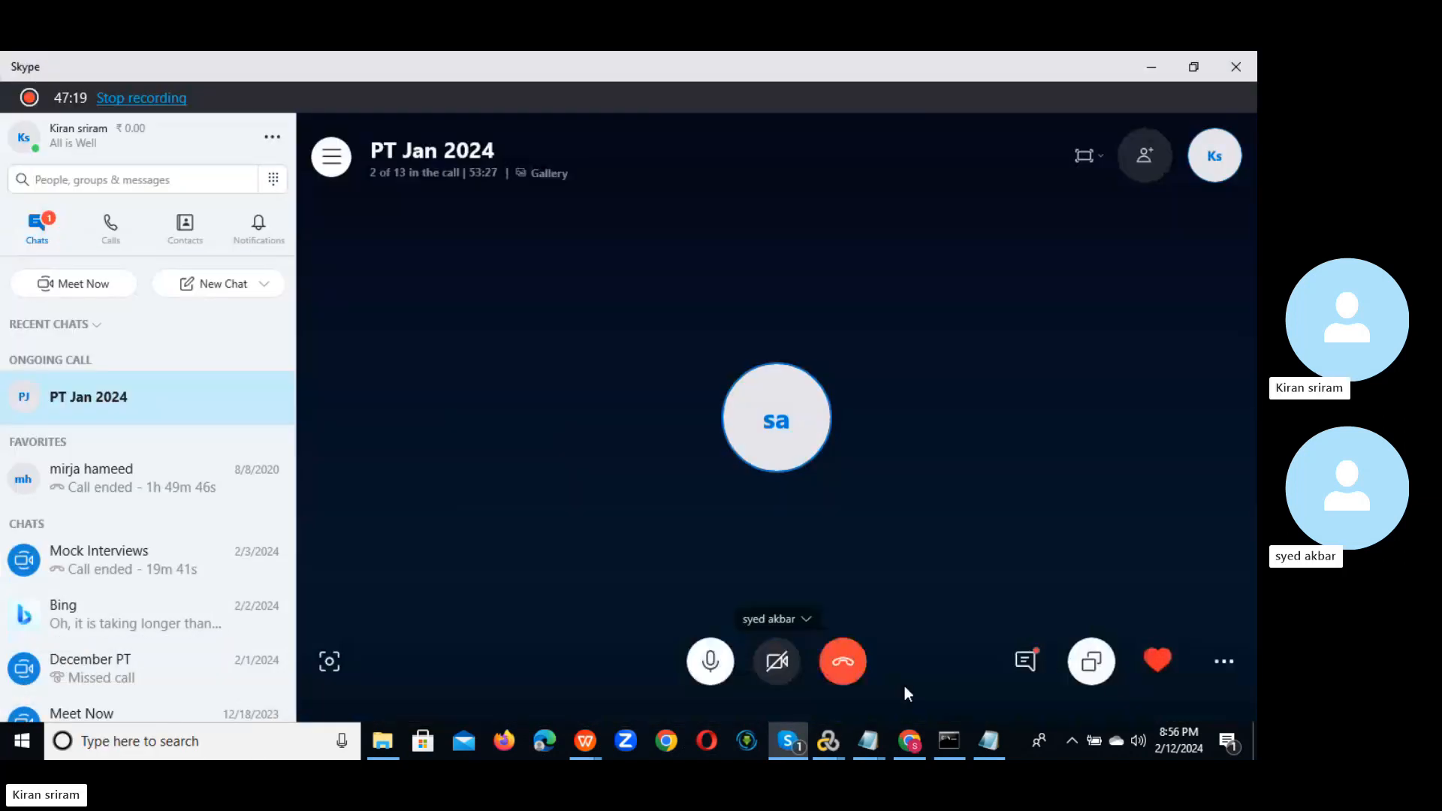
click(1026, 661)
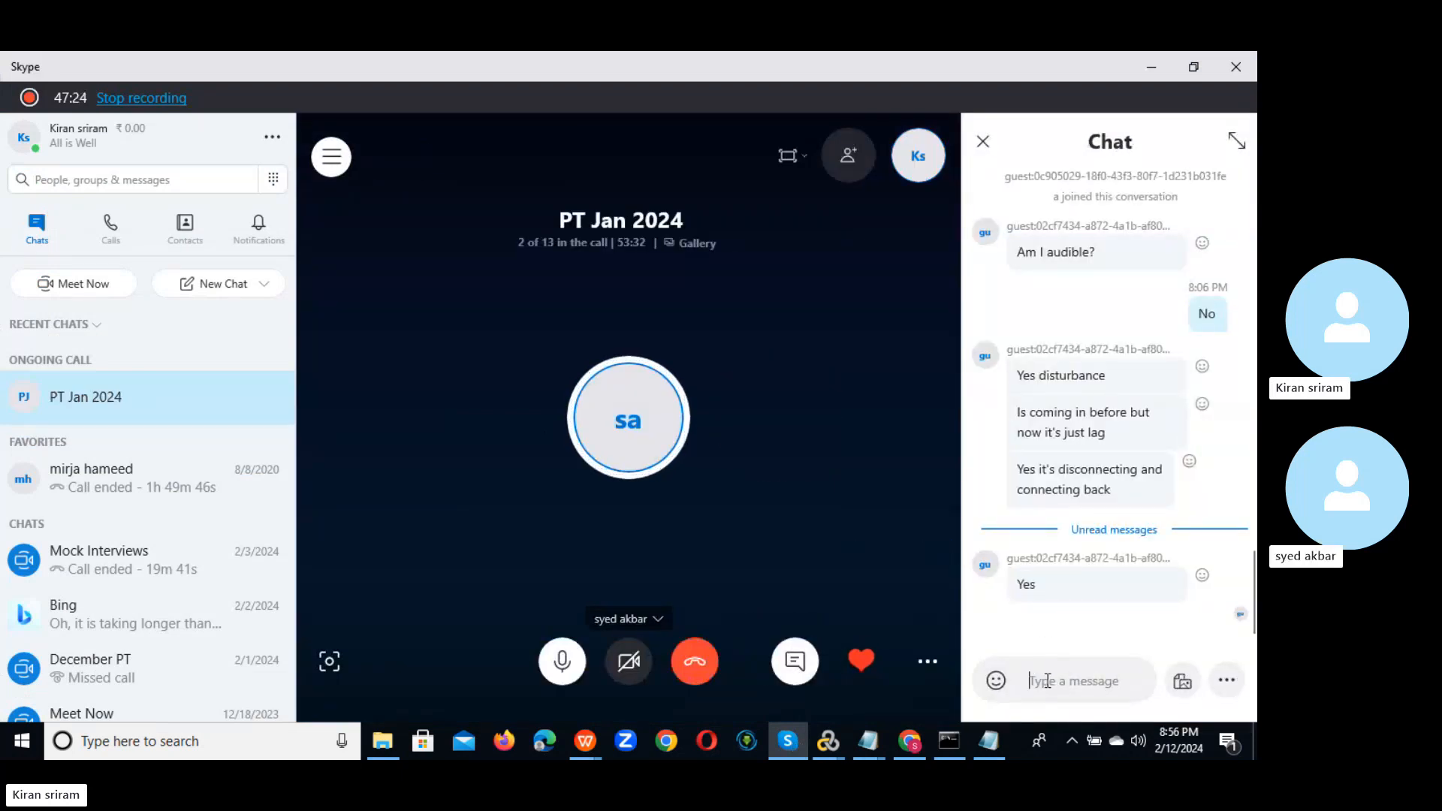
click(982, 142)
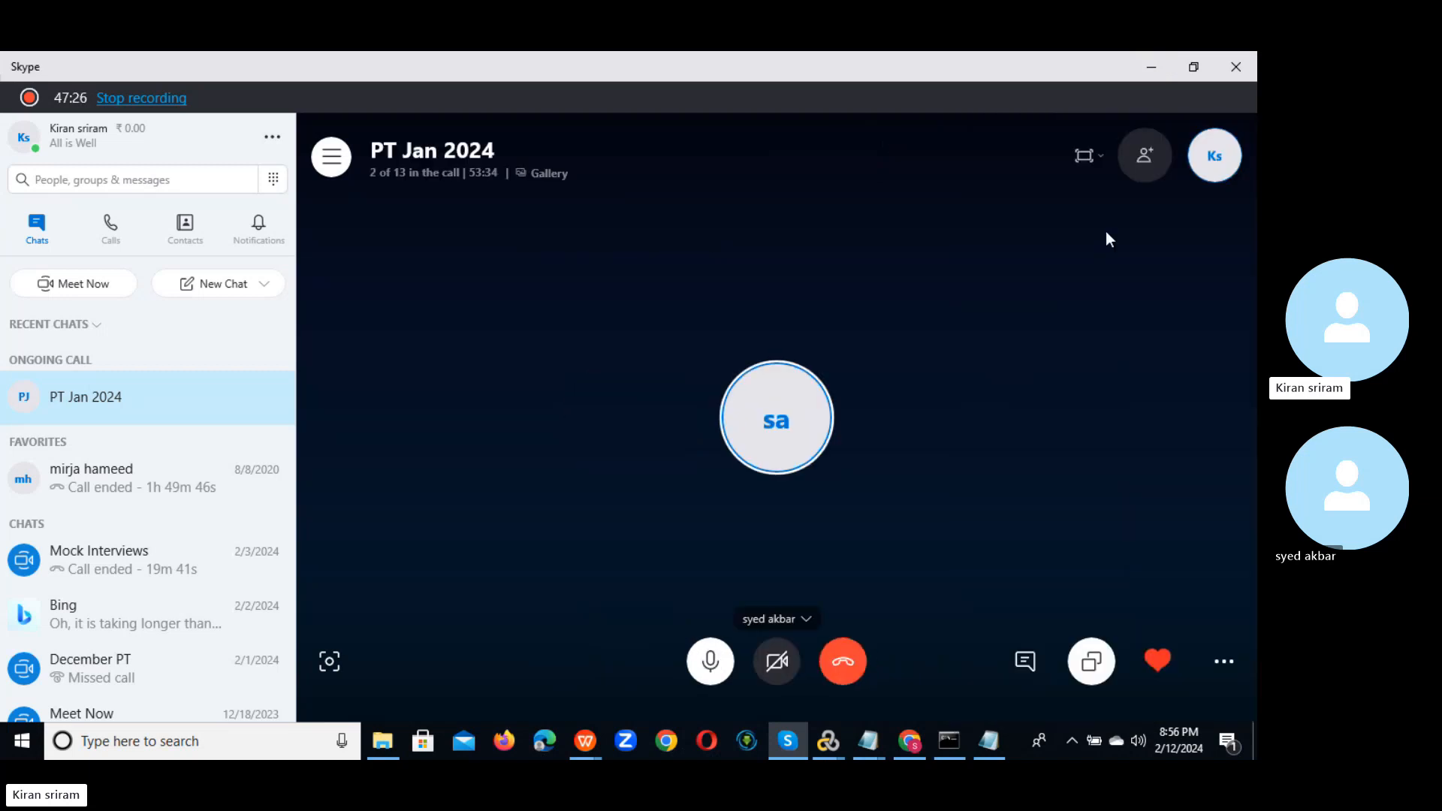